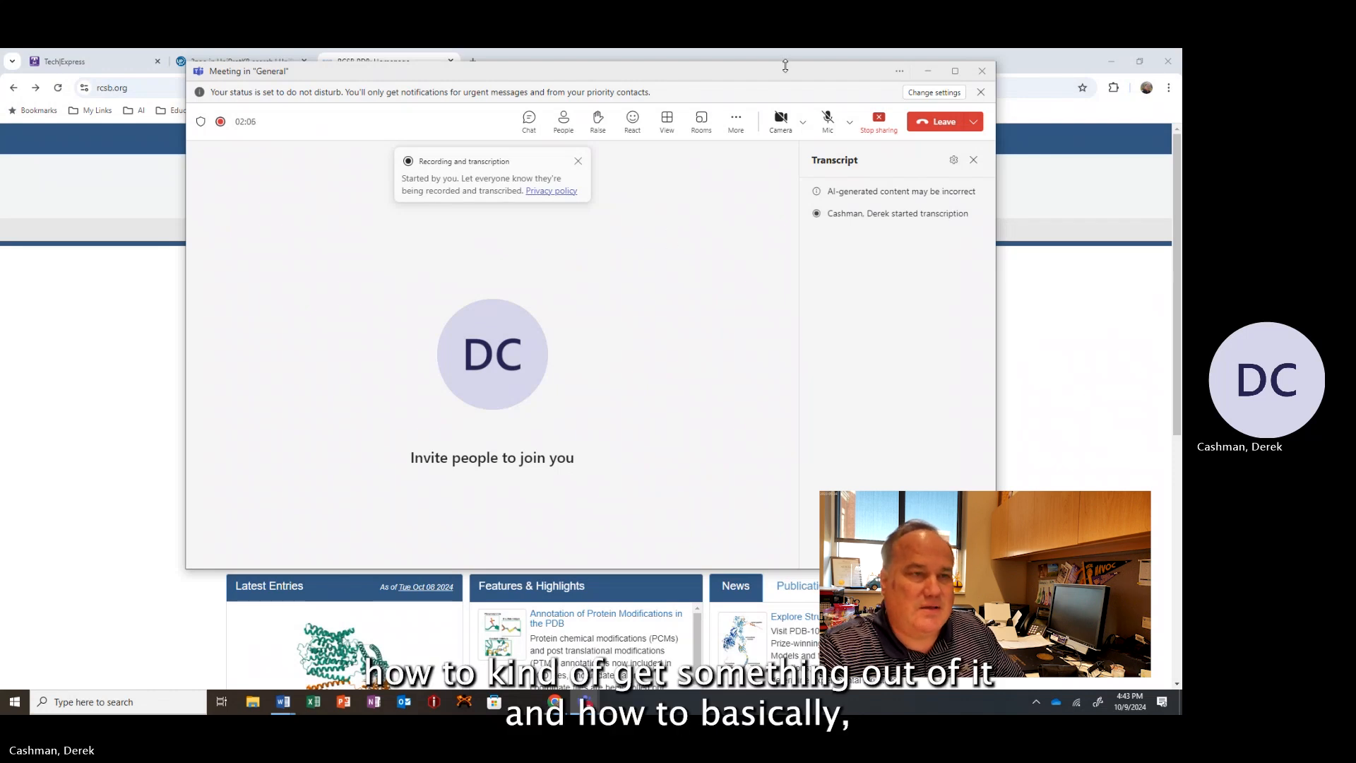
Move the meeting window aside and minimize it to reveal the browser.
left_click_drag(766, 76, 713, 112)
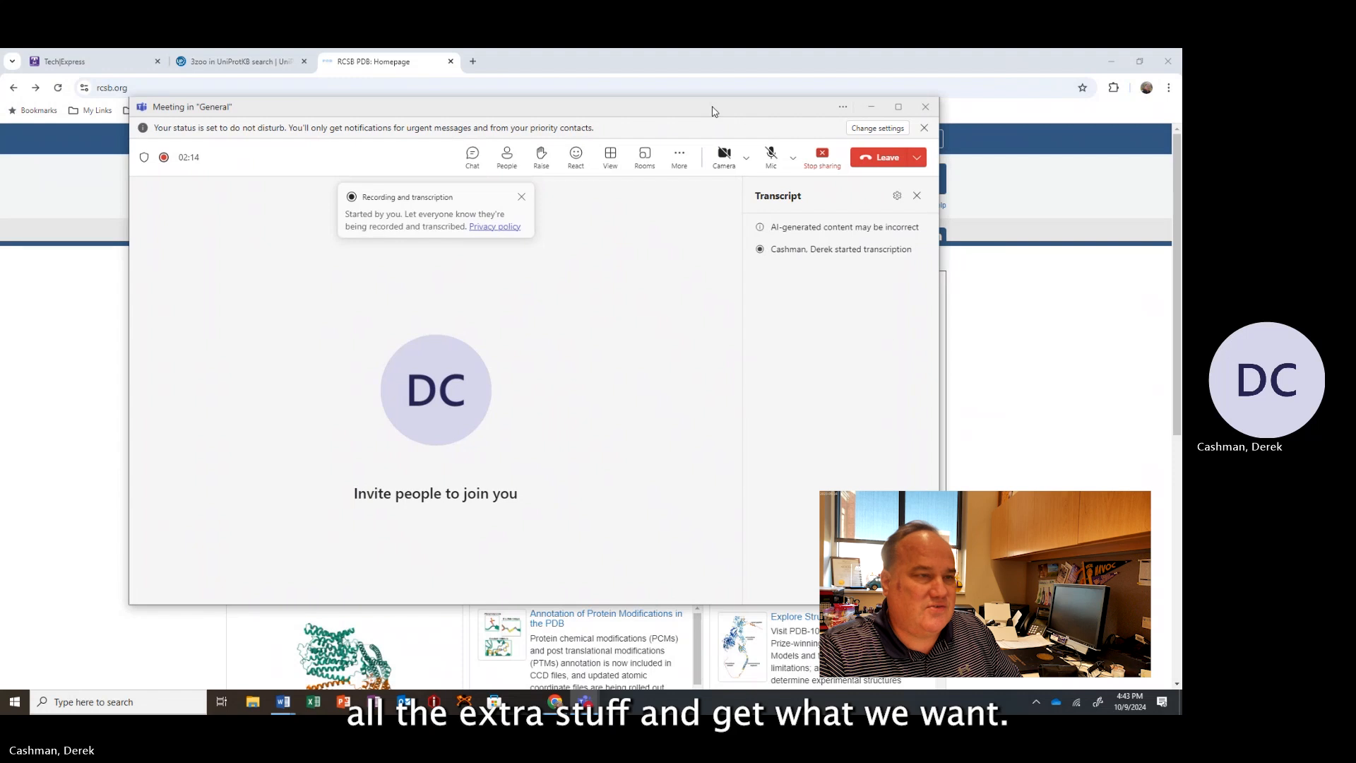
left_click(871, 107)
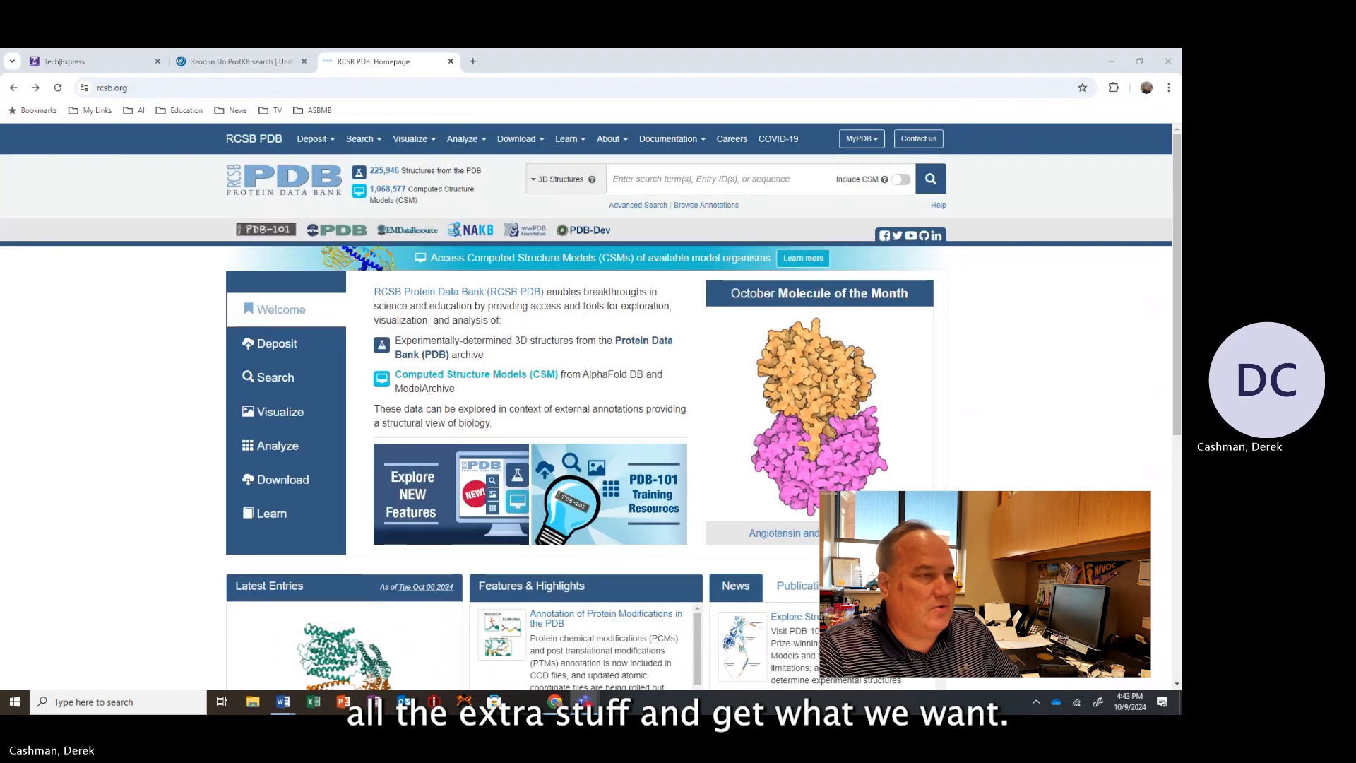
mouse_move(338, 151)
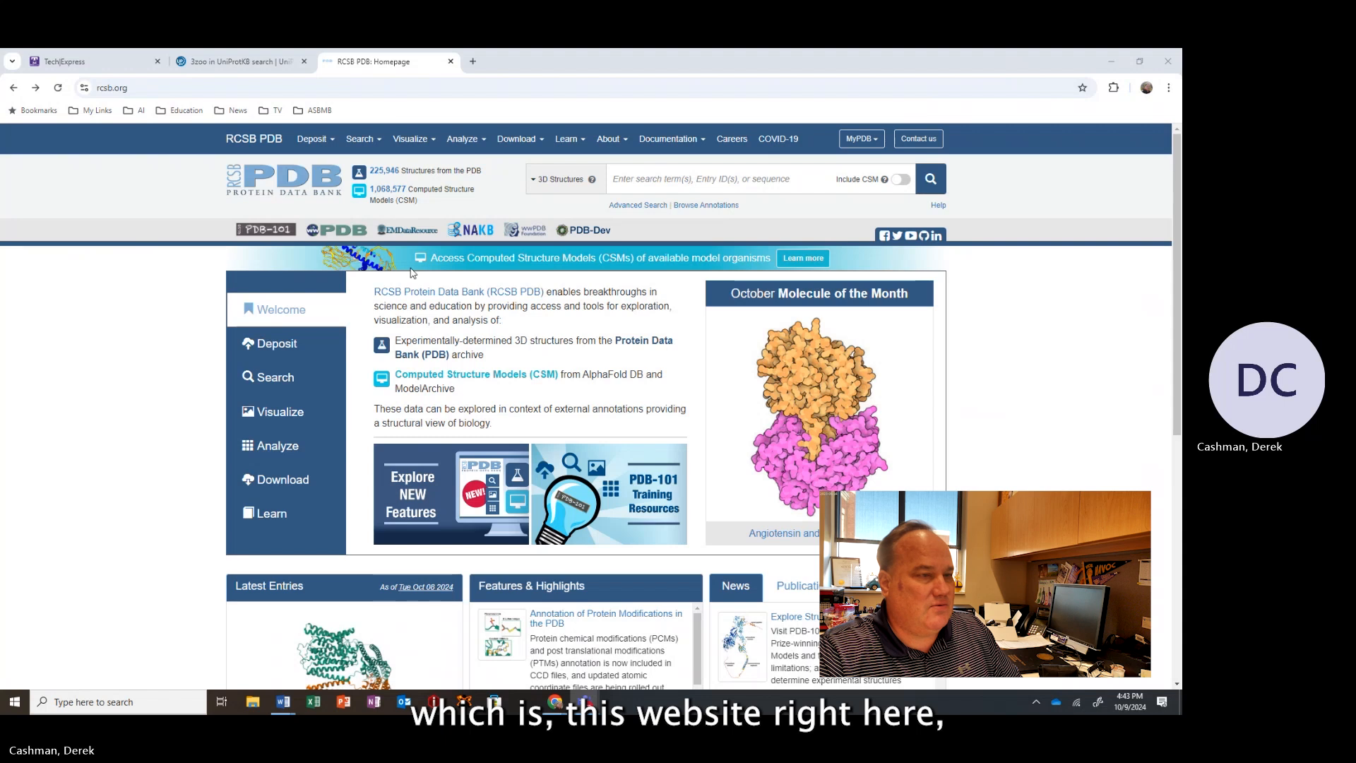
Highlight the site address and the structure counts on the PDB homepage.
left_click(148, 88)
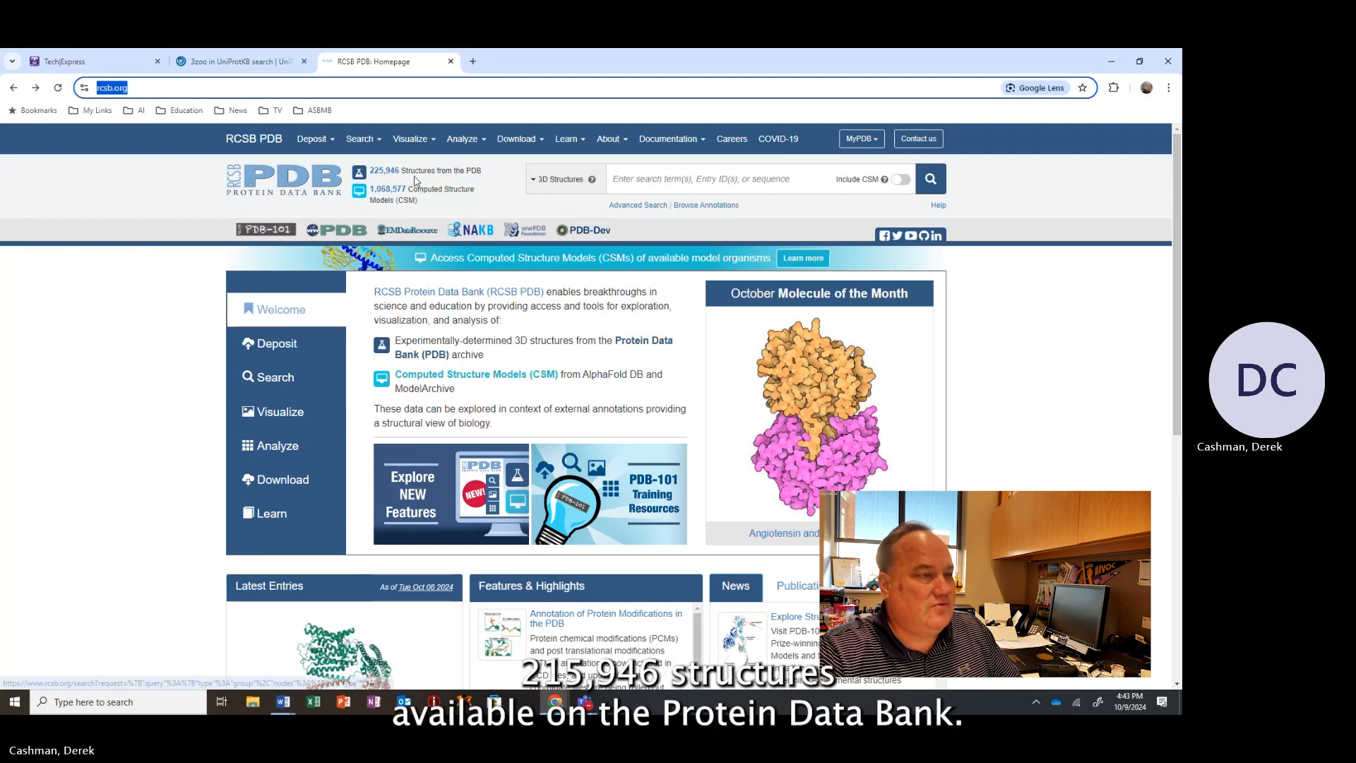
left_click_drag(476, 171, 364, 173)
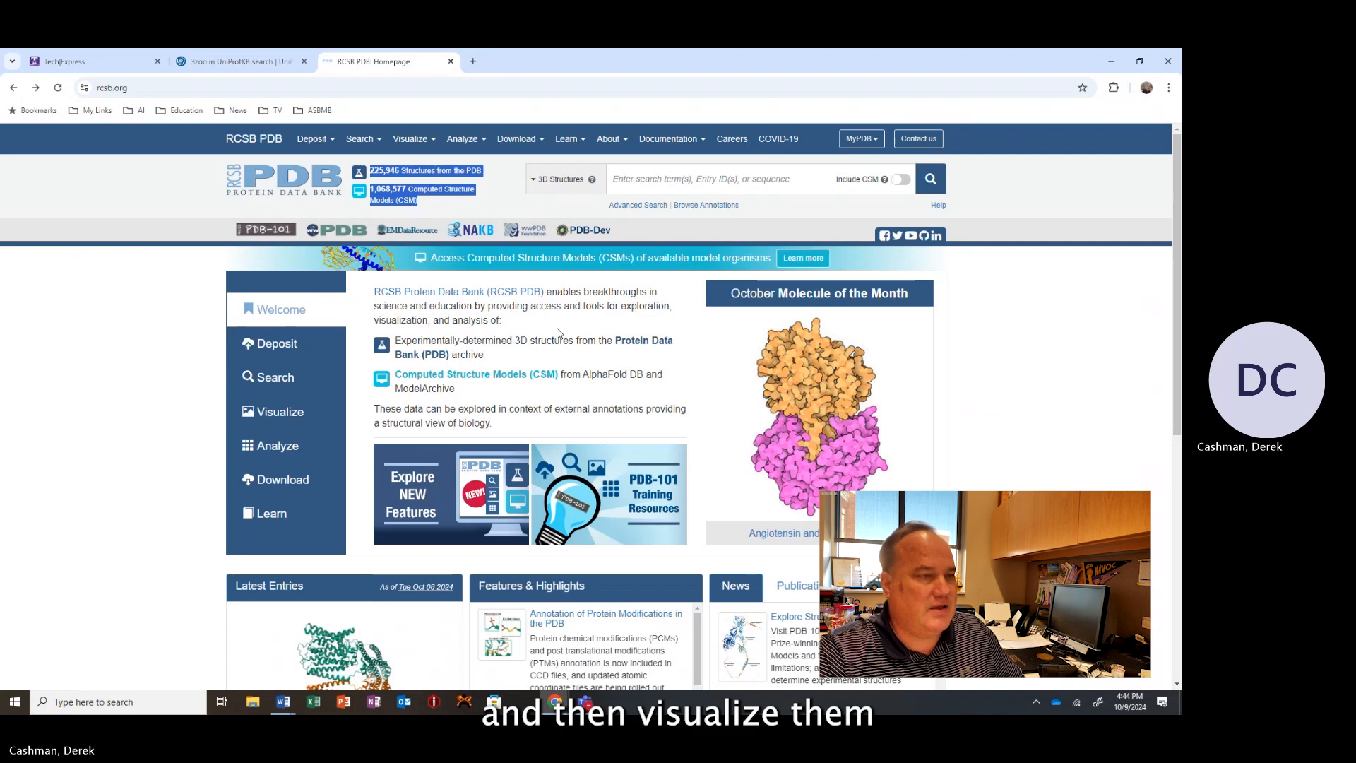
Search the PDB 3D structures for human cytochrome c.
left_click(670, 179)
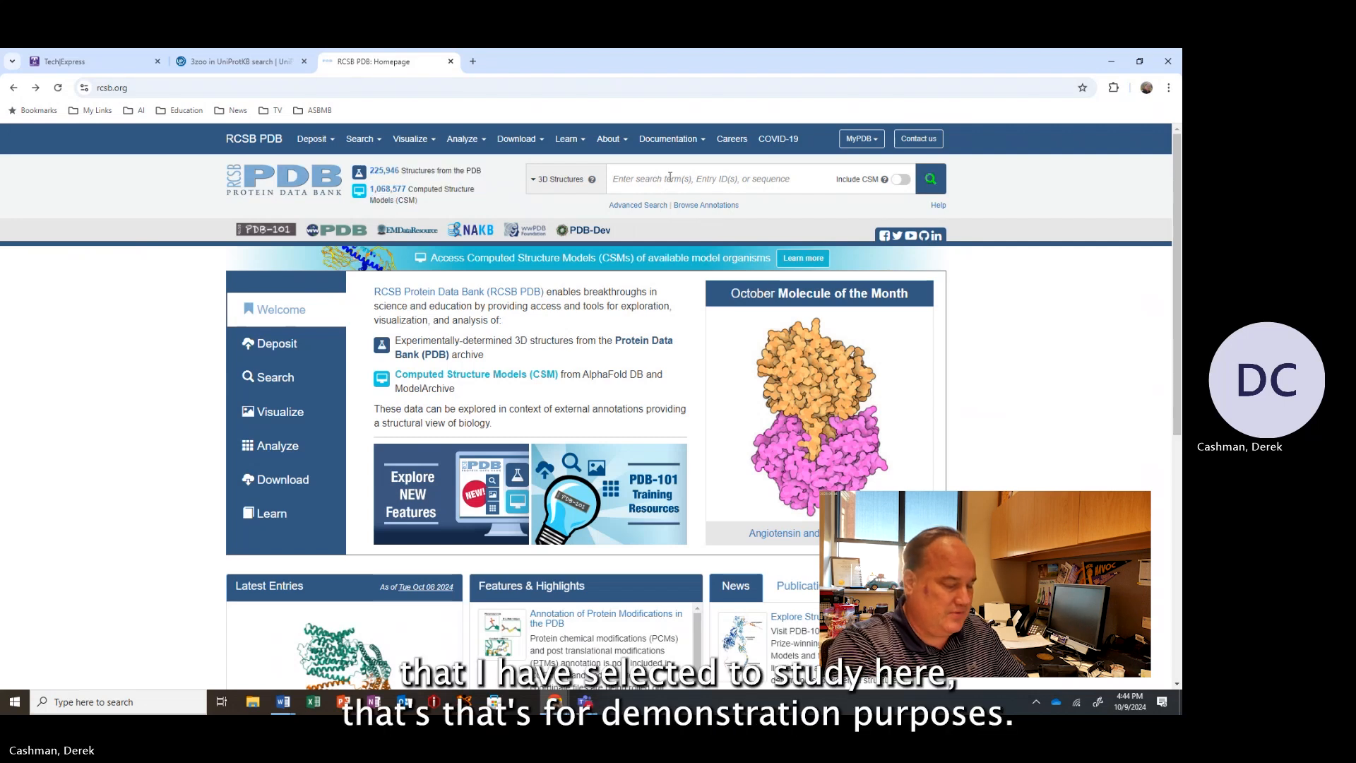
type("human ")
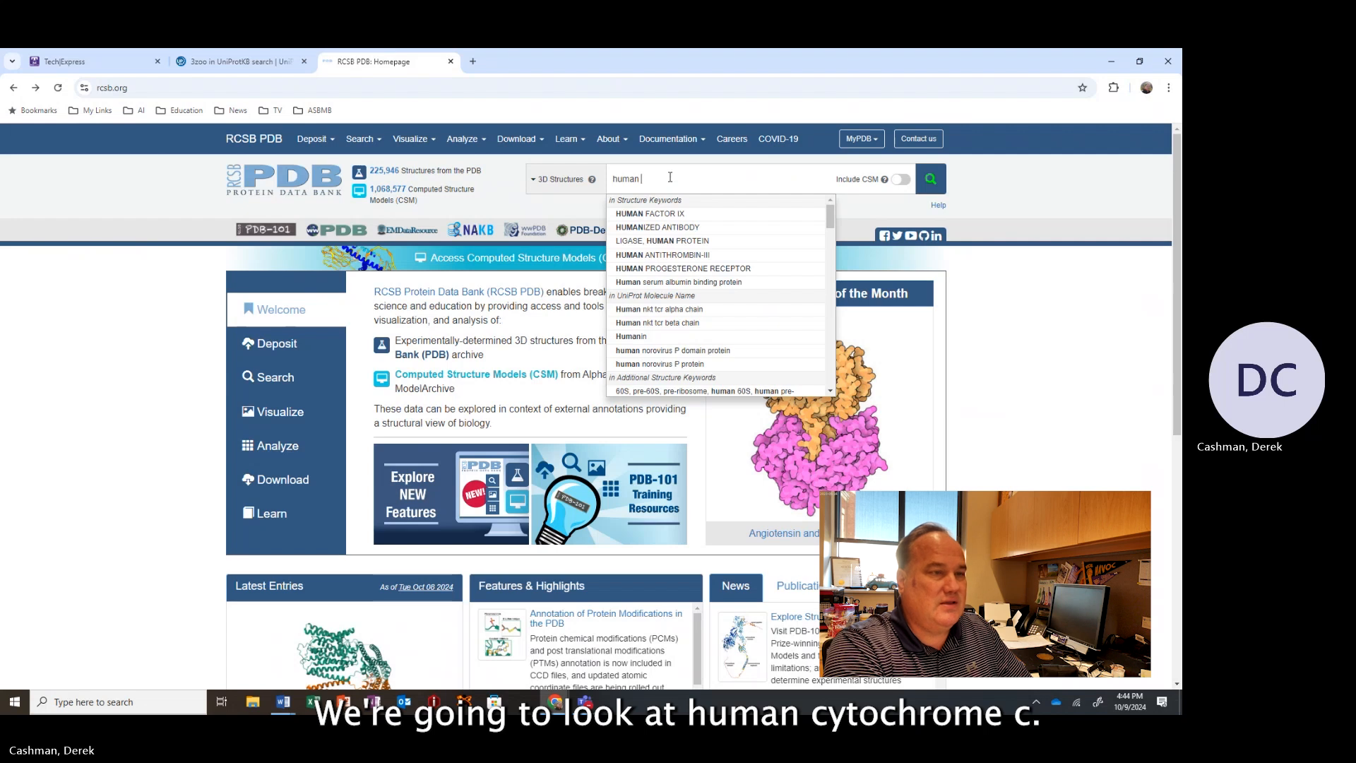
type("cytochrpme")
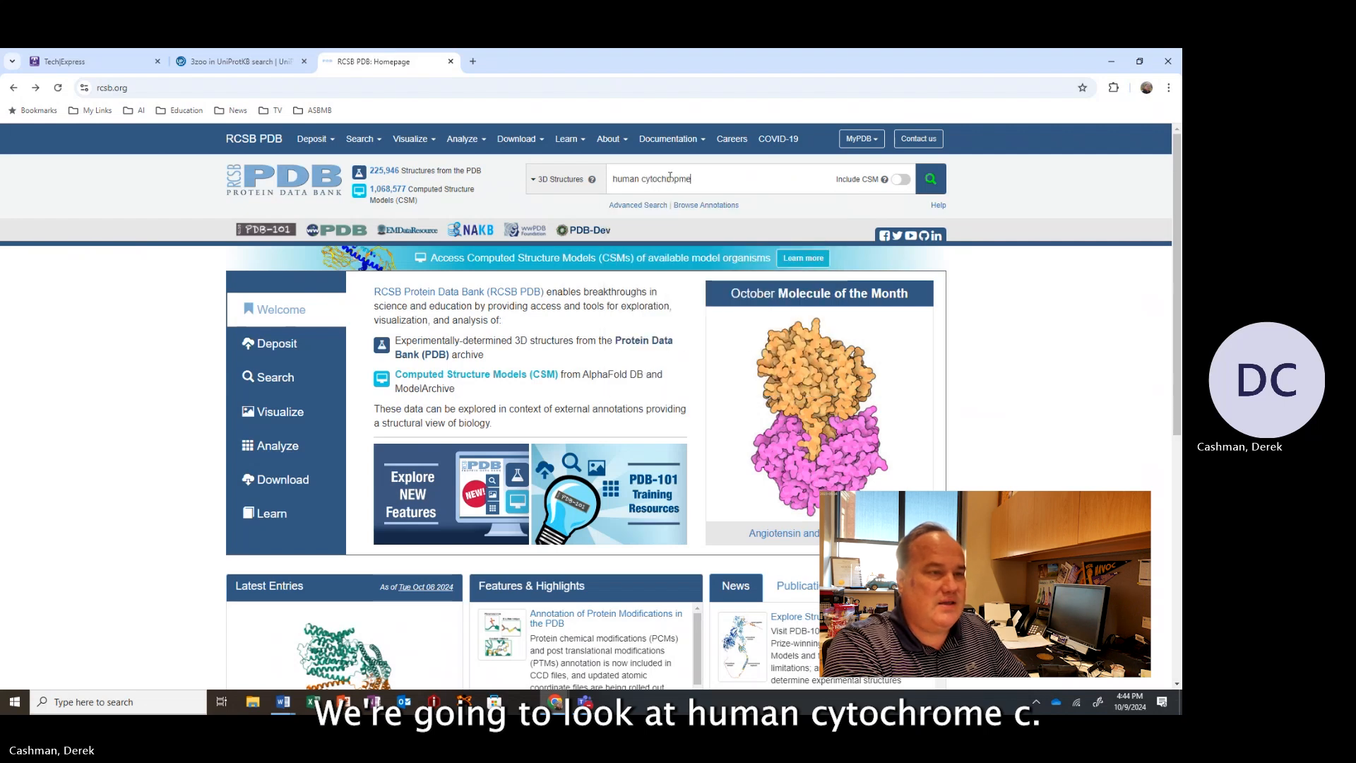
key("BackSpace")
key("BackSpace")
key("BackSpace")
type("ome c")
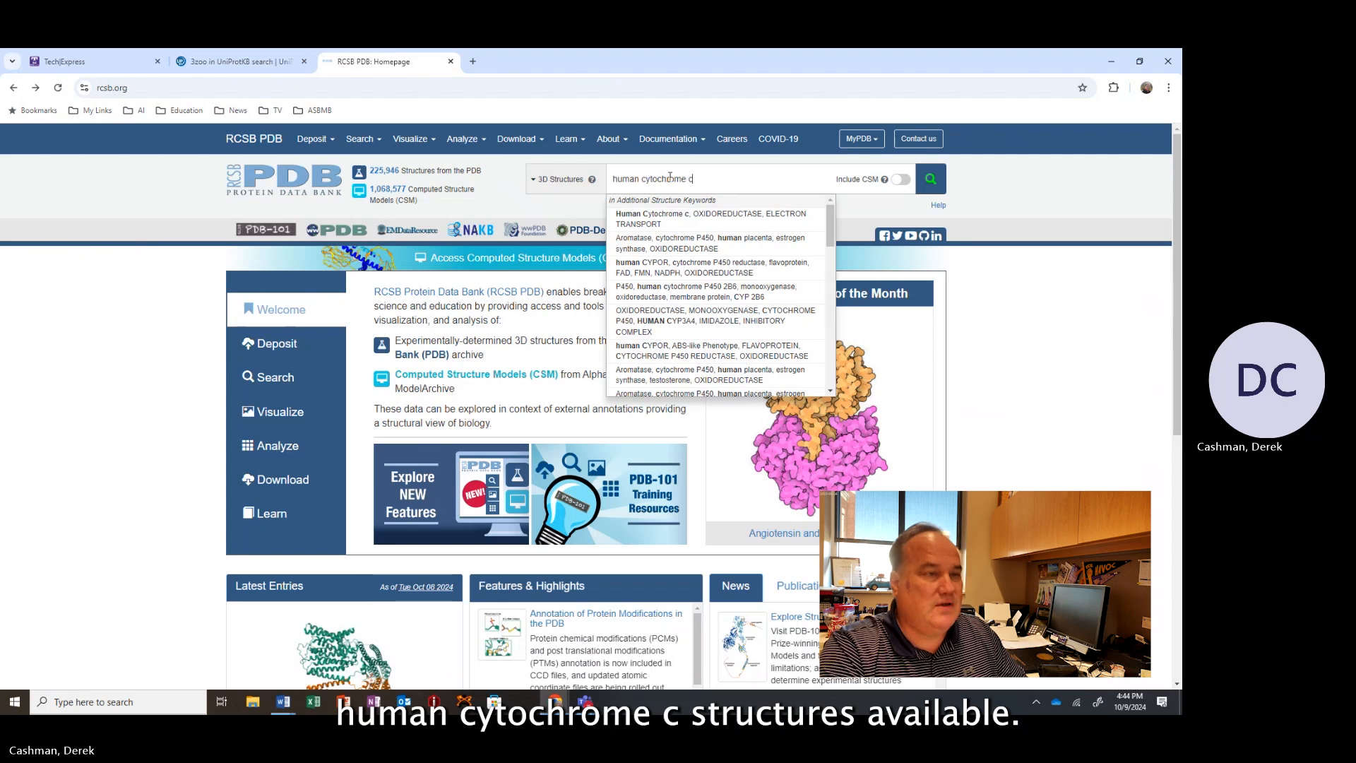
key("Return")
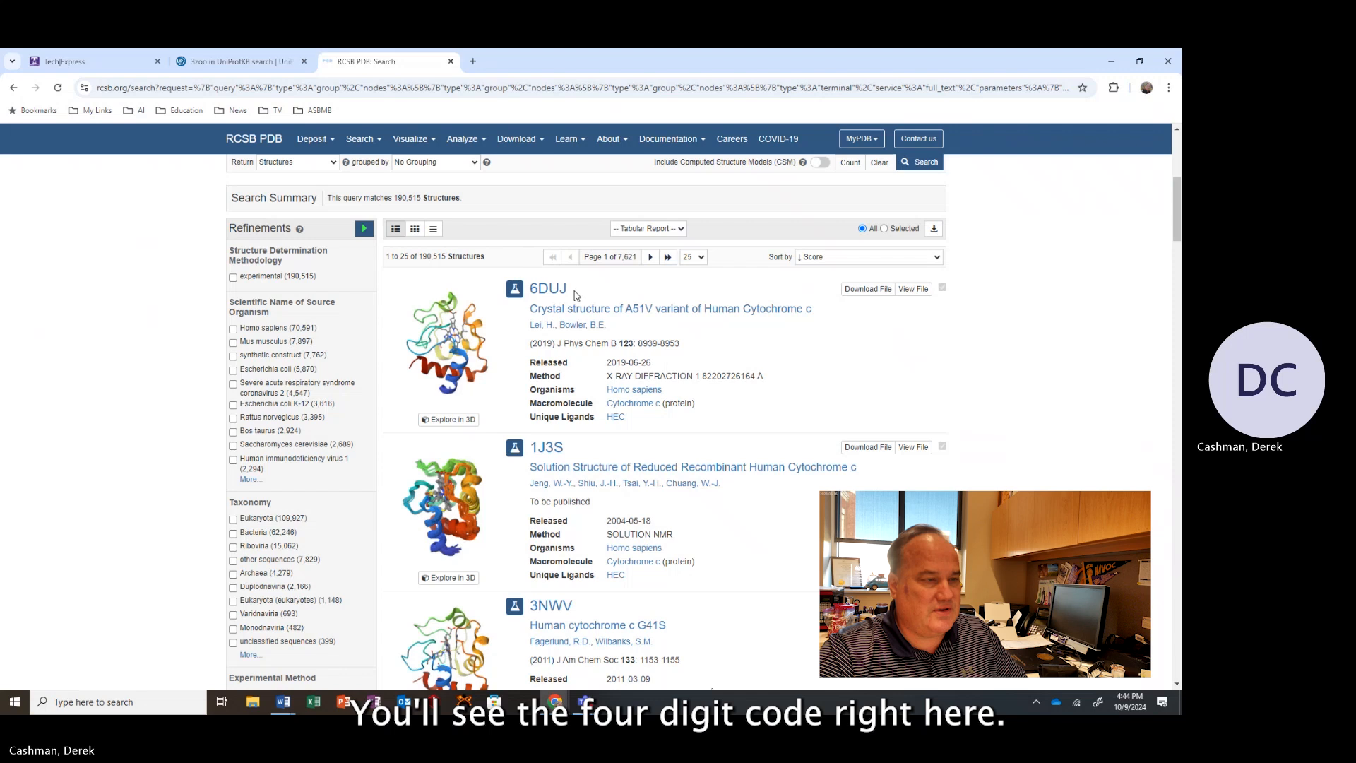
Highlight the four-character PDB IDs of the first three search results.
left_click_drag(550, 289, 529, 292)
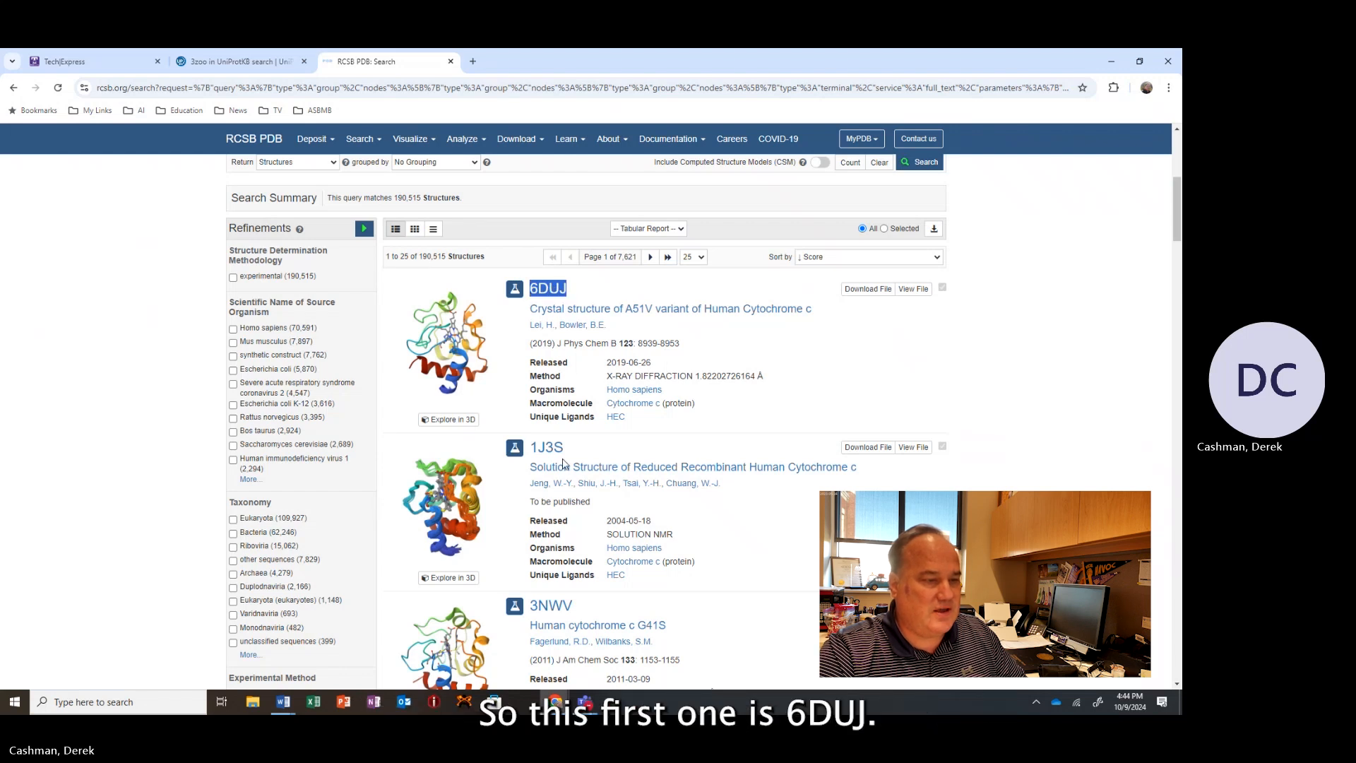
left_click_drag(565, 448, 533, 453)
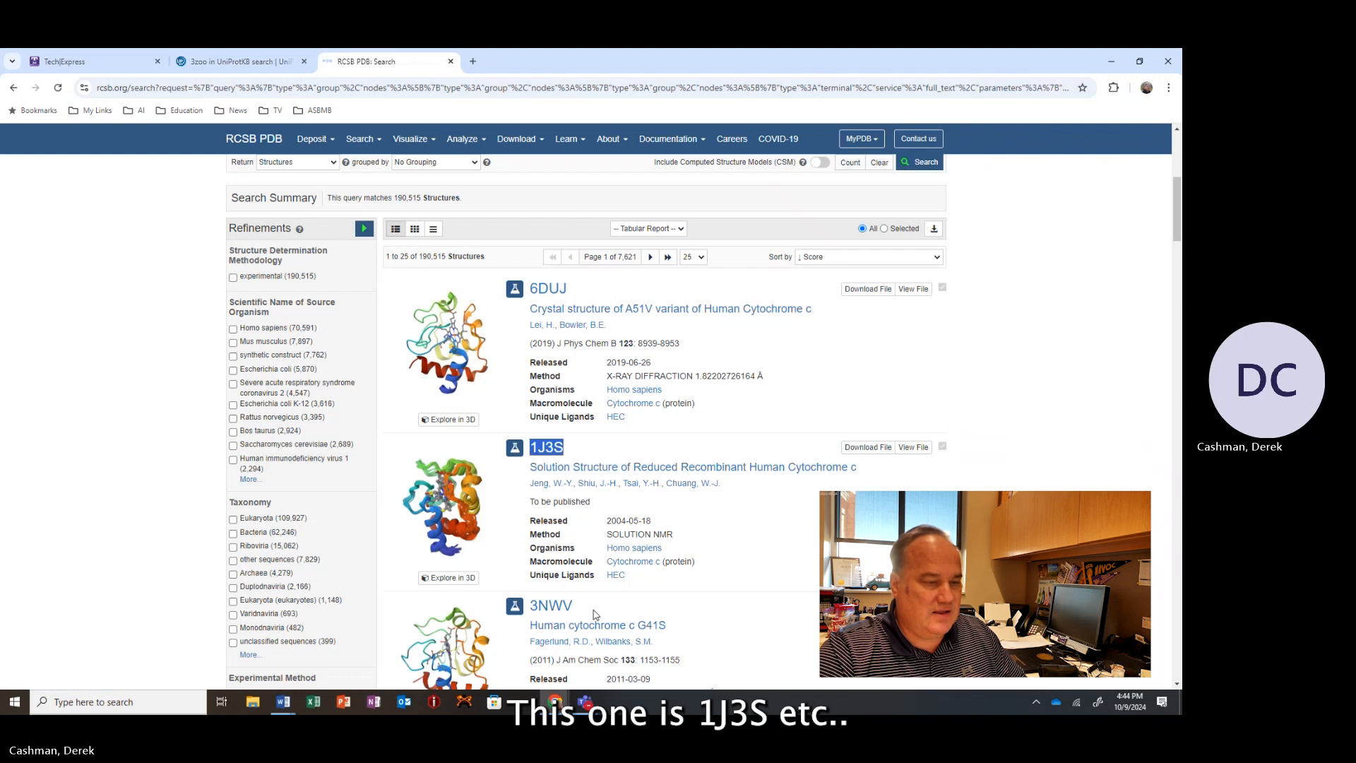
left_click_drag(573, 606, 530, 605)
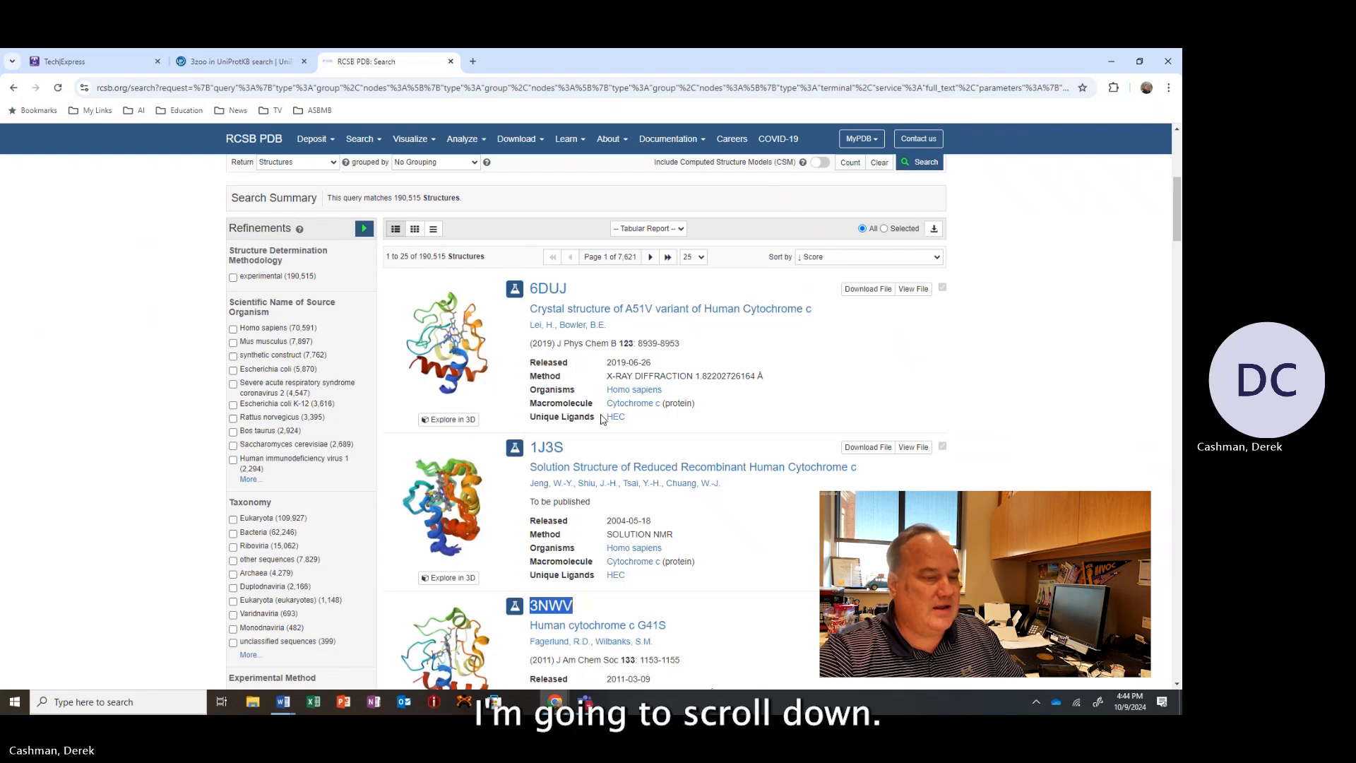
Scroll down the results and open the 3ZOO structure entry.
scroll(601, 419, "down", 6)
scroll(601, 419, "down", 6)
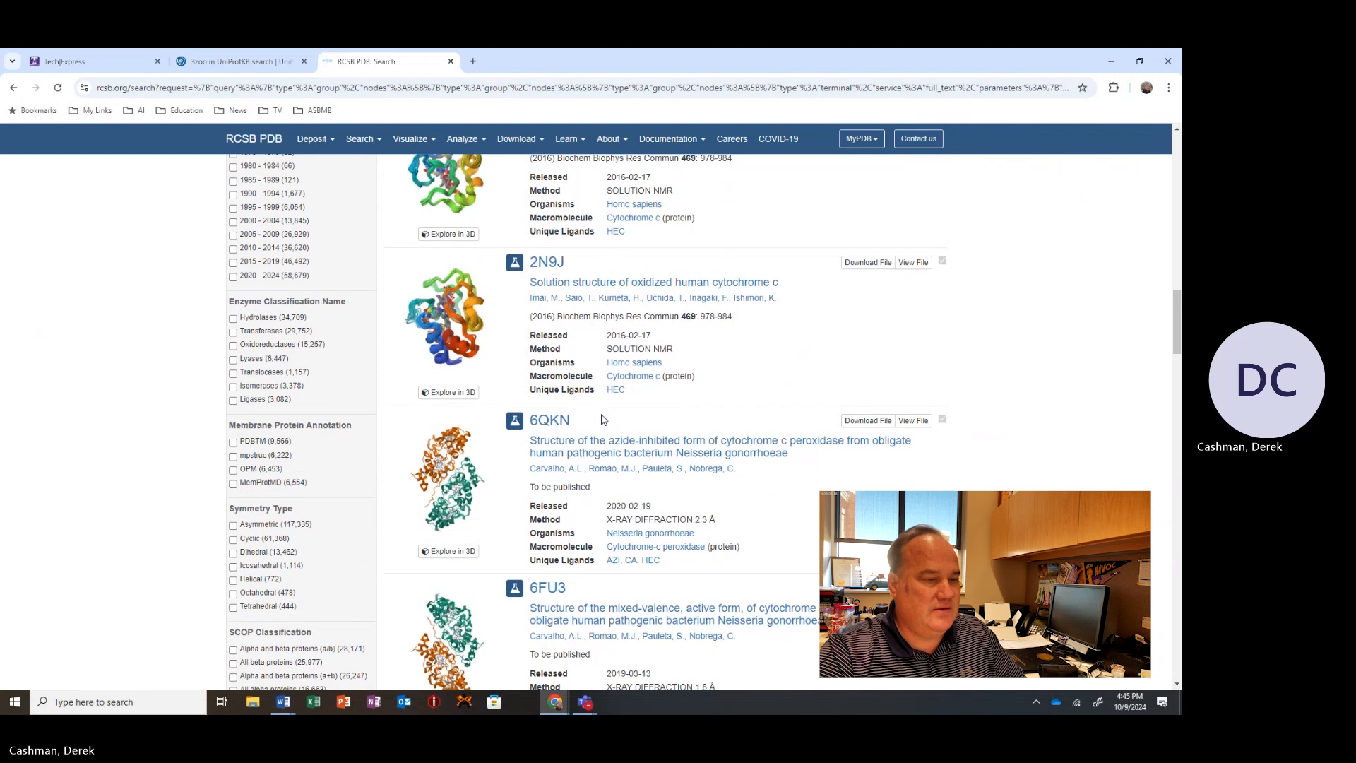
scroll(602, 420, "down", 6)
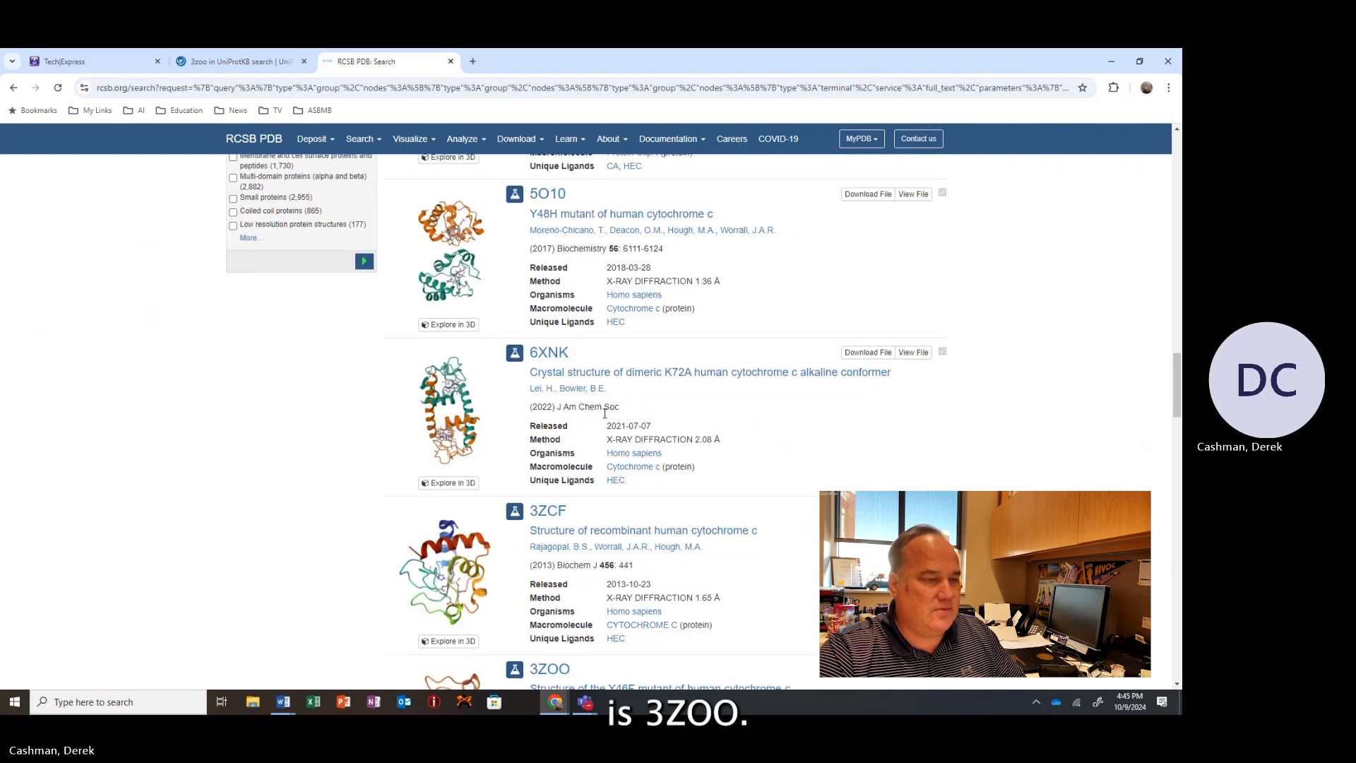
scroll(604, 418, "down", 2)
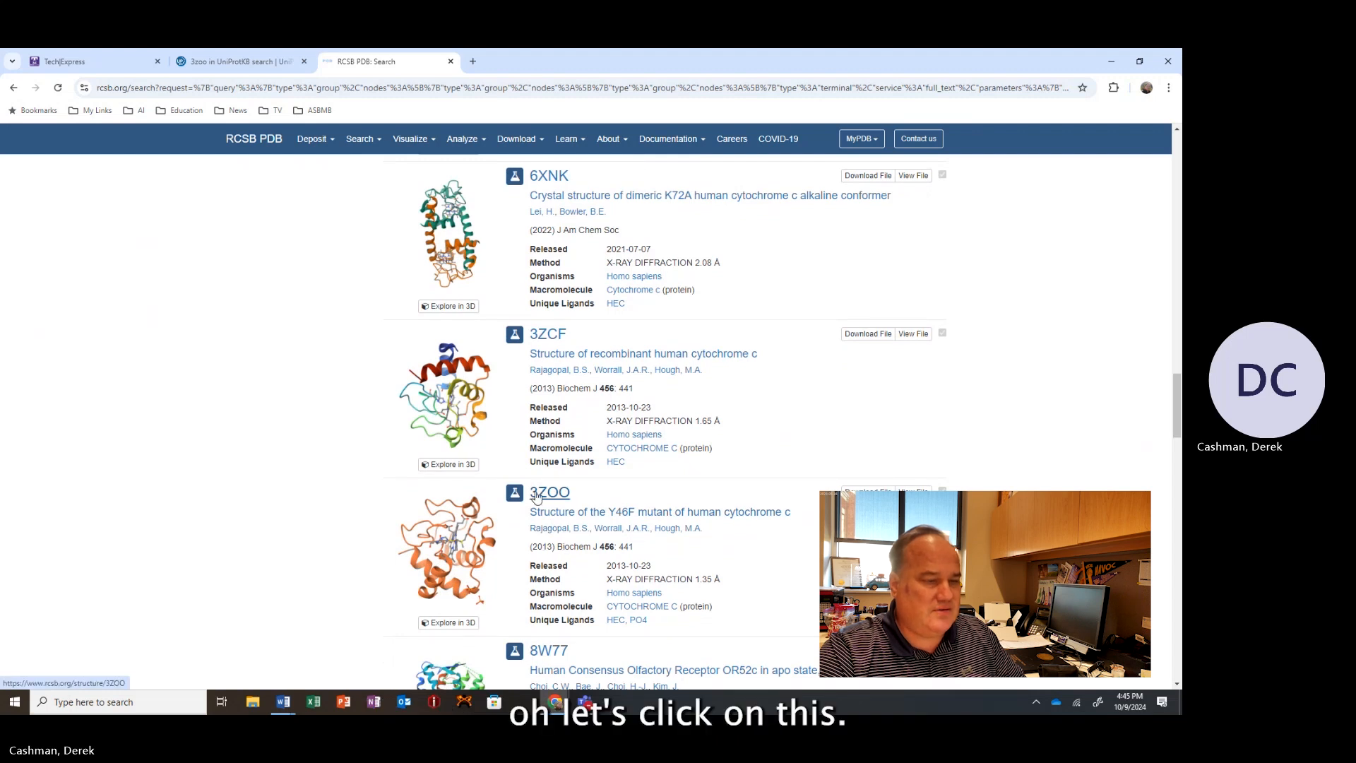
left_click(535, 494)
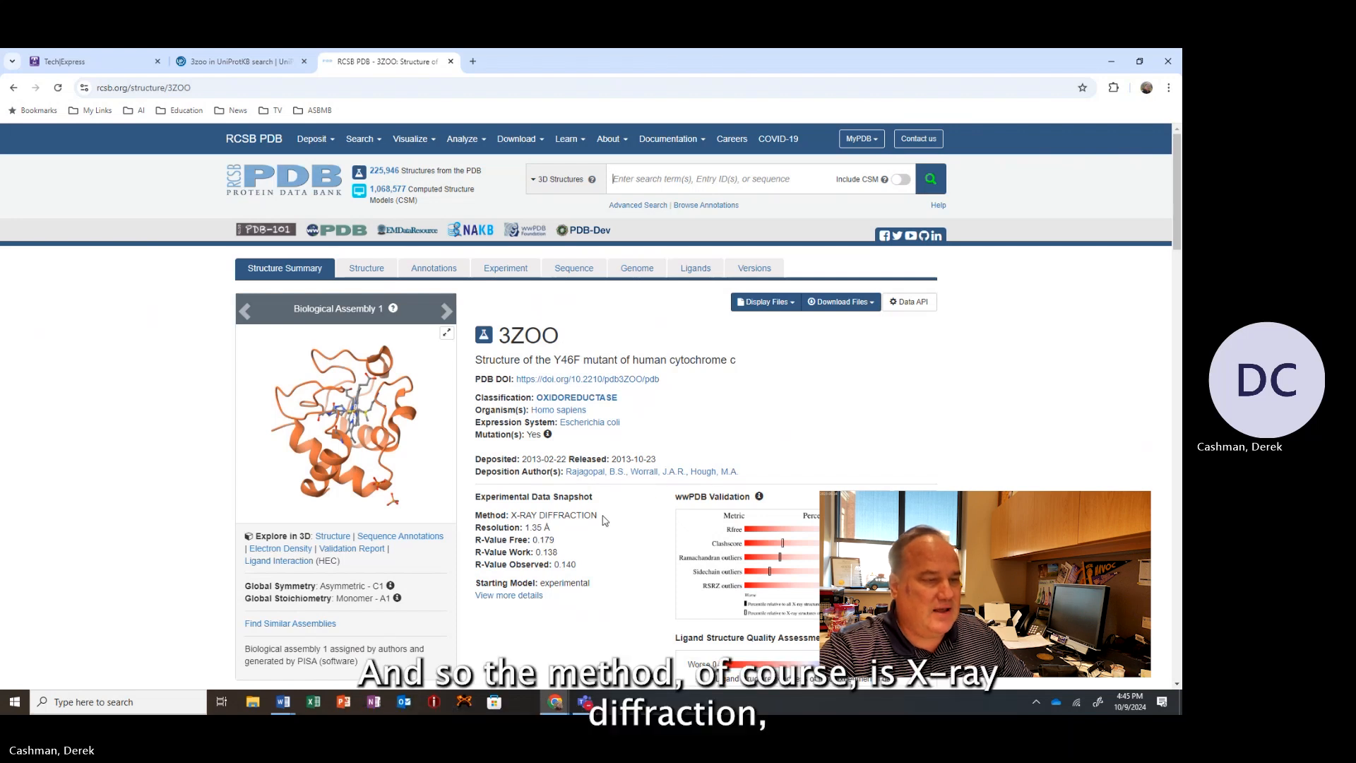
Highlight the experimental method and resolution of the 3ZOO entry.
scroll(593, 505, "down", 2)
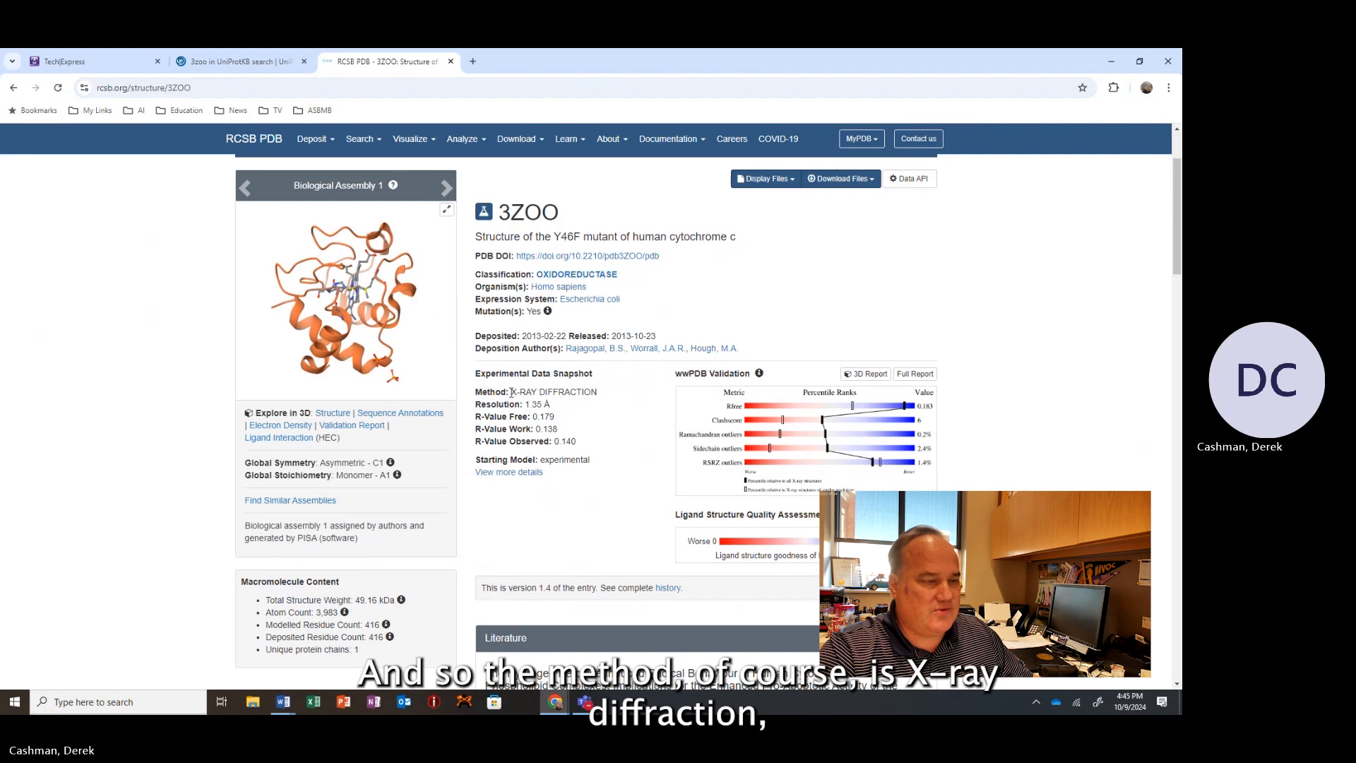
left_click_drag(511, 392, 600, 392)
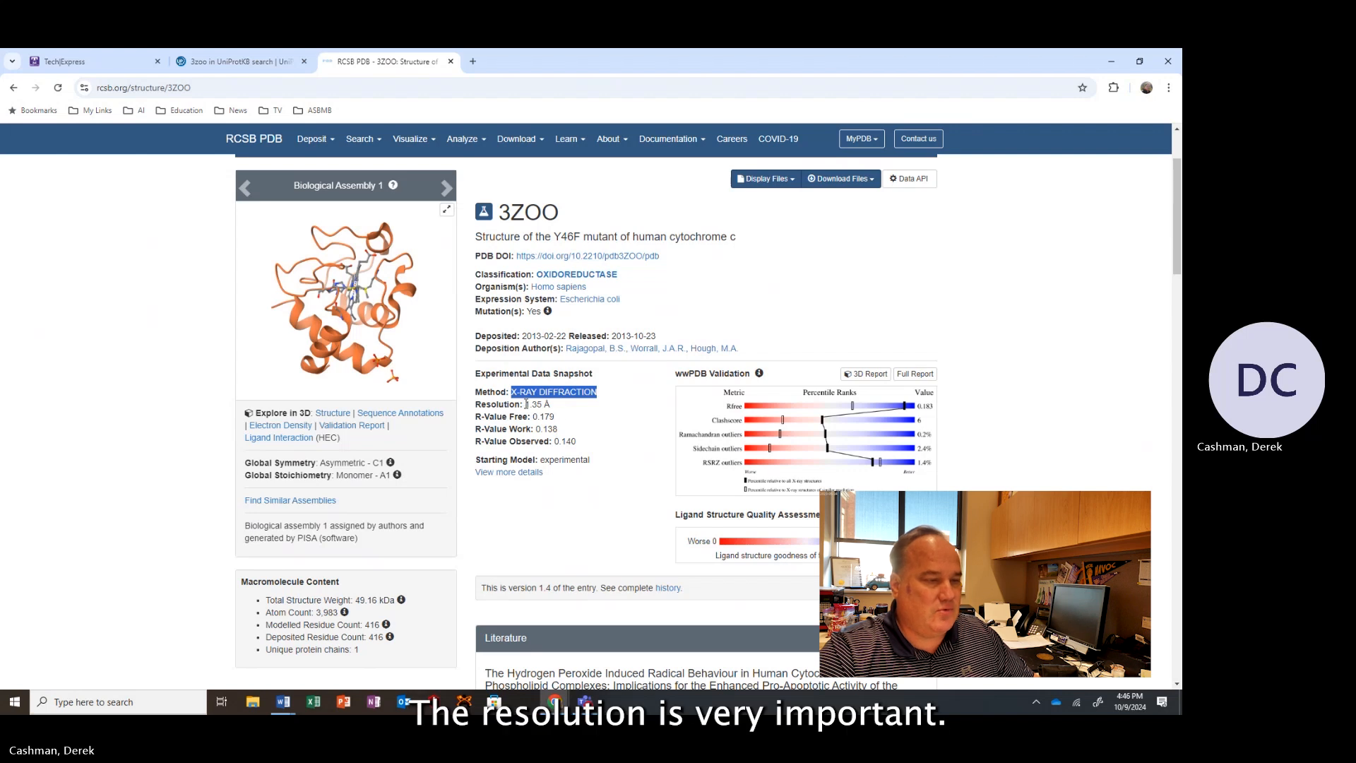
left_click_drag(525, 404, 560, 411)
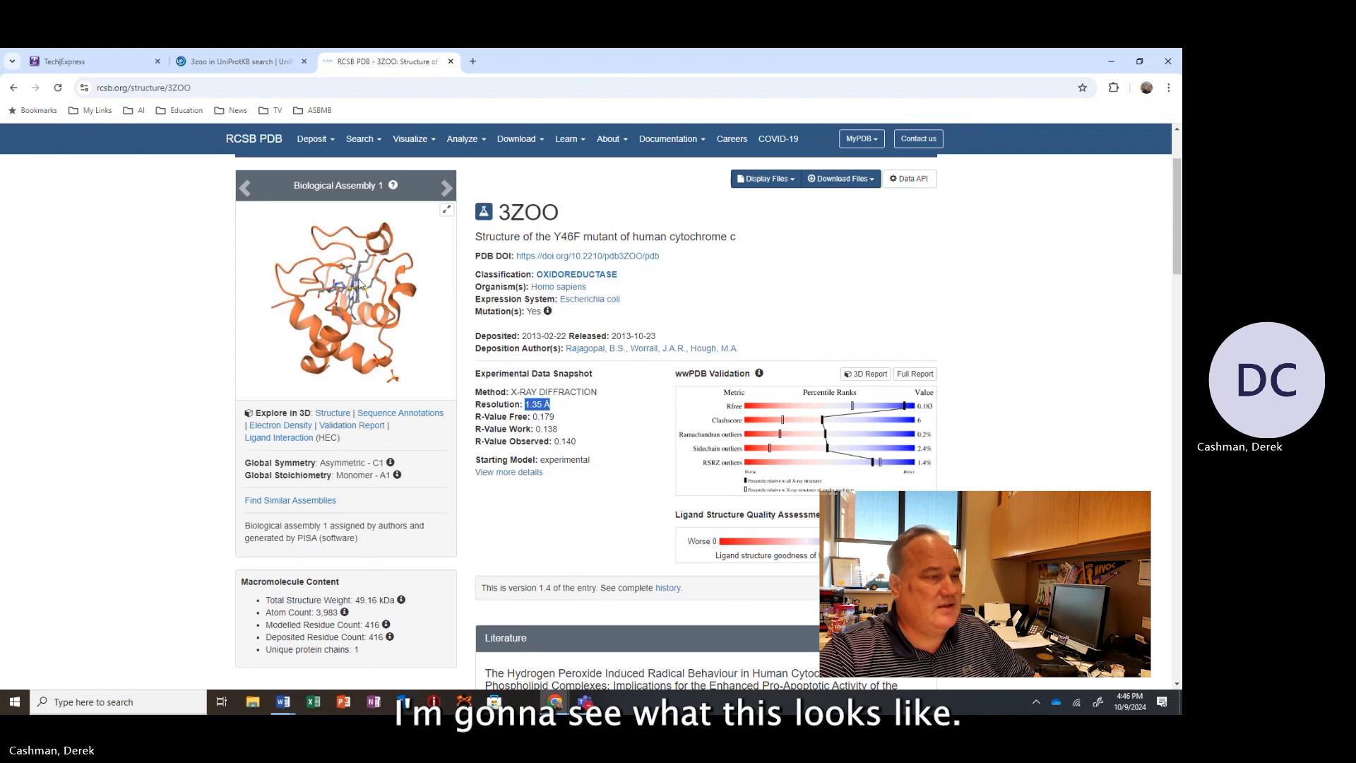
Scroll through the literature and macromolecule sections to the UniProt data resources.
scroll(656, 587, "down", 6)
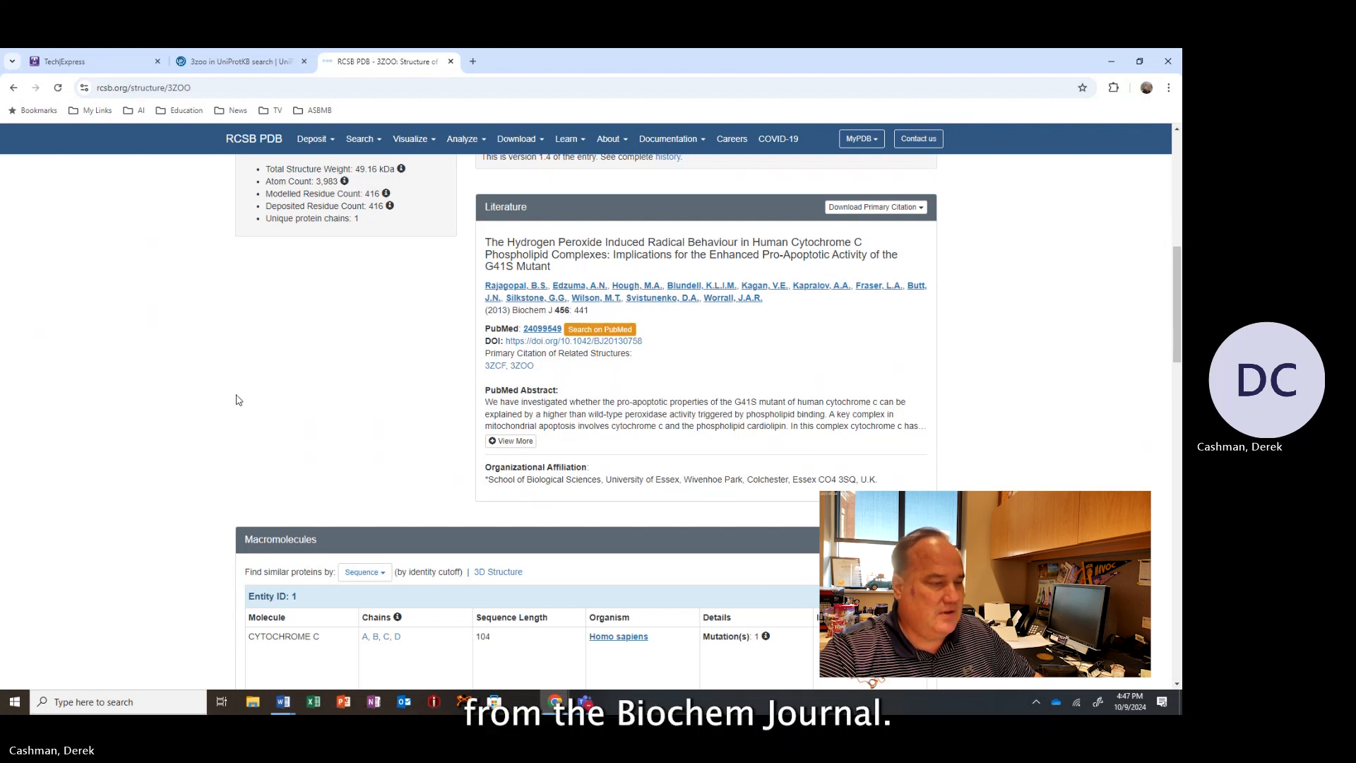
scroll(236, 395, "down", 3)
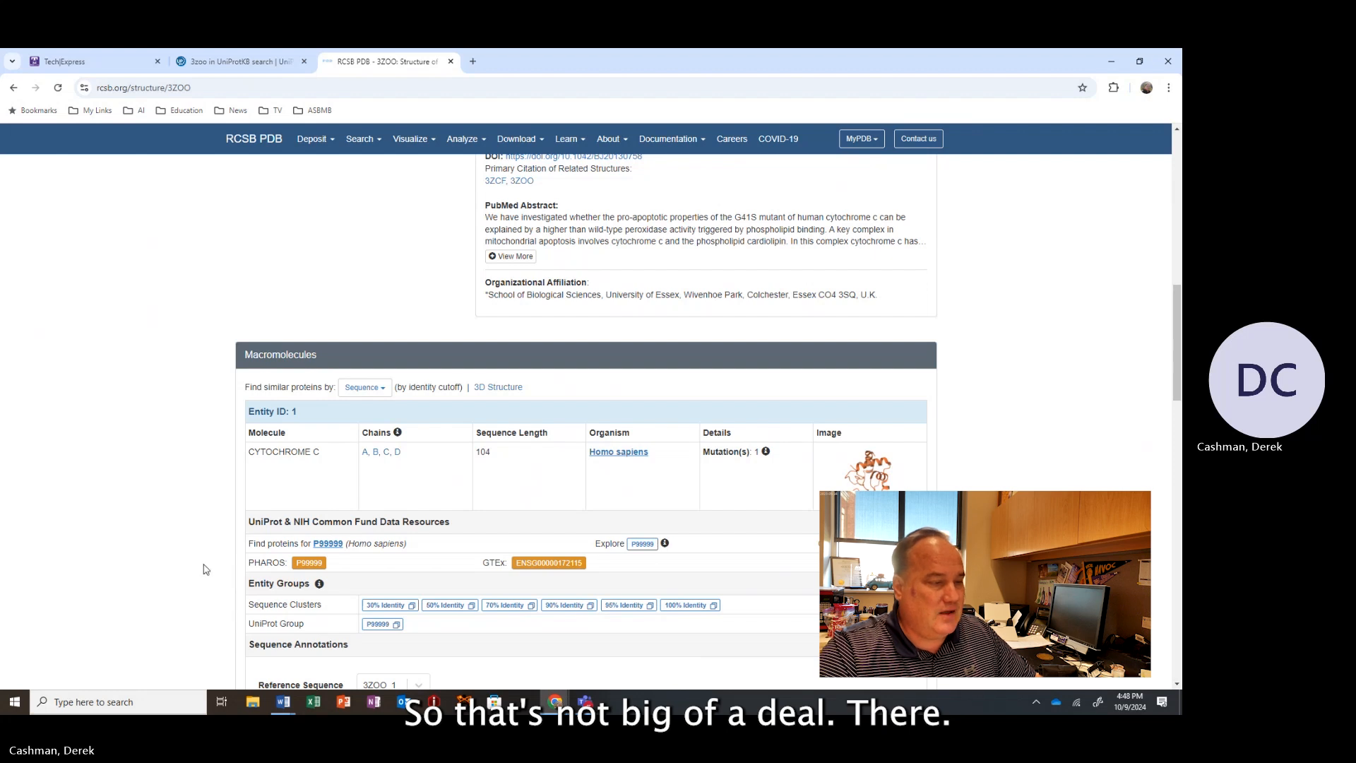
scroll(408, 523, "down", 3)
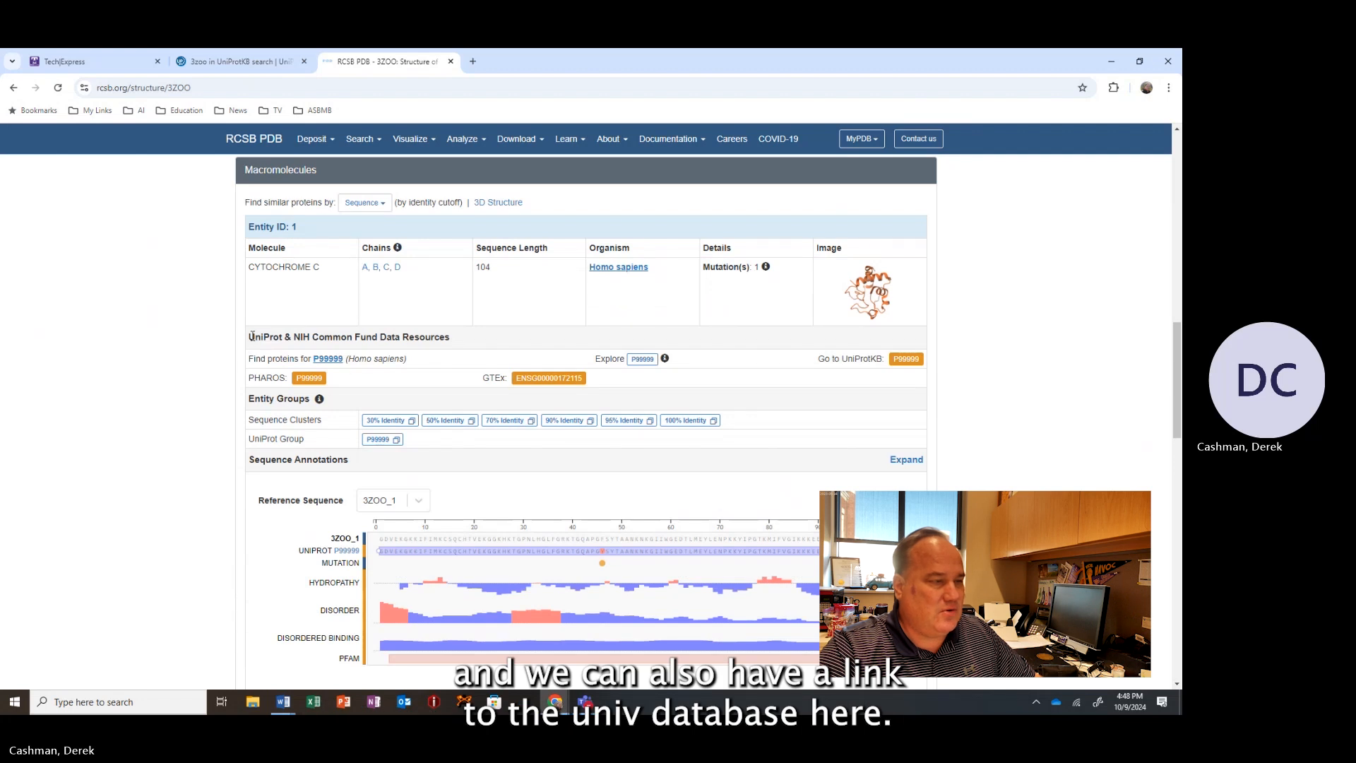
left_click_drag(252, 337, 472, 355)
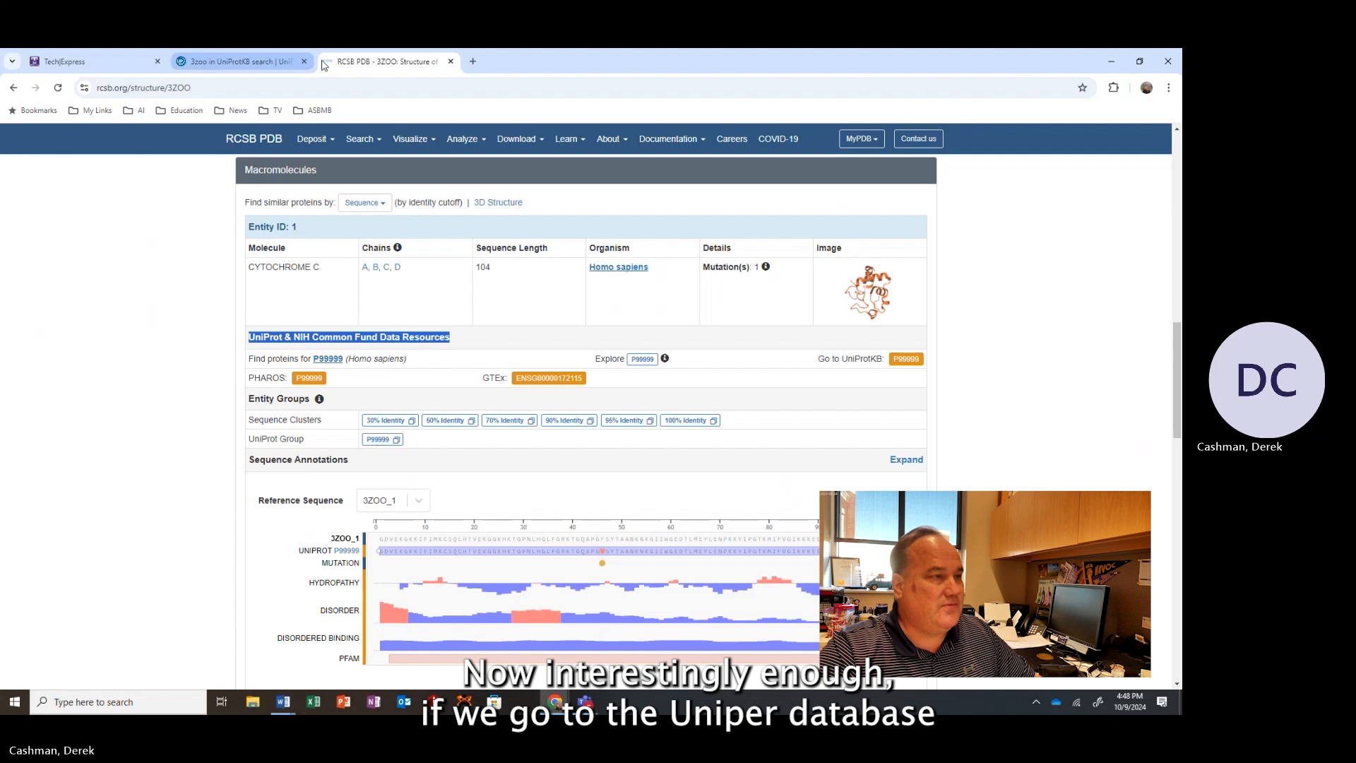
Search UniProtKB for 3zoo in the other tab and open the matching P99999 entry.
left_click(230, 62)
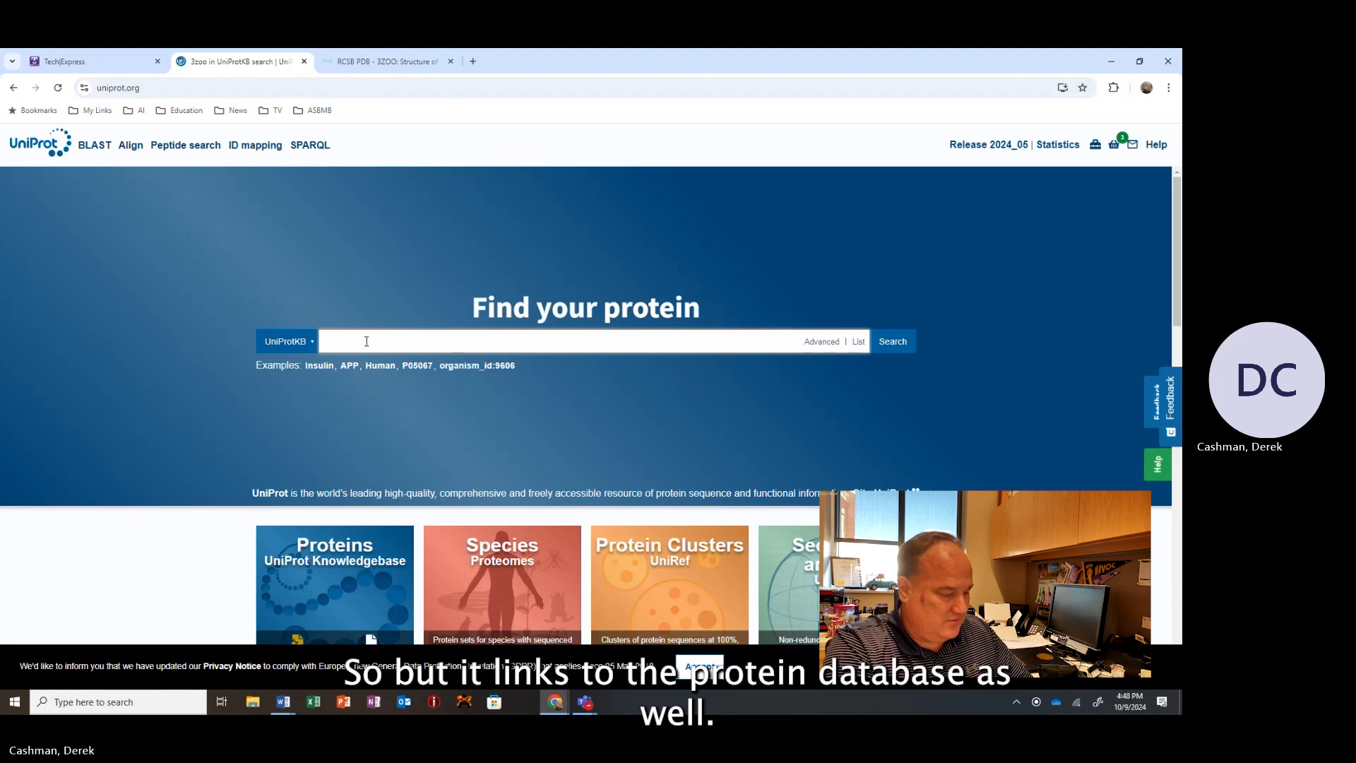
type("3z")
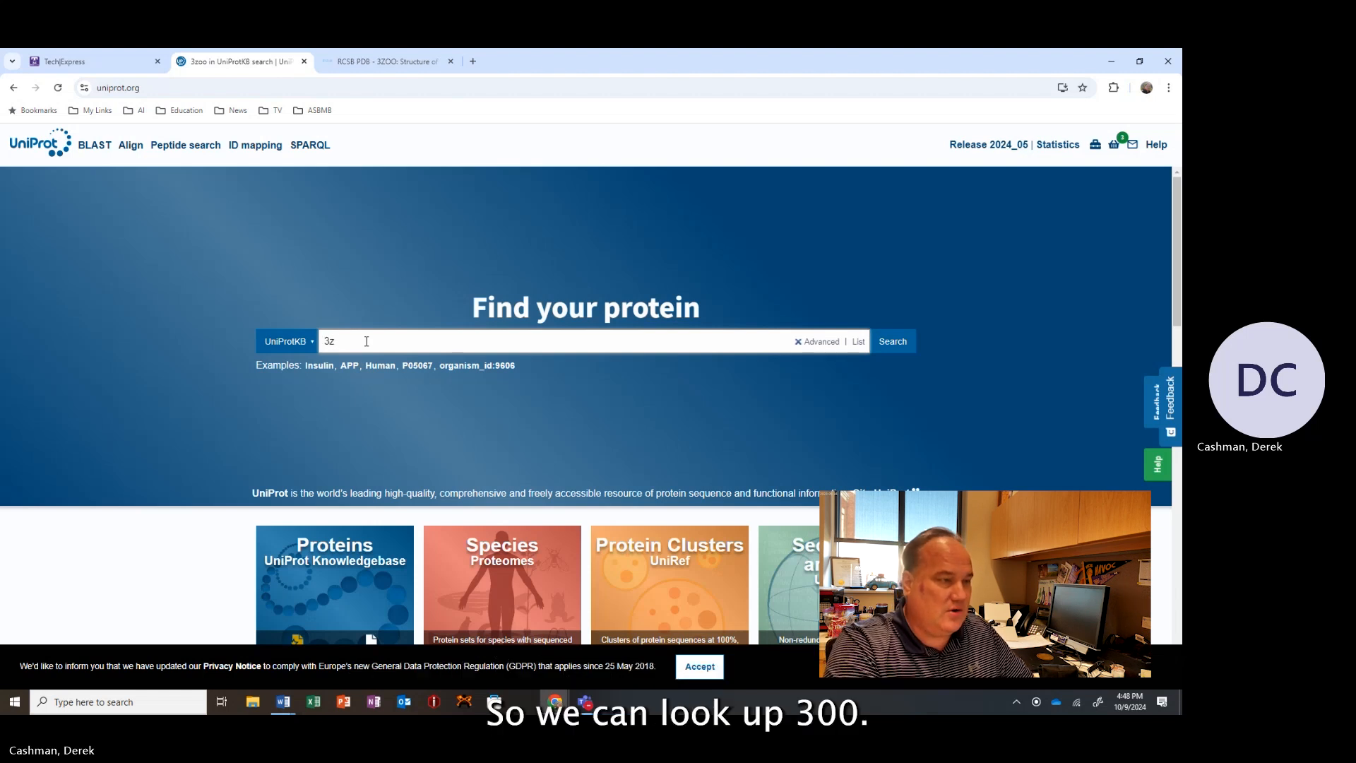
type("oo")
key("Return")
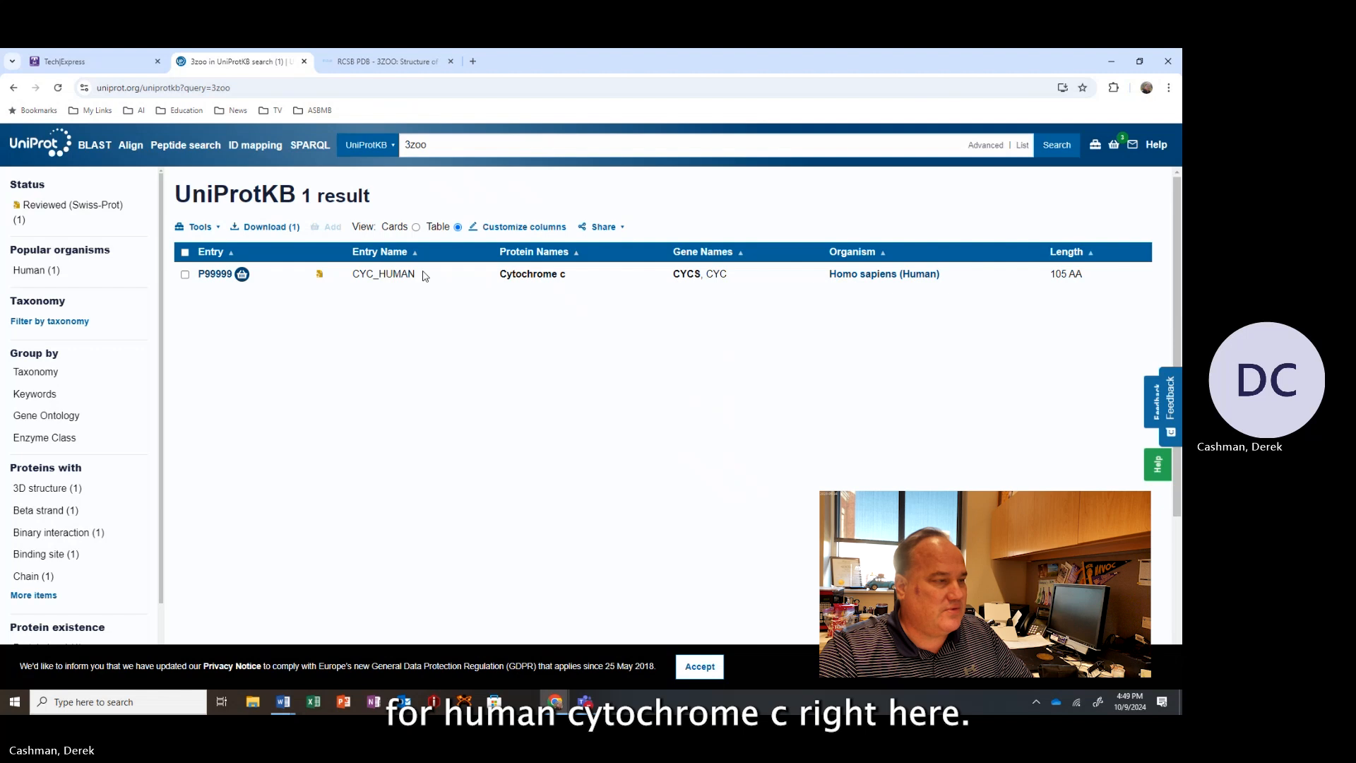
left_click(223, 275)
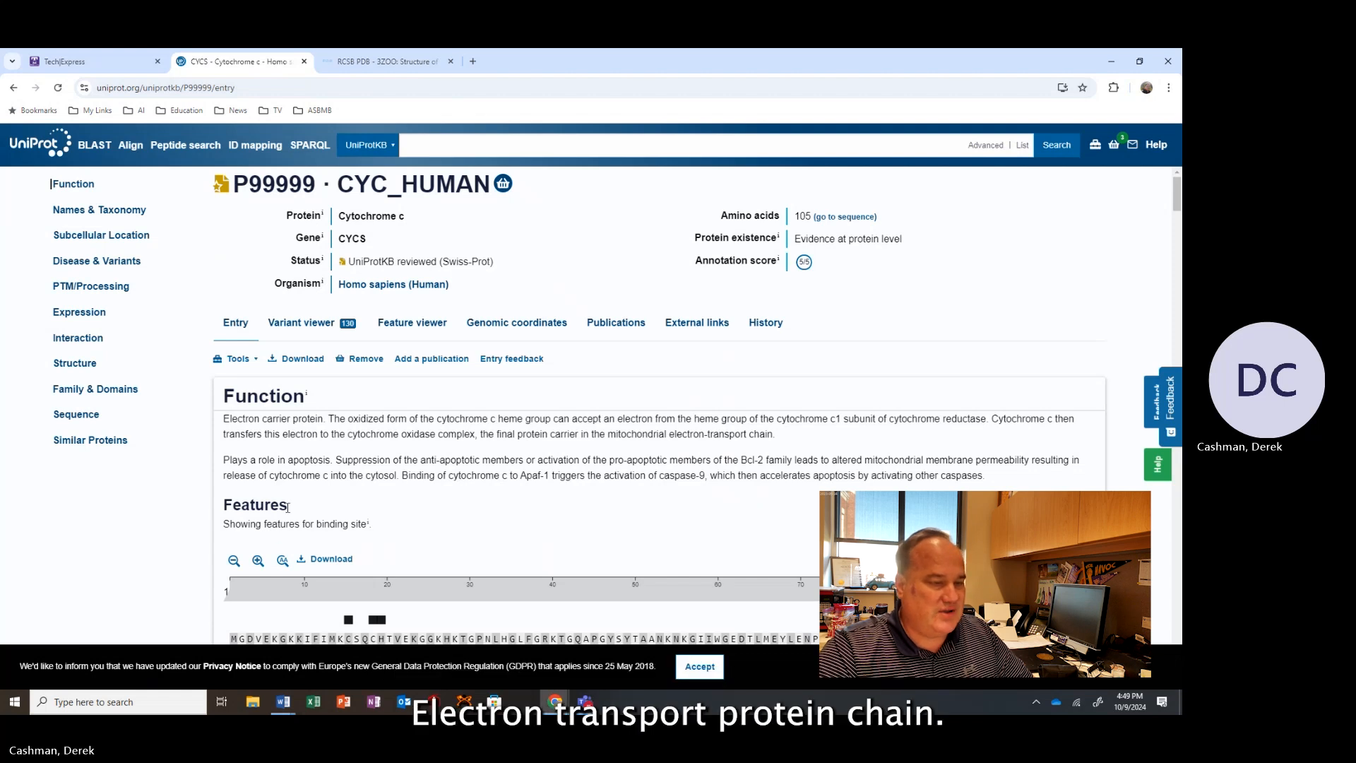
Expand the four binding site rows in the entry's Features section.
scroll(303, 498, "down", 7)
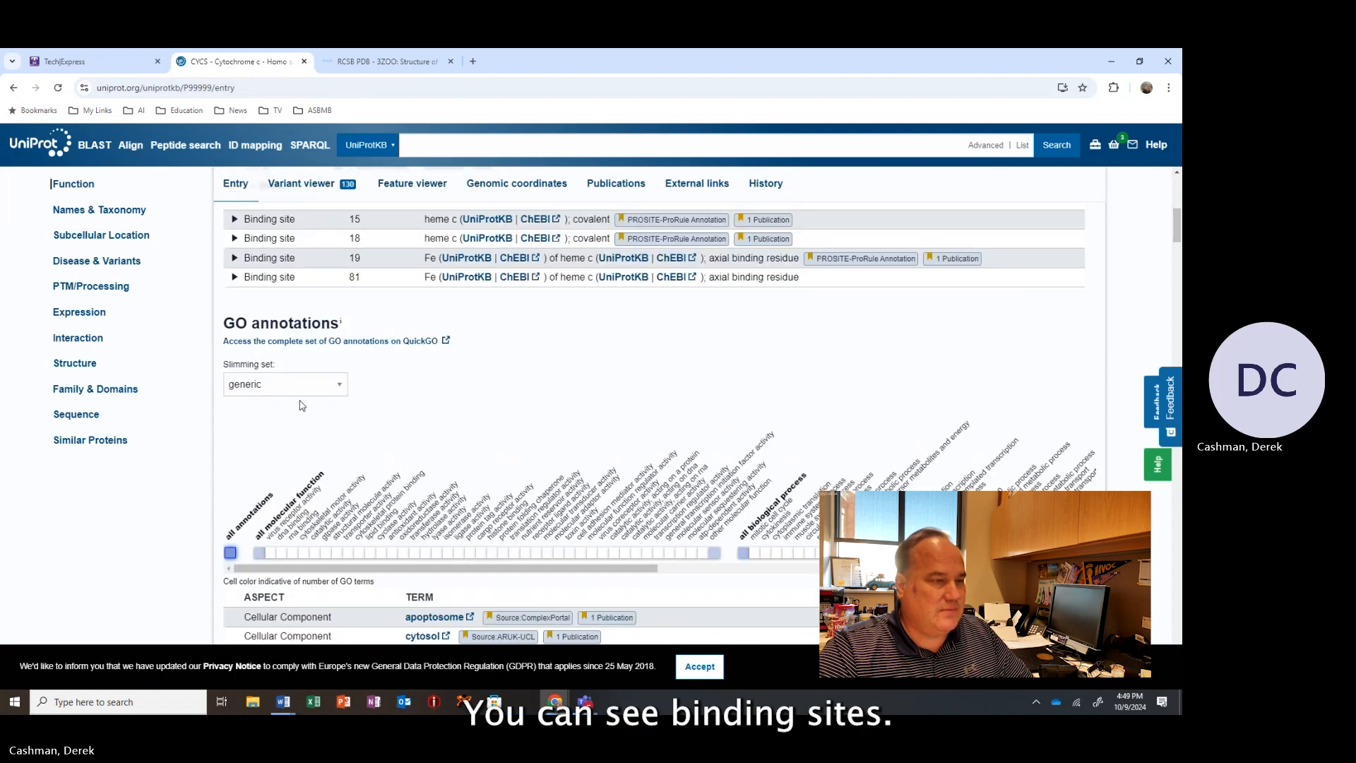
scroll(304, 489, "up", 2)
left_click(235, 343)
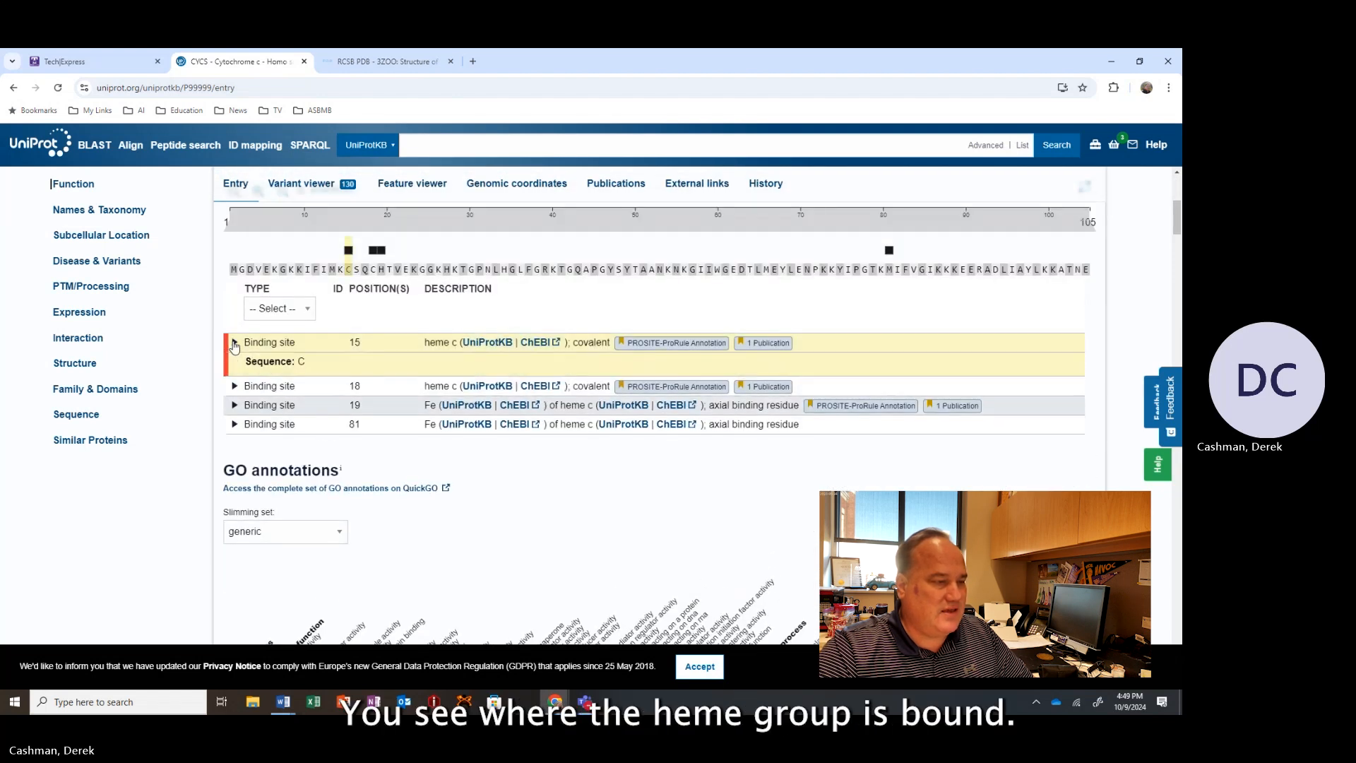
scroll(235, 350, "up", 1)
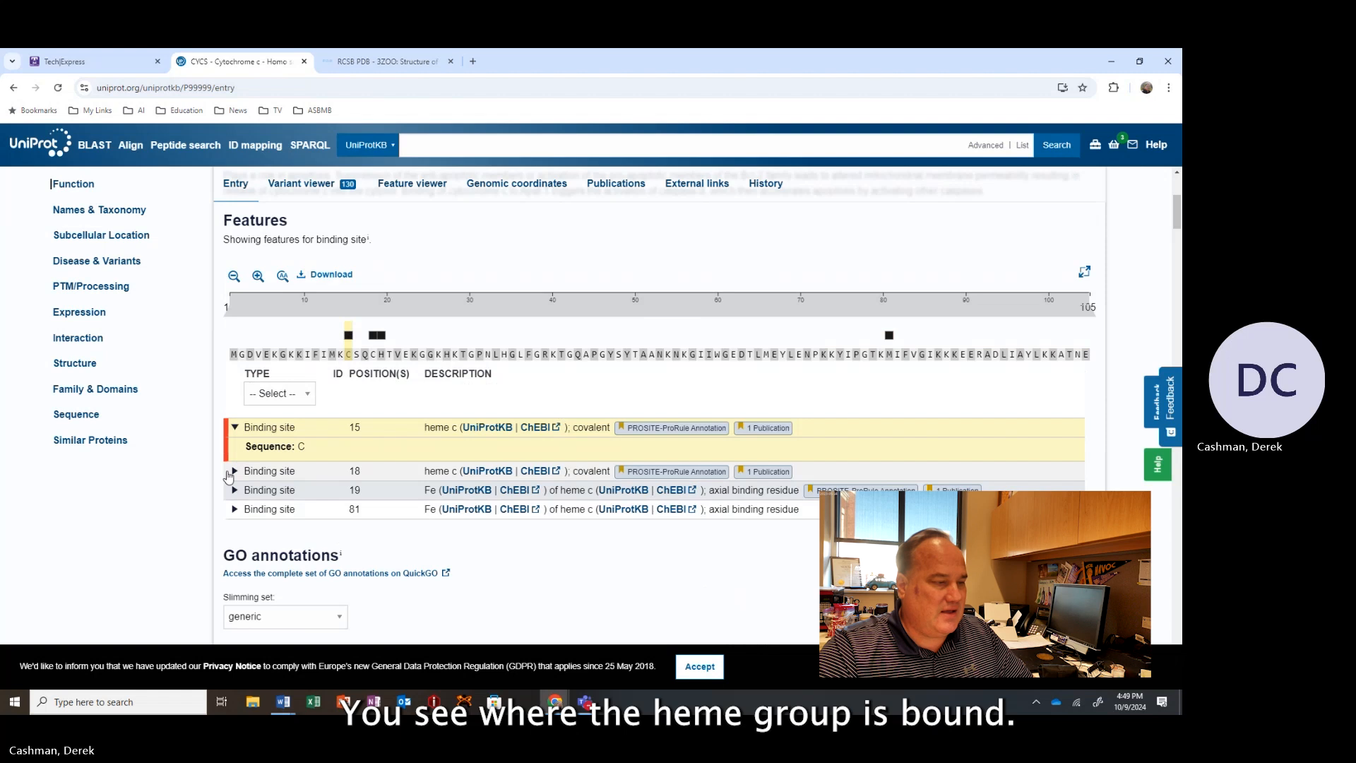
left_click(231, 473)
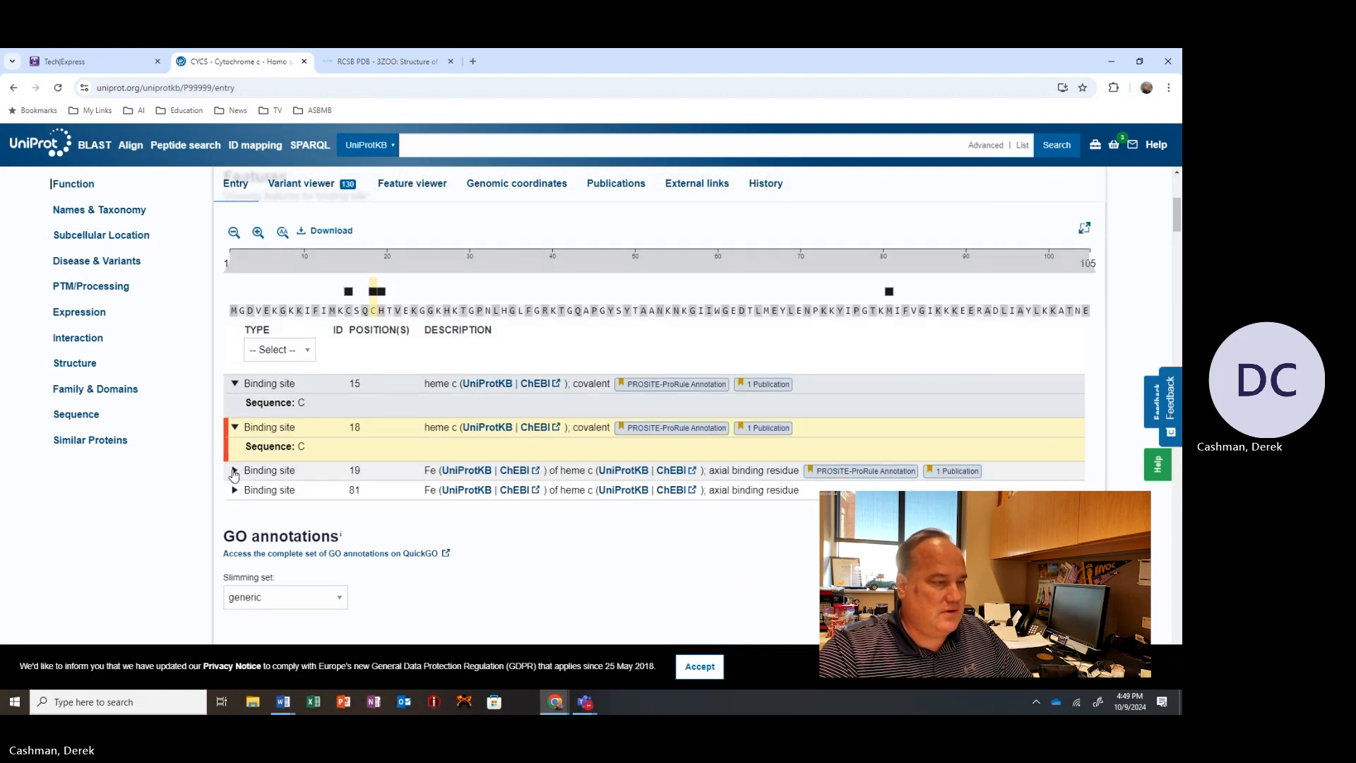
left_click(233, 471)
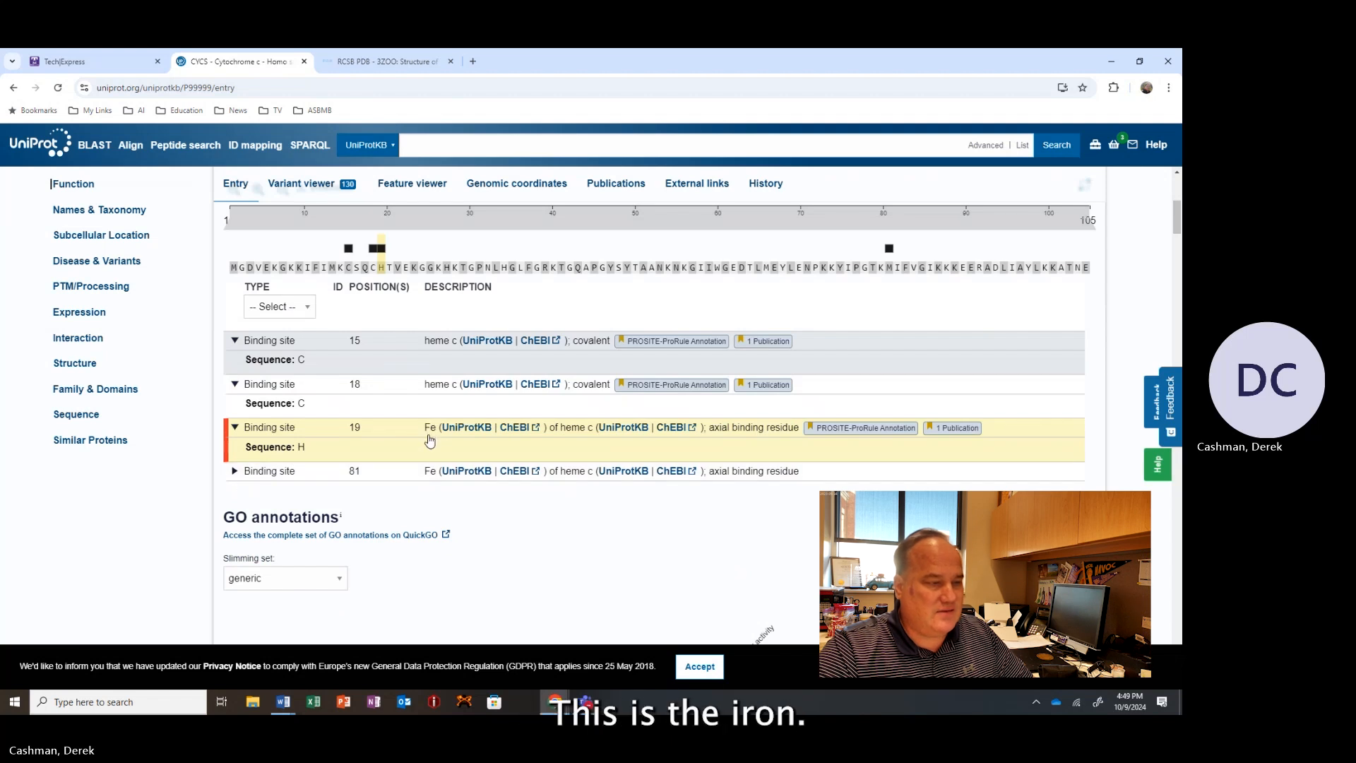
left_click(236, 471)
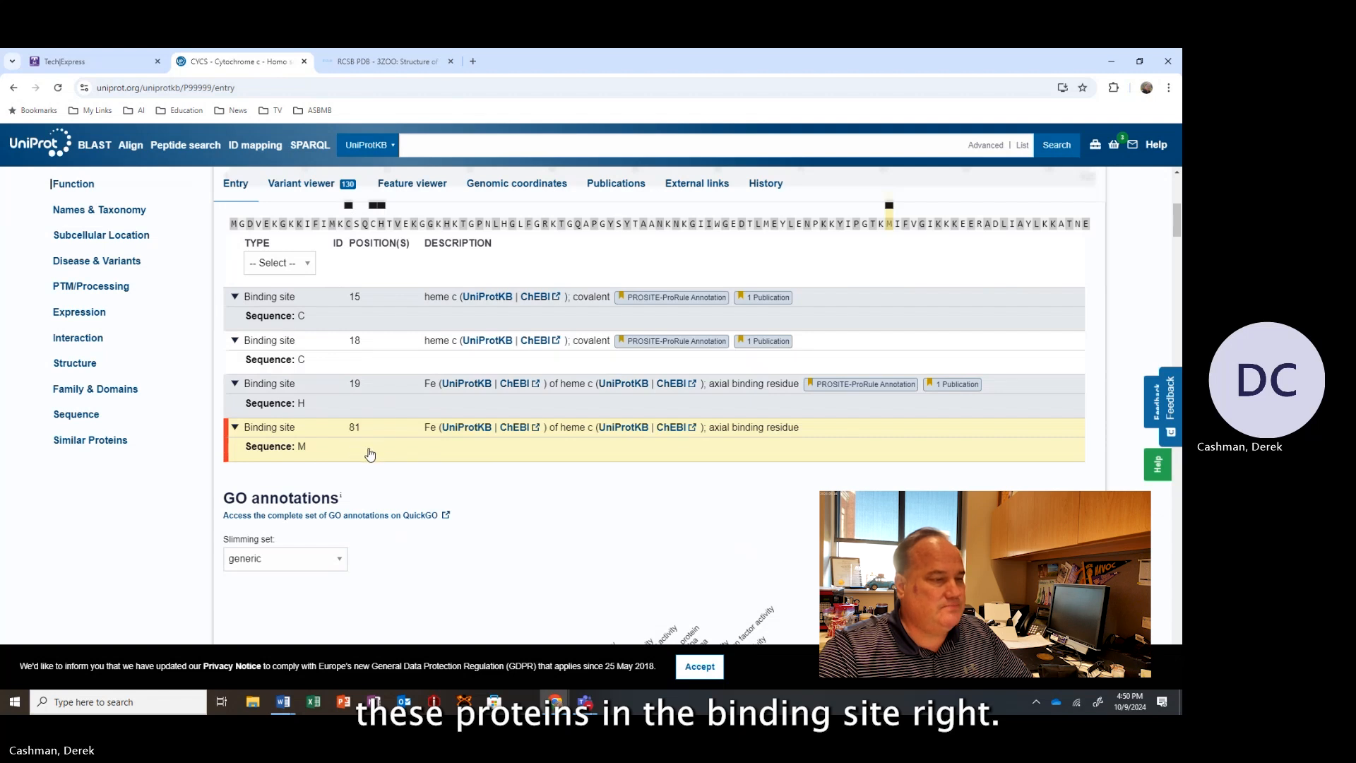
Scroll down to the GO annotations section.
scroll(369, 454, "down", 4)
scroll(369, 454, "up", 1)
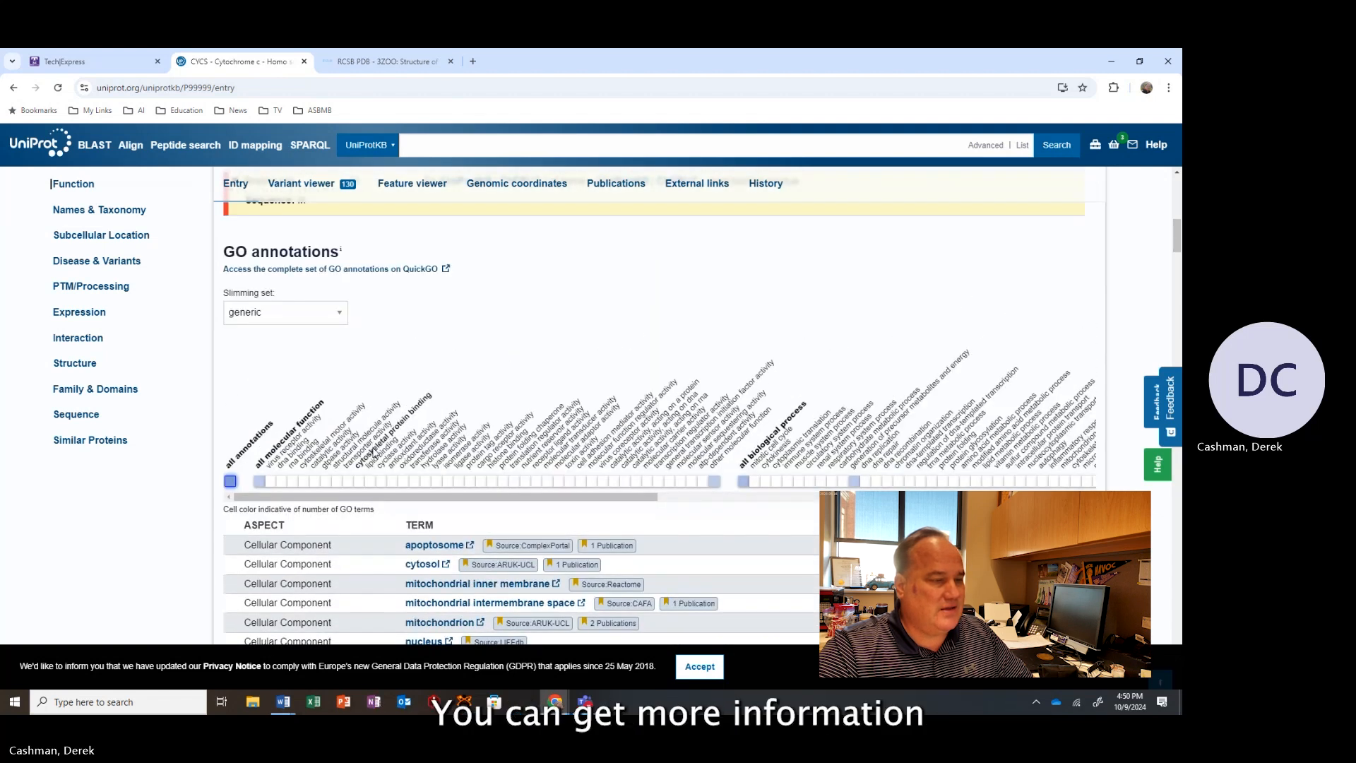
Scroll through the GO annotations, keywords, names and taxonomy, and subcellular location sections of the UniProt entry.
scroll(373, 454, "down", 3)
scroll(374, 454, "down", 2)
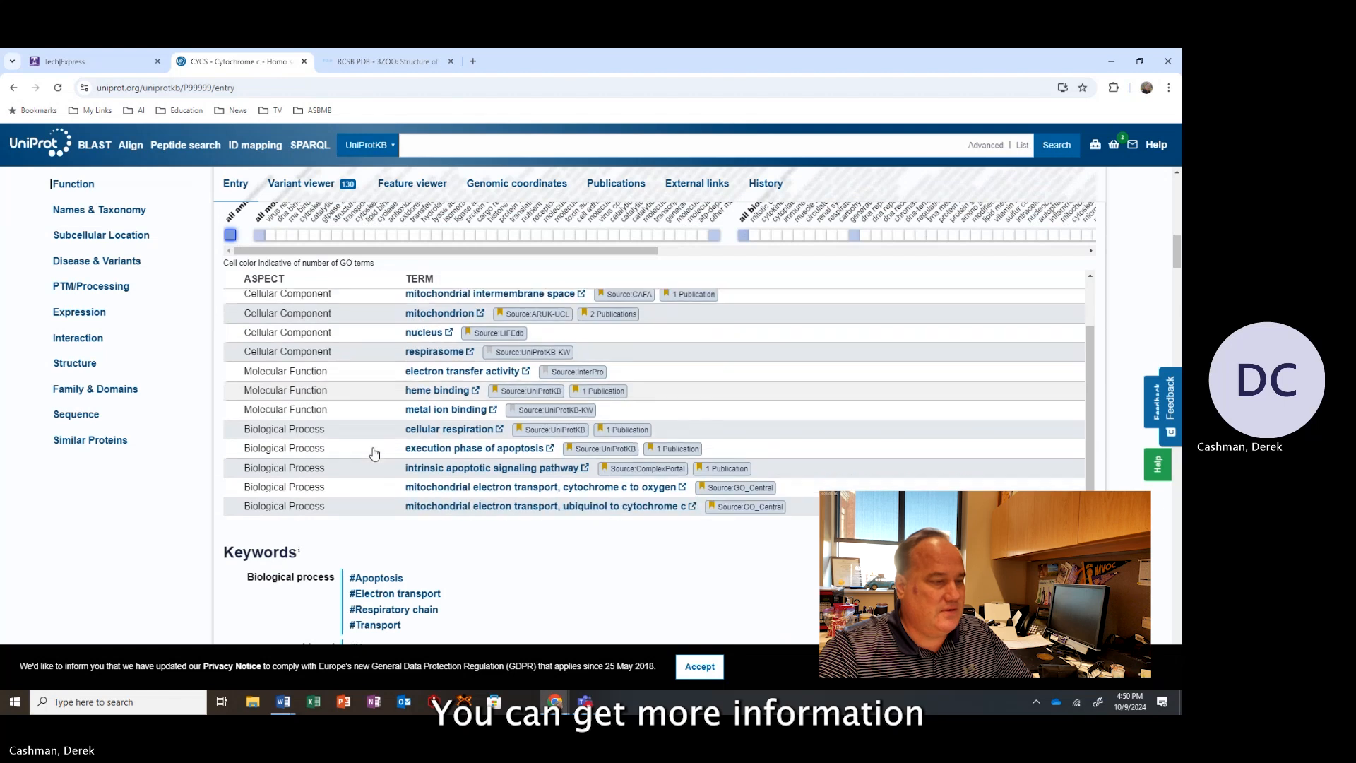
scroll(374, 454, "down", 1)
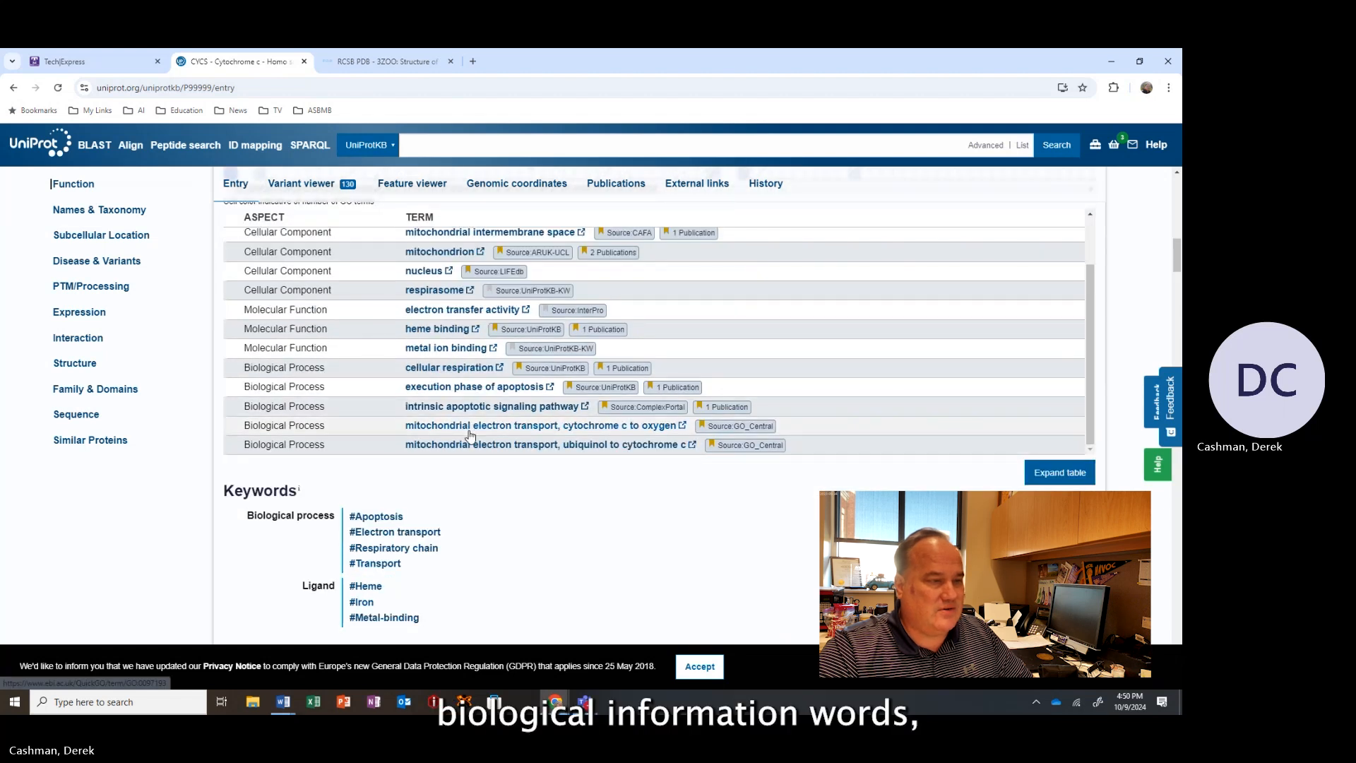
scroll(479, 504, "down", 2)
scroll(479, 504, "down", 6)
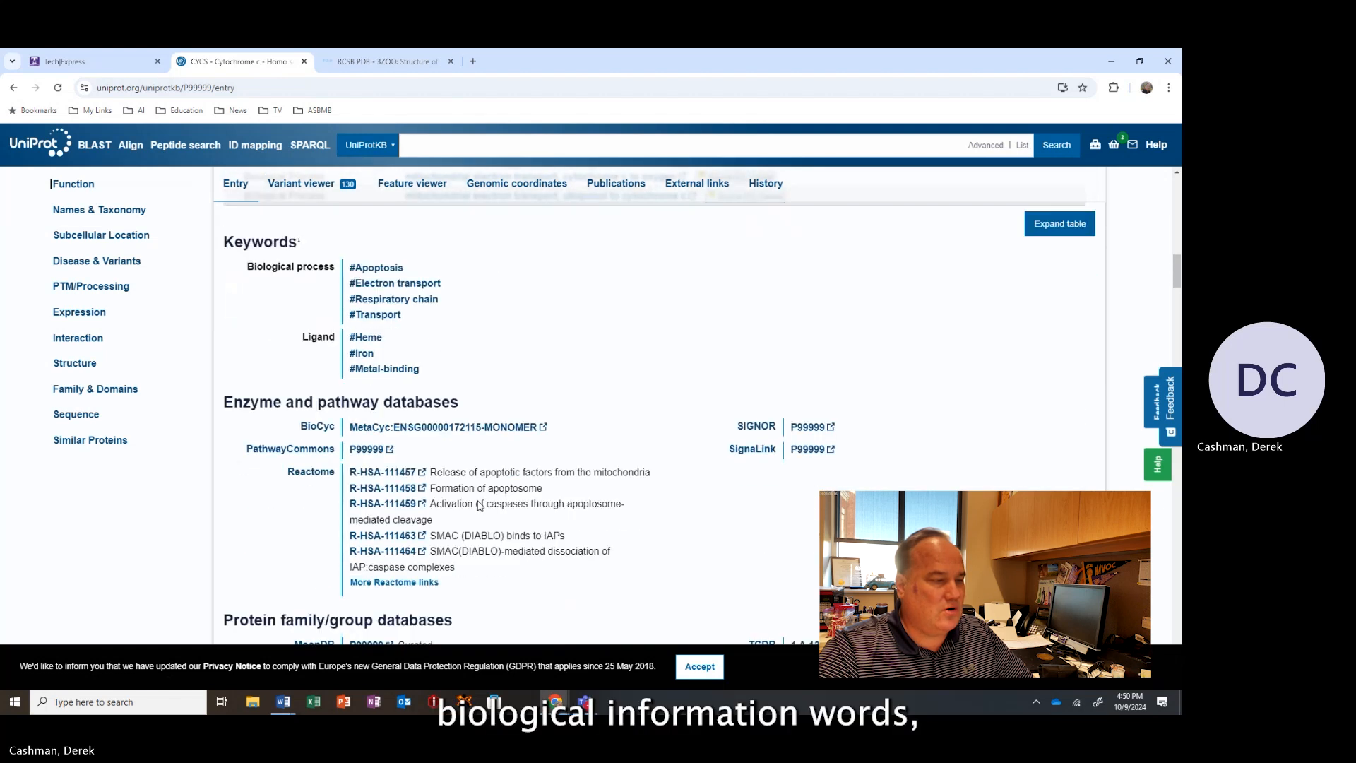
scroll(478, 504, "down", 3)
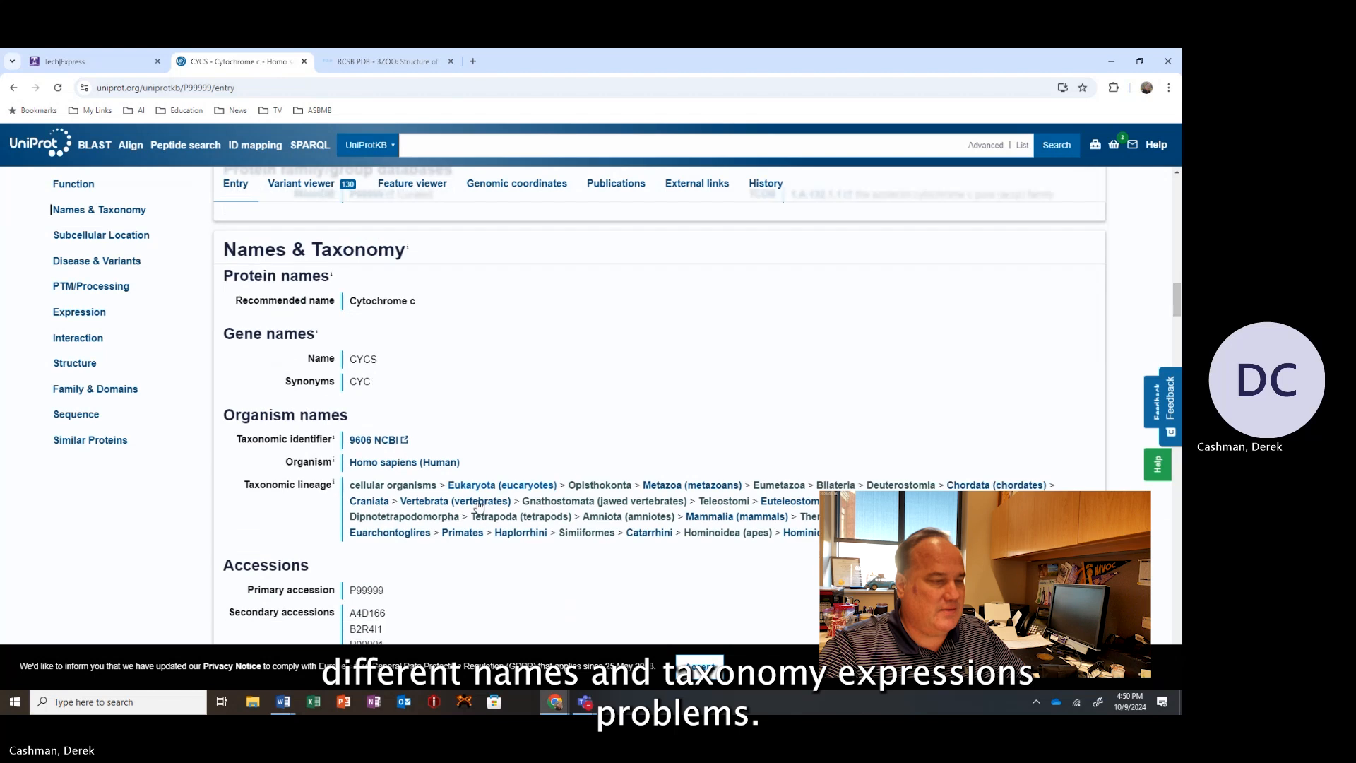
scroll(479, 505, "down", 2)
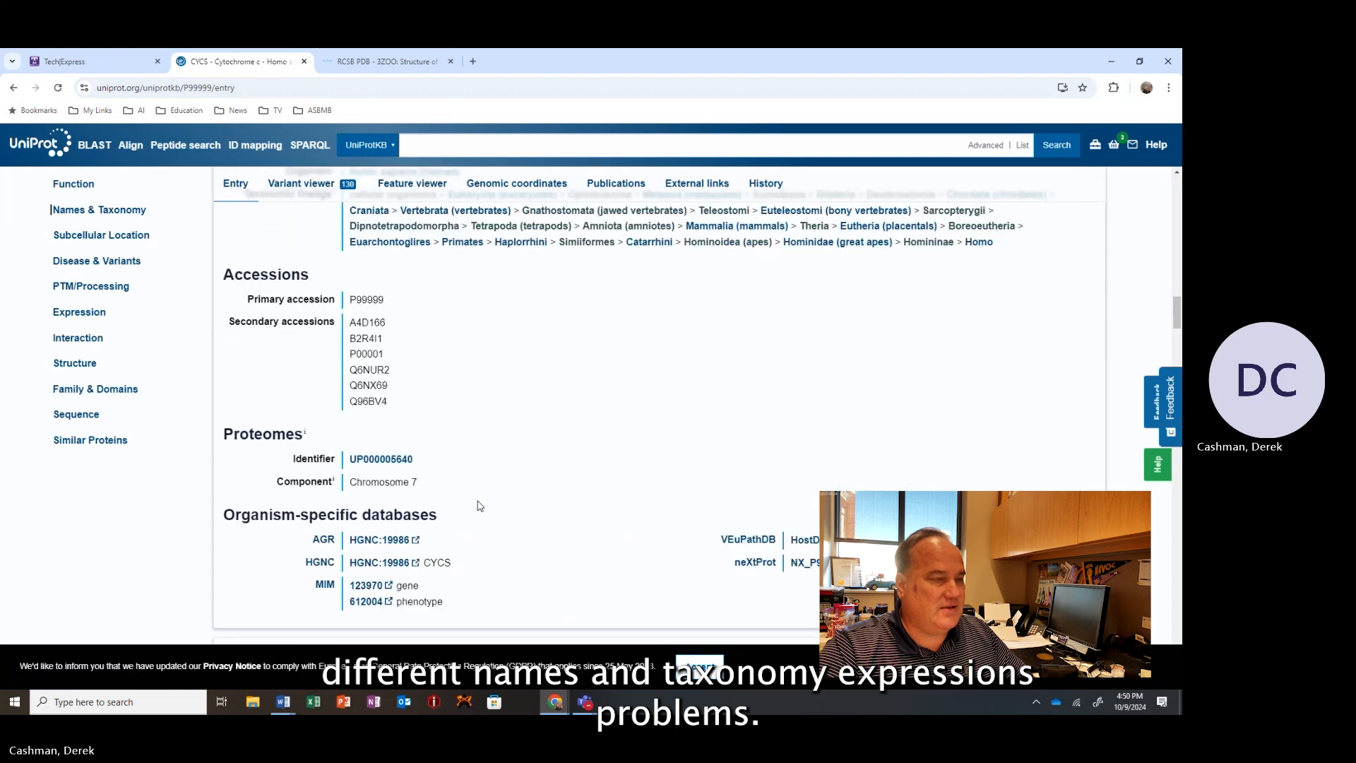
scroll(479, 505, "down", 4)
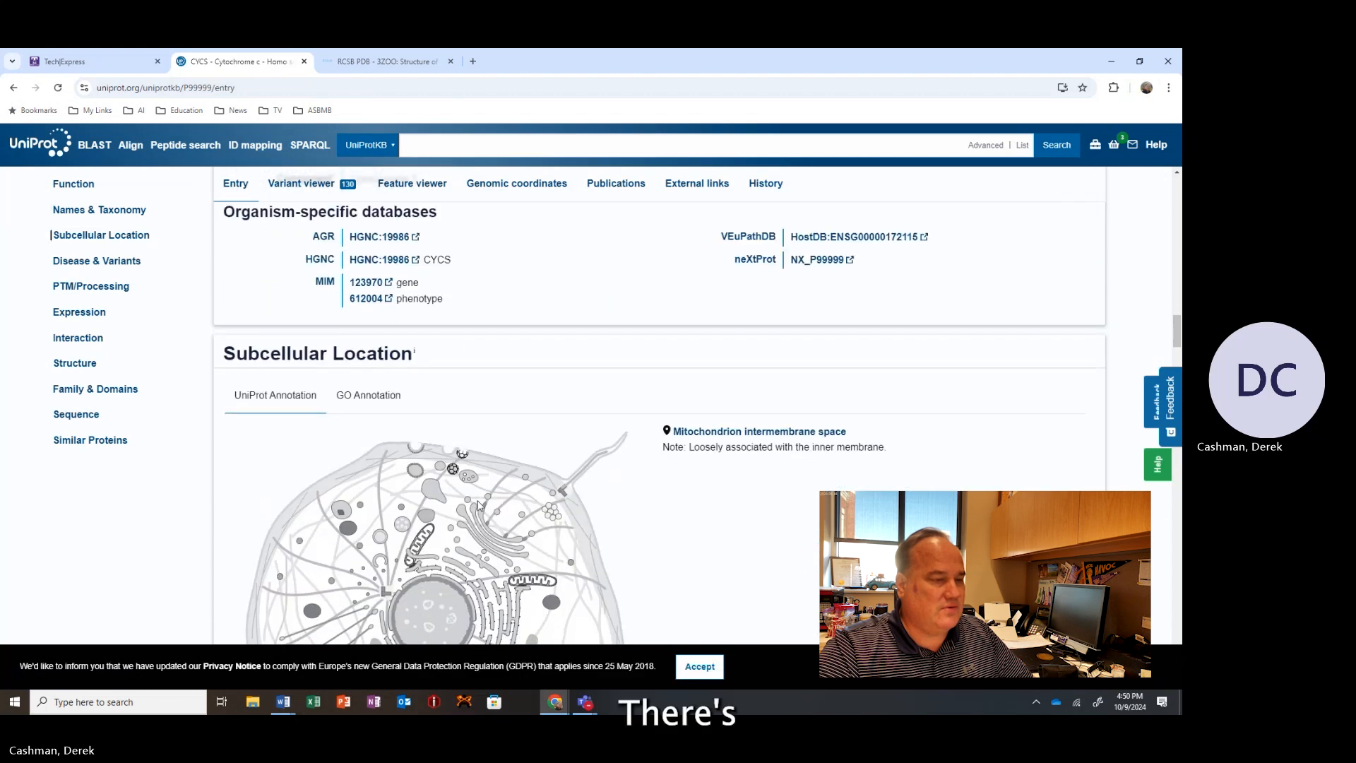
Scroll on through the disease and variants, PTM/processing and expression sections.
scroll(479, 504, "down", 5)
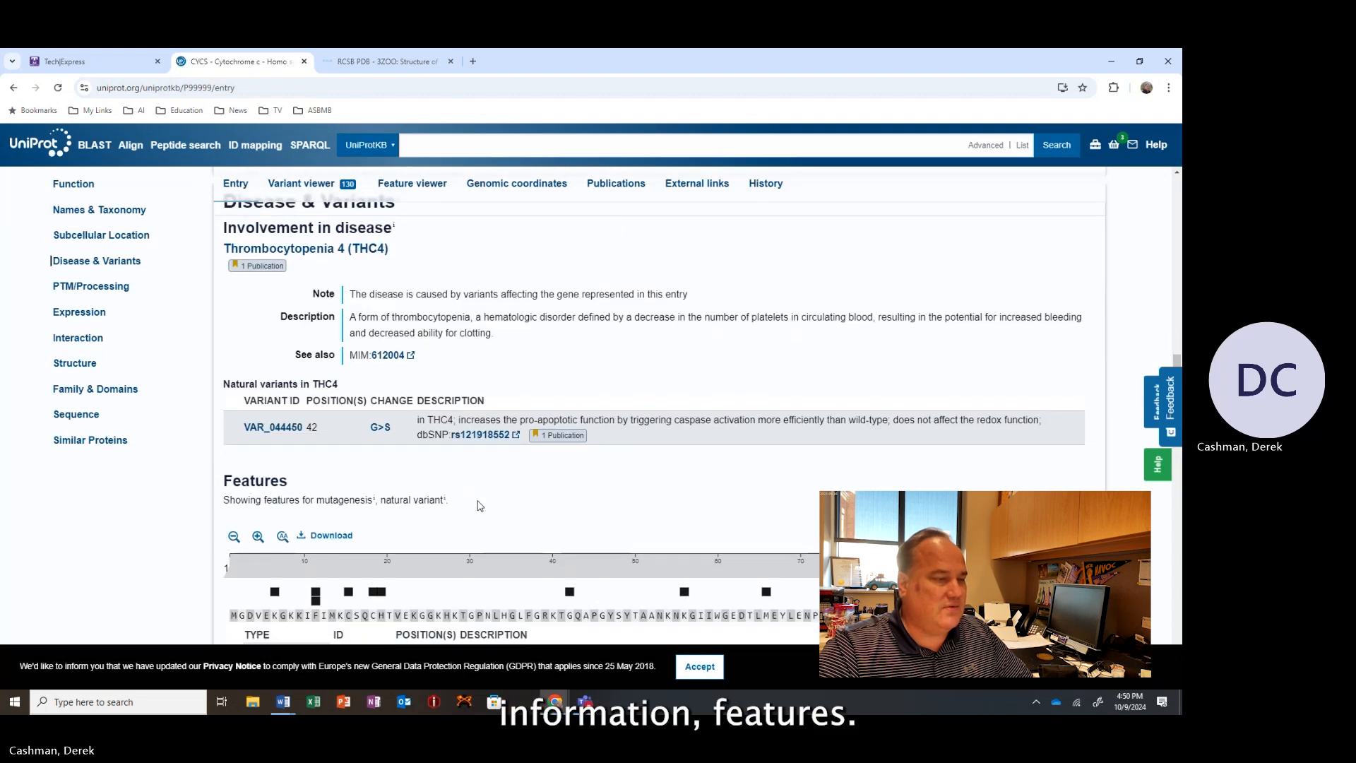
scroll(478, 505, "down", 2)
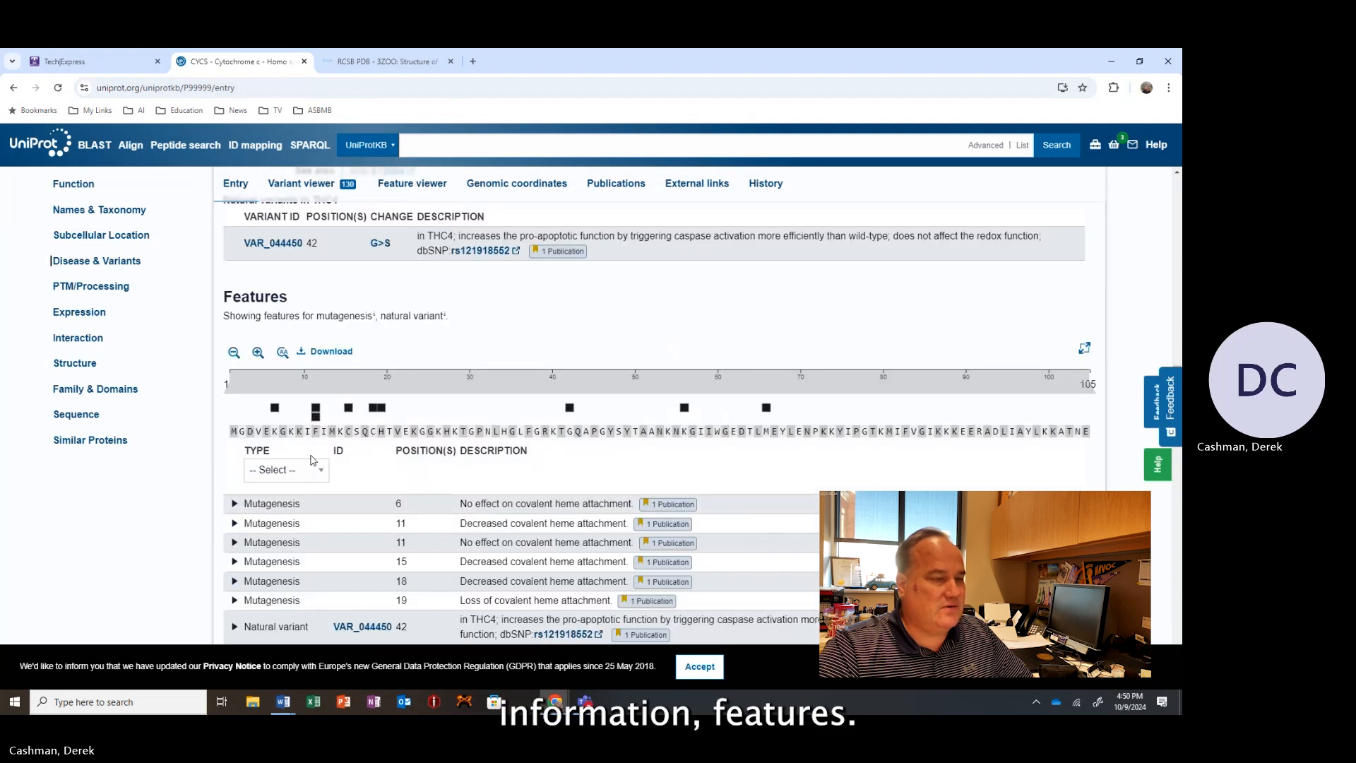
scroll(479, 505, "down", 2)
scroll(467, 432, "down", 3)
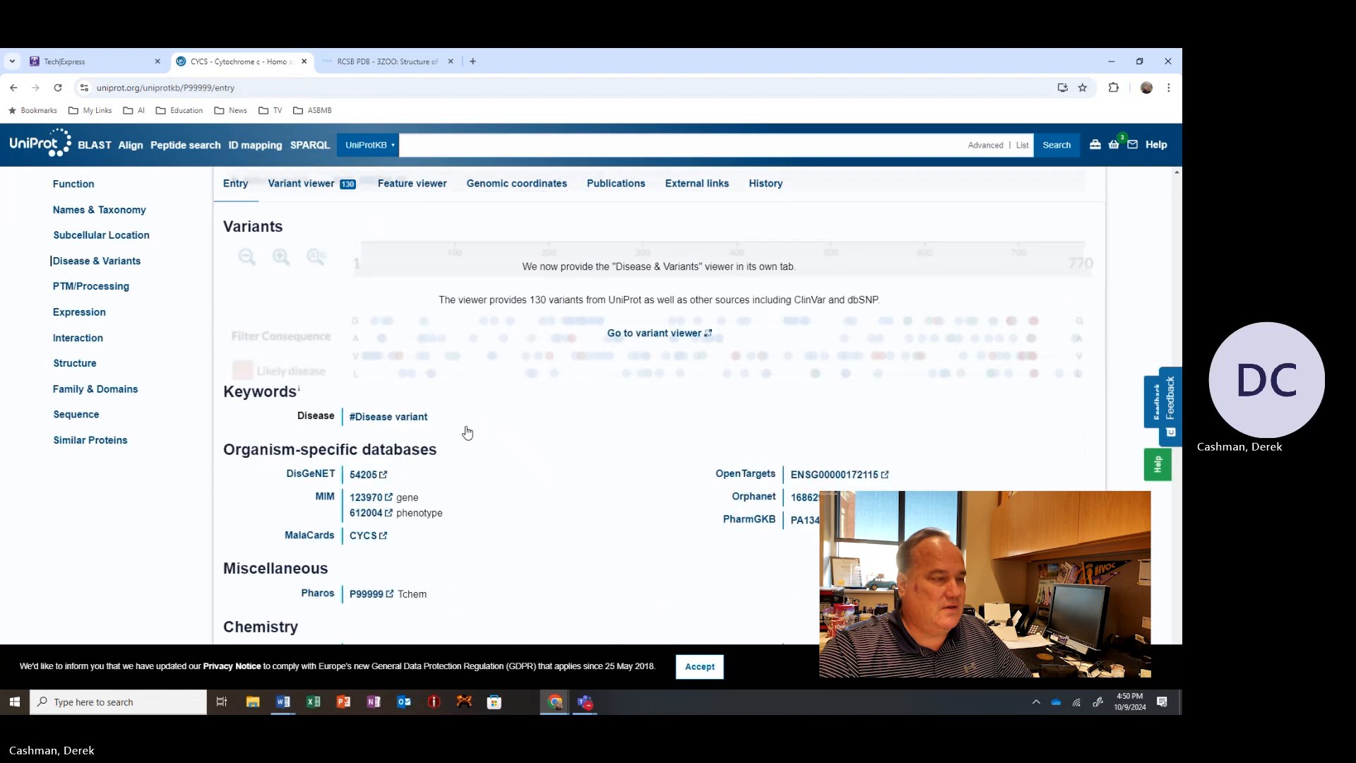
scroll(466, 431, "down", 3)
scroll(466, 431, "down", 8)
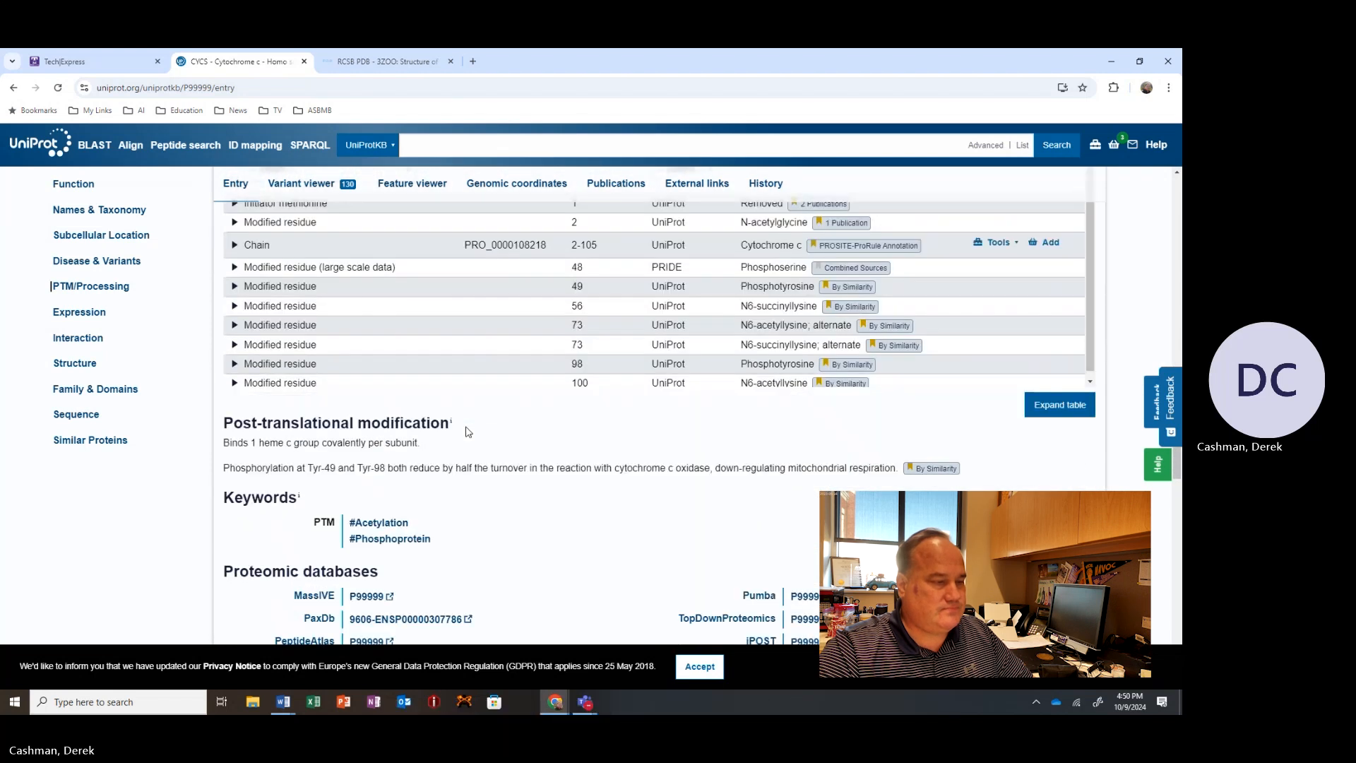
scroll(466, 431, "down", 8)
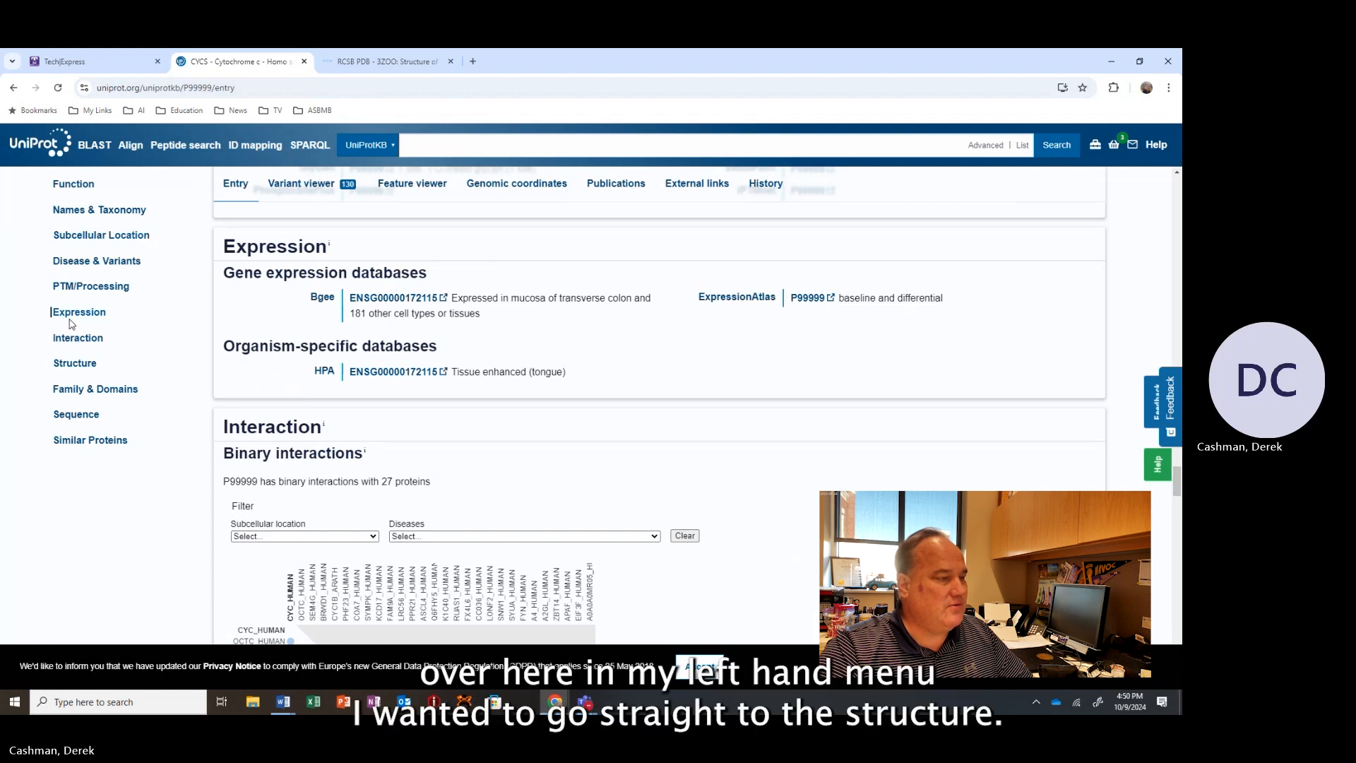
Jump to the Structure section and examine the list of PDB and AlphaFold structures with their methods and resolutions.
left_click(71, 363)
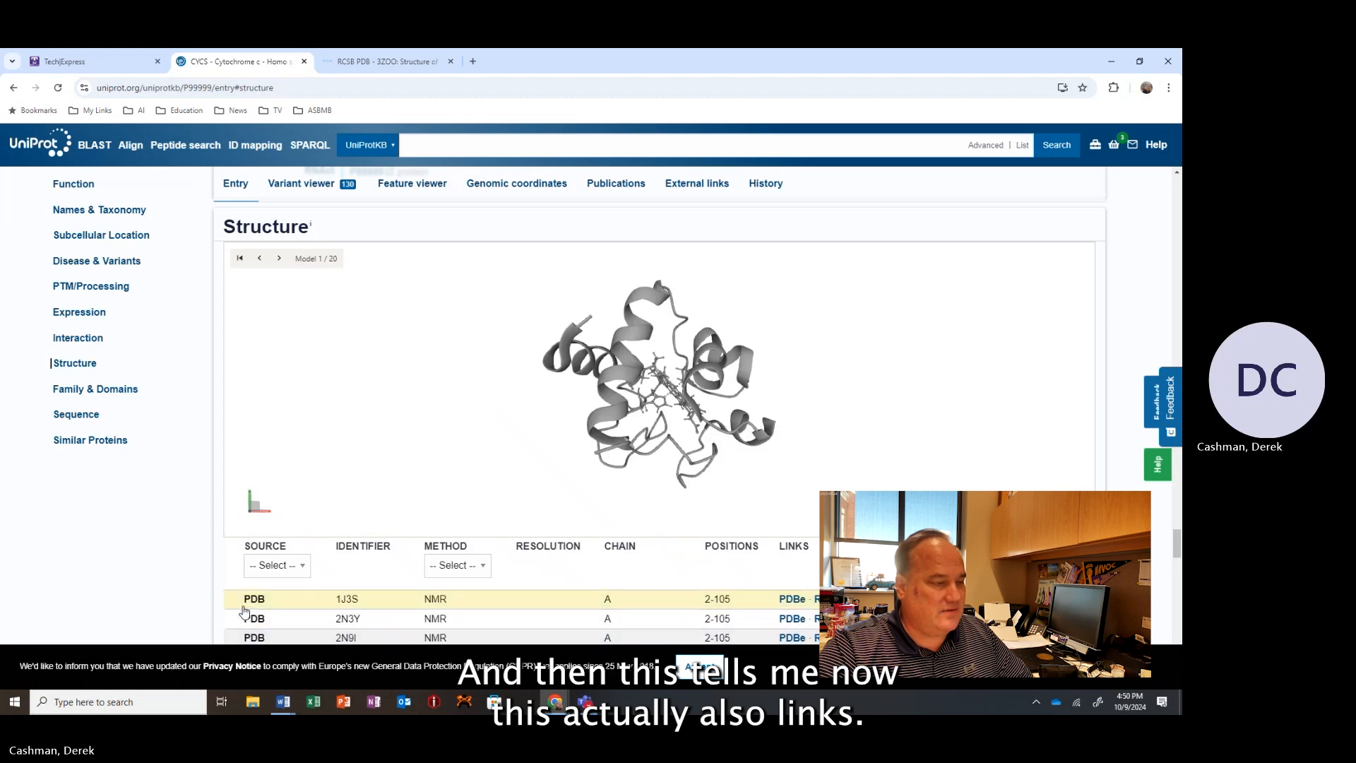
scroll(210, 535, "down", 5)
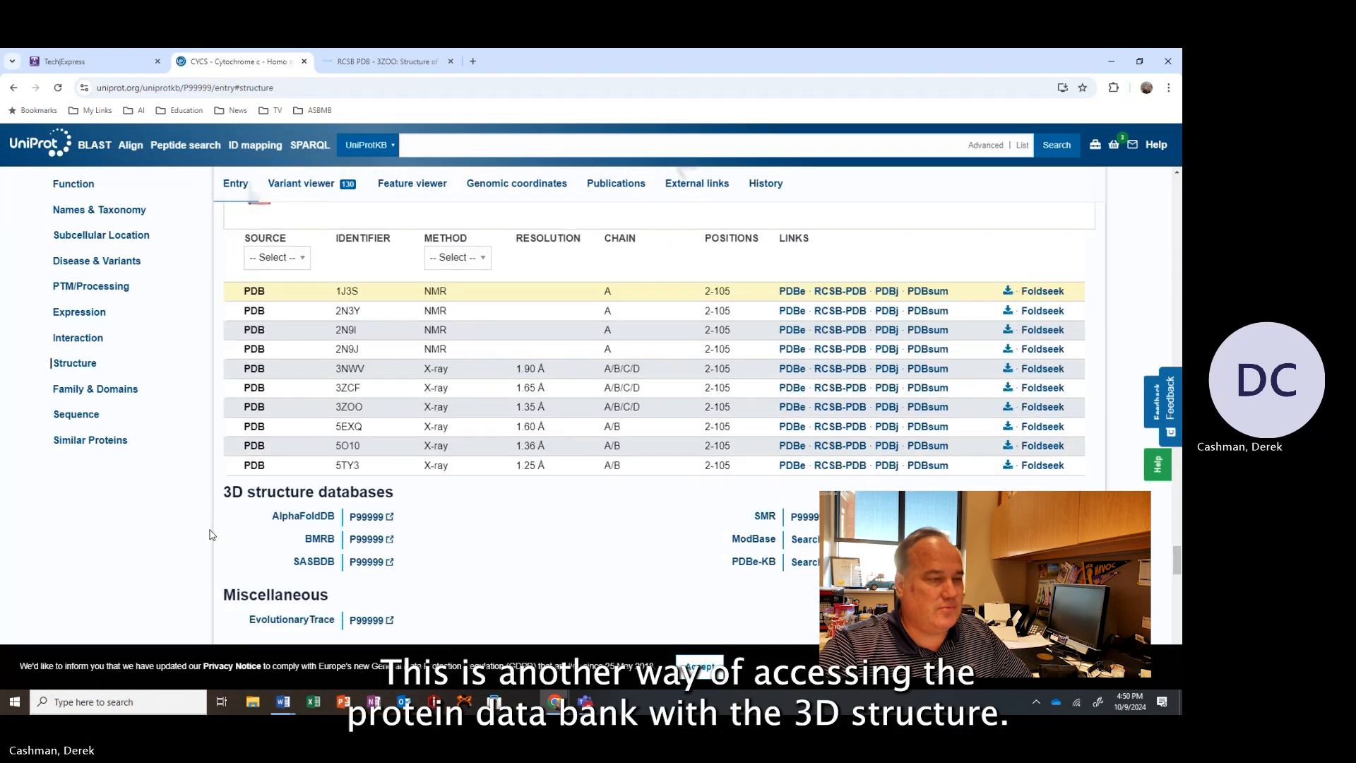
scroll(388, 484, "up", 3)
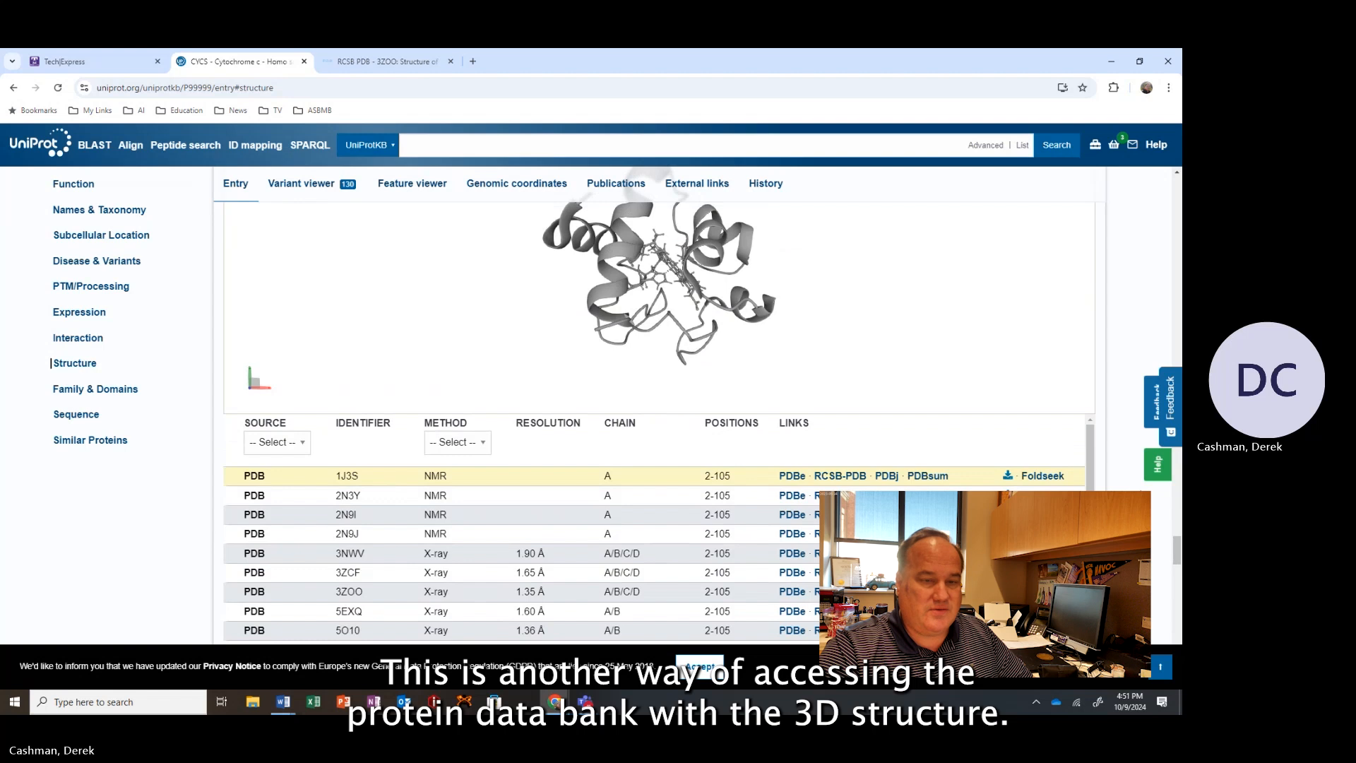
scroll(348, 392, "down", 2)
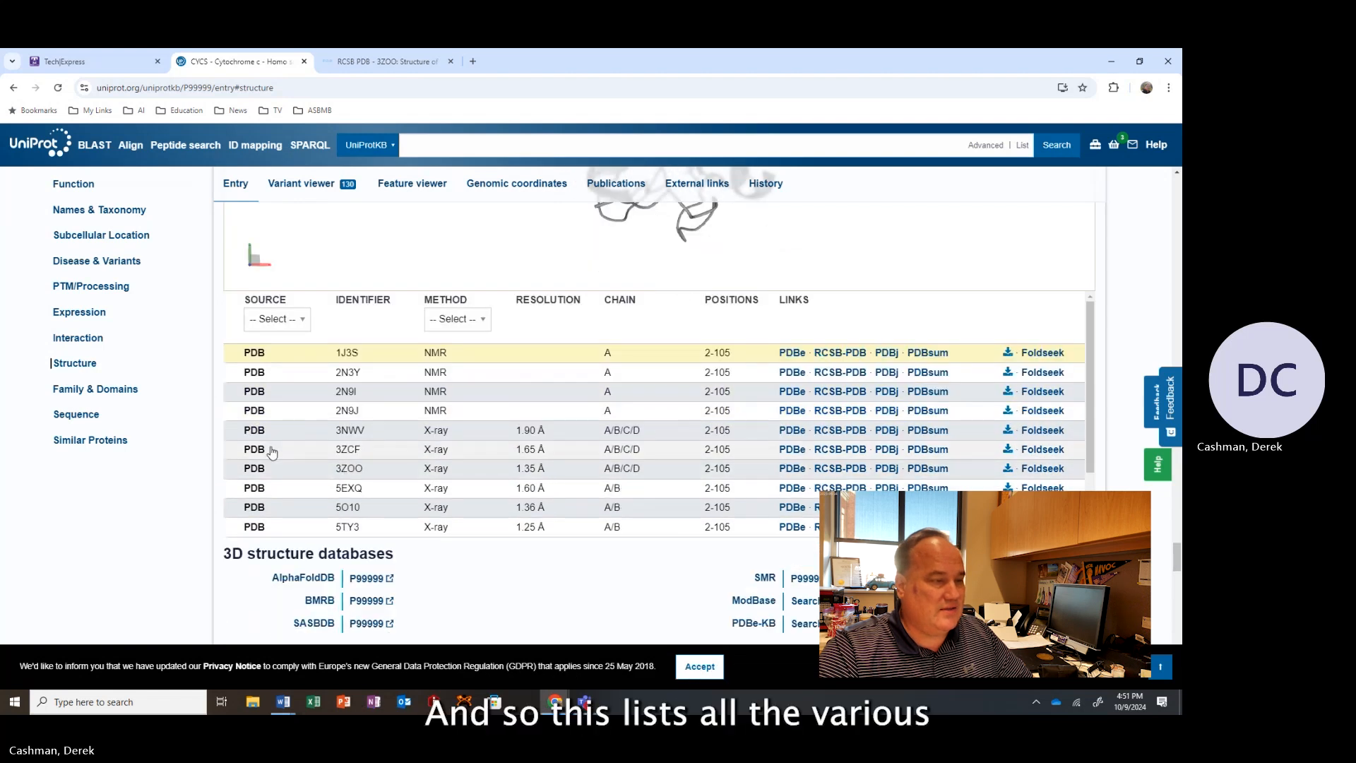
scroll(349, 392, "down", 1)
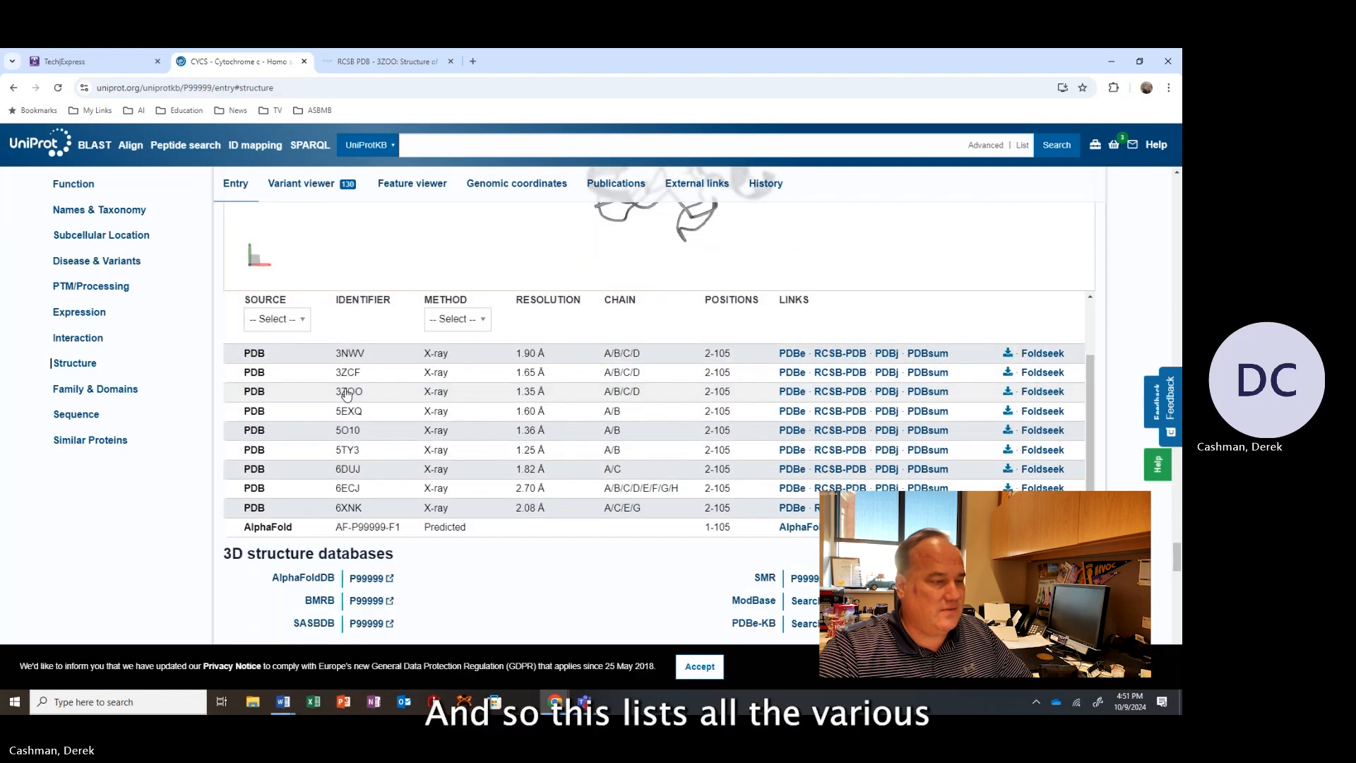
scroll(346, 394, "up", 1)
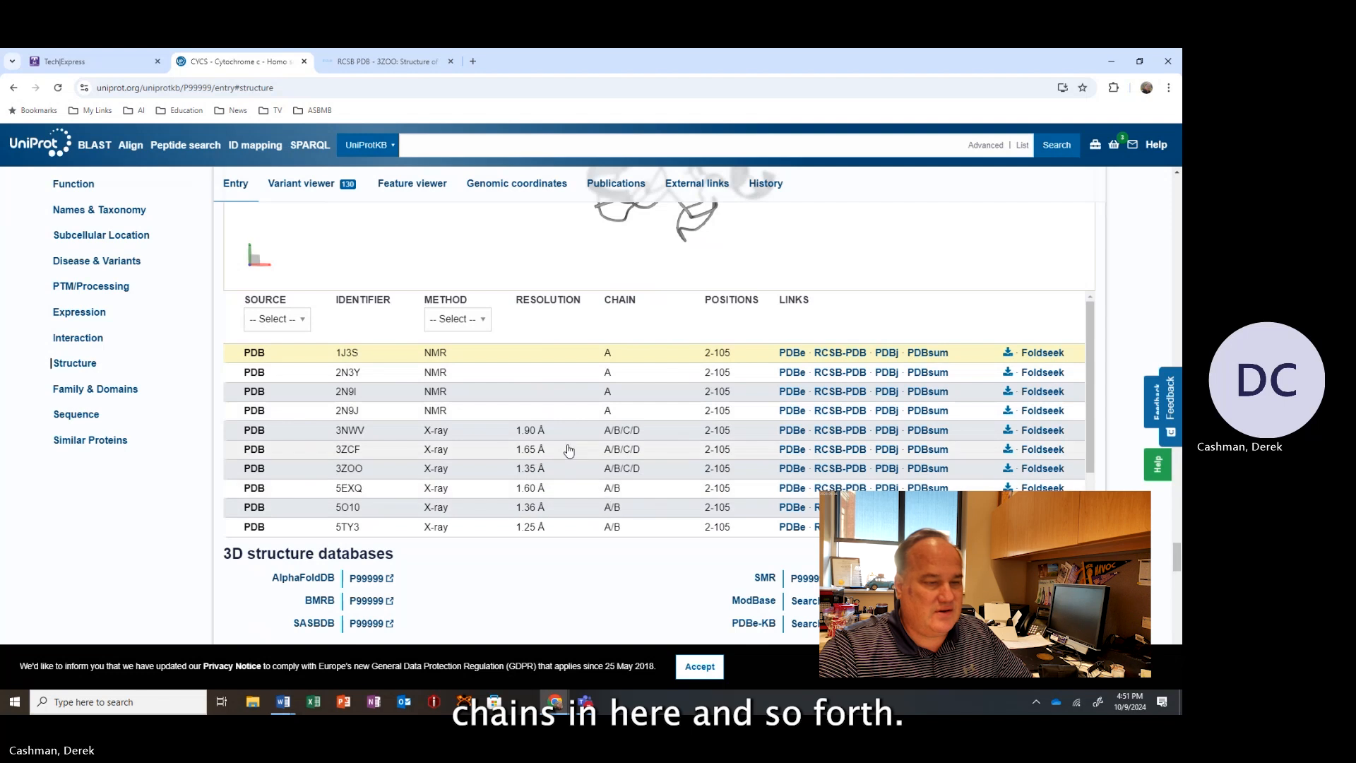
scroll(572, 456, "down", 2)
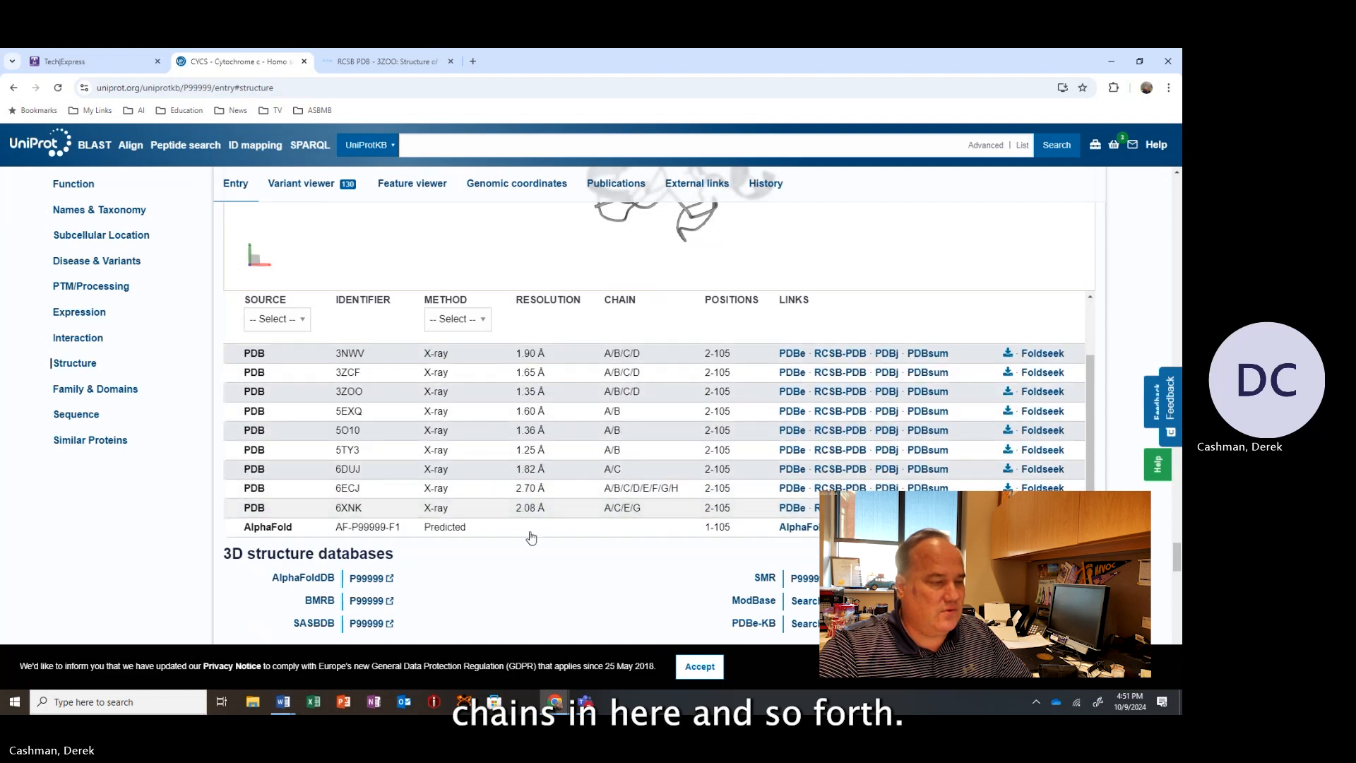
scroll(531, 538, "down", 3)
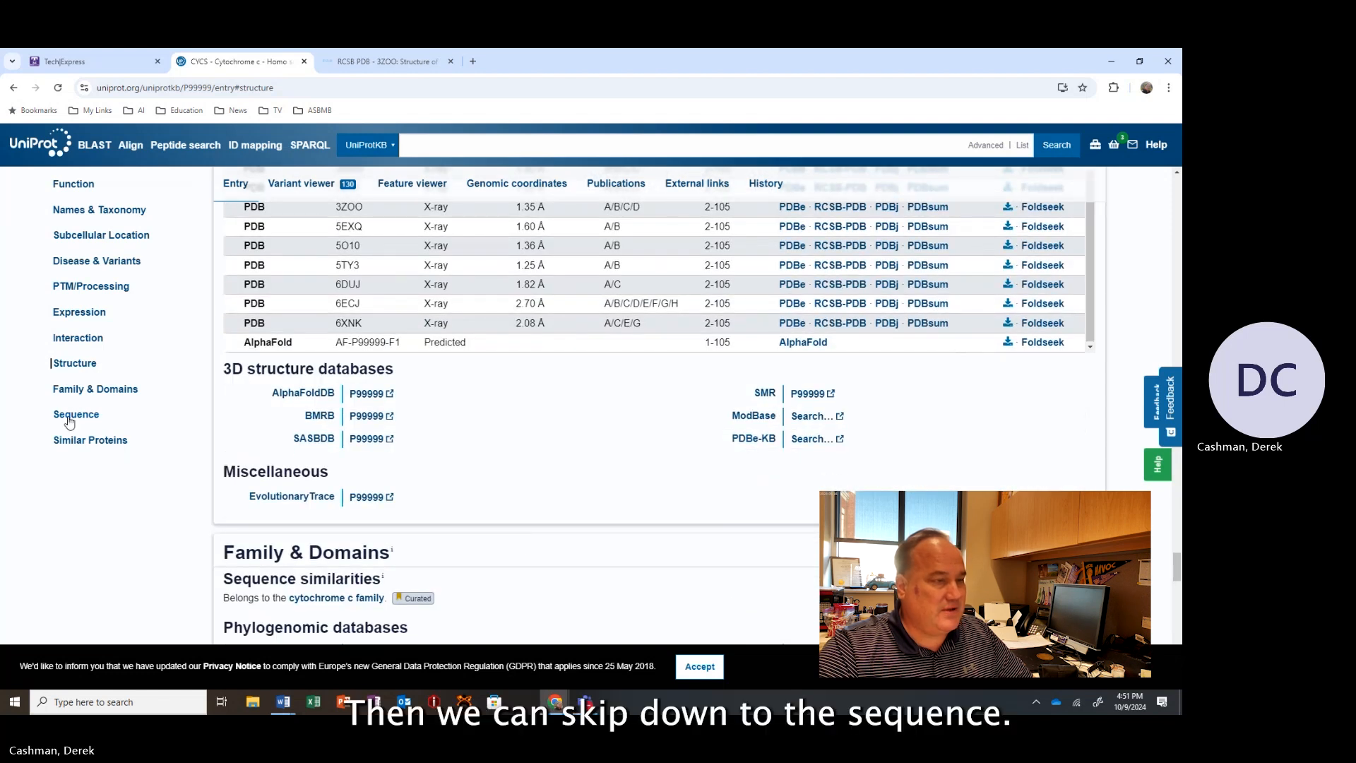
Jump to the Sequence section and highlight the amino acid sequence to examine it.
left_click(70, 417)
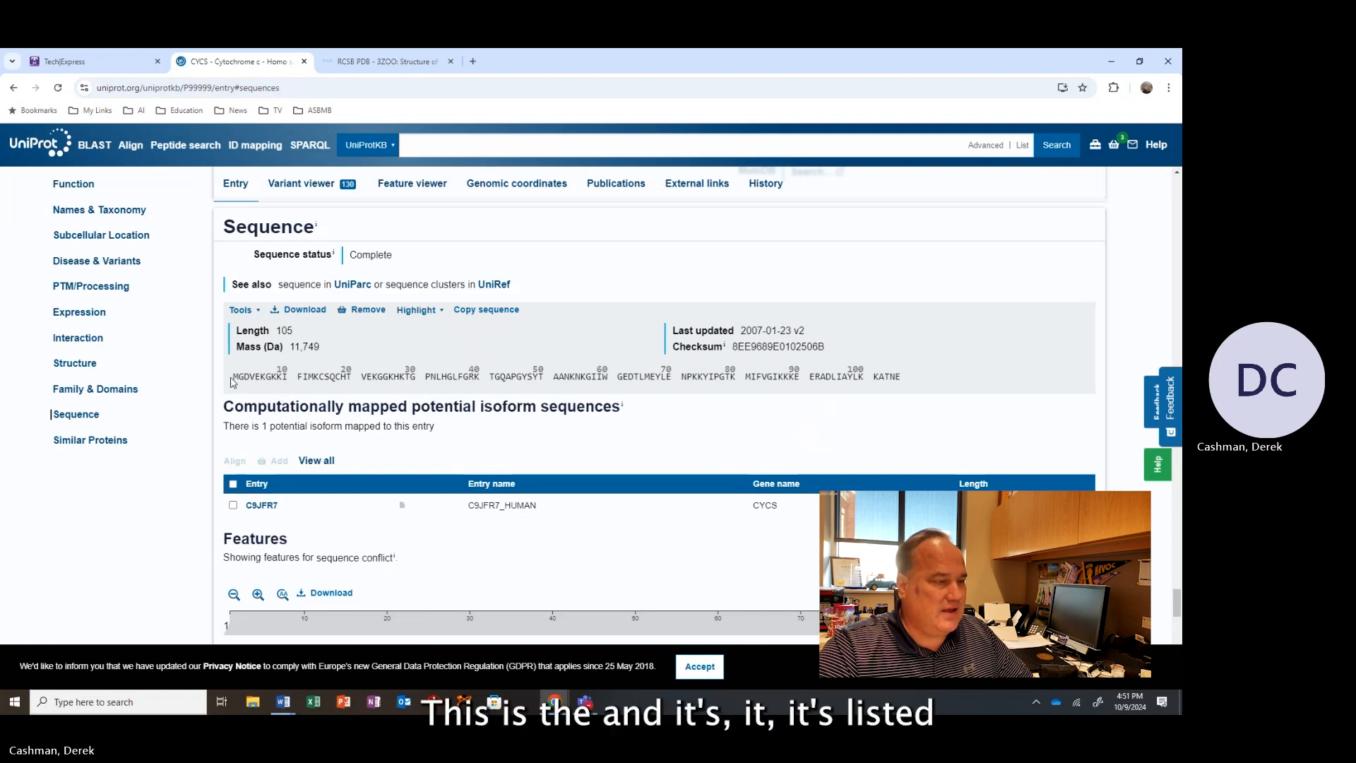
left_click_drag(243, 375, 911, 384)
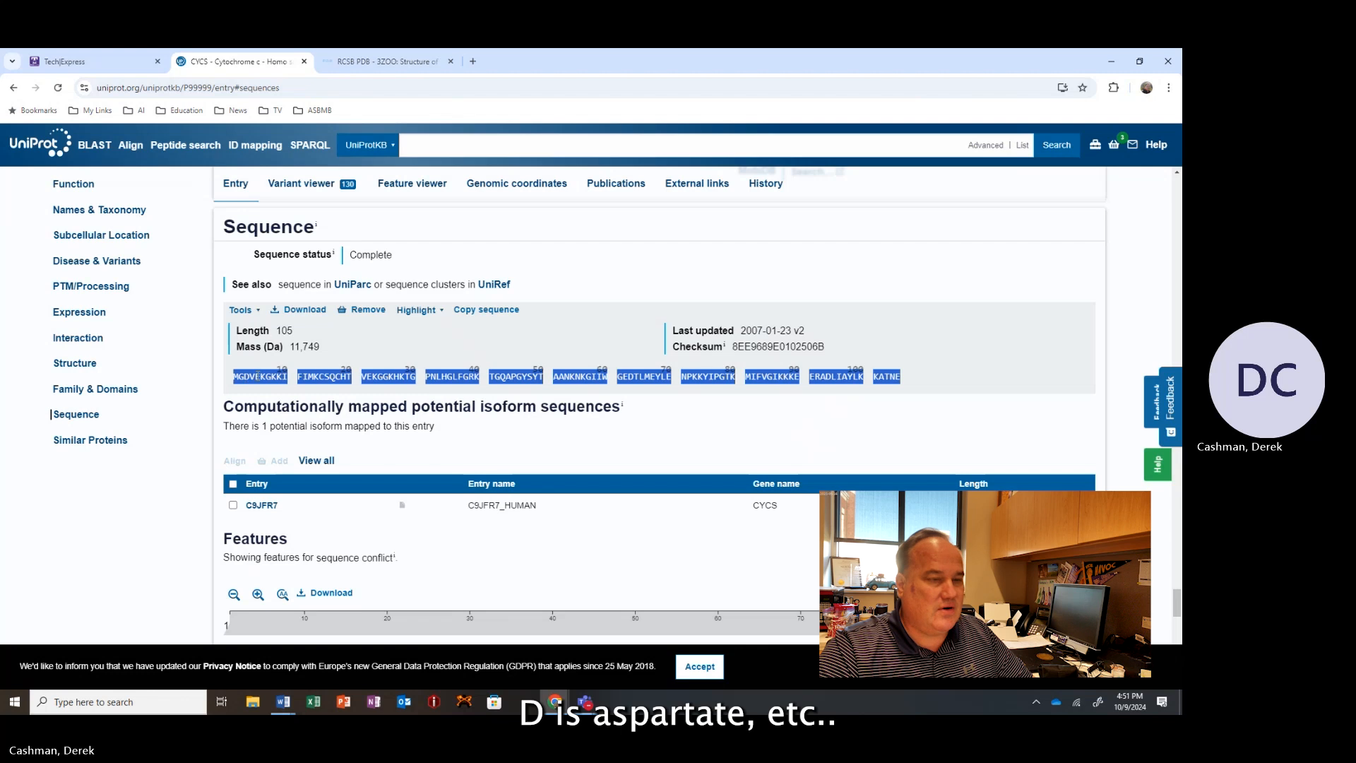
left_click(654, 331)
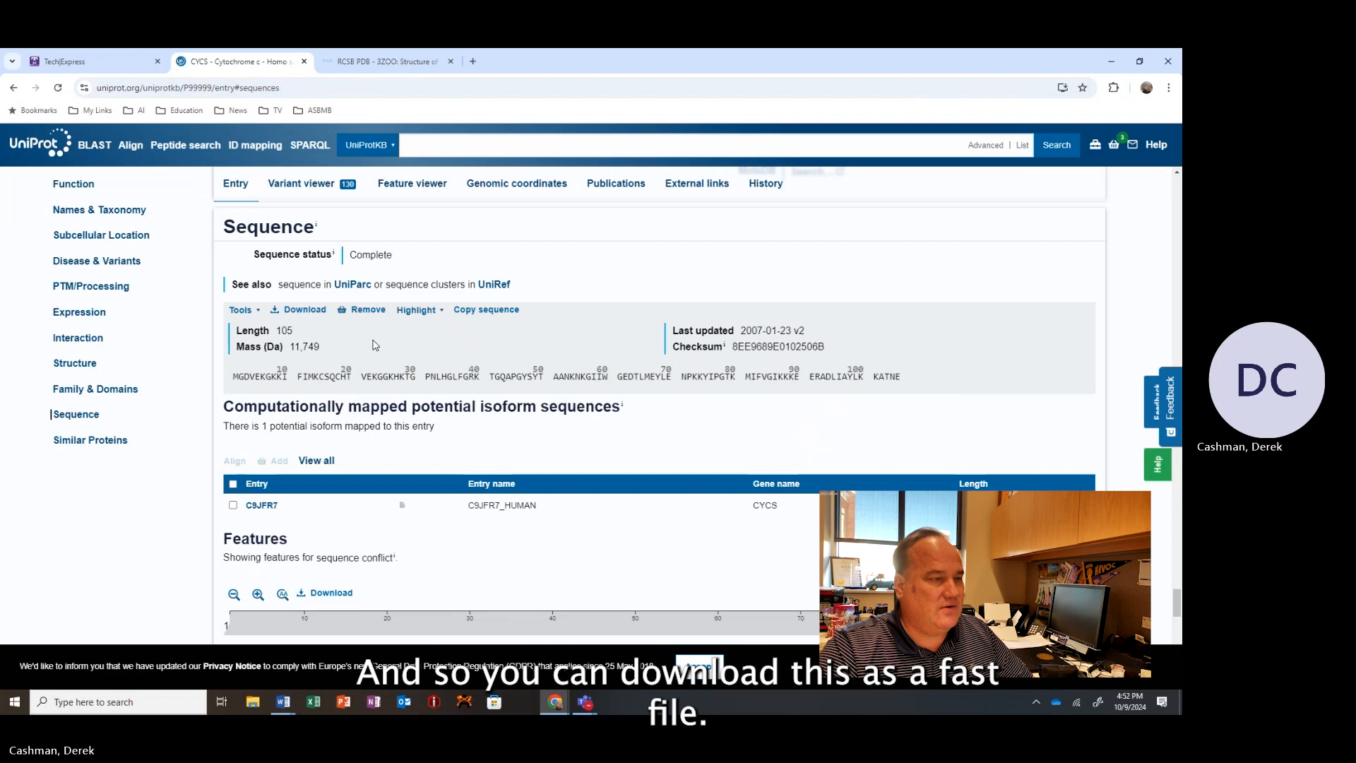
Download the sequence in FASTA format, opening it as text, and select the FASTA text.
left_click(305, 310)
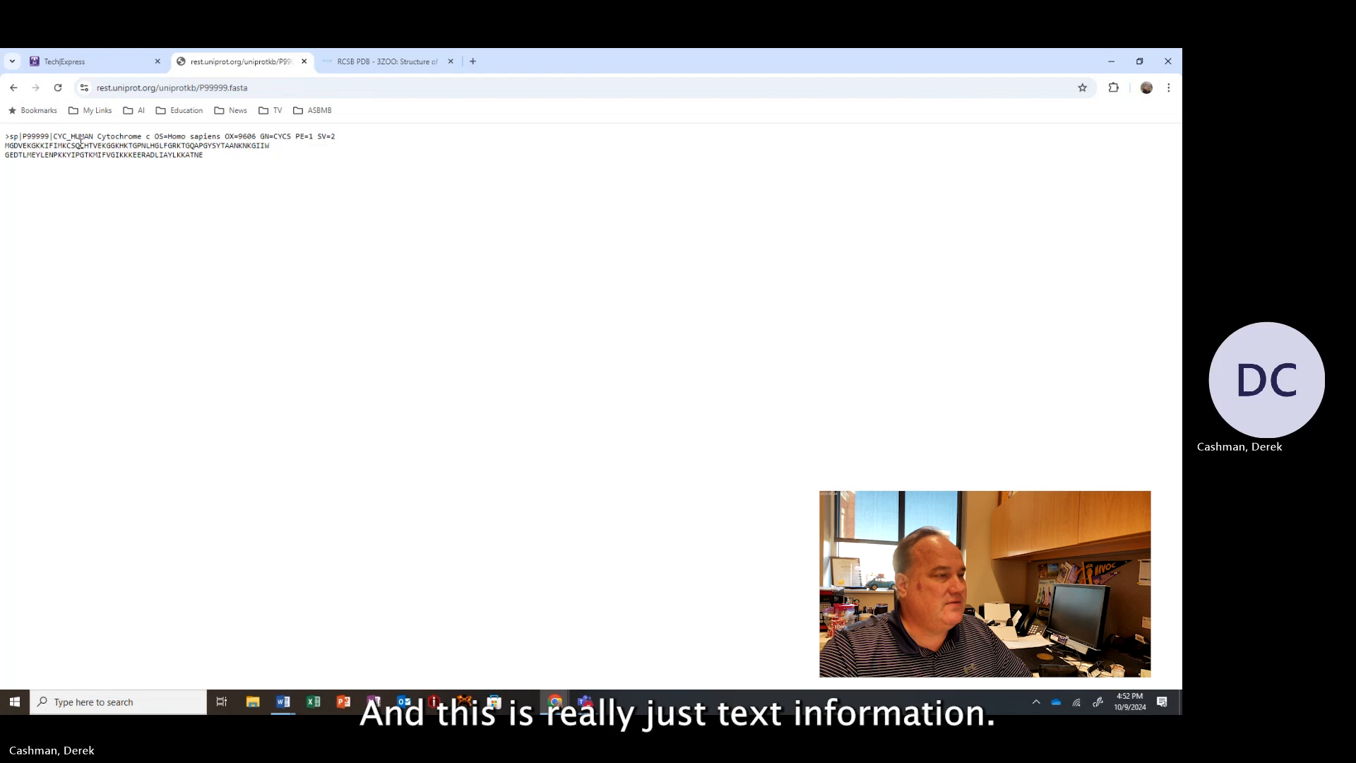
left_click_drag(212, 158, 5, 135)
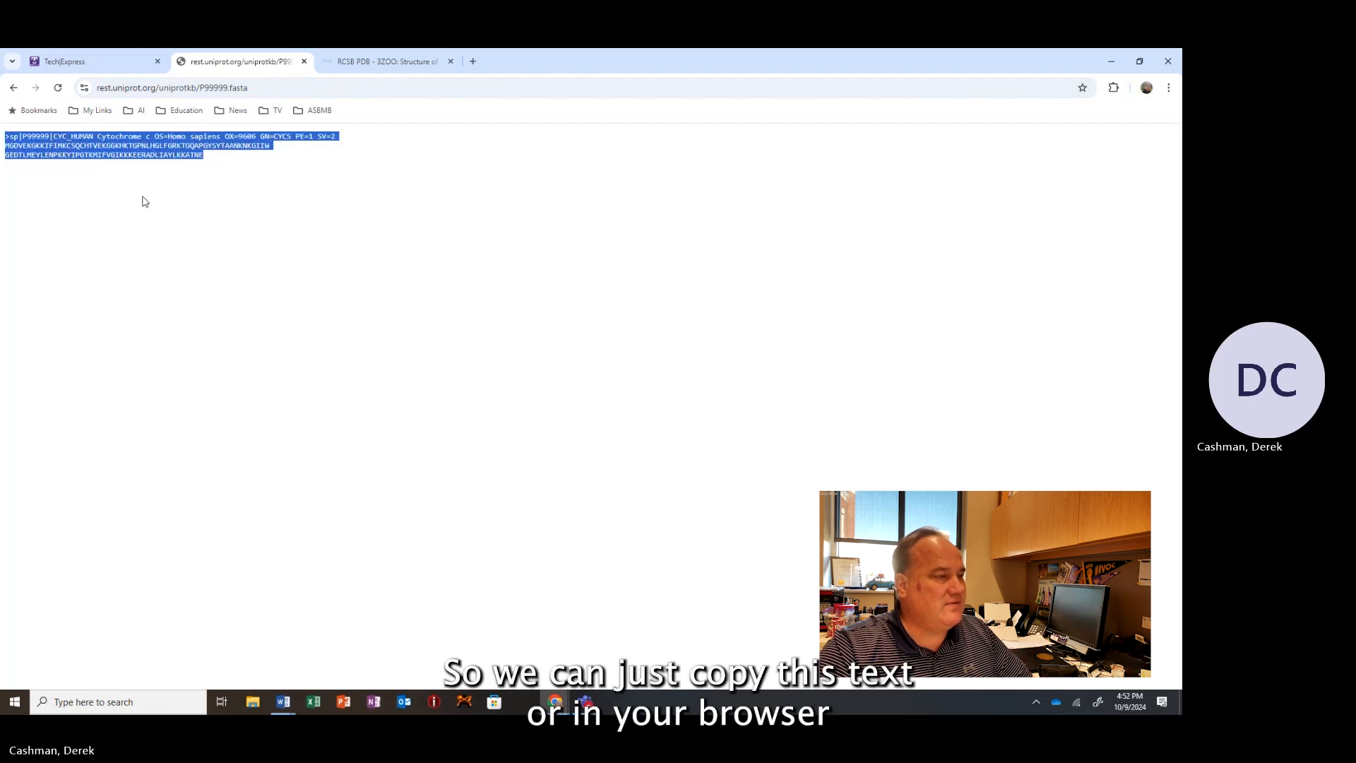
left_click(158, 178)
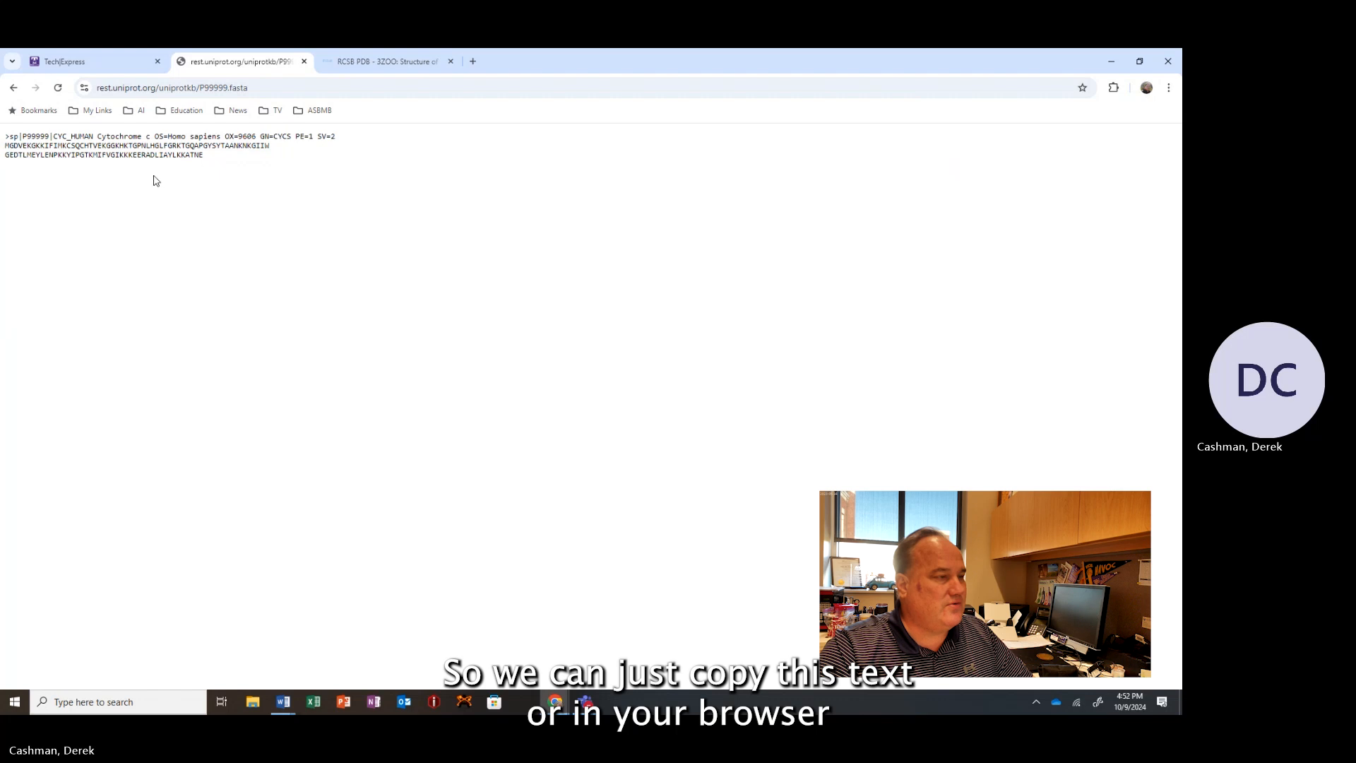
Save the FASTA page to the Desktop as P99999.fasta.
right_click(156, 181)
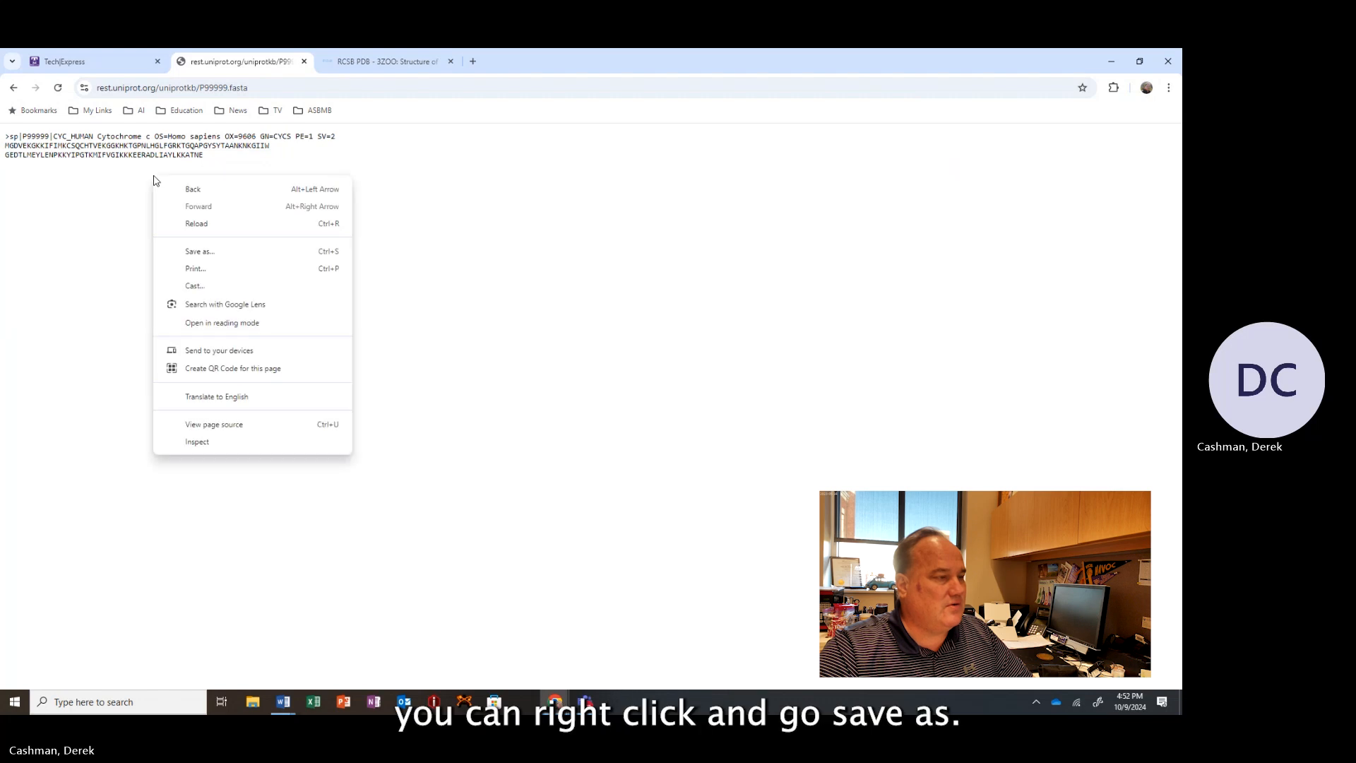
left_click(205, 253)
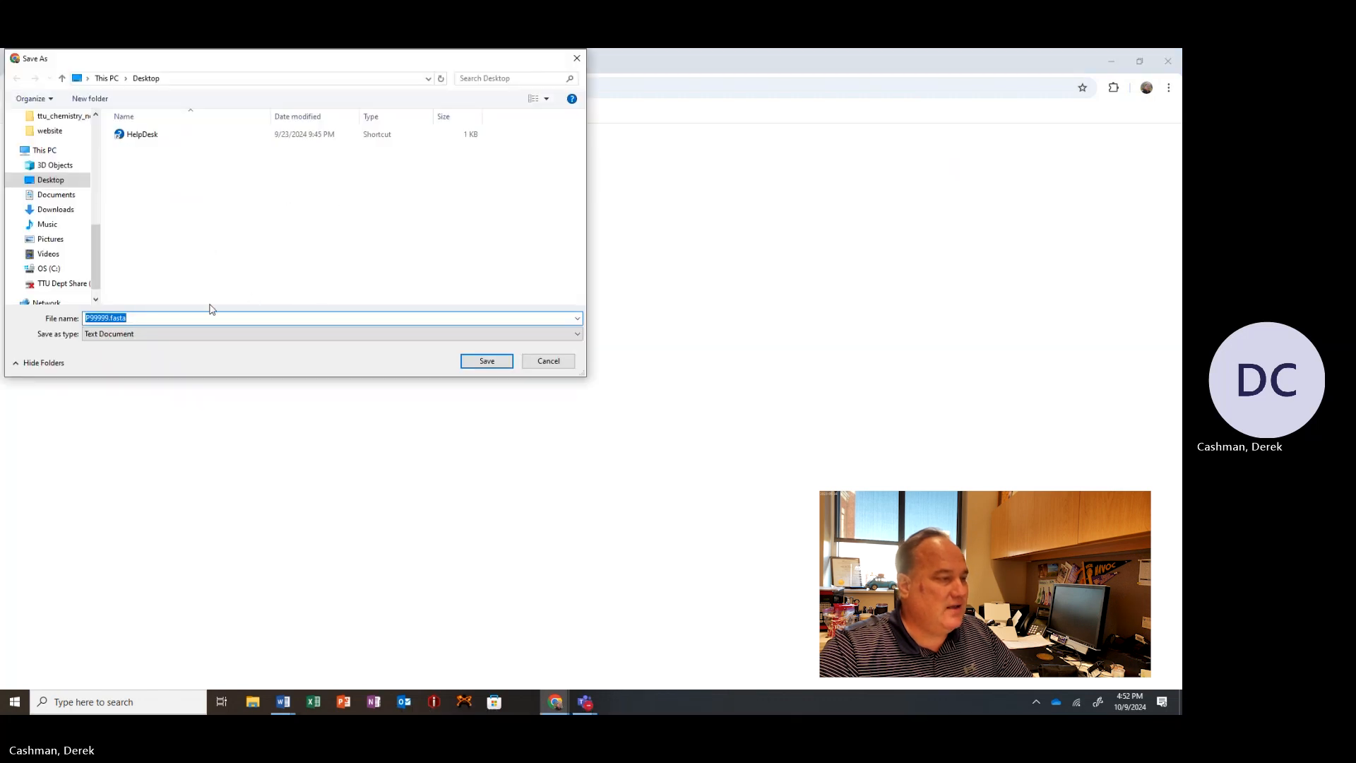
left_click(161, 321)
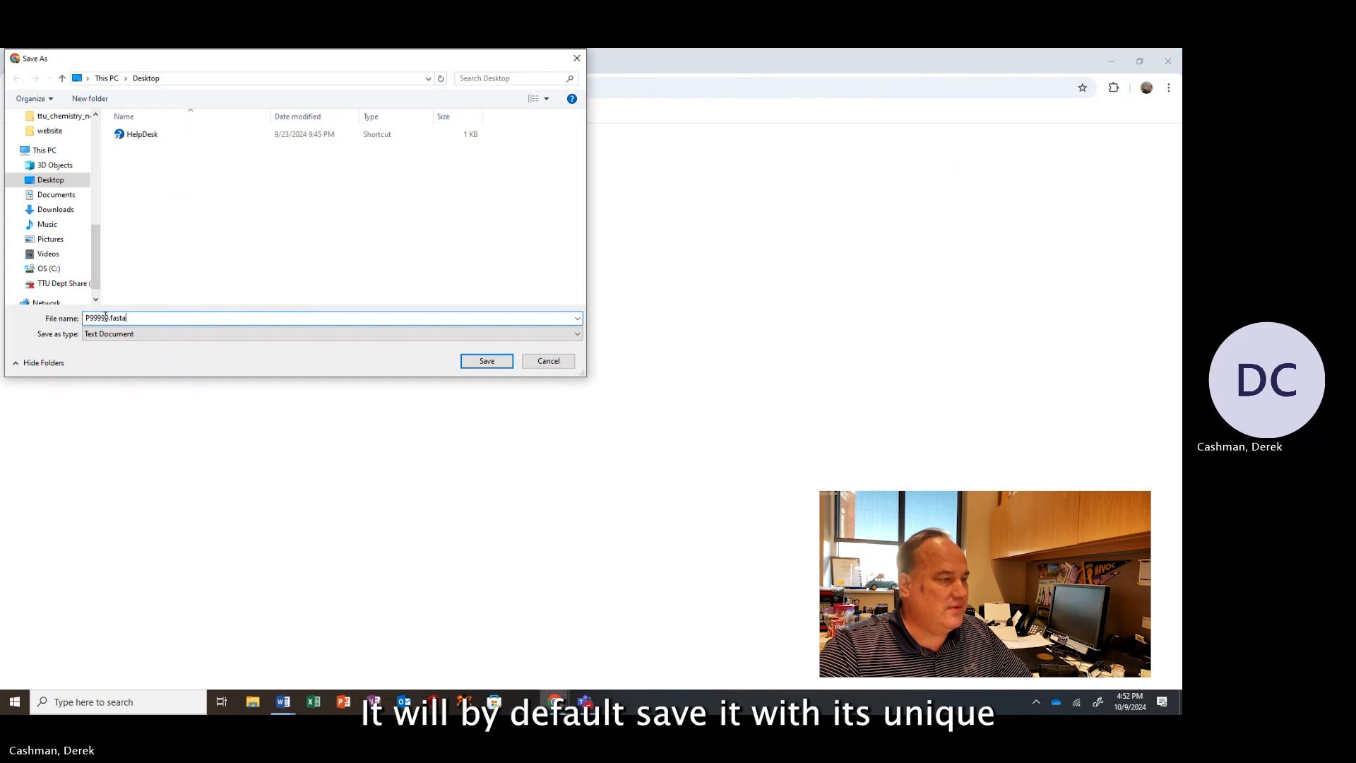
left_click_drag(109, 318, 41, 320)
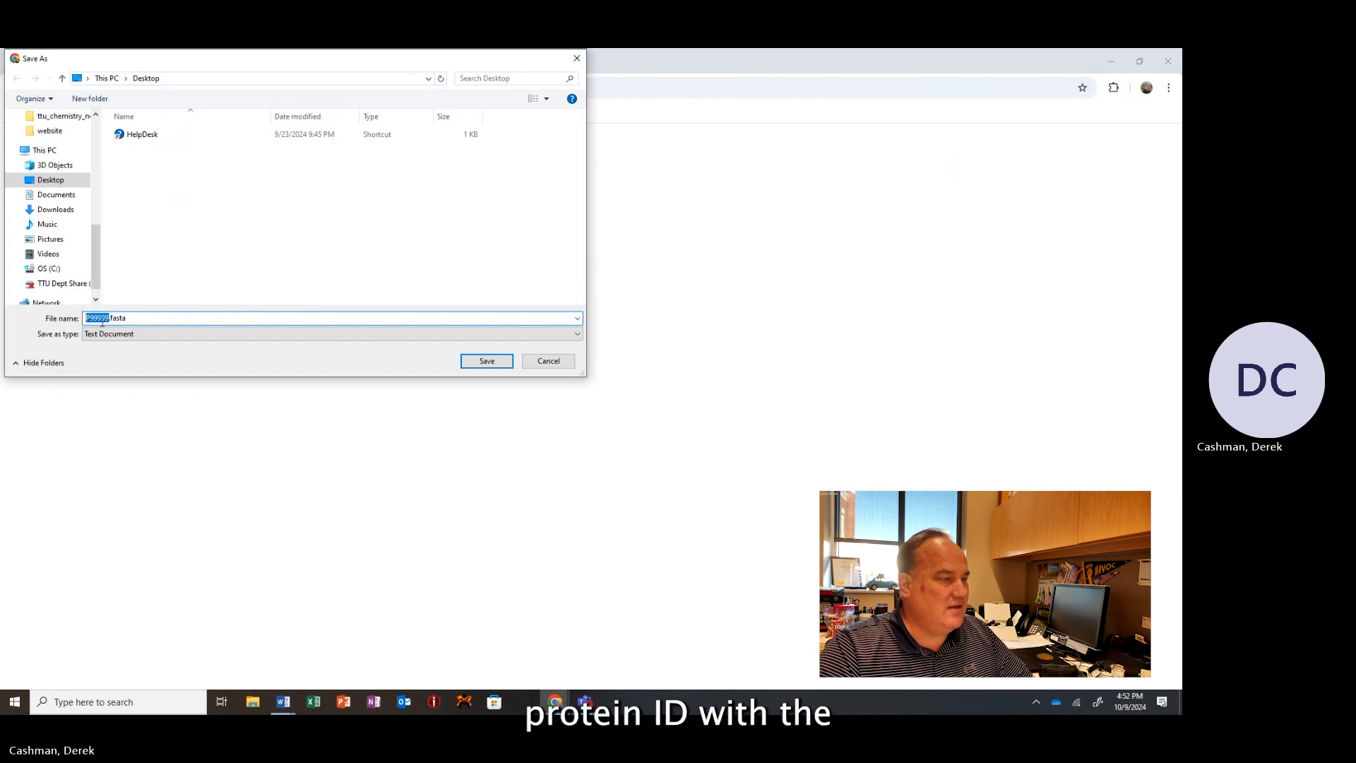
left_click(137, 317)
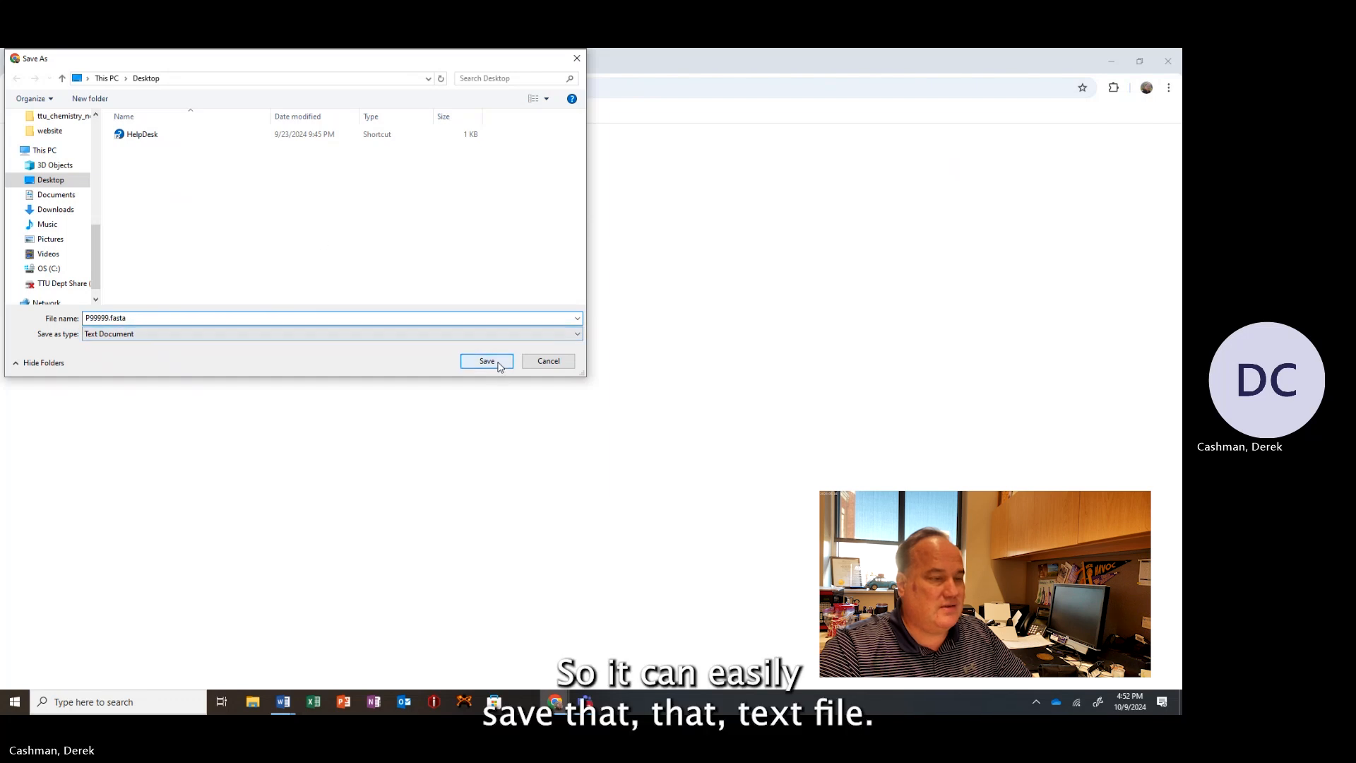
left_click(492, 362)
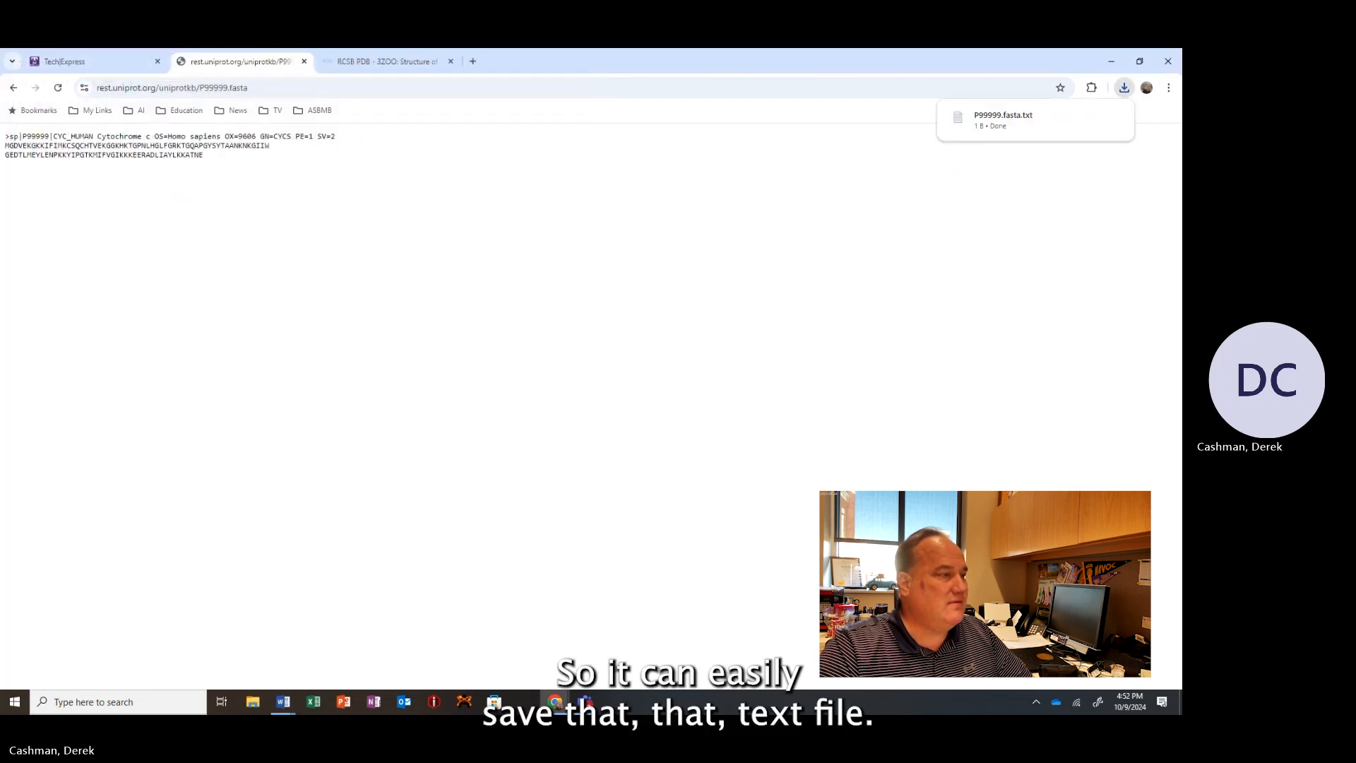
Return to the RCSB PDB 3ZOO structure page and scroll down to its sequence annotations and small molecules.
left_click(13, 88)
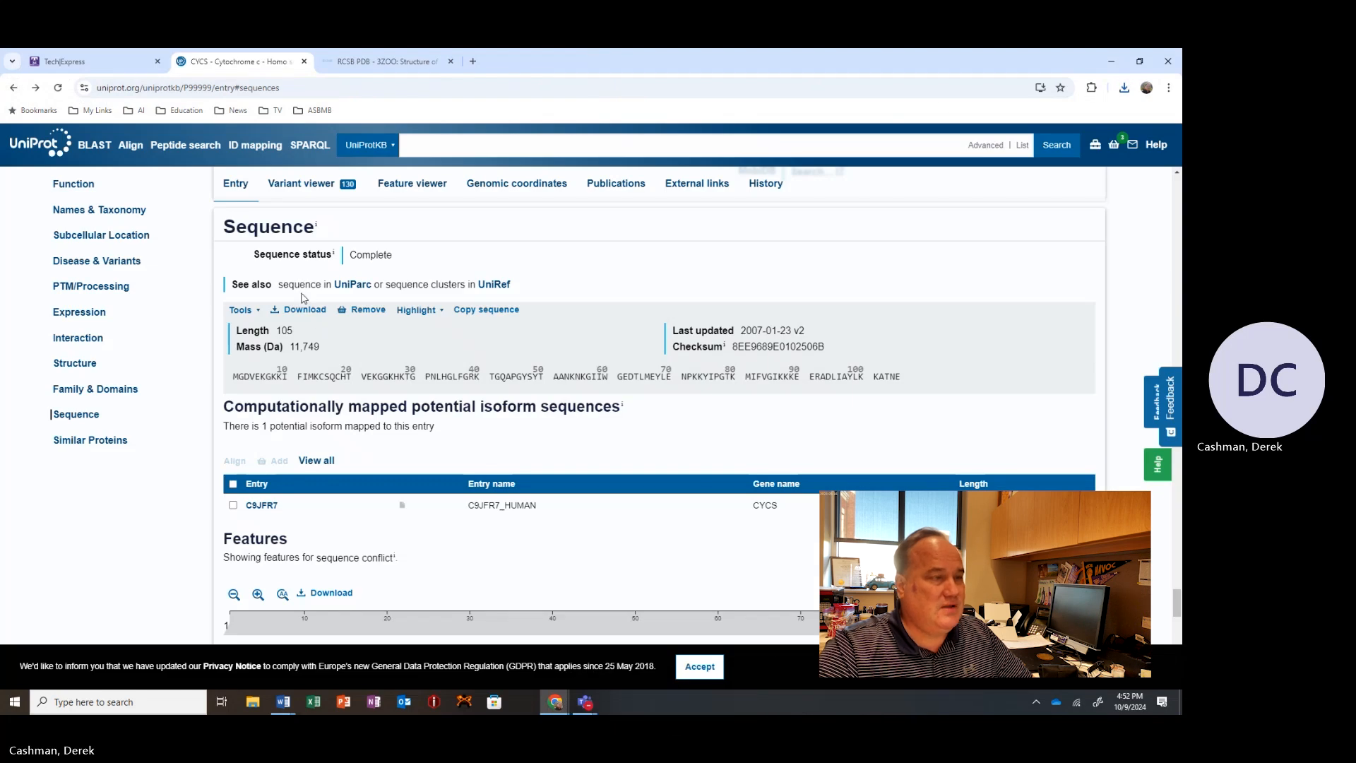
left_click(392, 62)
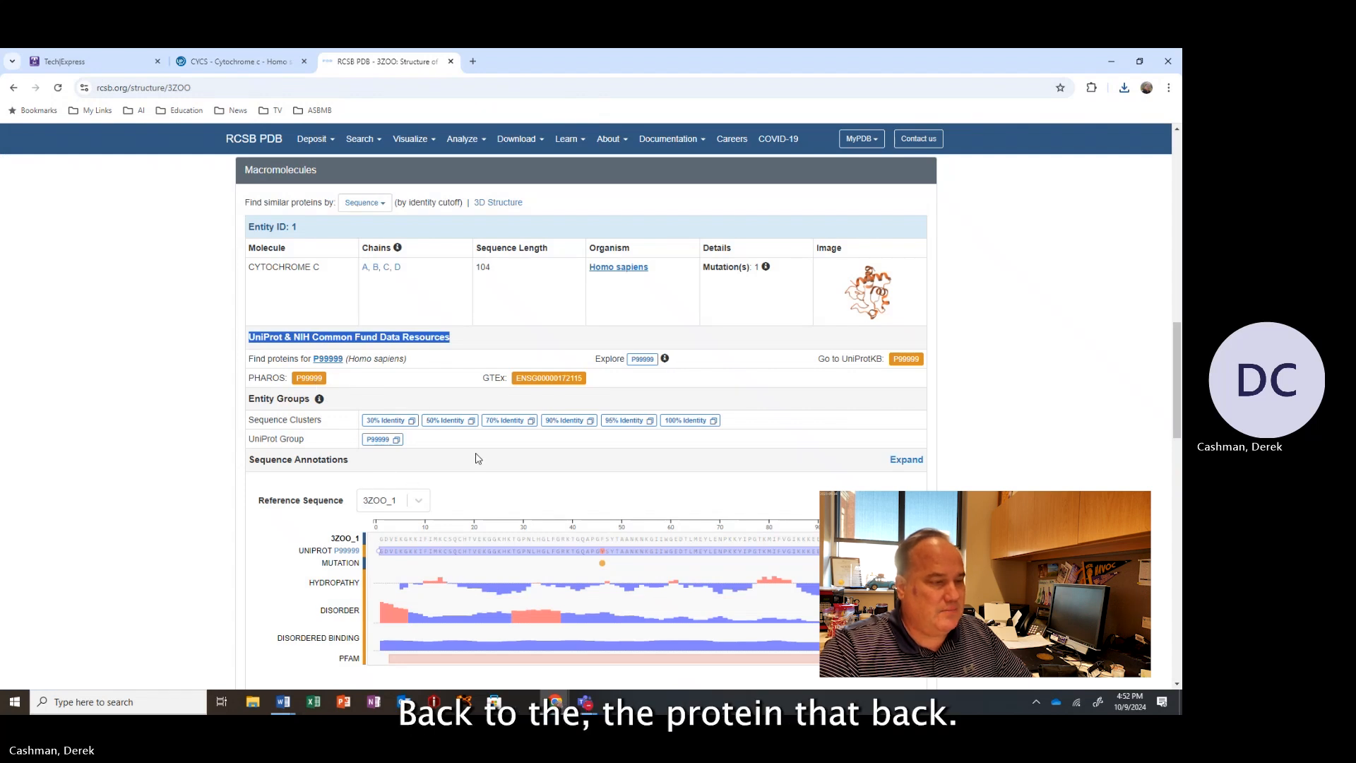
scroll(475, 458, "down", 3)
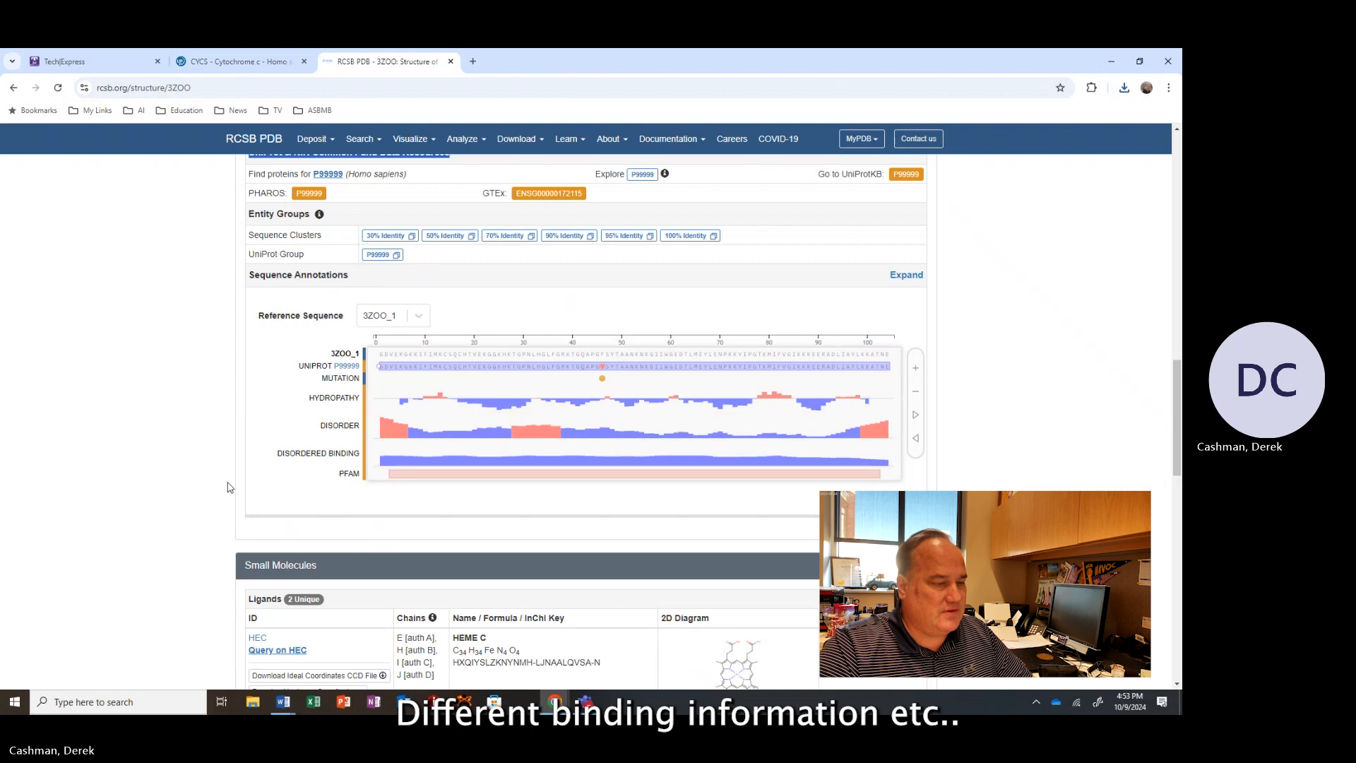
scroll(236, 480, "down", 3)
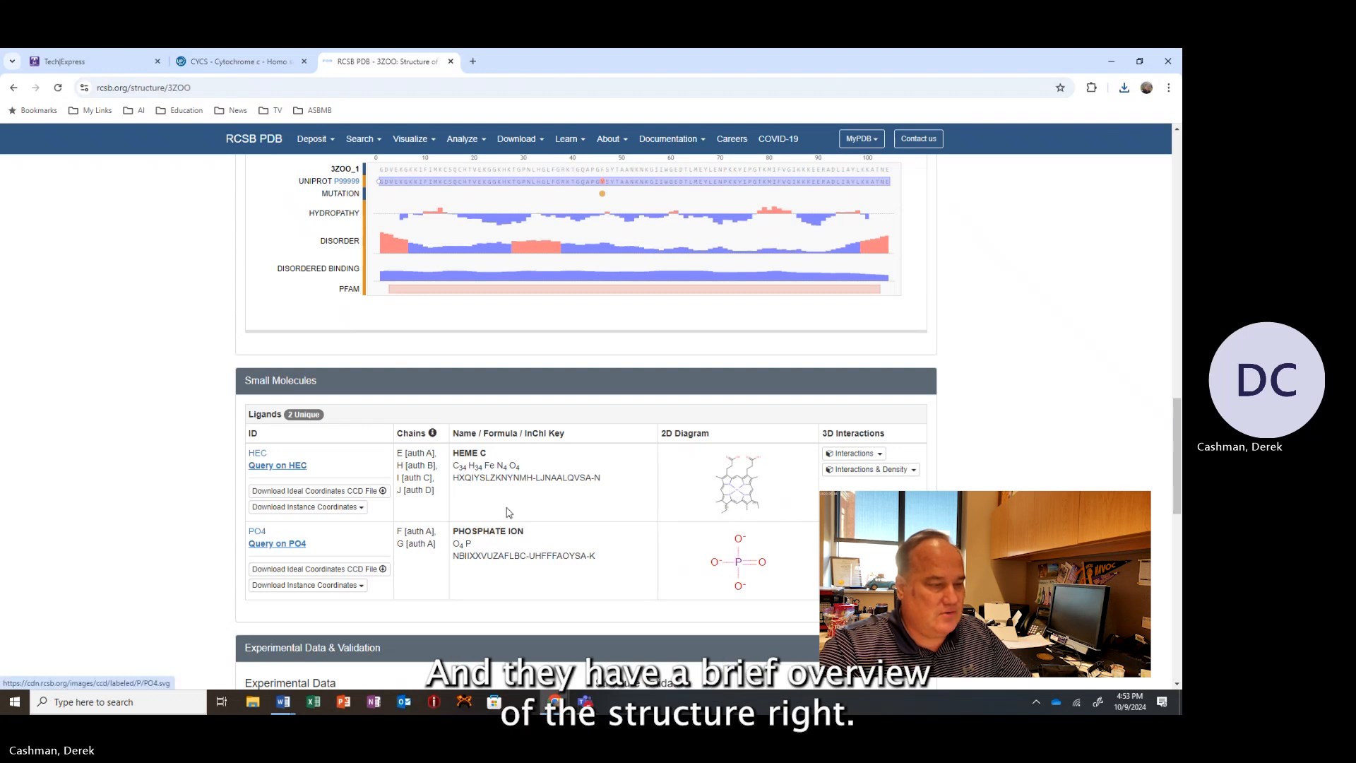
Download the 3ZOO structure file in PDB format from the structure page.
scroll(508, 514, "down", 5)
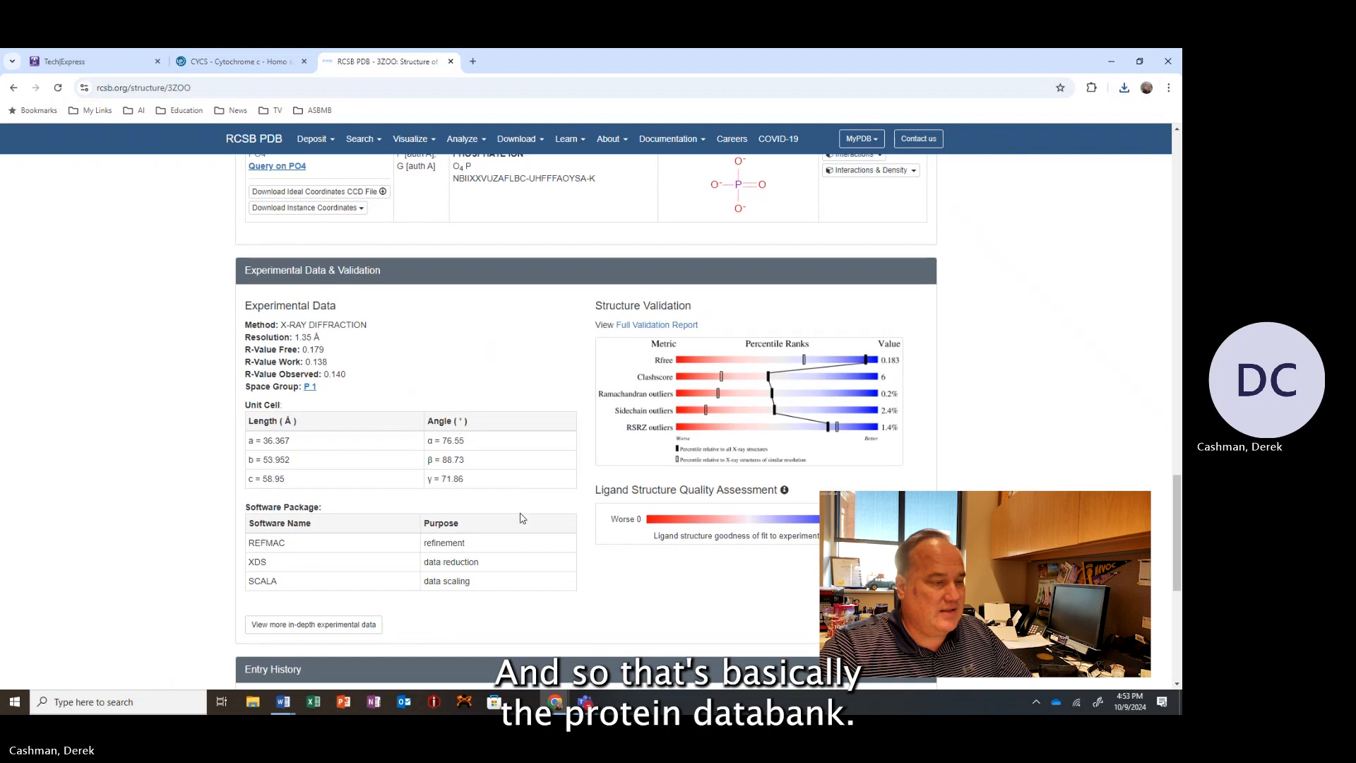
scroll(523, 518, "down", 6)
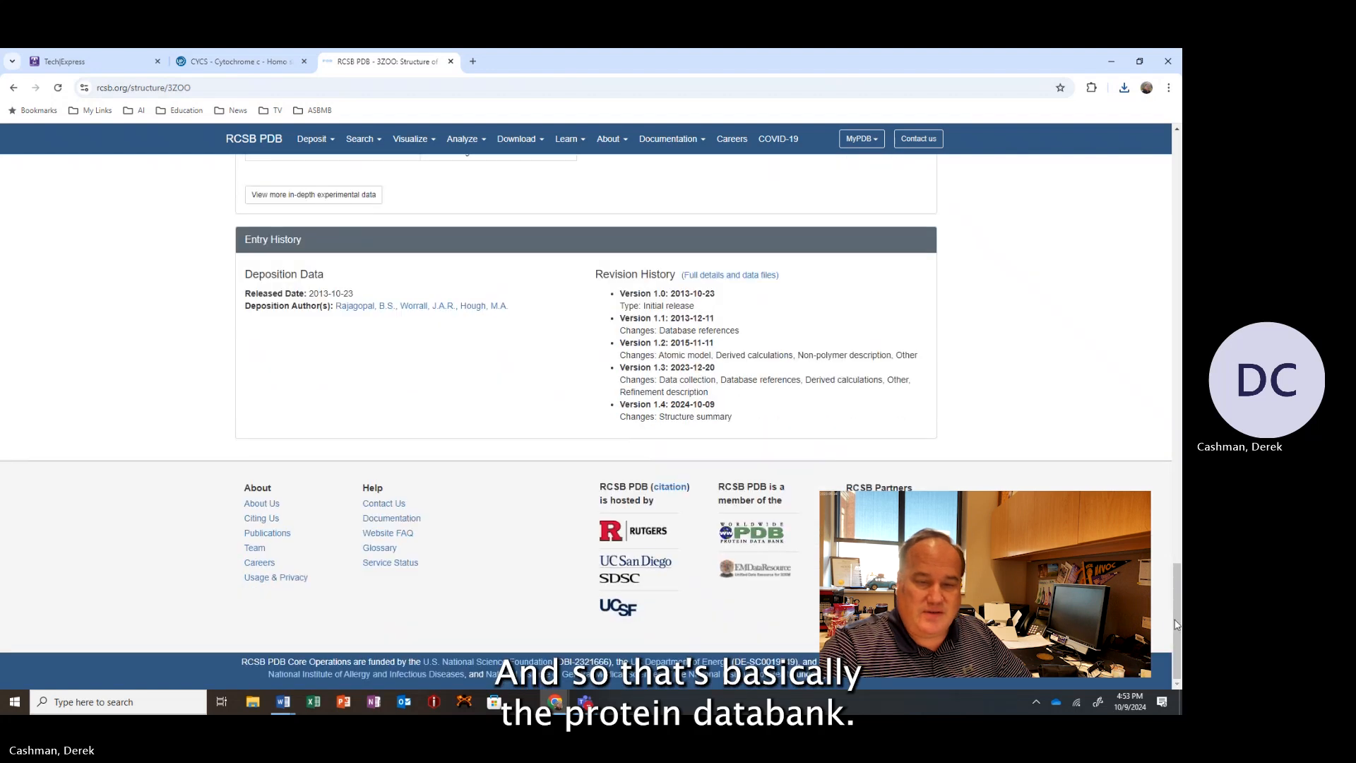
left_click_drag(1175, 625, 1176, 191)
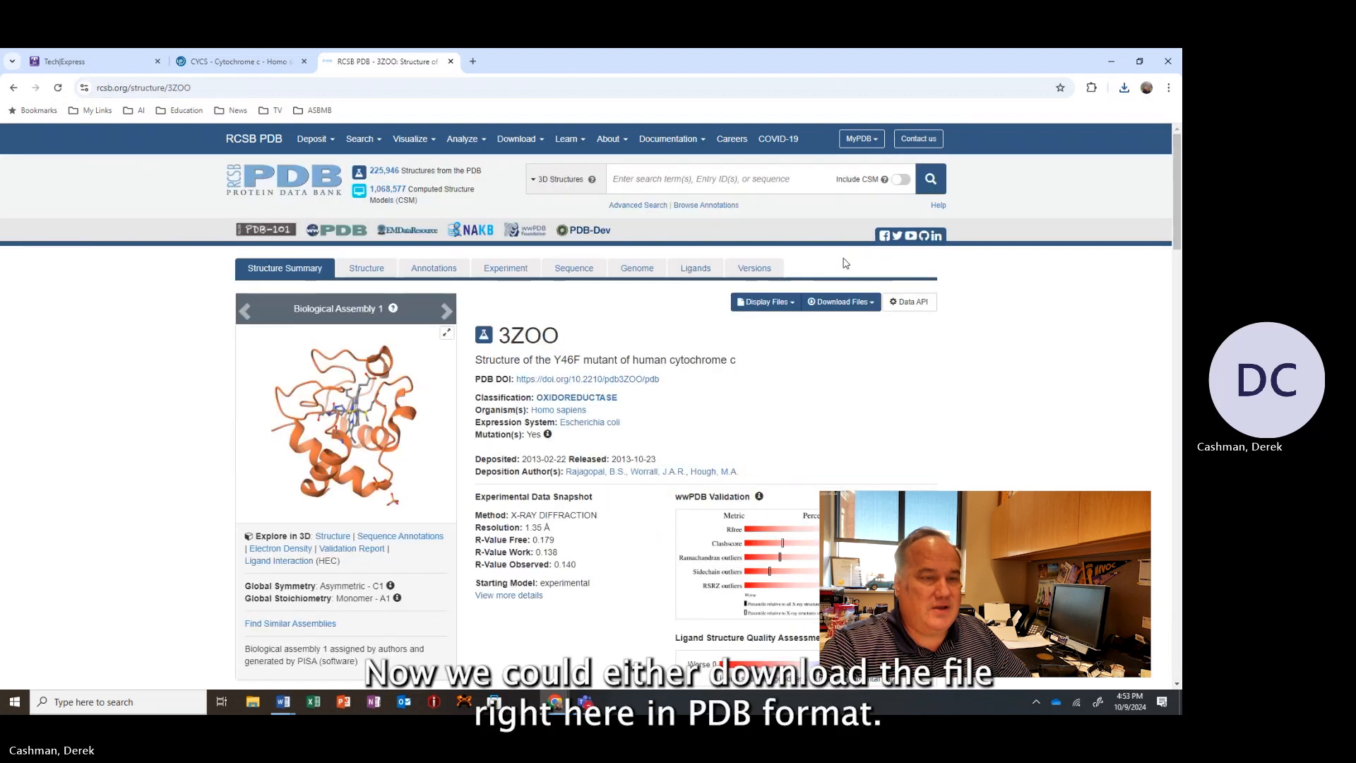
left_click(840, 302)
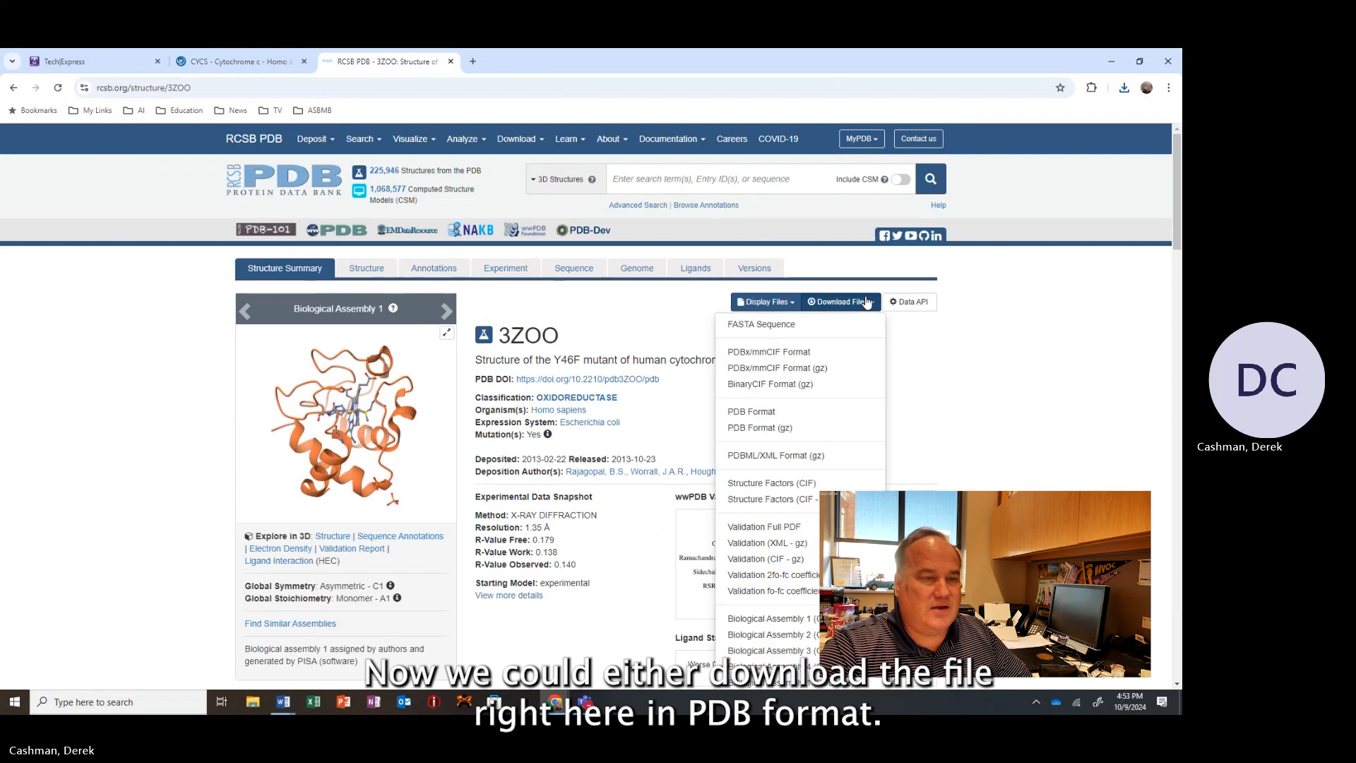
left_click(760, 416)
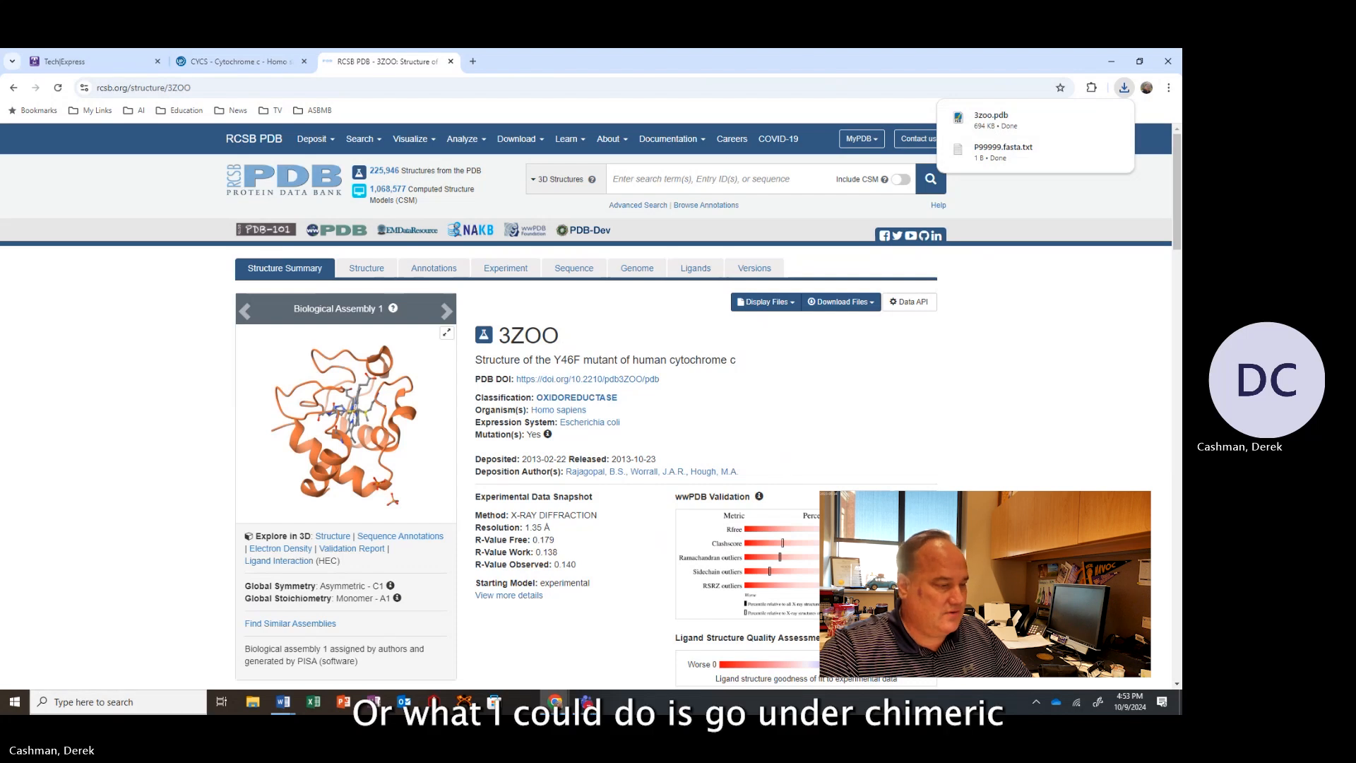
Search the computer for ChimeraX and launch ChimeraX 1.8.
left_click(118, 702)
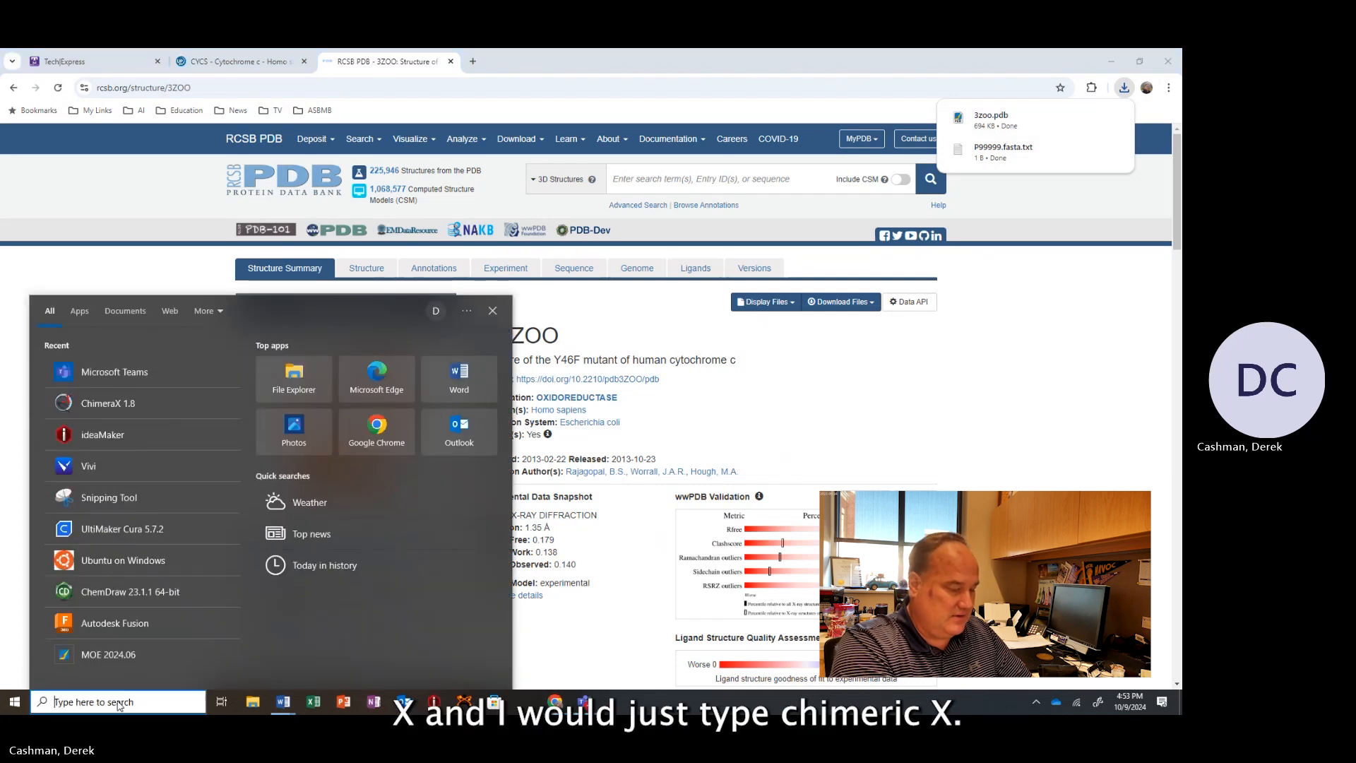
type("chimera")
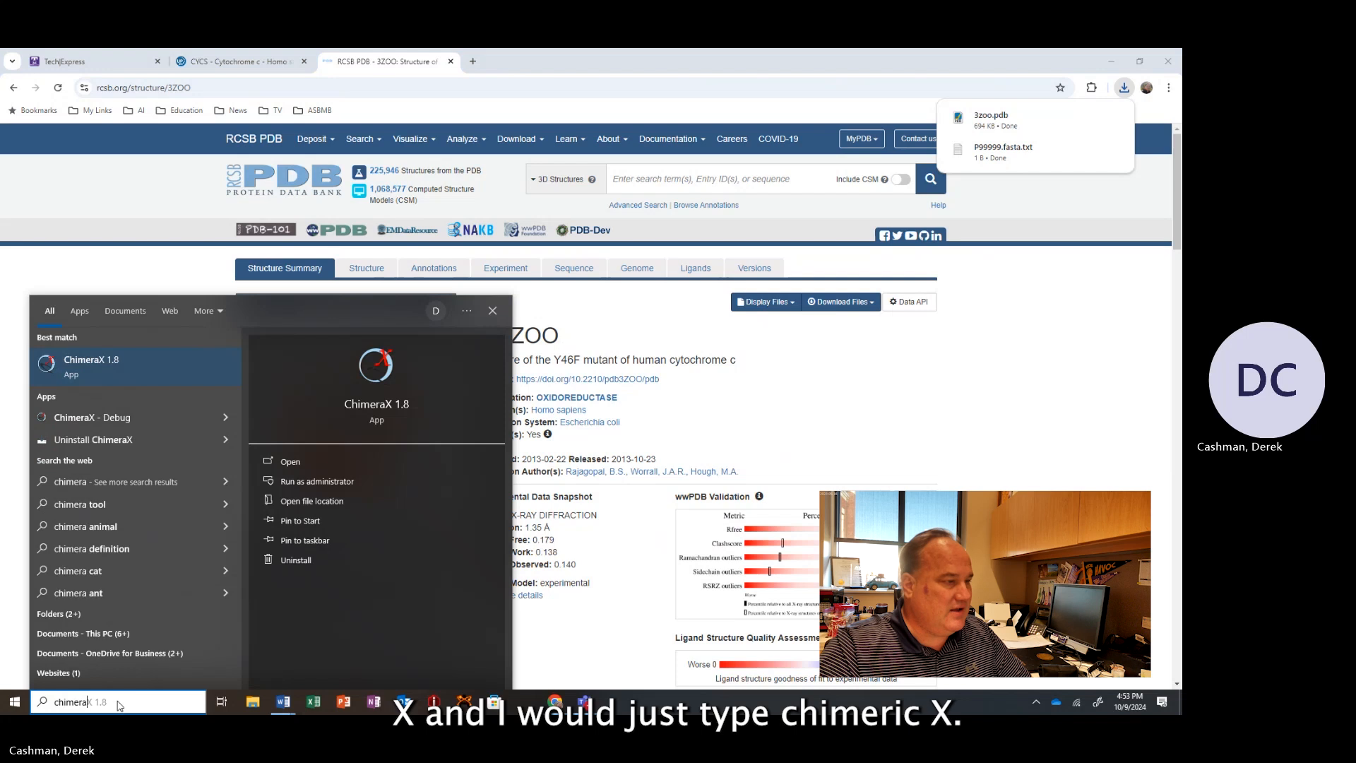
left_click(104, 362)
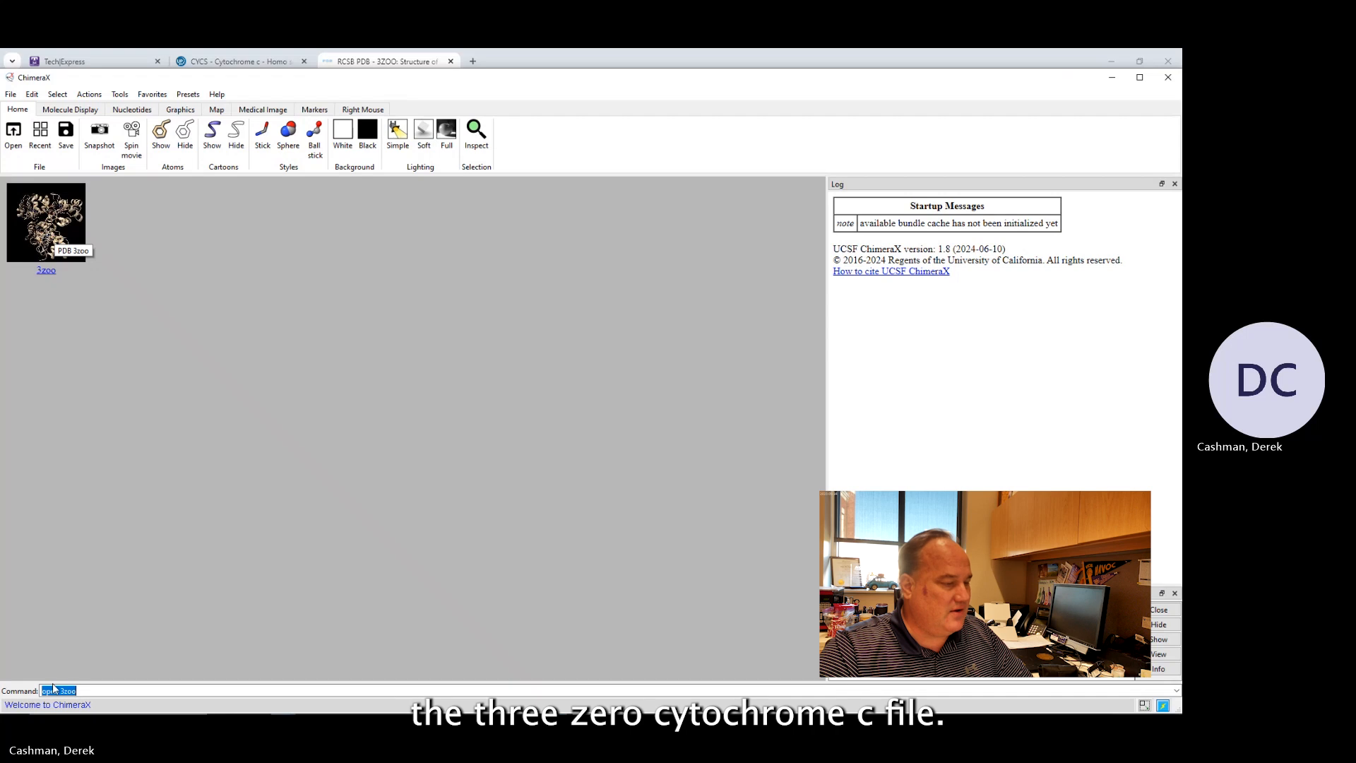
Load the structure with the command open 3zoo.
double_click(106, 691)
left_click_drag(105, 691, 23, 664)
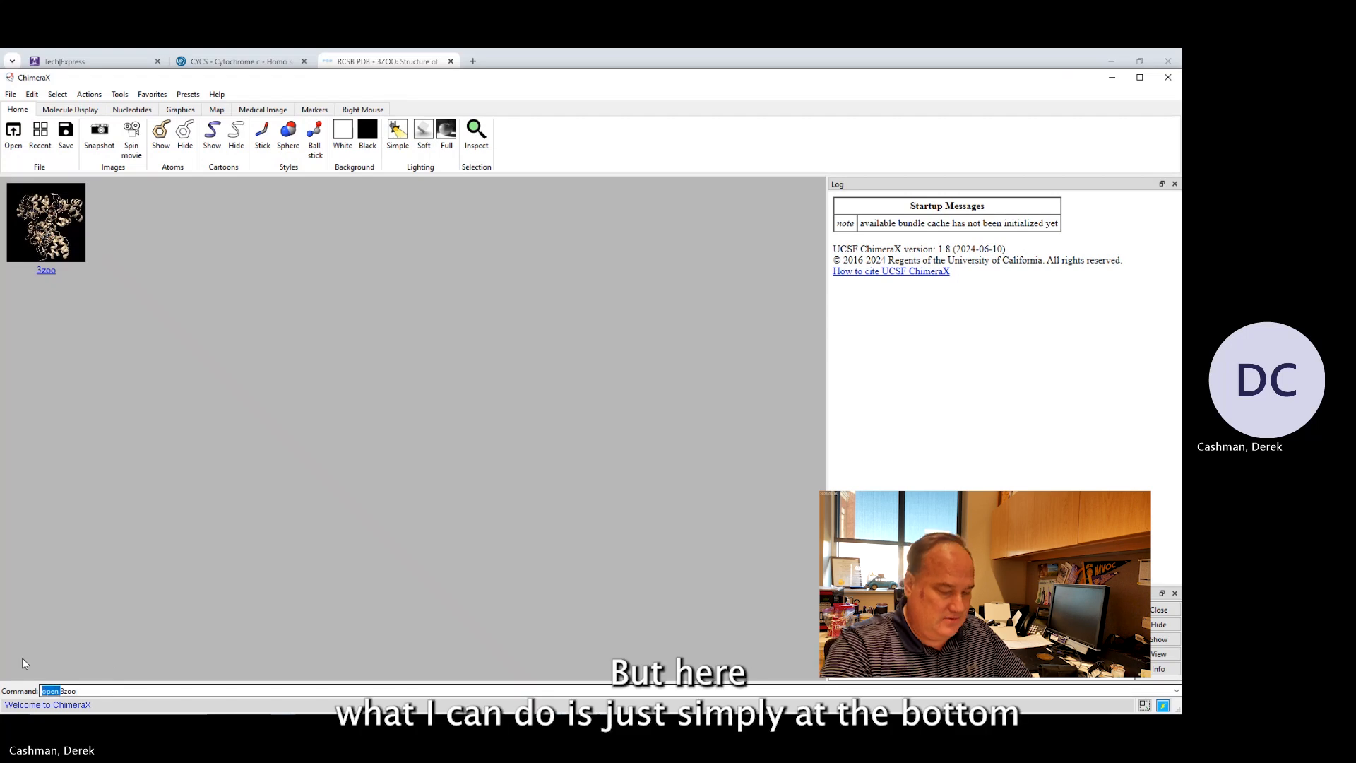
key("BackSpace")
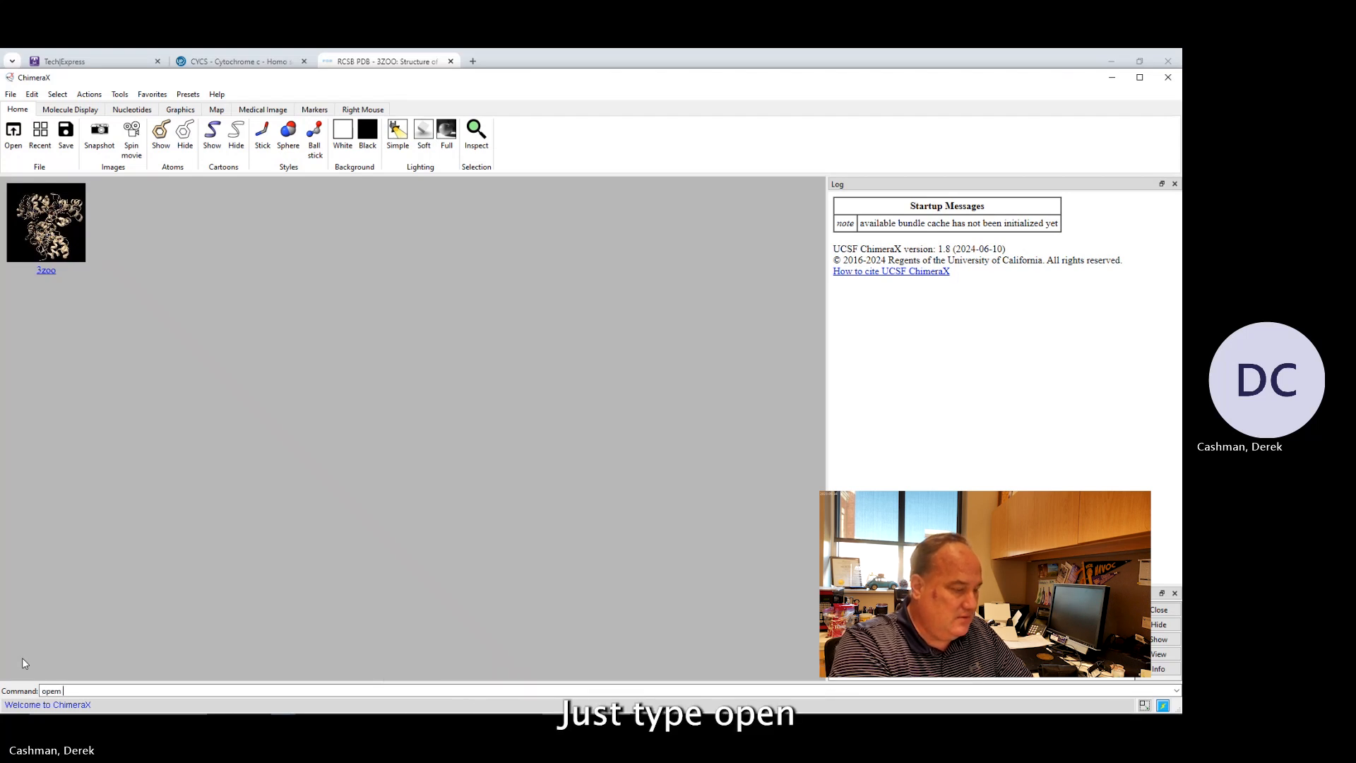
type("3z")
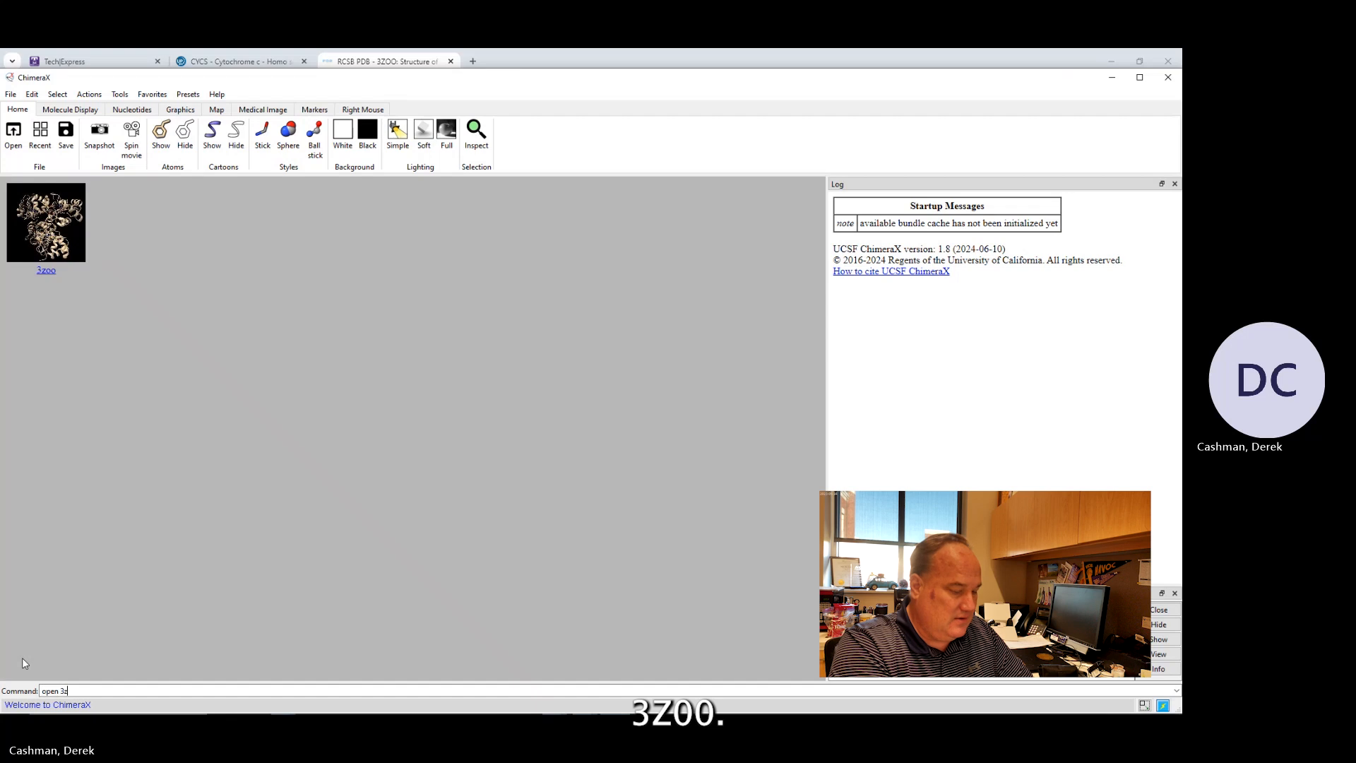
type("oo")
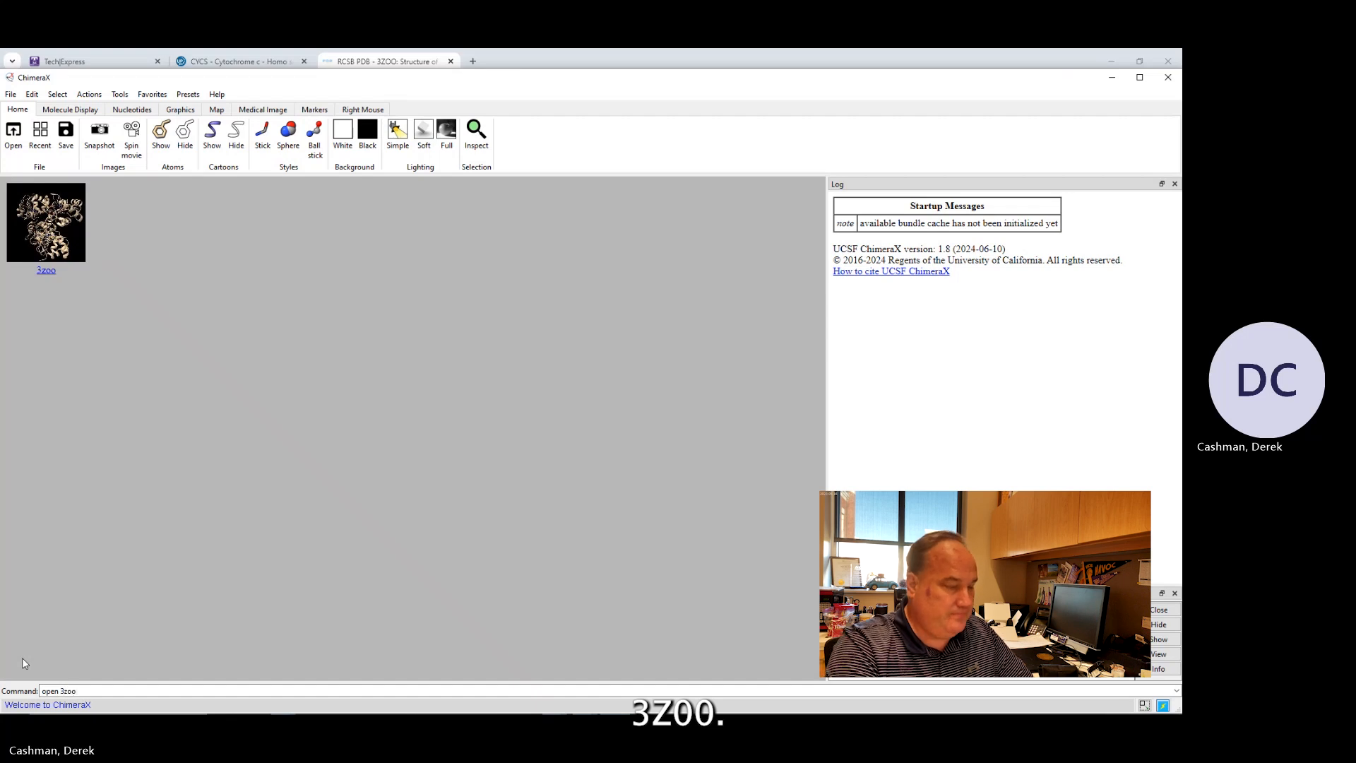
key("Return")
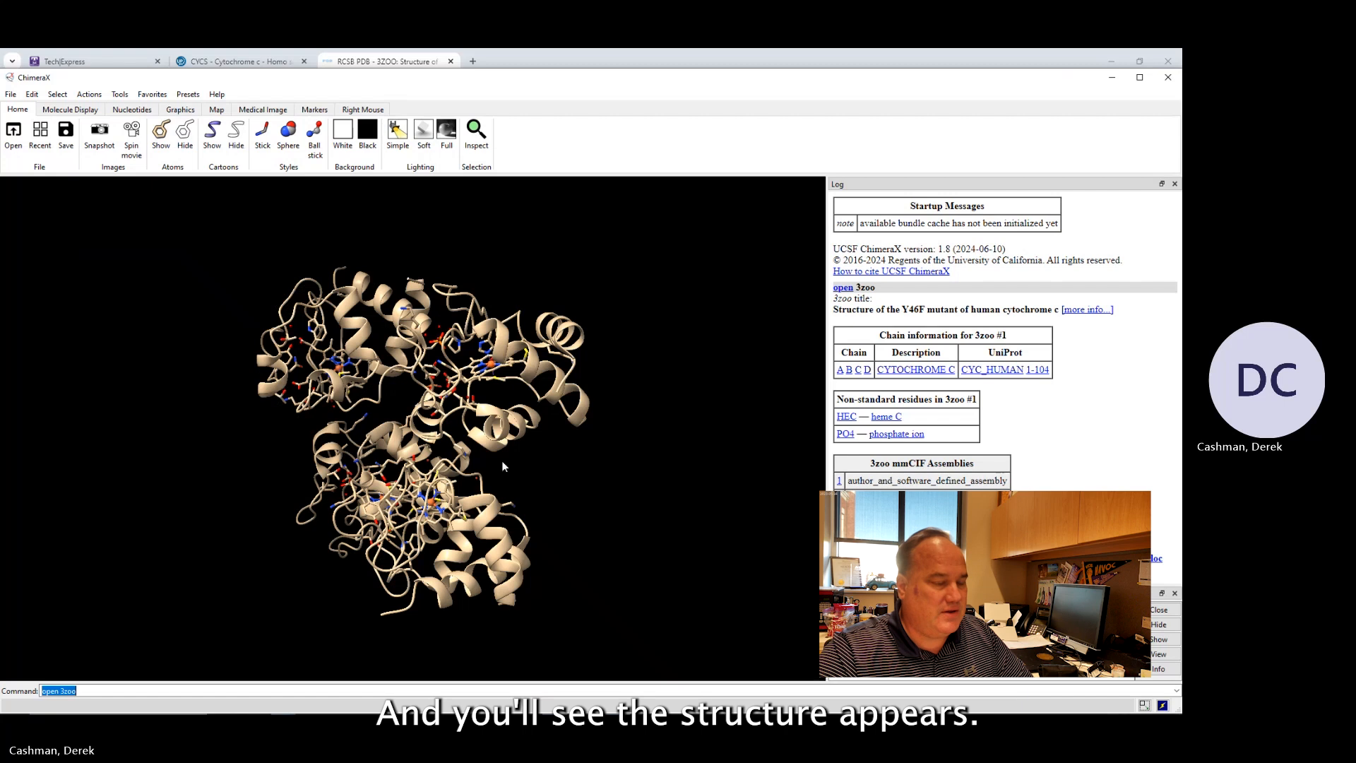
Rotate the 3zoo model to examine it from different angles.
left_click_drag(503, 466, 454, 442)
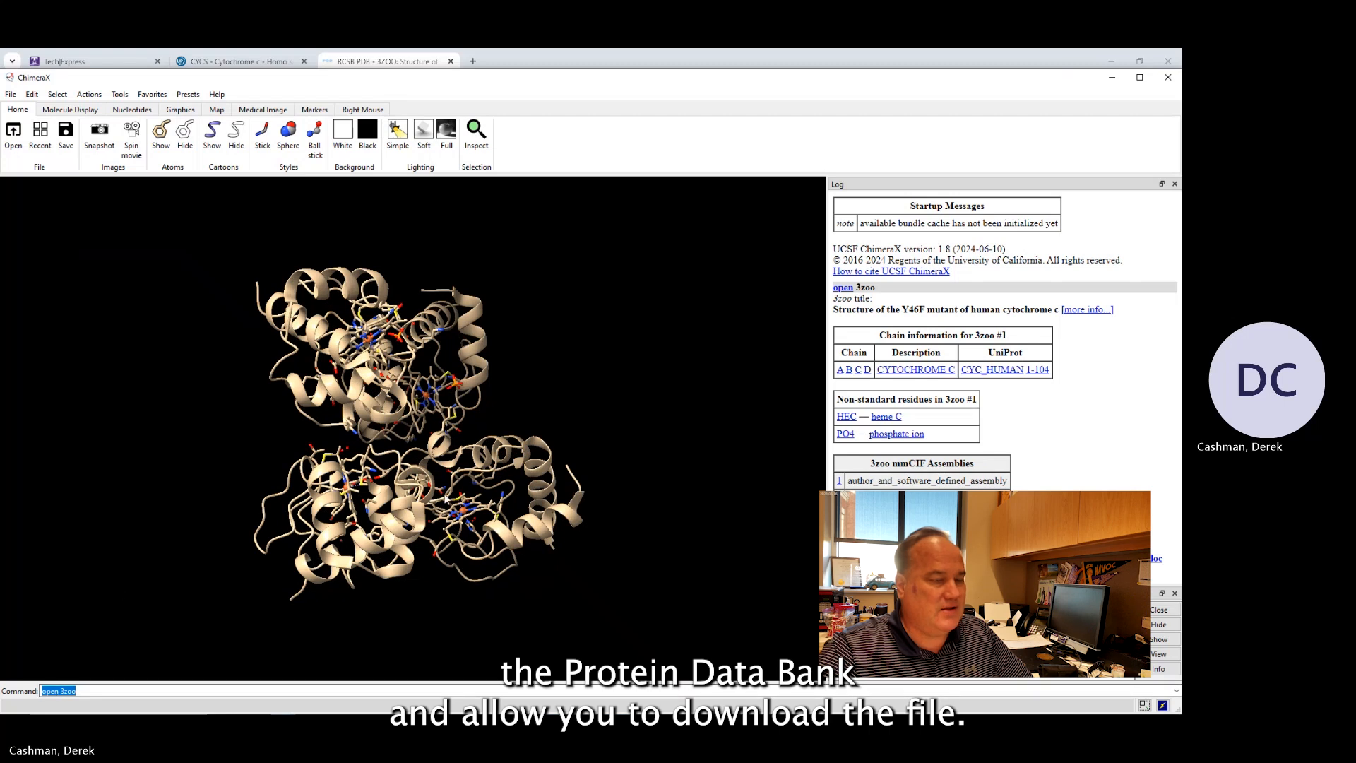
left_click_drag(623, 439, 557, 481)
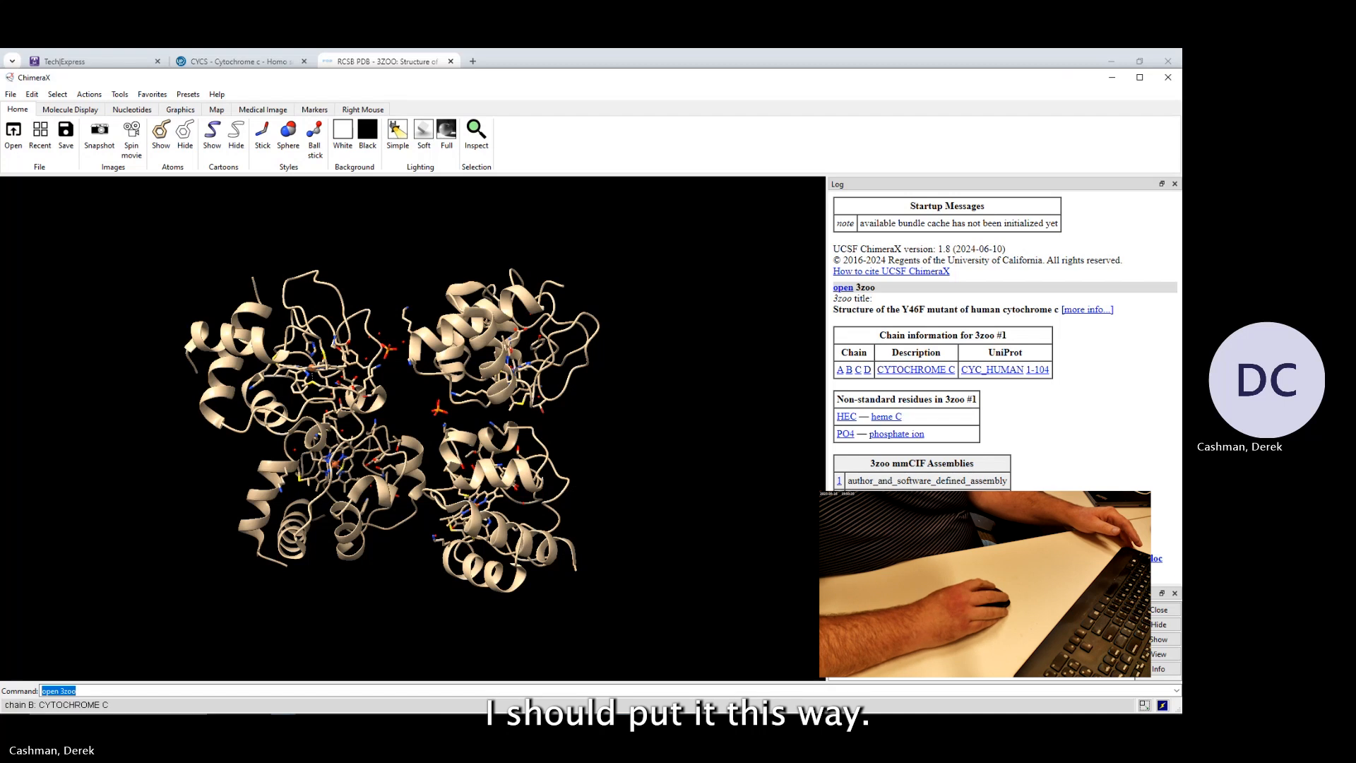
left_click(39, 109)
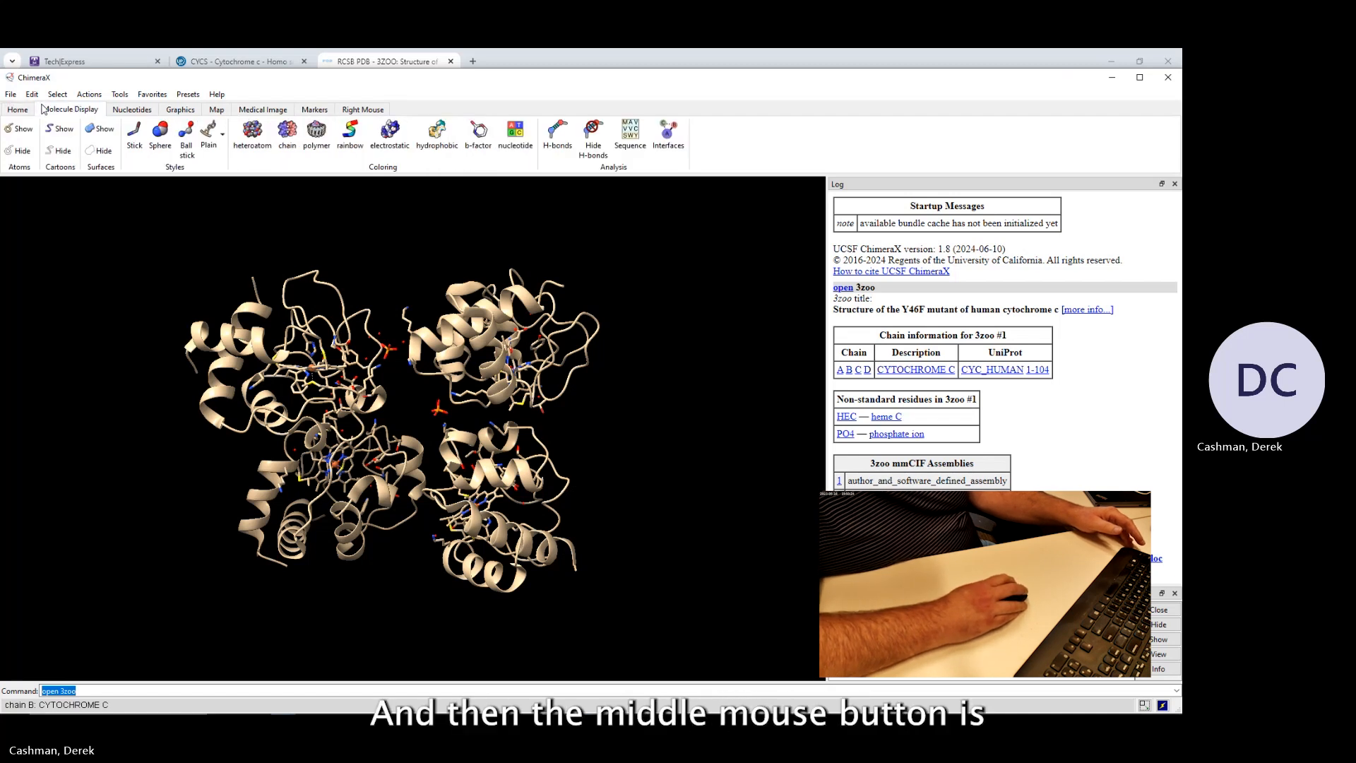
scroll(47, 110, "down", 1)
scroll(46, 110, "up", 2)
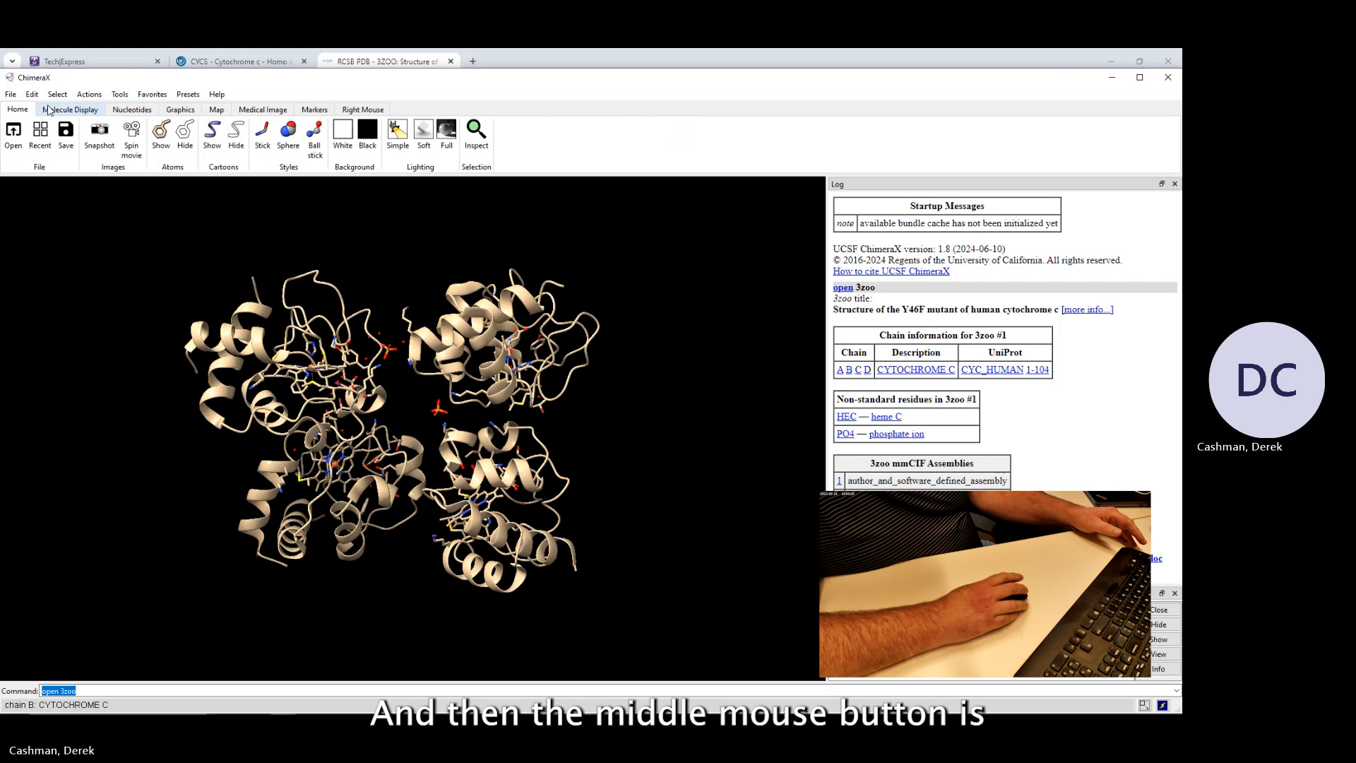
Zoom in and out on the 3zoo model to examine its detail.
scroll(156, 321, "up", 1)
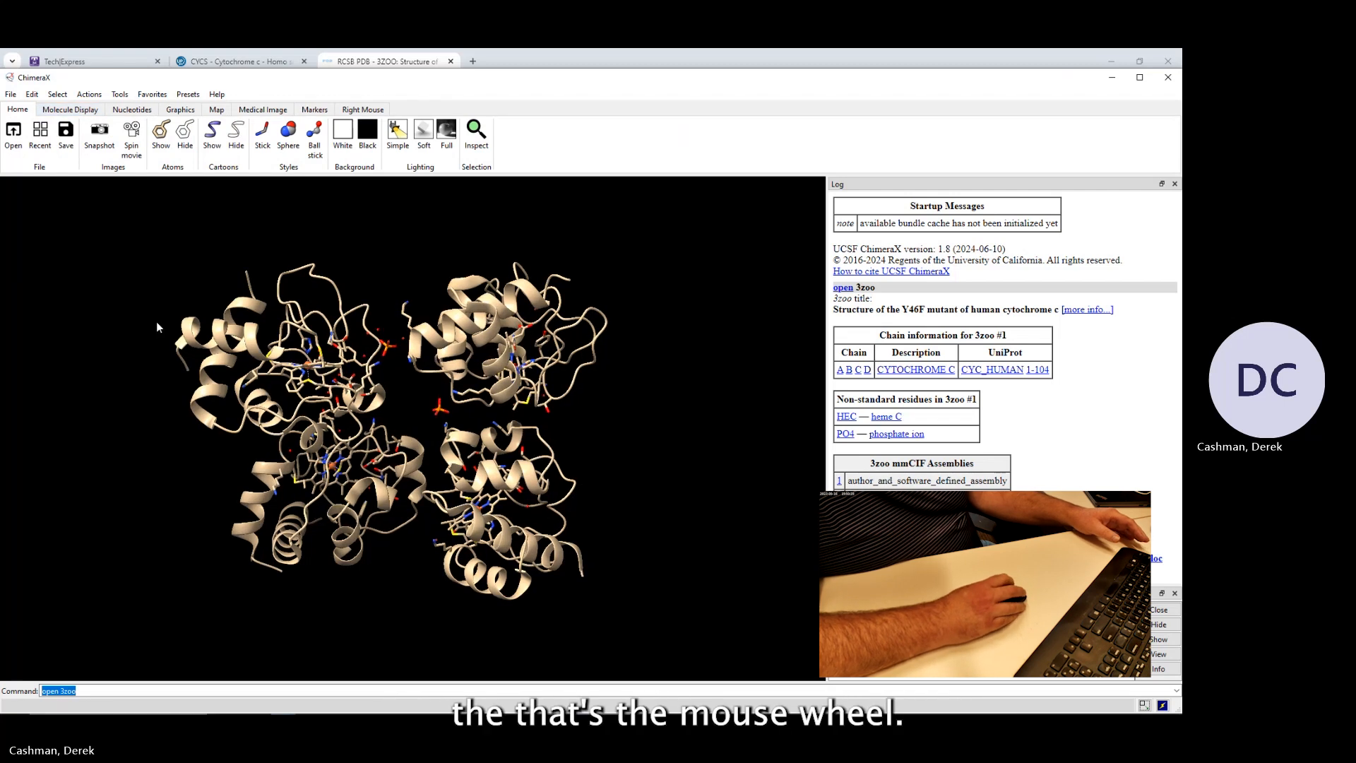
scroll(156, 324, "up", 1)
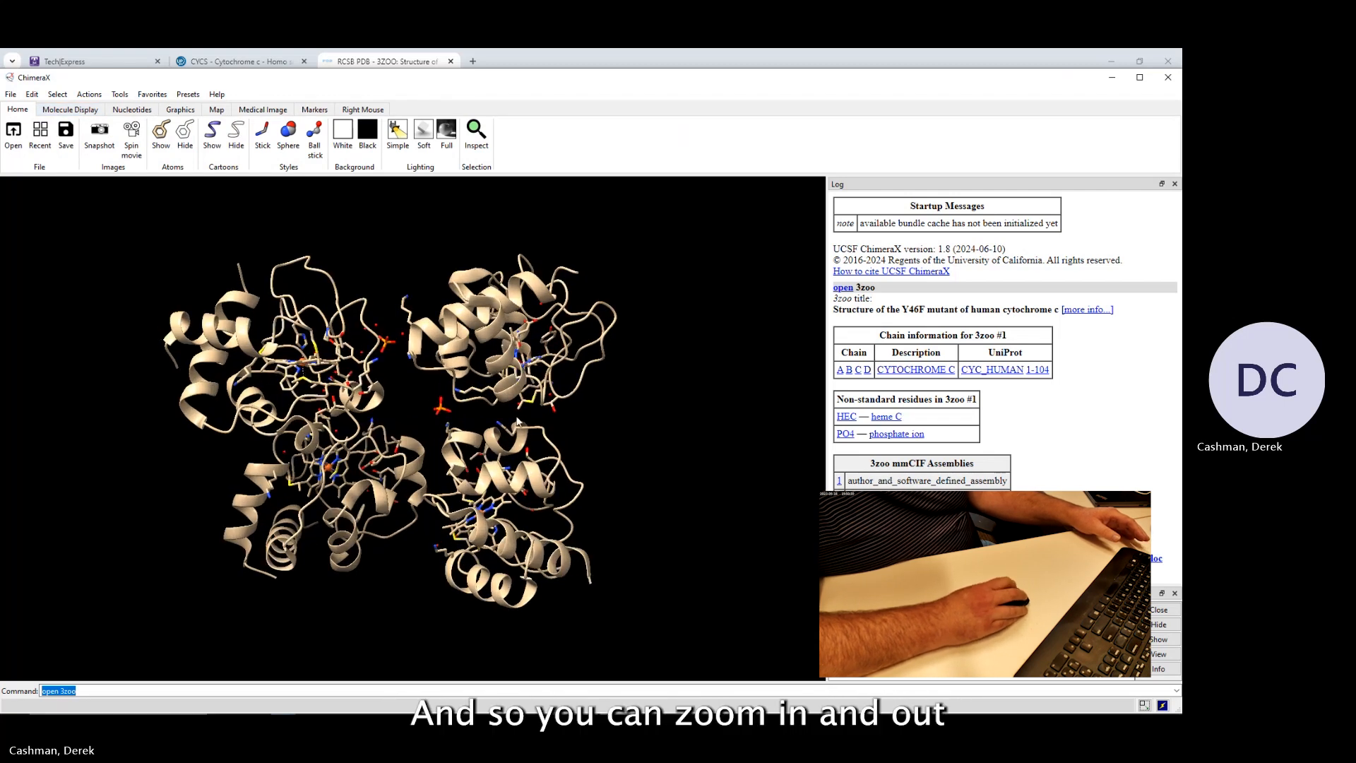
scroll(462, 419, "down", 2)
scroll(462, 419, "up", 2)
scroll(363, 384, "down", 3)
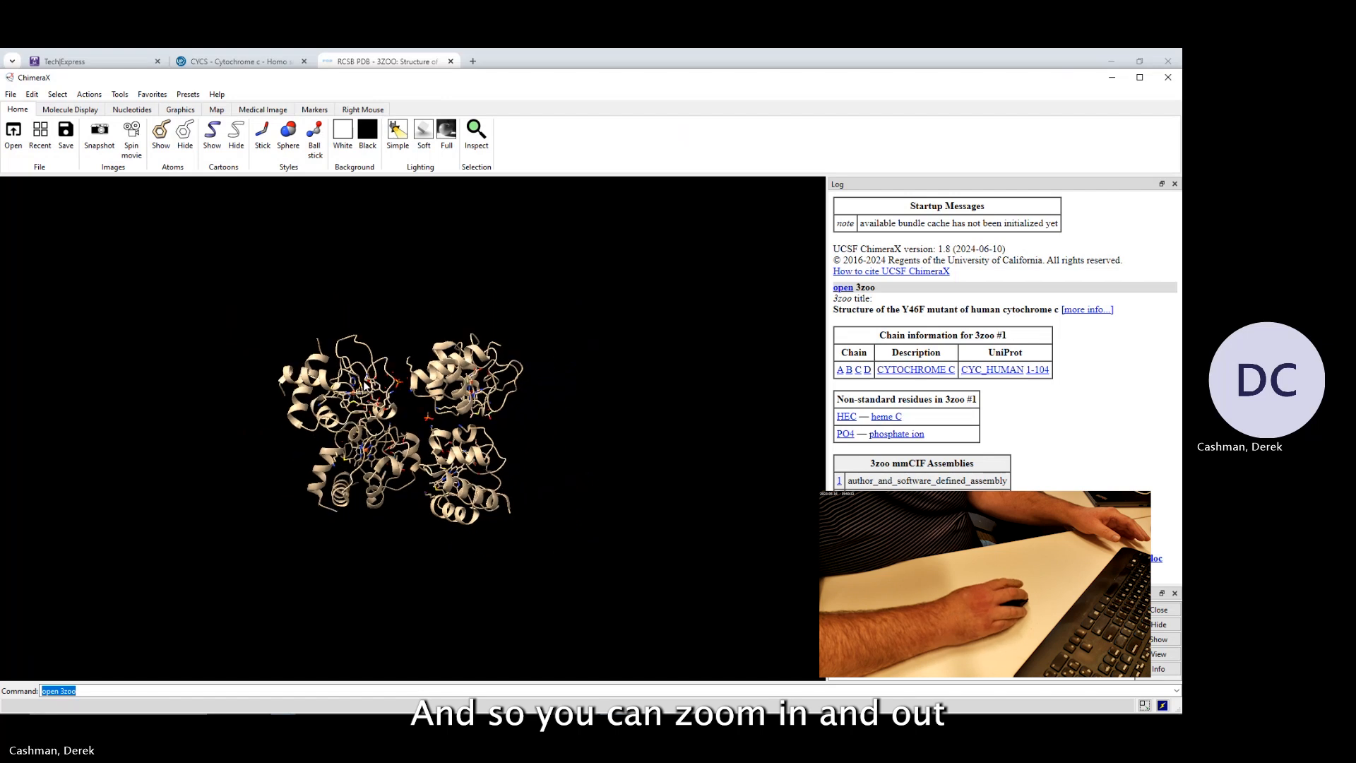
scroll(363, 384, "up", 3)
scroll(365, 385, "up", 2)
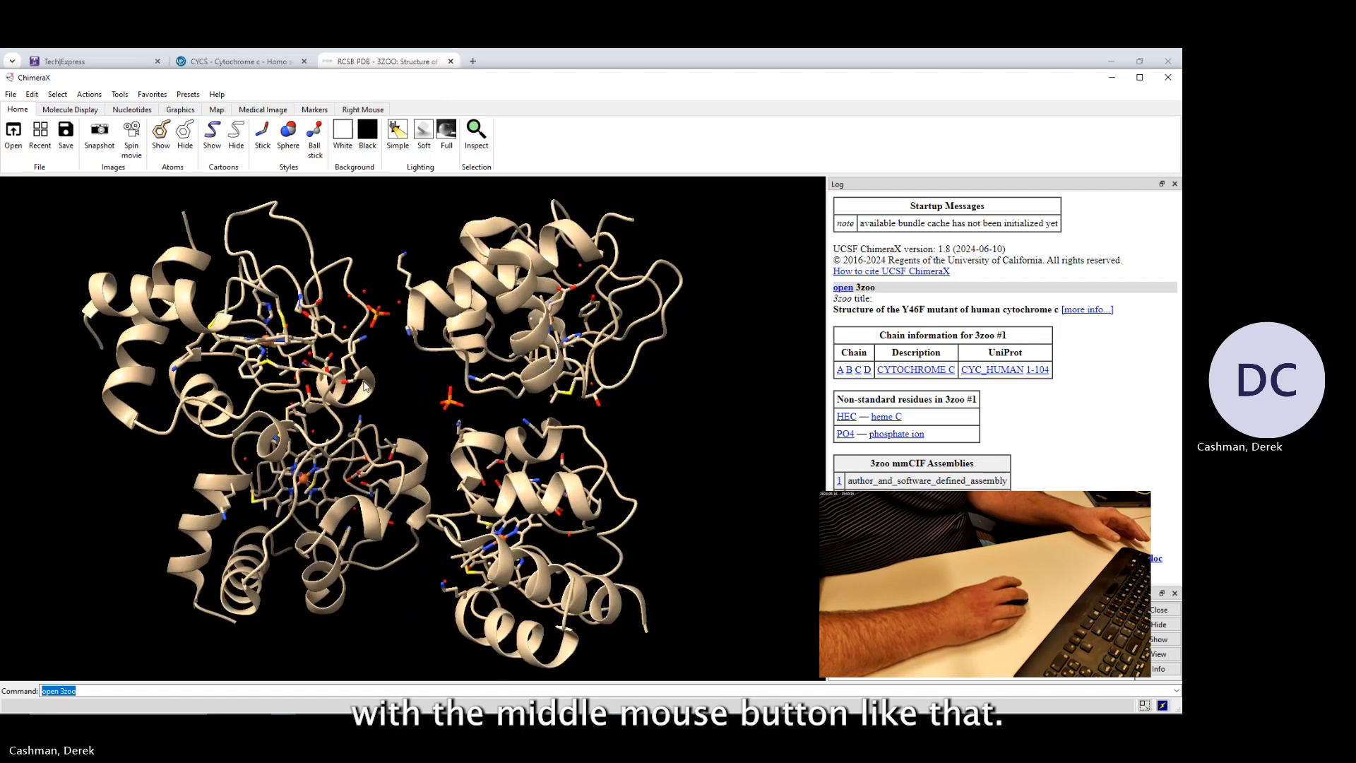
scroll(365, 385, "down", 4)
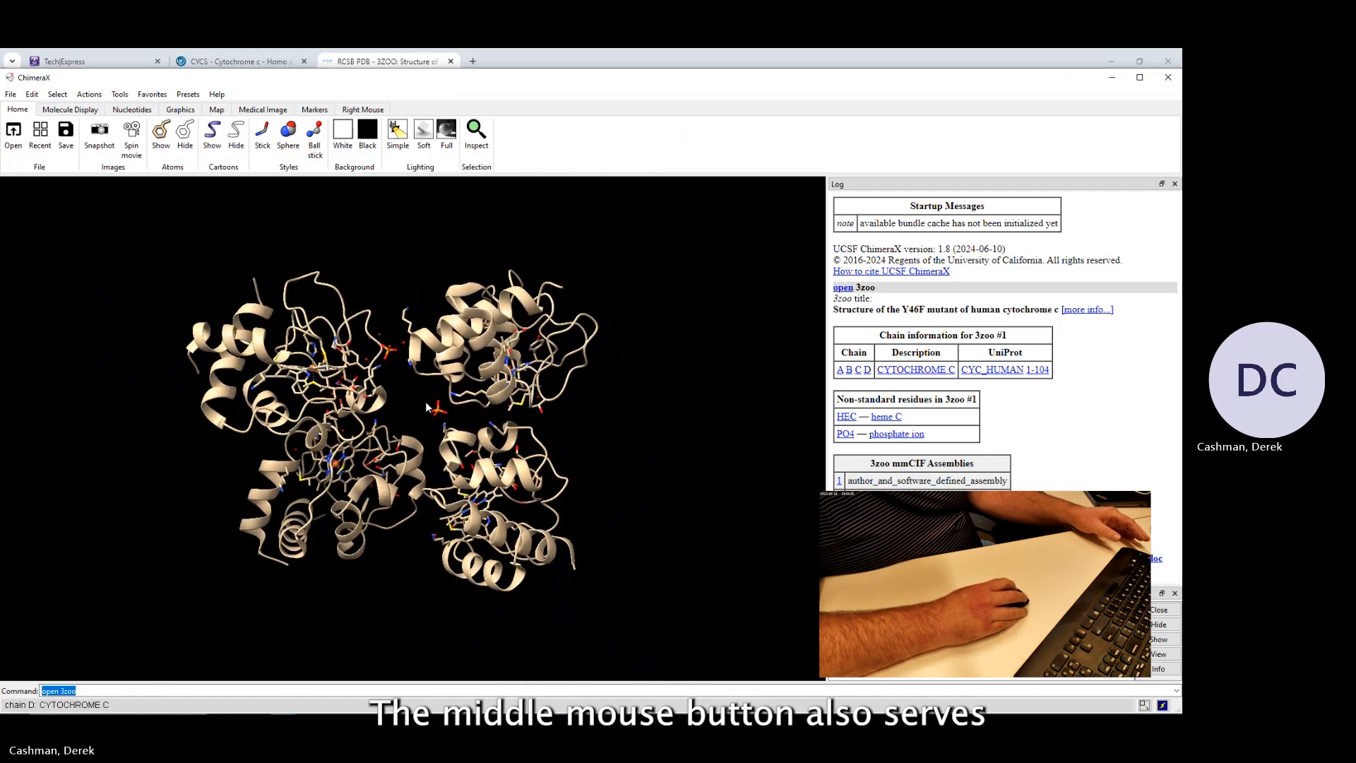
scroll(418, 388, "up", 1)
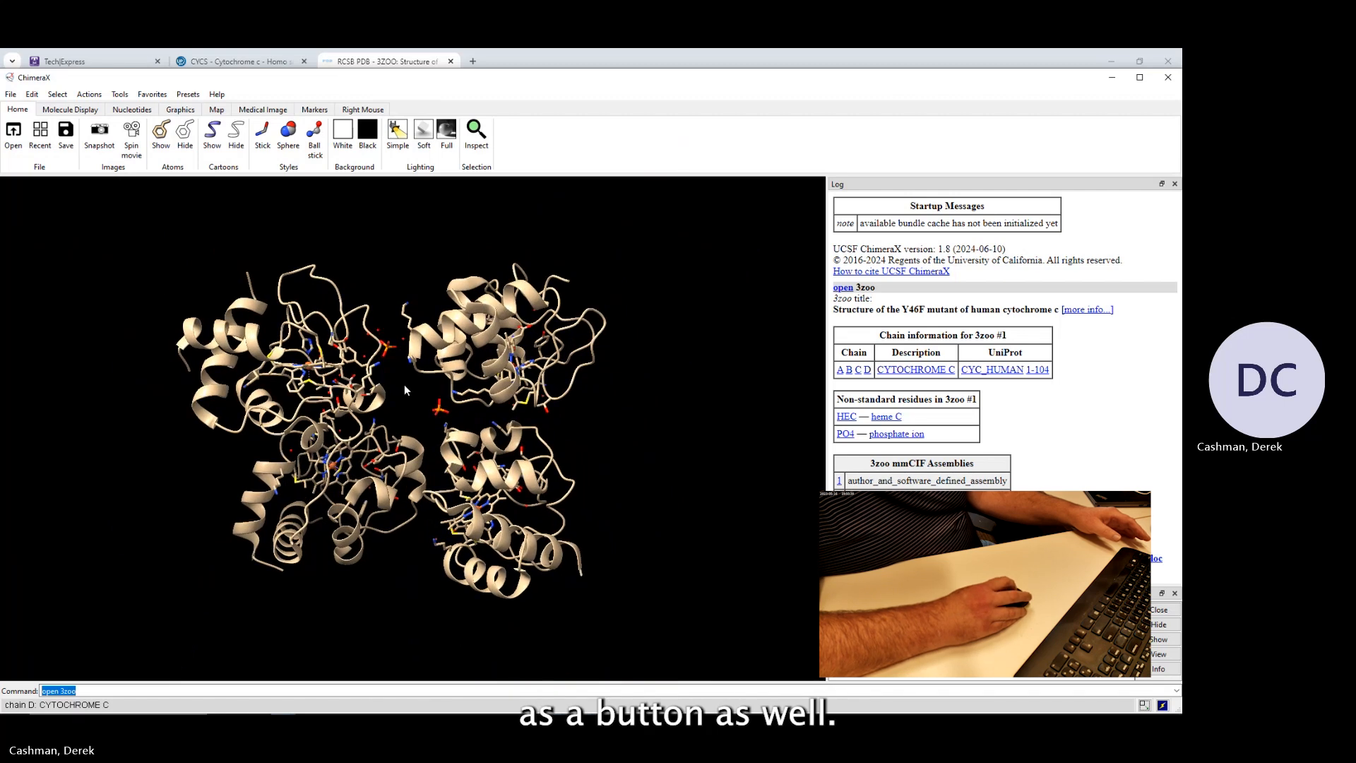
scroll(413, 388, "up", 2)
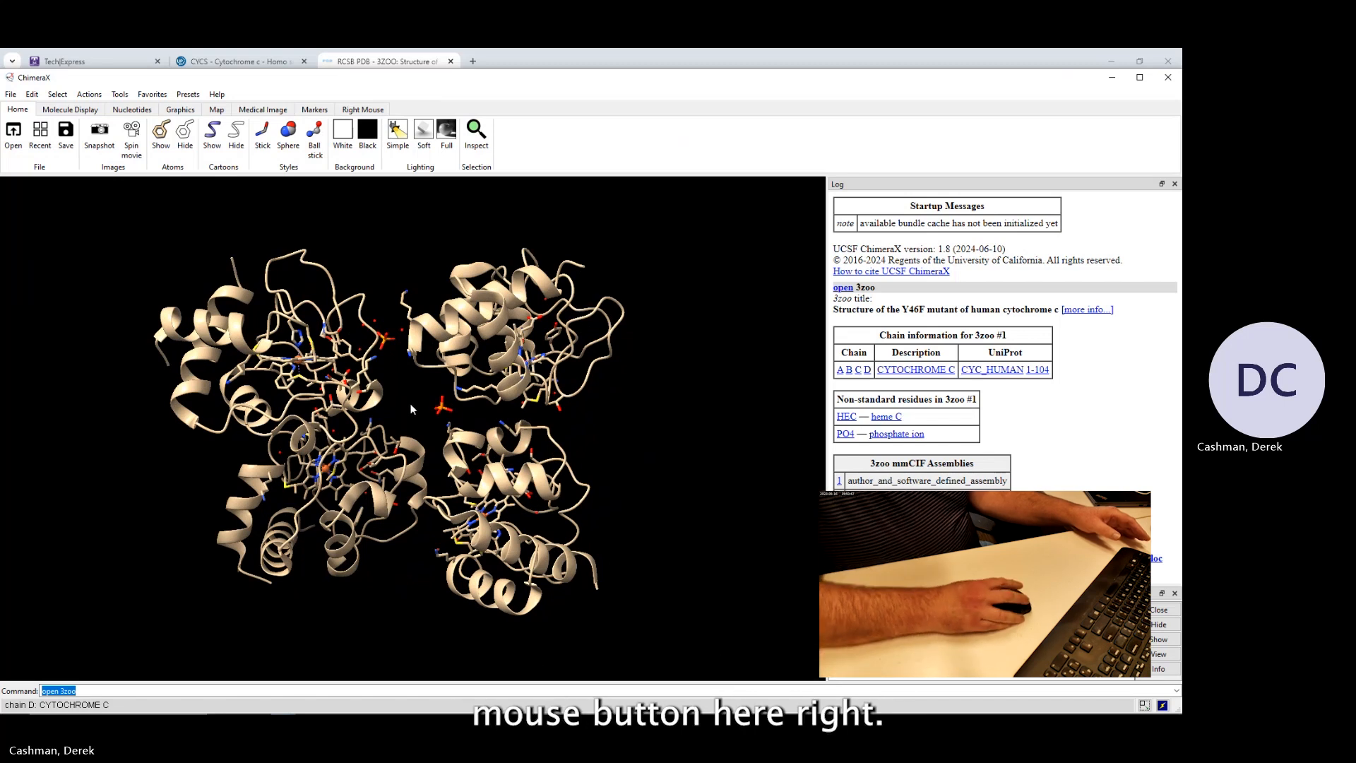
Rotate and move the model around the view to inspect its four chains.
left_click_drag(324, 315, 433, 398)
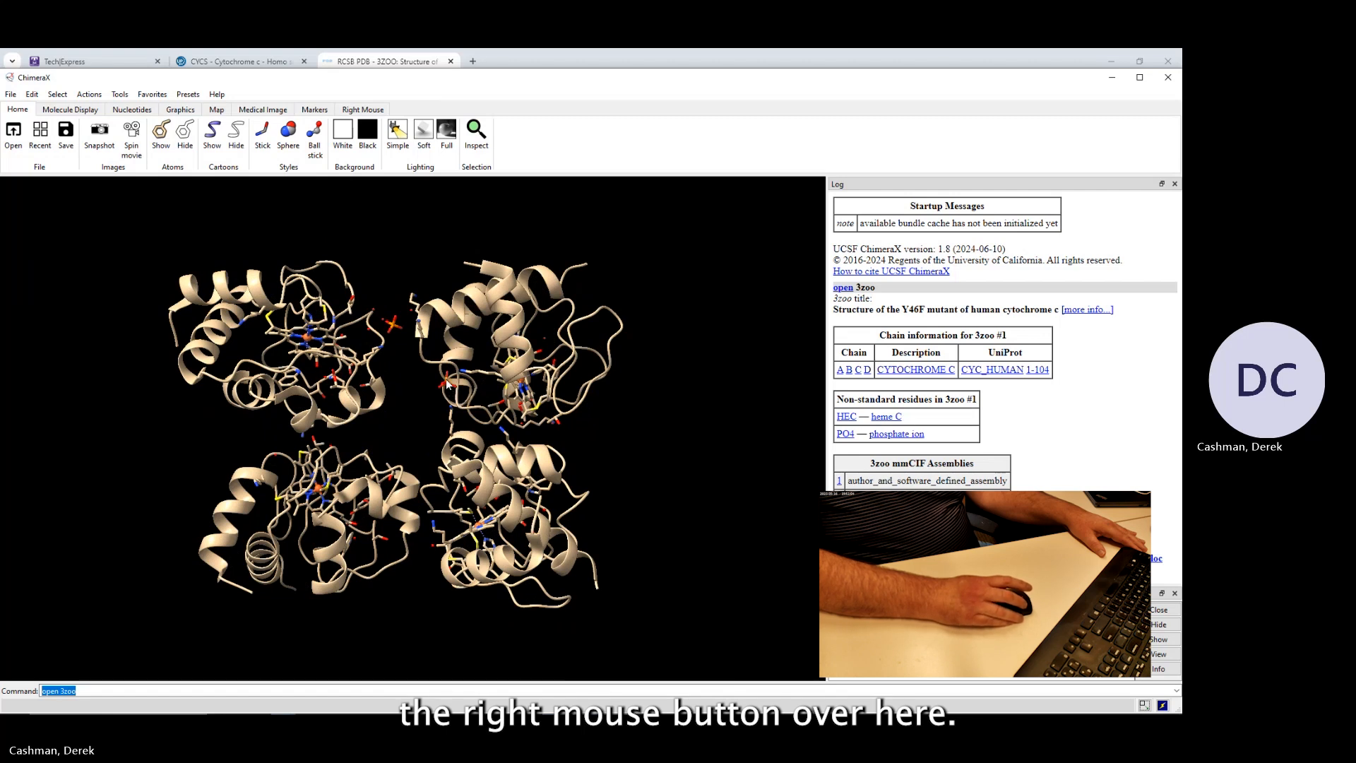
mouse_move(447, 383)
right_mouse_down()
mouse_move(162, 391)
mouse_move(777, 391)
mouse_move(203, 376)
mouse_move(536, 381)
mouse_move(660, 363)
mouse_move(419, 249)
mouse_move(399, 558)
mouse_move(424, 332)
mouse_move(439, 410)
mouse_move(456, 356)
mouse_move(453, 377)
right_mouse_up()
right_click_drag(420, 443, 950, 312)
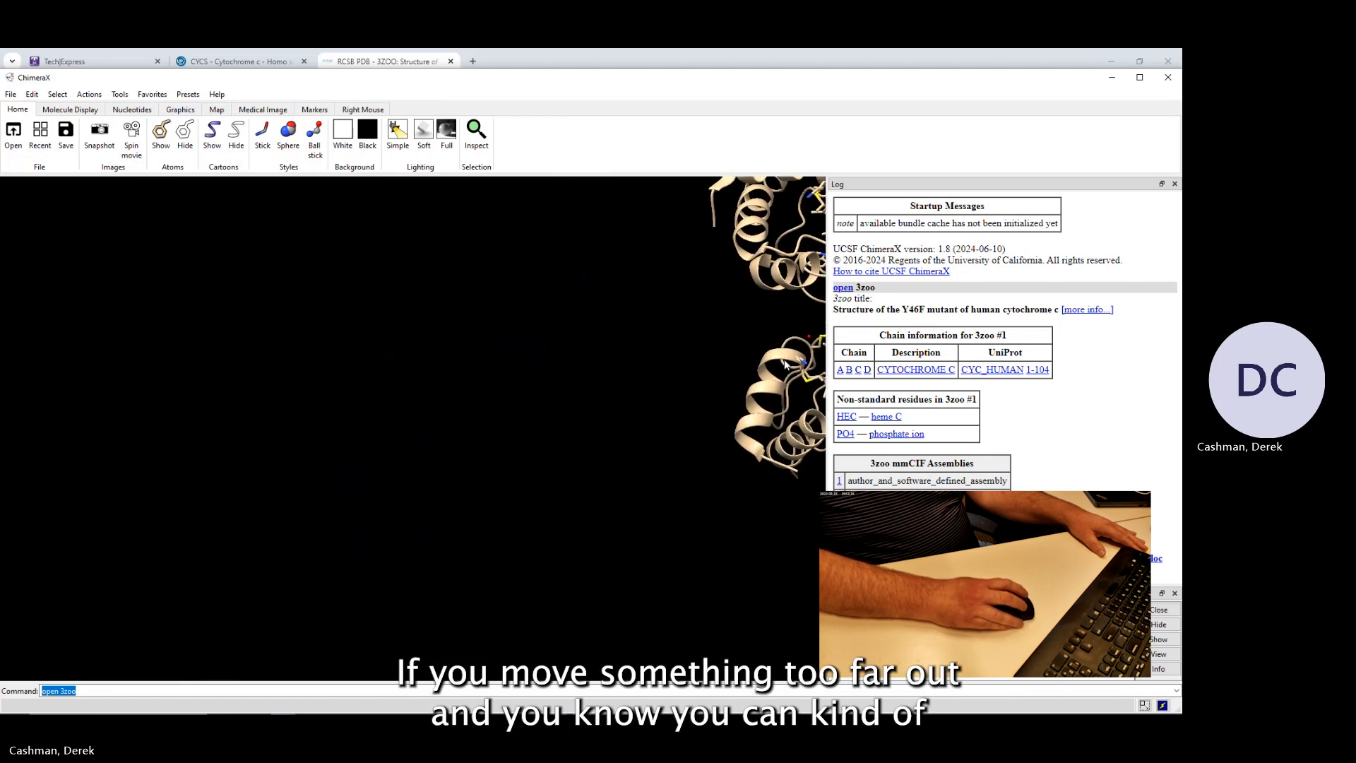
right_click_drag(824, 256, 306, 478)
left_click_drag(305, 477, 322, 341)
left_click_drag(351, 359, 375, 361)
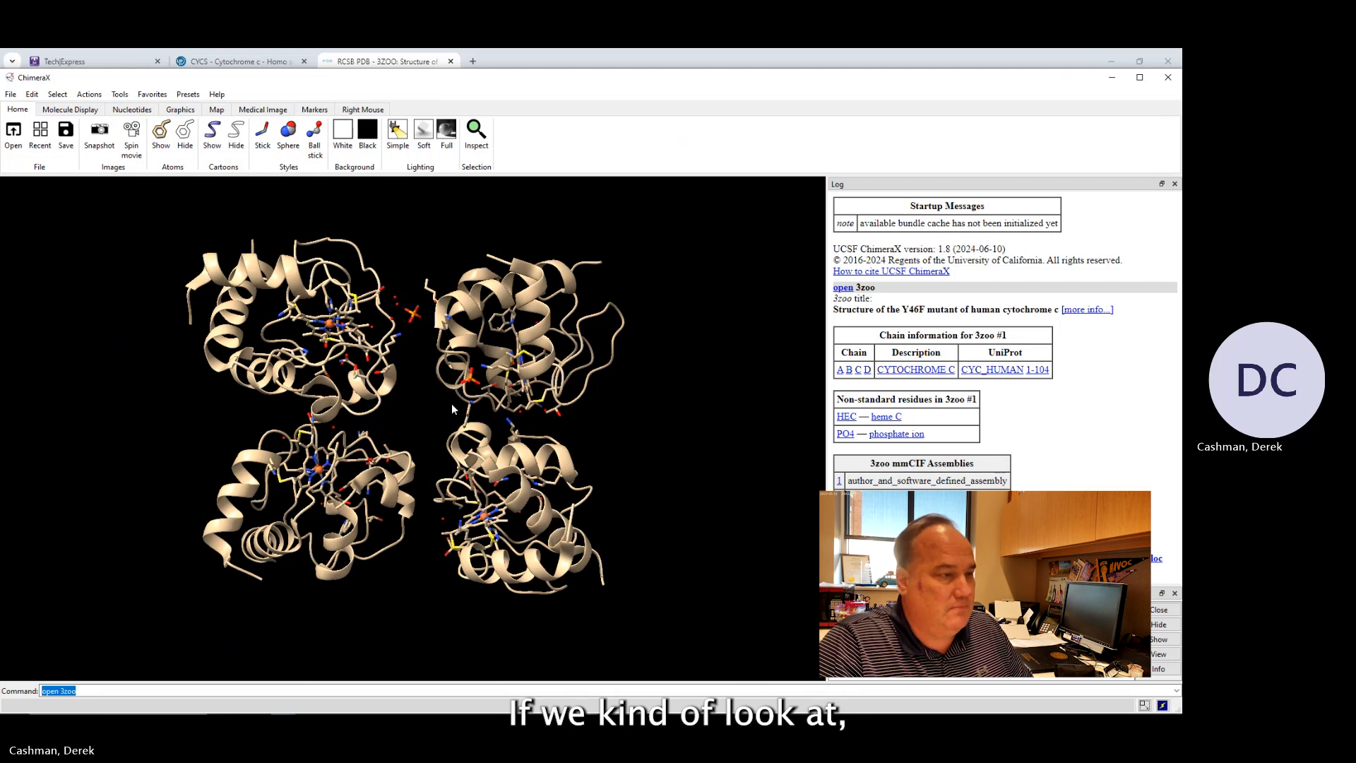
mouse_move(414, 373)
left_mouse_down()
mouse_move(402, 434)
mouse_move(419, 370)
mouse_move(397, 366)
left_mouse_up()
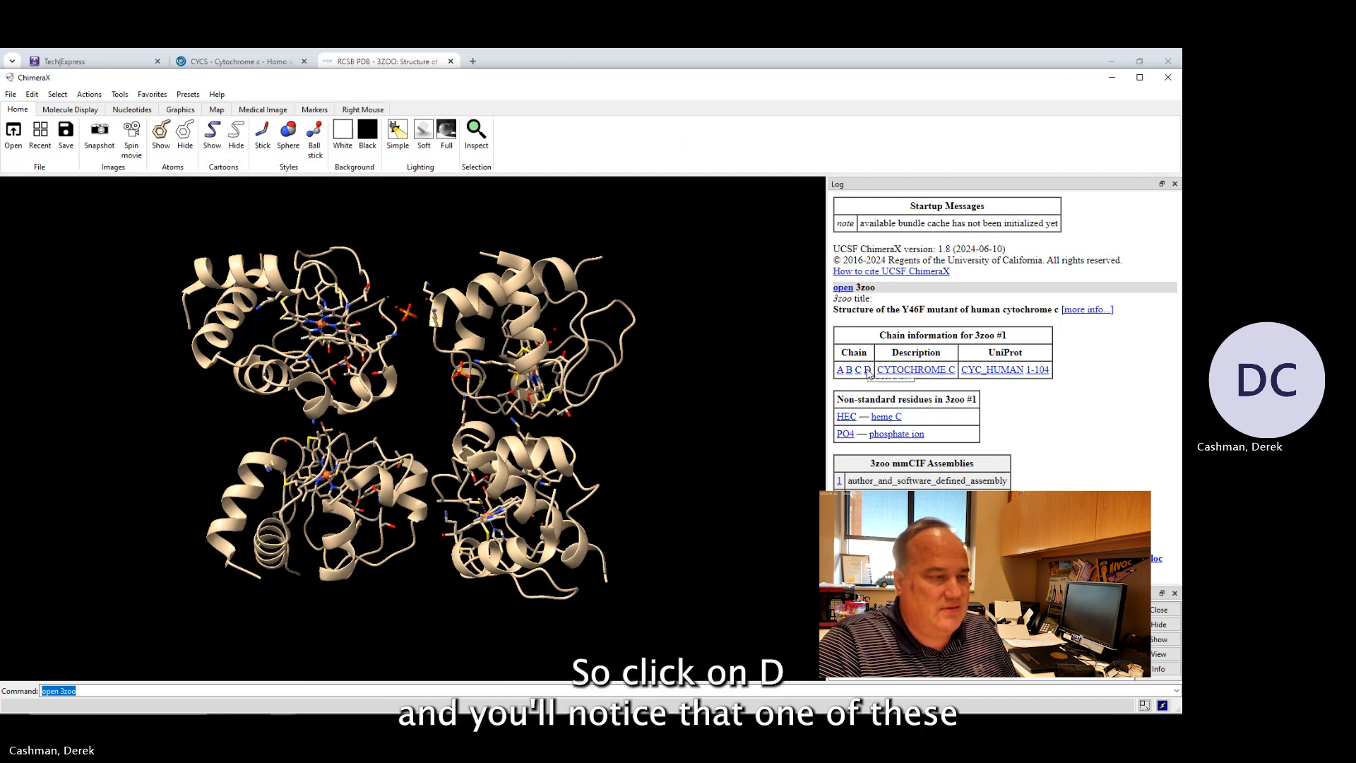
Select chain D and hide its atoms and cartoon.
left_click(867, 370)
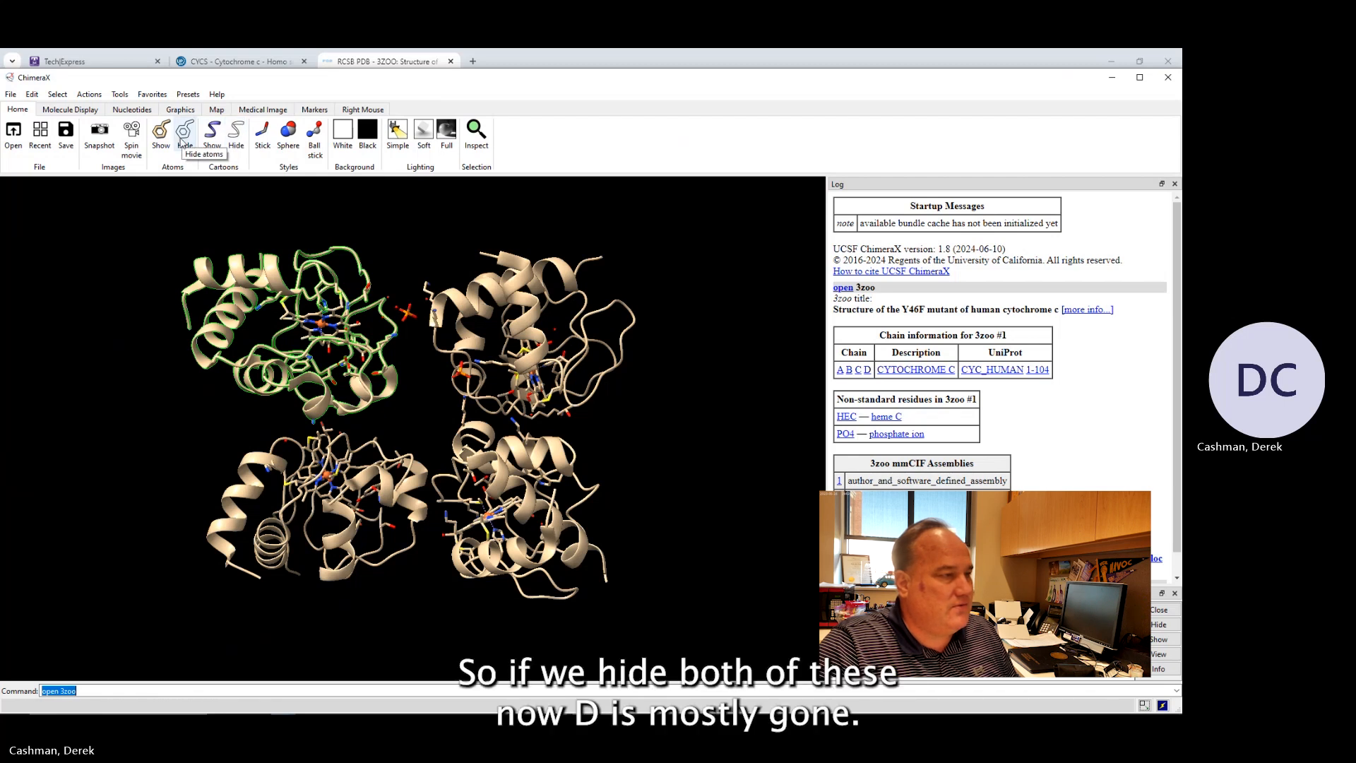
left_click(185, 134)
left_click(235, 134)
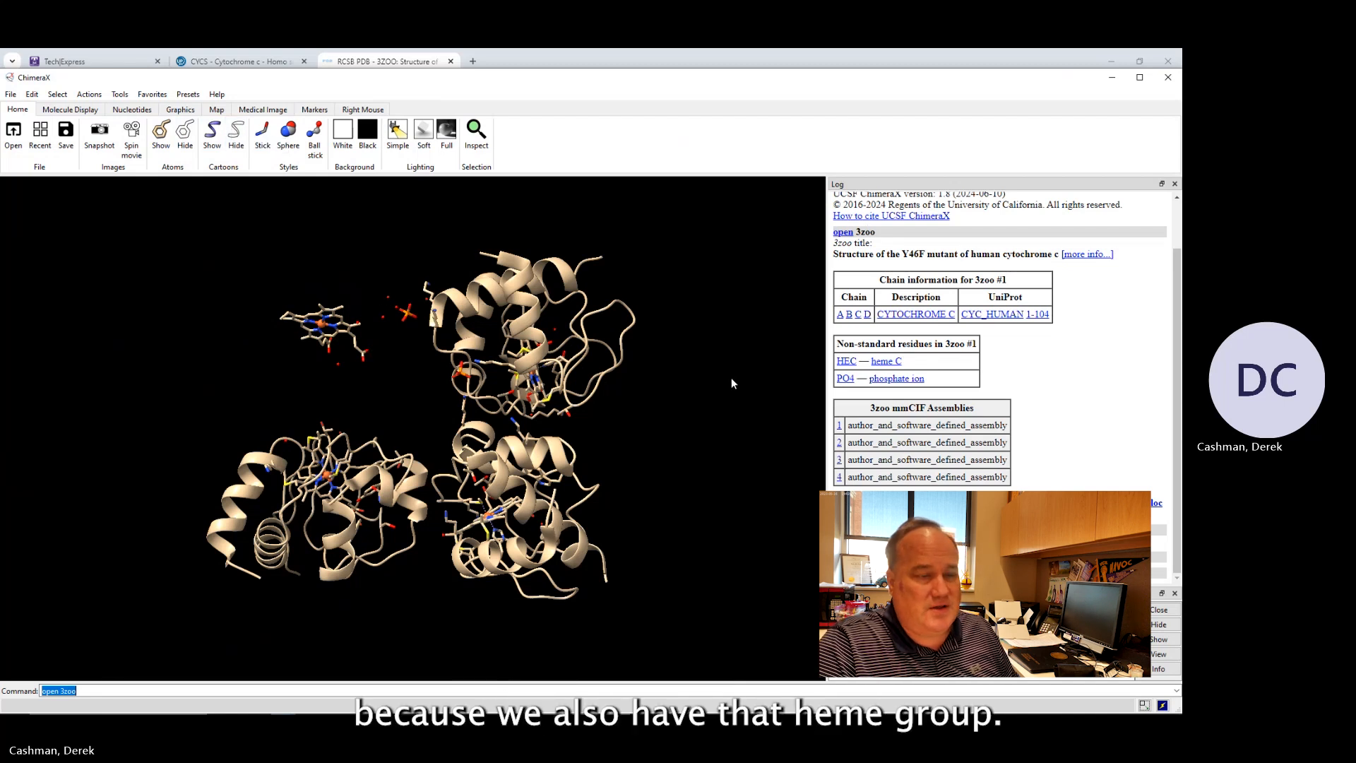
Select the HEC heme residues, then clear the selection.
left_click(847, 362)
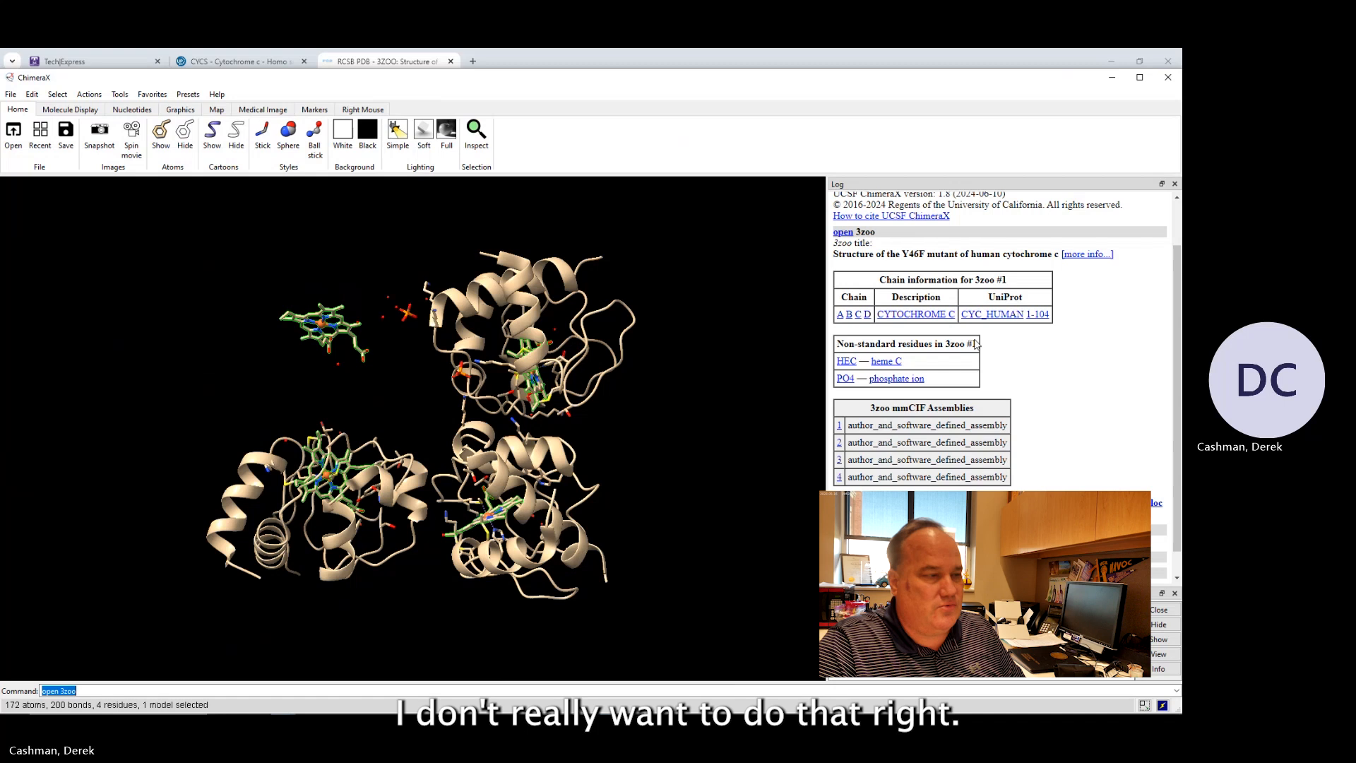
left_click(239, 296, "ctrl")
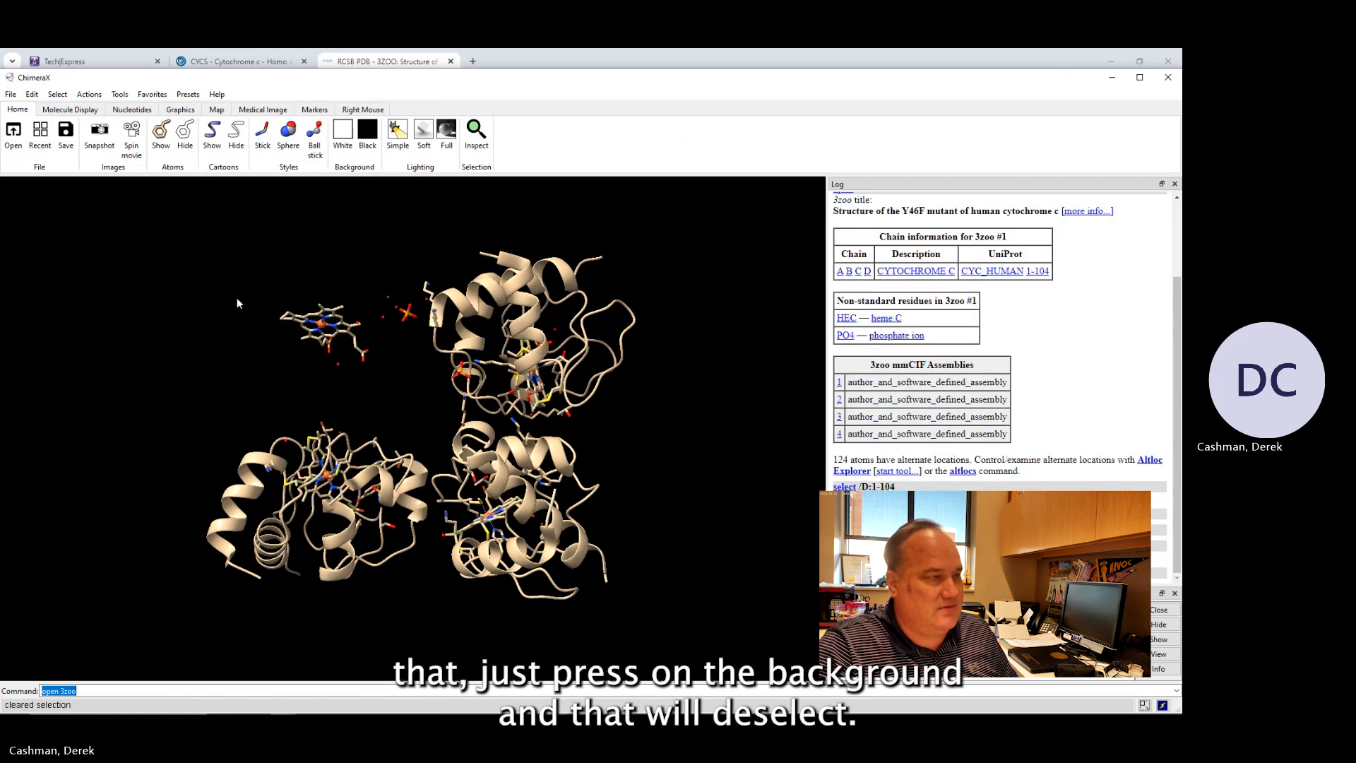
left_click(57, 94)
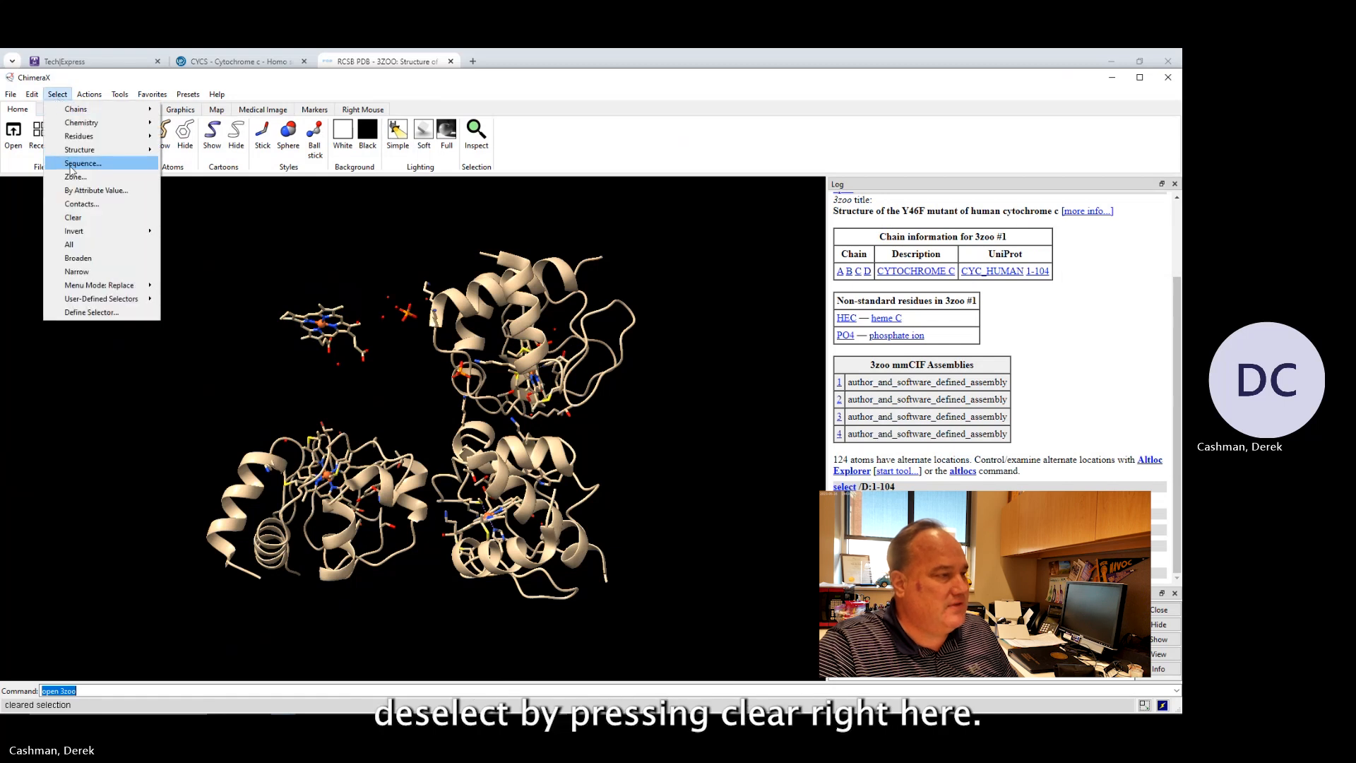
left_click(79, 222)
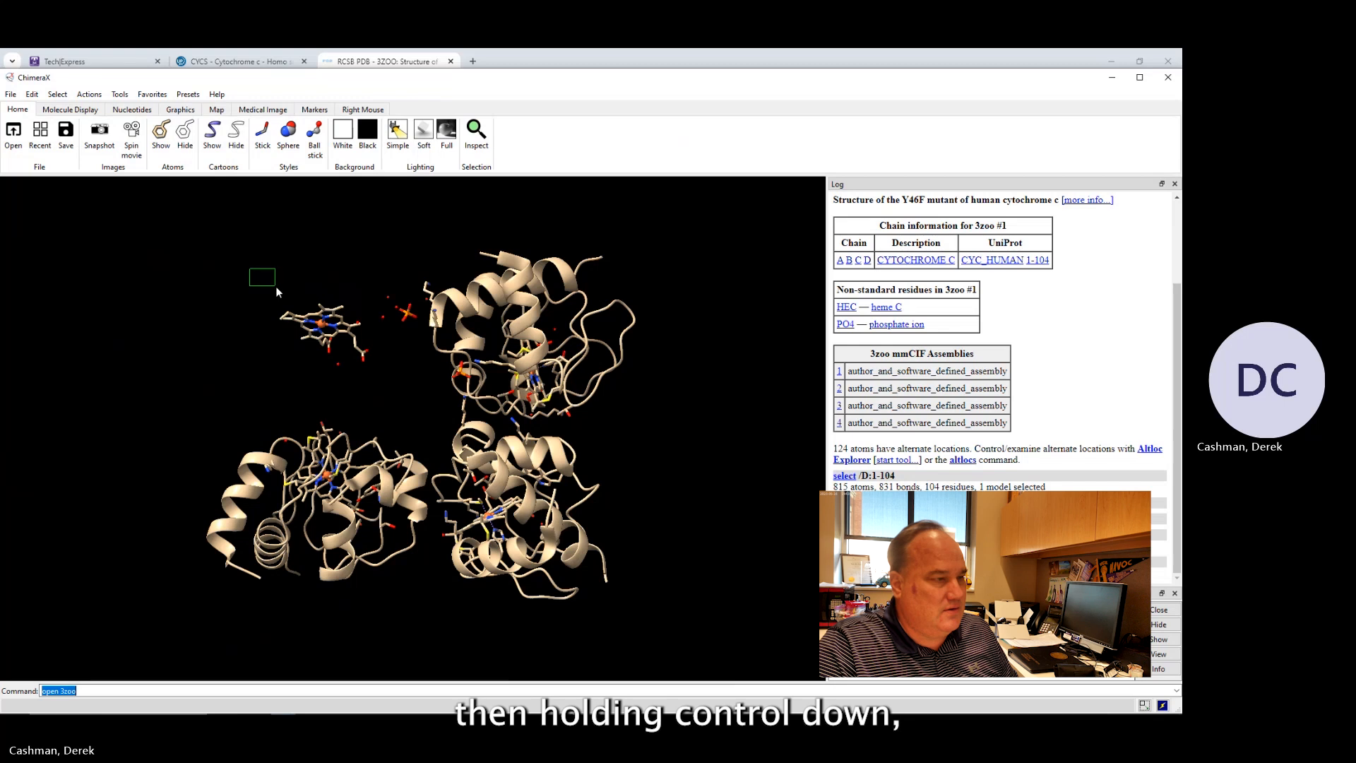
Select the leftover heme group beside the removed chain D and hide its atoms.
left_click_drag(276, 291, 378, 375, "ctrl")
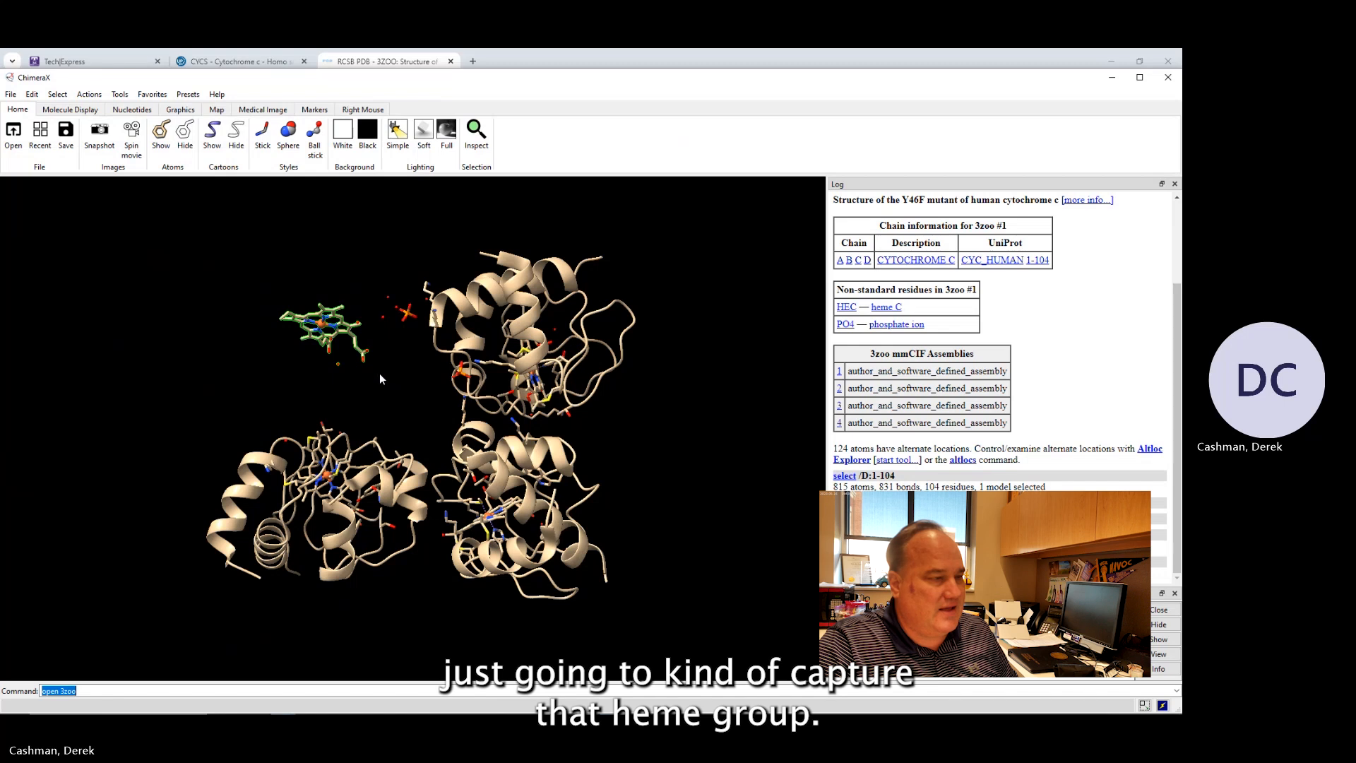
left_click(185, 134)
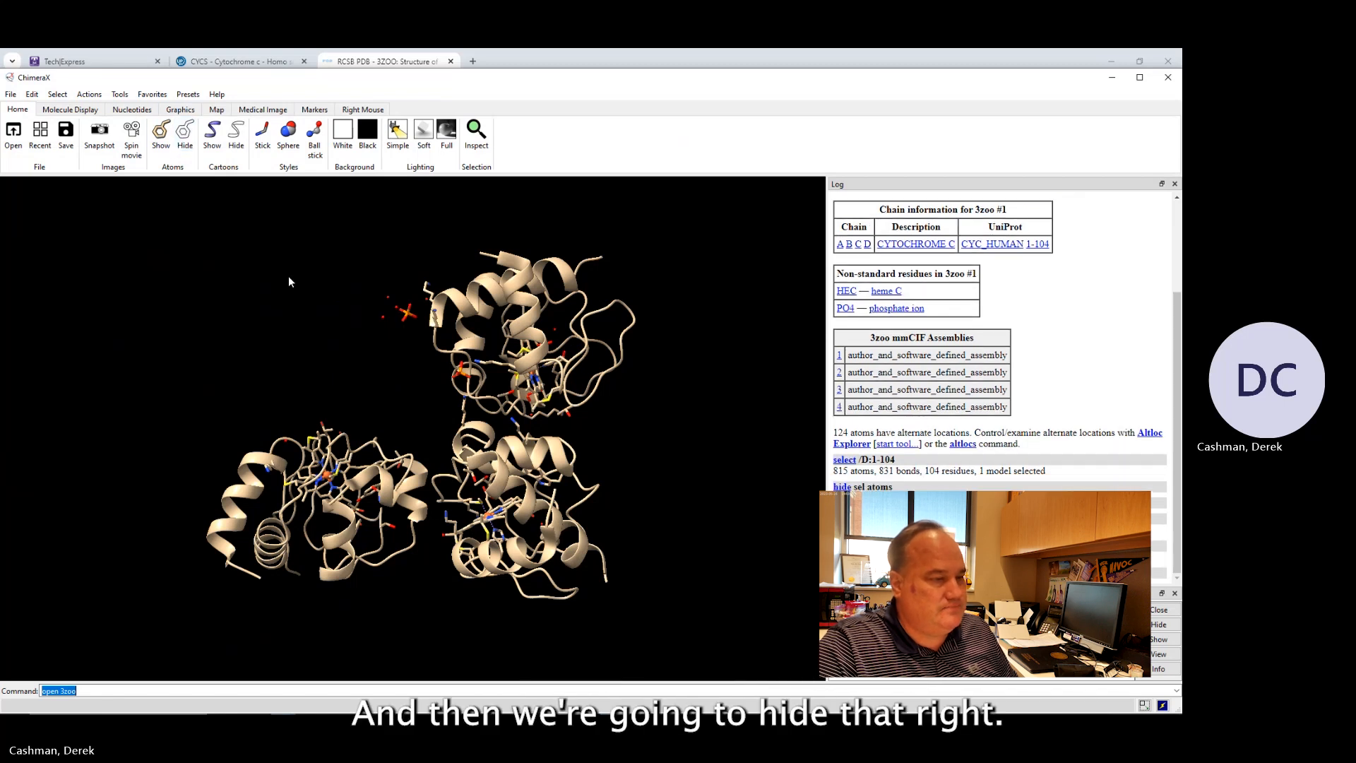
Select chain C, hide its cartoon and atoms, and hide the atoms of its heme group too.
left_click(858, 244)
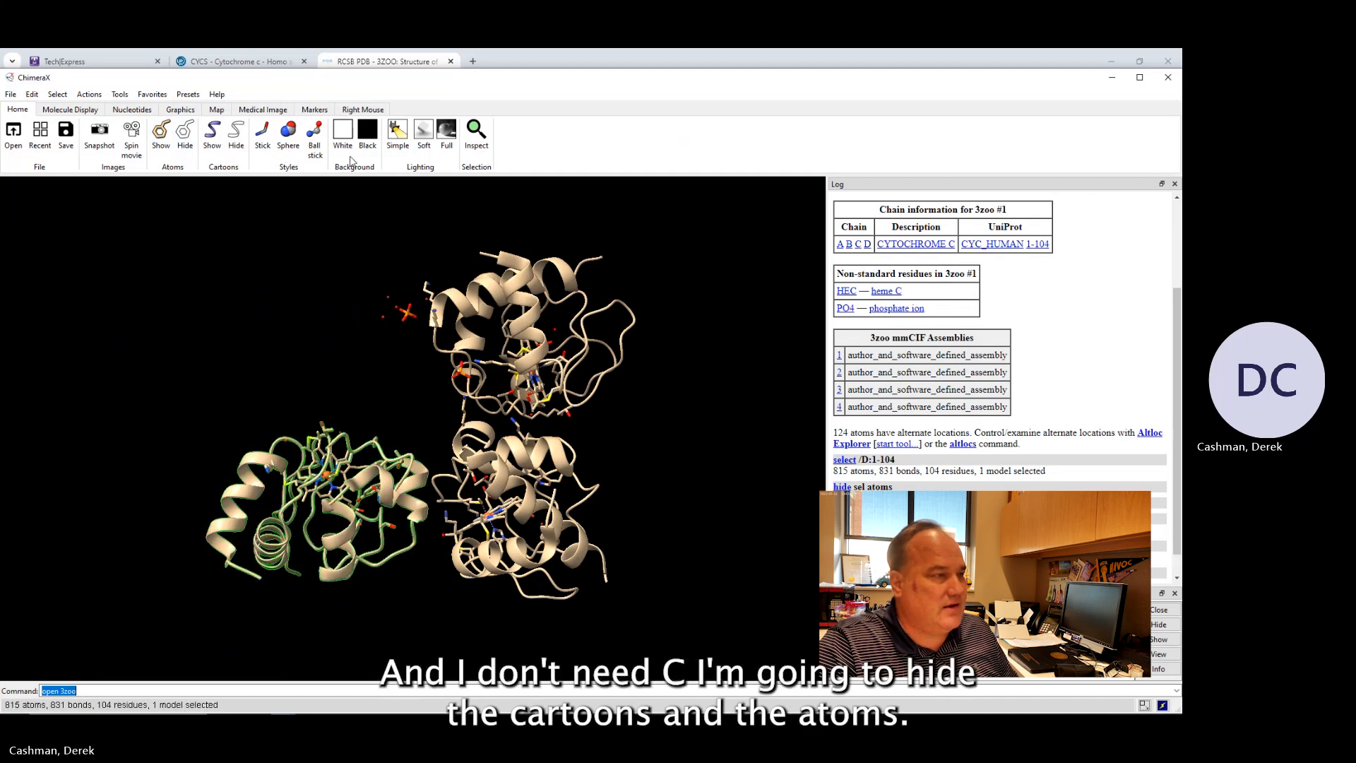
left_click(229, 139)
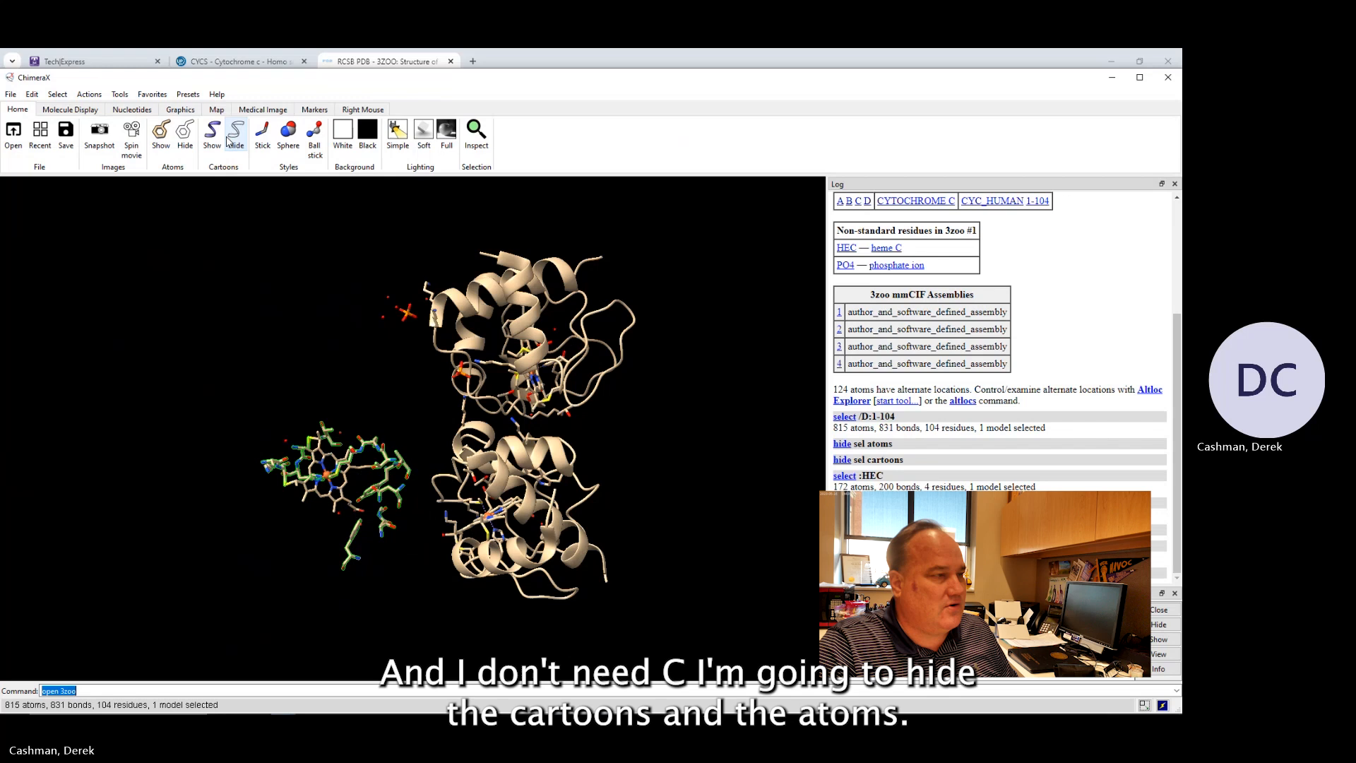
left_click(183, 134)
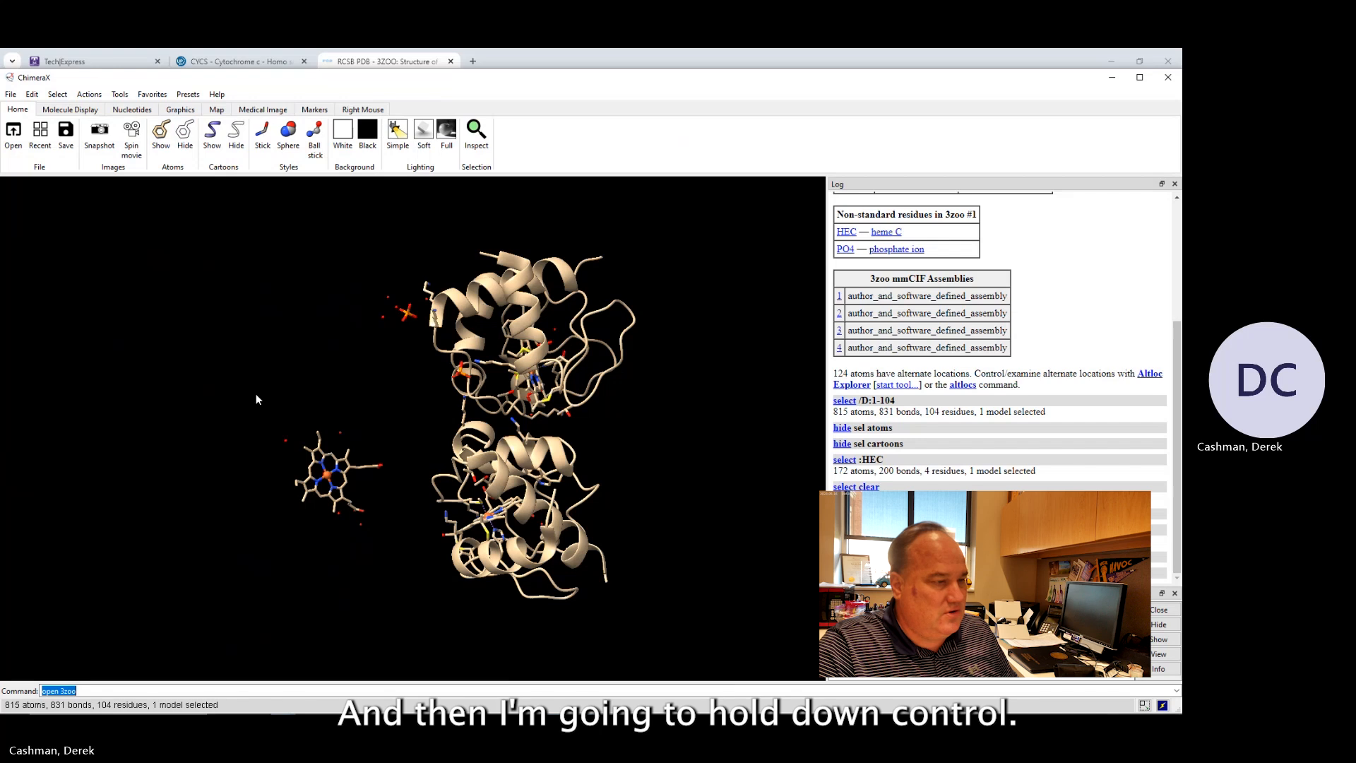
left_click_drag(256, 393, 403, 562, "ctrl")
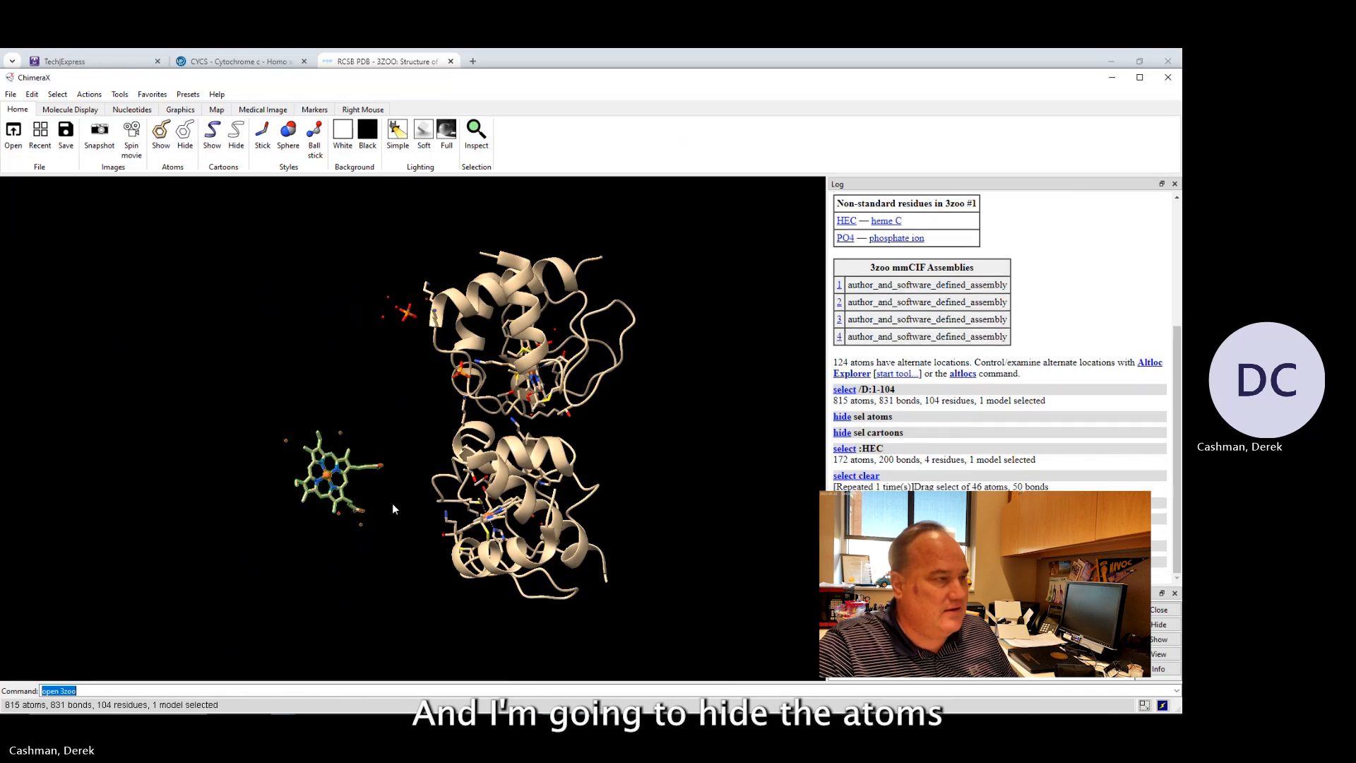
left_click(185, 138)
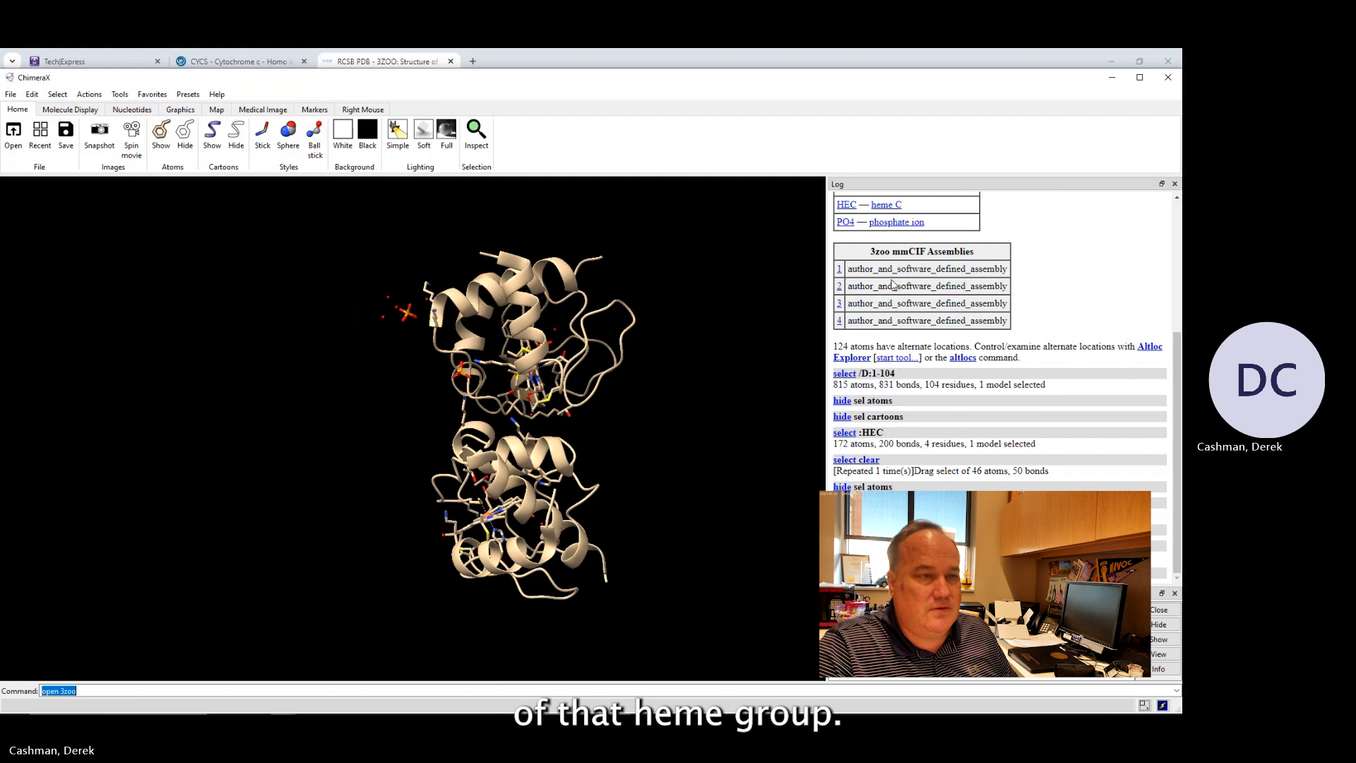
Select chain B, hide its atoms and cartoon, and hide the atoms of its heme group.
scroll(883, 276, "up", 3)
scroll(883, 275, "down", 3)
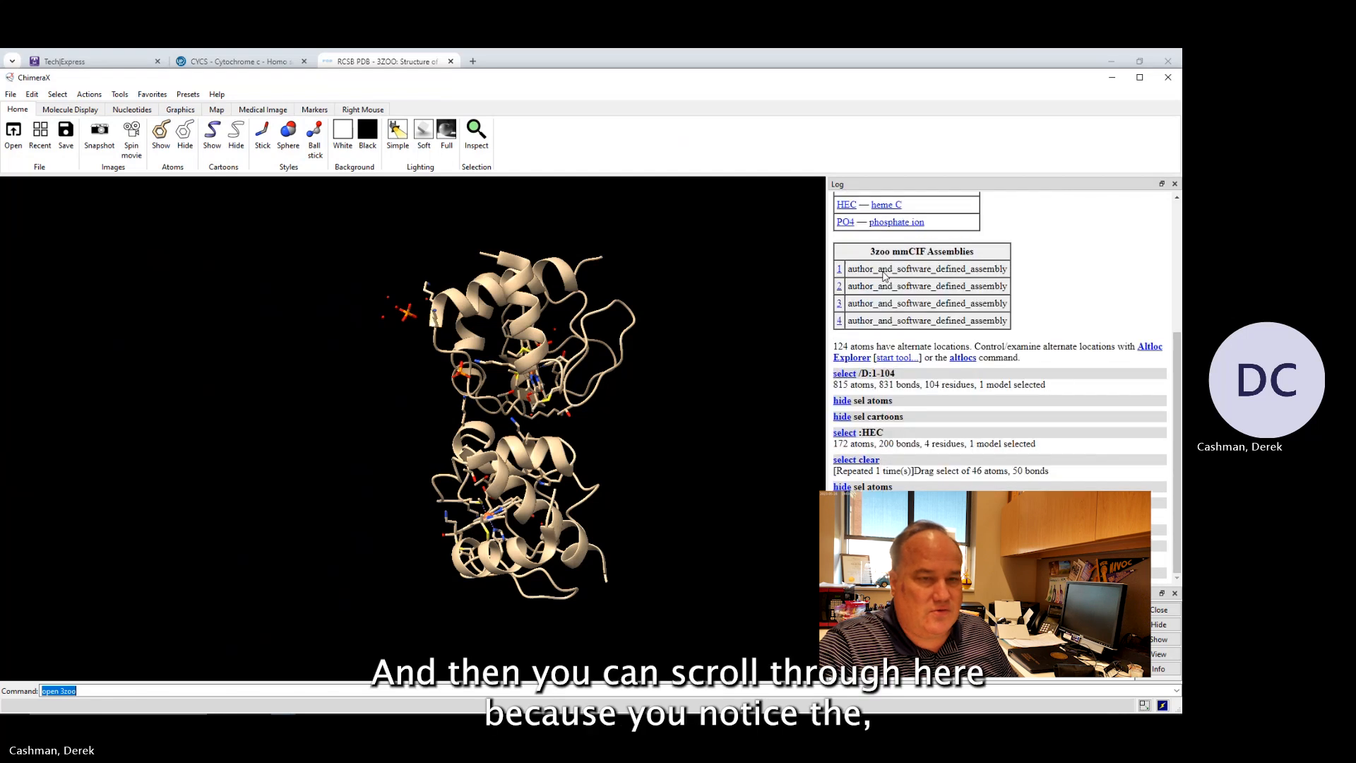
scroll(883, 276, "up", 2)
scroll(883, 275, "down", 2)
scroll(883, 276, "up", 2)
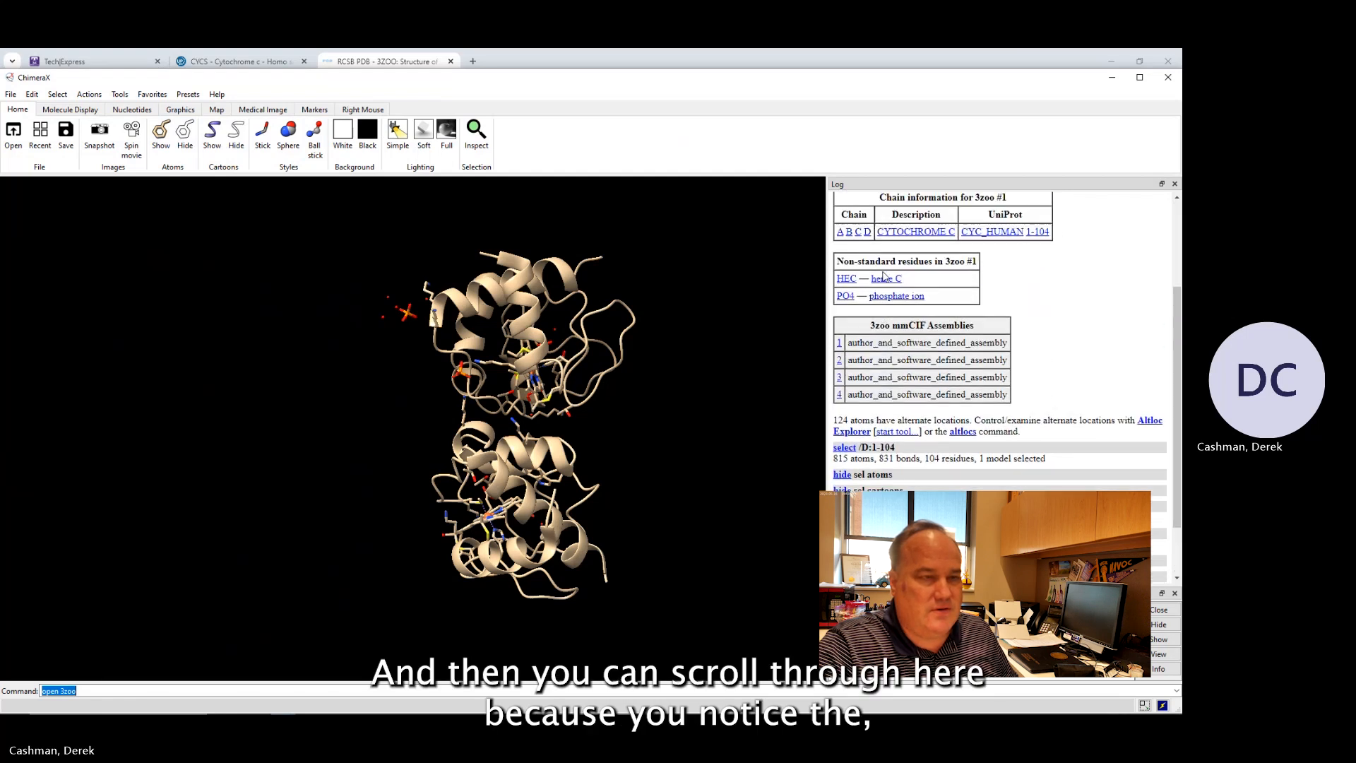
scroll(876, 229, "up", 1)
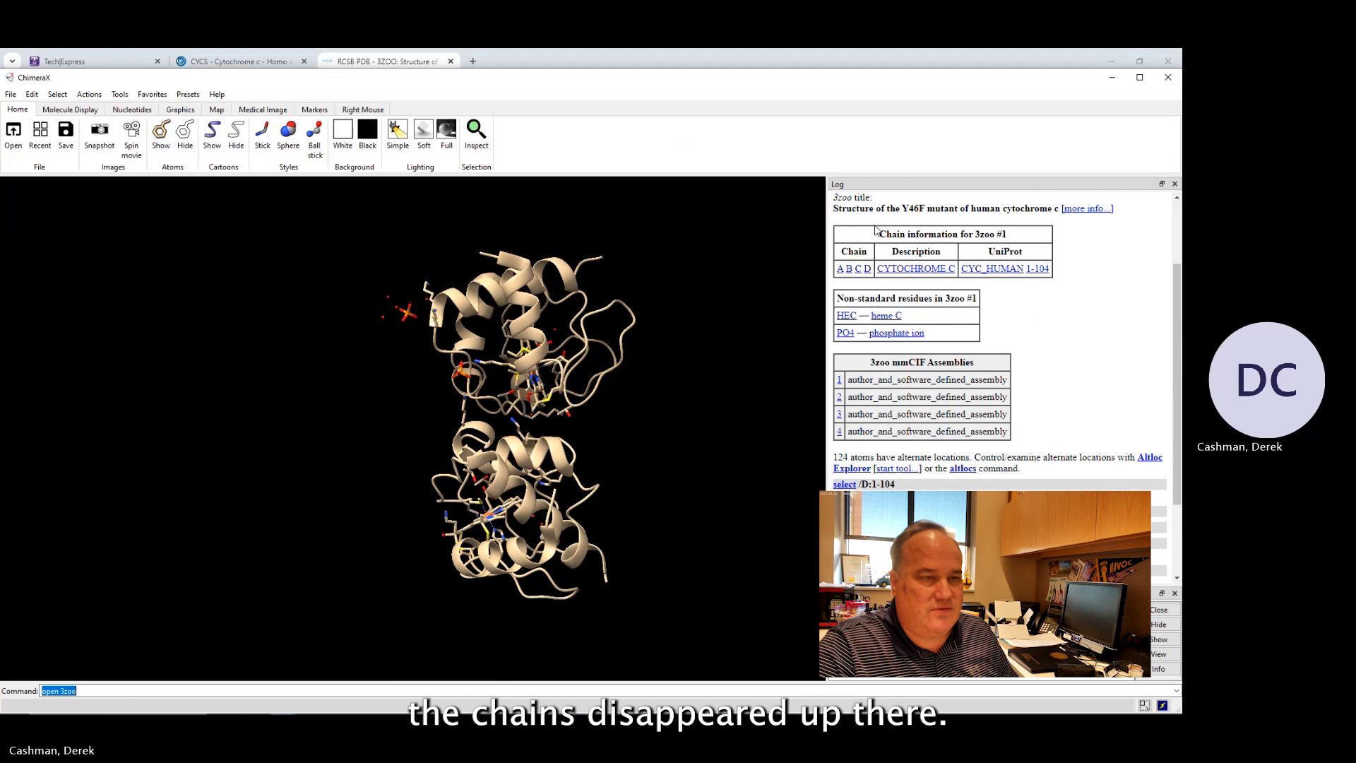
left_click(850, 269)
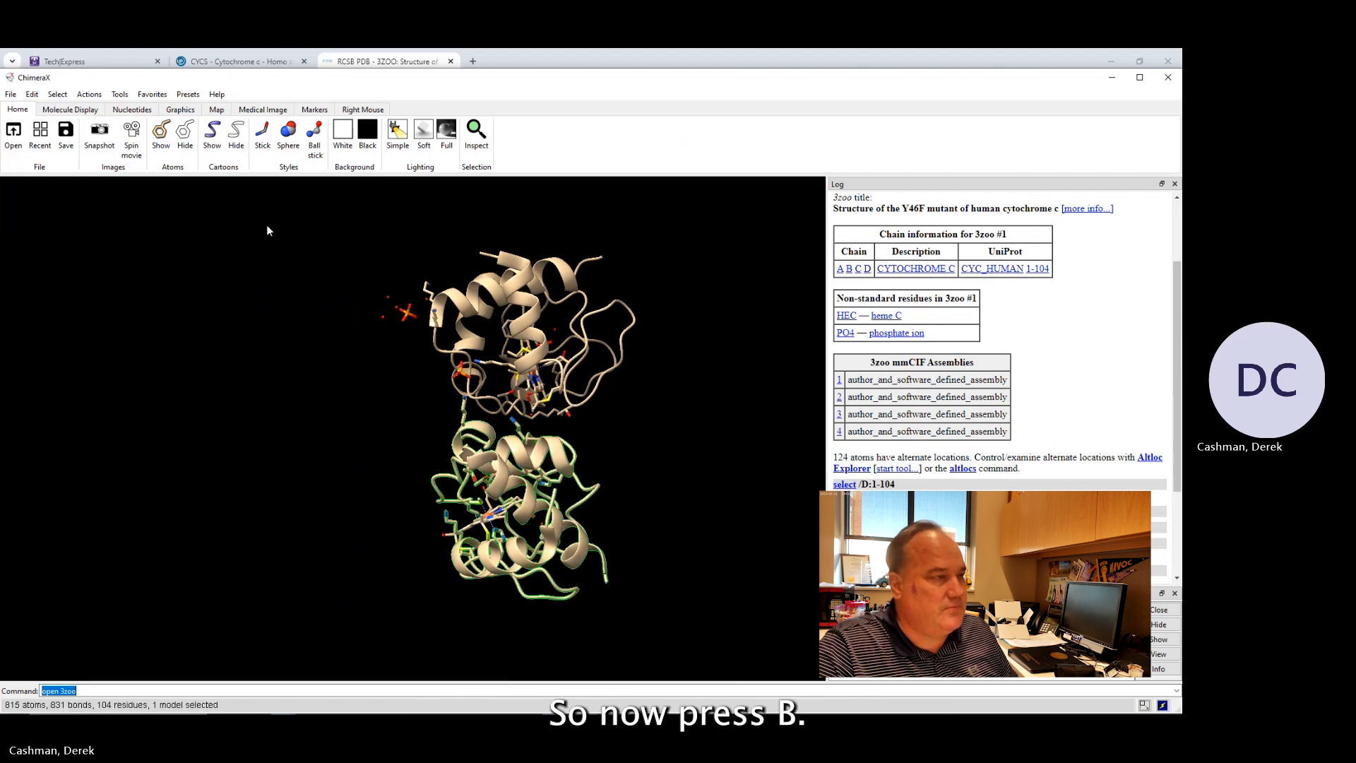
left_click(185, 136)
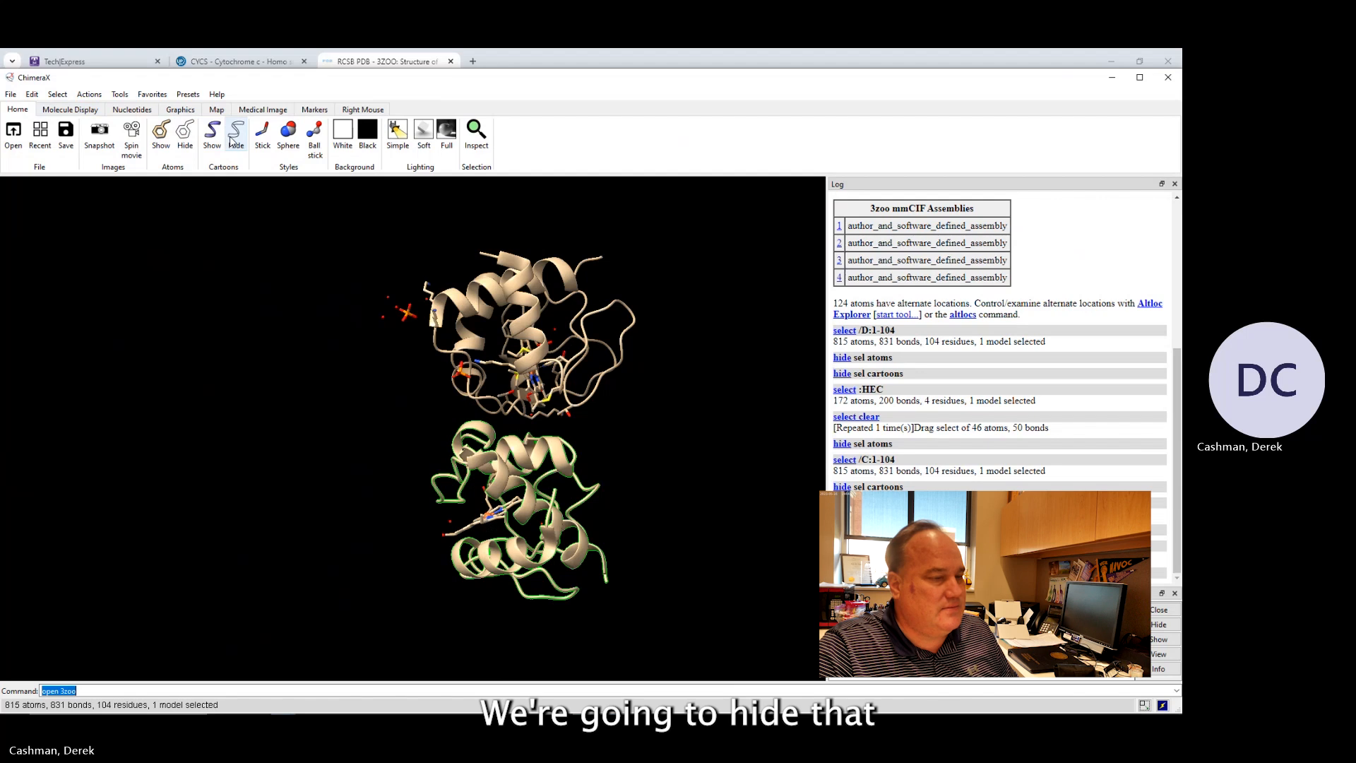
left_click(233, 138)
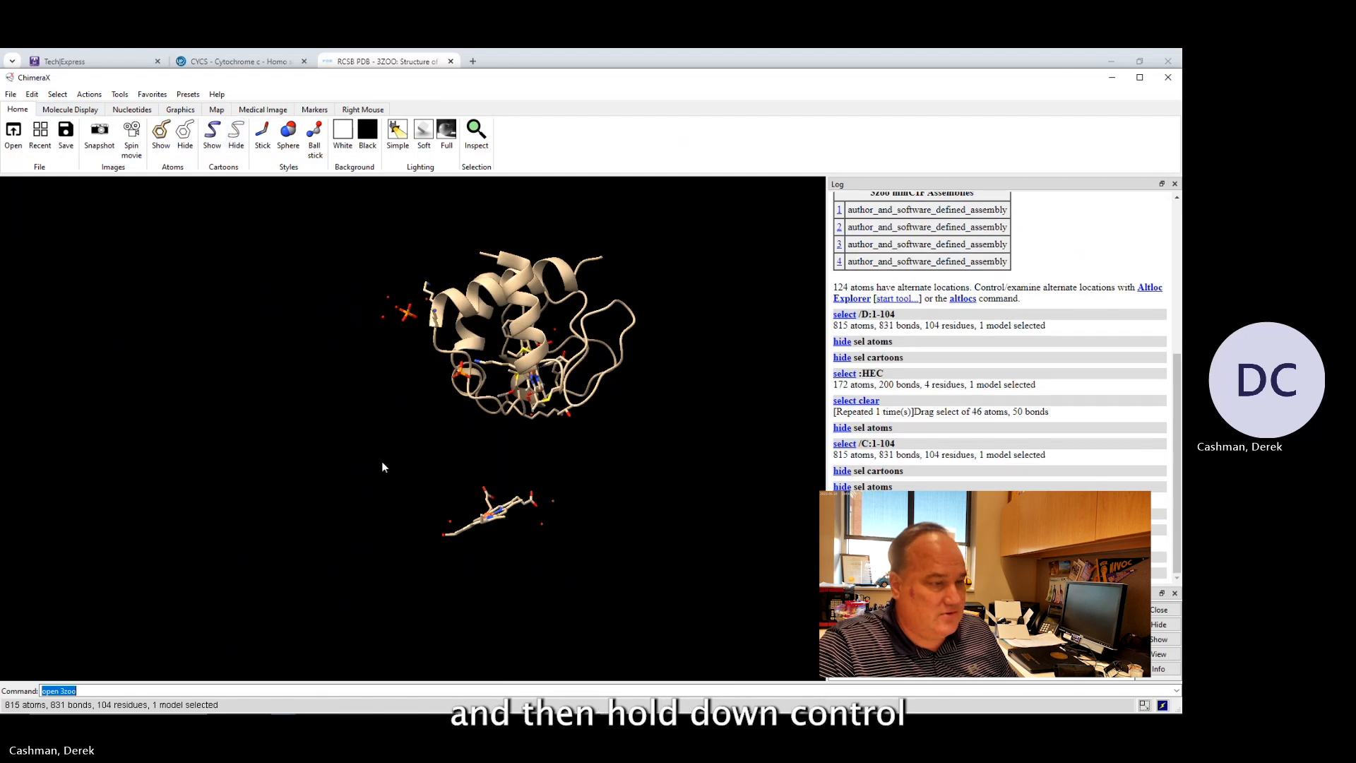
left_click_drag(396, 443, 606, 576, "ctrl")
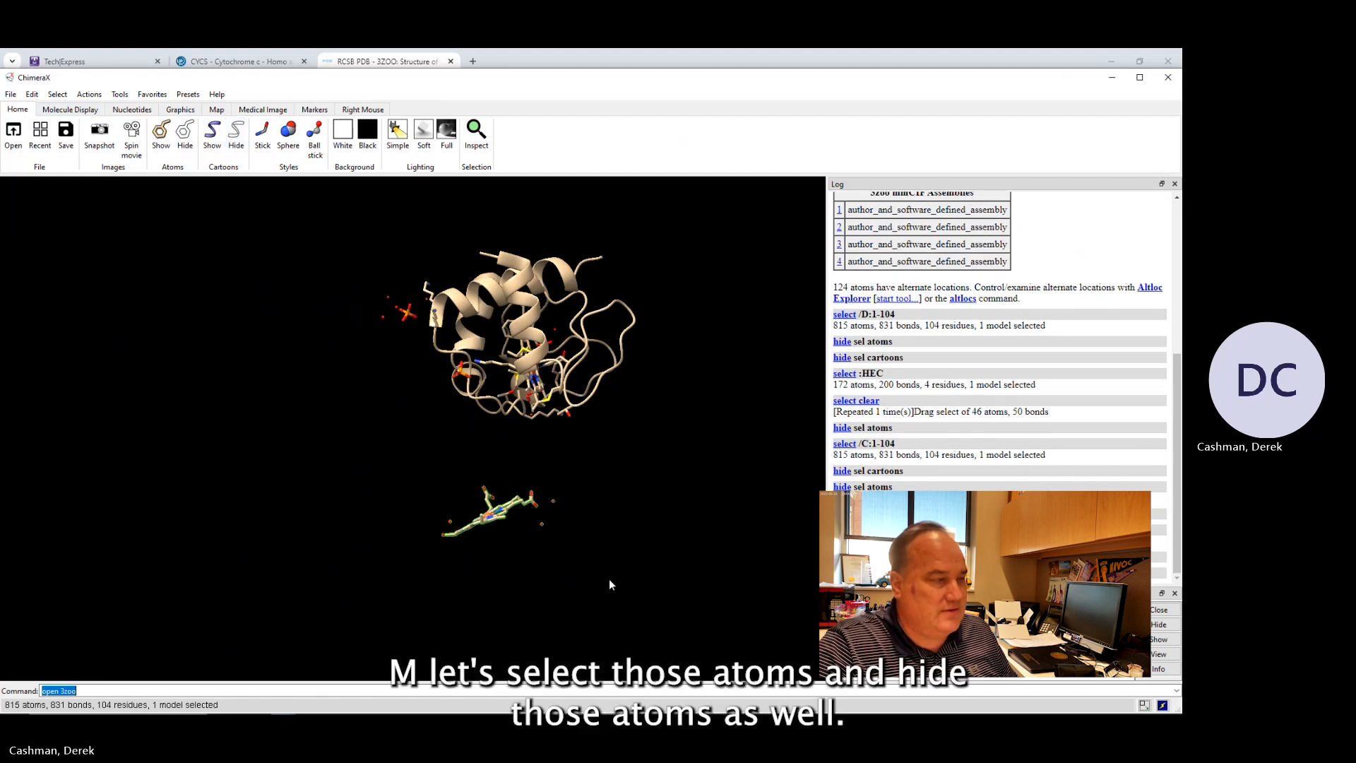
left_click(184, 135)
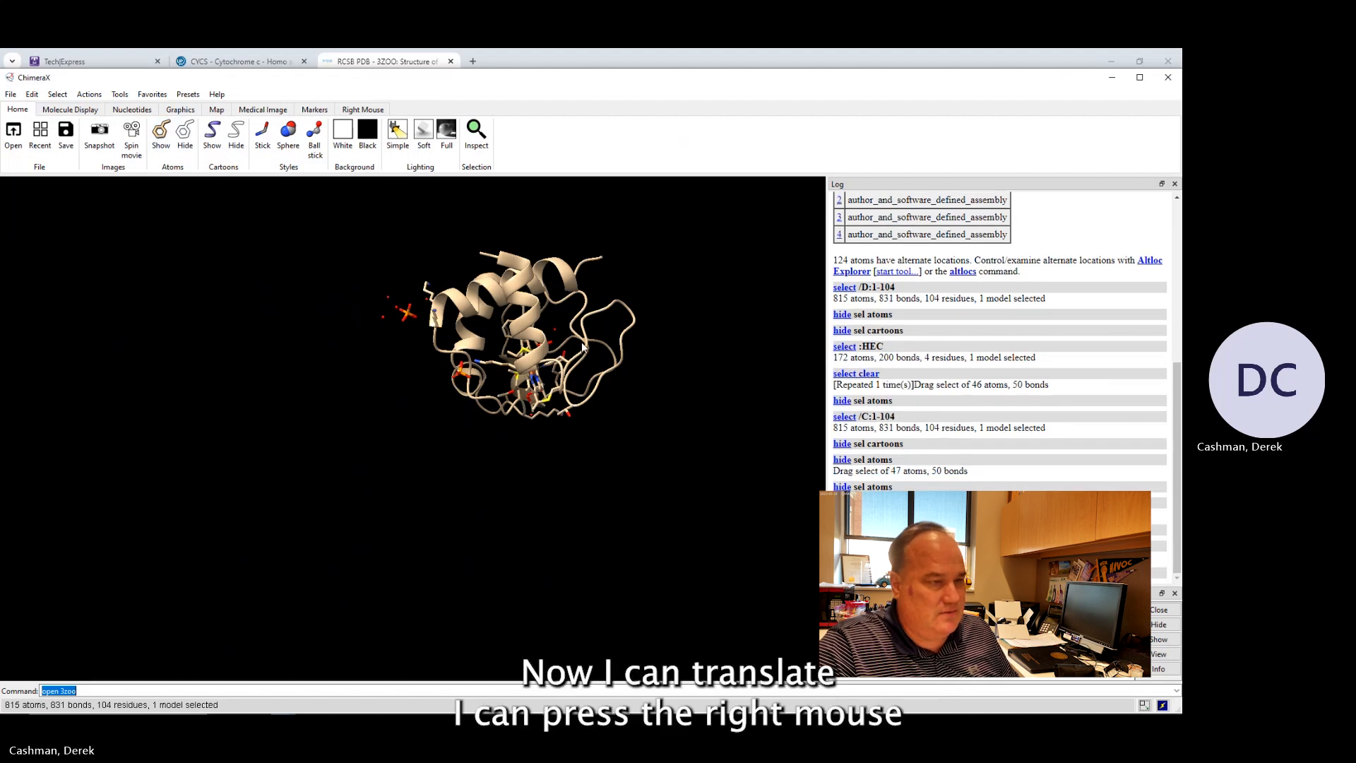
Select the PO4 phosphate residues and hide their atoms.
right_click_drag(590, 336, 457, 440)
scroll(464, 433, "up", 5)
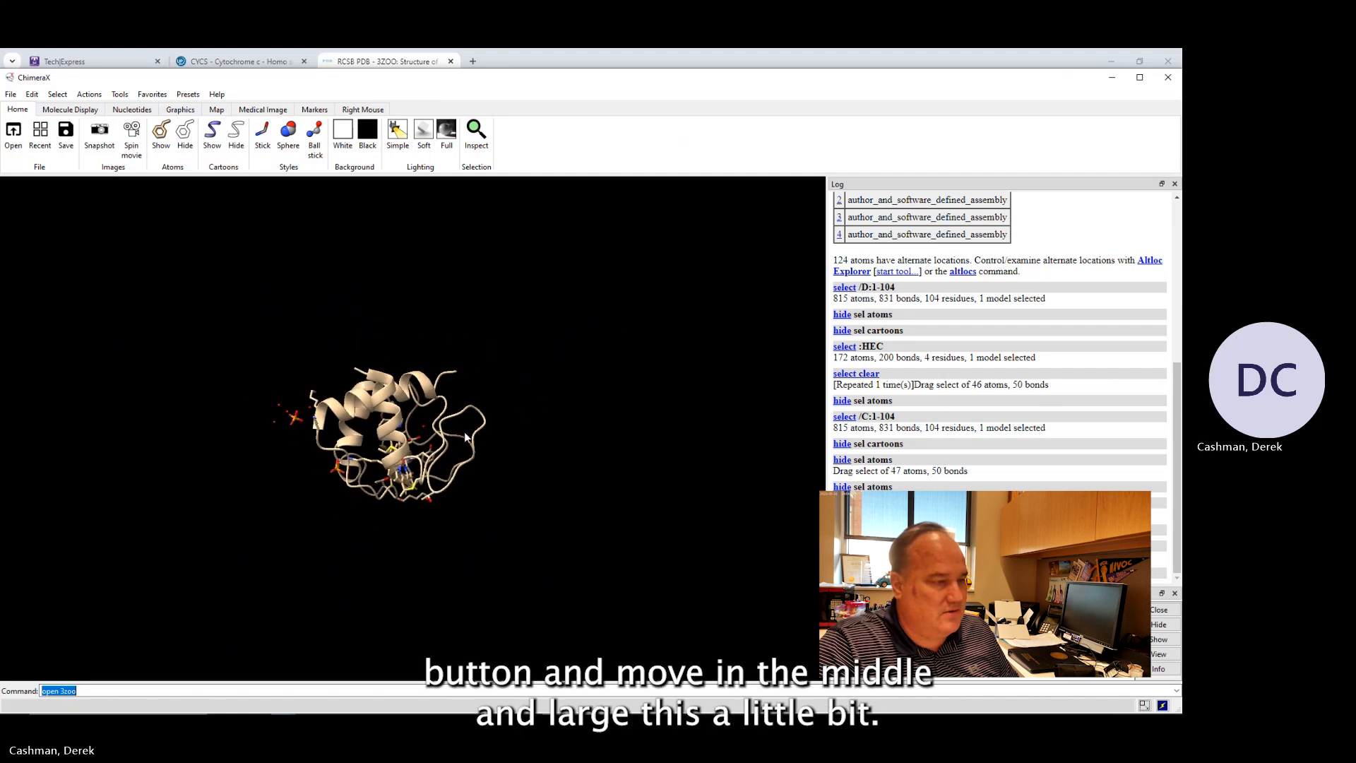
left_click_drag(392, 488, 476, 403)
left_click_drag(456, 495, 401, 446)
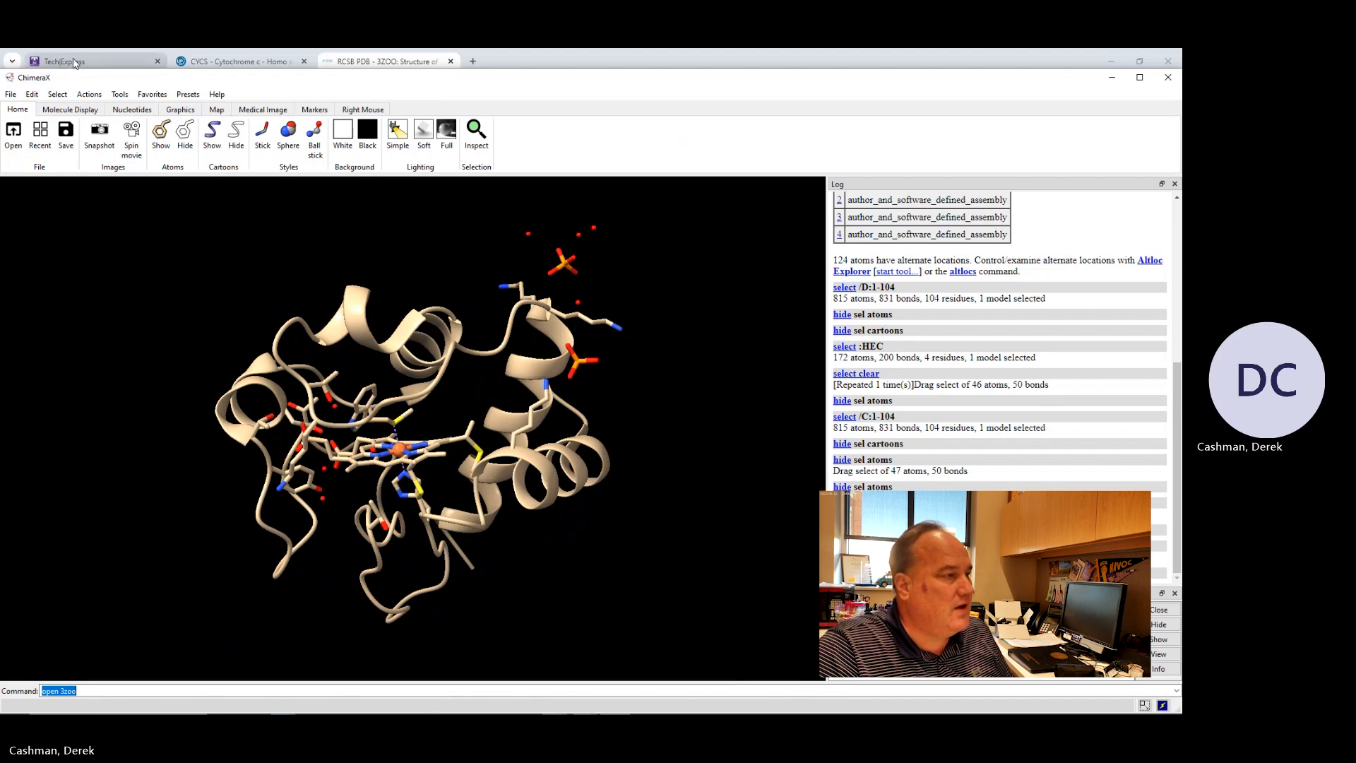
left_click(57, 96)
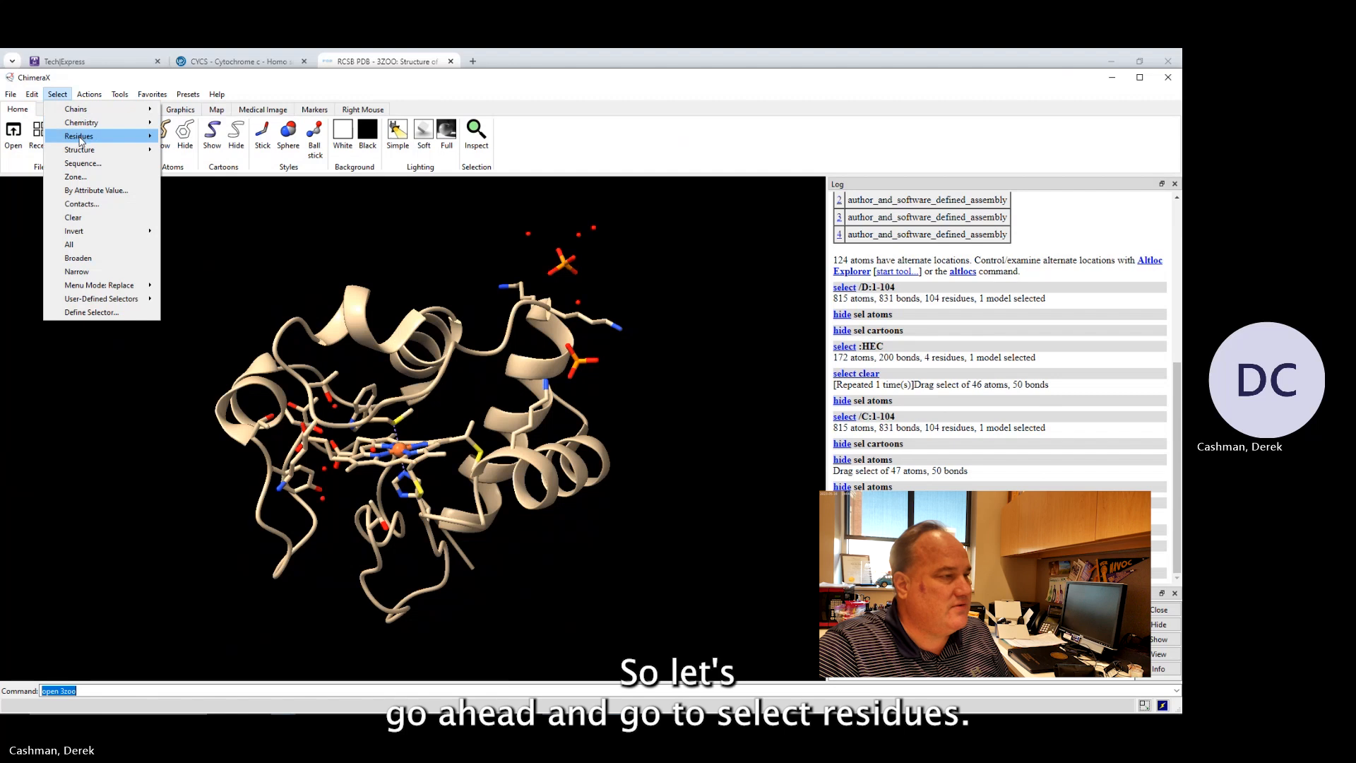
mouse_move(81, 136)
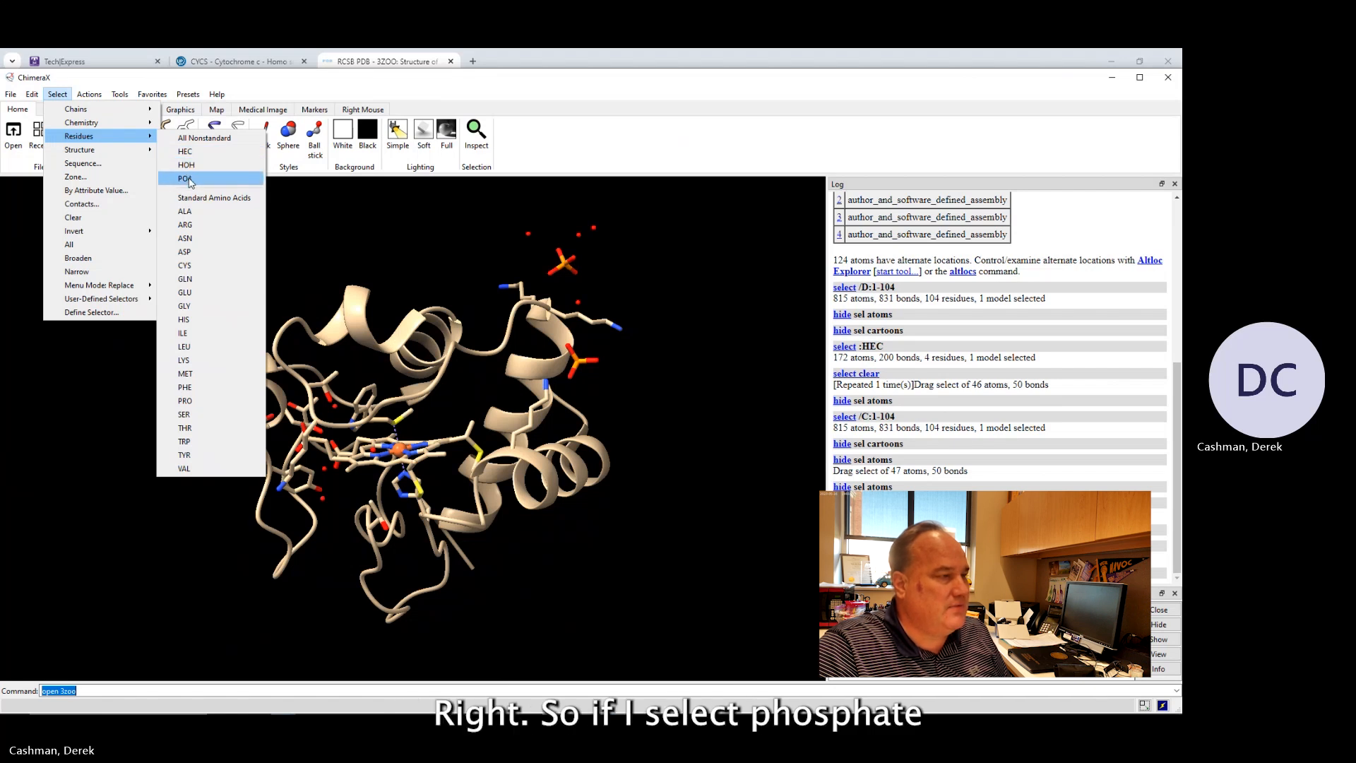
left_click(188, 179)
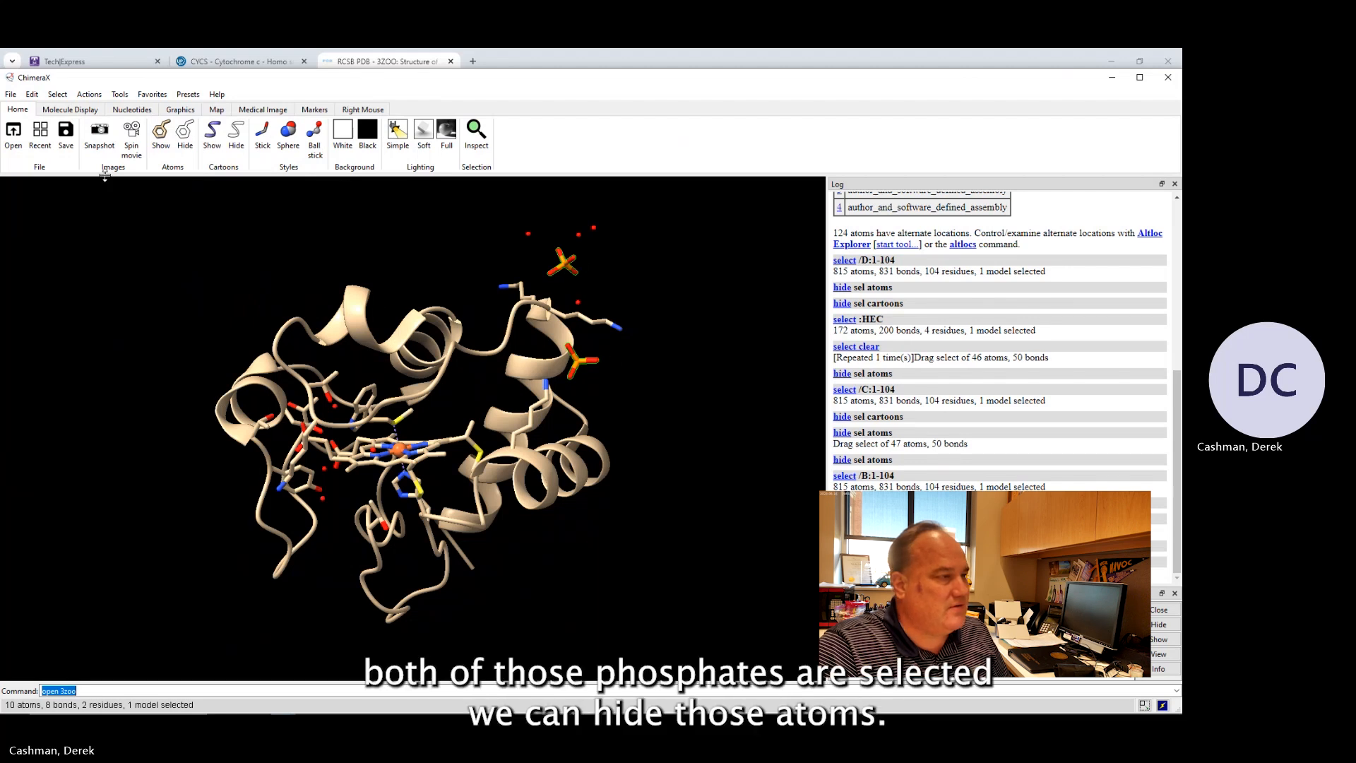
left_click(184, 140)
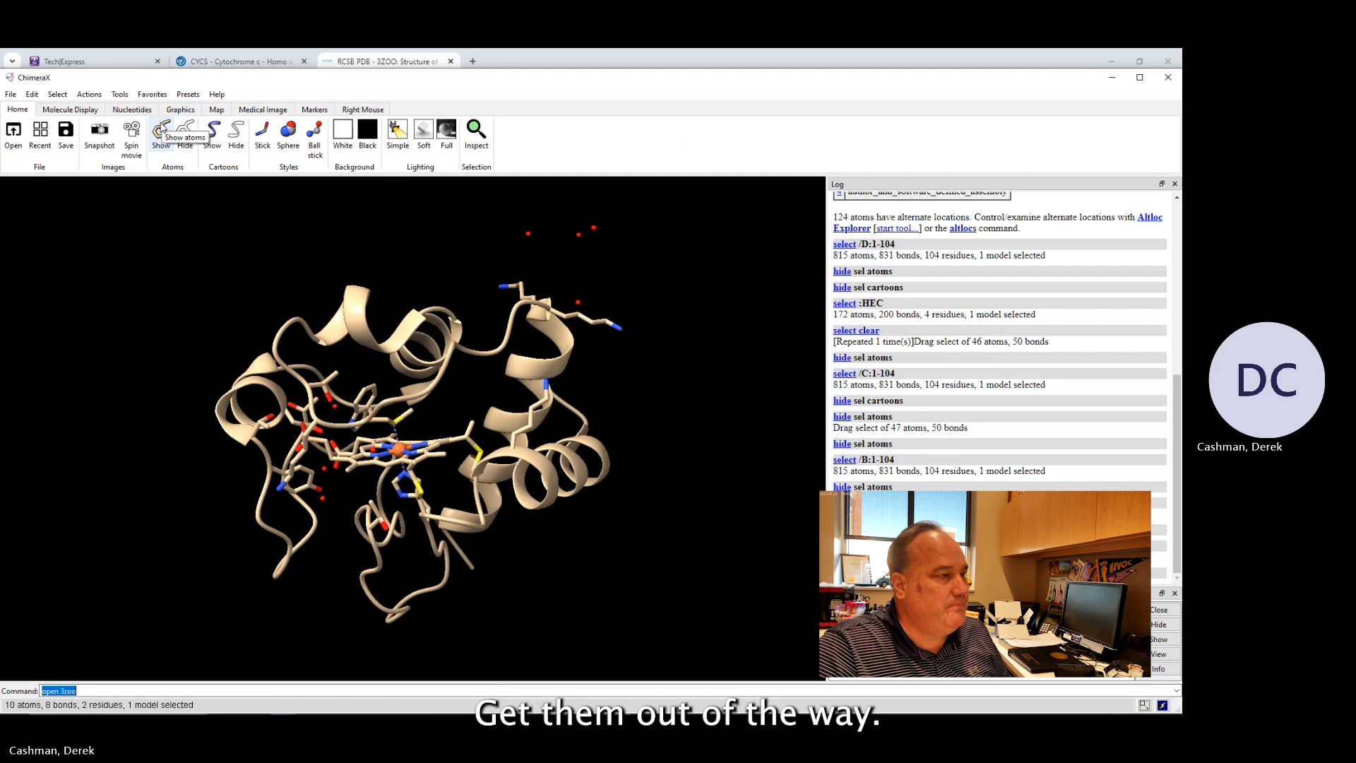
Select the HOH water residues of the model.
left_click(58, 95)
mouse_move(78, 113)
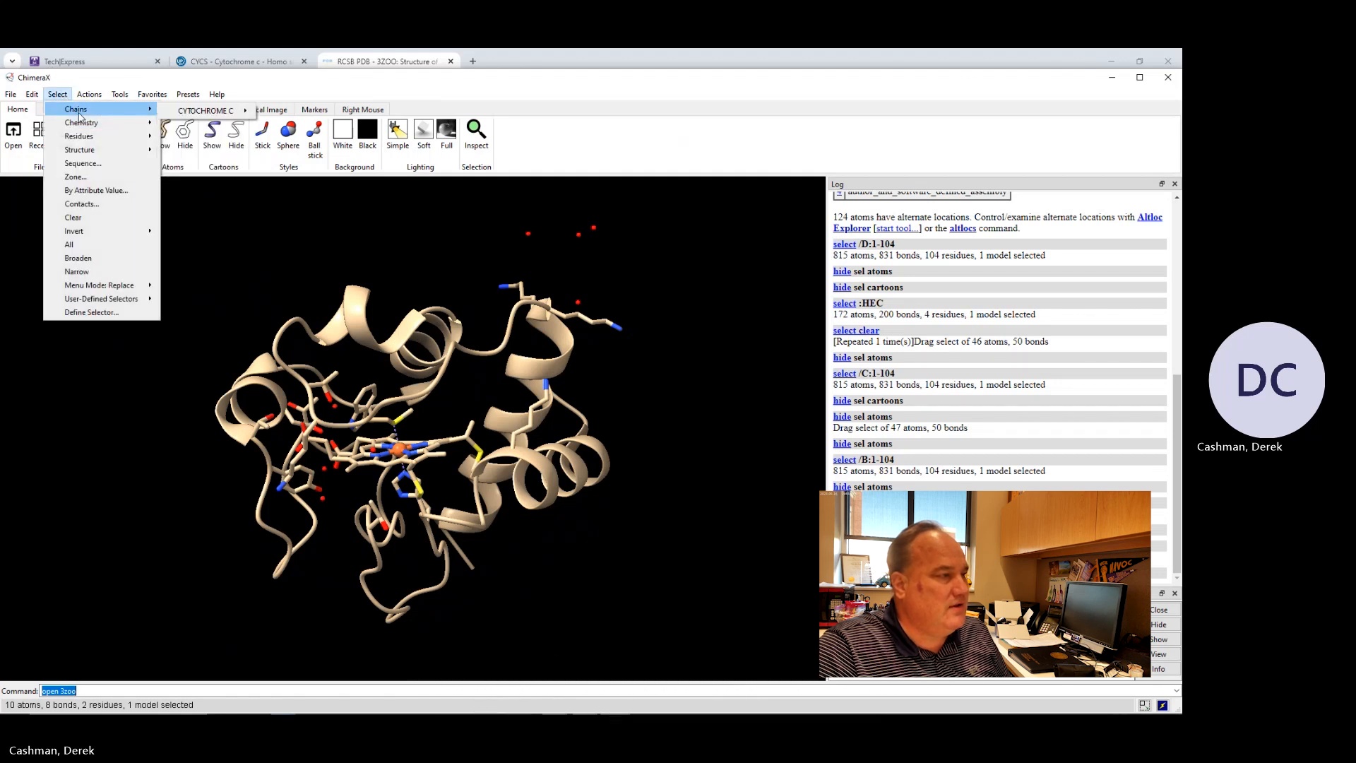
mouse_move(80, 136)
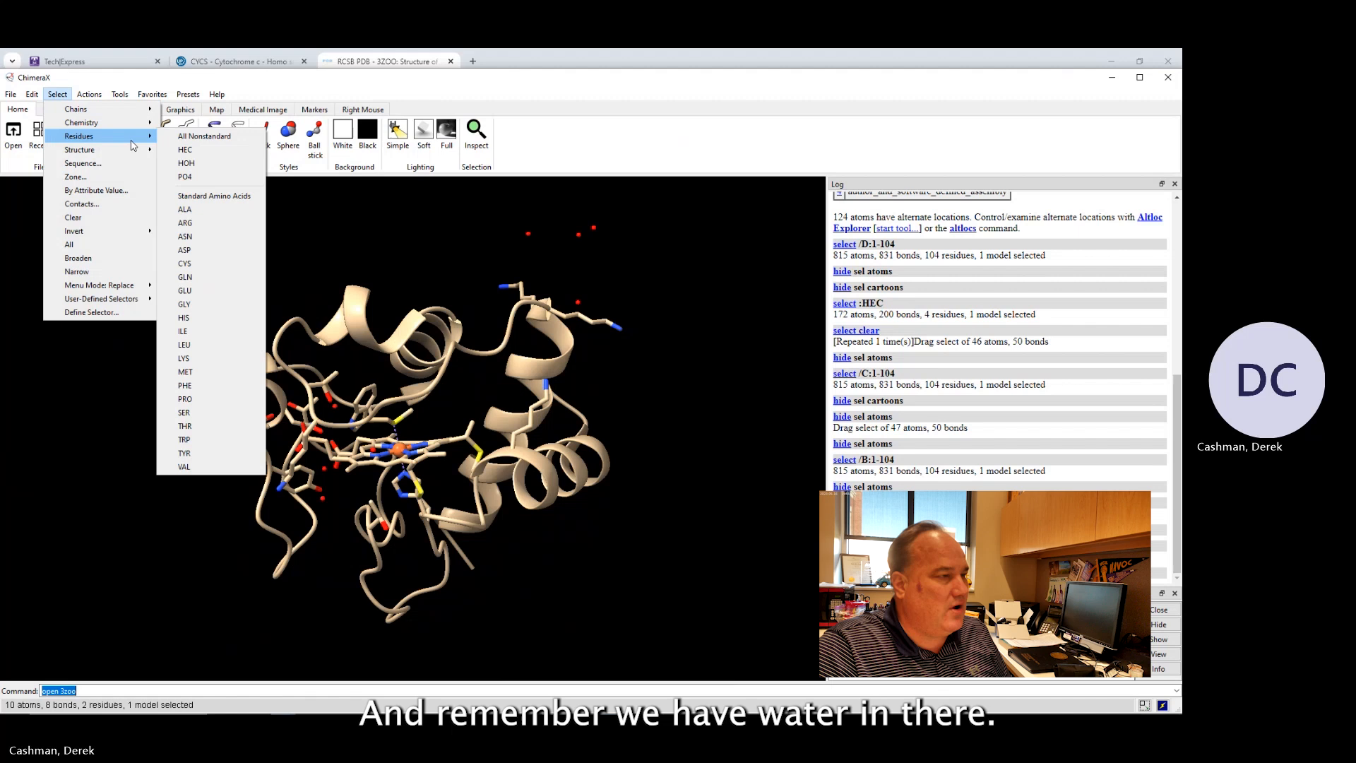
left_click(192, 163)
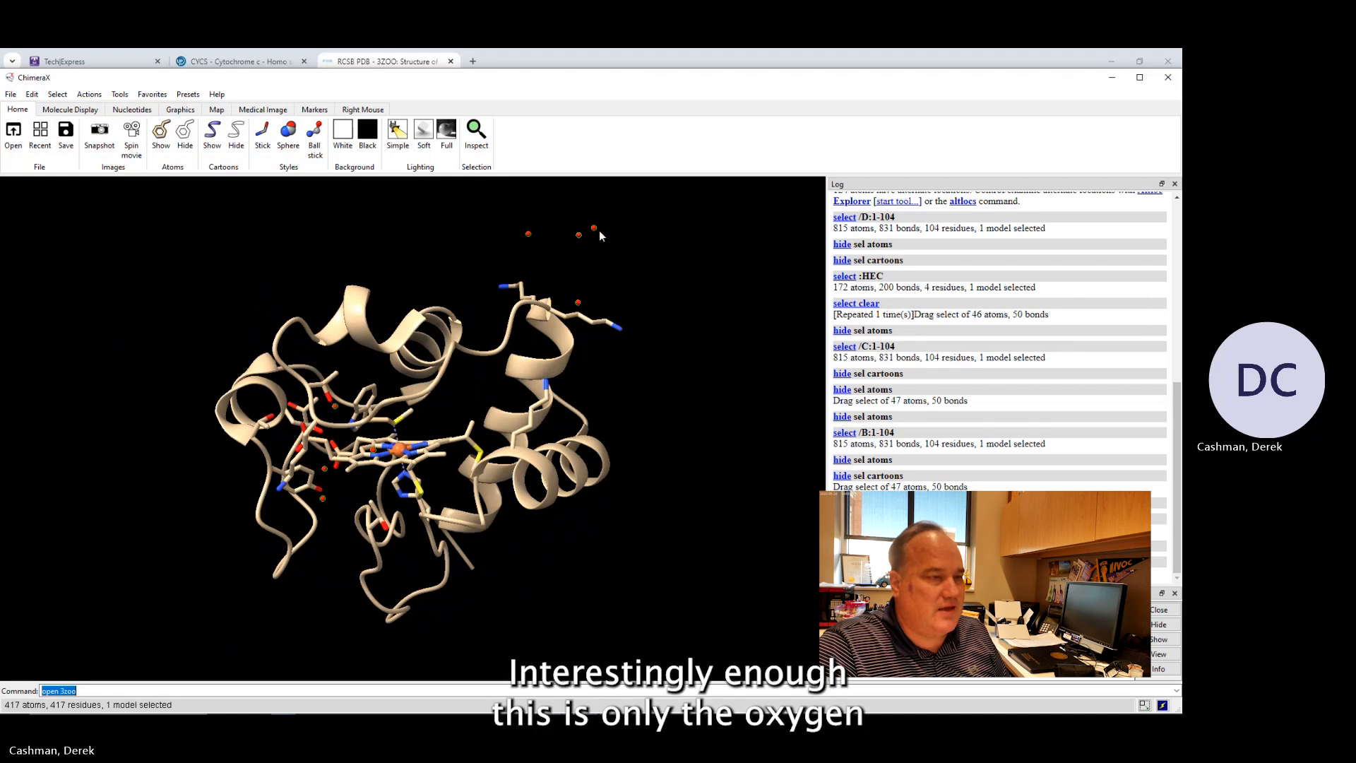
mouse_move(580, 307)
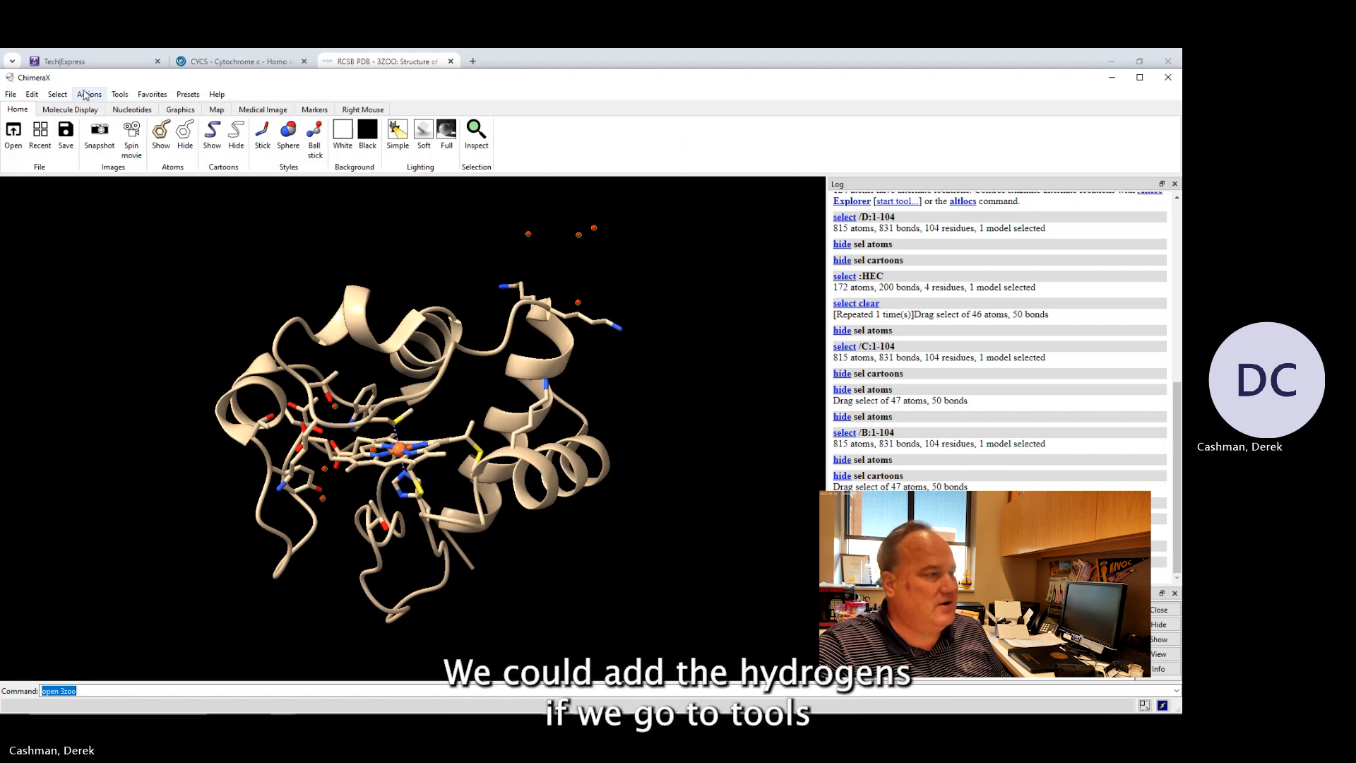
Add hydrogens to the 3zoo model with the Add Hydrogens tool's default settings.
left_click(119, 94)
mouse_move(154, 206)
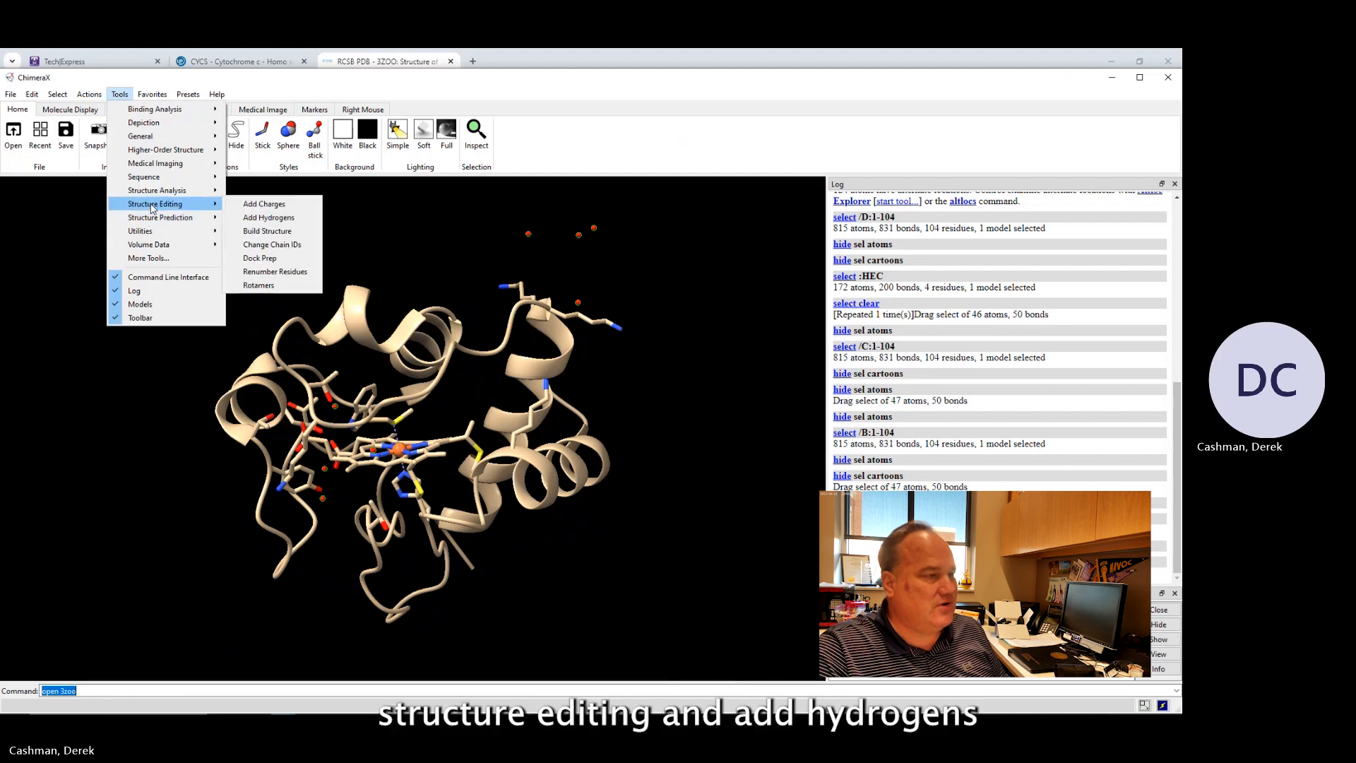
left_click(280, 221)
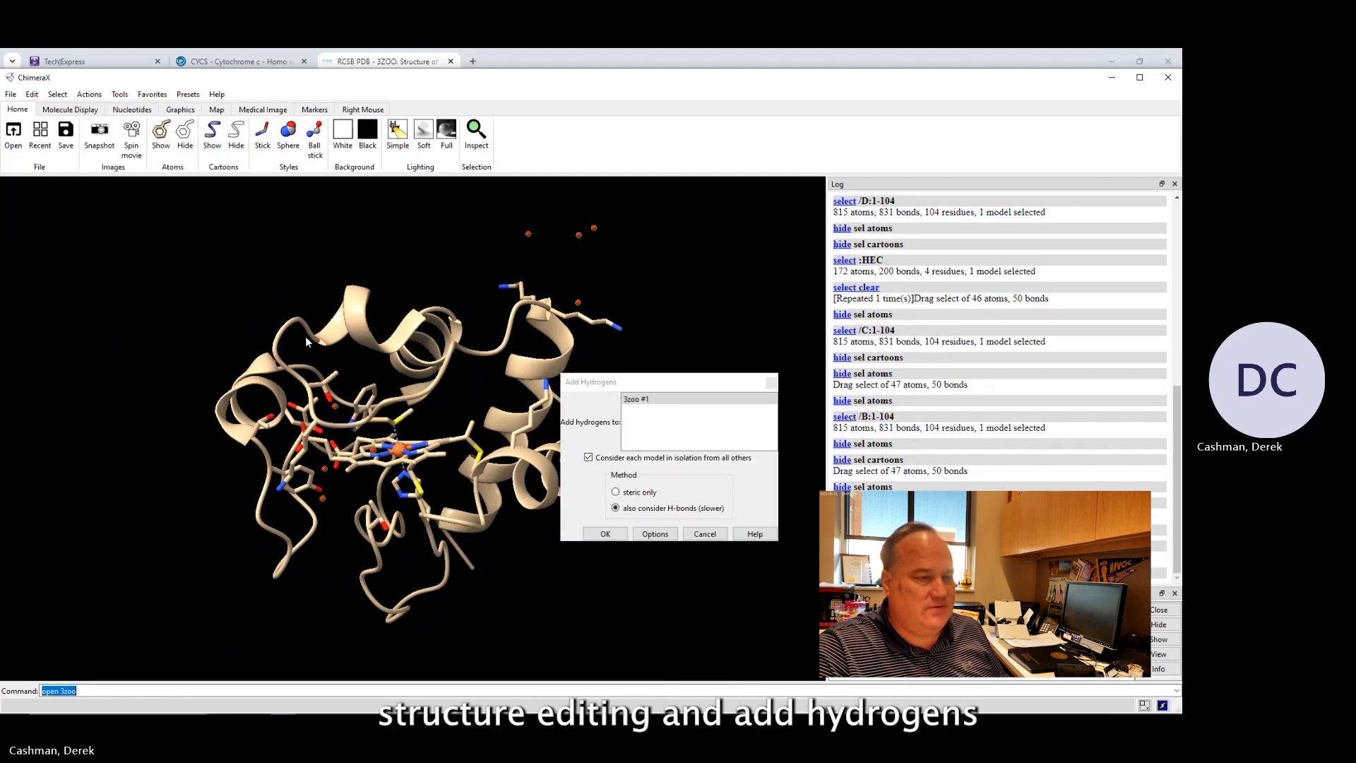
left_click(605, 534)
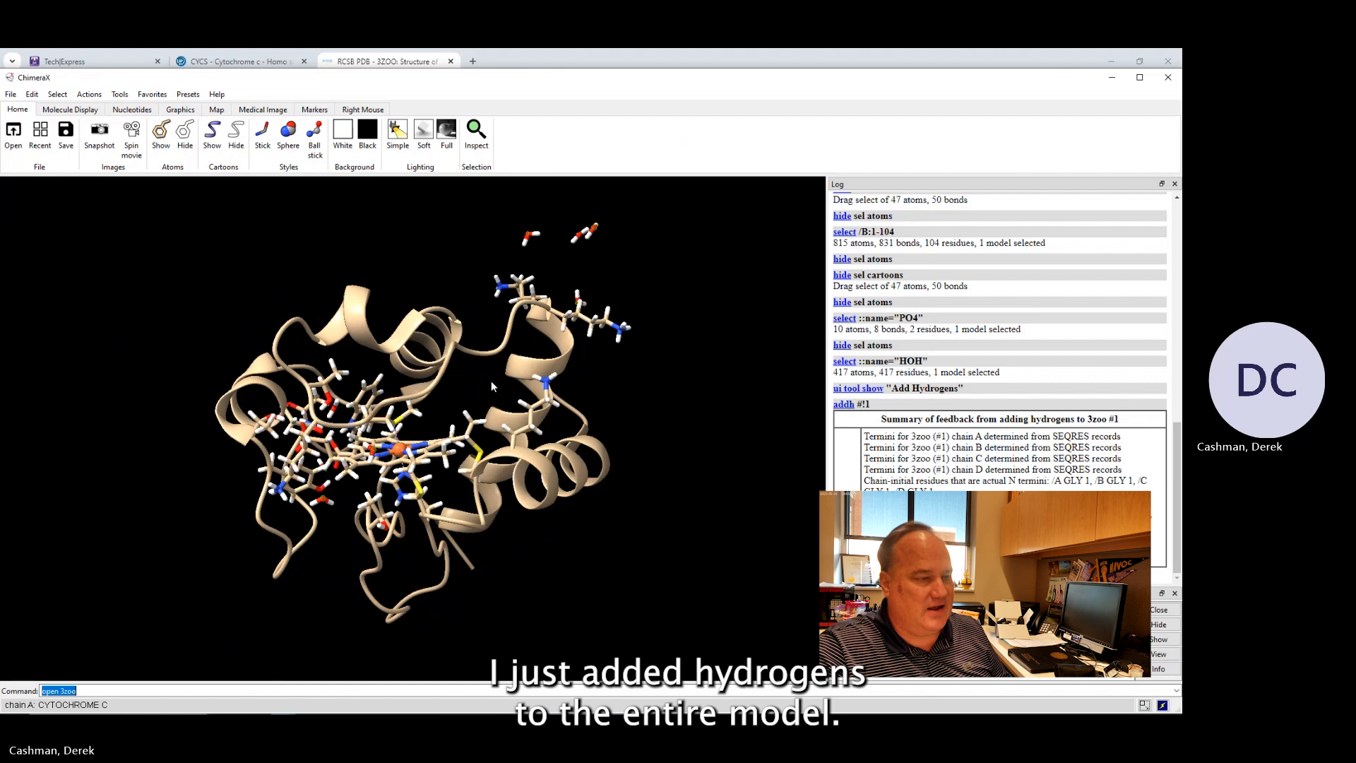
mouse_move(622, 400)
left_mouse_down()
mouse_move(606, 401)
mouse_move(634, 401)
mouse_move(612, 417)
mouse_move(624, 394)
left_mouse_up()
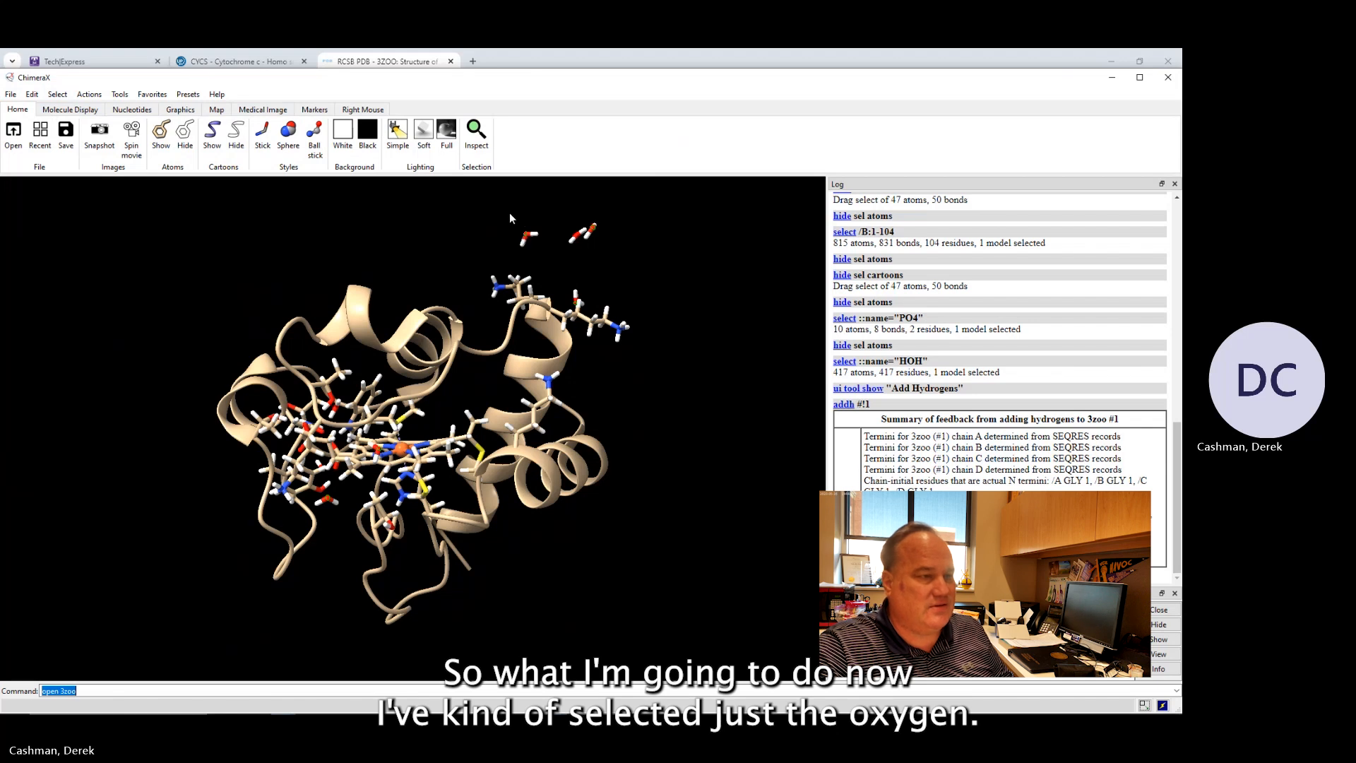
Select the water molecules above the protein and hide their atoms.
left_click_drag(507, 209, 611, 257, "ctrl")
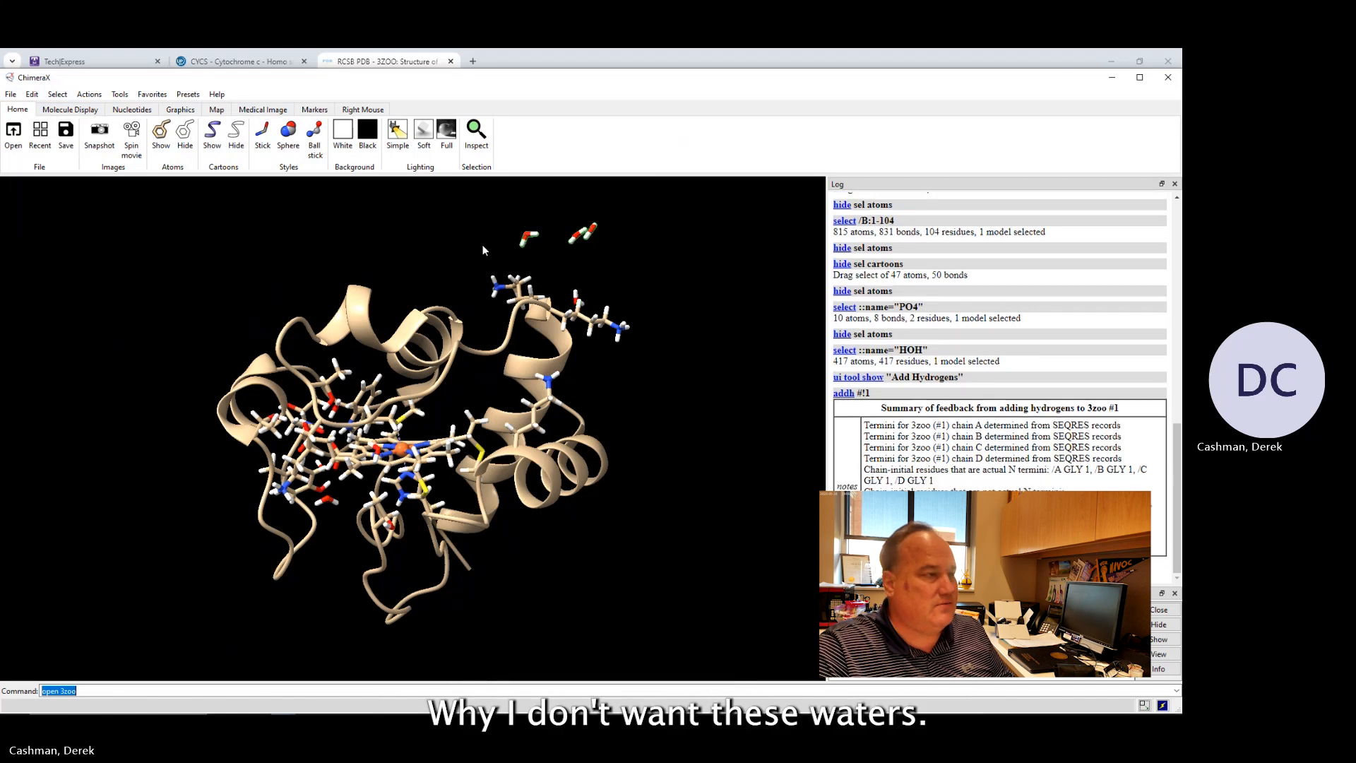
left_click(181, 137)
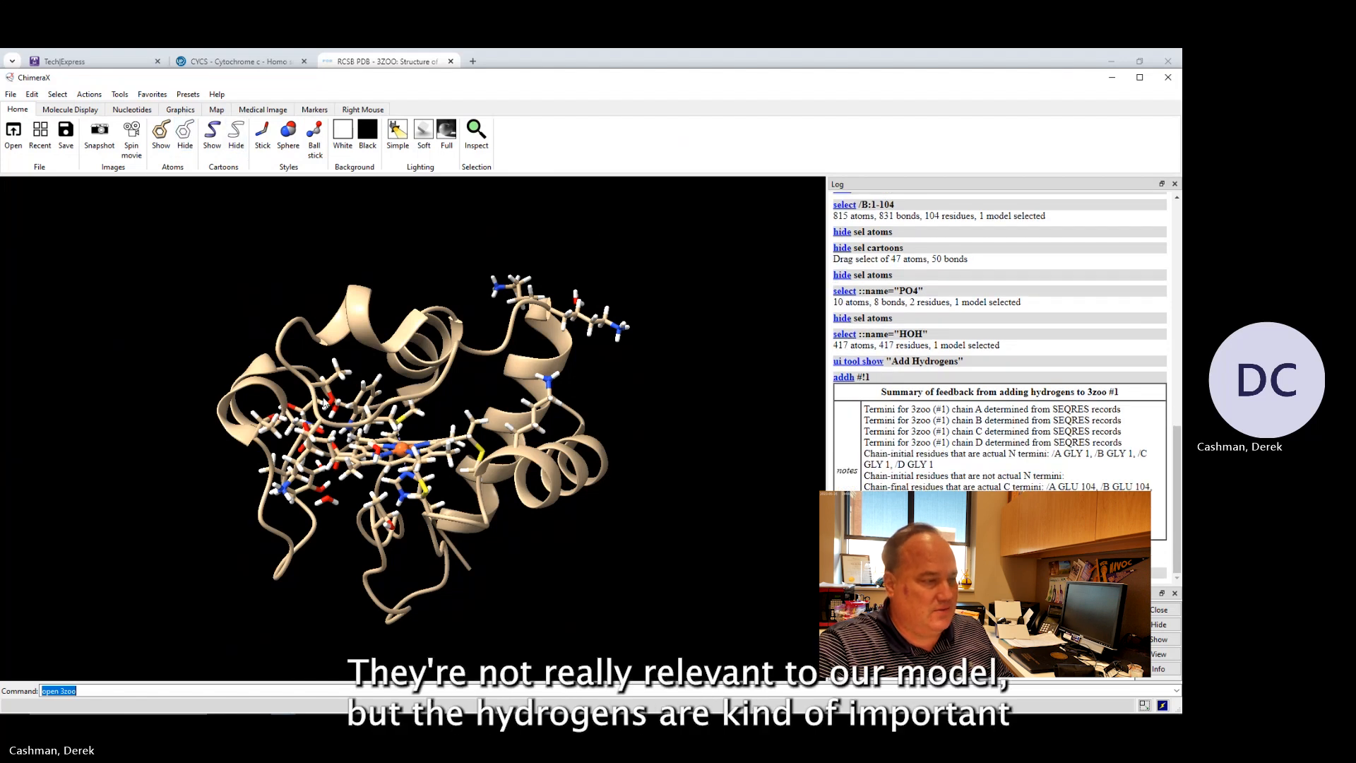
Reselect the HOH water residues of the model.
mouse_move(401, 432)
left_mouse_down()
mouse_move(396, 423)
mouse_move(414, 420)
mouse_move(411, 434)
left_mouse_up()
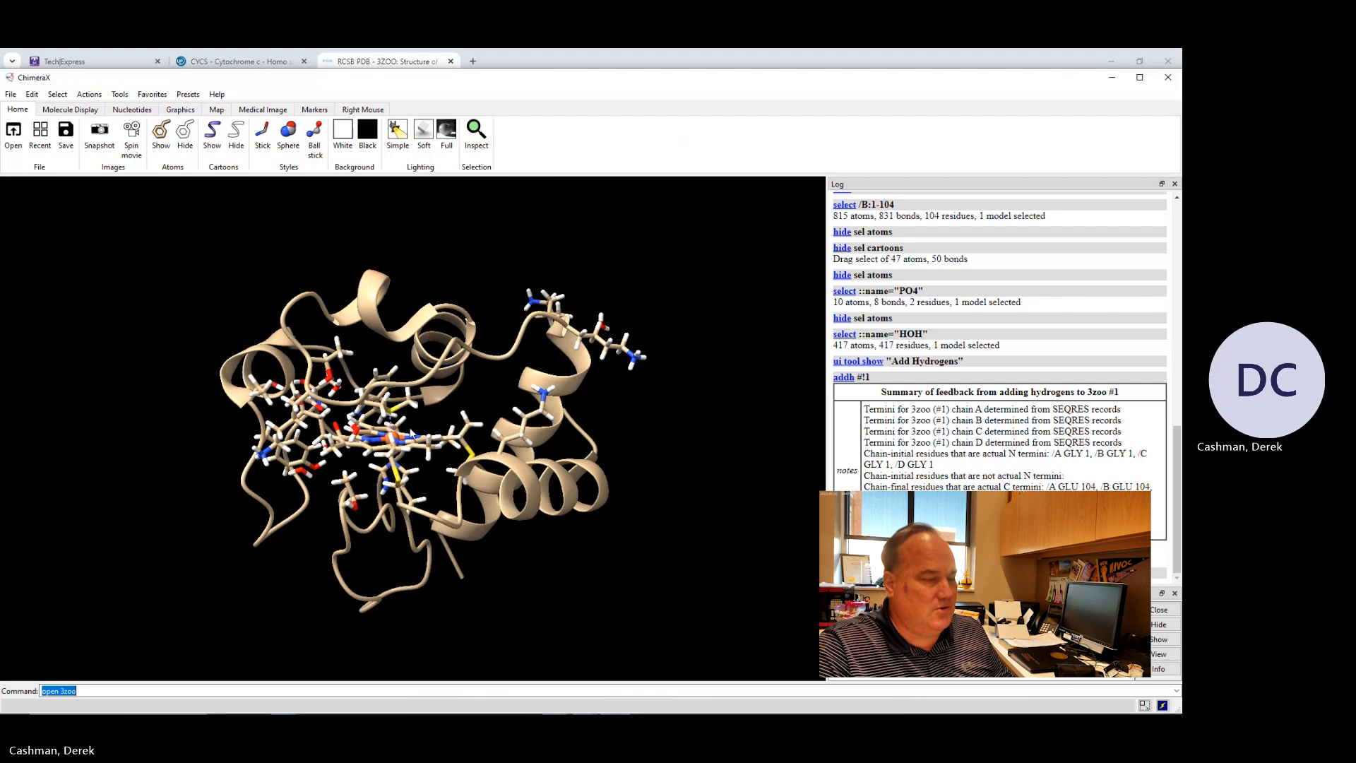
left_click_drag(274, 446, 226, 381)
scroll(310, 470, "up", 5)
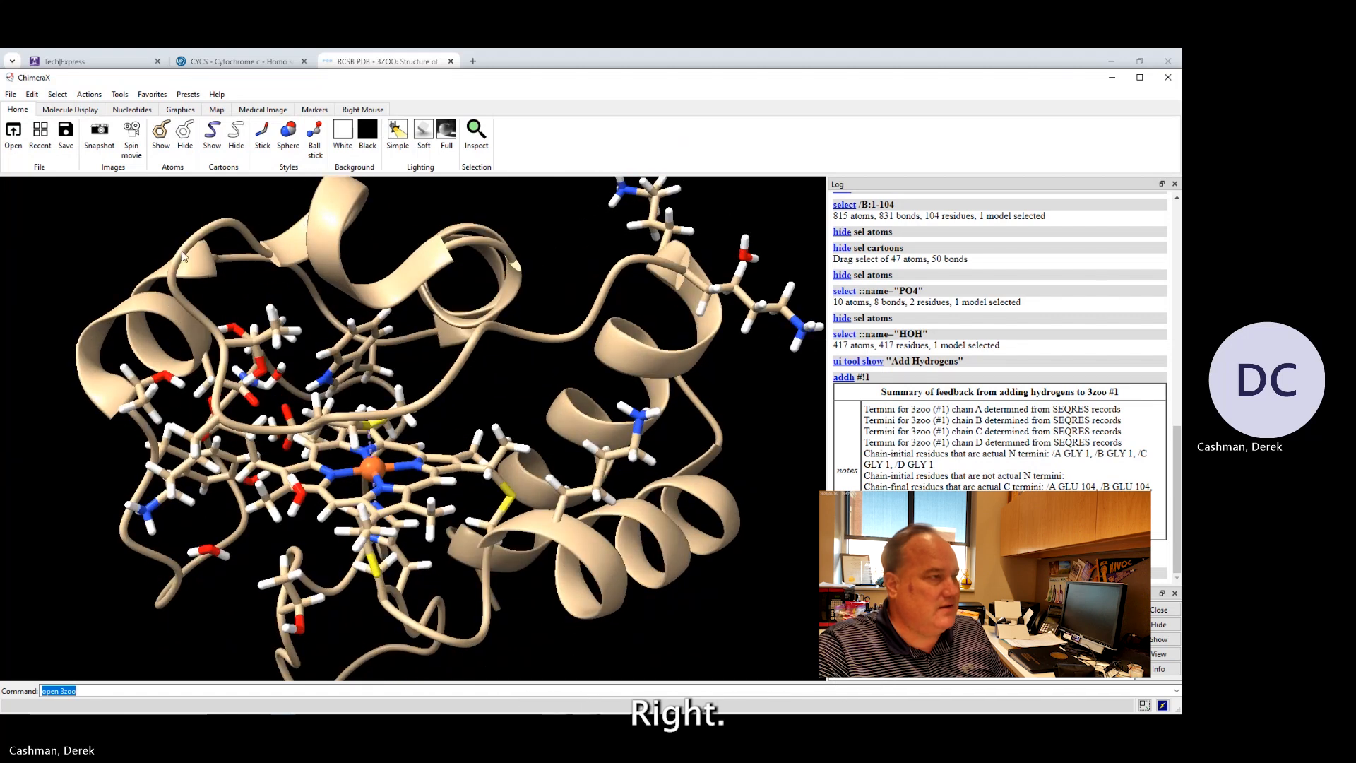
left_click(57, 94)
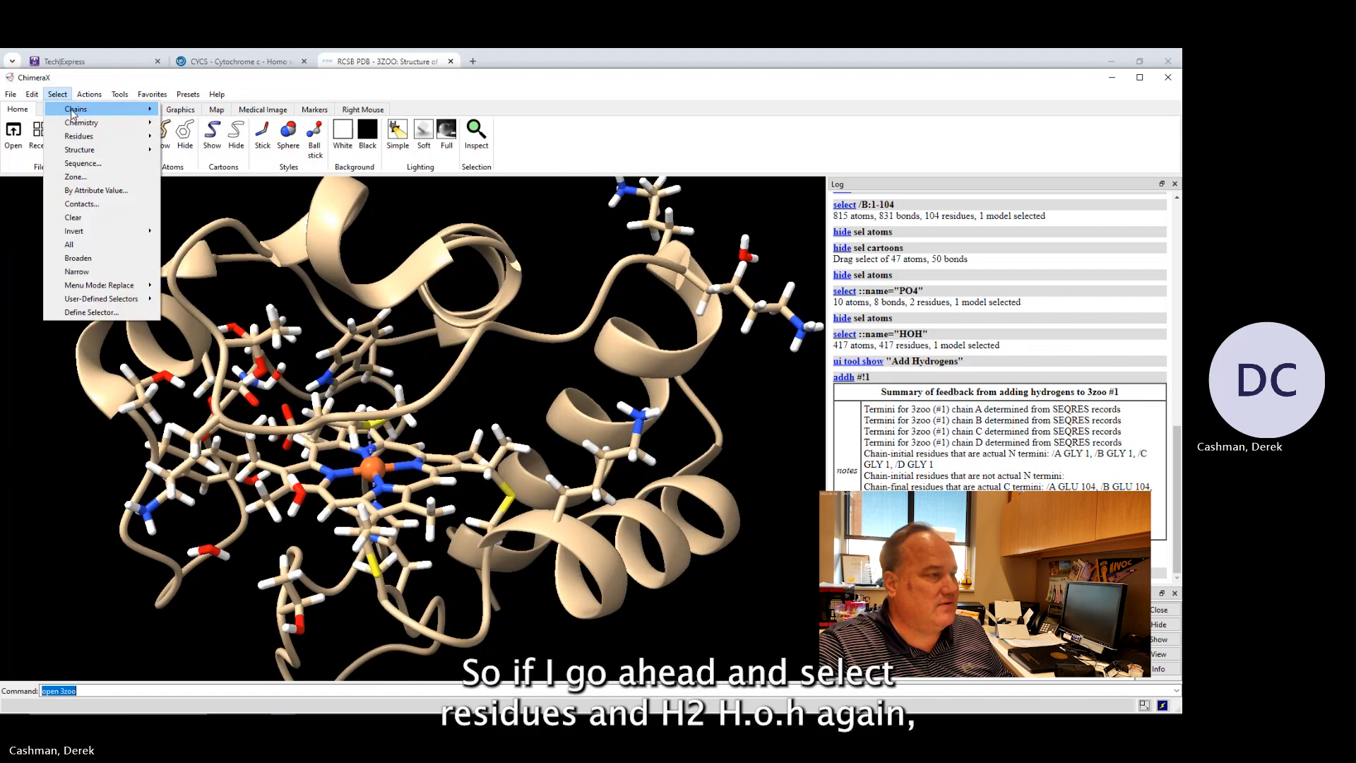
mouse_move(80, 136)
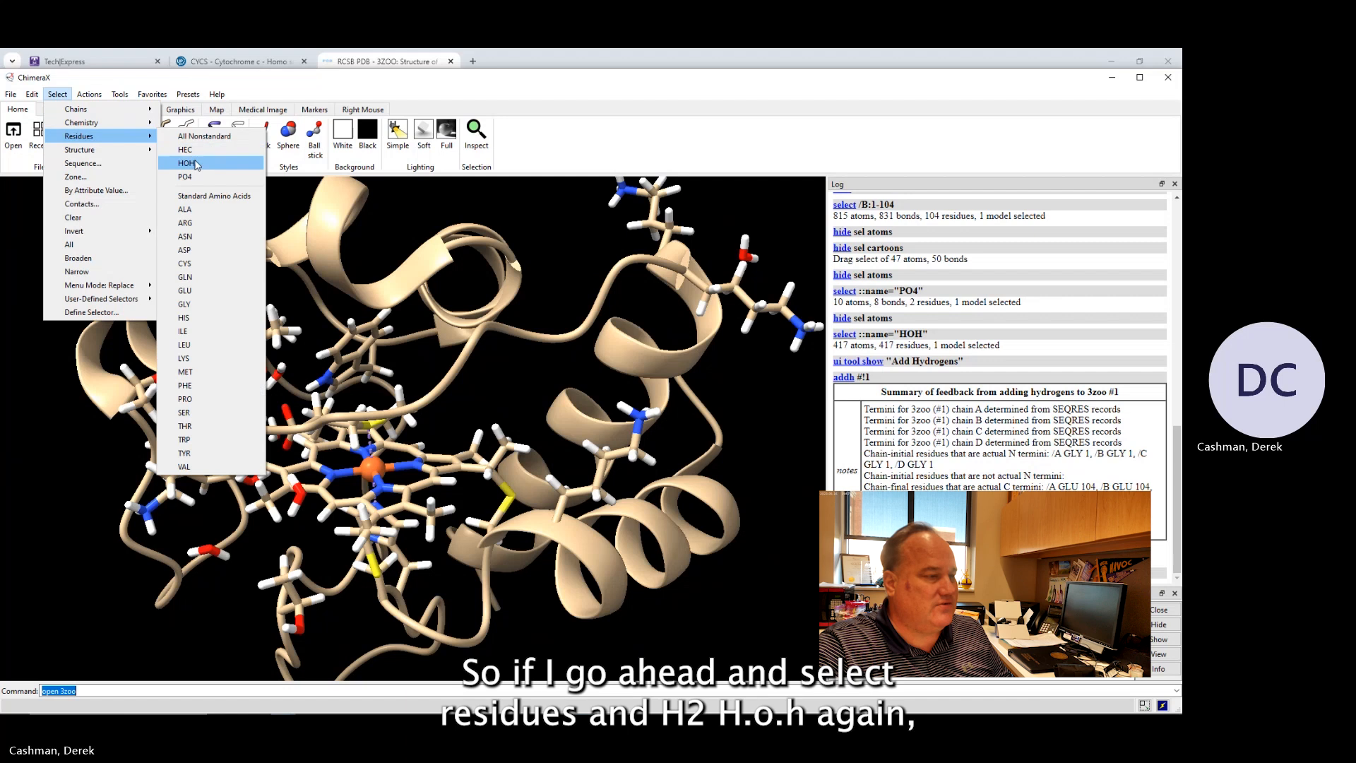
left_click(195, 164)
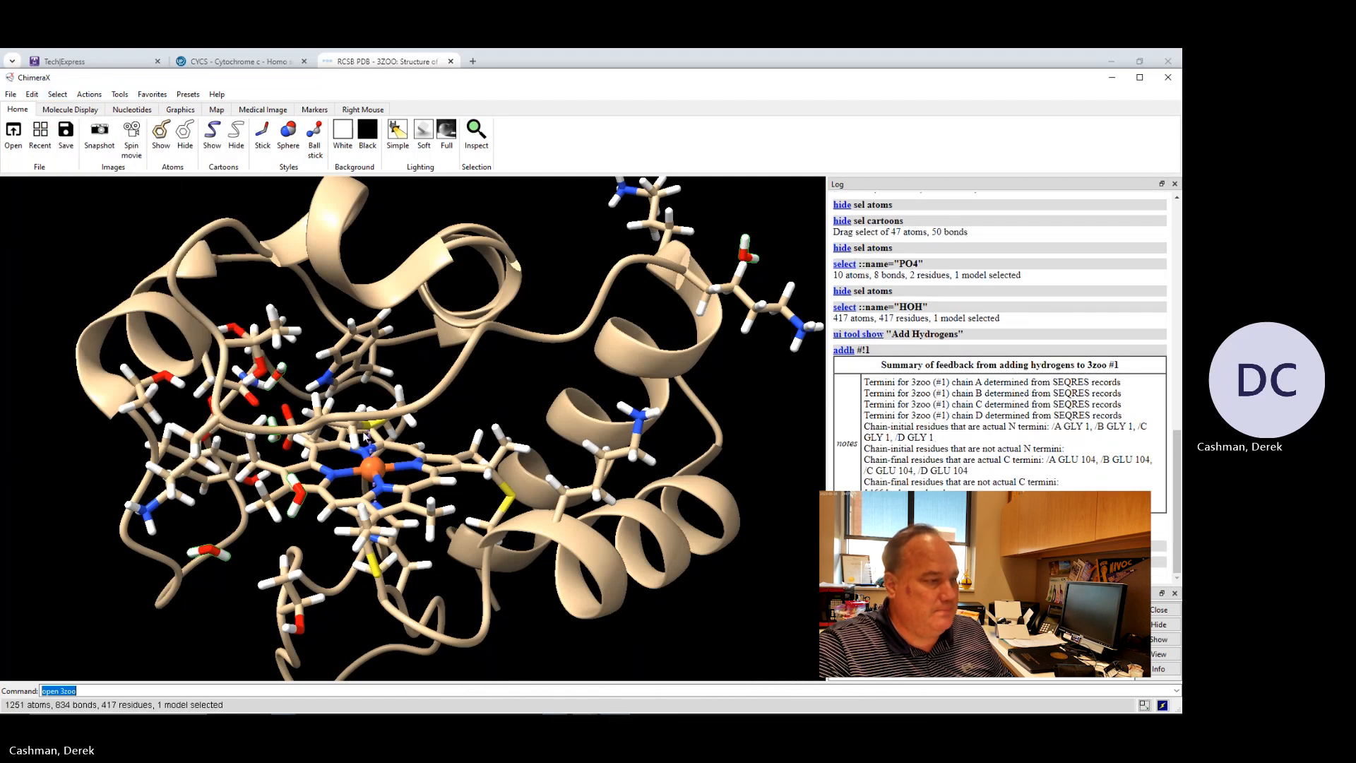
Rotate and zoom the structure to examine the selected water molecules around the heme.
left_click_drag(364, 436, 355, 431)
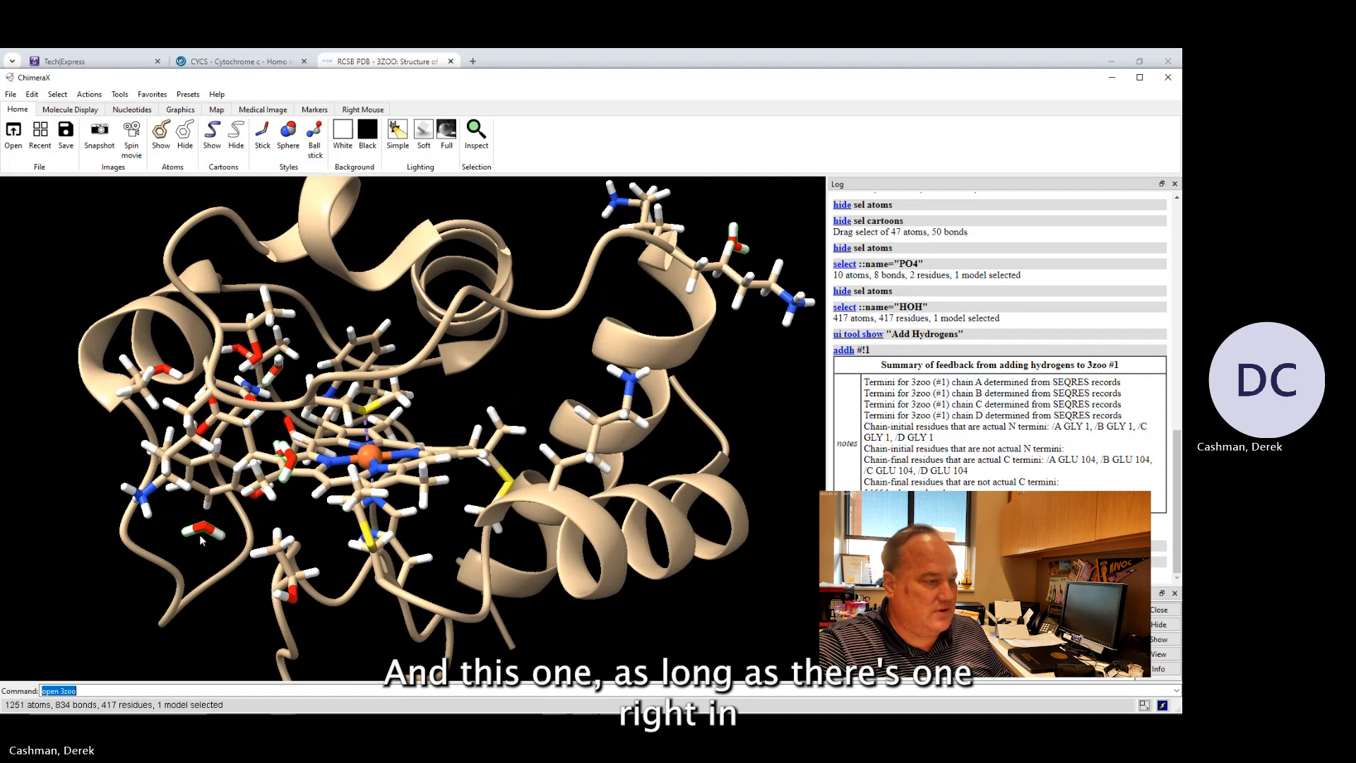
left_click_drag(200, 532, 270, 488)
left_click_drag(256, 367, 271, 381)
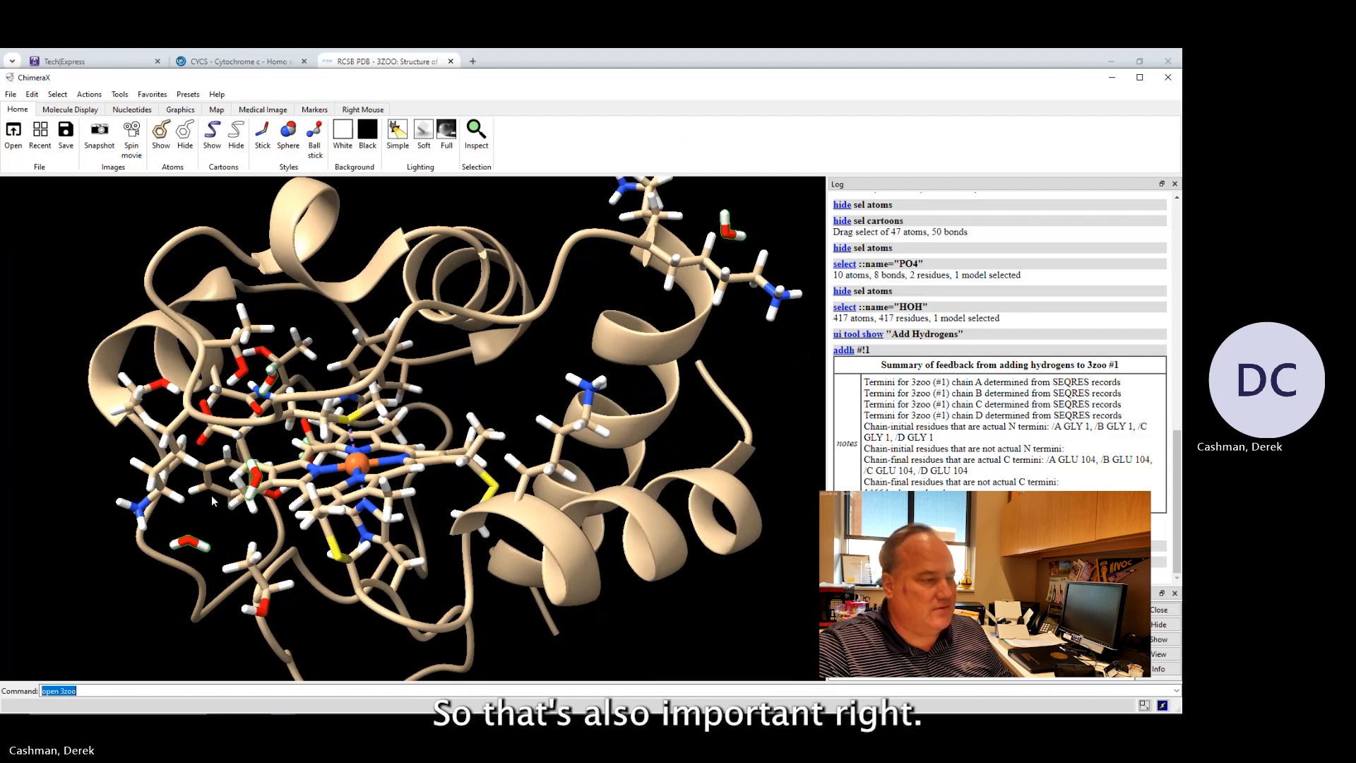
left_click_drag(256, 512, 281, 490)
scroll(286, 493, "up", 3)
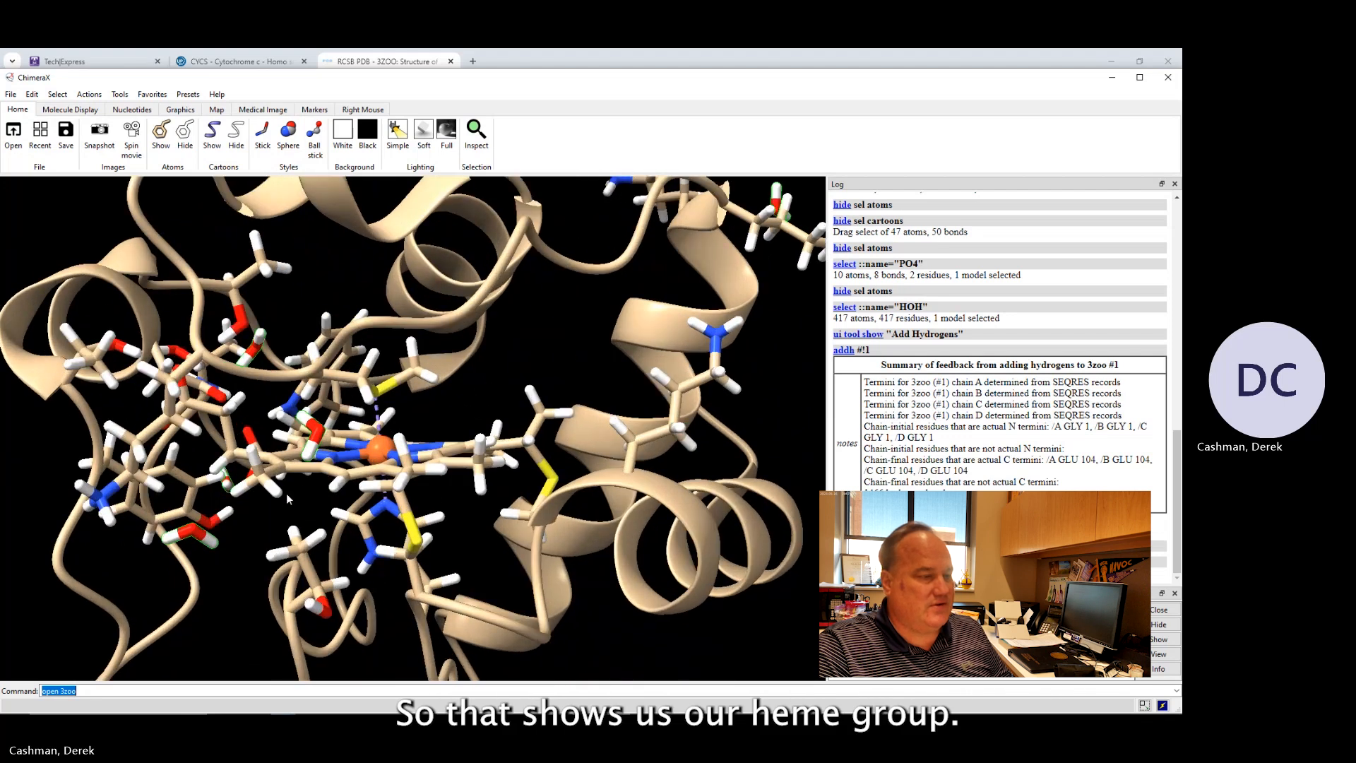
scroll(282, 503, "down", 10)
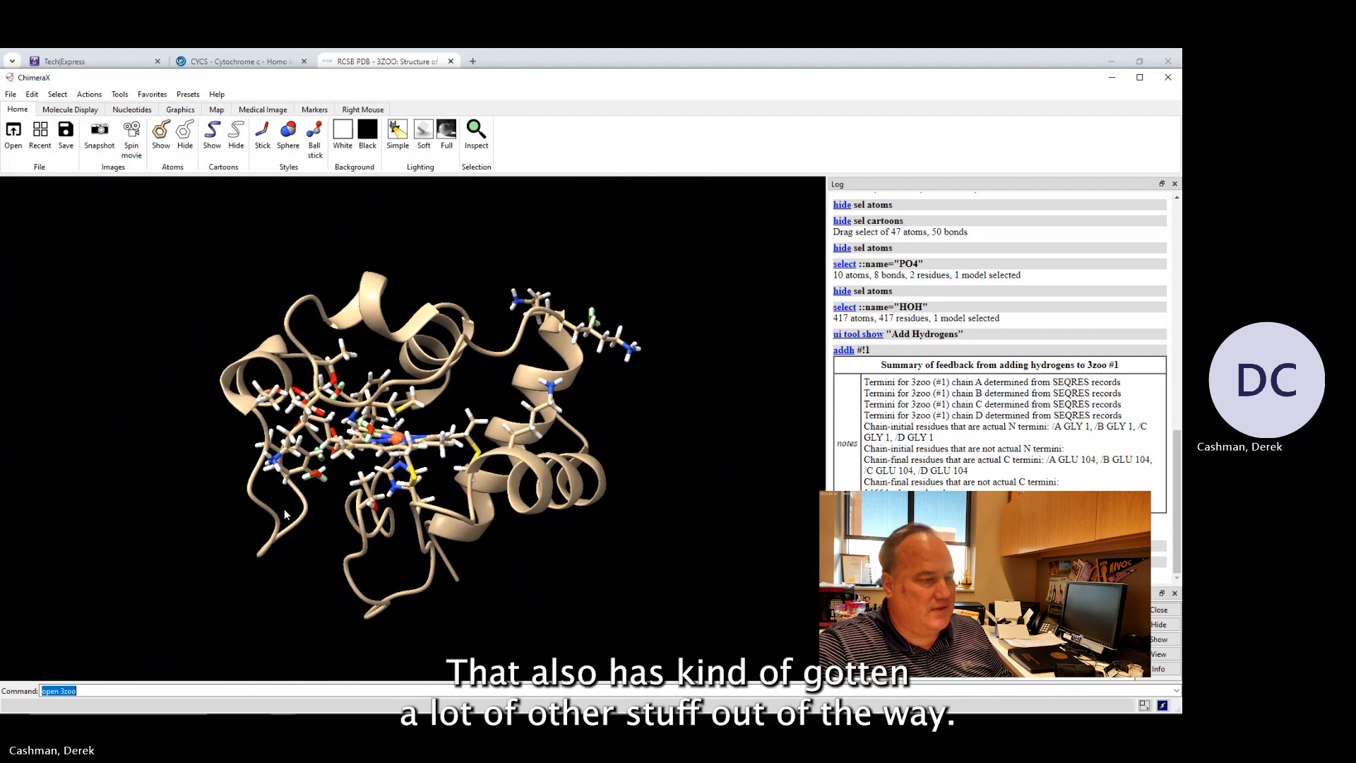
left_click_drag(472, 417, 464, 414)
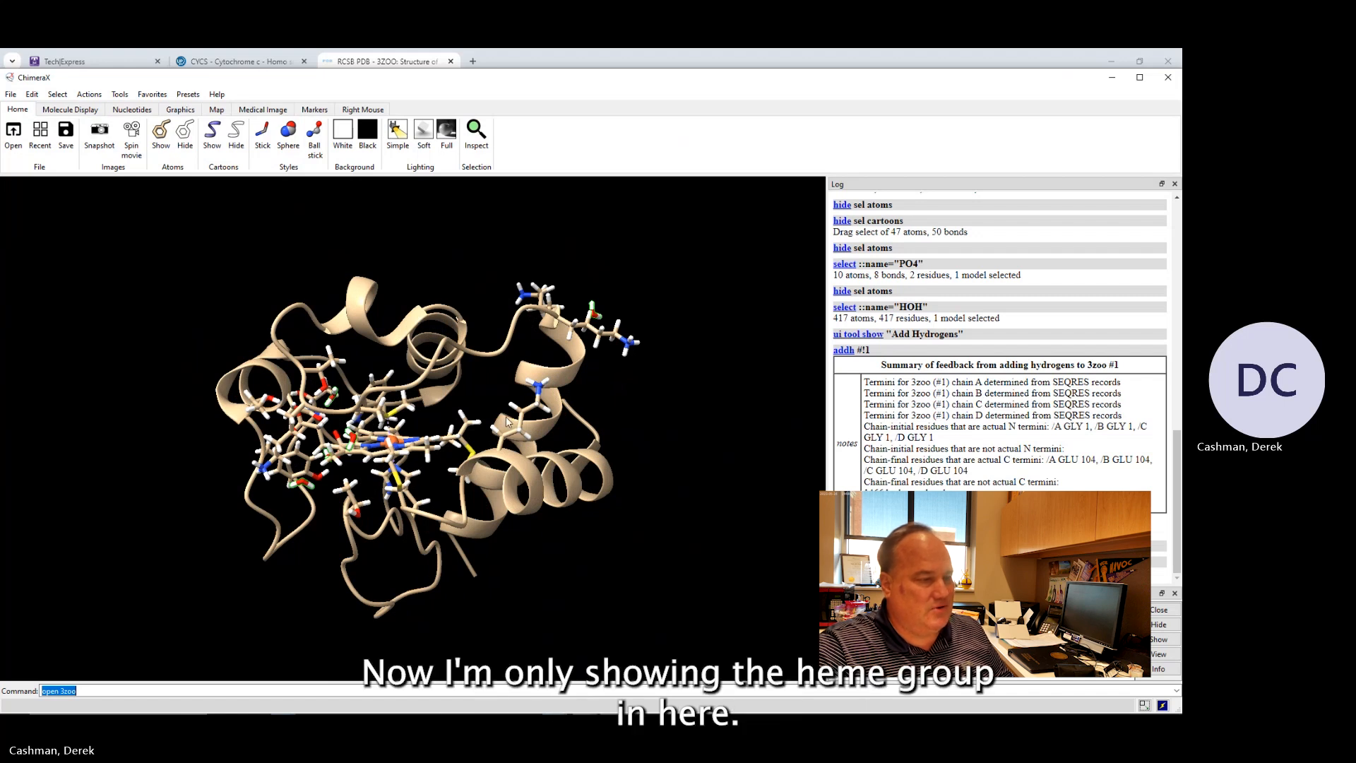
left_click_drag(469, 416, 465, 452)
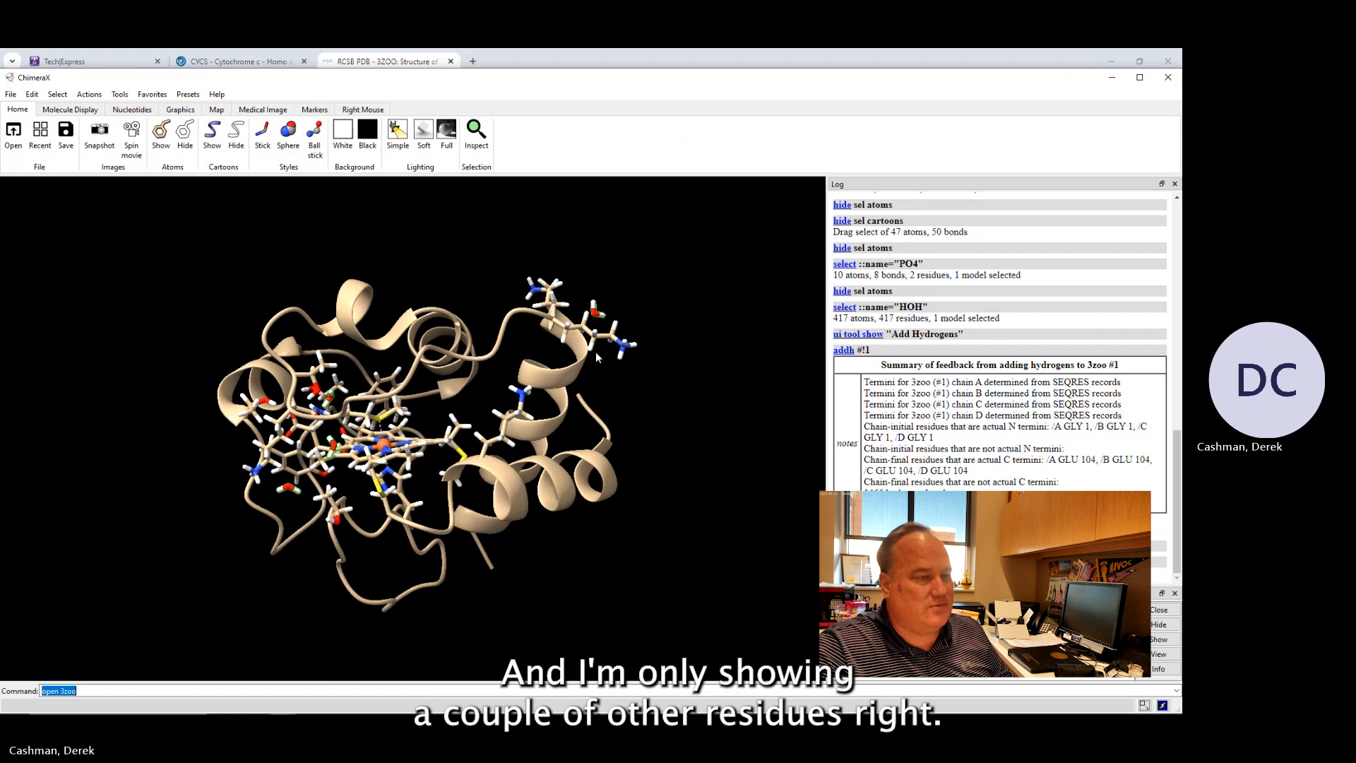
left_click_drag(596, 351, 594, 366)
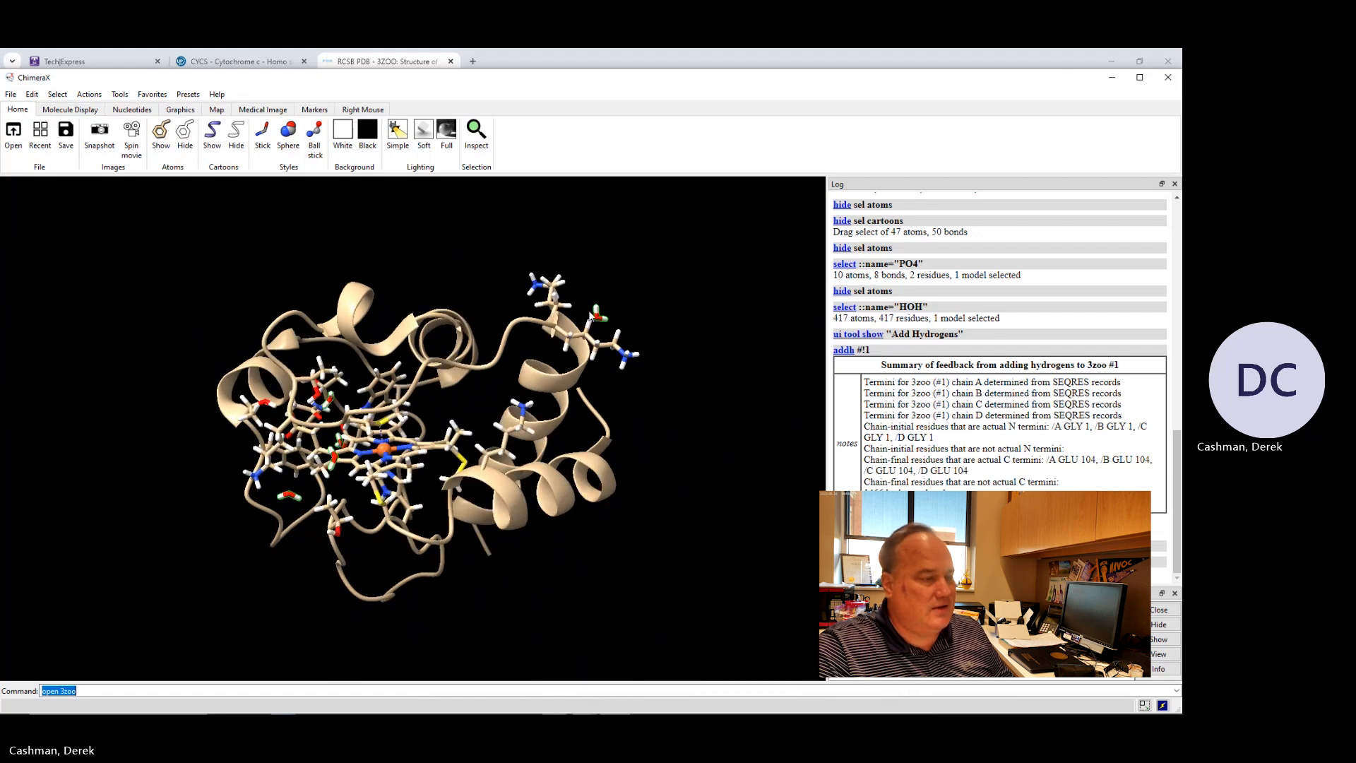
left_click_drag(439, 424, 370, 333)
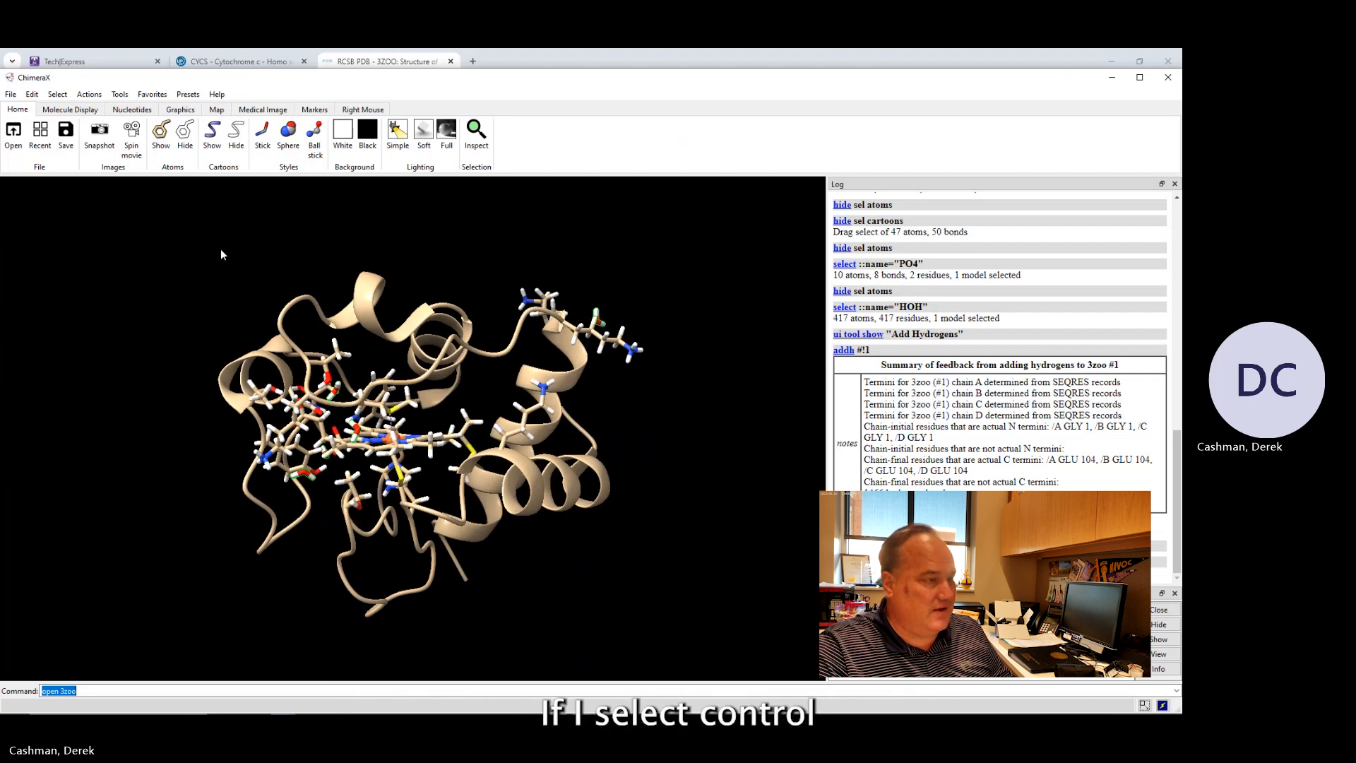
Select the whole displayed protein chain and show all of its atoms.
left_click_drag(132, 208, 669, 642, "ctrl")
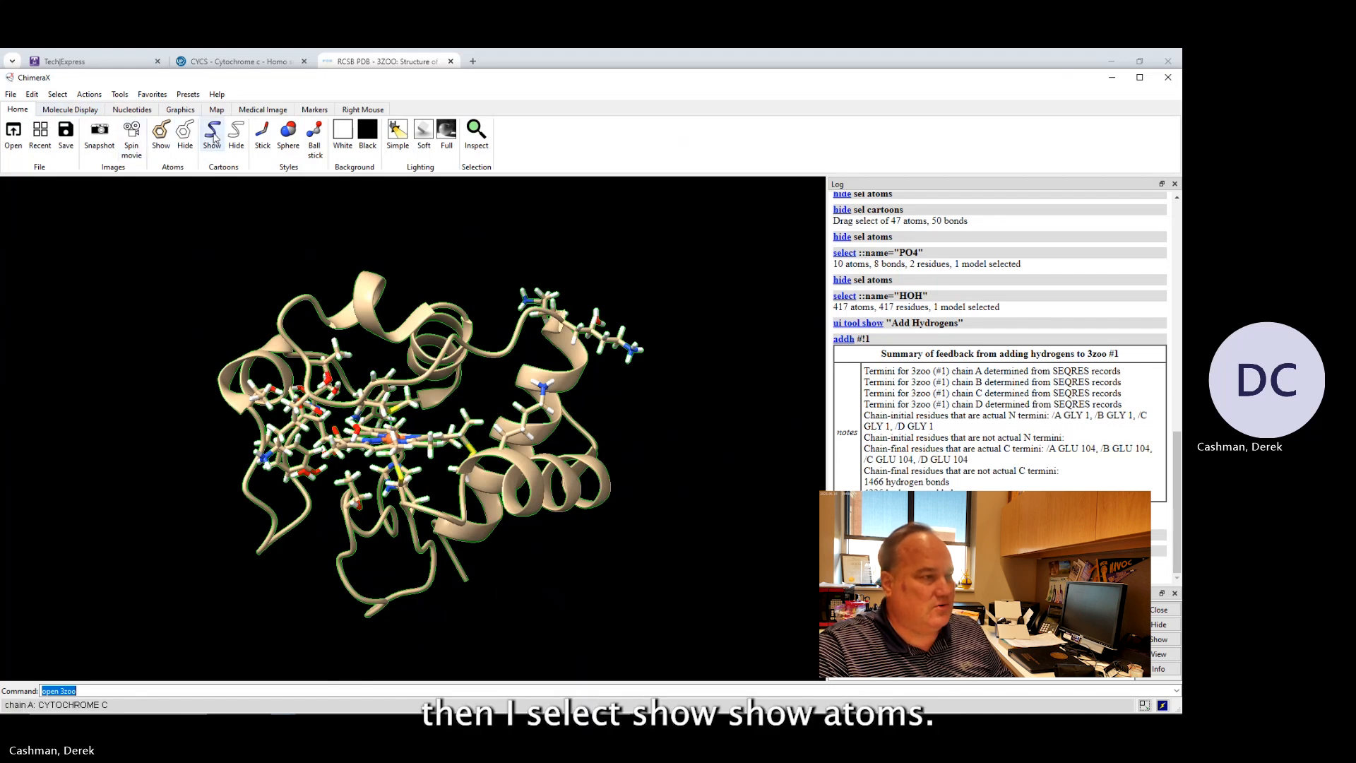
left_click(160, 135)
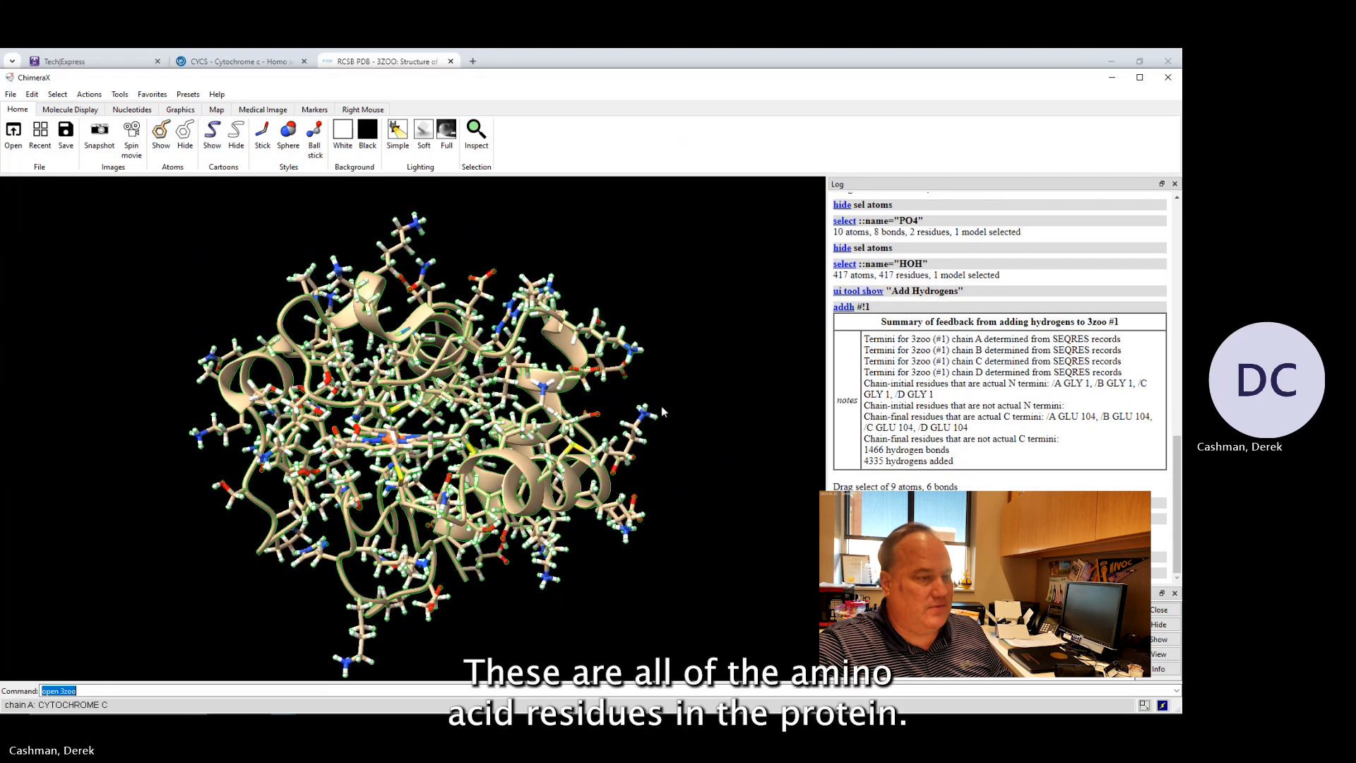
Hide the protein's atoms again, leaving only the cartoon ribbon.
left_click(693, 363, "ctrl")
left_click_drag(457, 502, 518, 502)
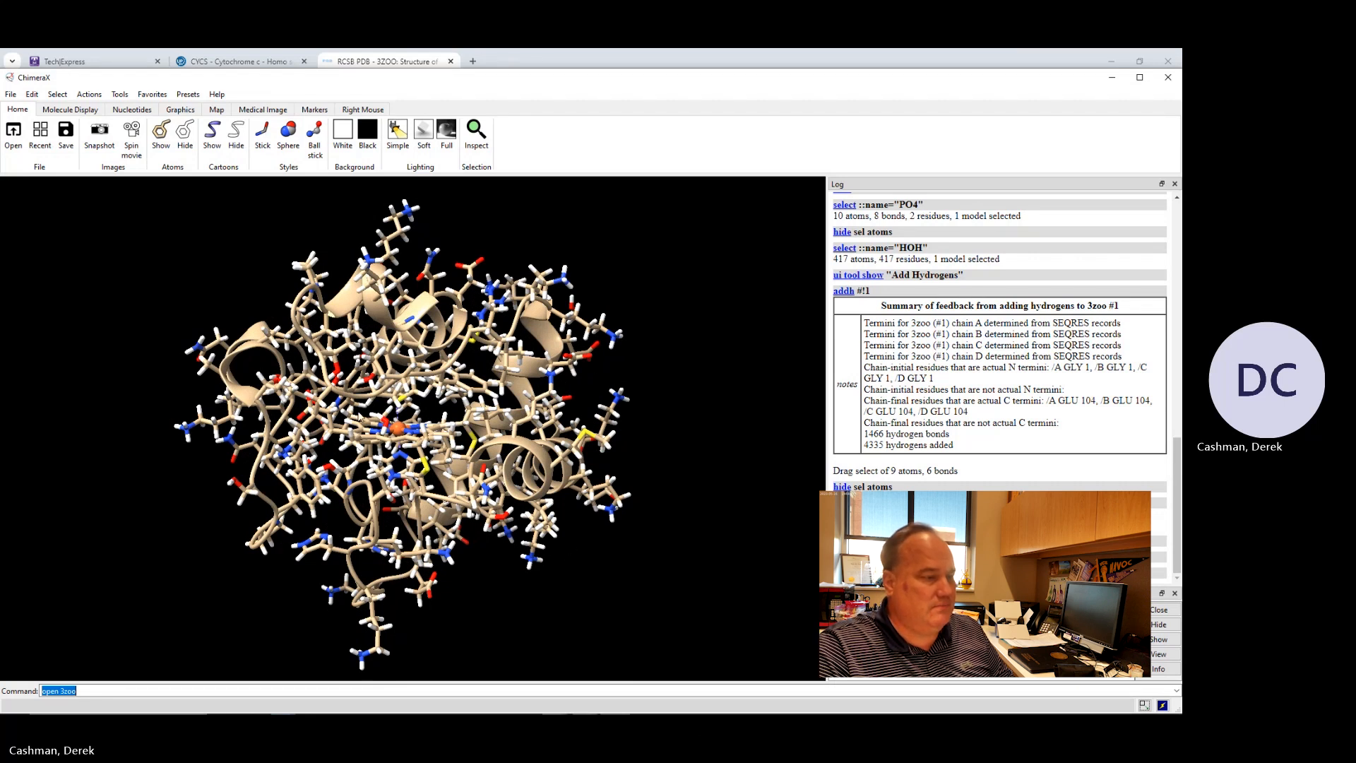
left_click_drag(307, 455, 209, 523)
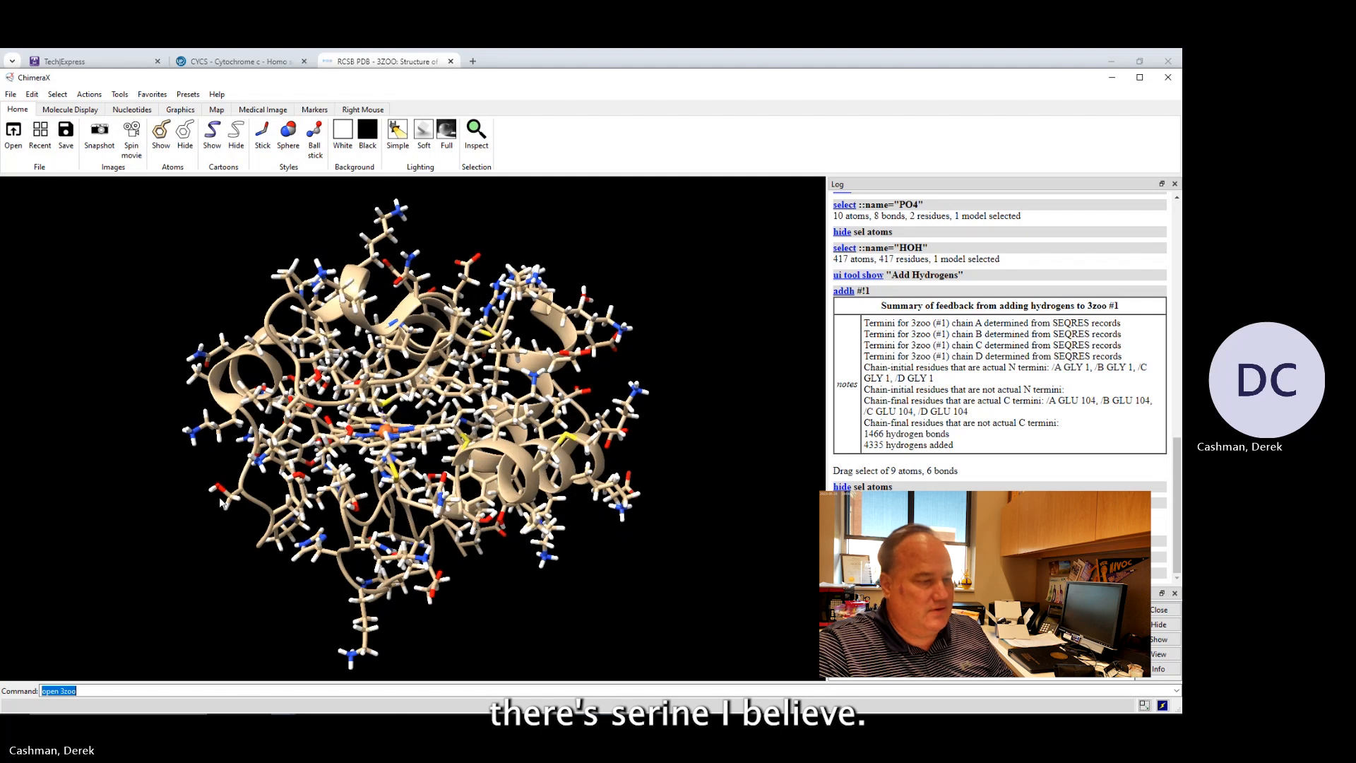
mouse_move(456, 575)
left_mouse_down()
mouse_move(490, 559)
mouse_move(451, 598)
left_mouse_up()
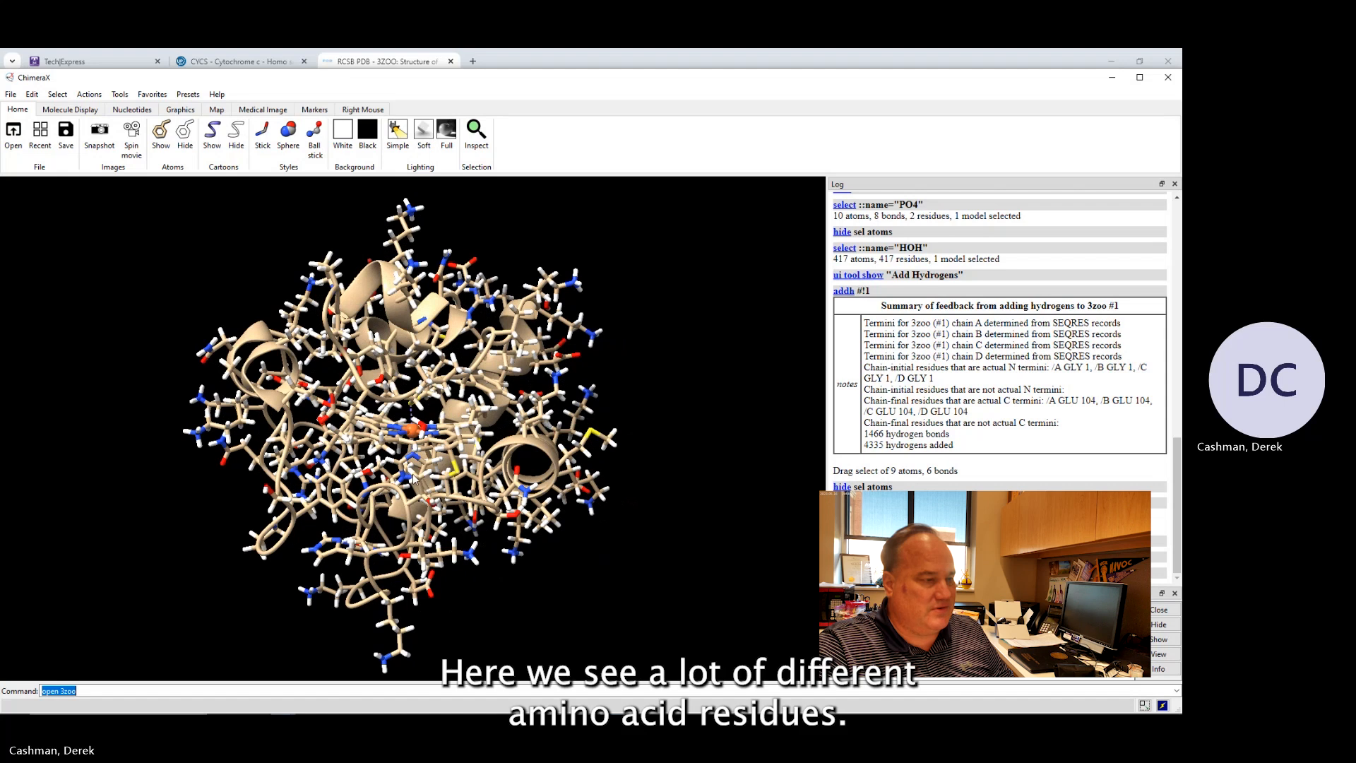
mouse_move(413, 473)
left_mouse_down()
mouse_move(381, 472)
mouse_move(408, 452)
left_mouse_up()
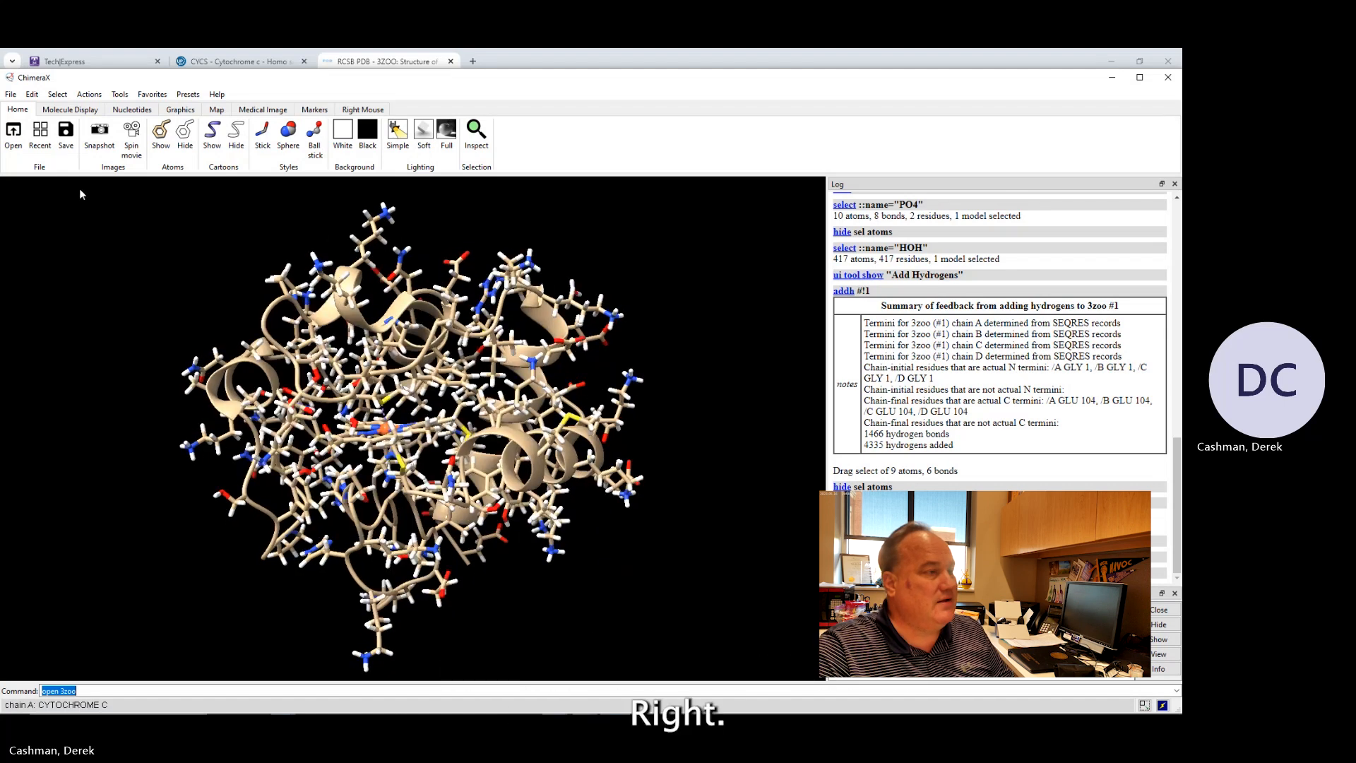
left_click(185, 132)
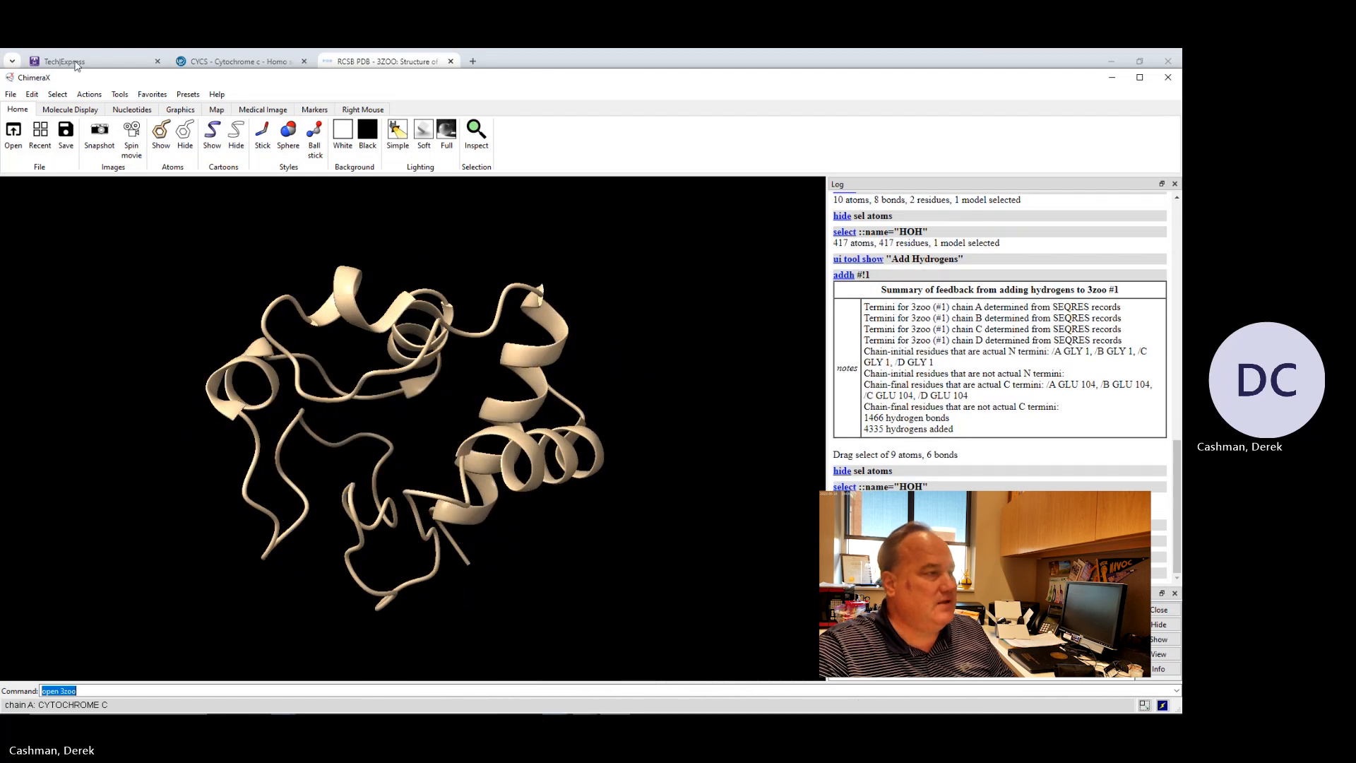
Select the HEC heme residues and show their atoms.
left_click(57, 94)
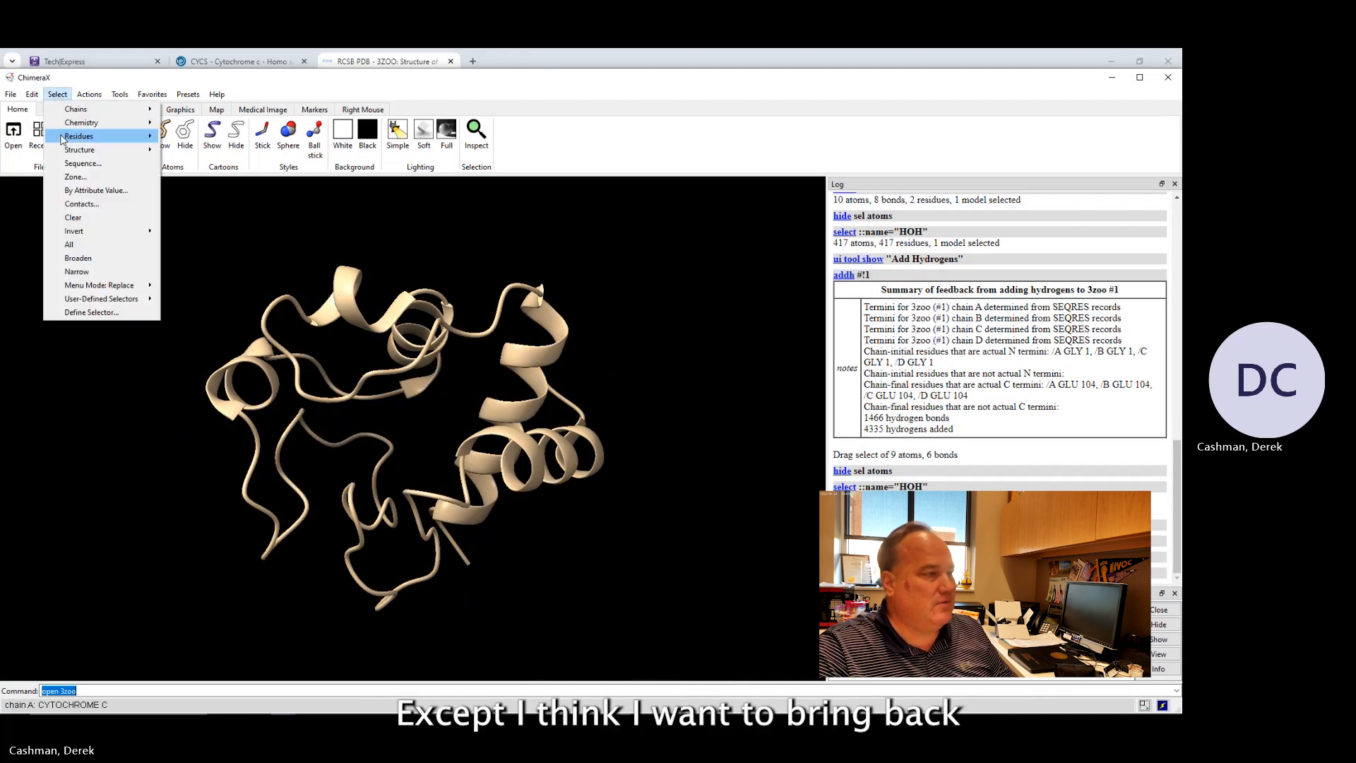
mouse_move(67, 137)
left_click(186, 153)
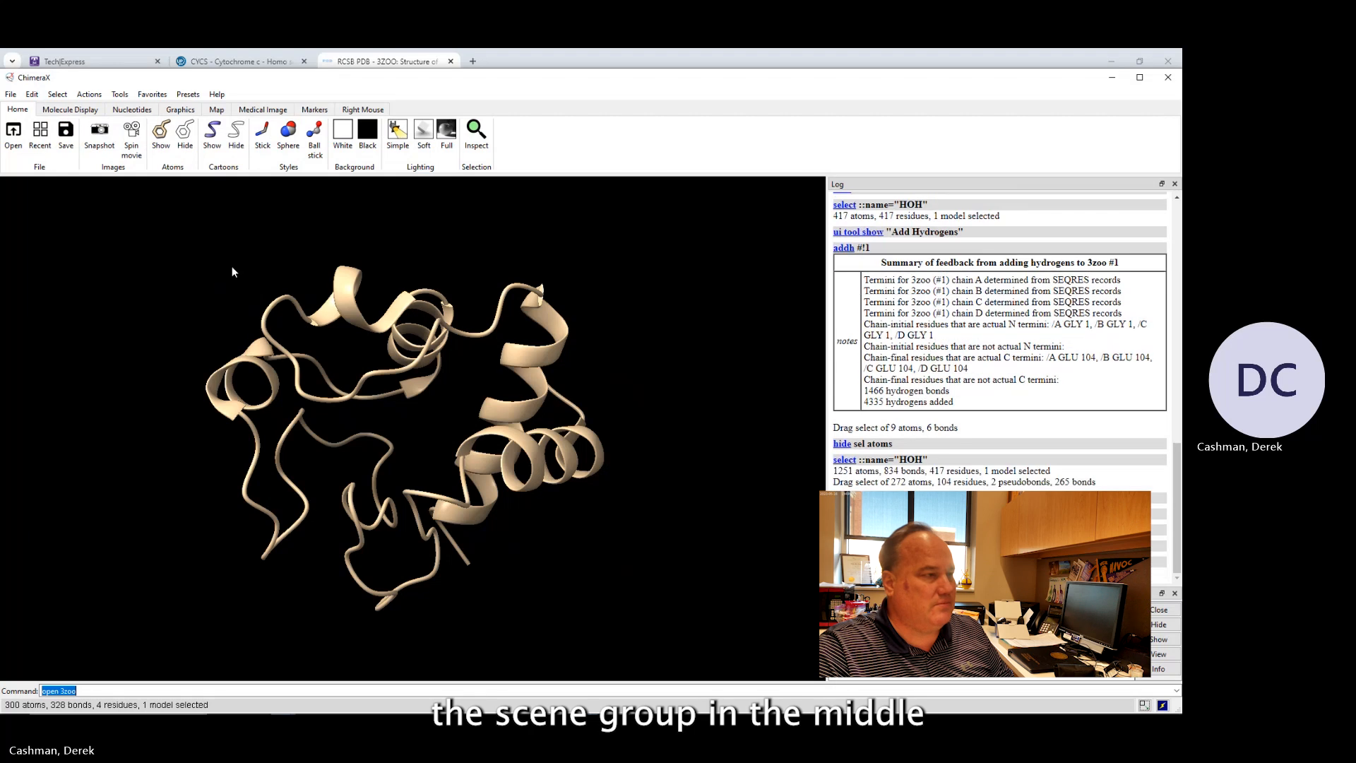
left_click(162, 133)
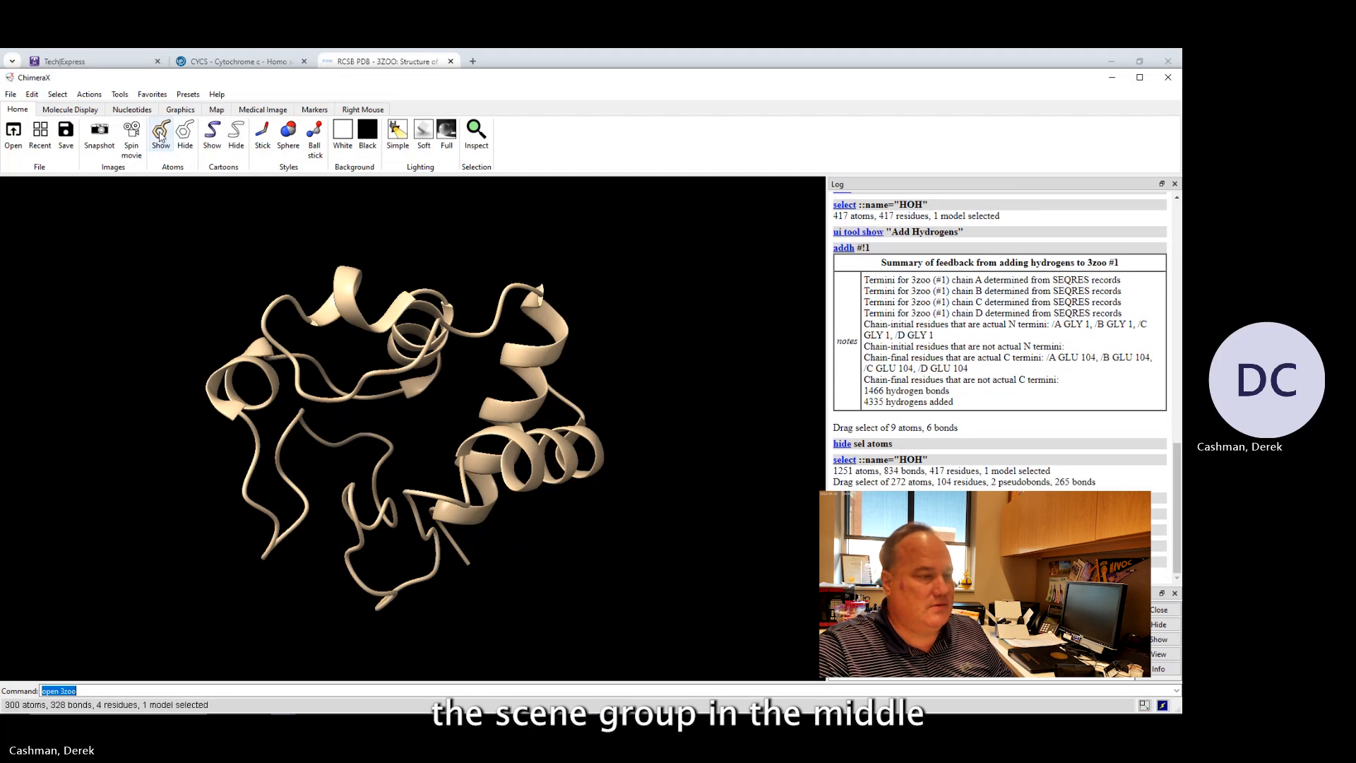
Select the heme groups of the other chains lying outside the protein and hide their atoms.
left_click_drag(362, 336, 431, 338)
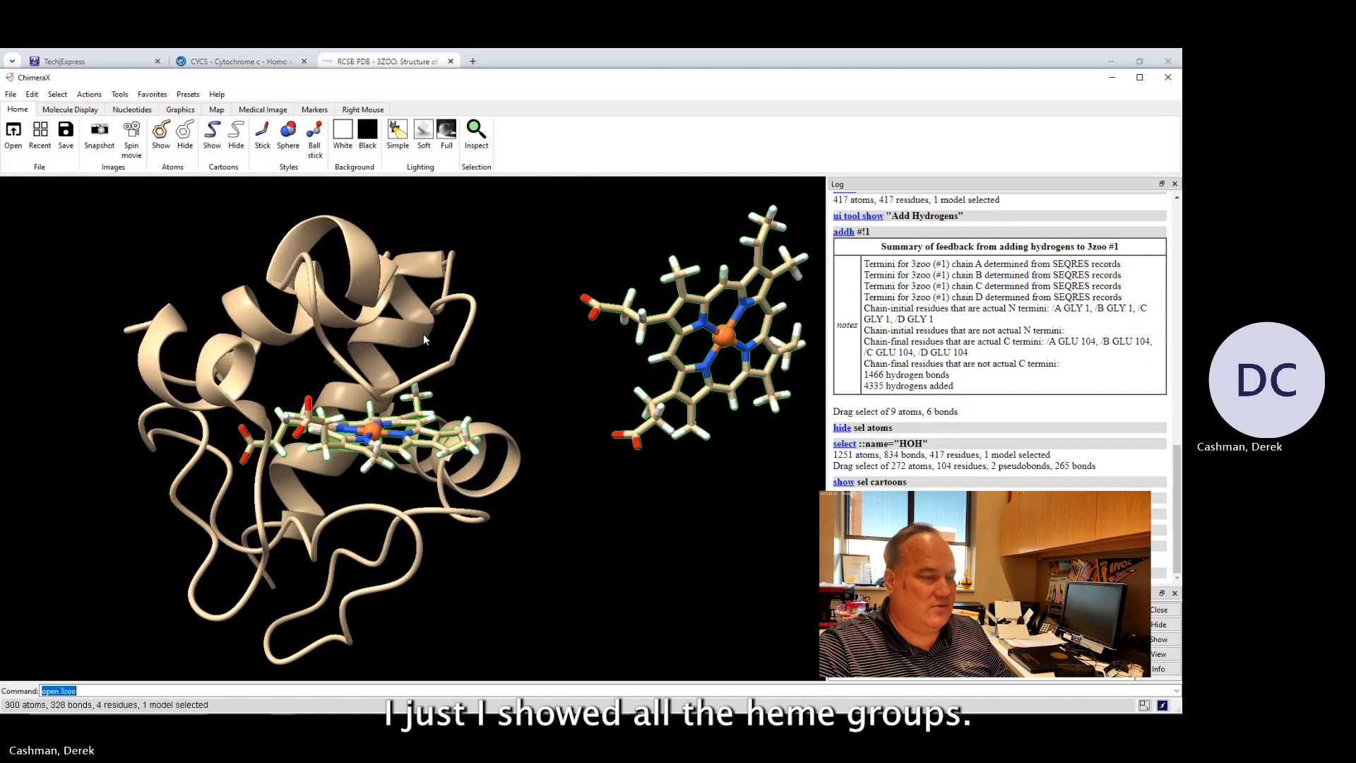
scroll(423, 337, "down", 5)
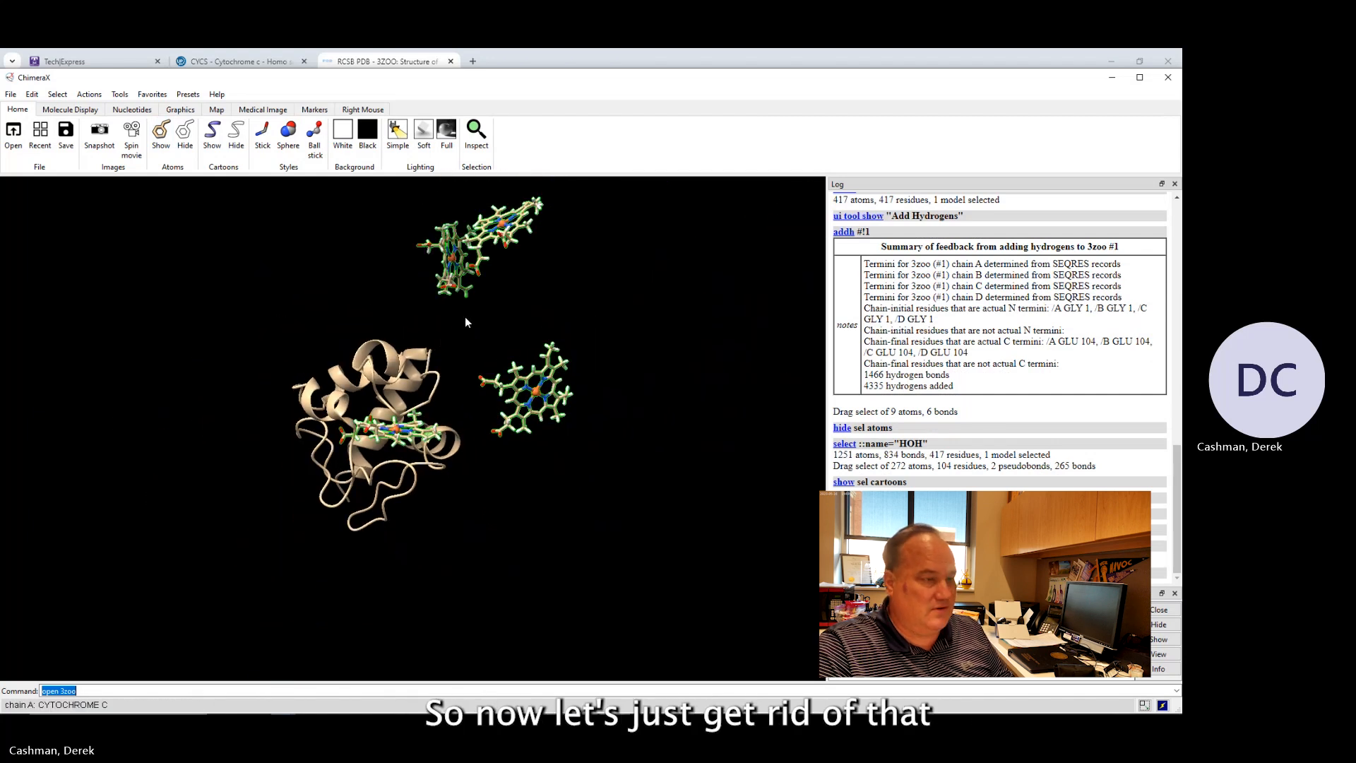
left_click_drag(465, 317, 600, 442, "ctrl")
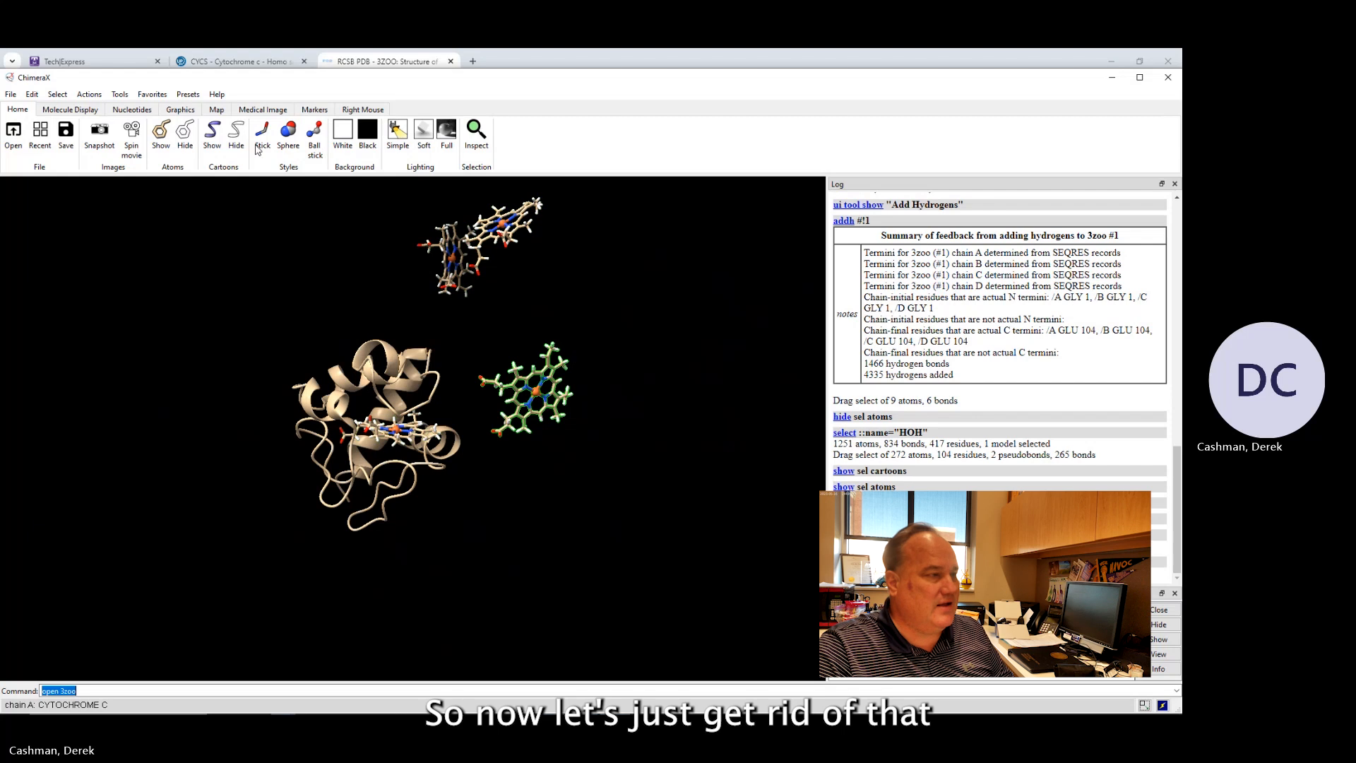
left_click(185, 140)
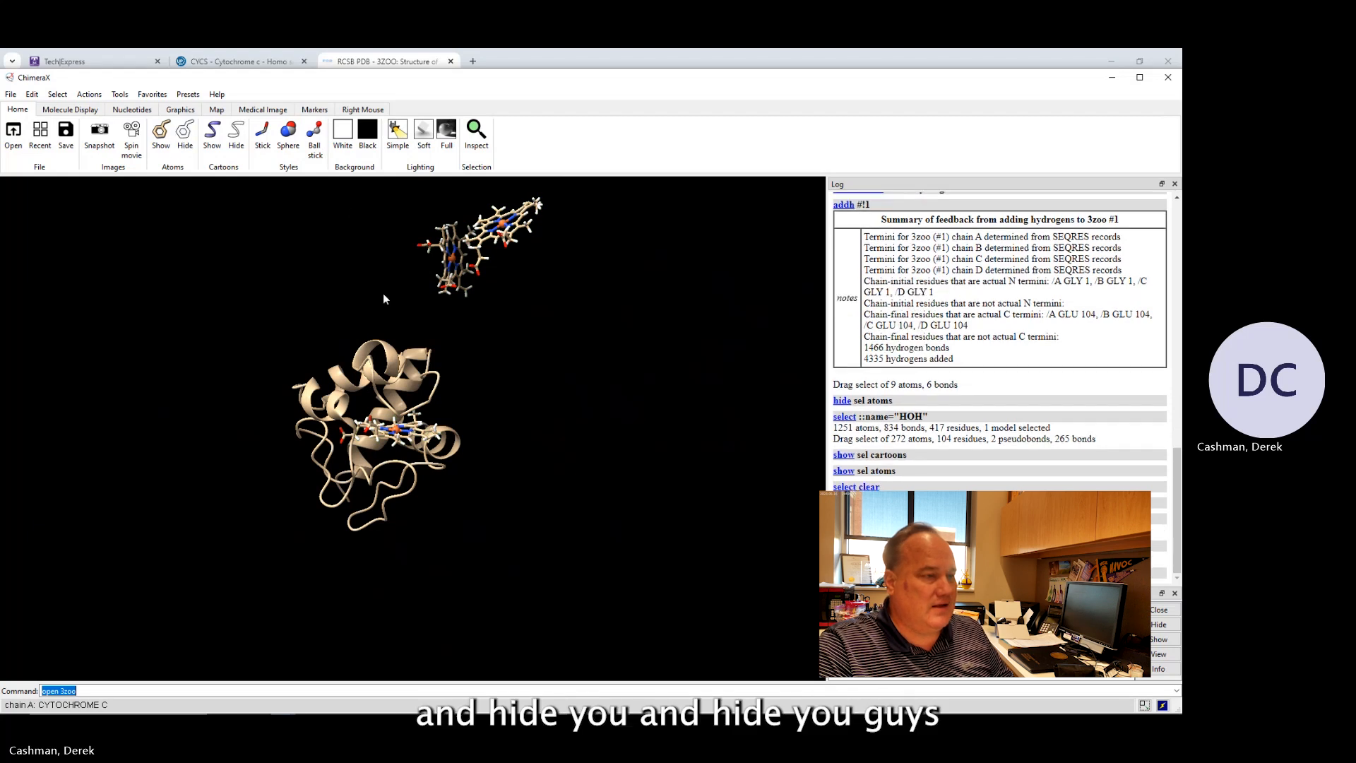
left_click_drag(388, 308, 630, 185, "ctrl")
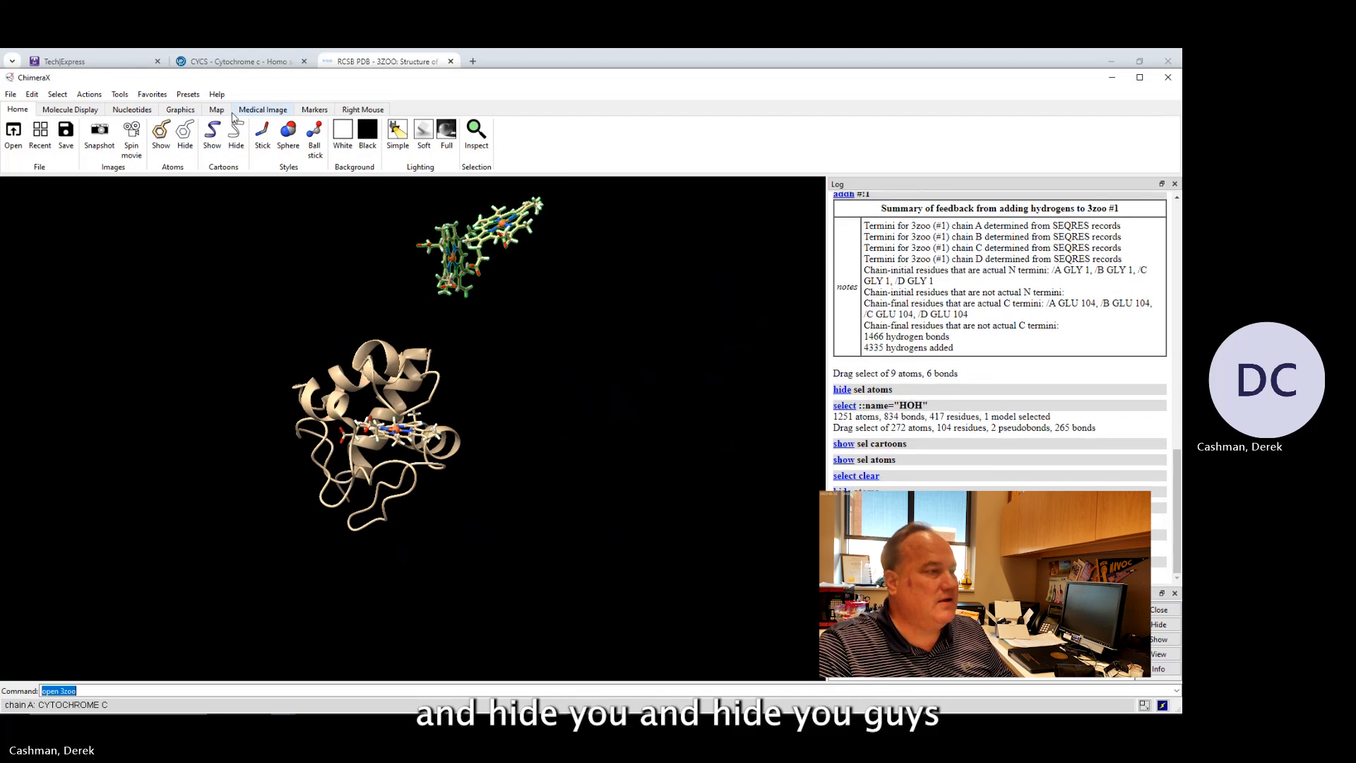
left_click(186, 132)
Rotate and zoom the single chain to examine the heme inside the ribbon's alpha helices.
left_click_drag(407, 371, 457, 402)
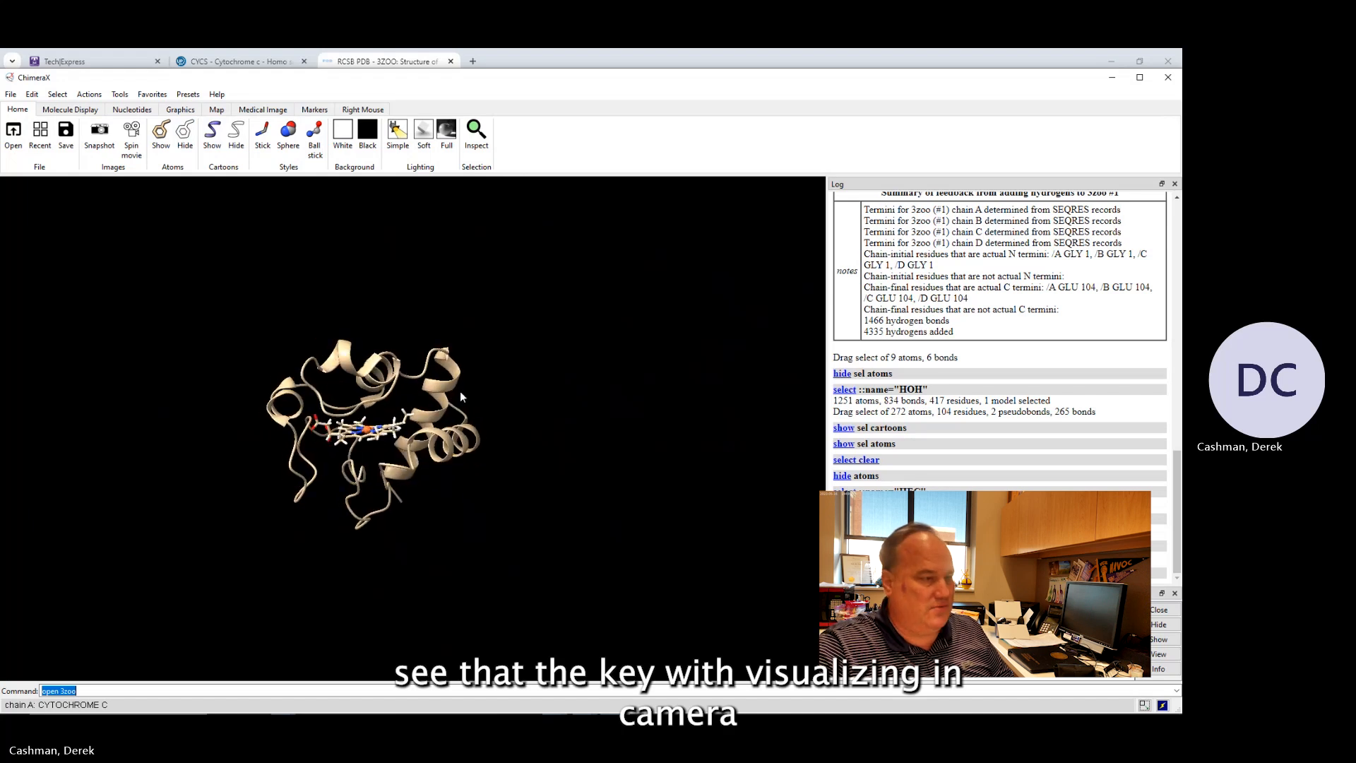
scroll(364, 399, "up", 3)
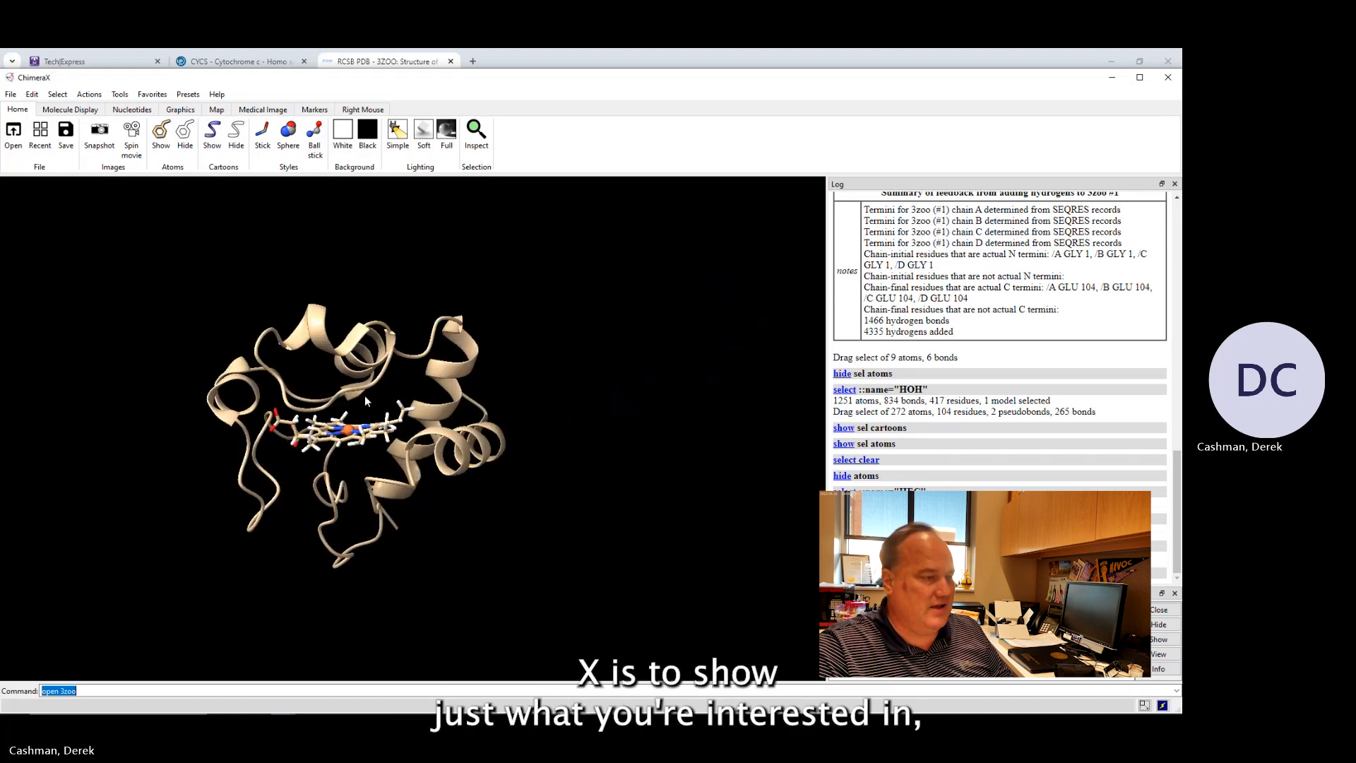
scroll(365, 398, "up", 2)
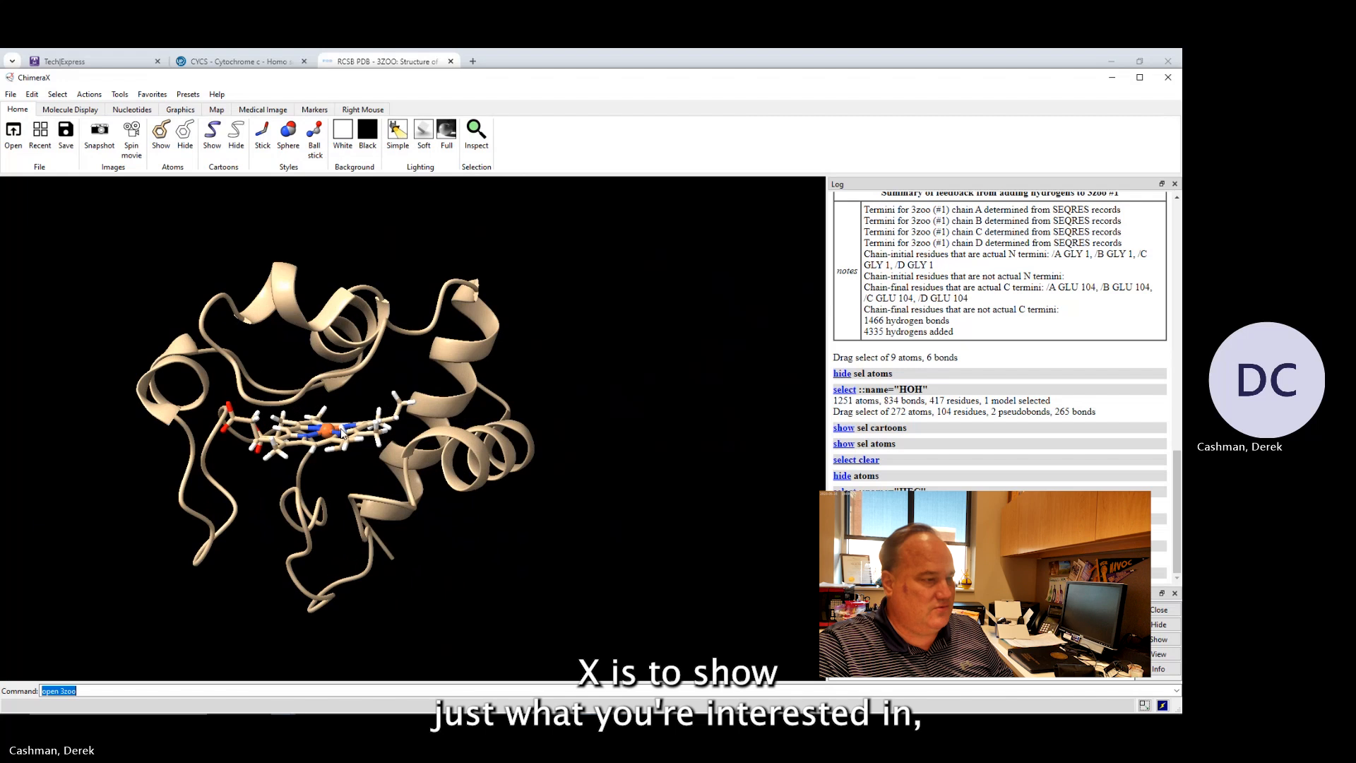
right_click_drag(331, 432, 422, 433)
scroll(422, 433, "up", 3)
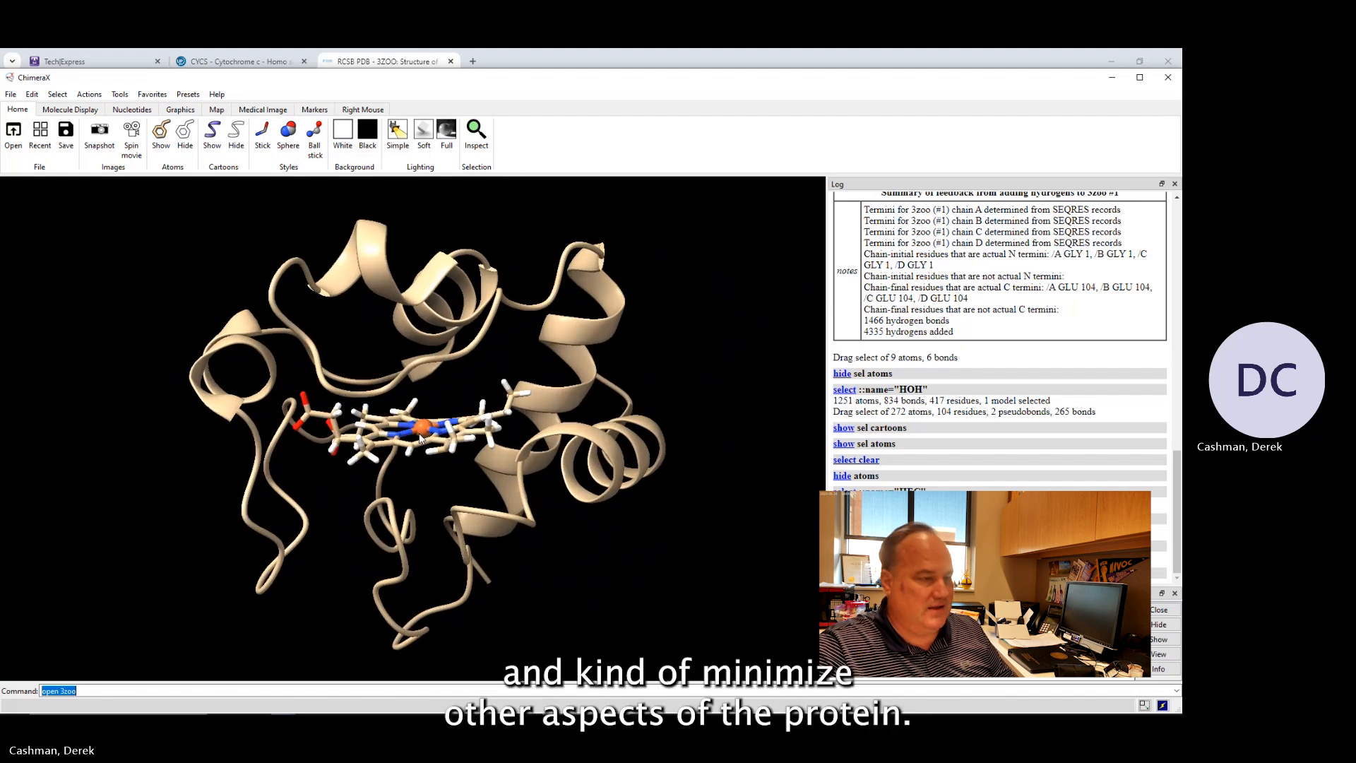
left_click_drag(422, 436, 408, 461)
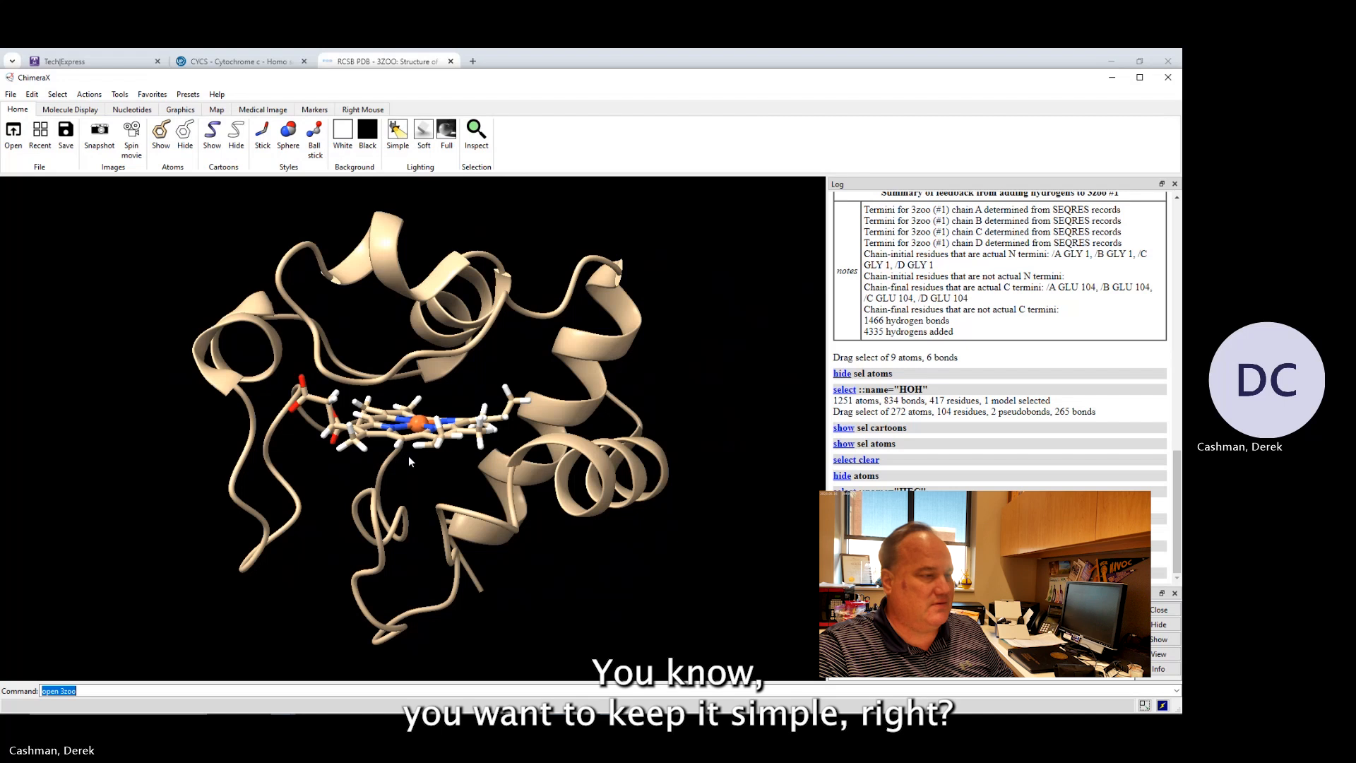
left_click_drag(422, 448, 411, 466)
left_click_drag(522, 468, 504, 488)
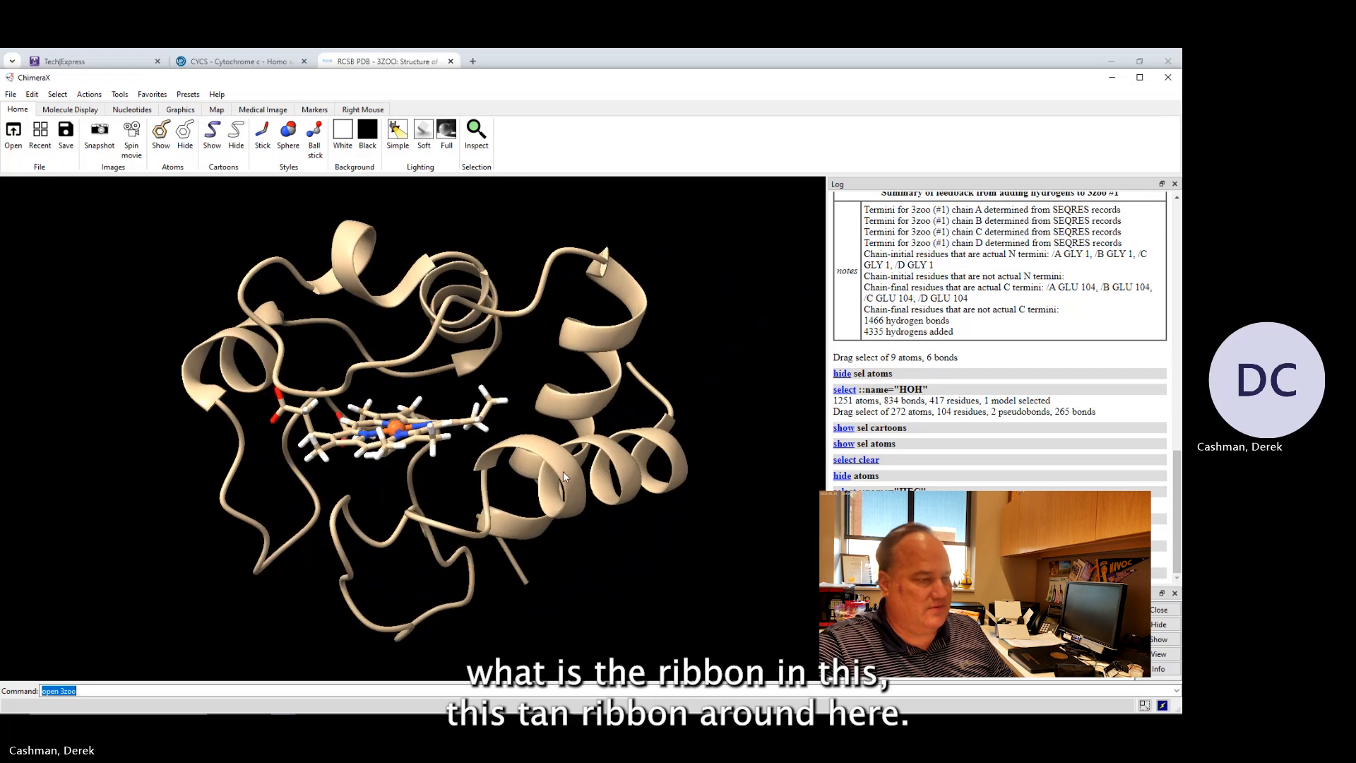
left_click_drag(445, 528, 562, 472)
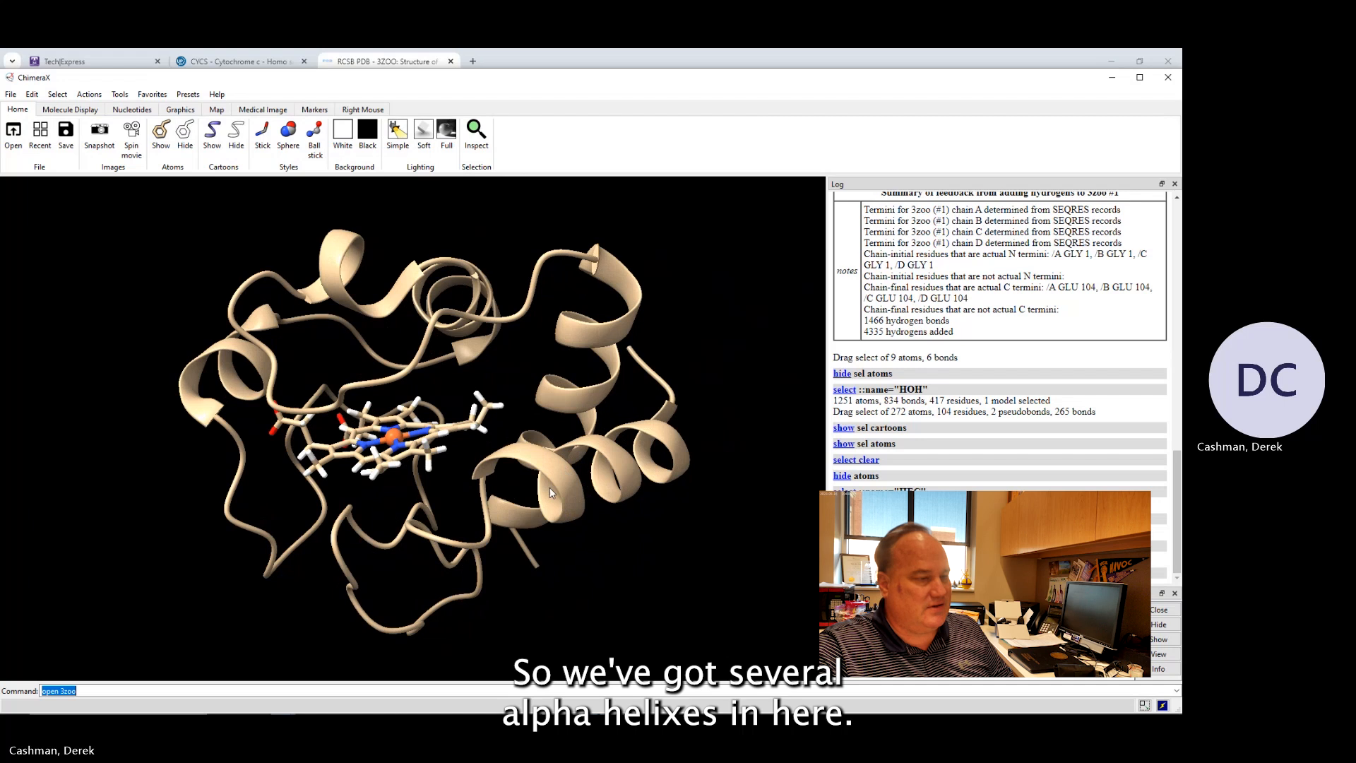
Rotate the single chain and hover over the ribbon's ends to examine where the polypeptide begins and ends.
left_click_drag(551, 492, 473, 527)
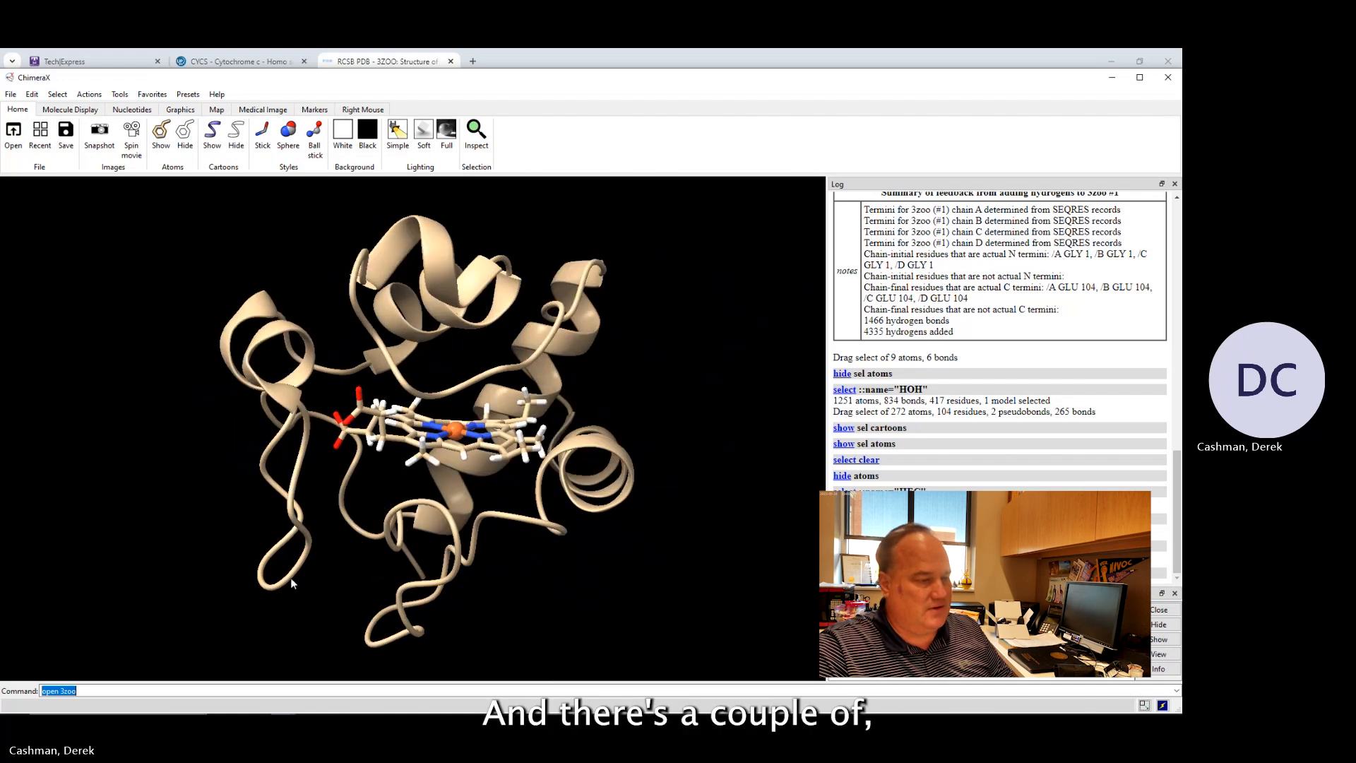
mouse_move(344, 545)
left_mouse_down()
mouse_move(281, 544)
mouse_move(316, 544)
mouse_move(305, 569)
mouse_move(332, 521)
mouse_move(328, 538)
left_mouse_up()
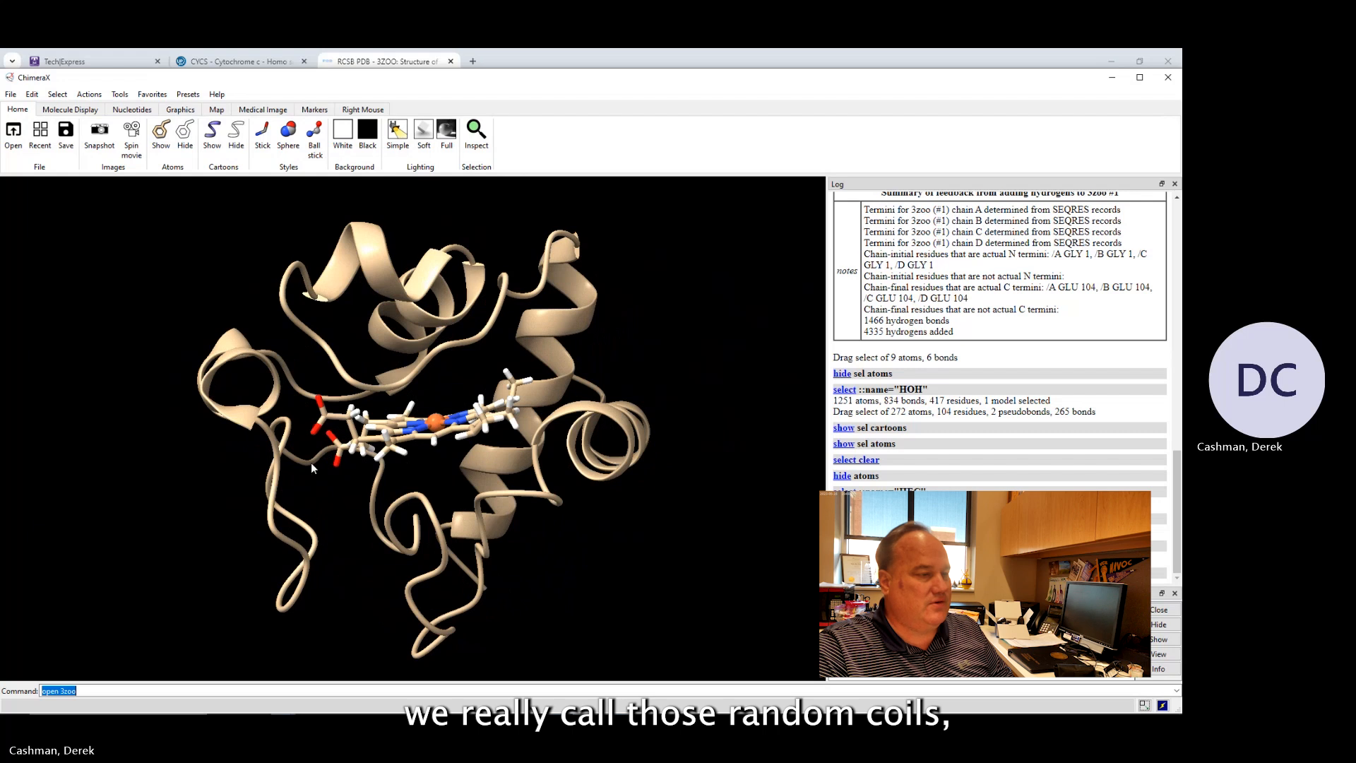
mouse_move(311, 463)
left_mouse_down()
mouse_move(308, 474)
mouse_move(324, 461)
mouse_move(298, 474)
mouse_move(311, 477)
mouse_move(311, 461)
left_mouse_up()
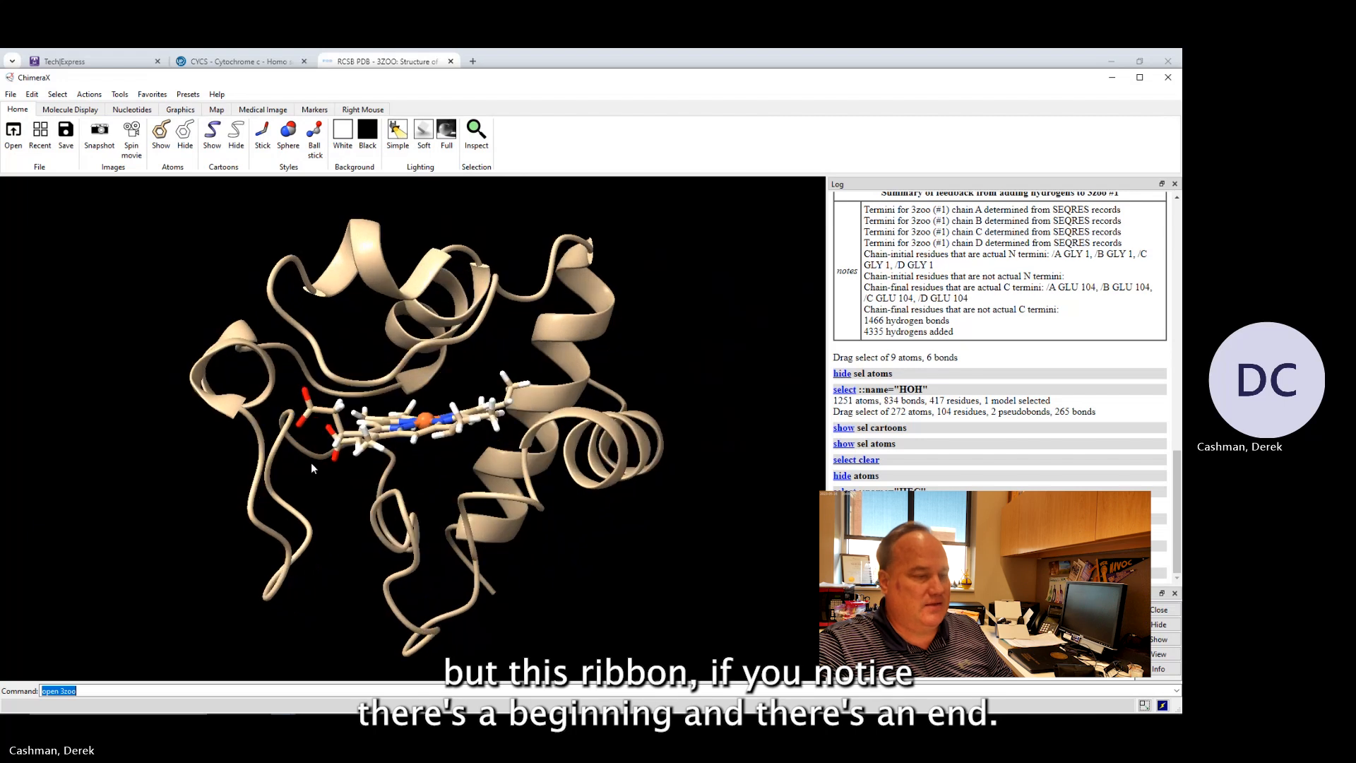
left_click_drag(485, 508, 455, 507)
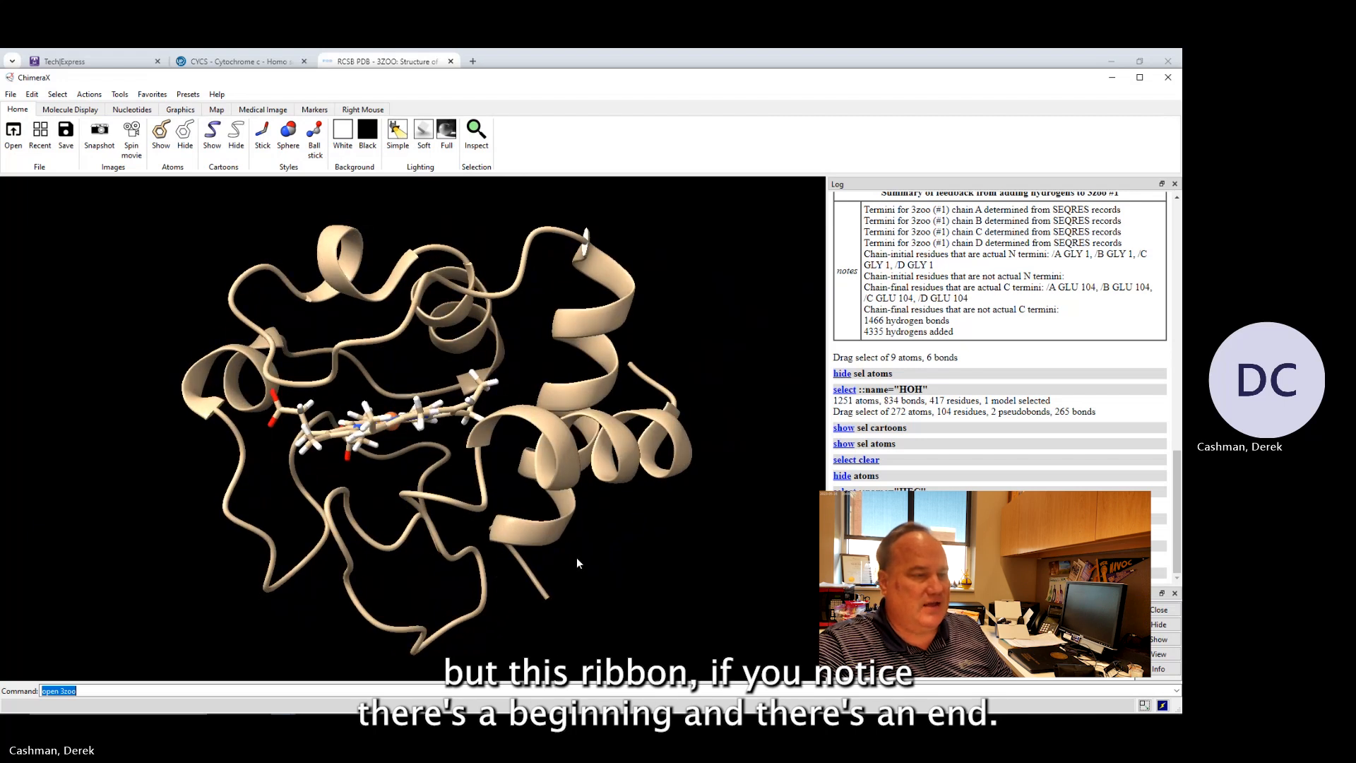
left_click_drag(598, 537, 583, 542)
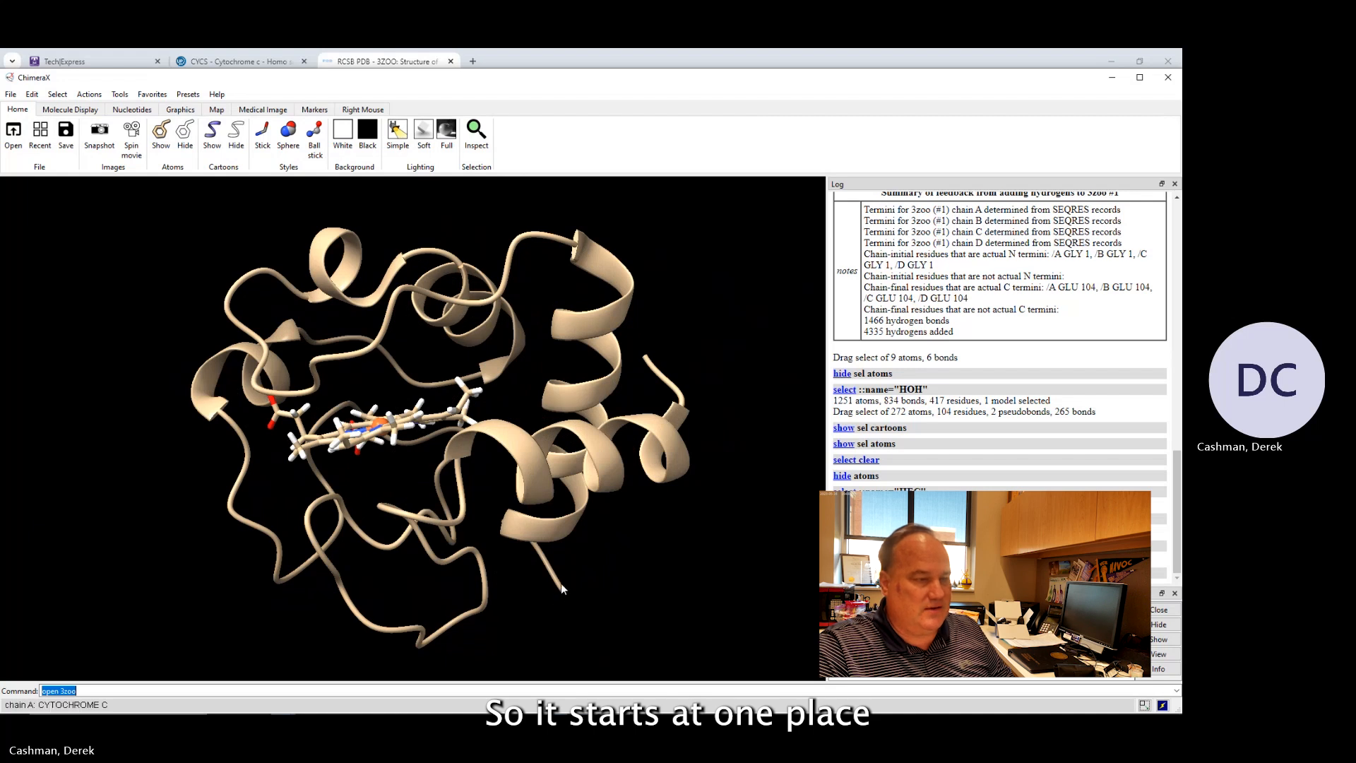
left_click_drag(561, 583, 542, 558)
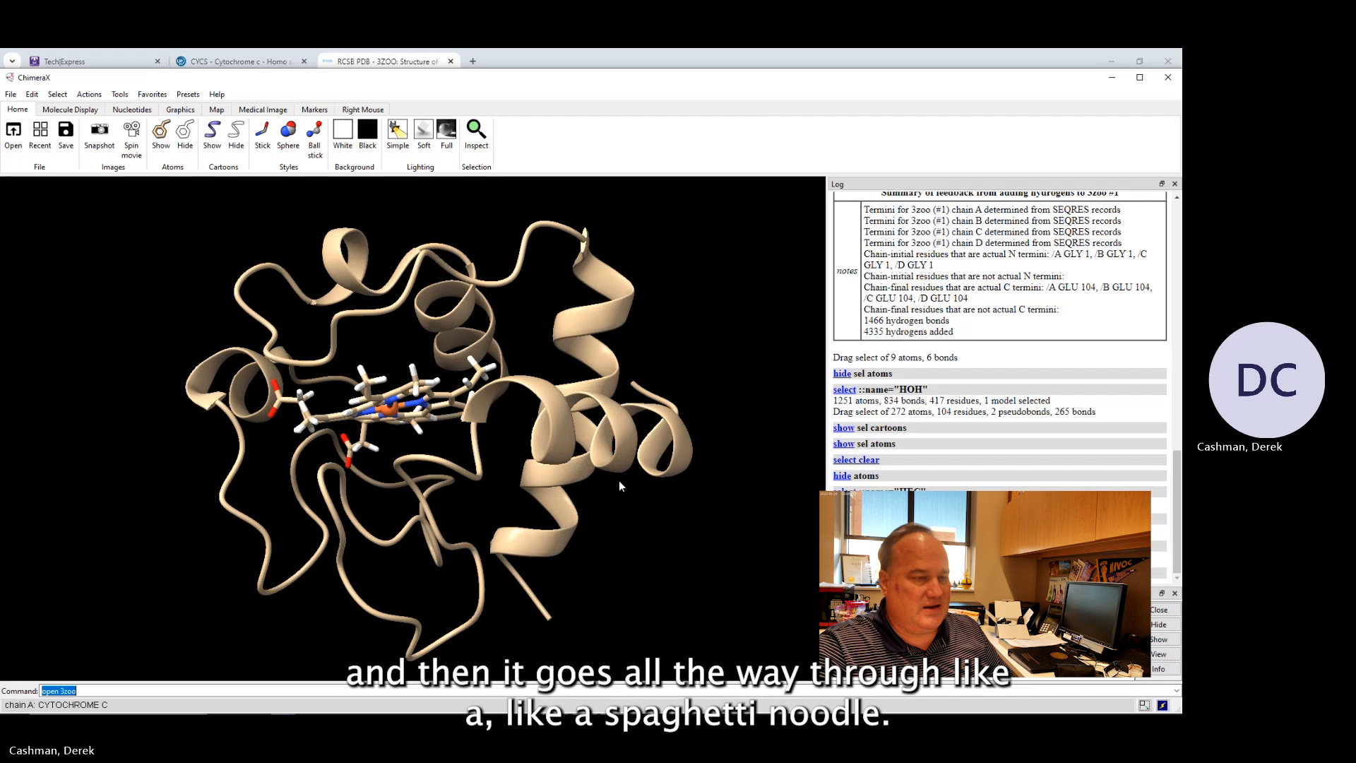
left_click_drag(612, 472, 653, 388)
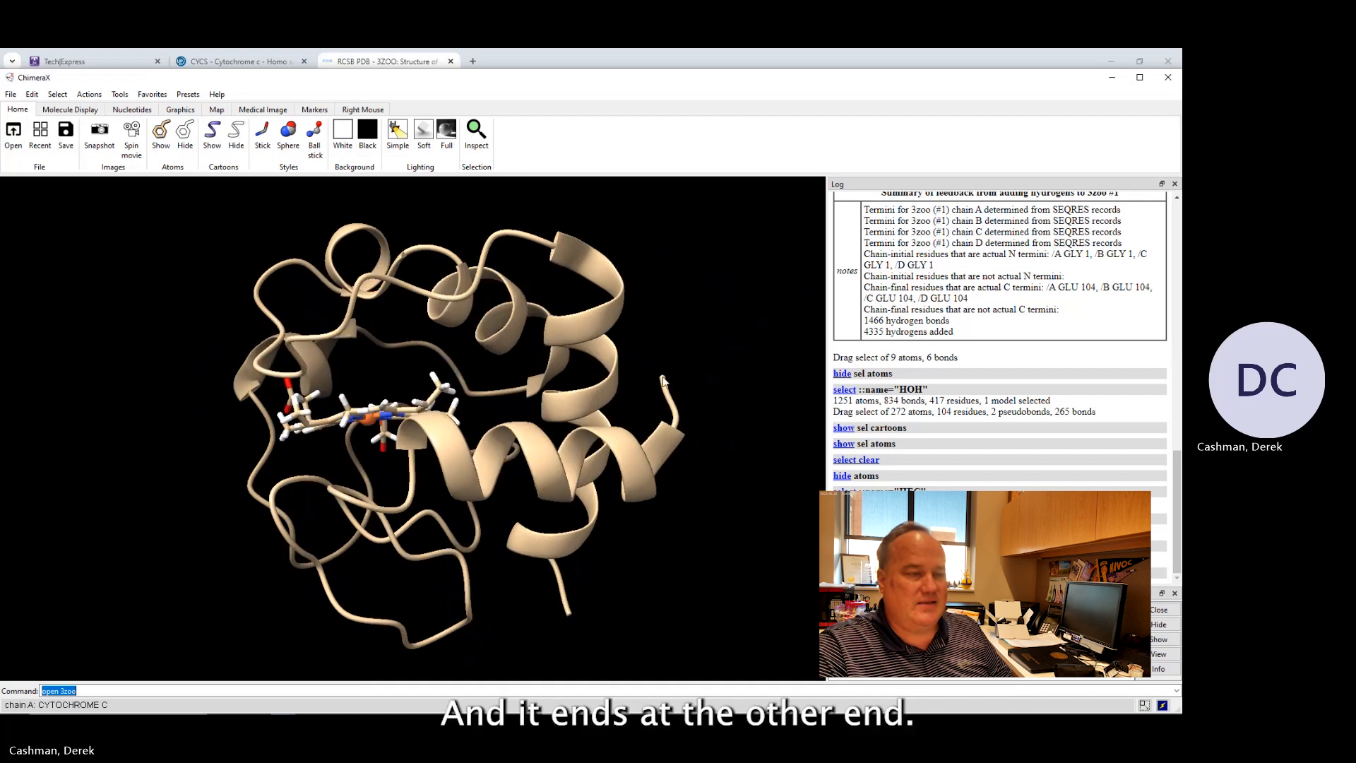
mouse_move(662, 381)
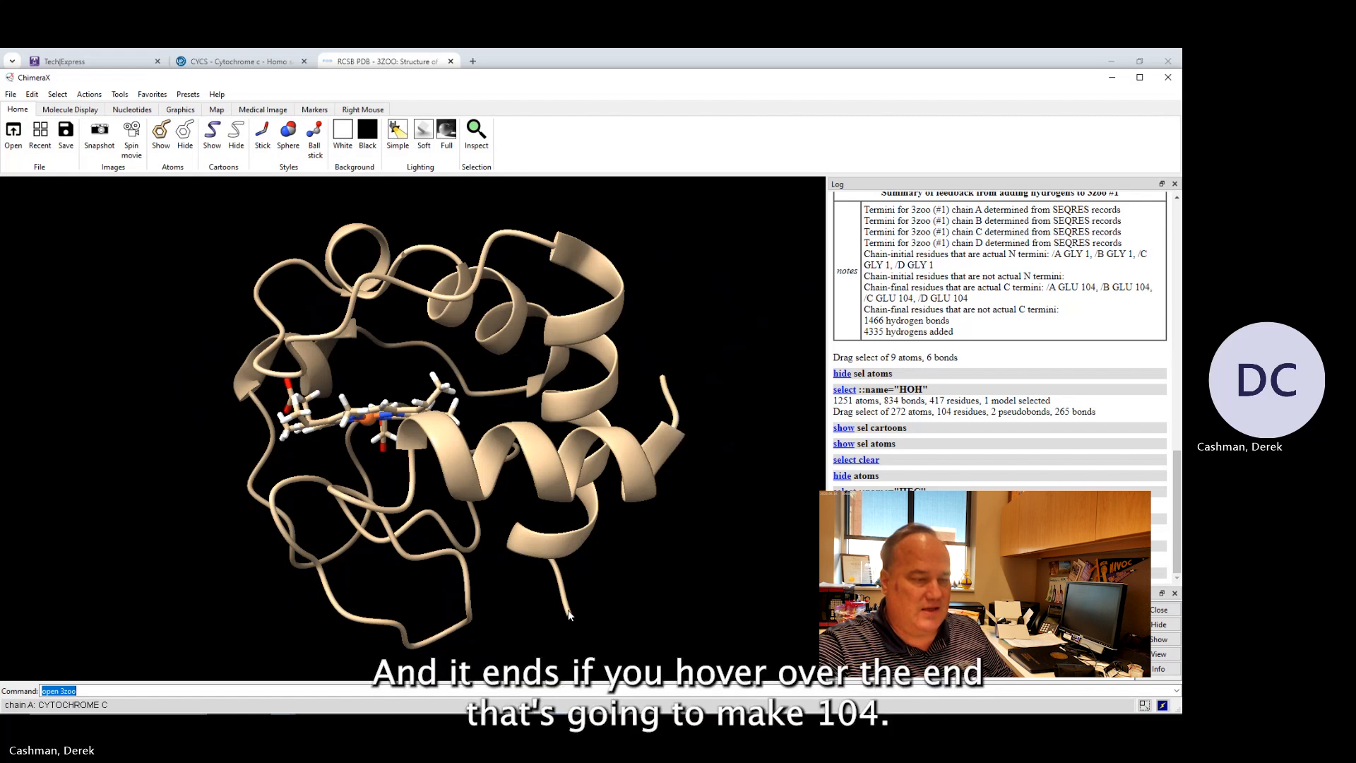
mouse_move(569, 615)
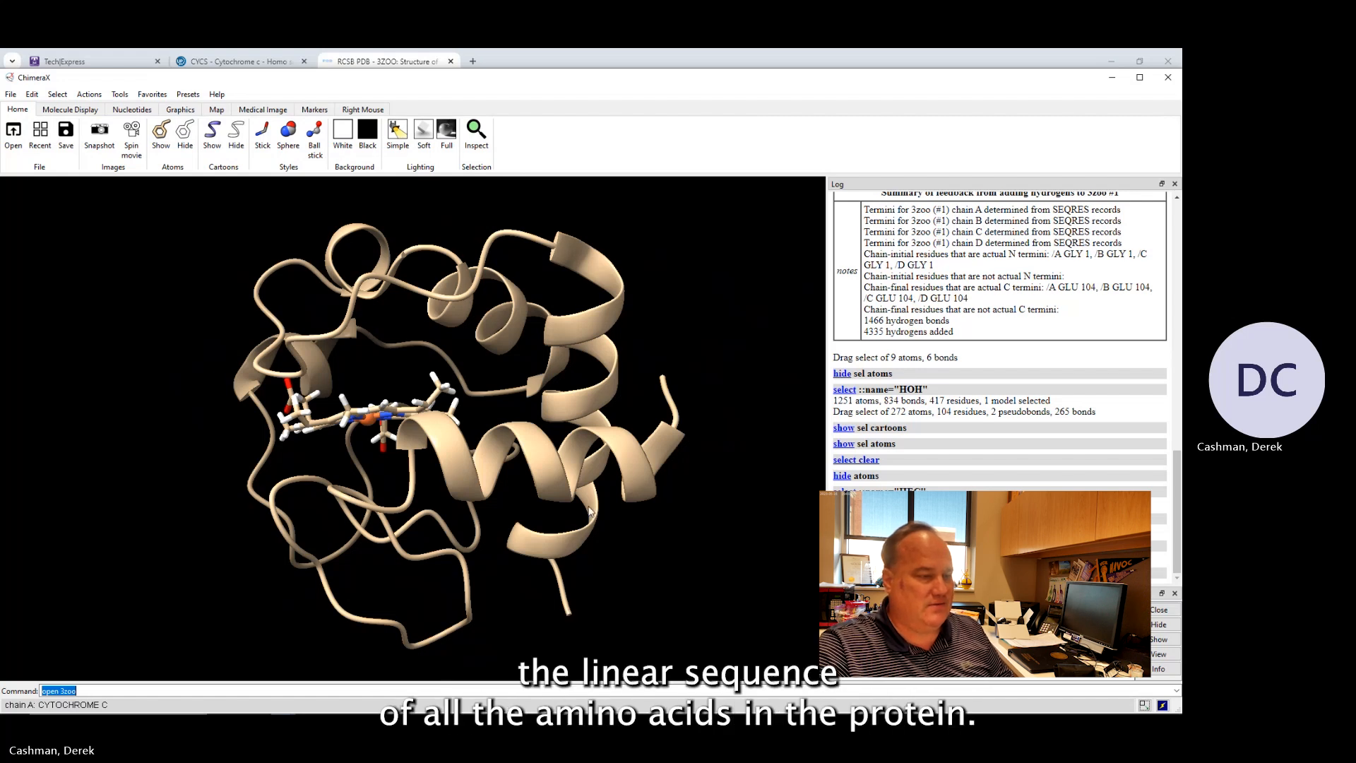
mouse_move(485, 522)
left_mouse_down()
mouse_move(472, 541)
mouse_move(484, 522)
mouse_move(519, 535)
mouse_move(503, 530)
left_mouse_up()
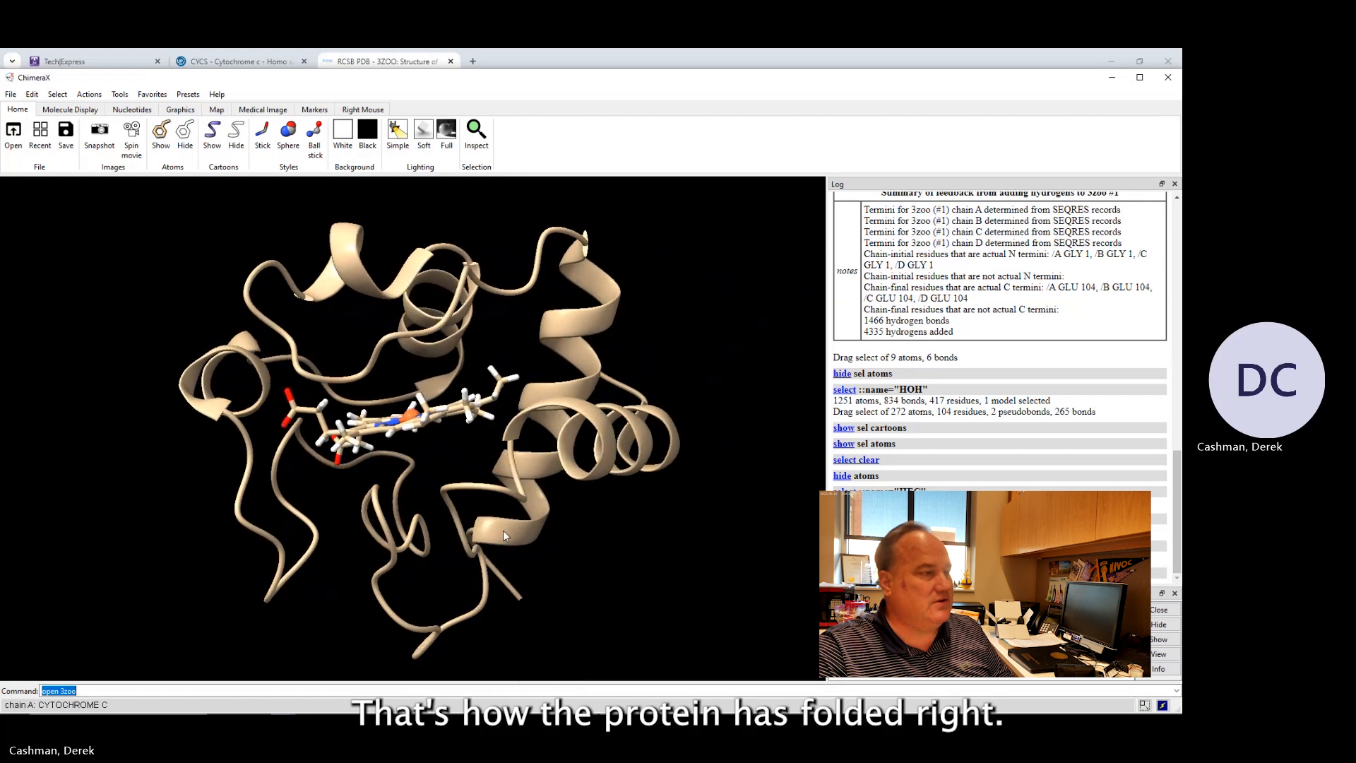
Open the Sequence Viewer for chain A (CYTOCHROME C).
left_click(126, 97)
mouse_move(129, 219)
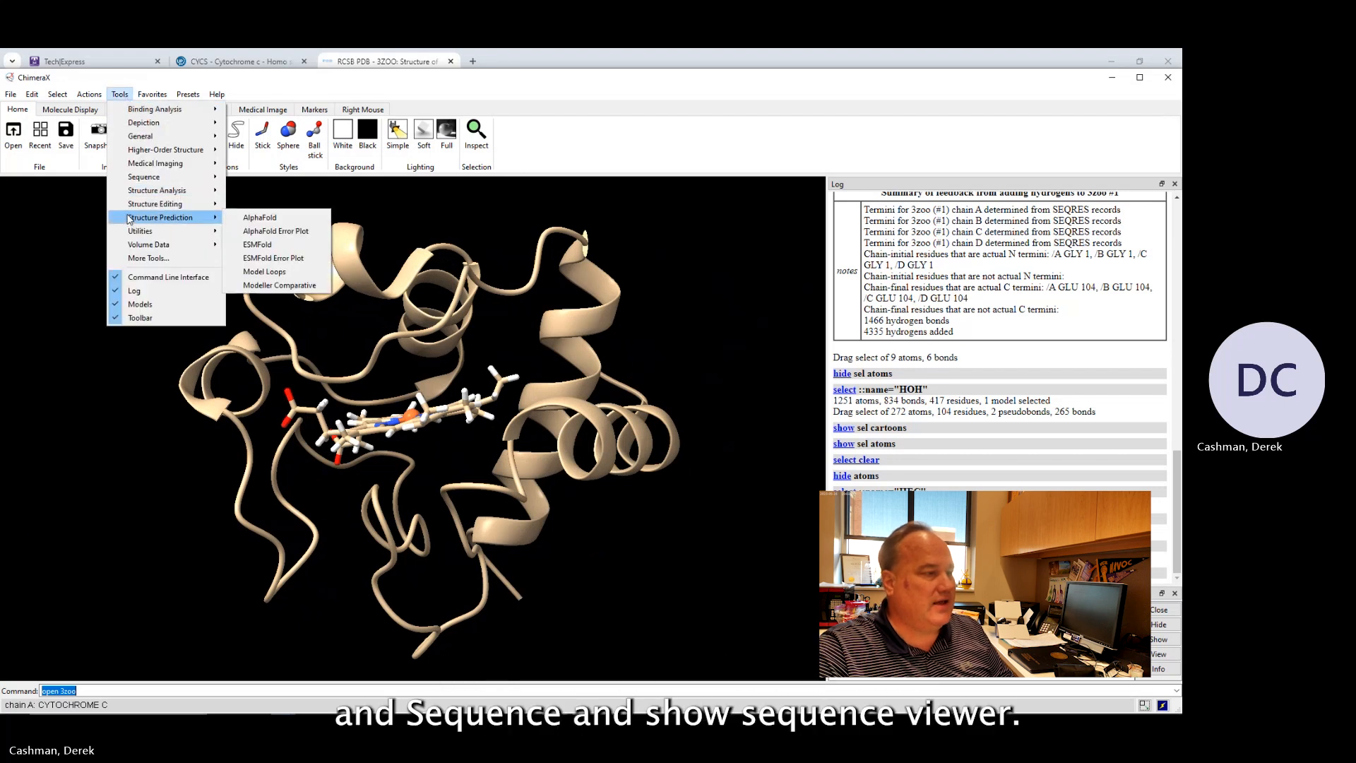
mouse_move(136, 181)
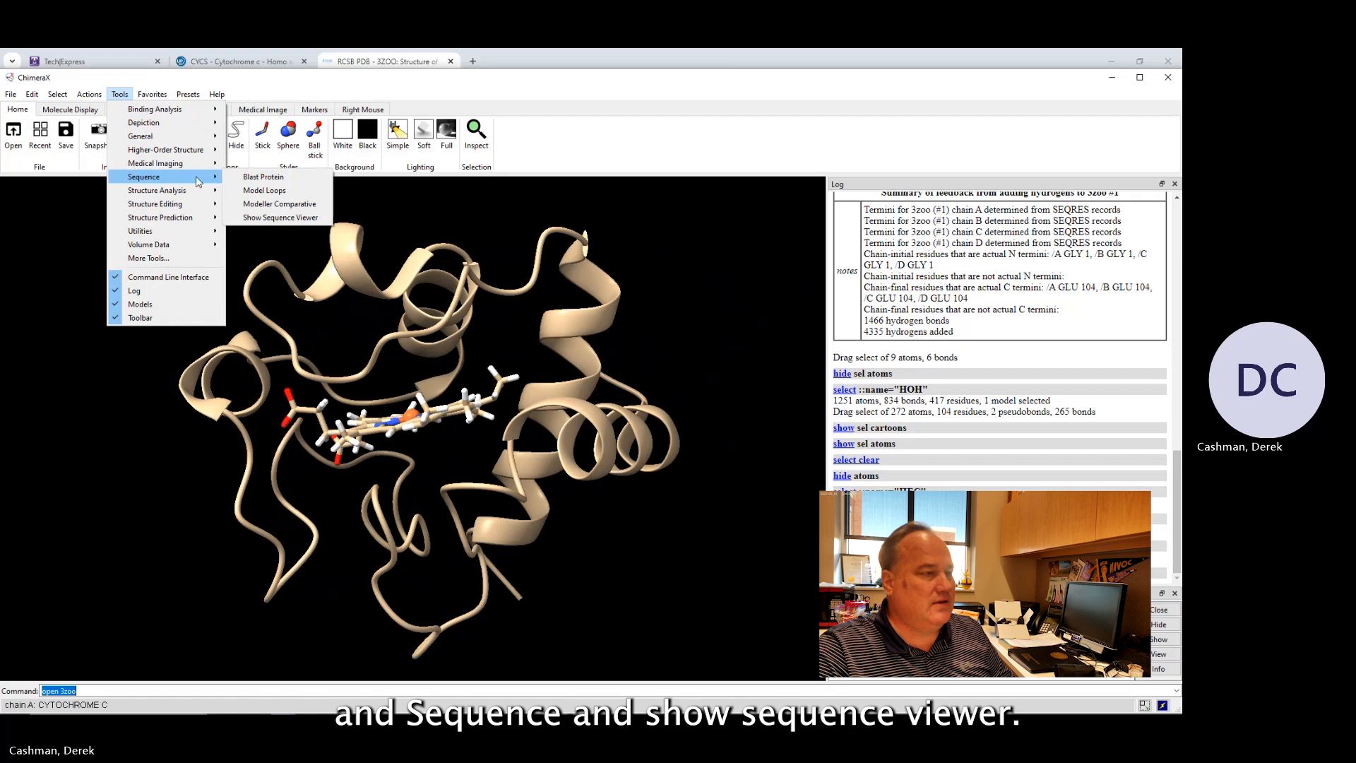
left_click(283, 217)
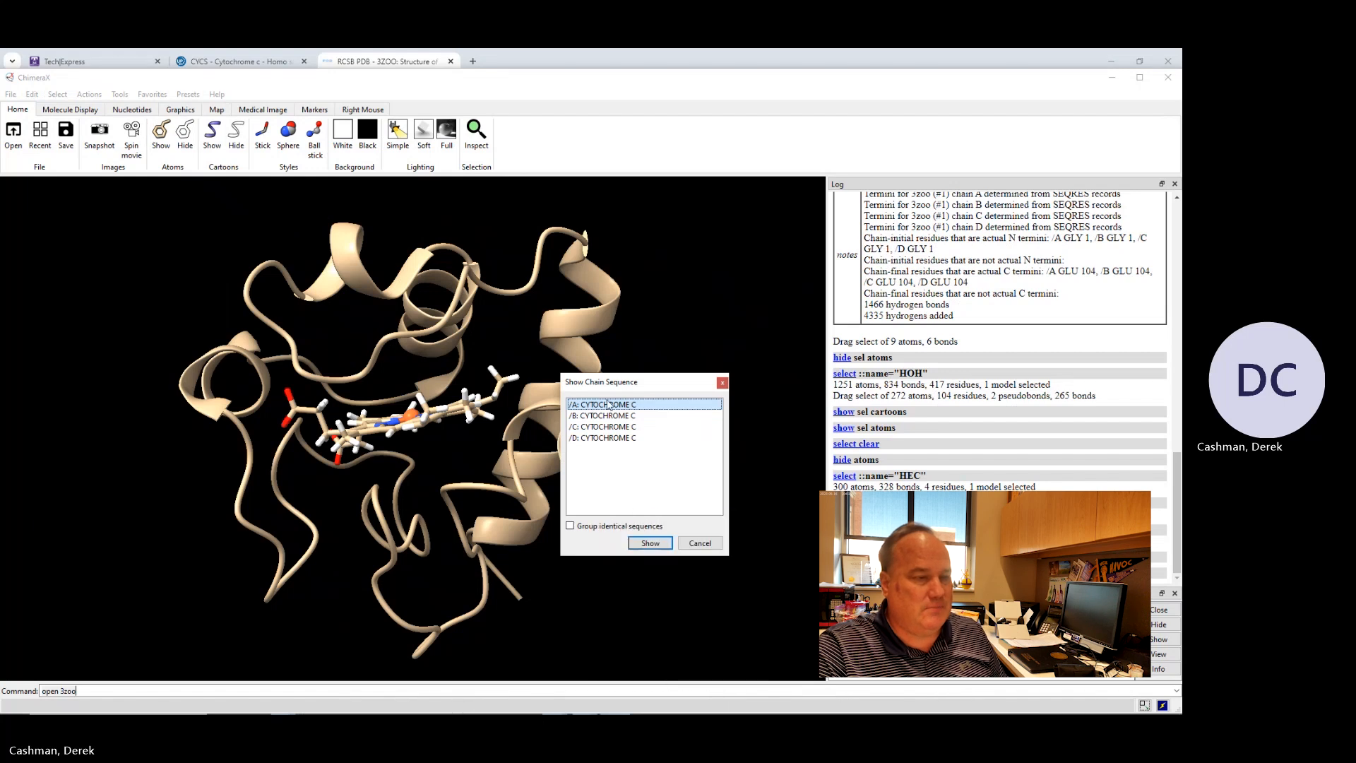
left_click(650, 542)
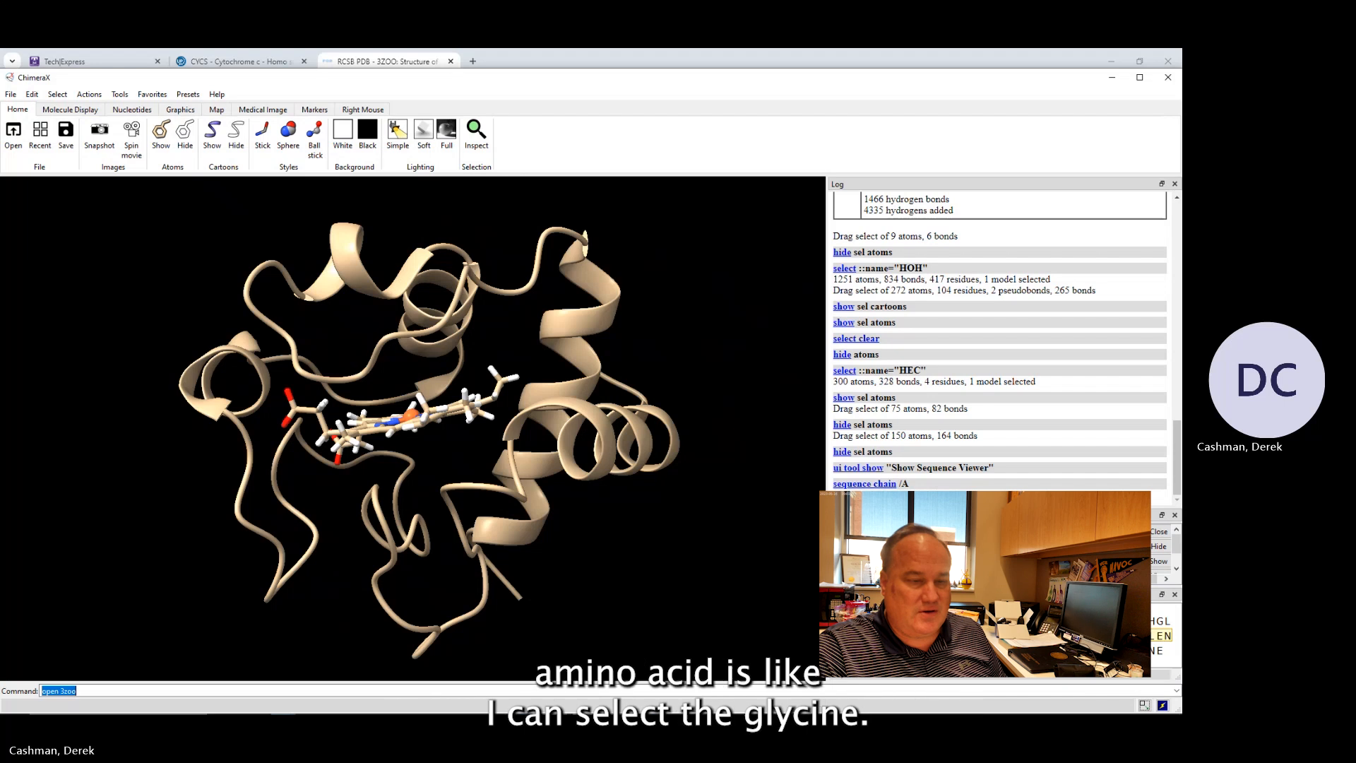
Select residues 1, 2 and 104 of chain A in the sequence viewer.
left_click_drag(907, 622, 913, 622)
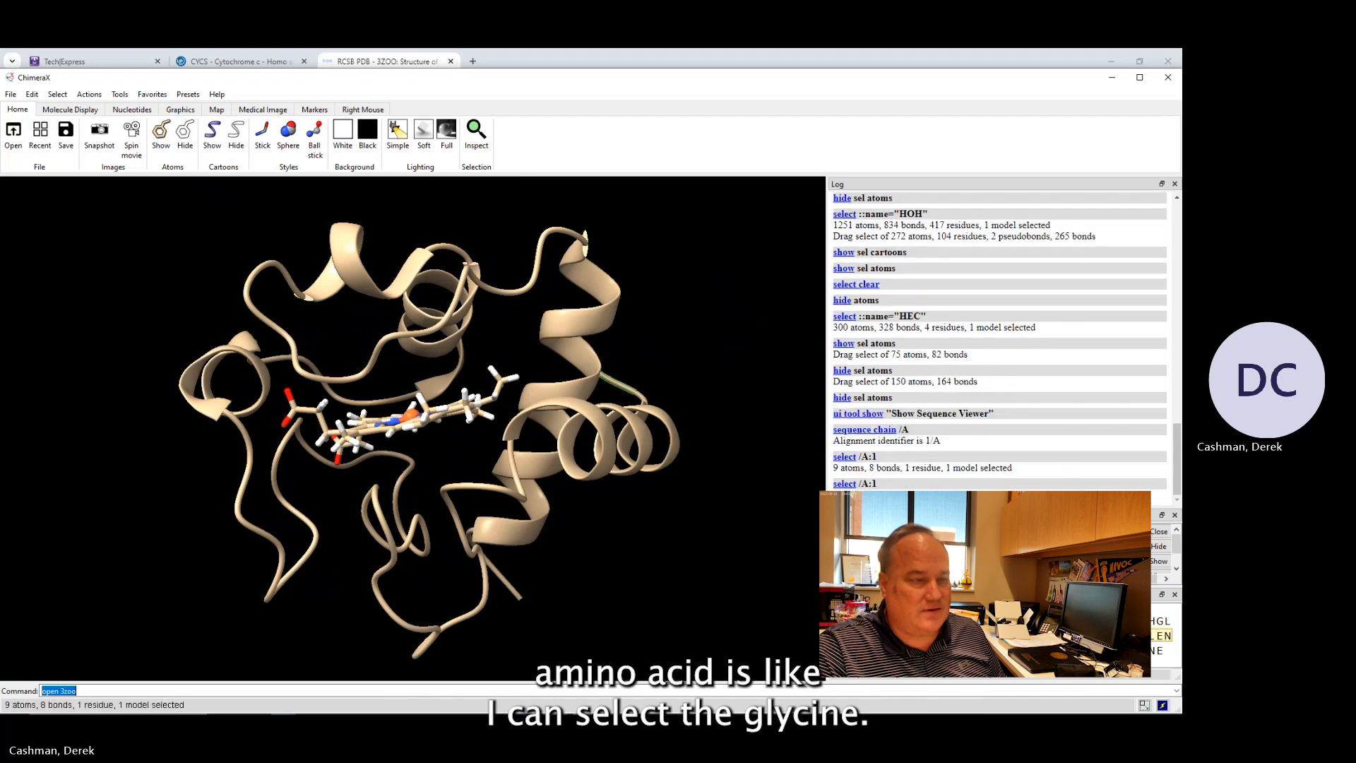
left_click_drag(664, 322, 617, 396)
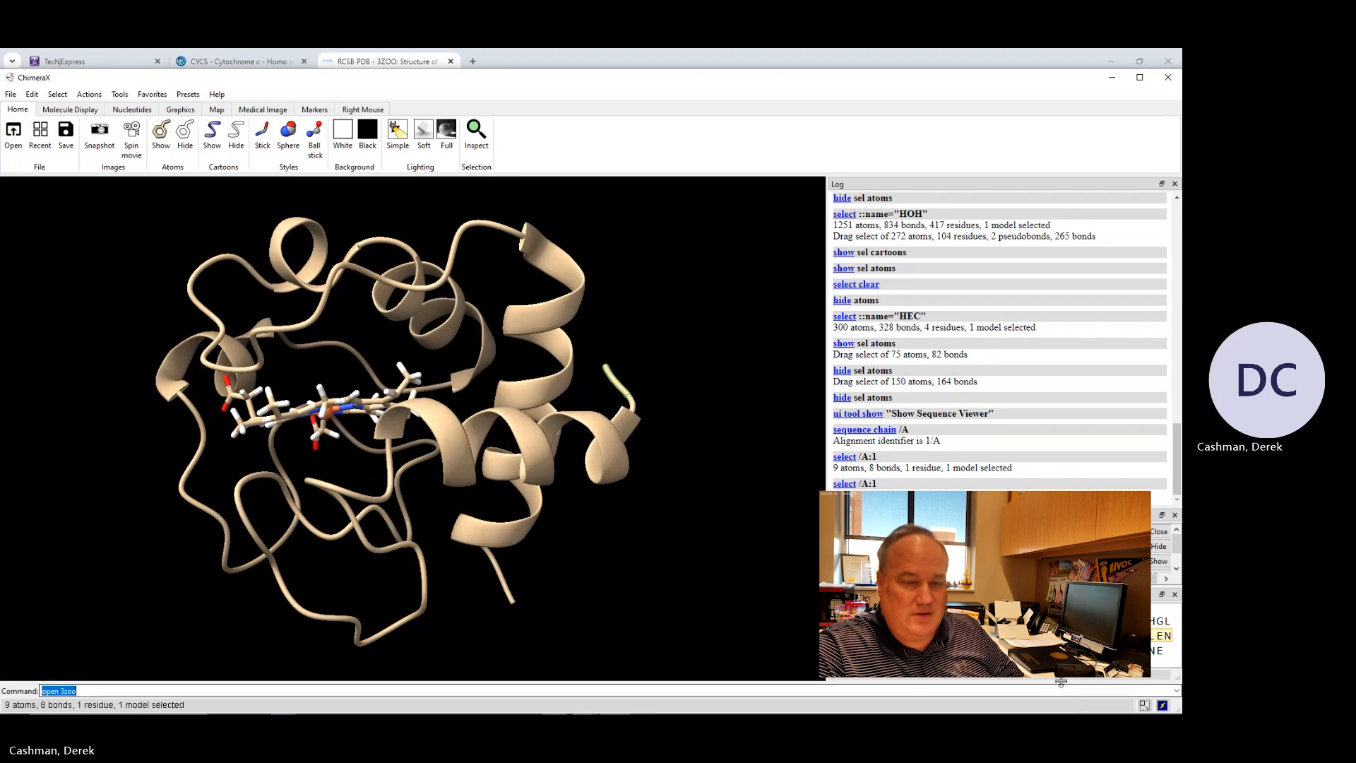
left_click(1158, 652)
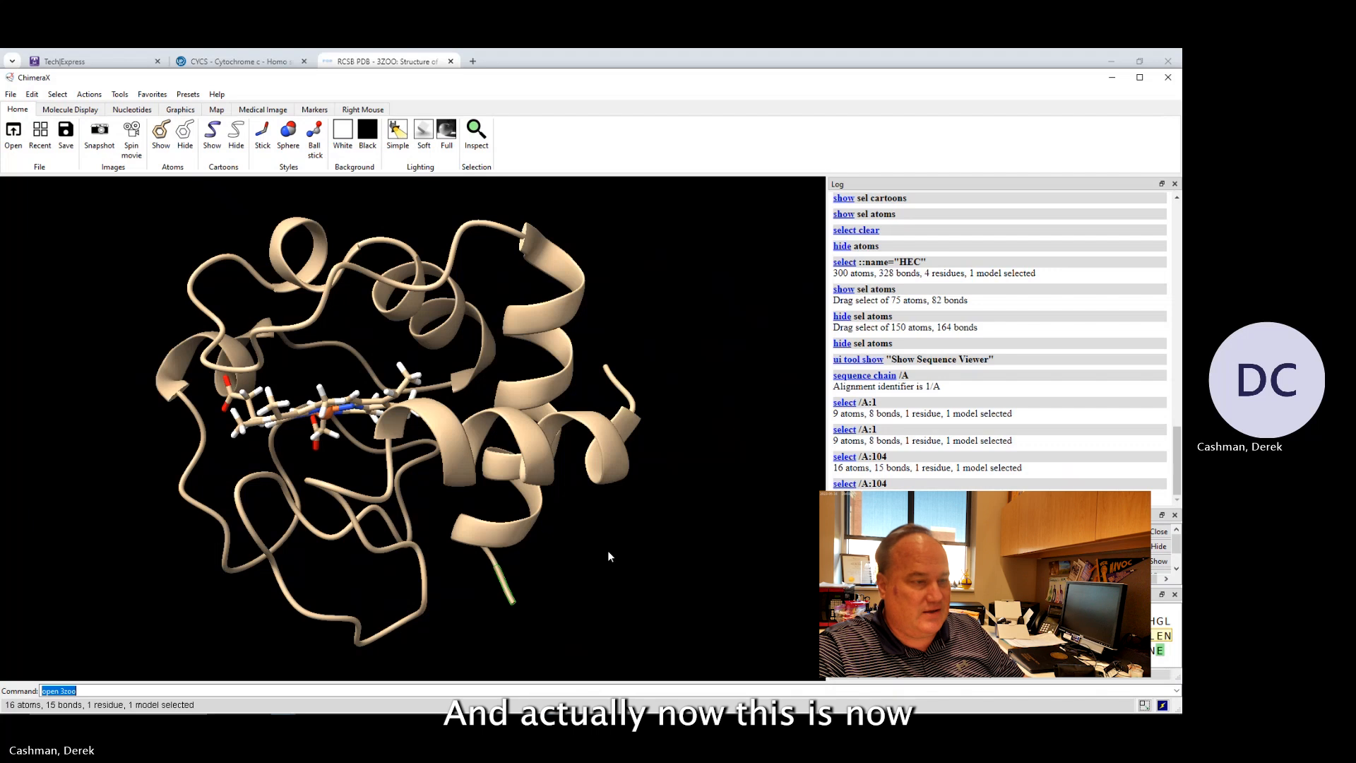
mouse_move(512, 602)
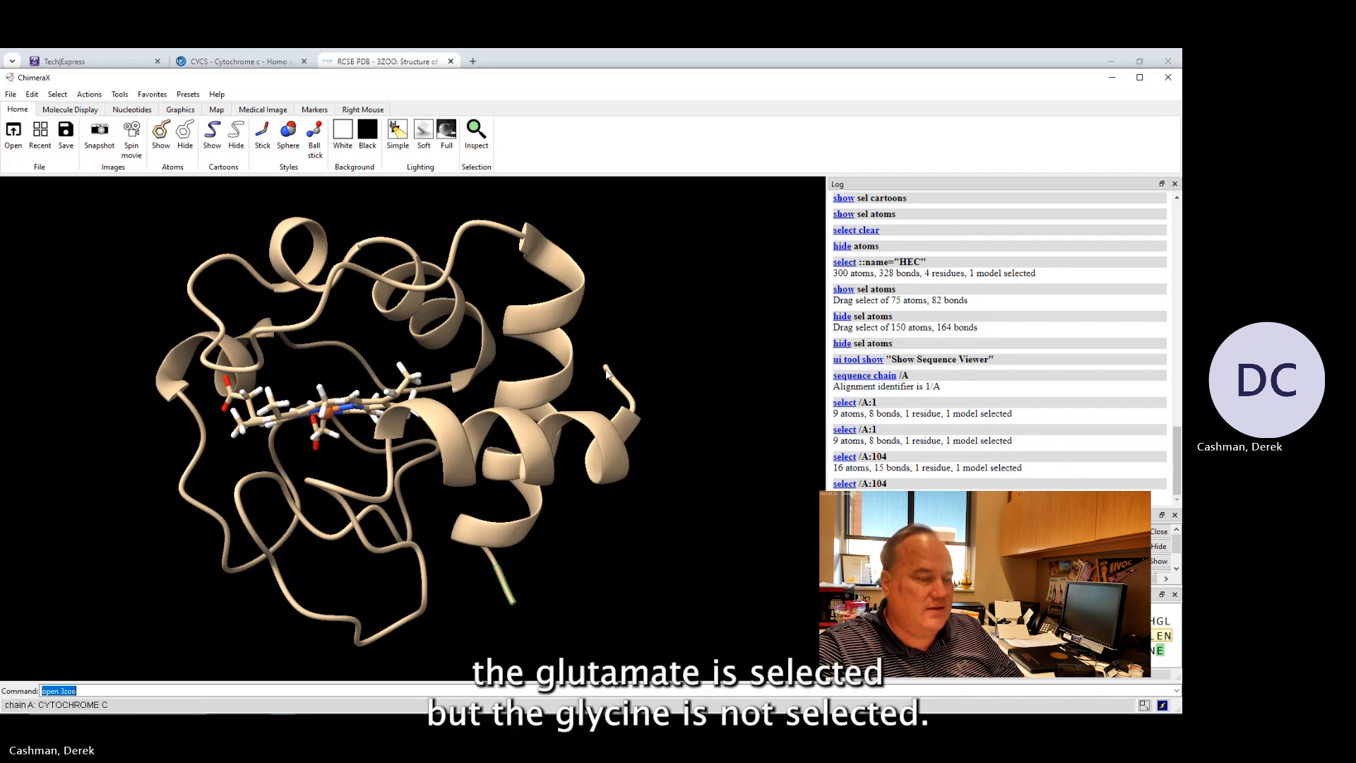
mouse_move(607, 374)
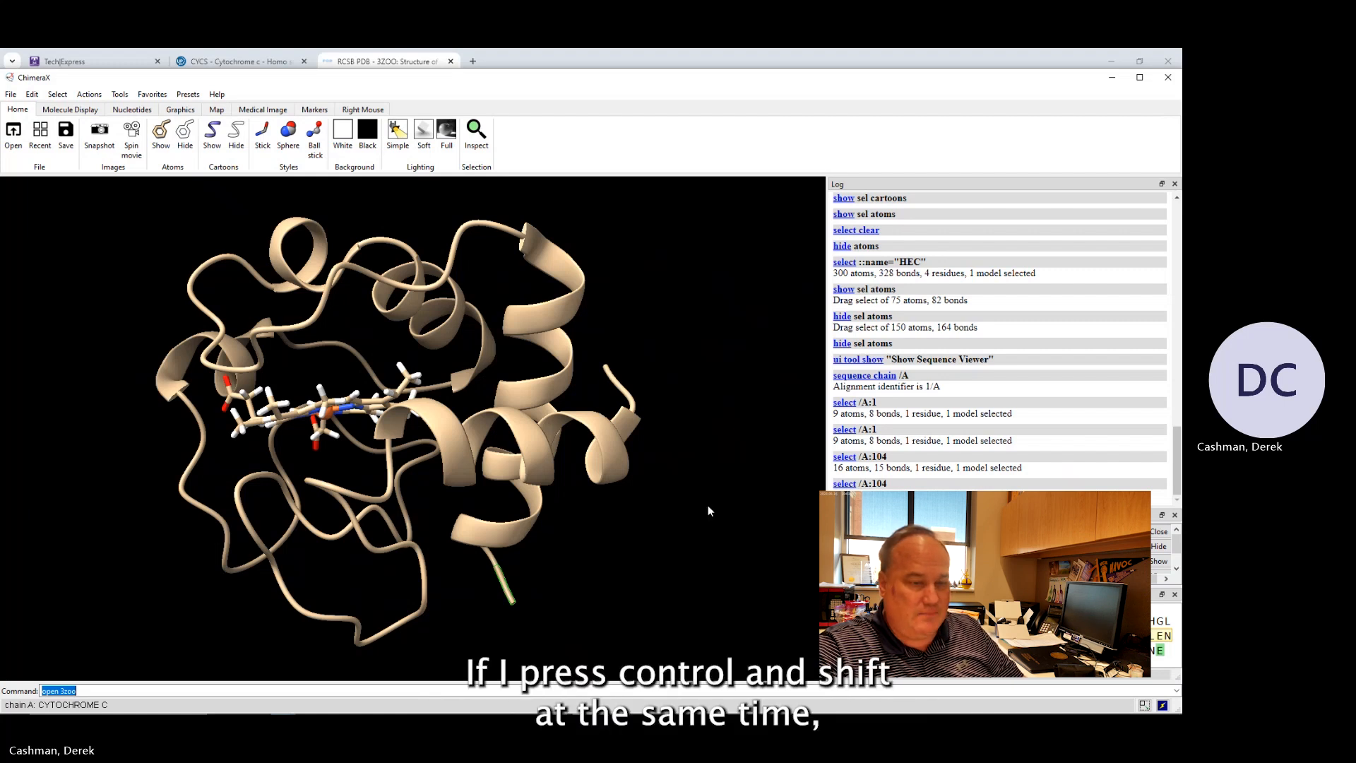
left_click_drag(904, 622, 913, 622, "shift")
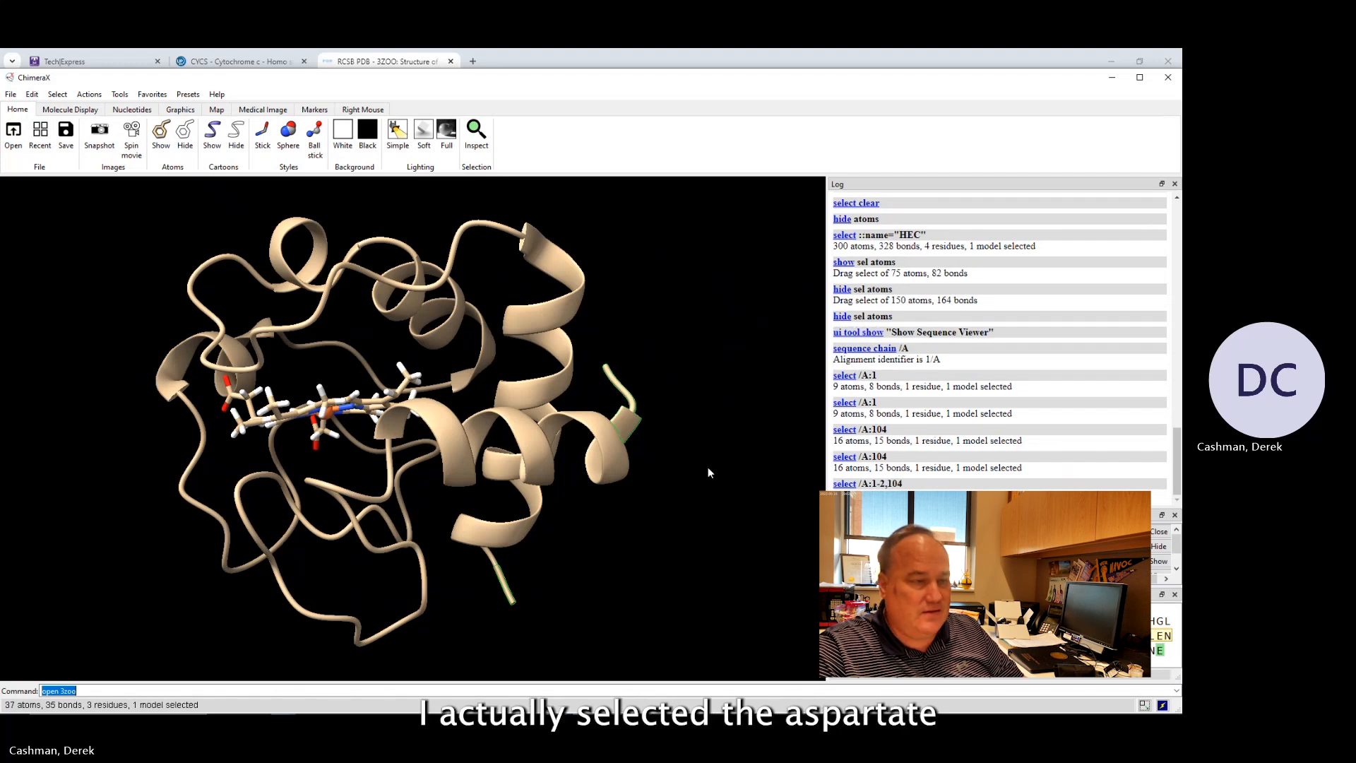
left_click(677, 490, "ctrl")
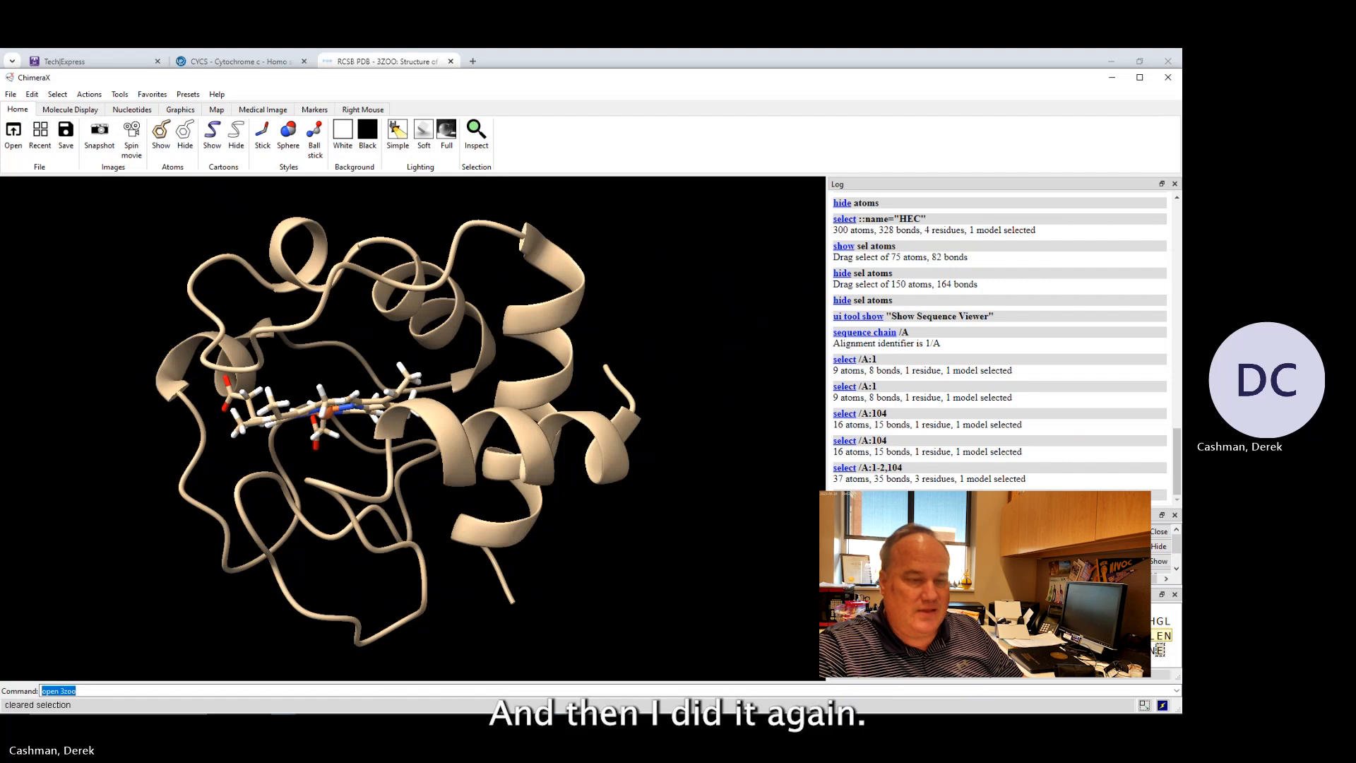
left_click(1160, 650)
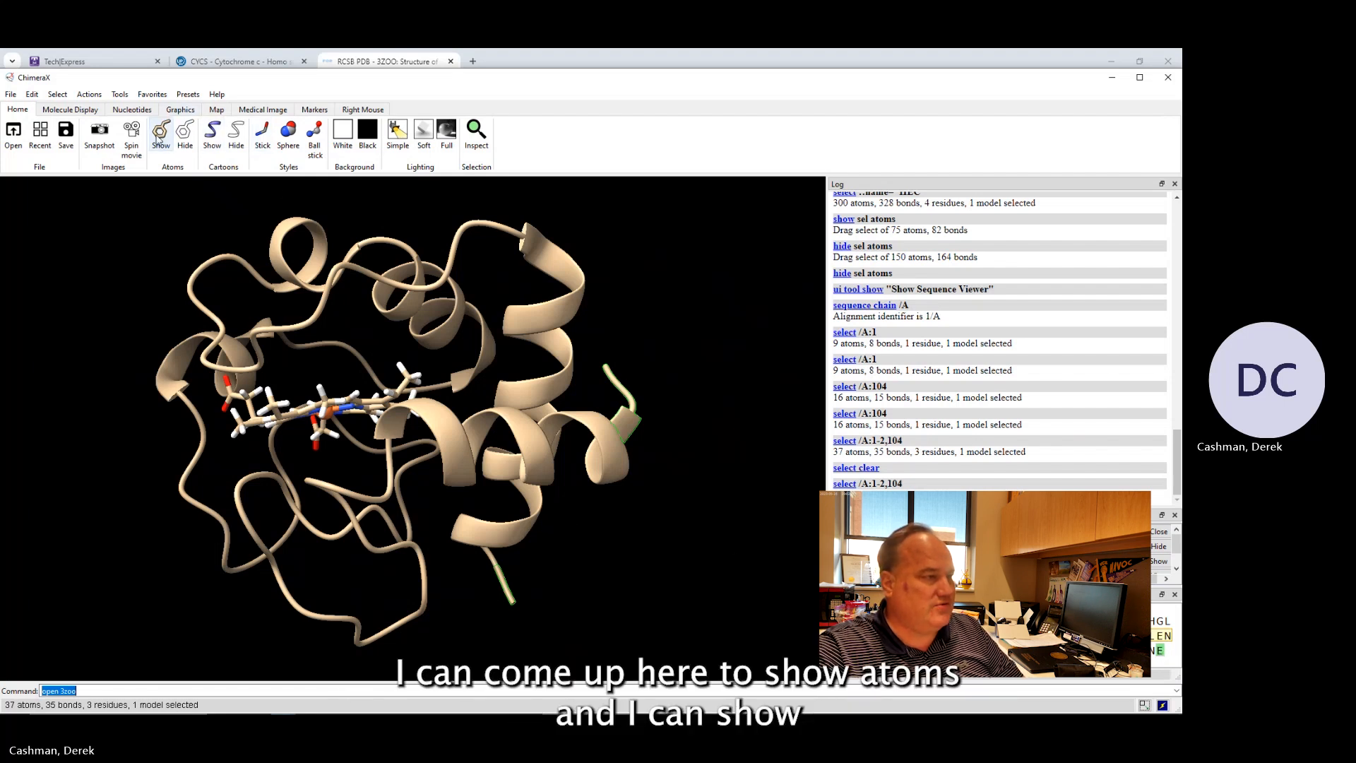
Show the atoms of the selected N- and C-terminal residues and rotate the chain to view them.
left_click(158, 139)
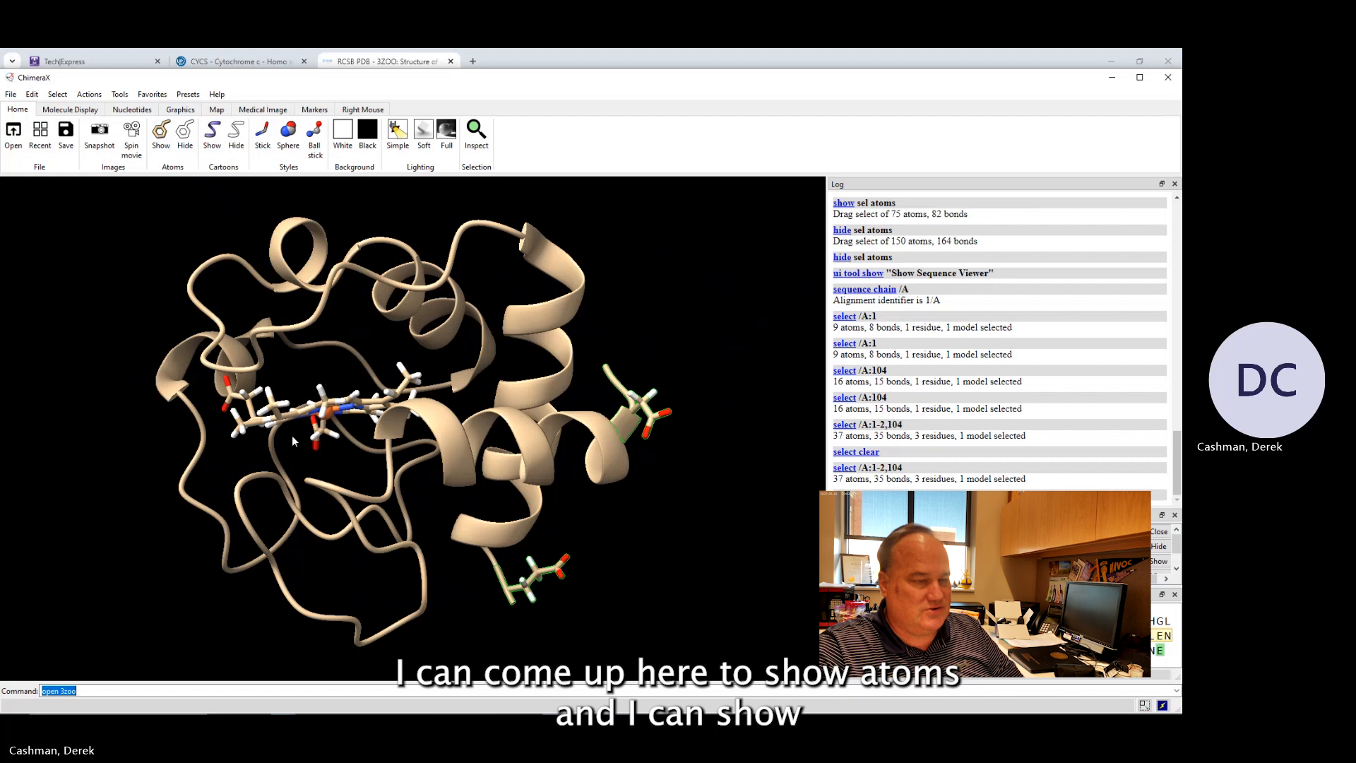
left_click_drag(679, 560, 675, 518)
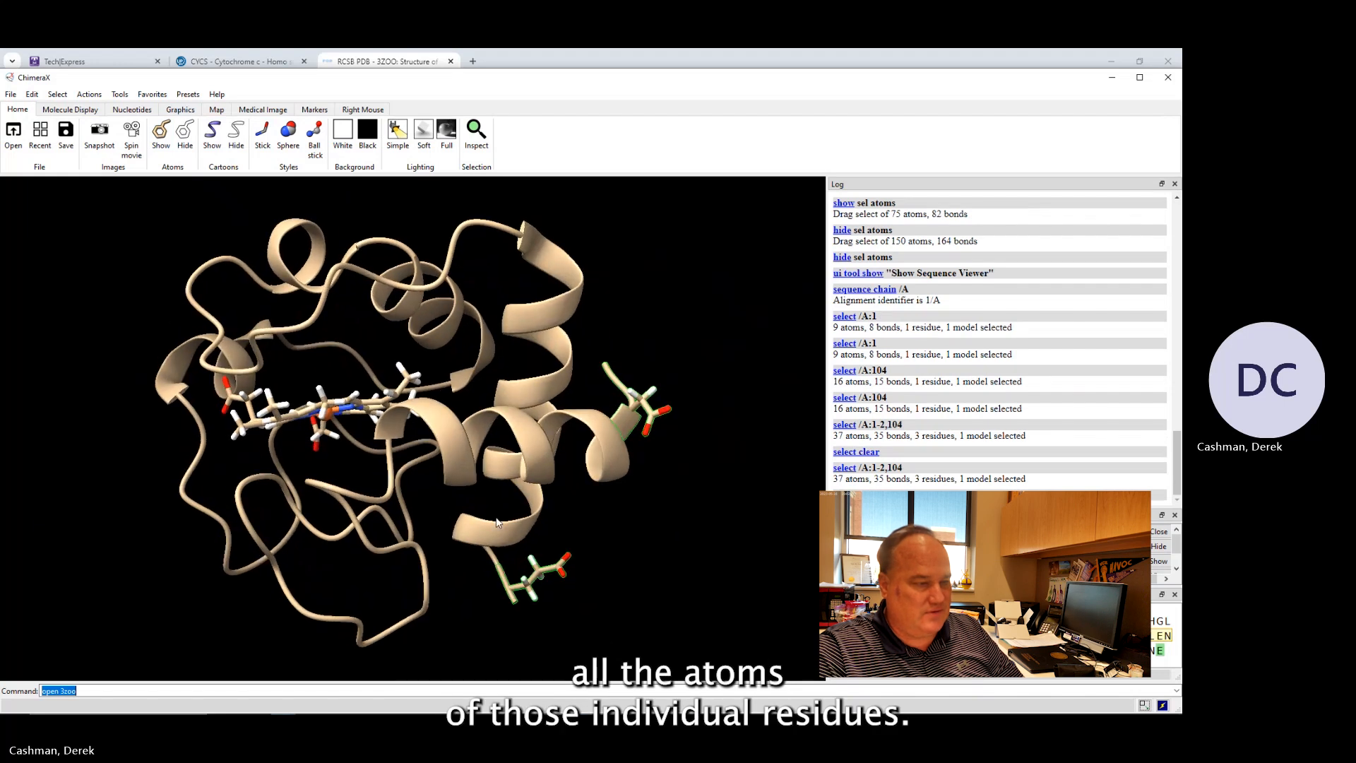
mouse_move(435, 503)
left_mouse_down()
mouse_move(409, 499)
mouse_move(436, 497)
left_mouse_up()
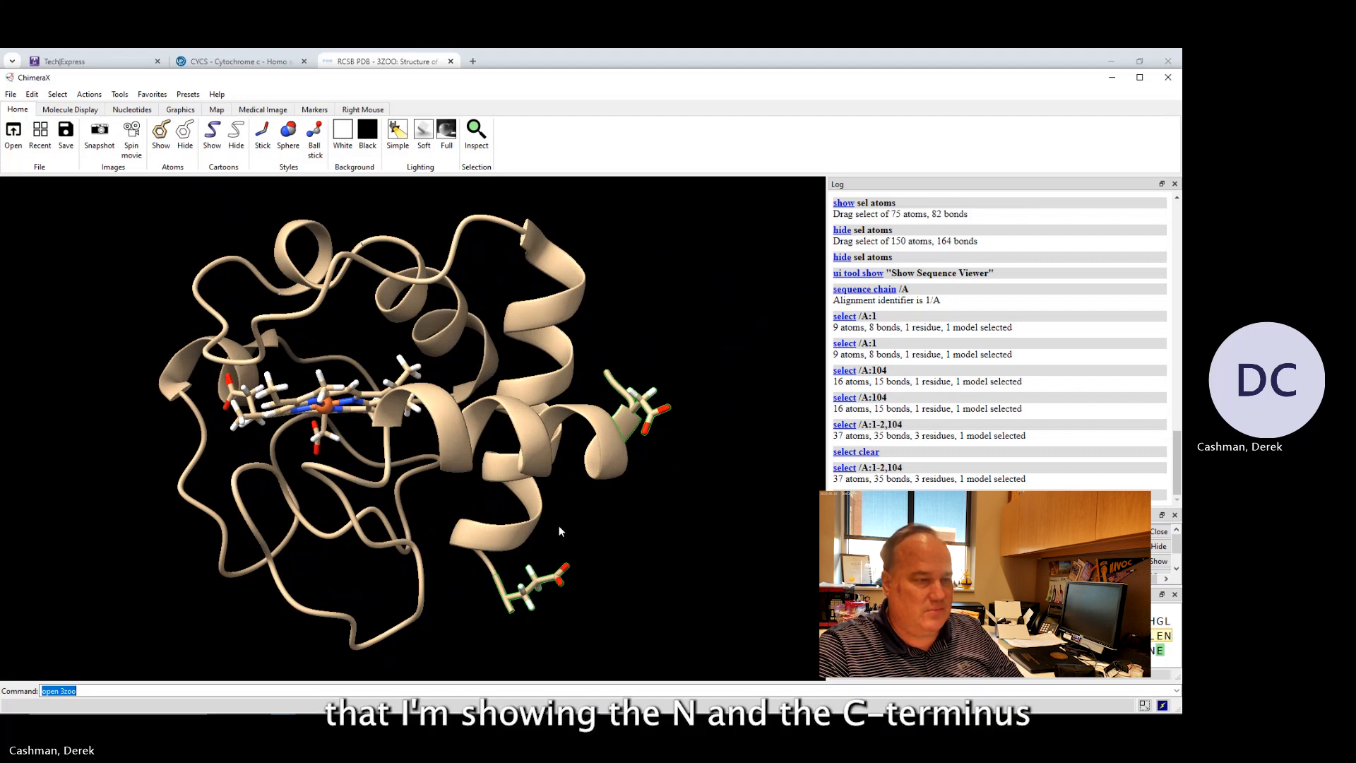
left_click_drag(560, 531, 587, 514)
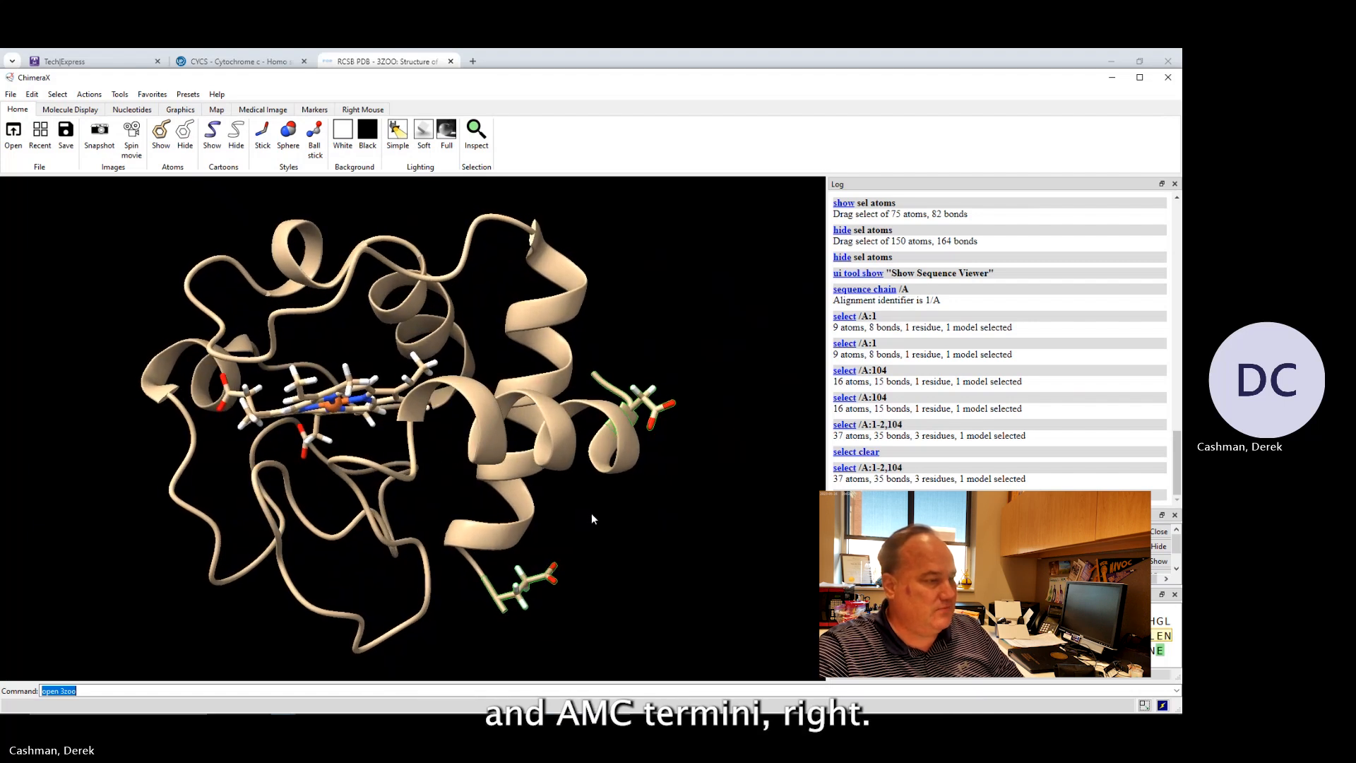
left_click_drag(337, 432, 376, 448)
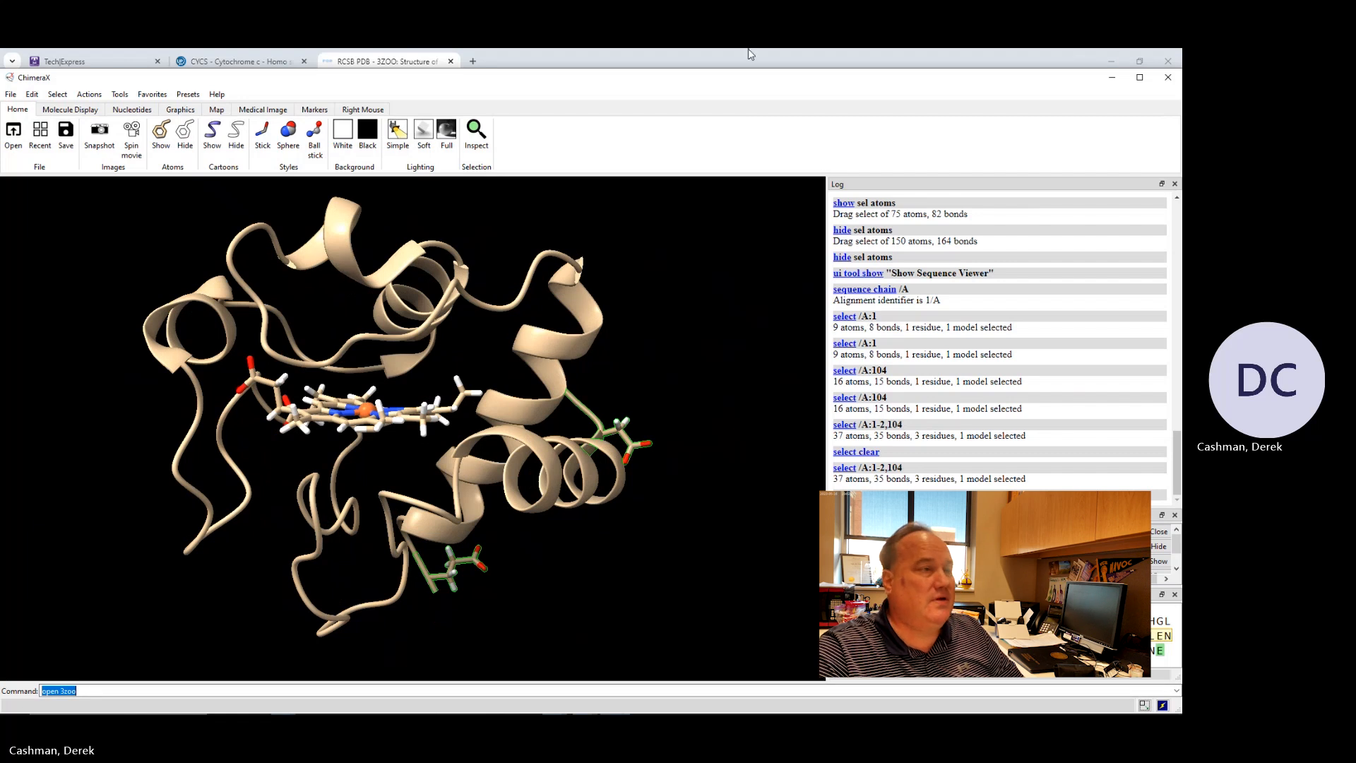
Switch to the RCSB PDB 3ZOO page and scroll through its macromolecule and sequence sections.
left_click(350, 61)
scroll(388, 374, "down", 15)
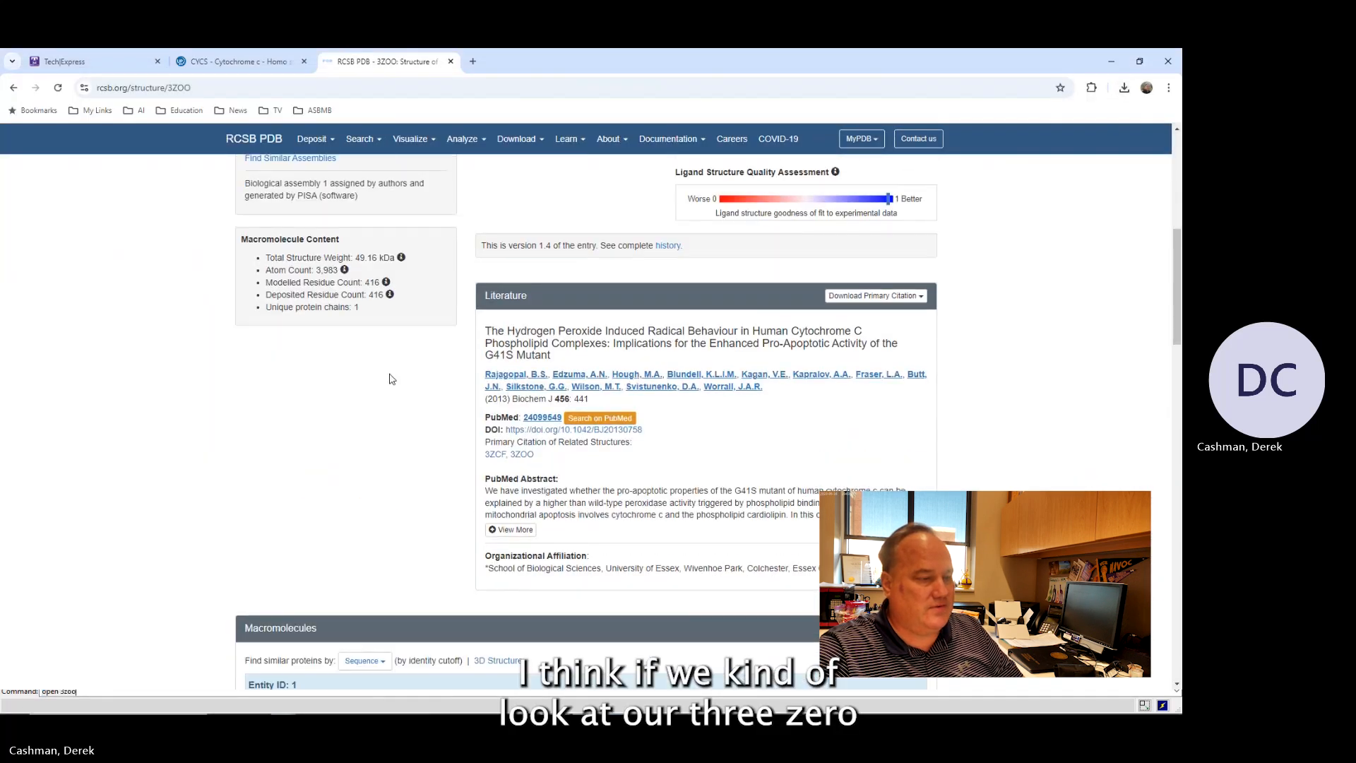
scroll(389, 379, "down", 5)
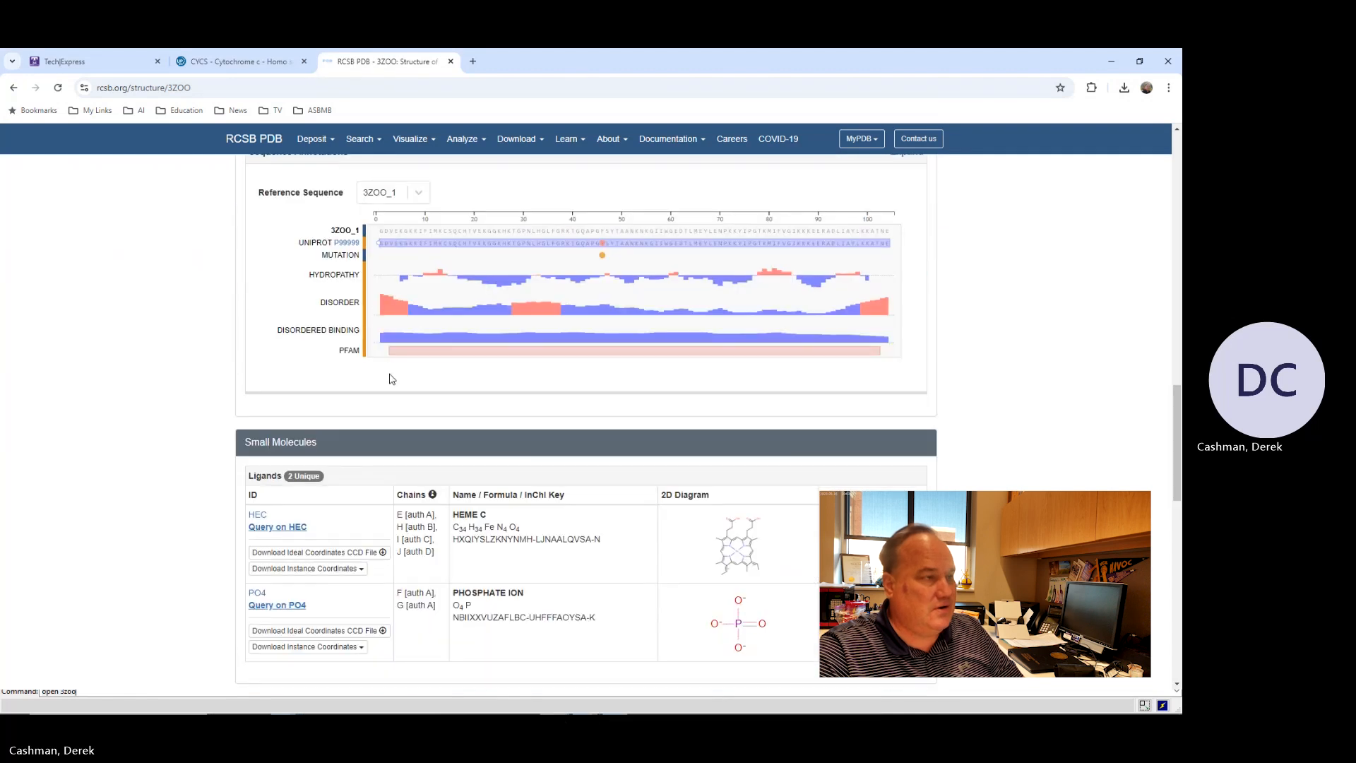
scroll(388, 379, "up", 8)
scroll(382, 380, "up", 5)
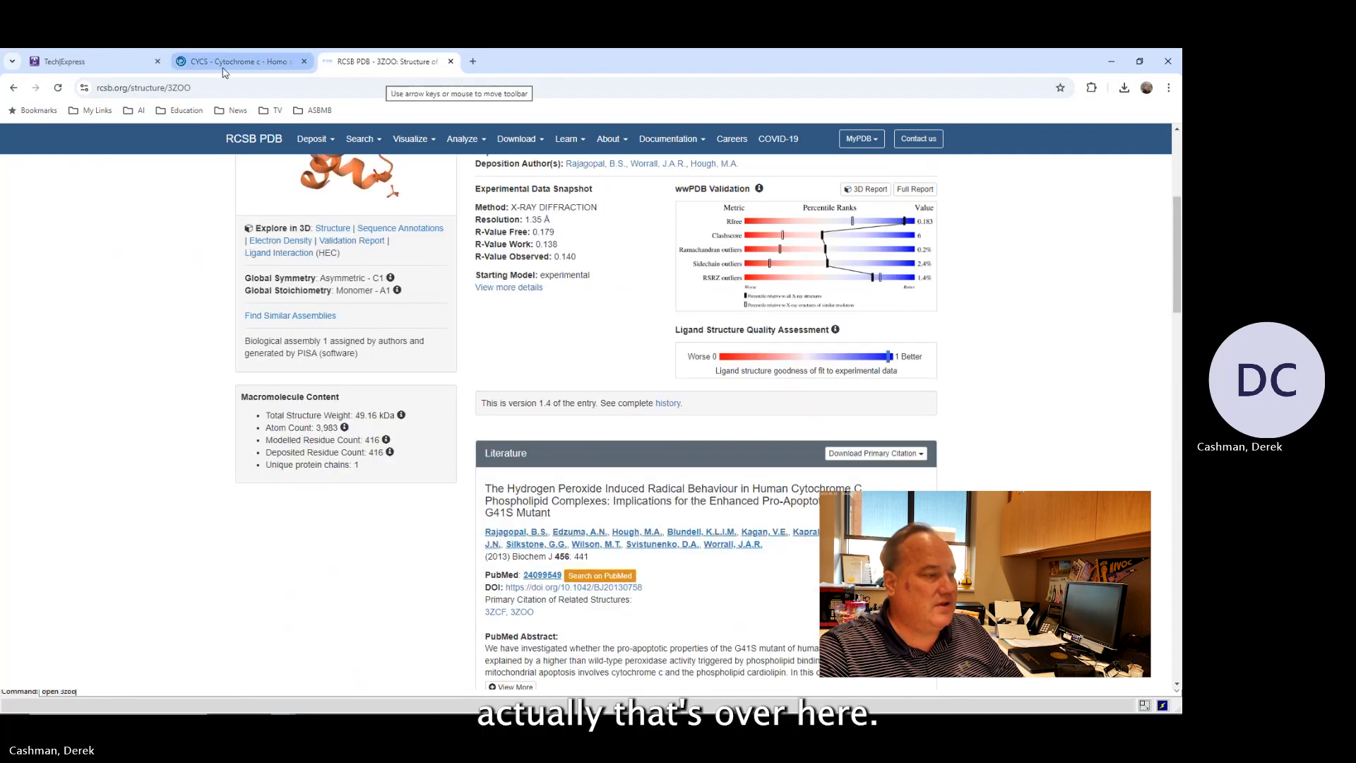
Examine the UniProt cytochrome c entry's Names & Taxonomy and Function sections, then return to ChimeraX.
left_click(226, 61)
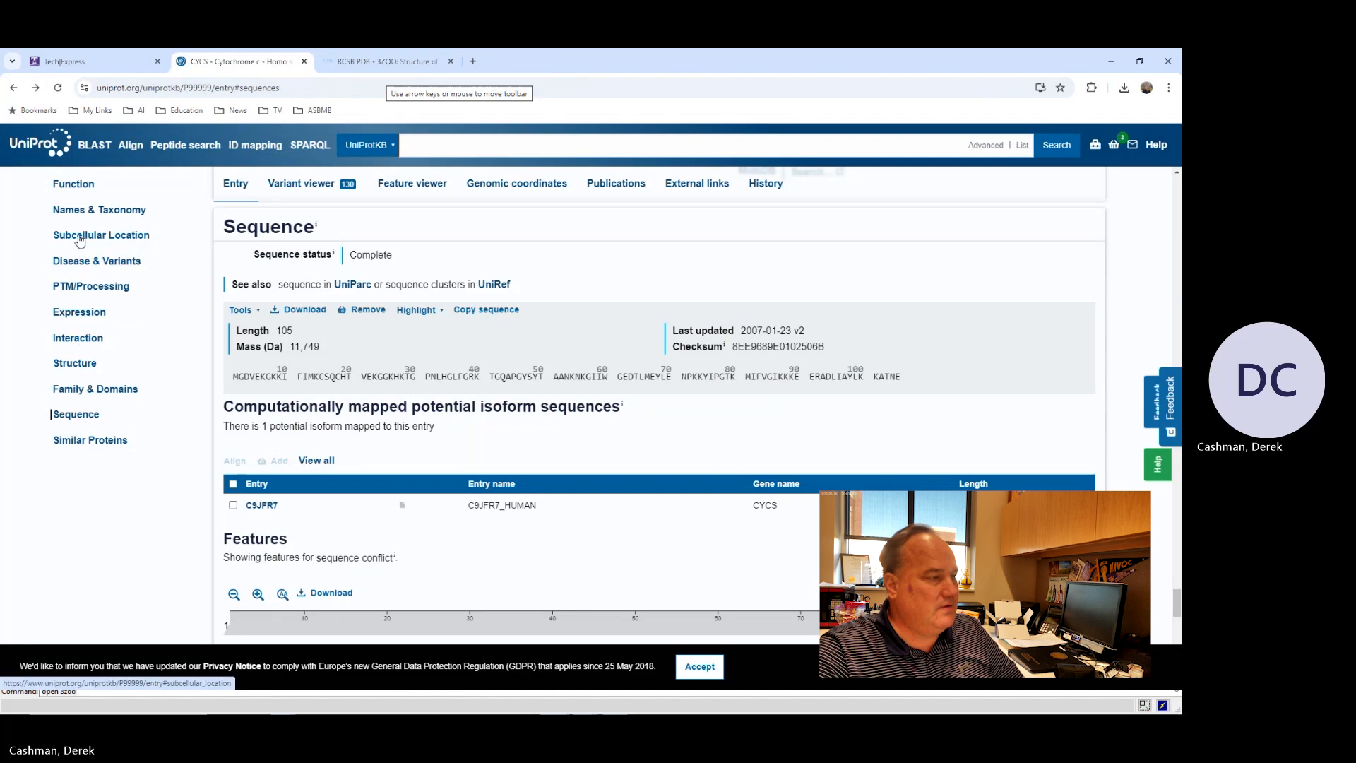
left_click(75, 210)
scroll(274, 373, "down", 15)
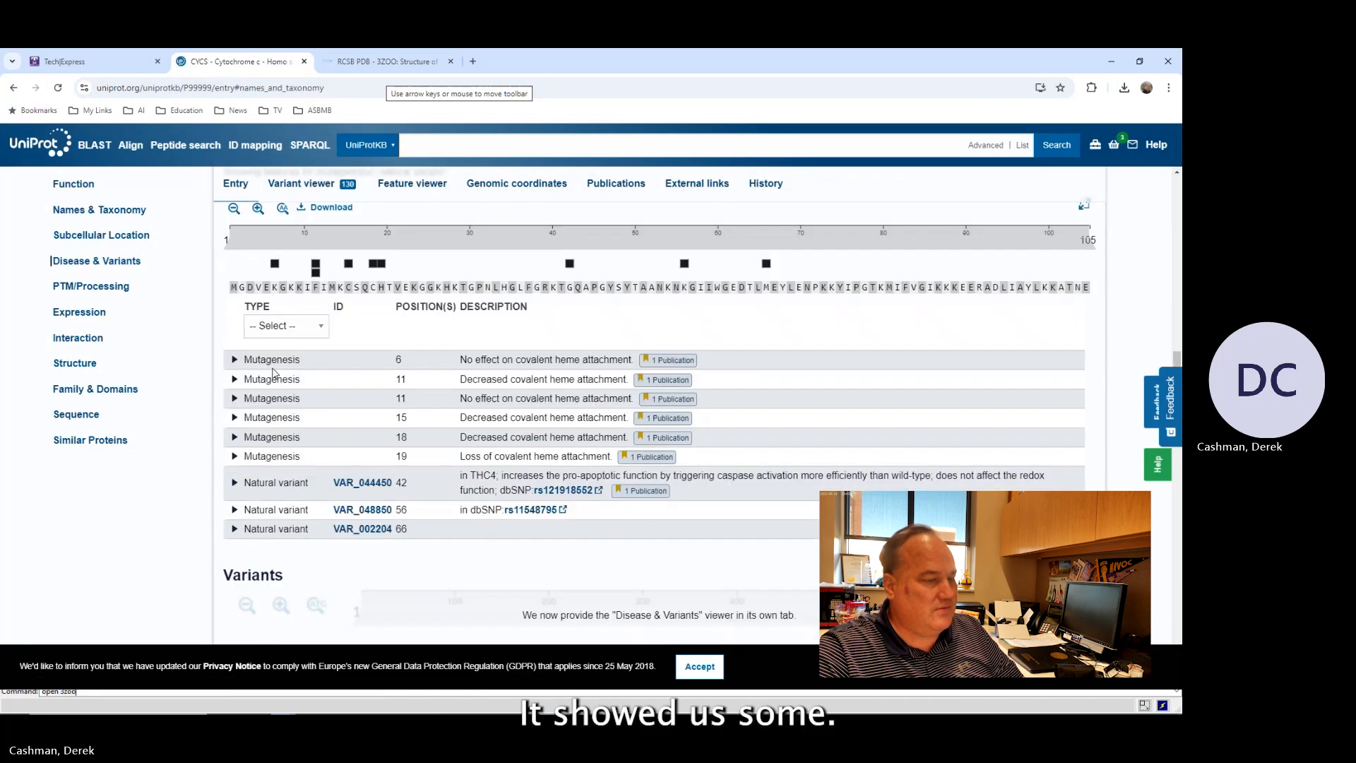
scroll(274, 373, "up", 10)
scroll(274, 373, "up", 10)
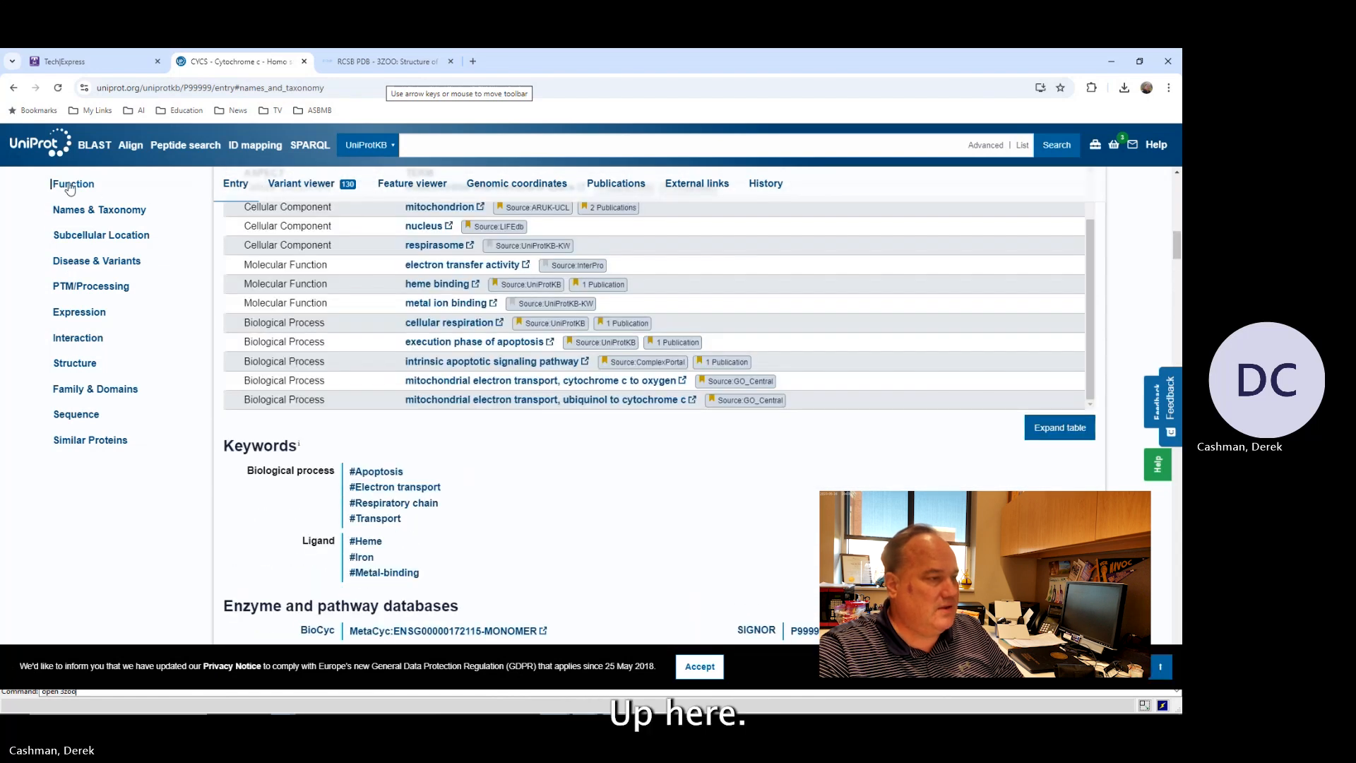
left_click(70, 185)
scroll(239, 399, "down", 4)
scroll(240, 399, "up", 2)
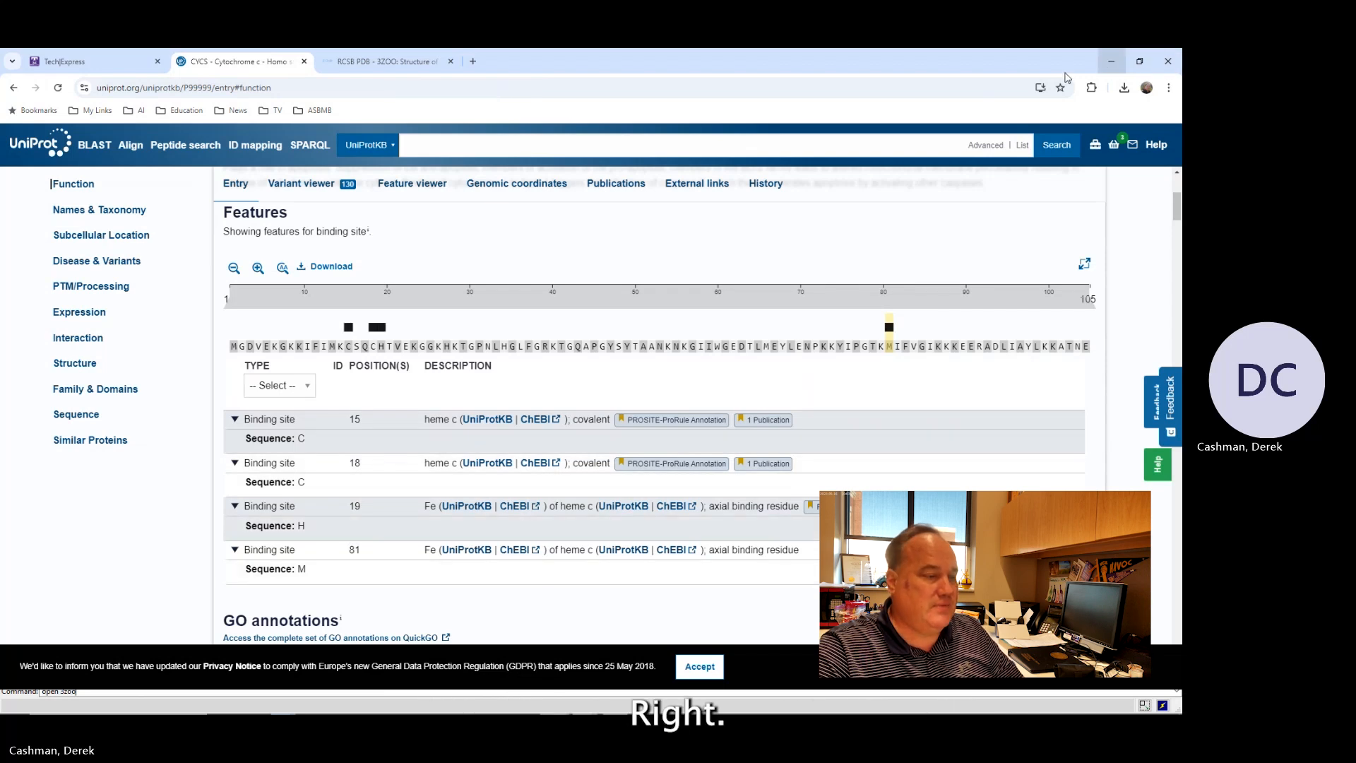
left_click(1116, 62)
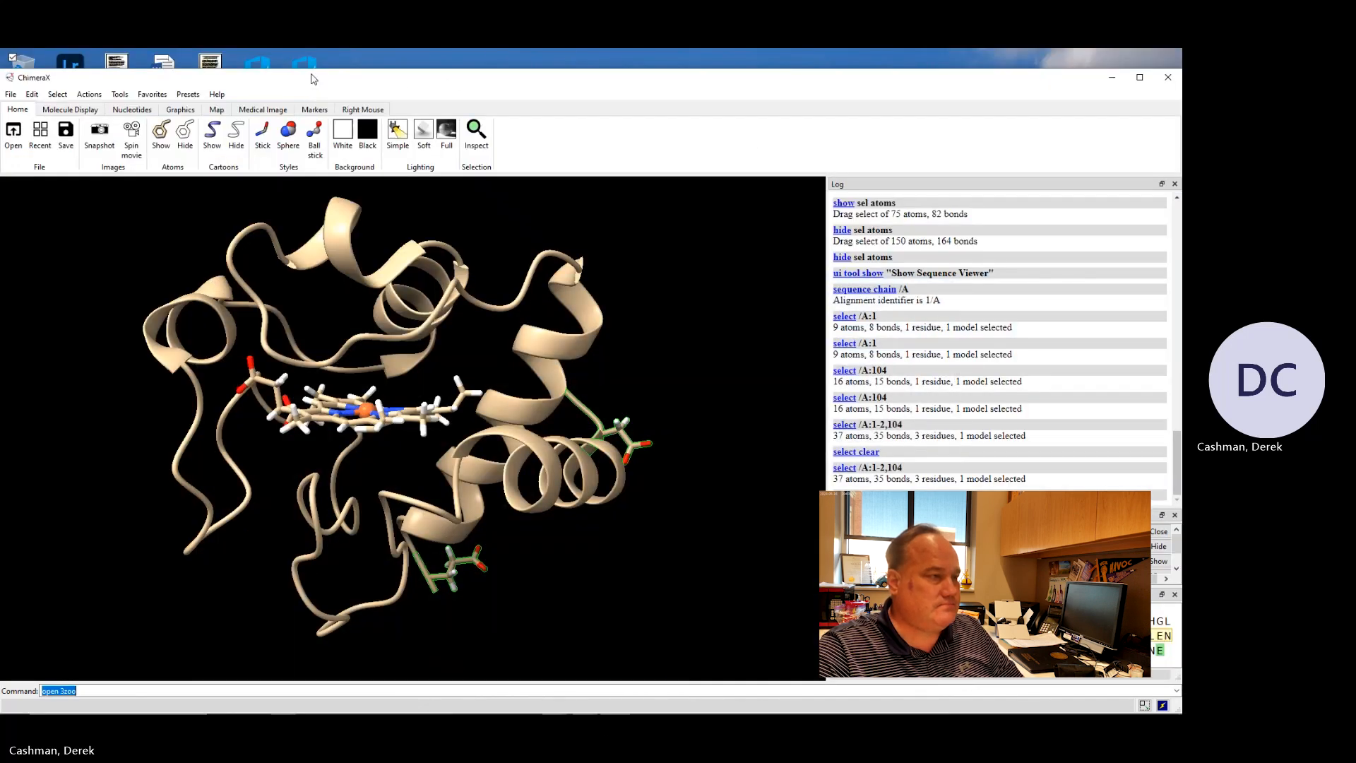
Maximize the ChimeraX window and select residues 14 and 17 of chain A in the sequence viewer.
left_click_drag(311, 74, 312, 56)
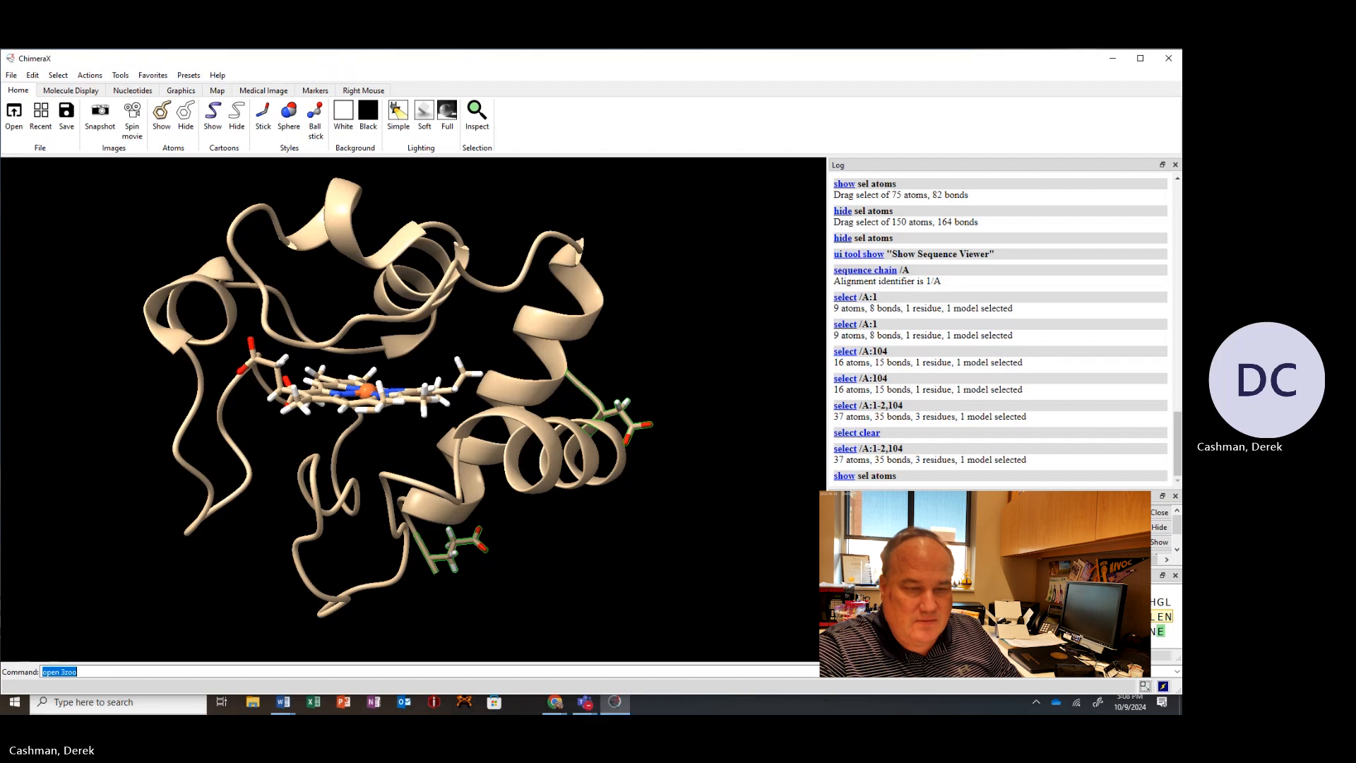
left_click(1016, 602)
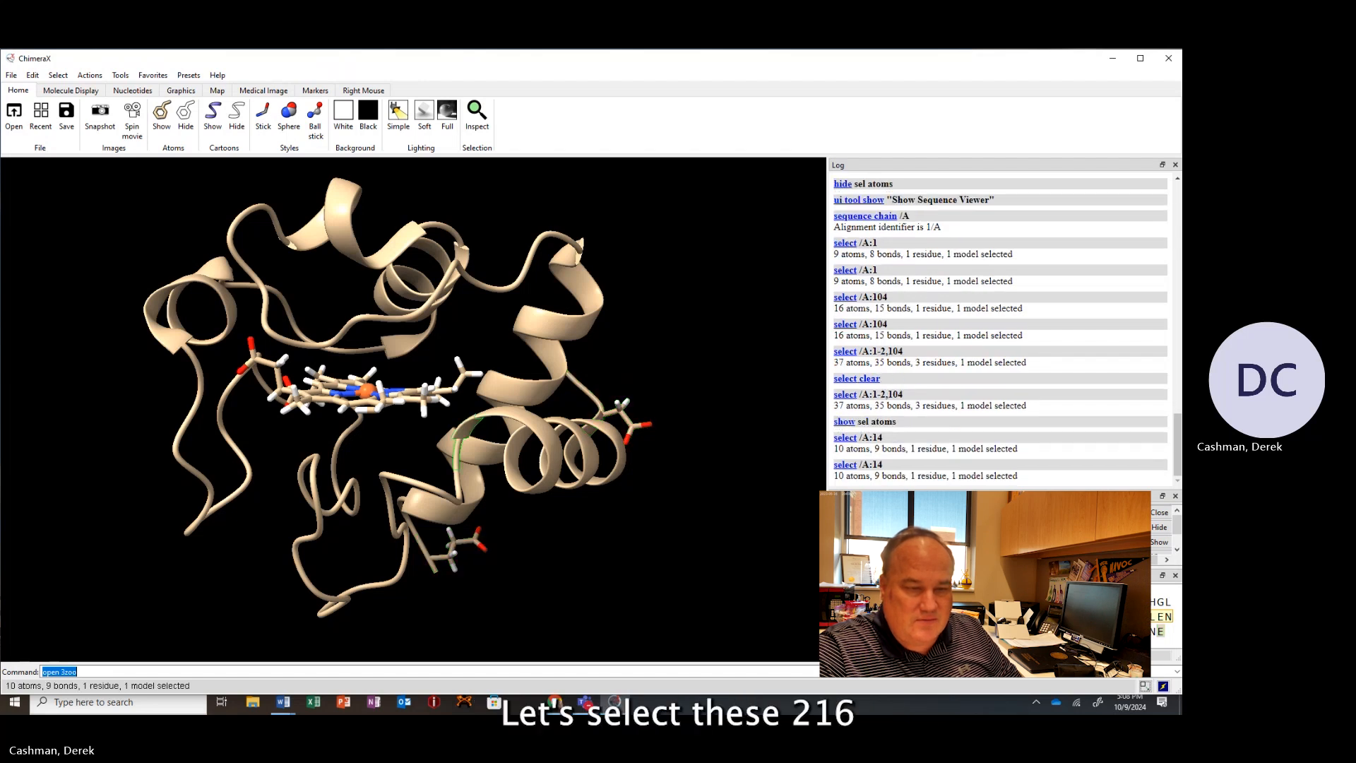
left_click(1037, 601)
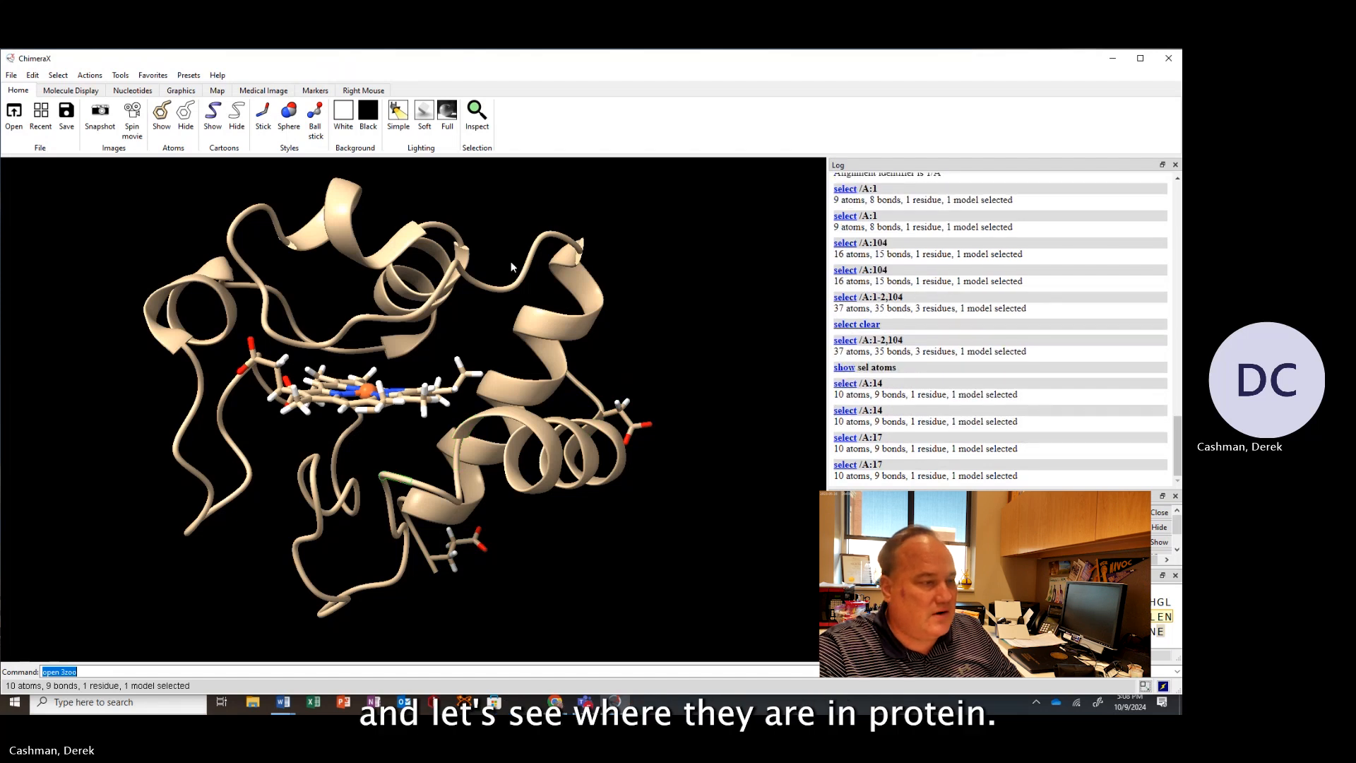
Show the atoms of the selected cysteine residue and rotate the chain to view its attachment to the heme.
left_click_drag(377, 240, 476, 335)
left_click_drag(350, 494, 424, 438)
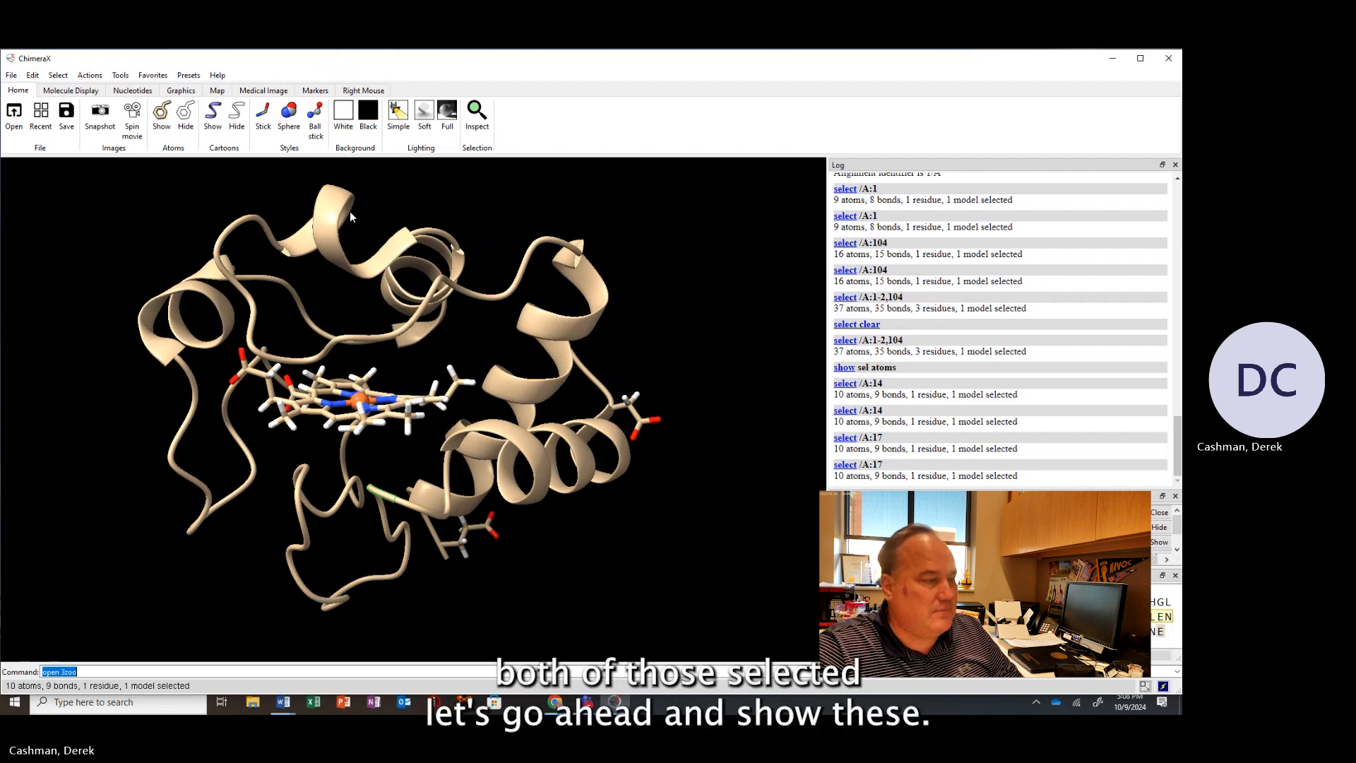
left_click(162, 113)
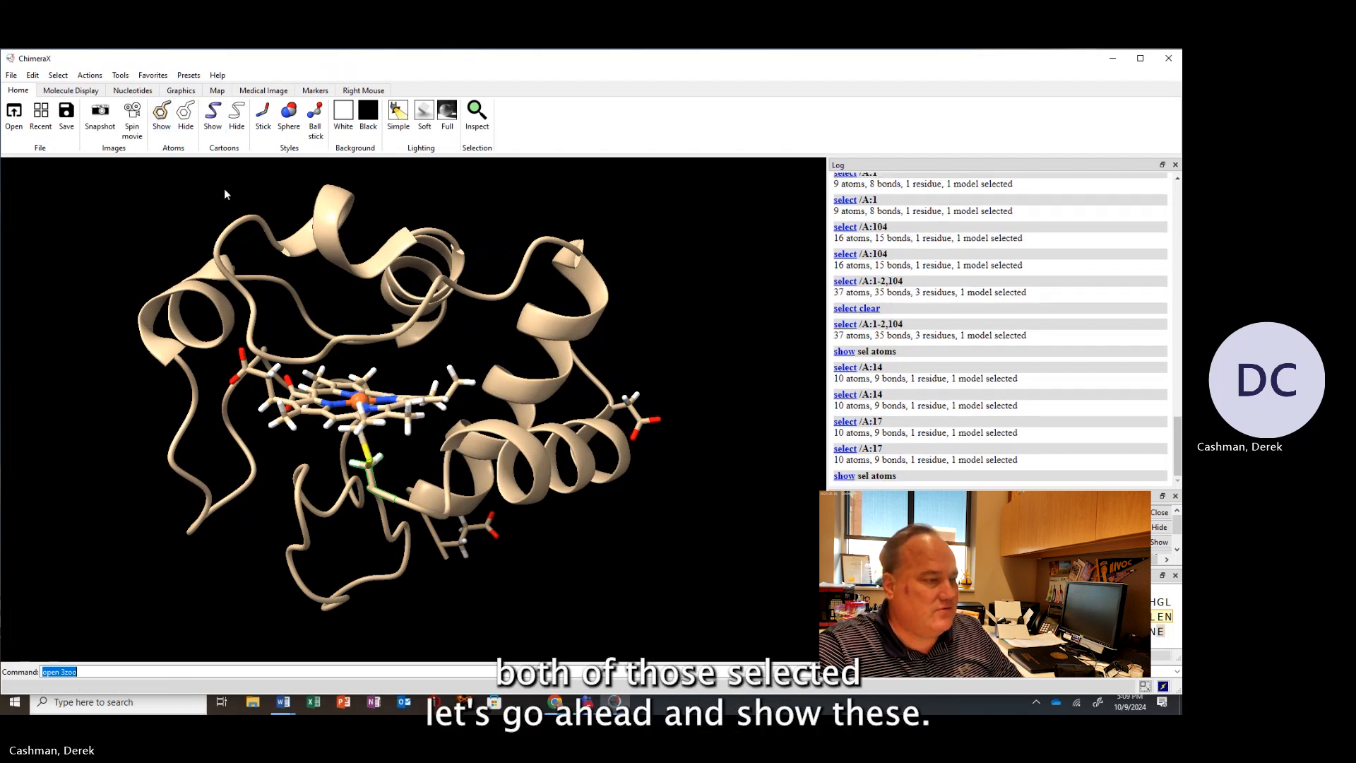
left_click_drag(455, 359, 685, 455)
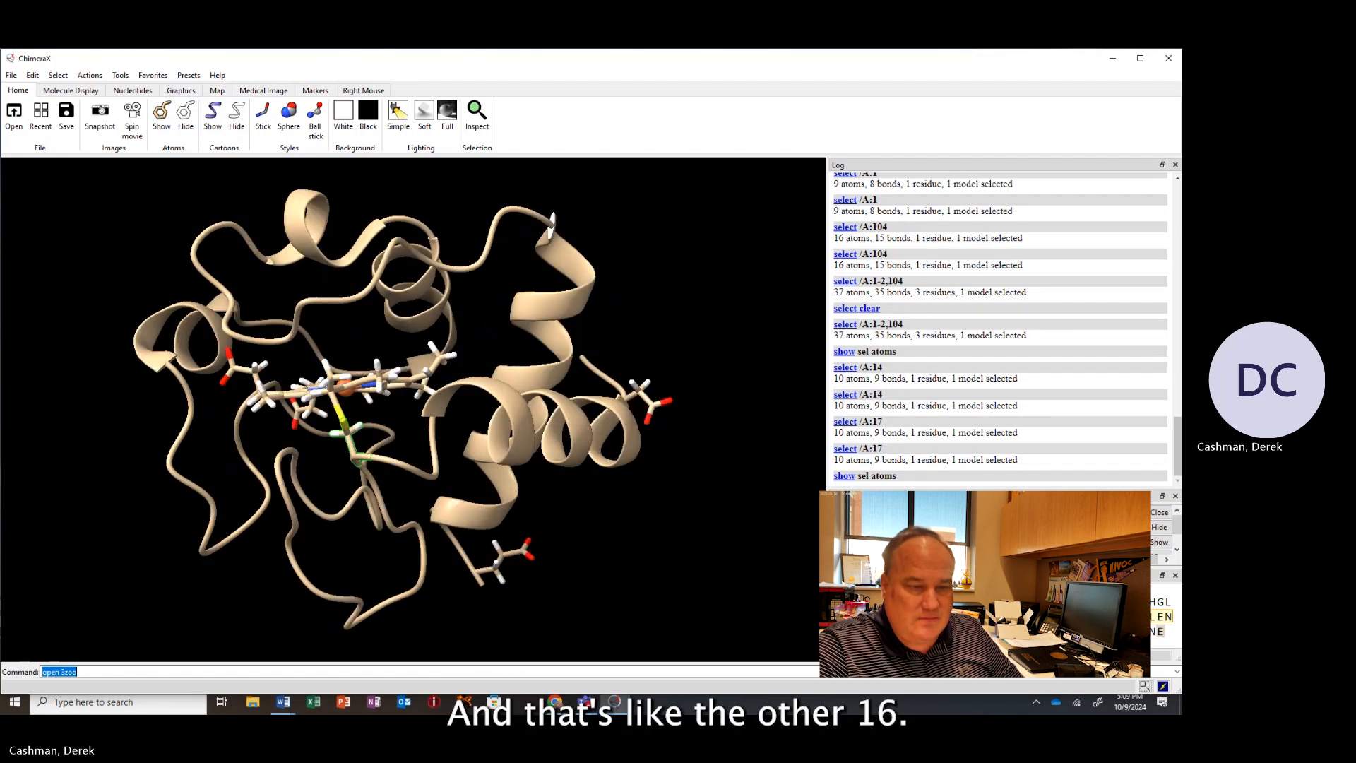
Select residue 14 of chain A, show its atoms, and rotate the chain to view both heme linkages.
left_click(1010, 602)
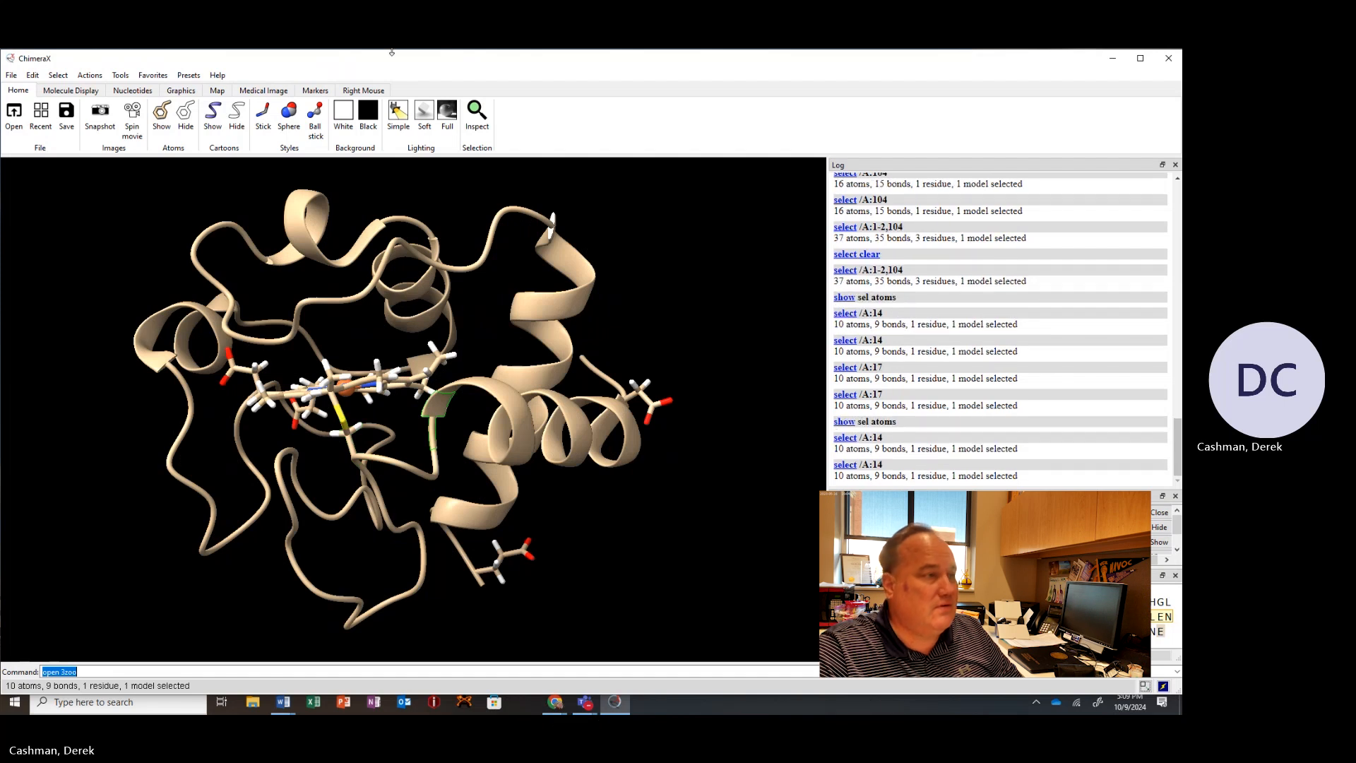
left_click(161, 117)
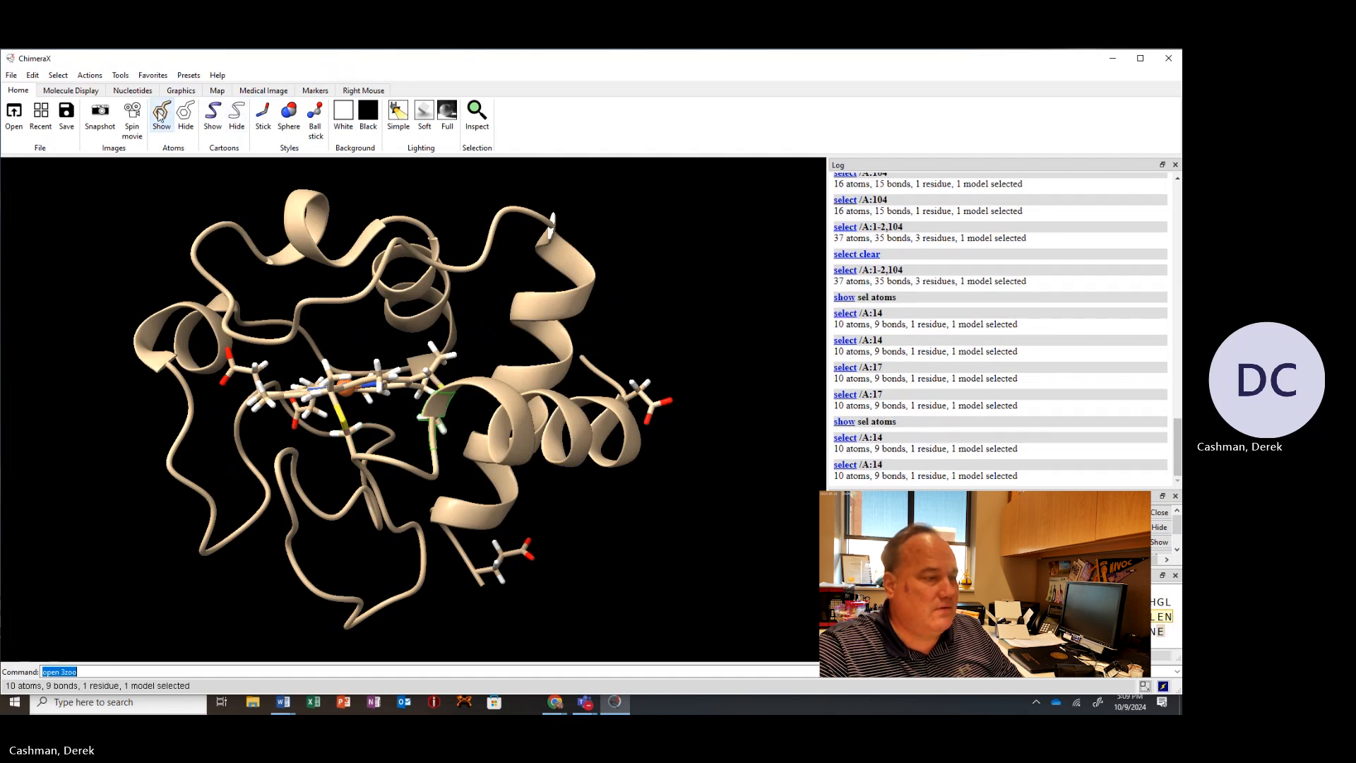
left_click_drag(531, 339, 523, 379)
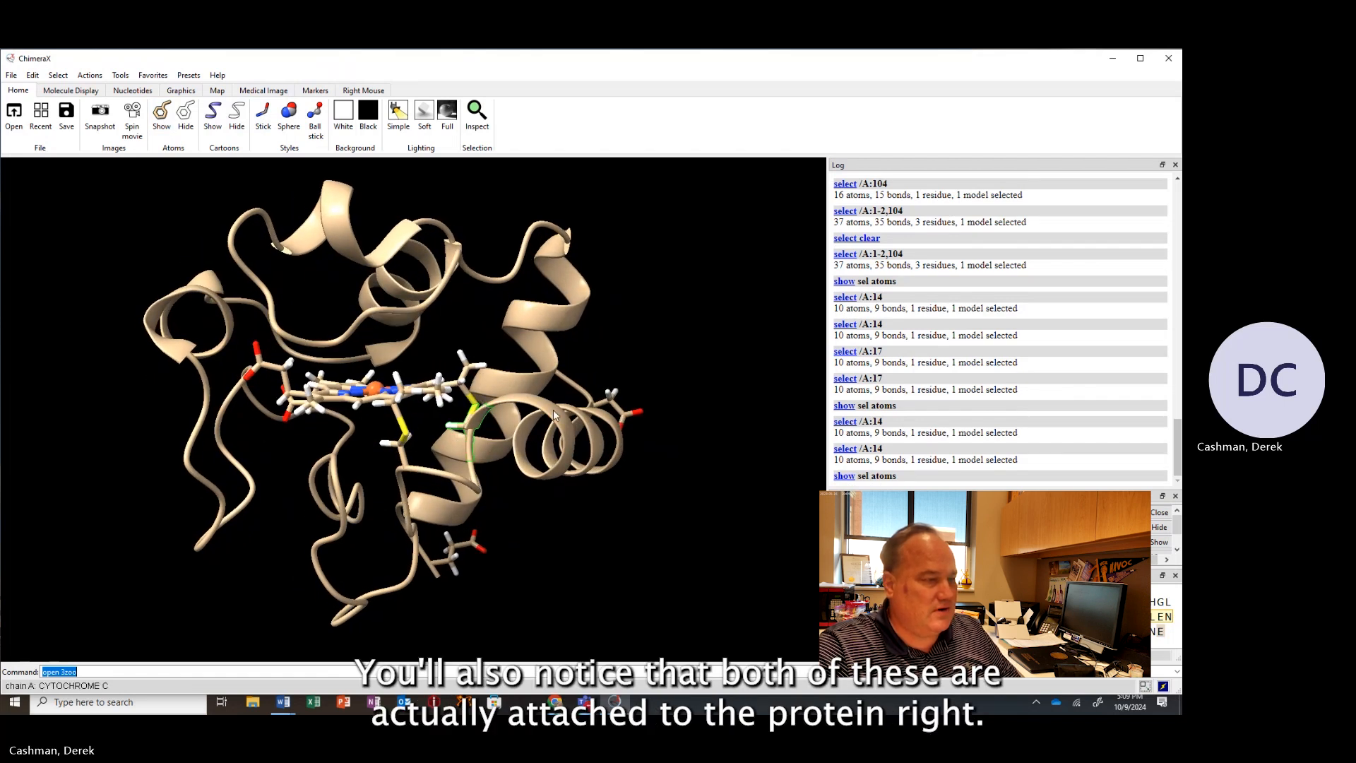
mouse_move(553, 410)
left_mouse_down()
mouse_move(524, 429)
mouse_move(539, 433)
mouse_move(542, 416)
left_mouse_up()
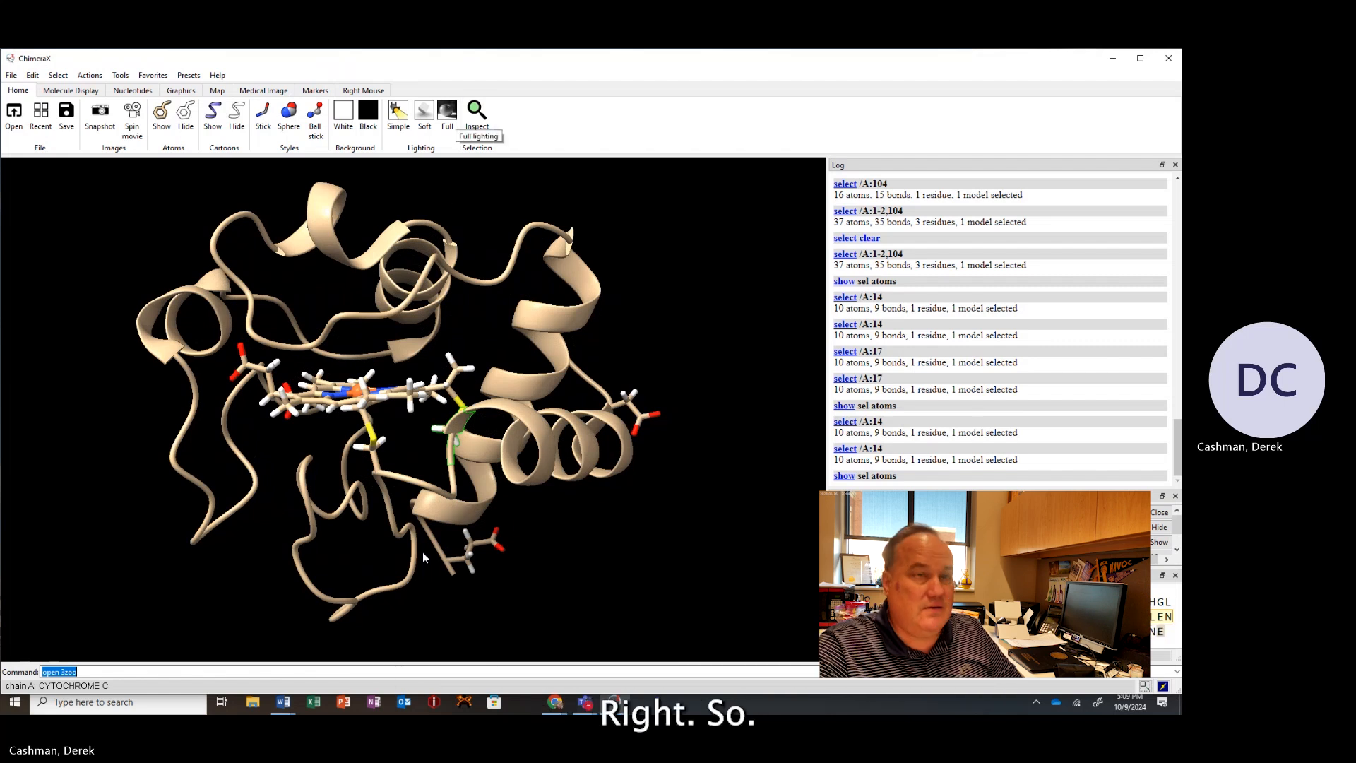
Switch to the UniProt cytochrome c entry and highlight the binding site at position 19 in the features table.
left_click(1113, 57)
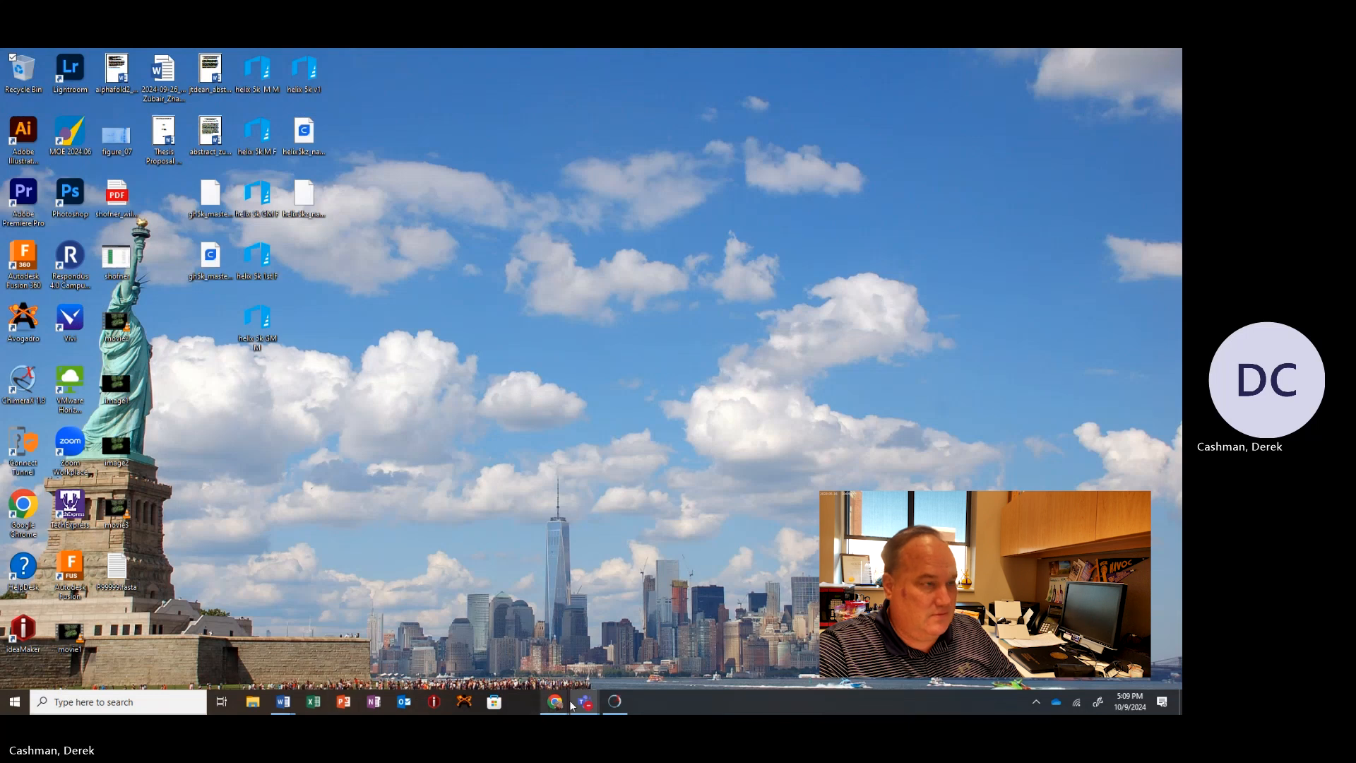
mouse_move(553, 707)
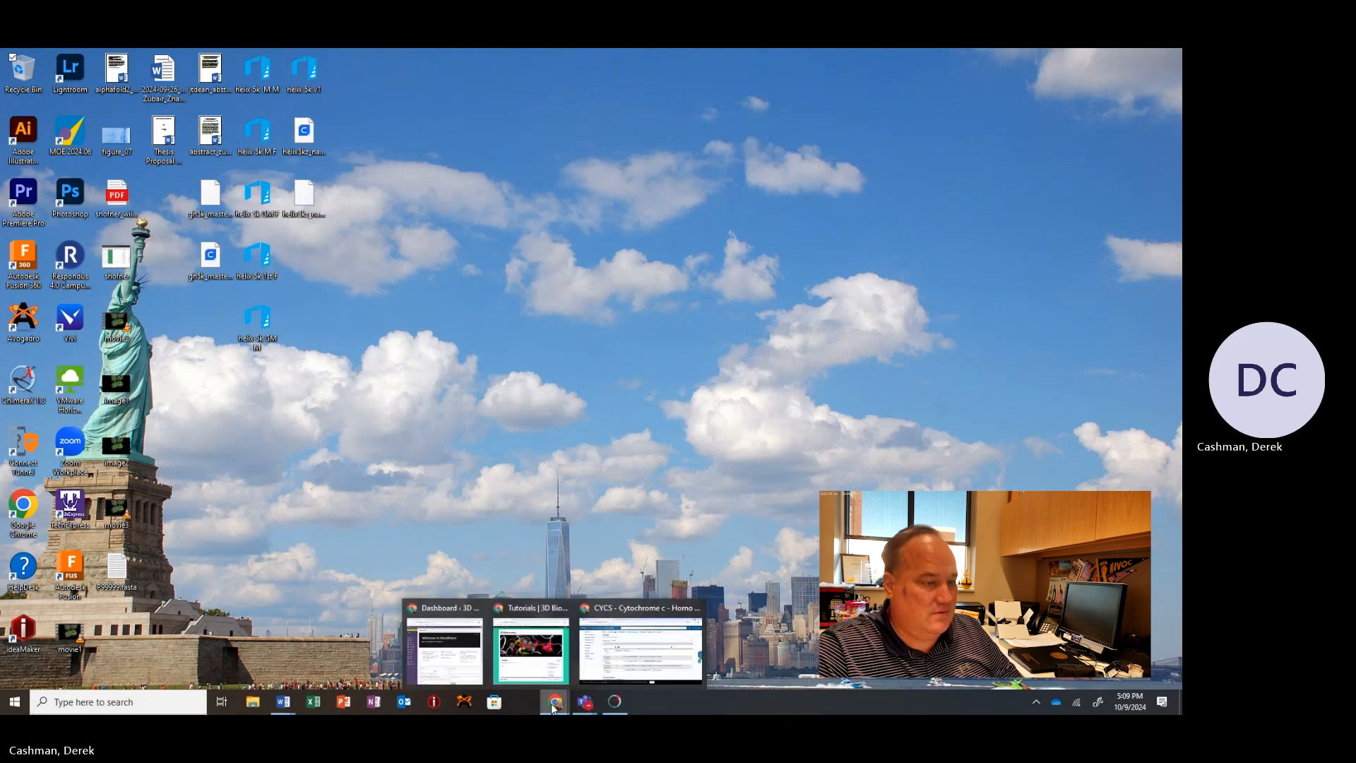
left_click(640, 660)
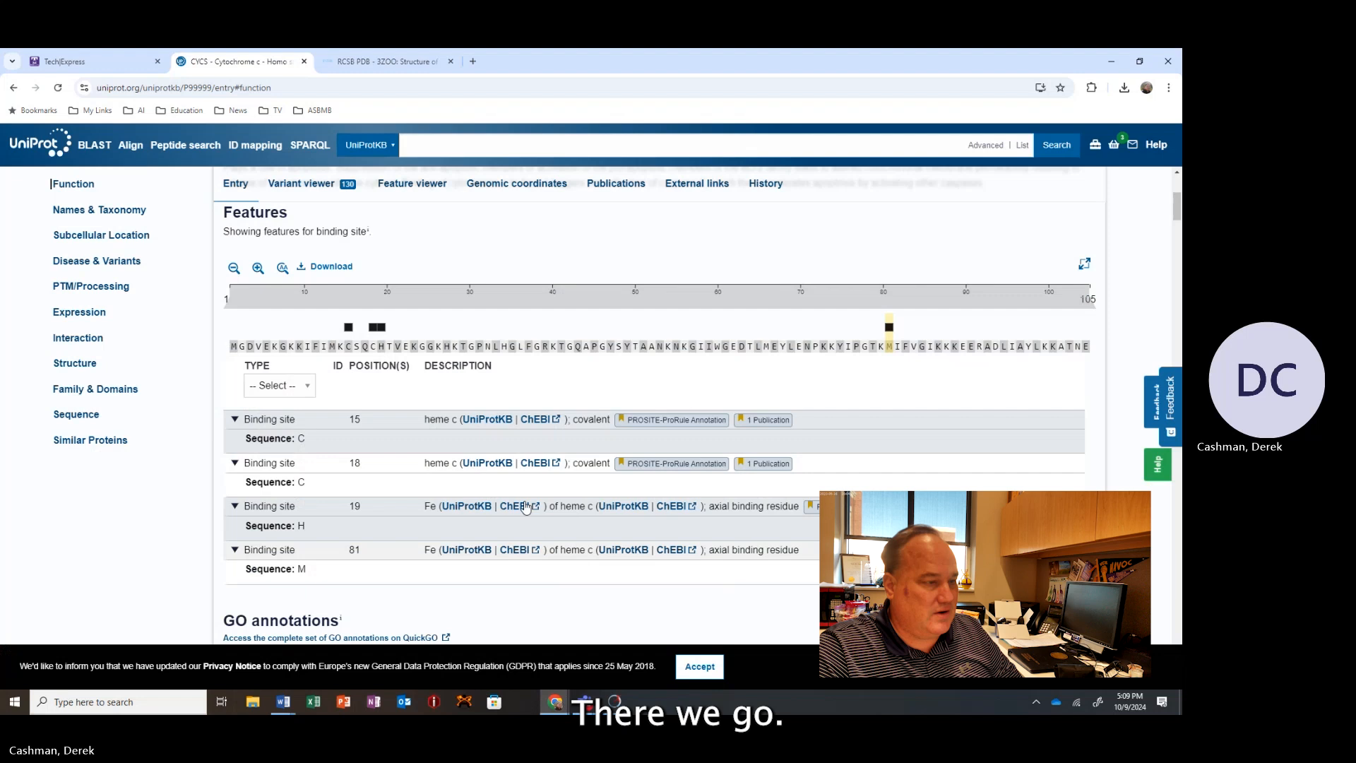
left_click(353, 509)
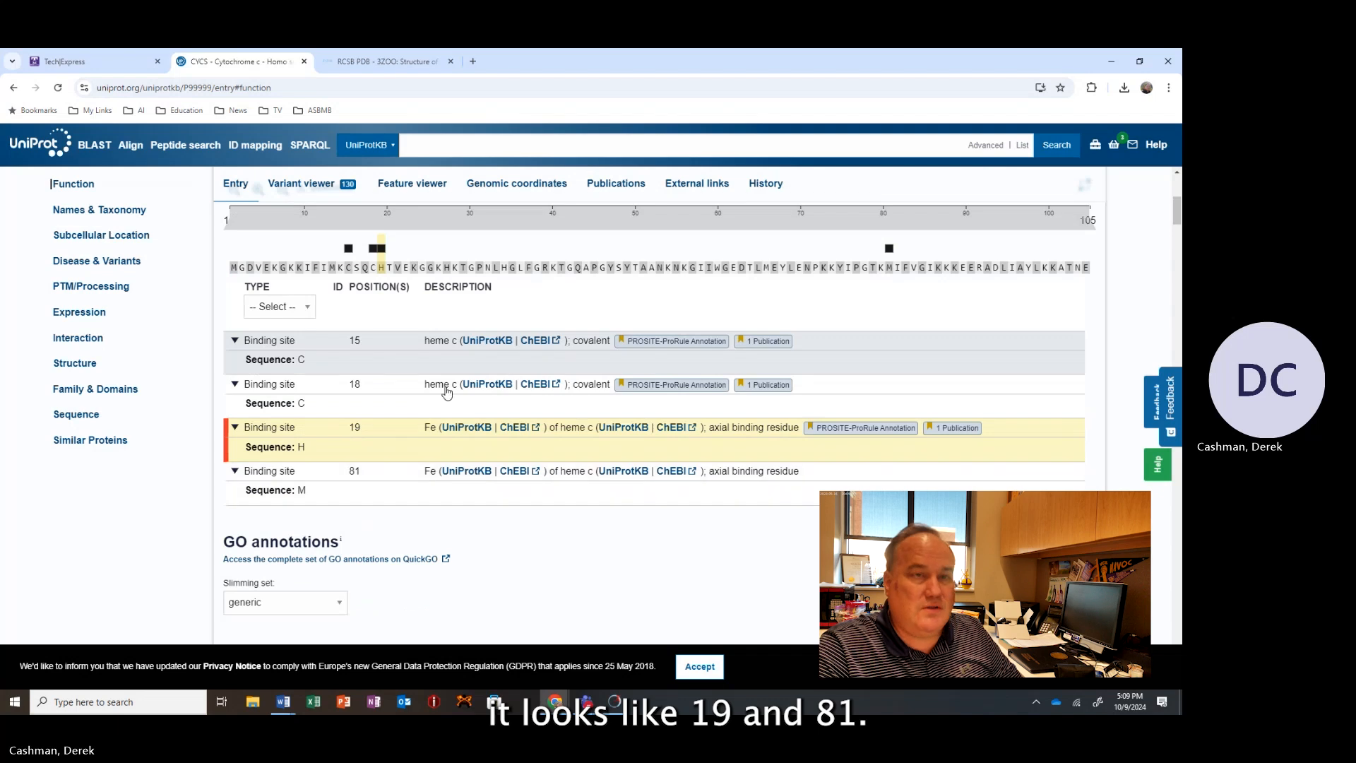
Return to ChimeraX and select residue 18 of chain A in the sequence viewer.
left_click(1114, 58)
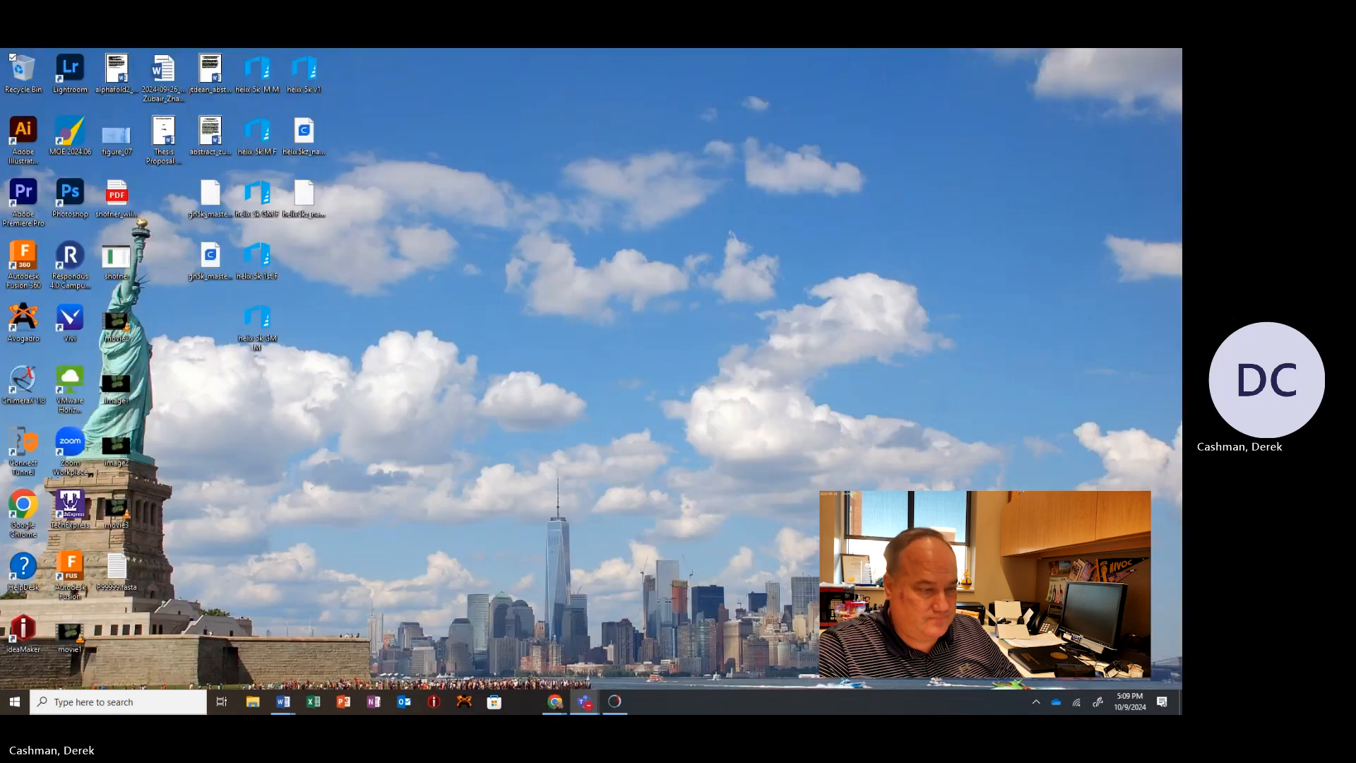
left_click(614, 701)
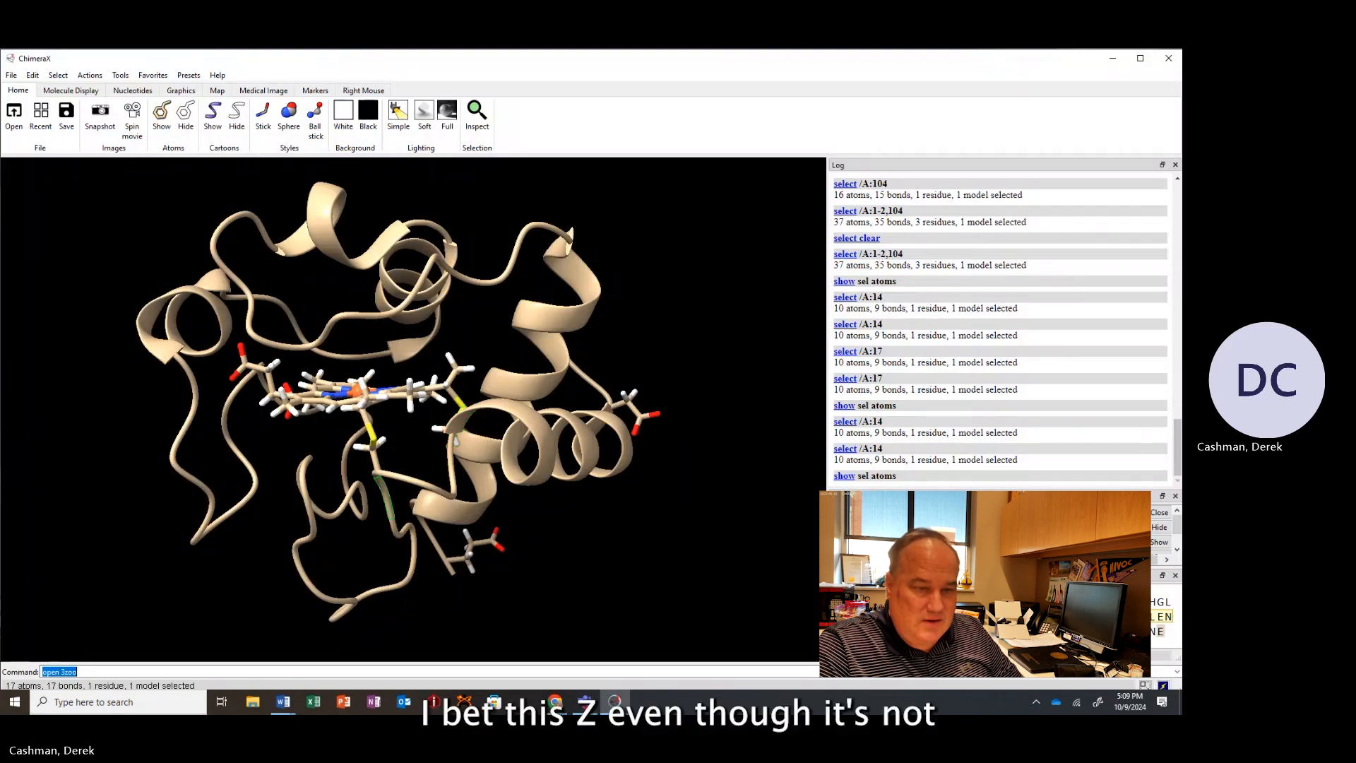
left_click(1043, 601)
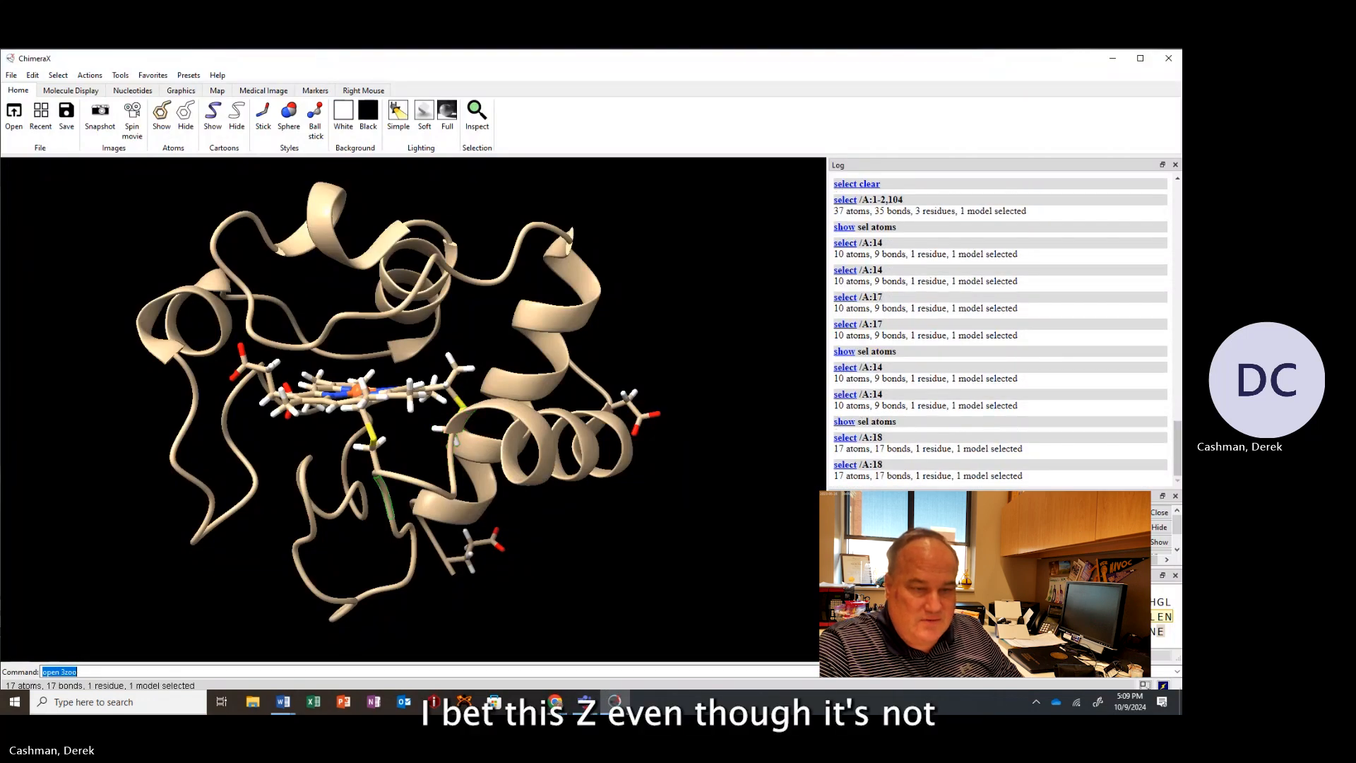
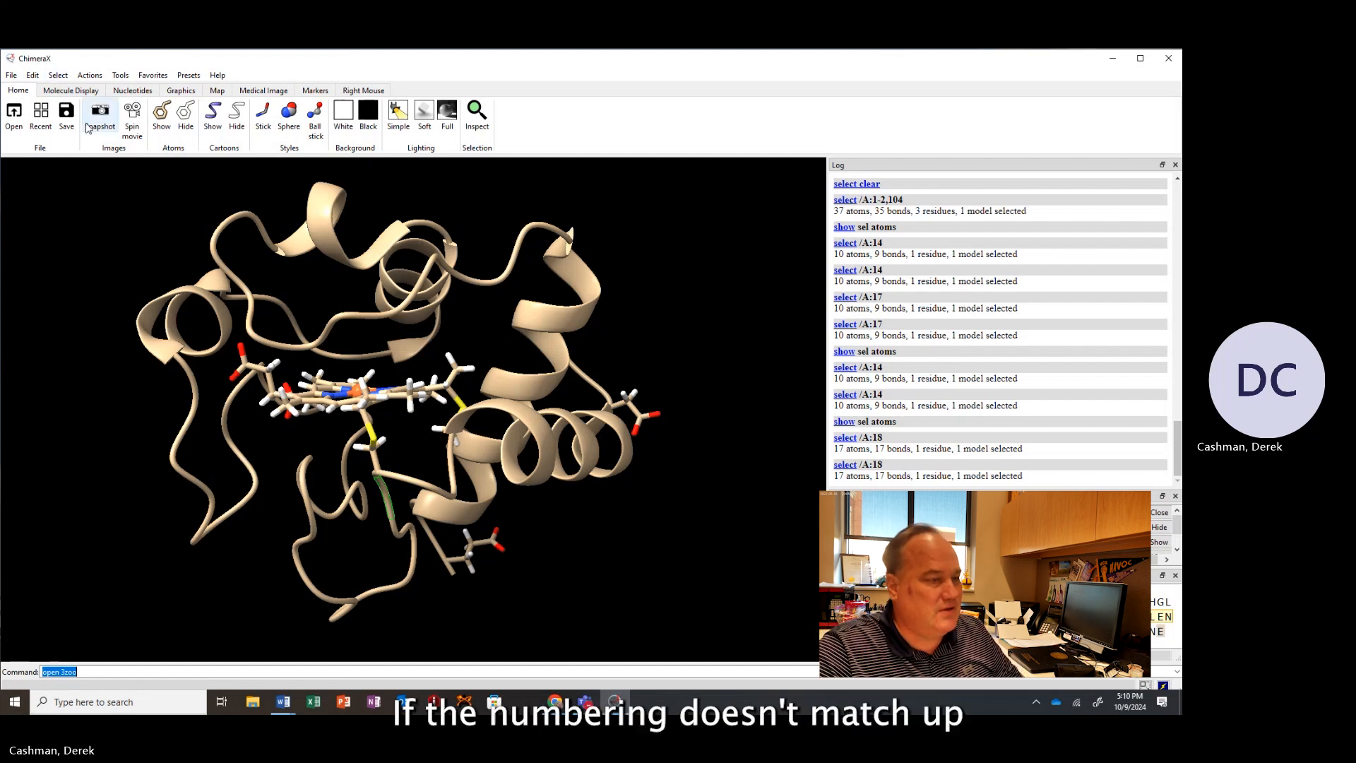
Select all methionine residues, then switch the selection to all histidine residues.
left_click(58, 75)
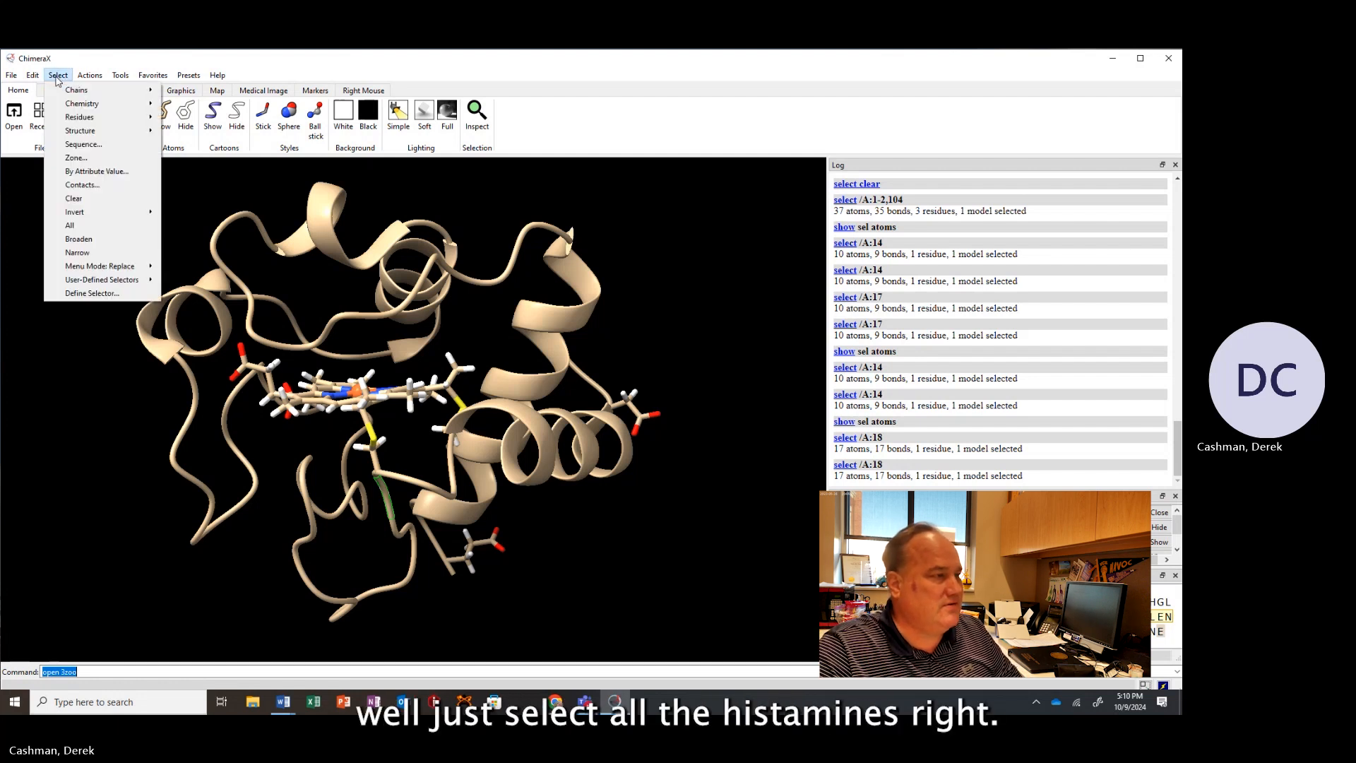
mouse_move(120, 117)
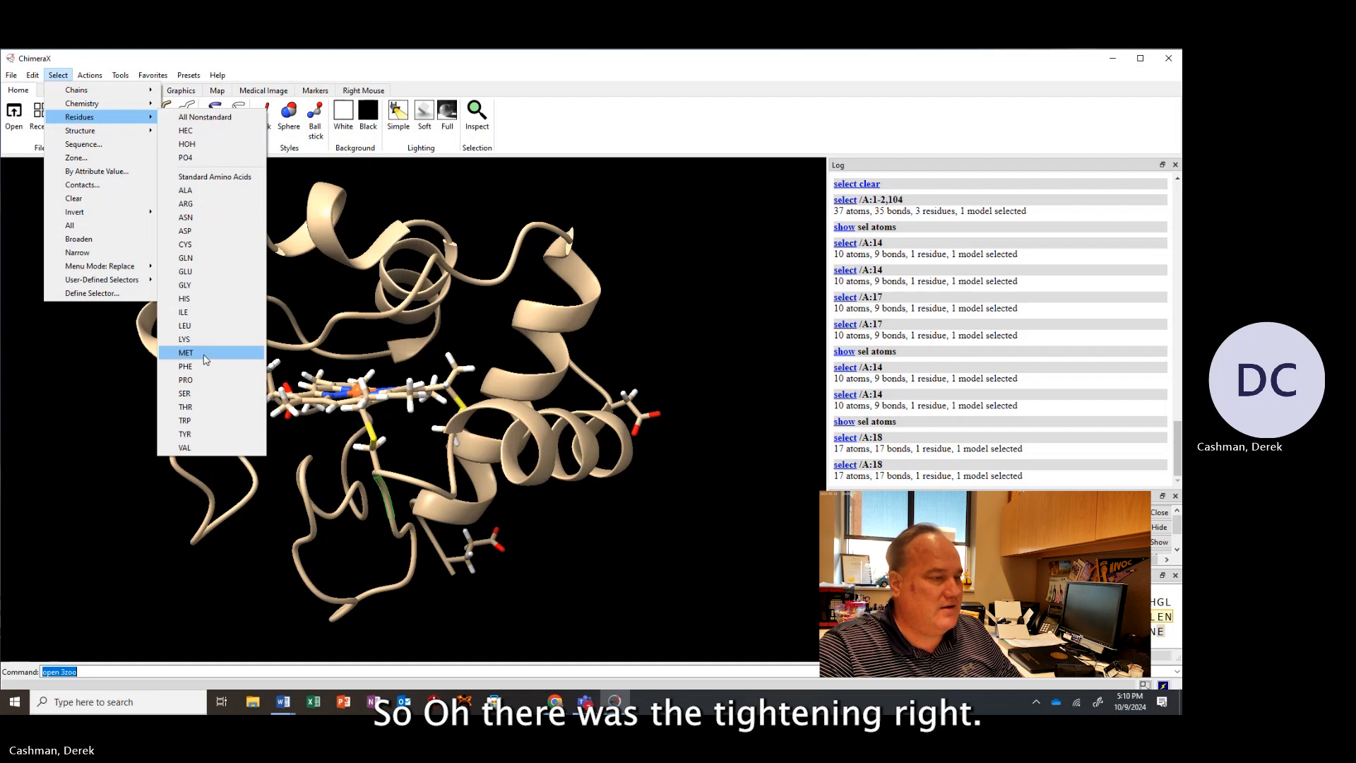
left_click(205, 359)
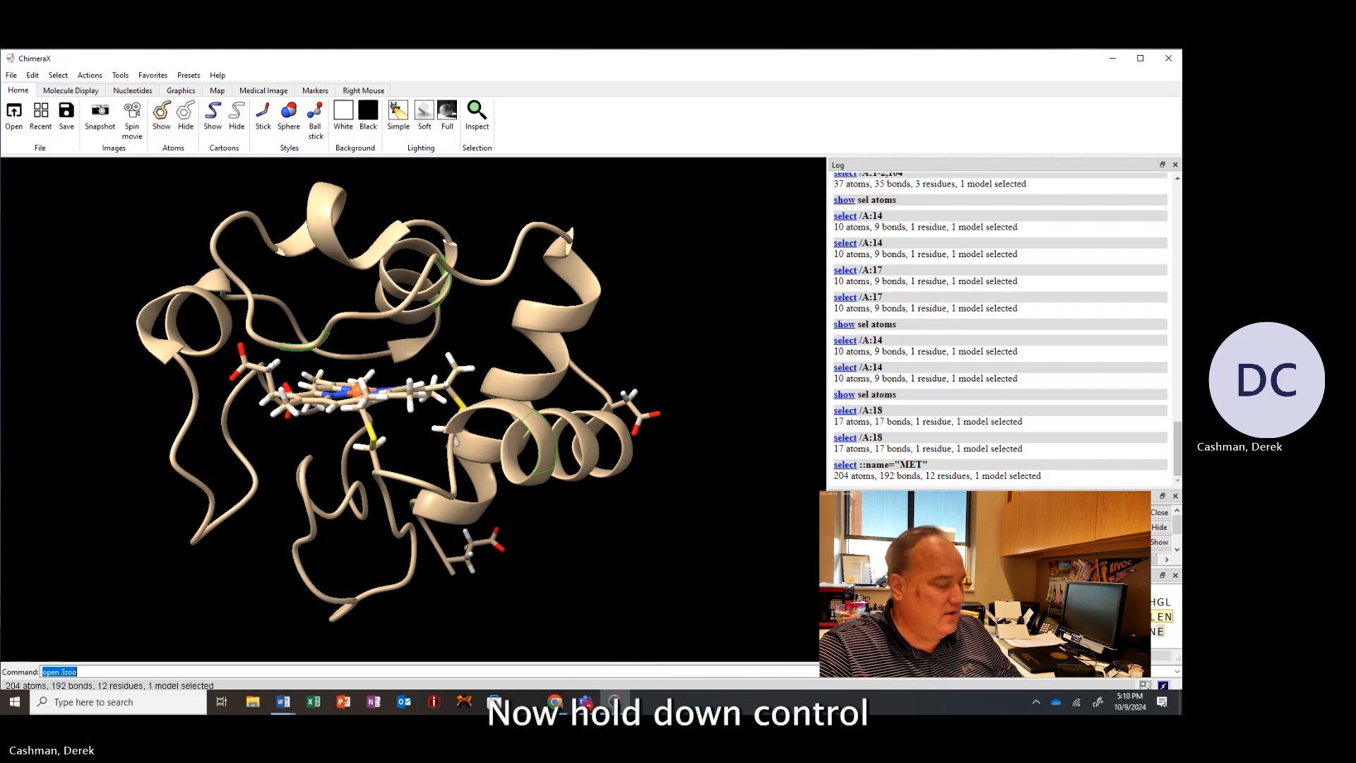
left_click(57, 75)
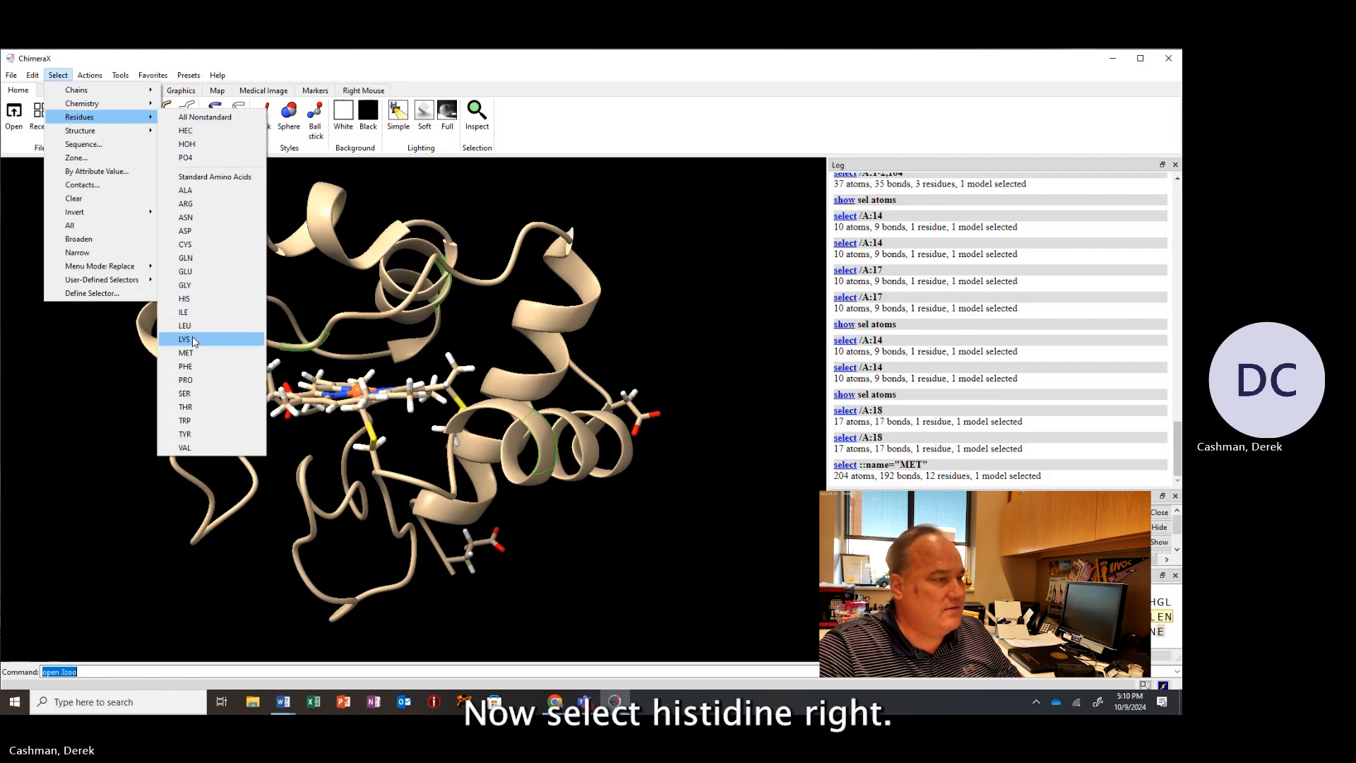
left_click(189, 301)
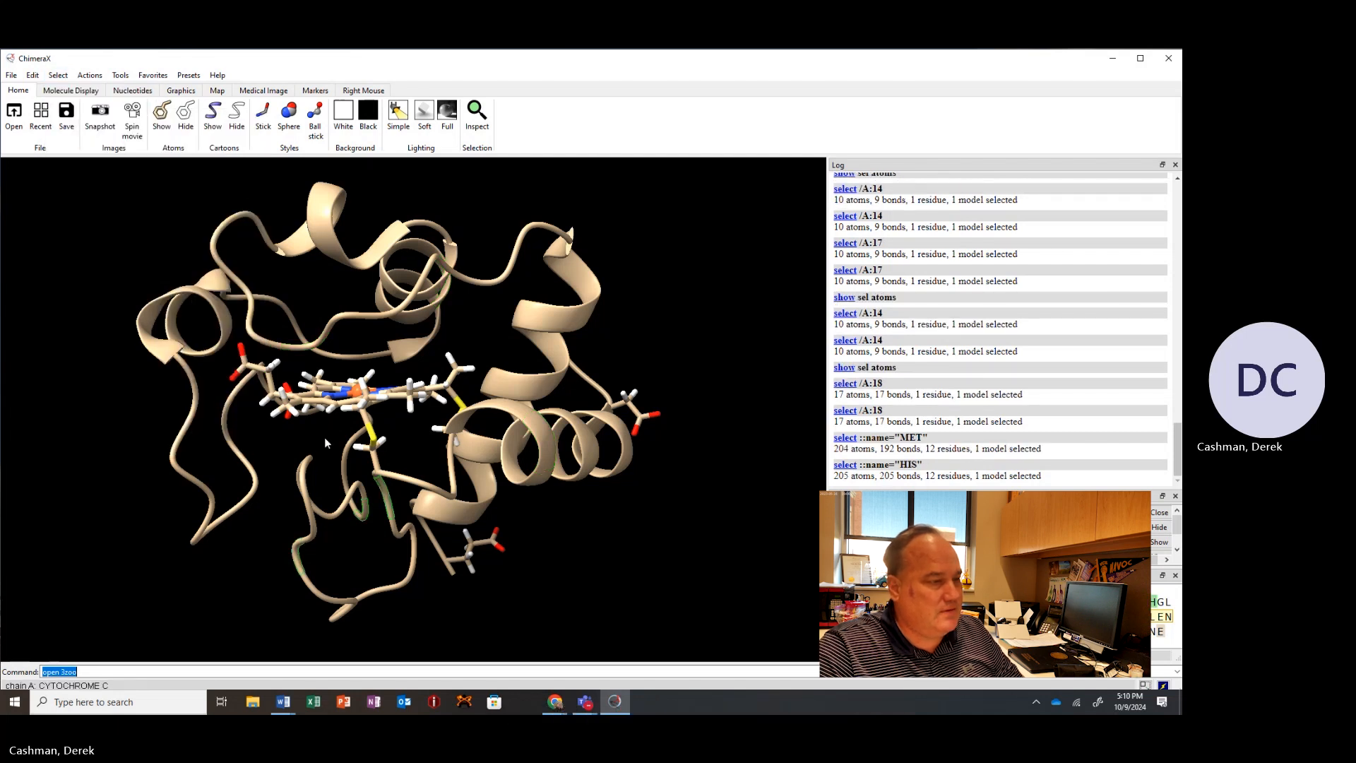
Select all methionine residues again and show their atoms.
left_click(58, 75)
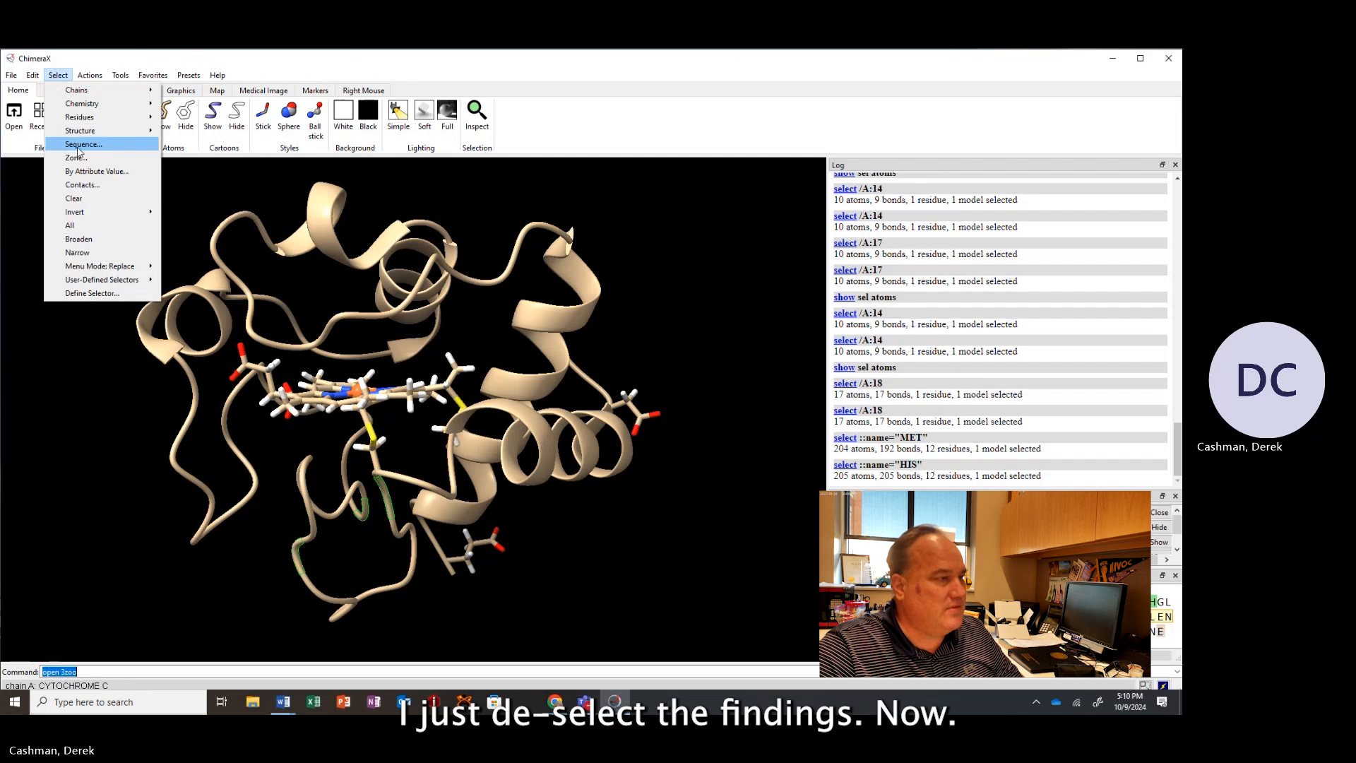
mouse_move(124, 122)
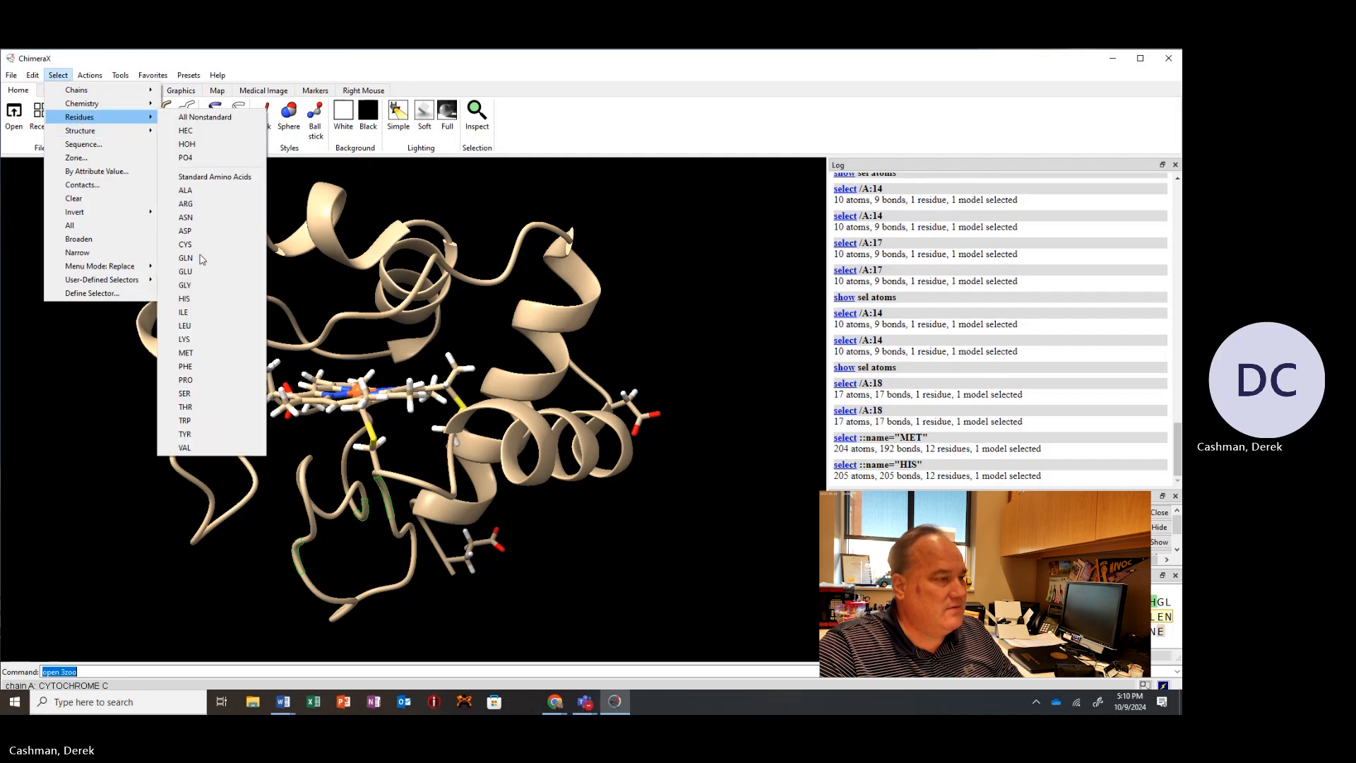
left_click(187, 353)
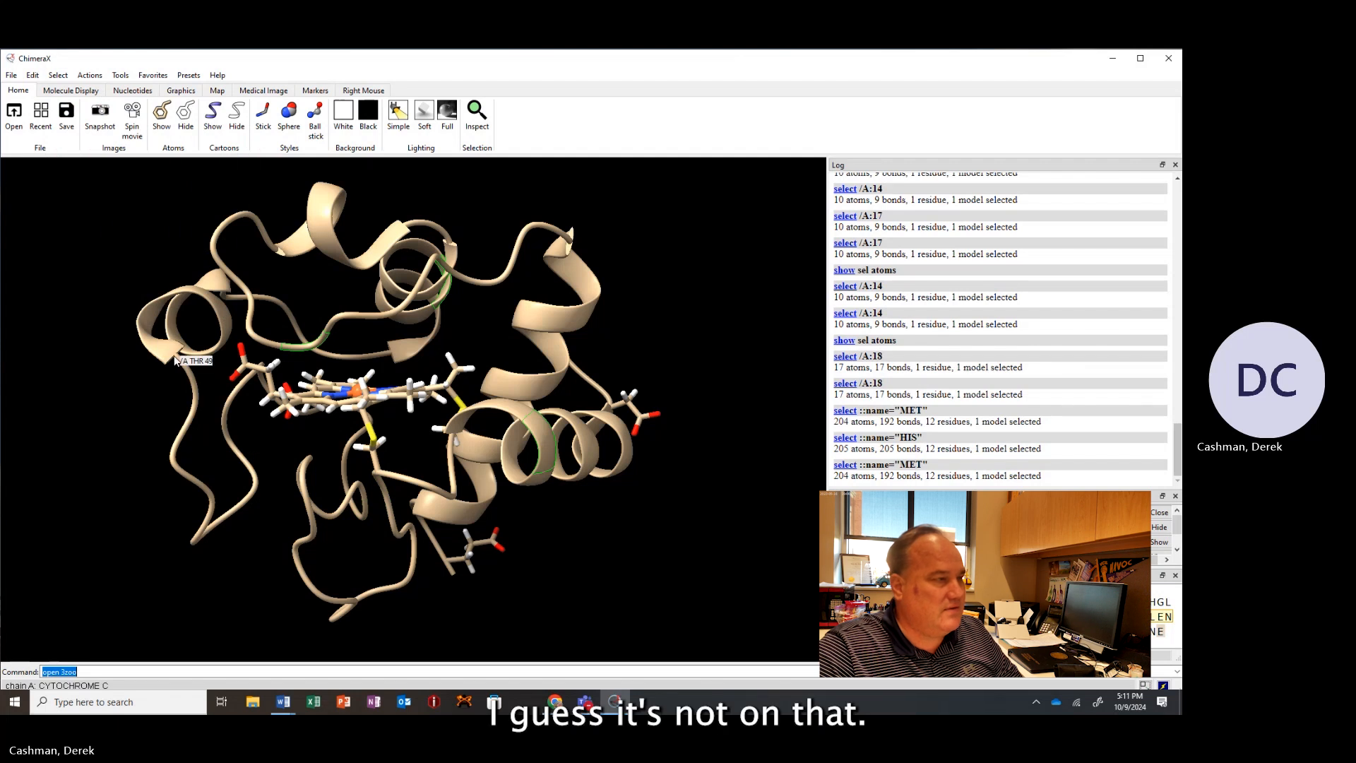
left_click(162, 113)
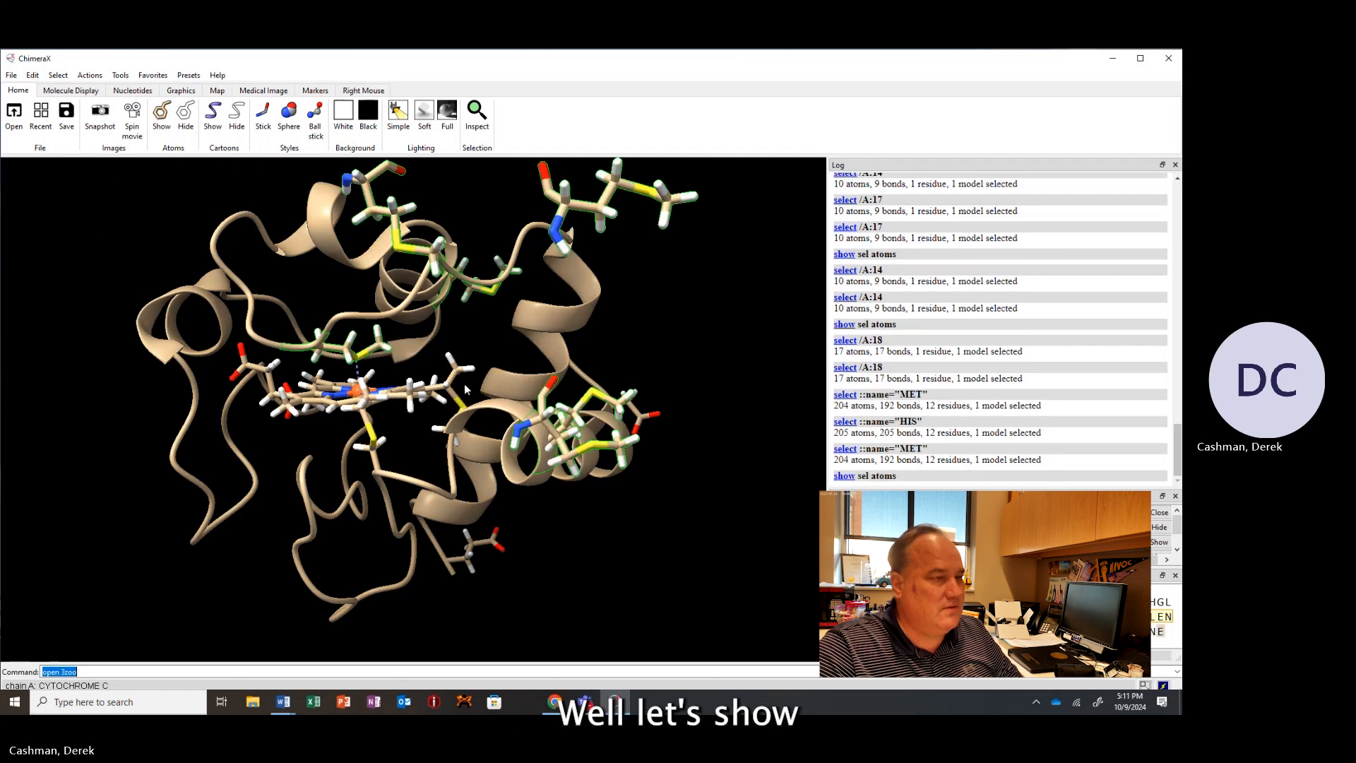
Zoom out to examine the methionine side chains displayed away from the protein and clear the selection.
left_click_drag(493, 380, 478, 358)
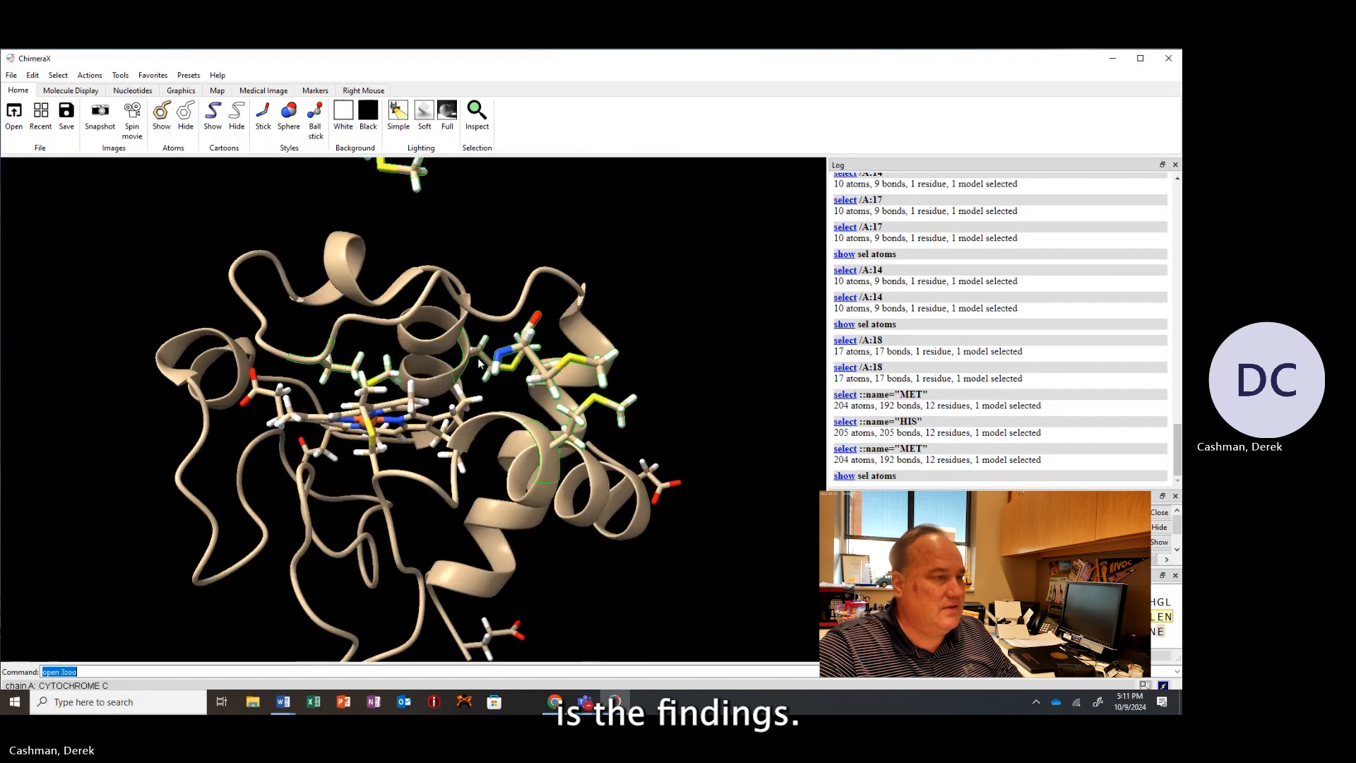
scroll(489, 375, "up", 1)
scroll(490, 377, "down", 4)
scroll(490, 378, "down", 3)
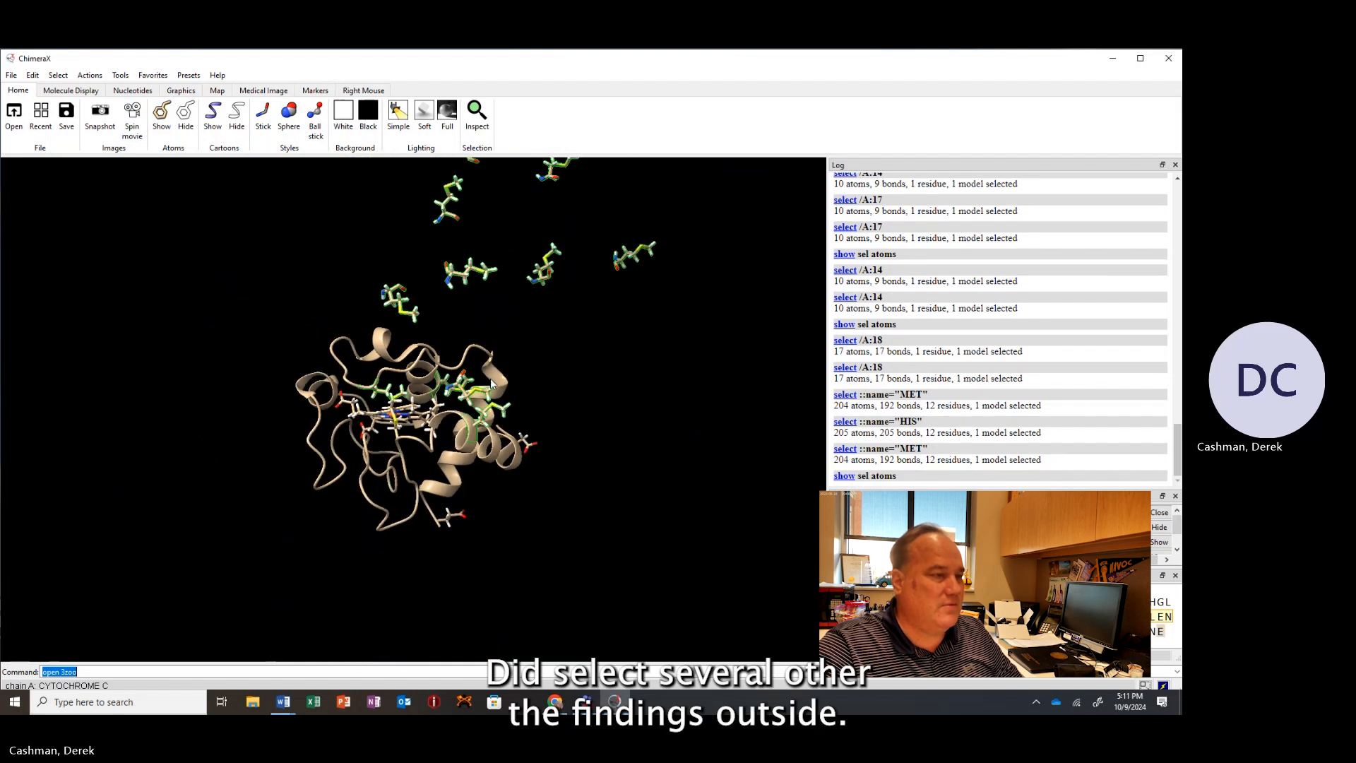
left_click_drag(474, 299, 328, 366)
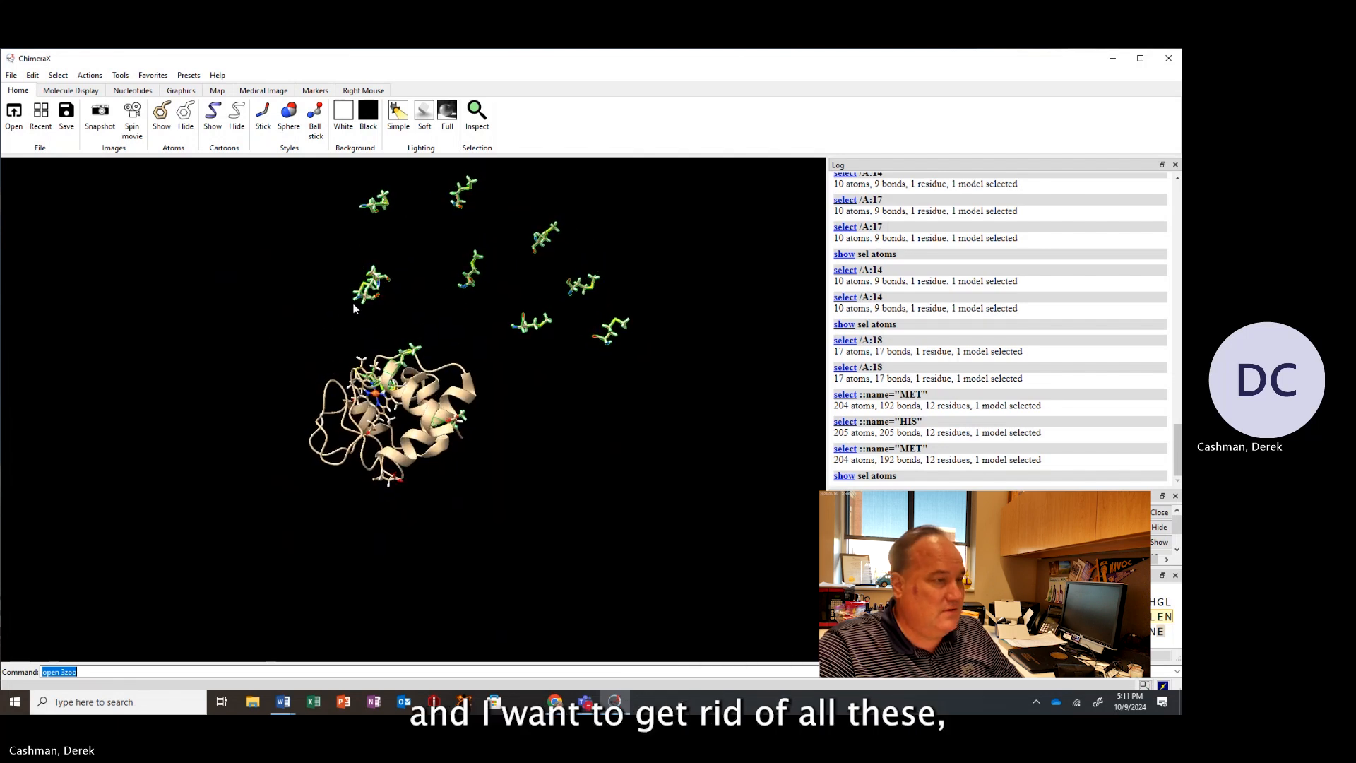
left_click(284, 327, "ctrl")
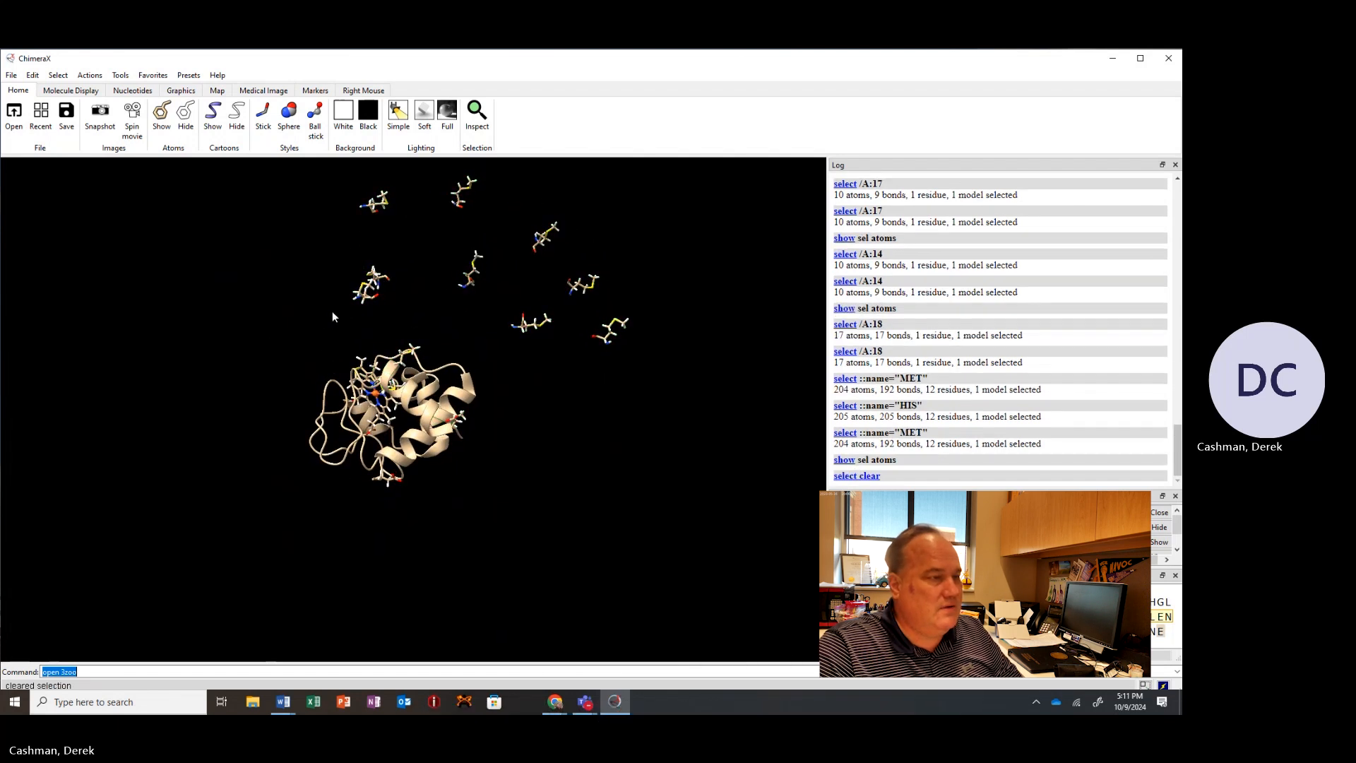
mouse_move(332, 316)
left_mouse_down()
mouse_move(344, 301)
mouse_move(317, 331)
left_mouse_up()
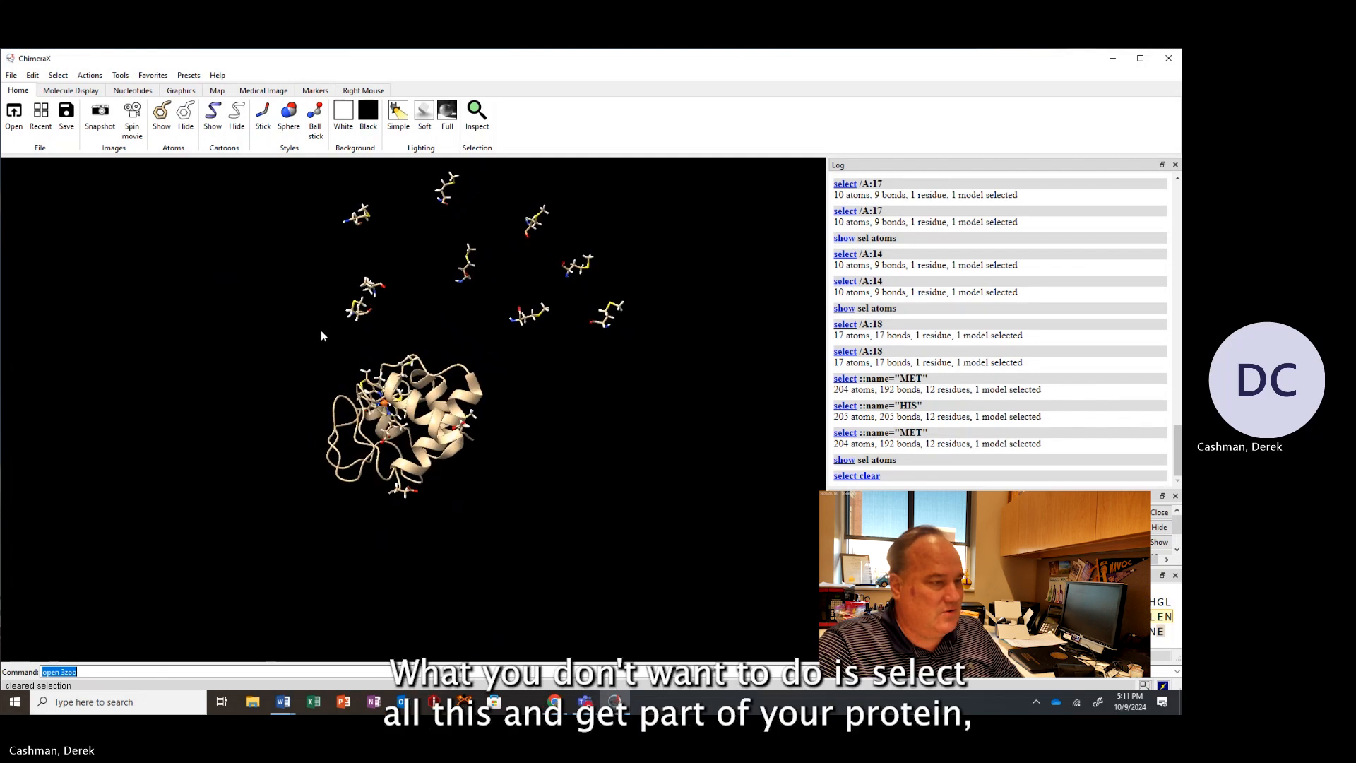
left_click(320, 329, "ctrl")
left_click_drag(248, 418, 533, 254, "ctrl")
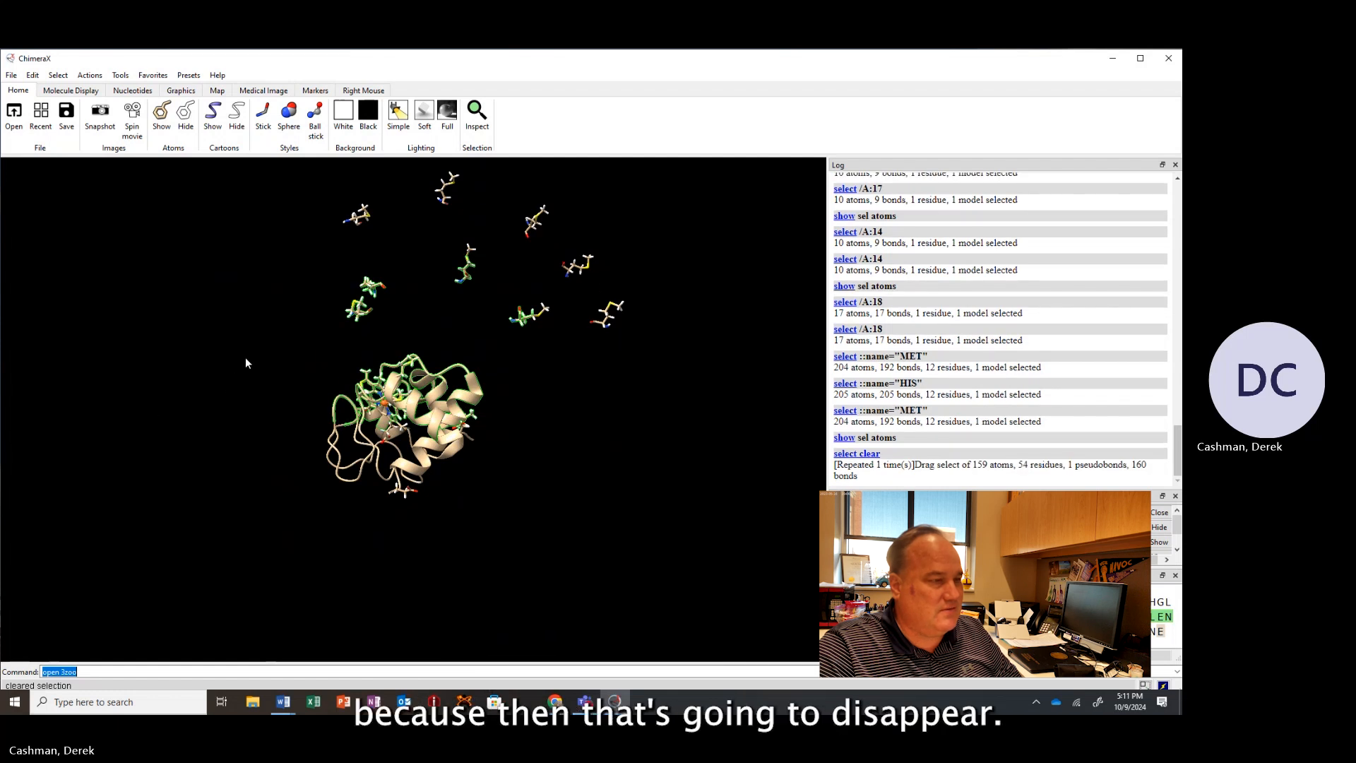
left_click(281, 337, "ctrl")
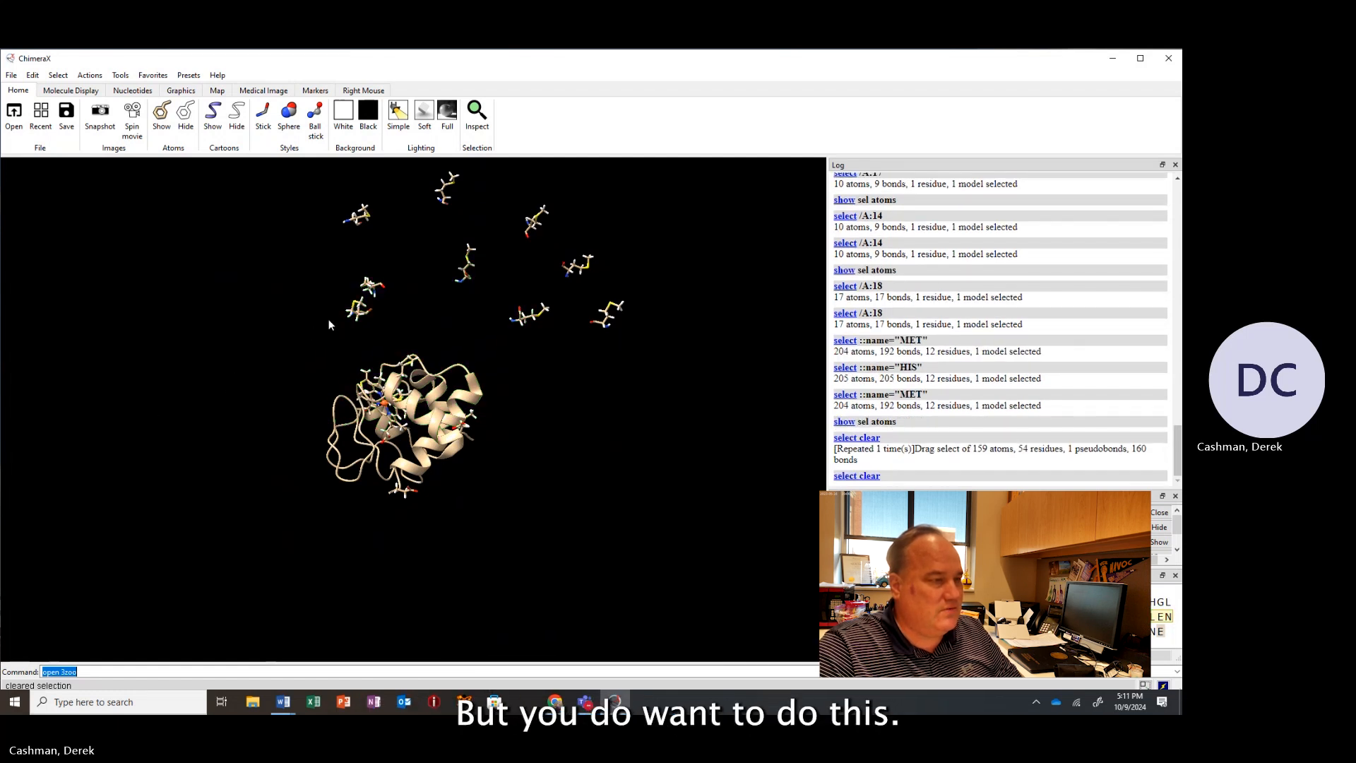
Box-select the detached side chains floating outside the protein and hide their atoms.
left_click_drag(328, 328, 668, 162, "ctrl")
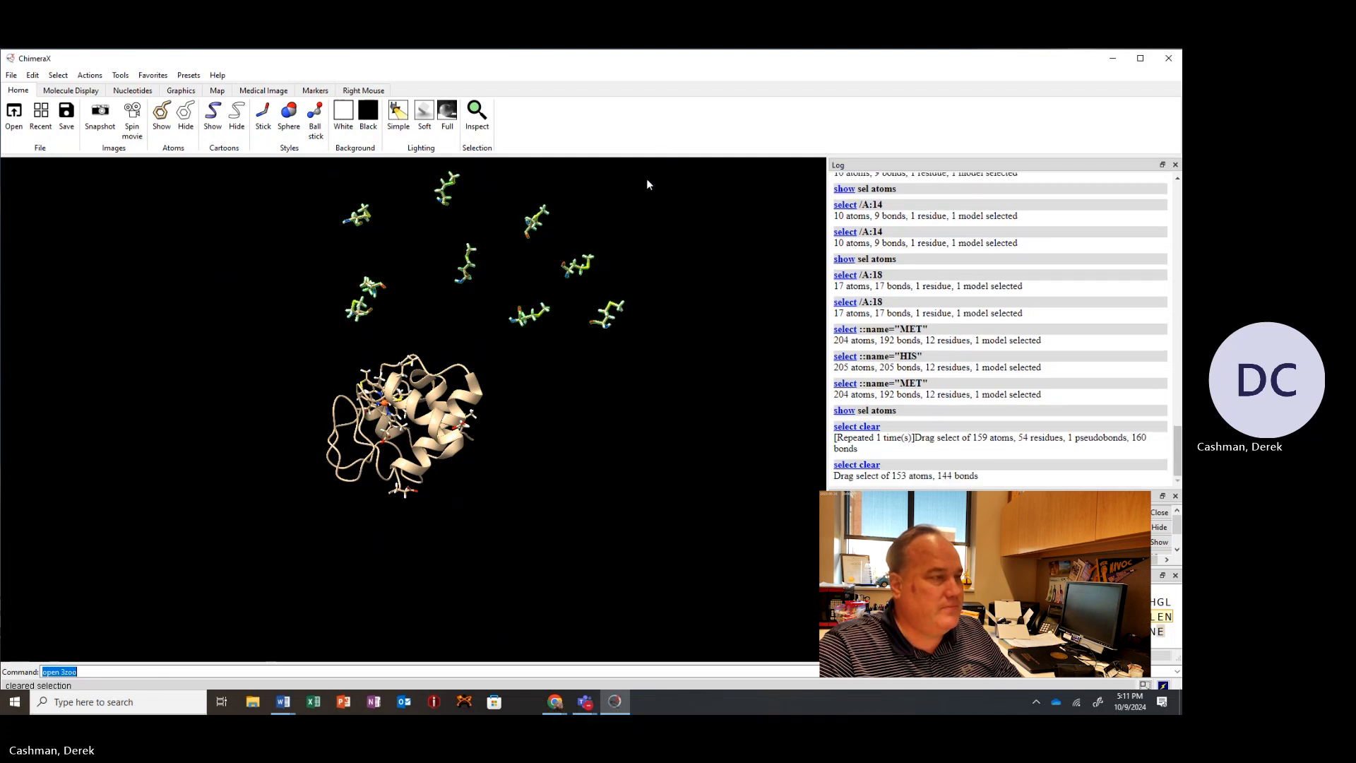
left_click(186, 115)
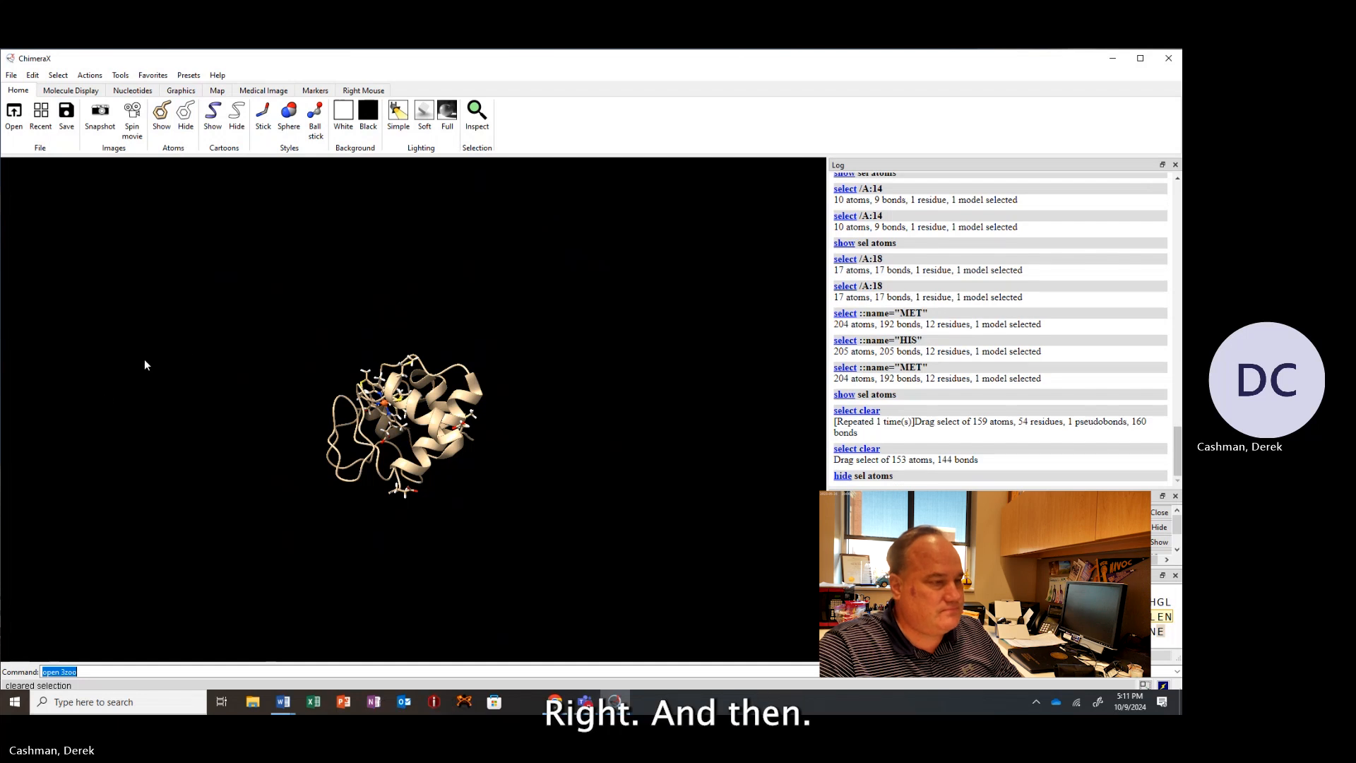
left_click_drag(145, 364, 385, 424)
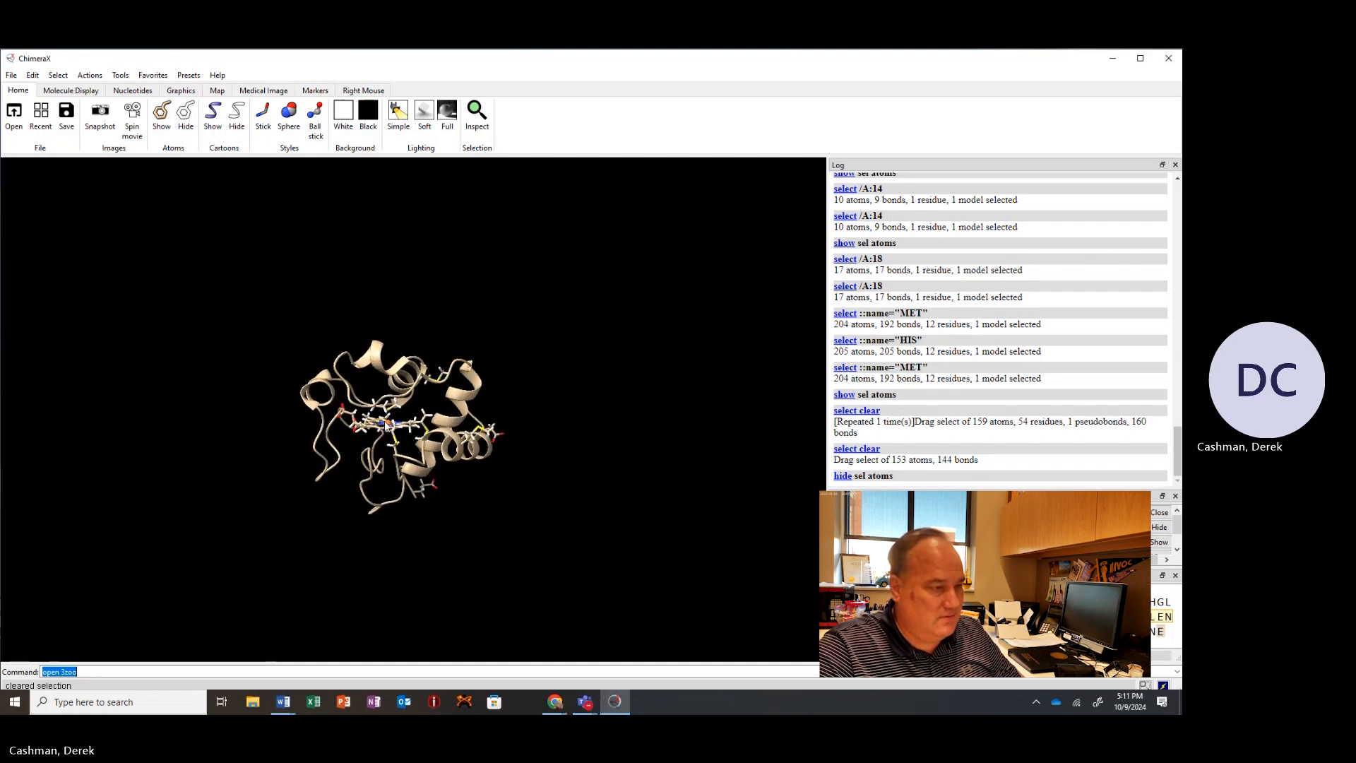
scroll(384, 421, "up", 10)
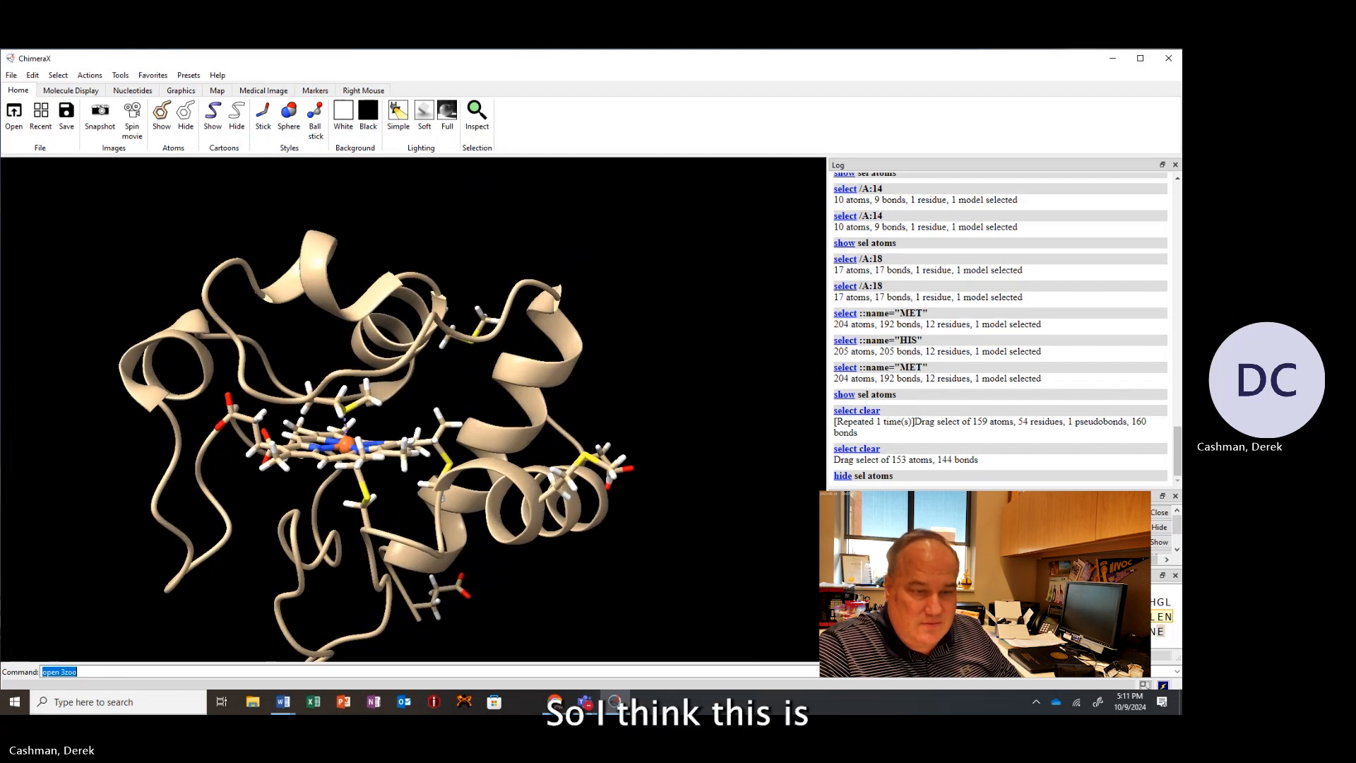
Select residues 80, 17, 26 and 18 of chain A one after another in the sequence viewer.
left_click(984, 631)
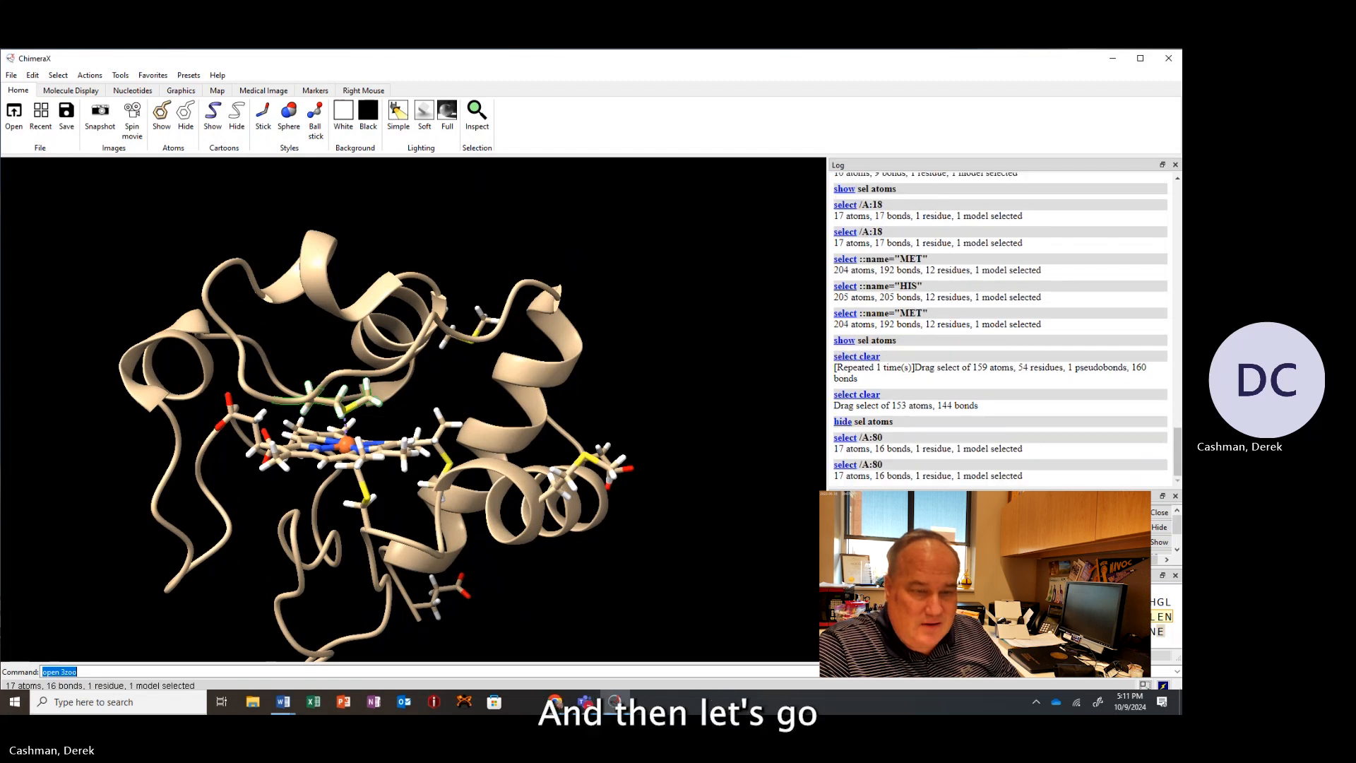
left_click(1036, 602)
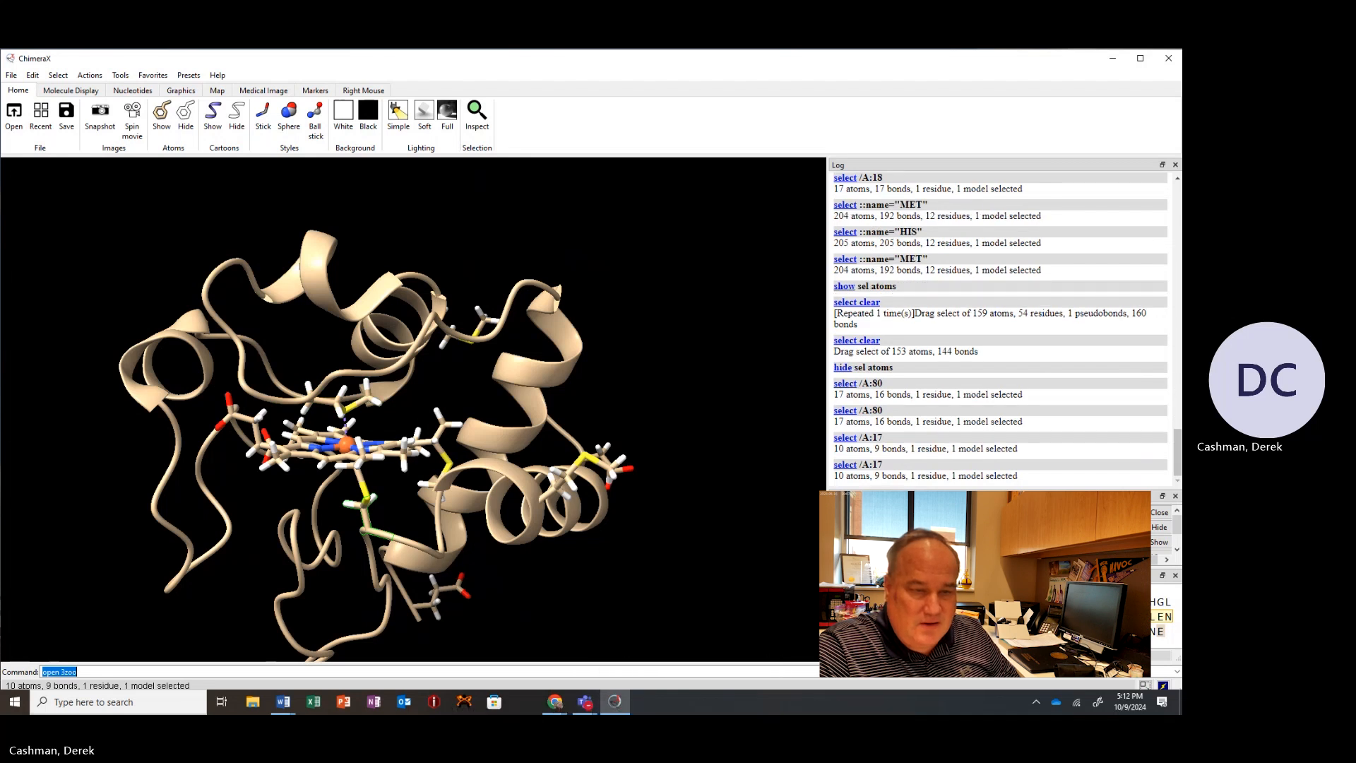
left_click(1100, 602)
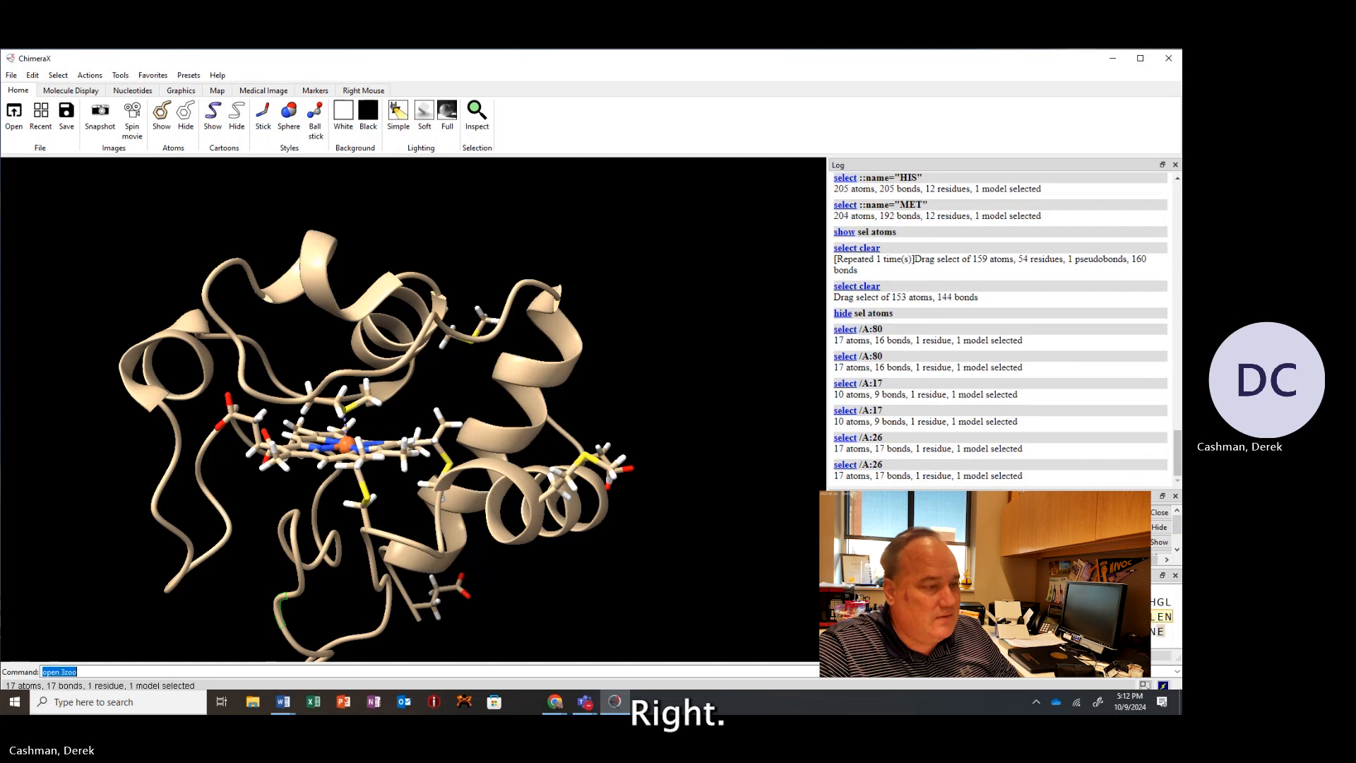
left_click_drag(525, 523, 534, 510)
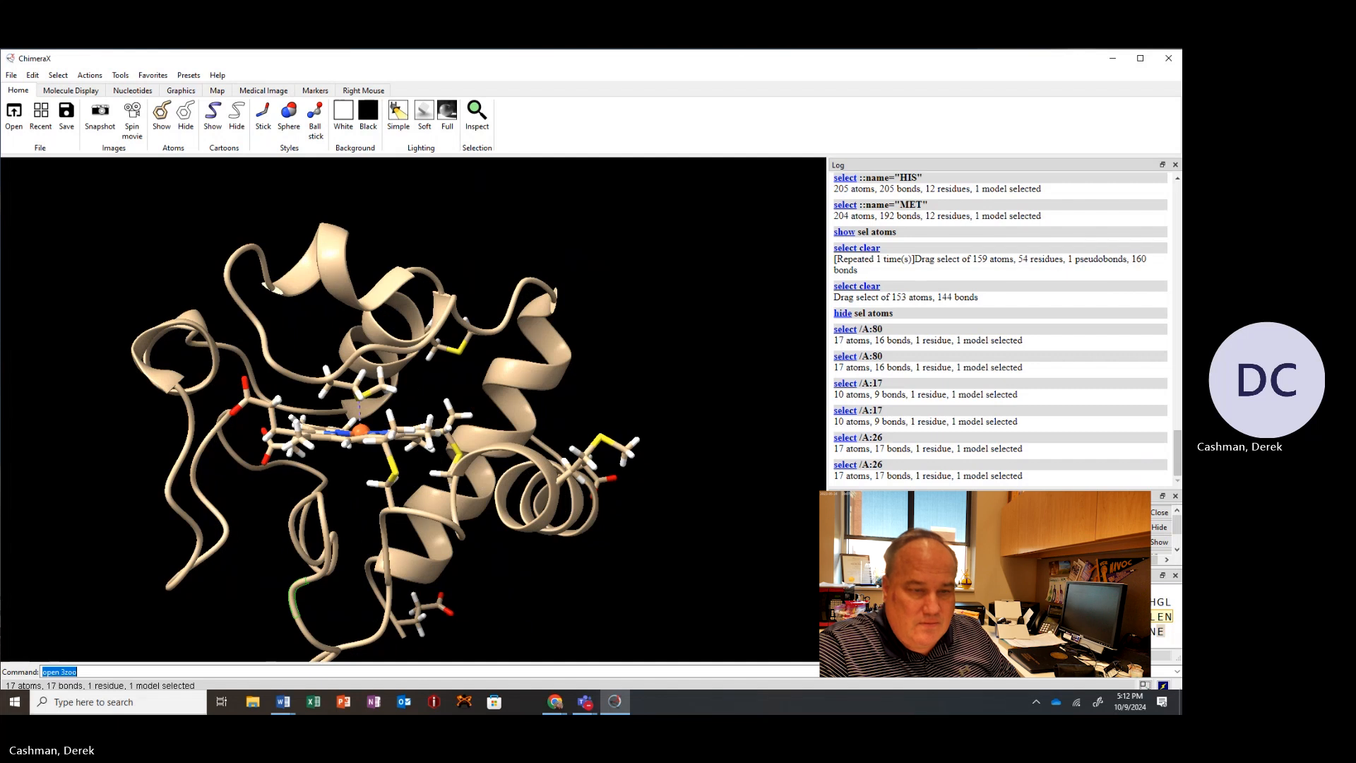
left_click(1038, 602)
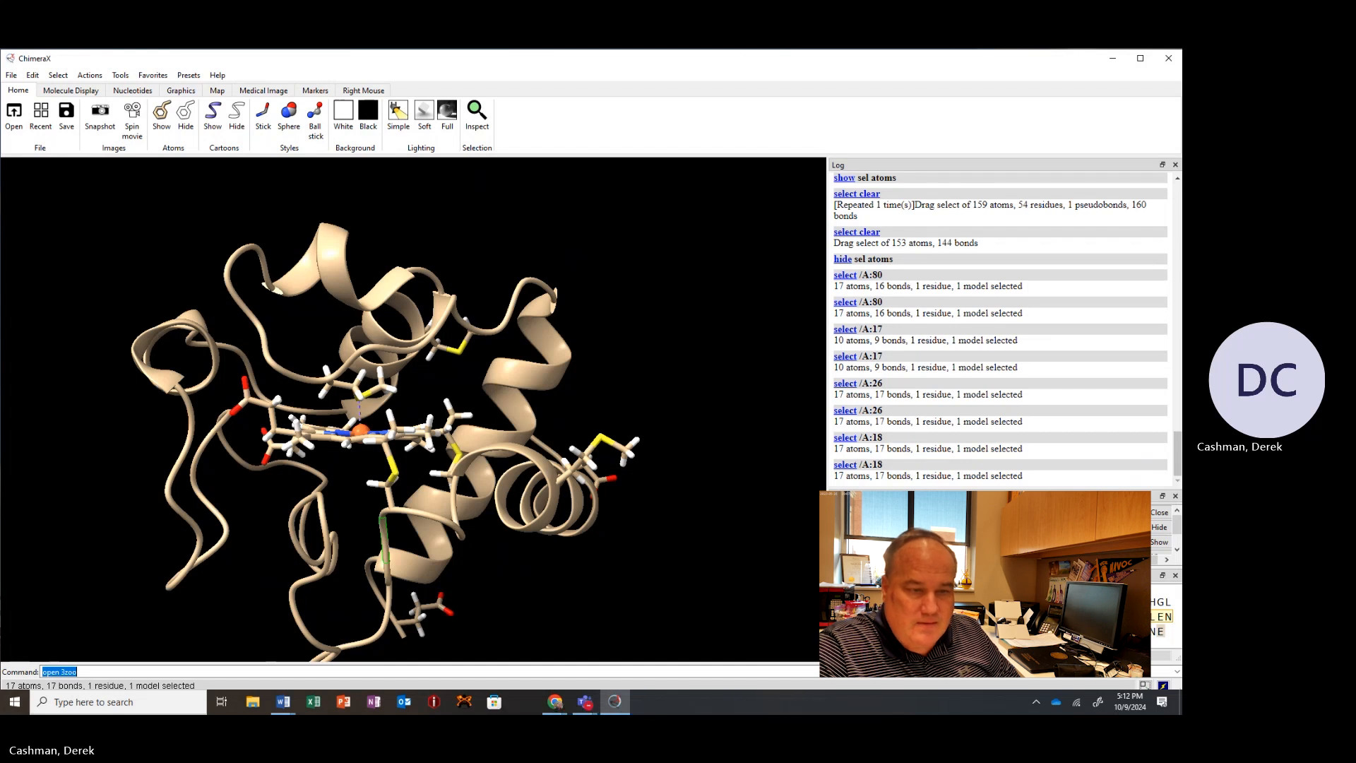
Select residue 33 of chain A in the sequence viewer and show its atoms.
left_click(1154, 604)
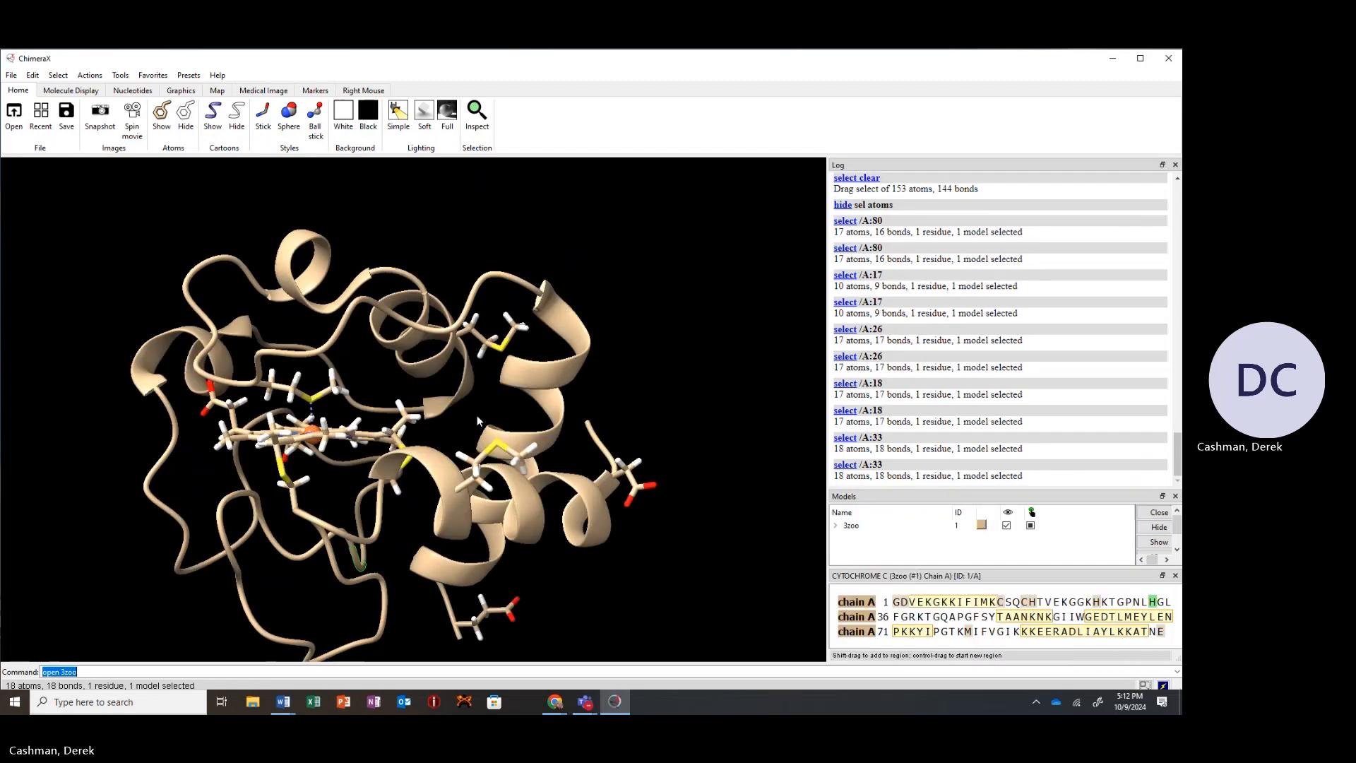
left_click_drag(477, 415, 514, 414)
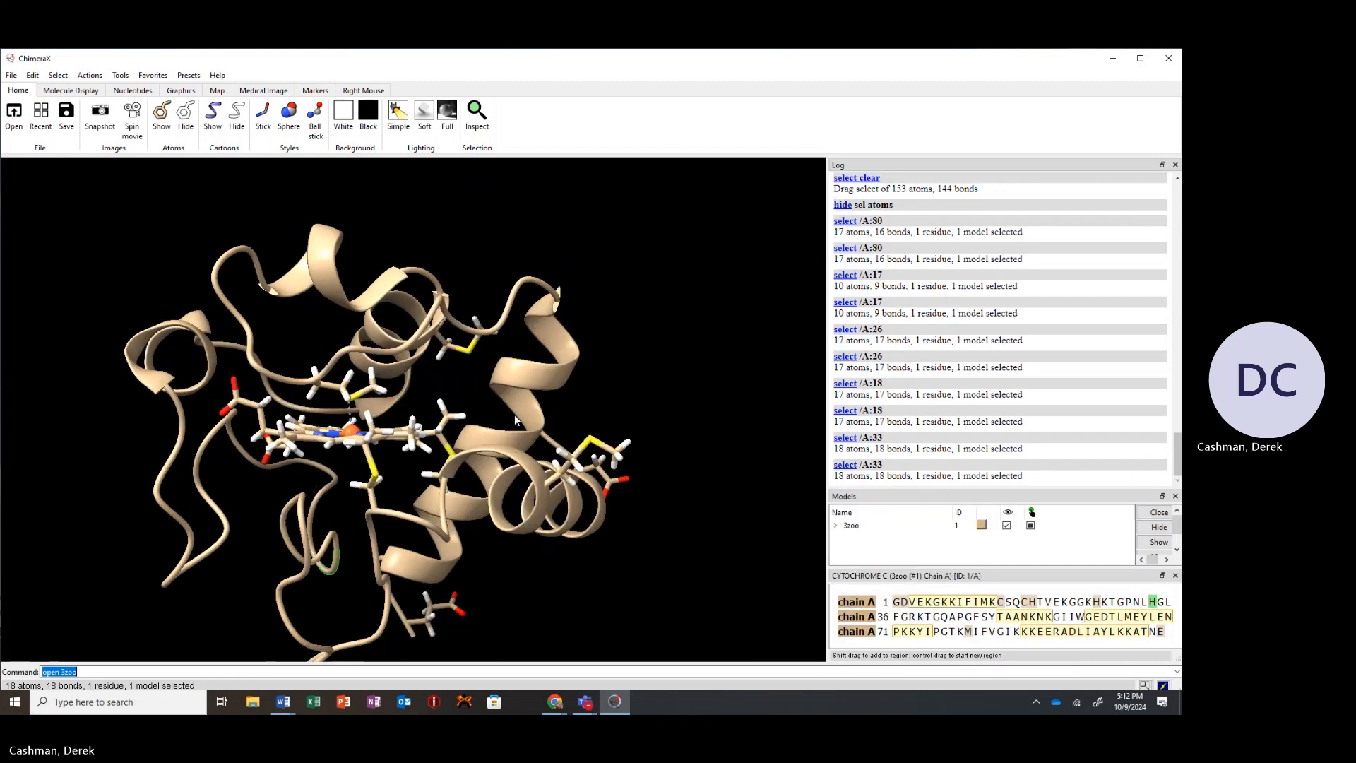
left_click(161, 113)
mouse_move(362, 425)
left_mouse_down()
mouse_move(375, 408)
mouse_move(364, 434)
mouse_move(384, 429)
mouse_move(323, 428)
mouse_move(365, 423)
left_mouse_up()
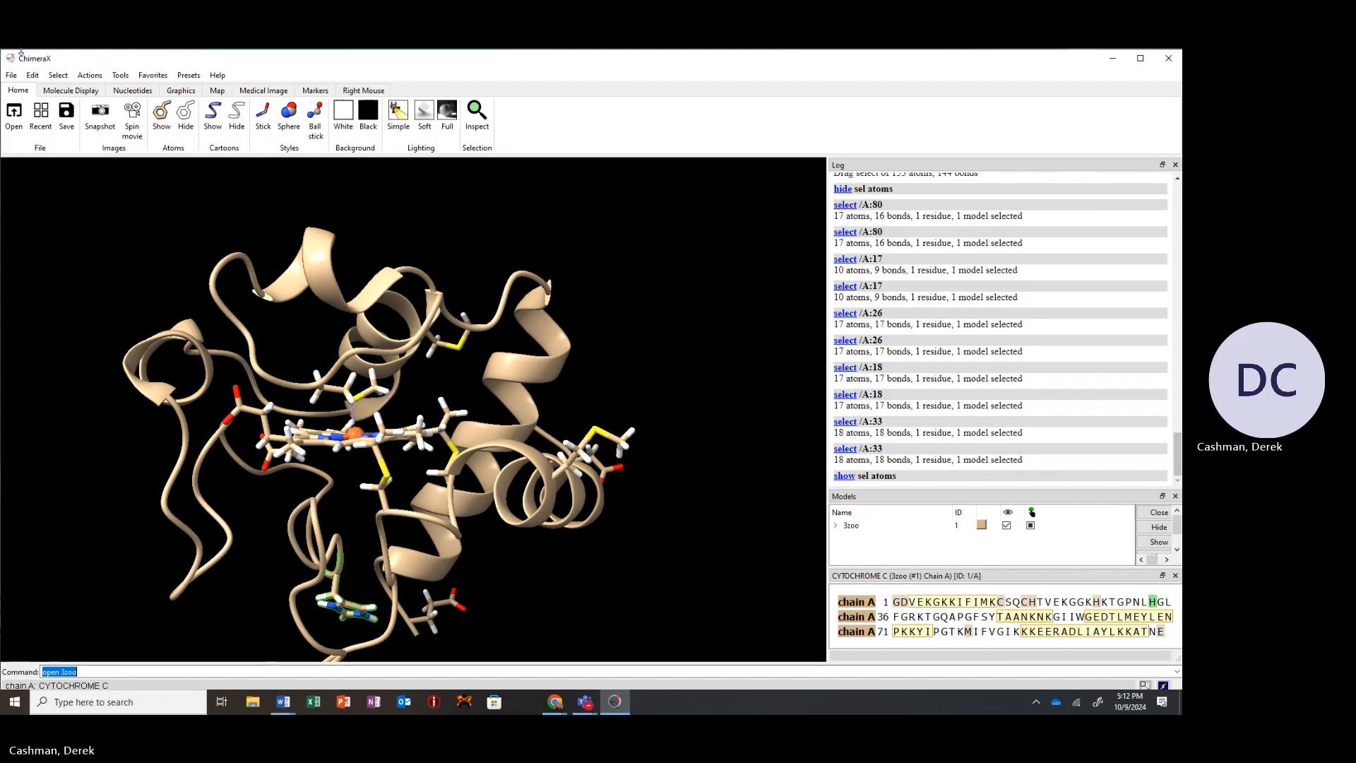
Clear the current selection.
left_click(58, 75)
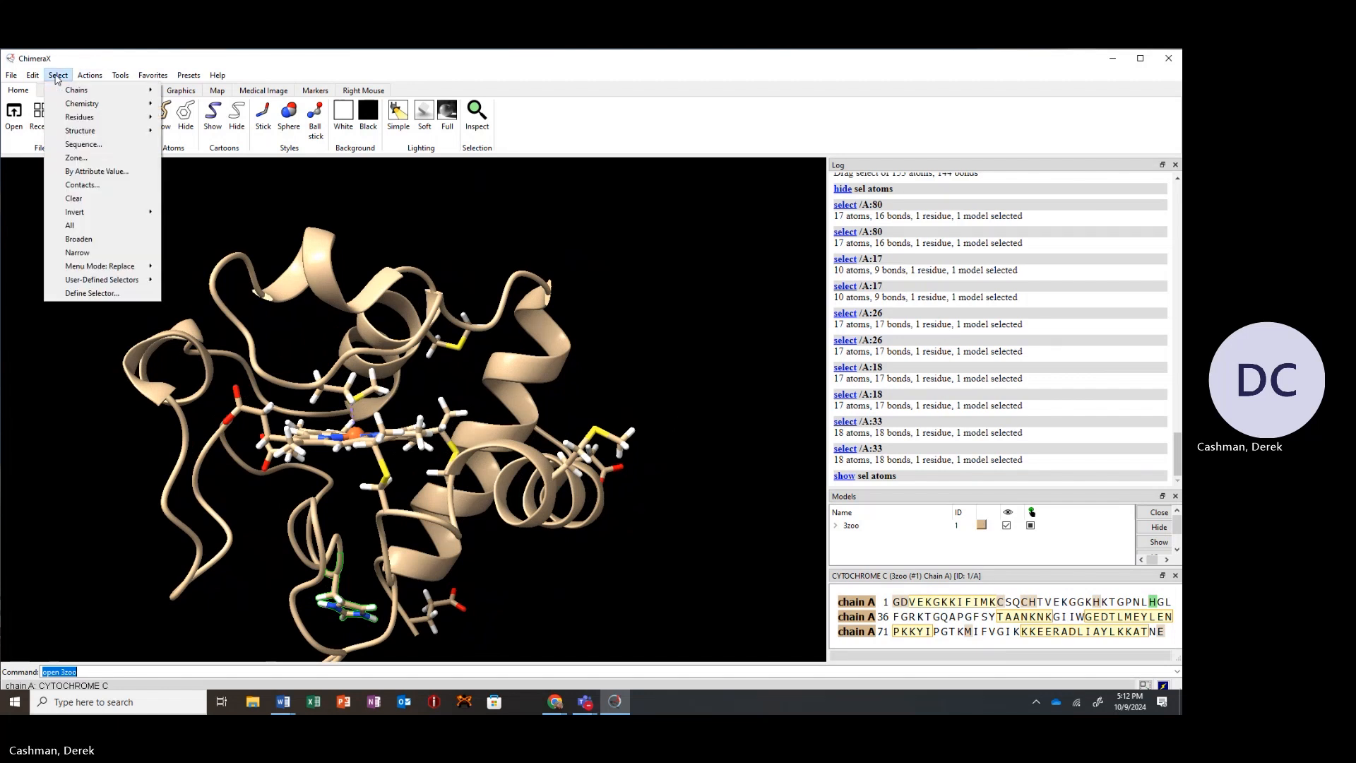
left_click(234, 210)
left_click(197, 199)
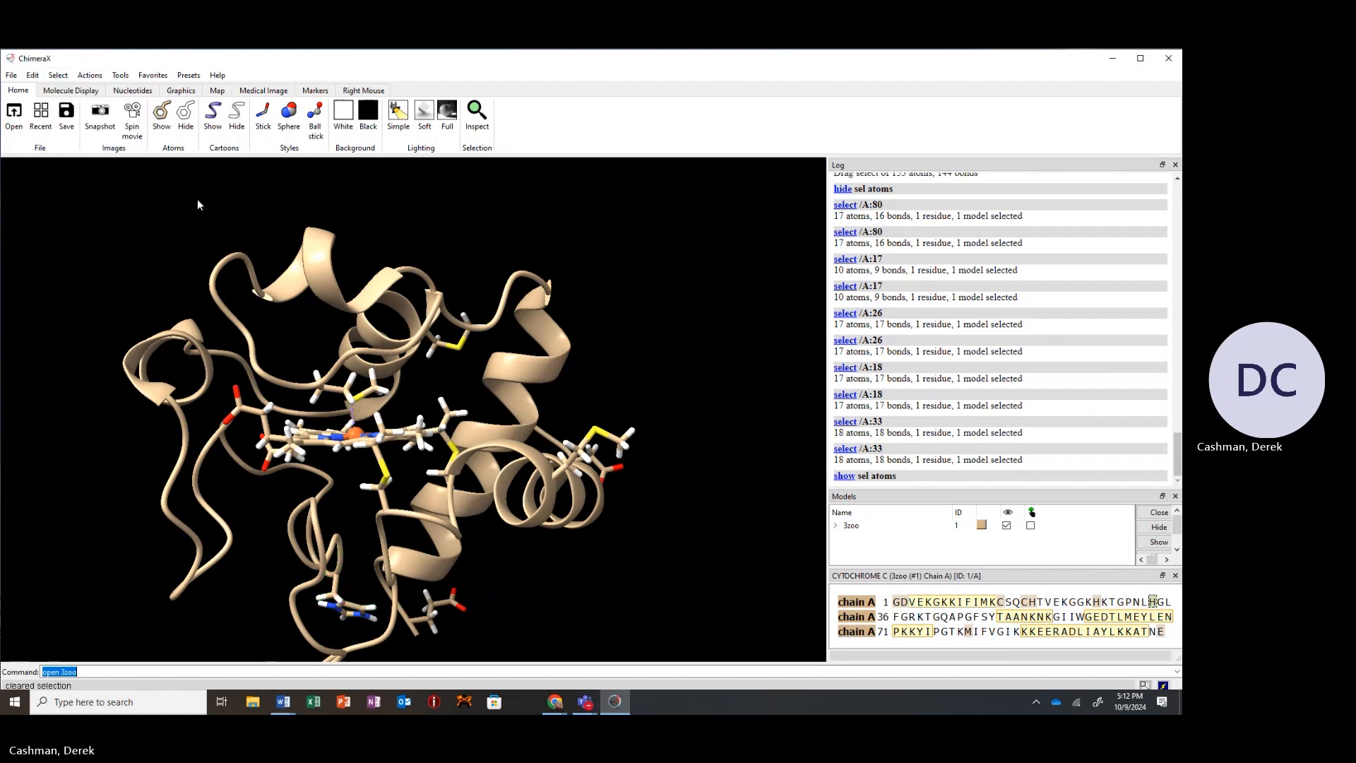
Select all histidine residues and show their atoms, zooming in on the heme region.
left_click(63, 75)
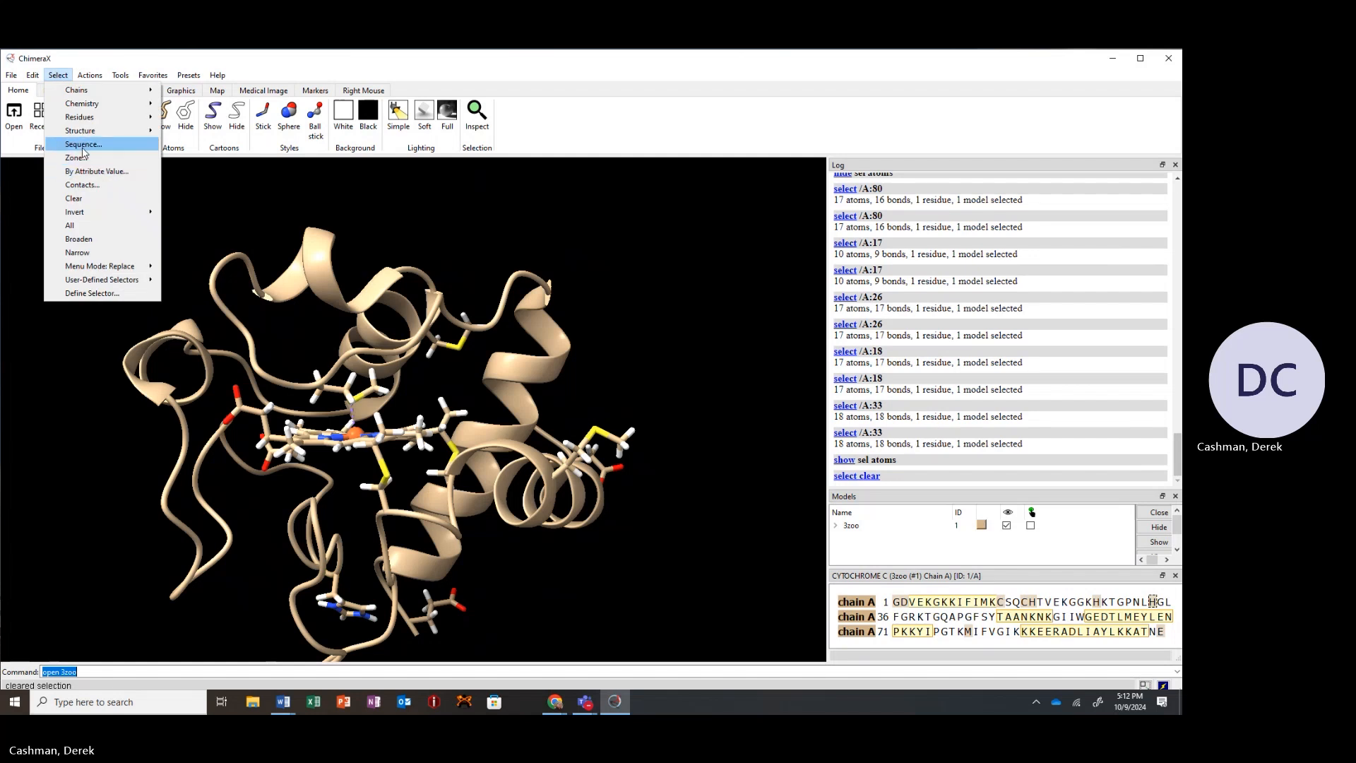
mouse_move(85, 118)
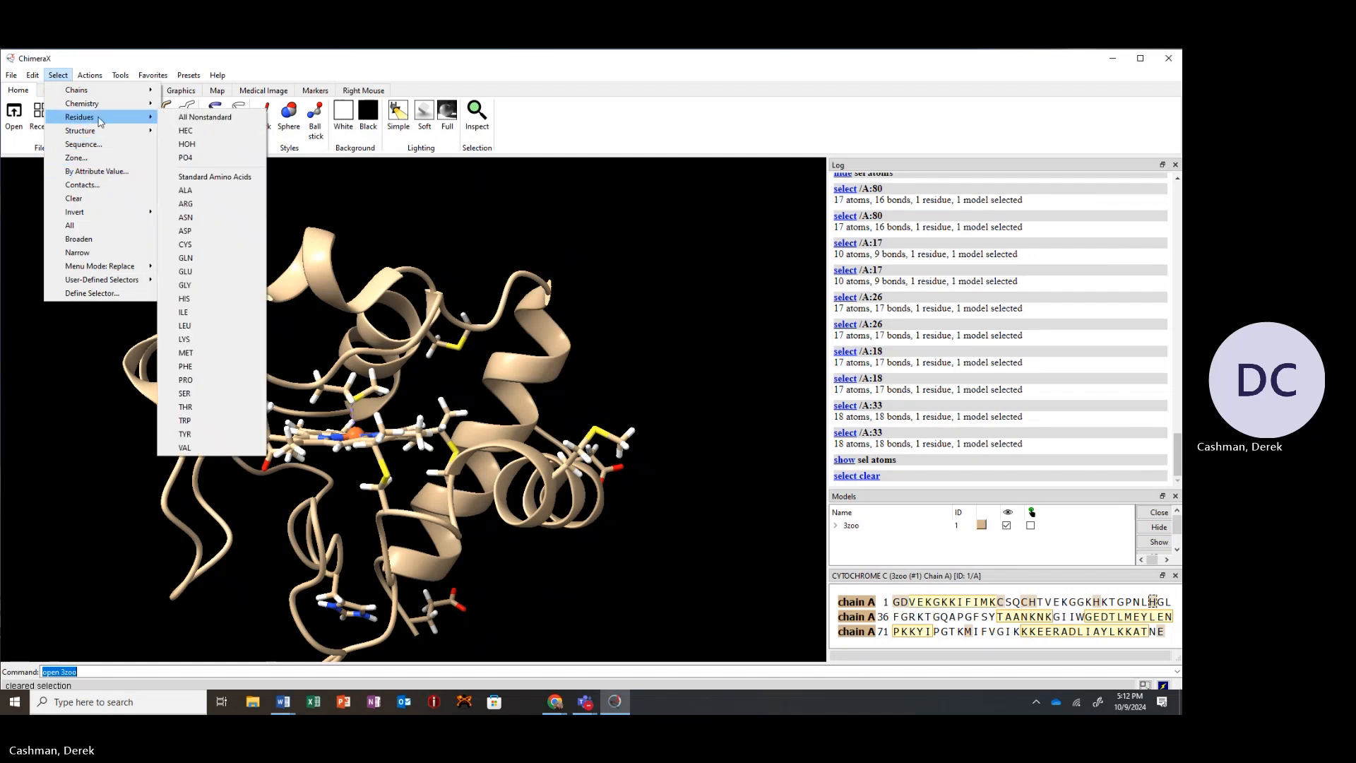
left_click(204, 303)
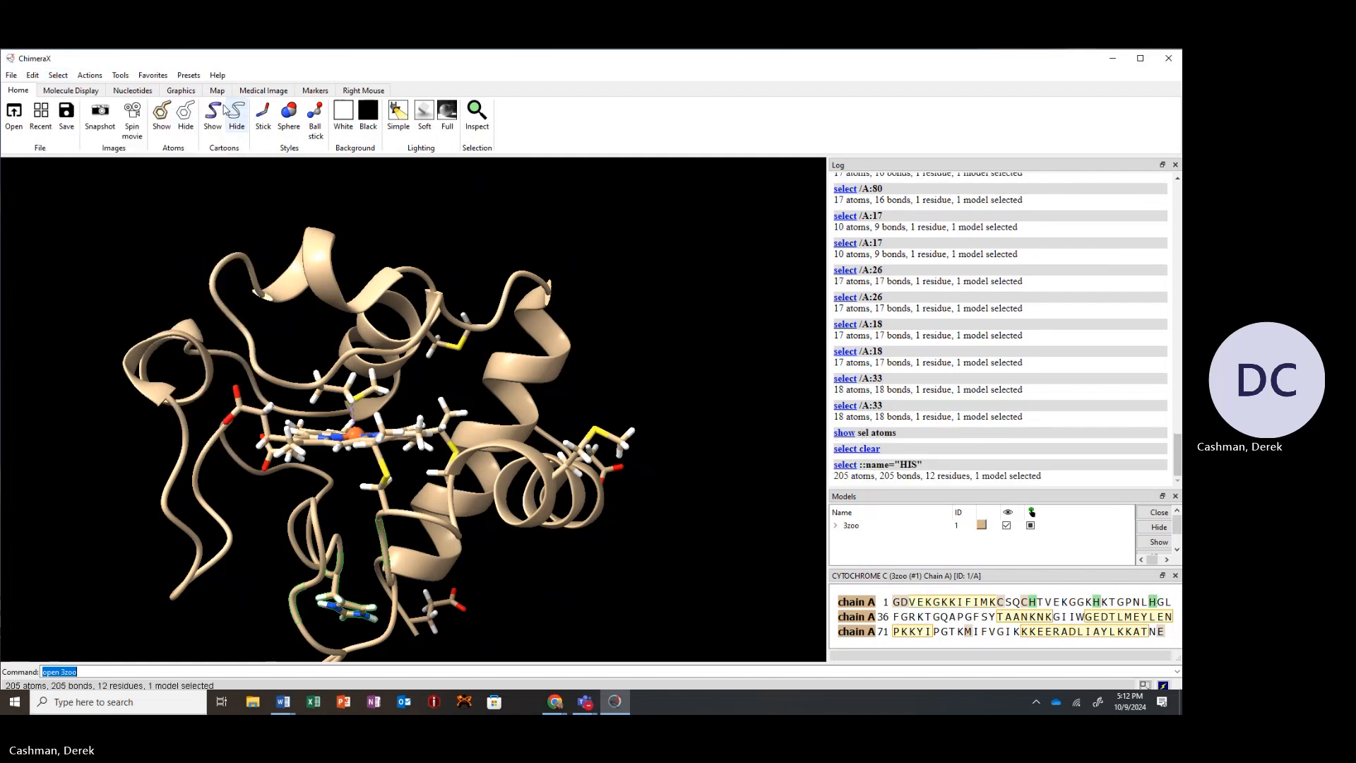
left_click(162, 113)
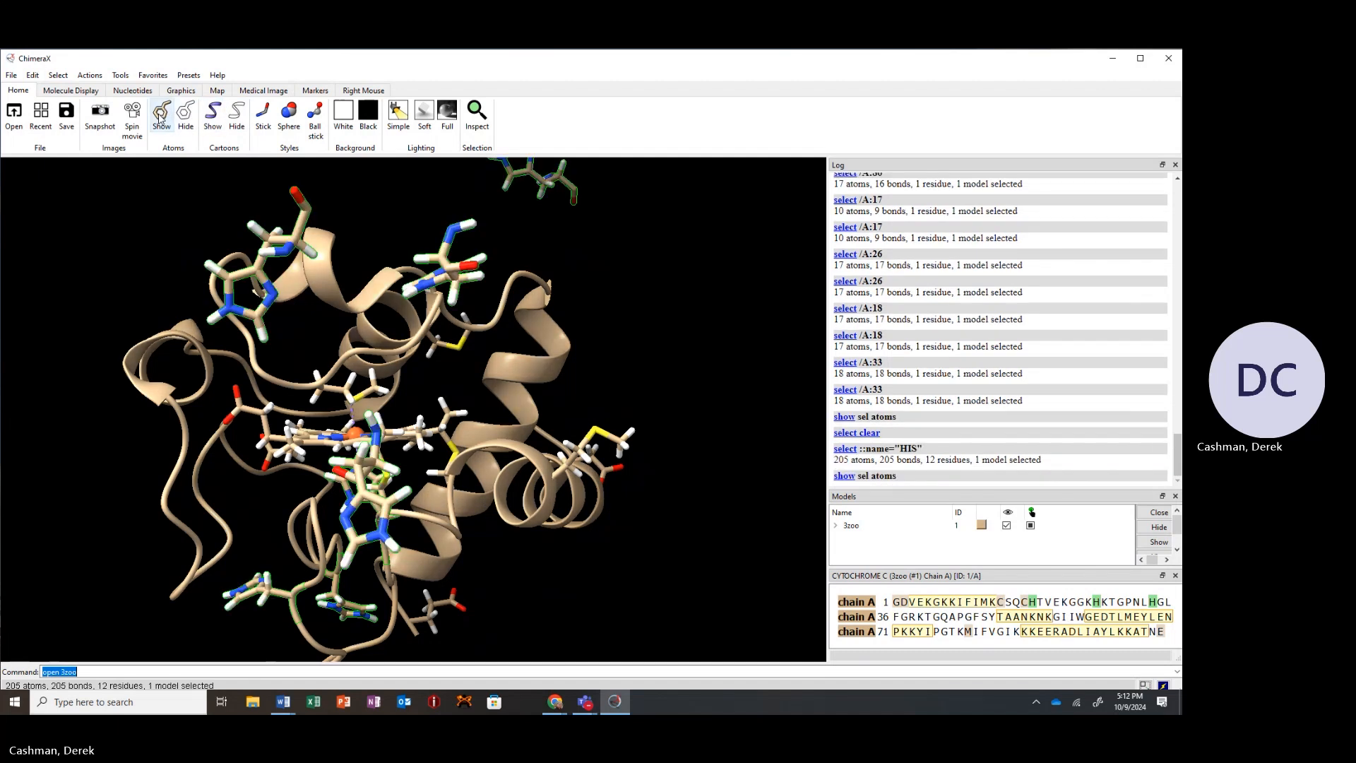
scroll(277, 389, "up", 4)
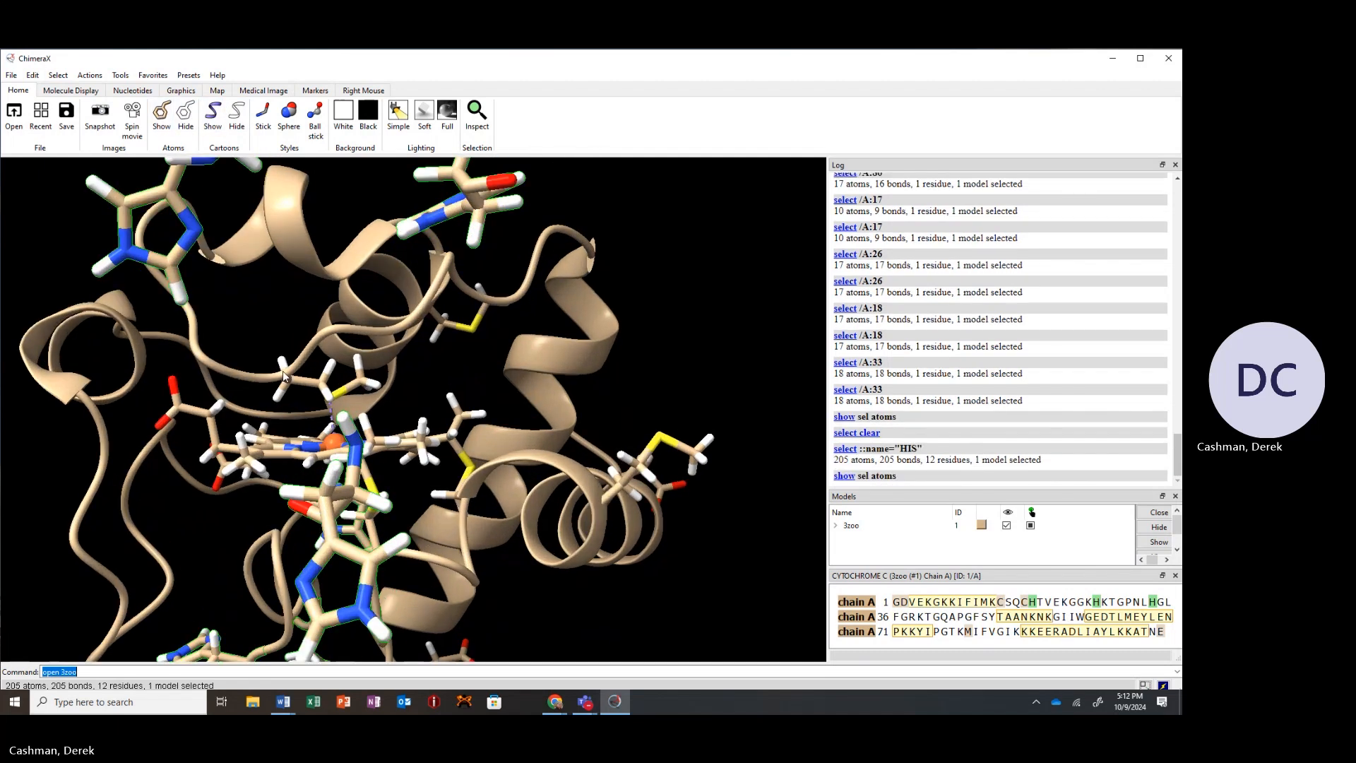
Select the stray histidine side chains lying outside the protein with box selections and hide their atoms.
scroll(286, 377, "down", 8)
scroll(286, 377, "down", 6)
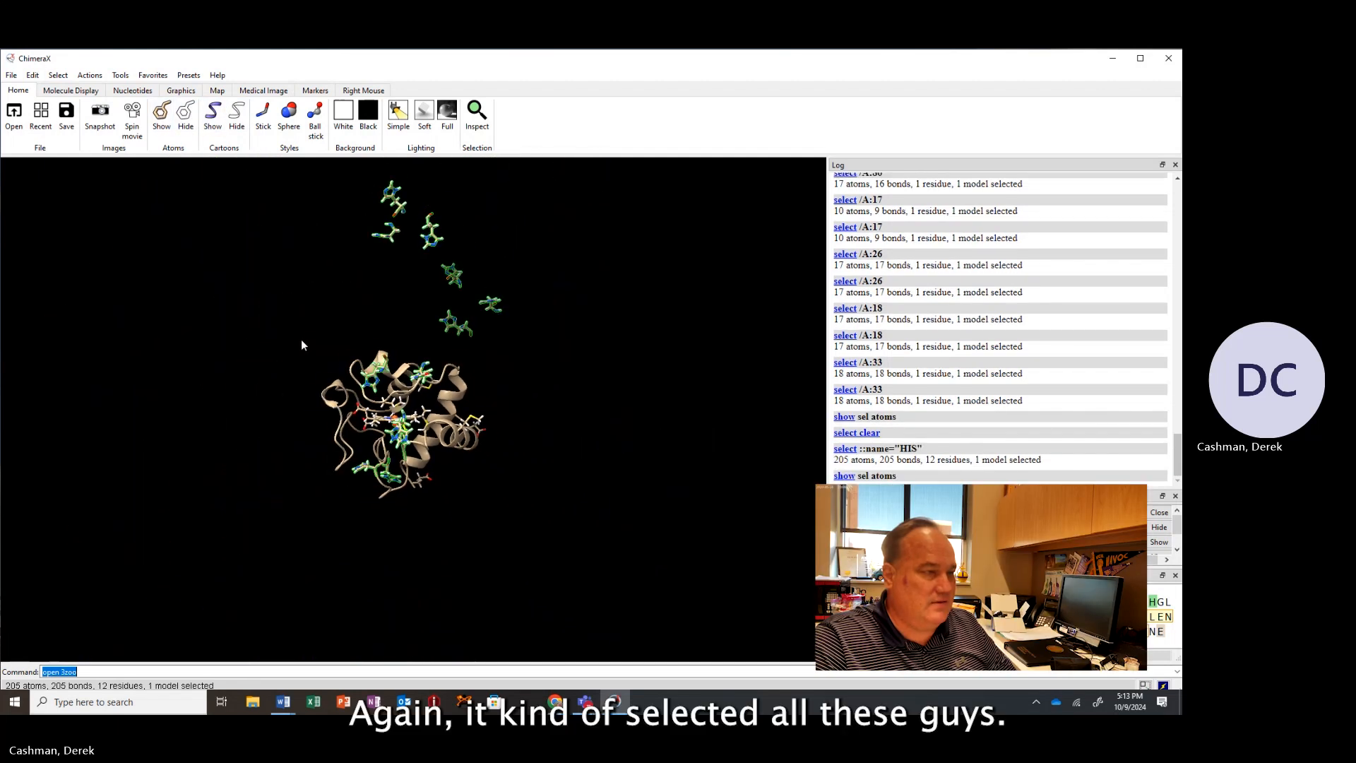
left_click_drag(301, 339, 574, 204)
left_click(177, 327, "ctrl")
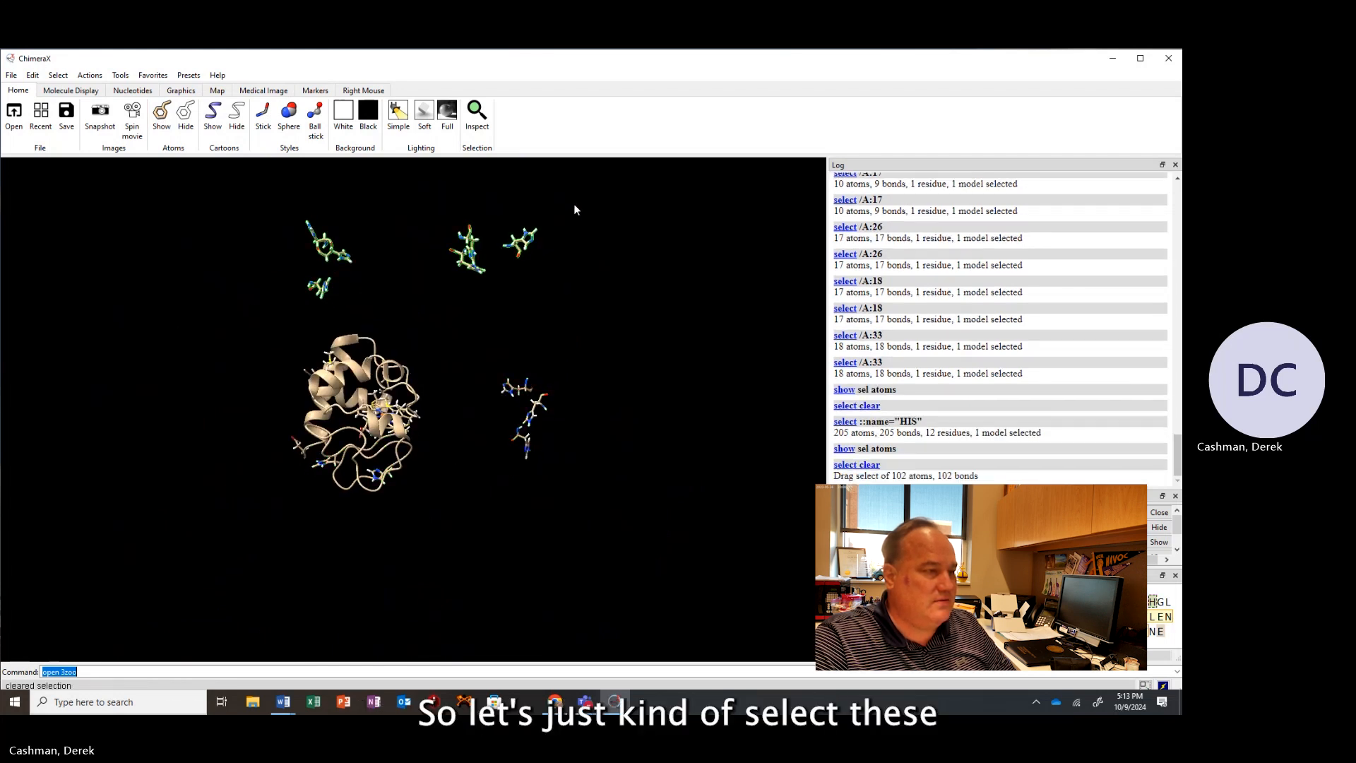
left_click(185, 114)
left_click_drag(470, 348, 588, 506, "ctrl")
left_click(186, 116)
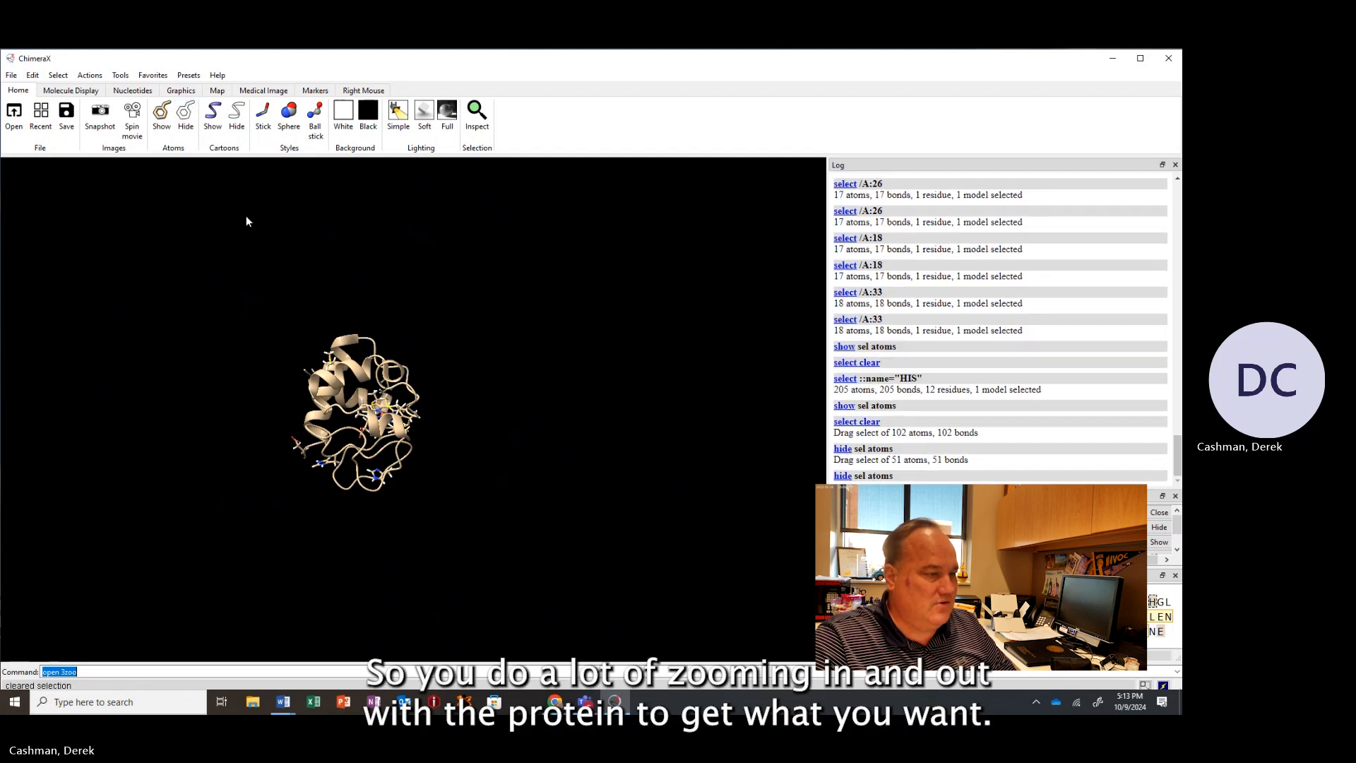
Examine the heme iron and the residues coordinating it from several angles.
mouse_move(360, 382)
left_mouse_down()
mouse_move(423, 394)
mouse_move(374, 338)
mouse_move(378, 365)
left_mouse_up()
scroll(378, 365, "up", 3)
left_click_drag(294, 443, 432, 478, "ctrl")
left_click(435, 375, "ctrl")
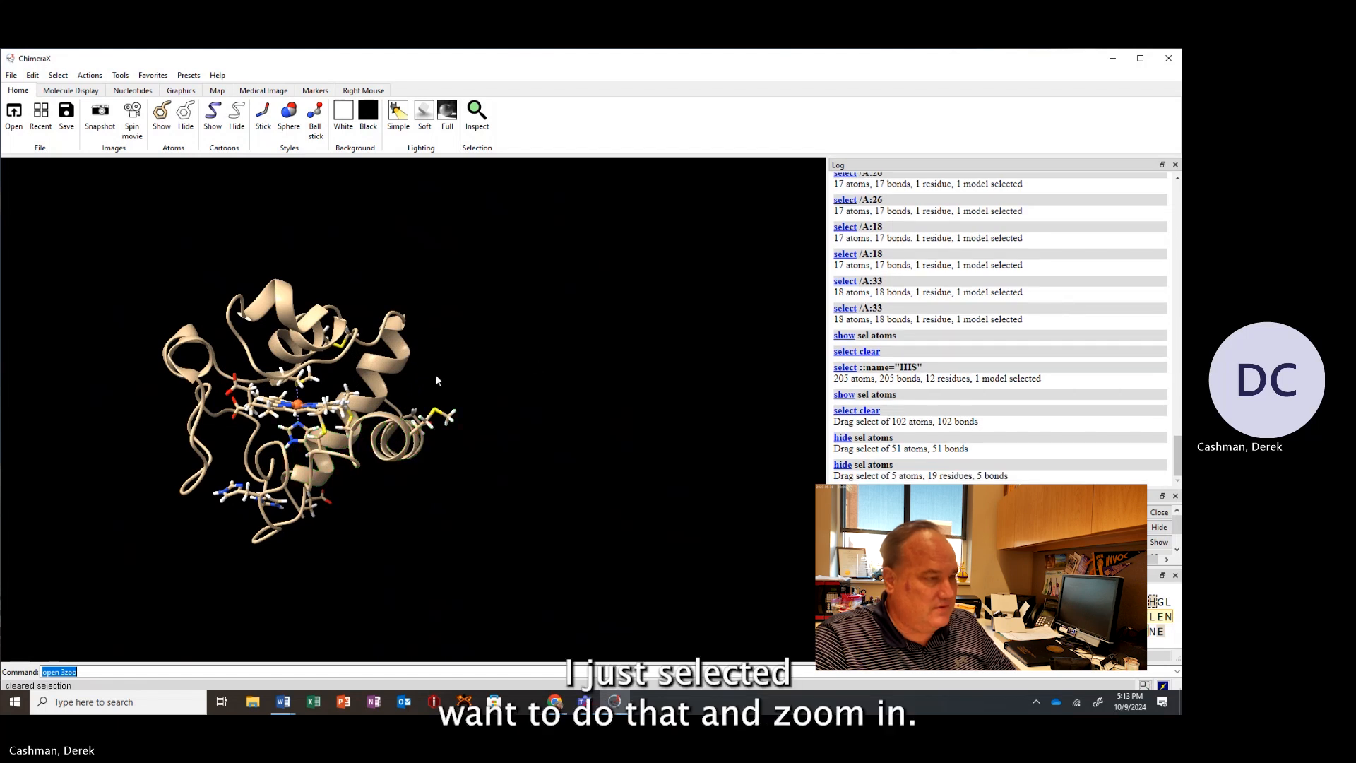
middle_click_drag(285, 389, 404, 392)
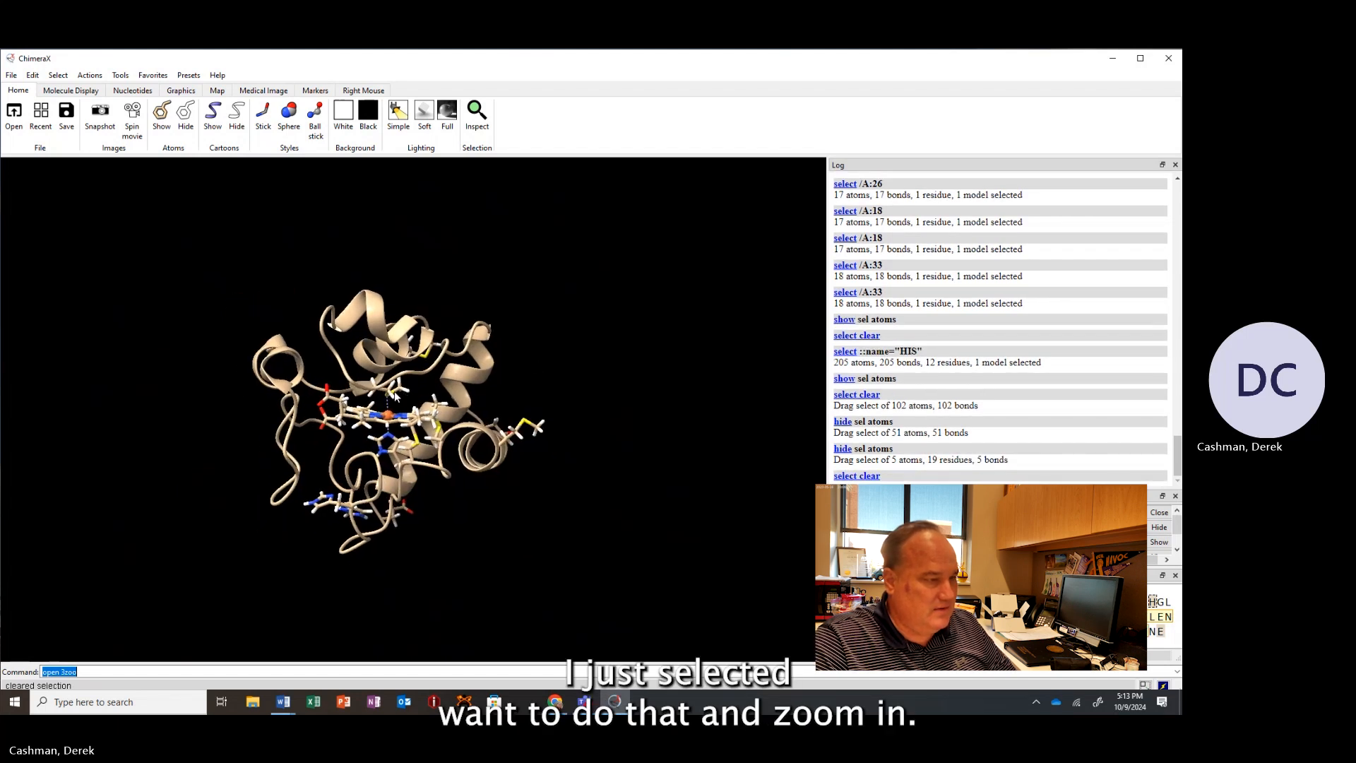
scroll(404, 392, "up", 10)
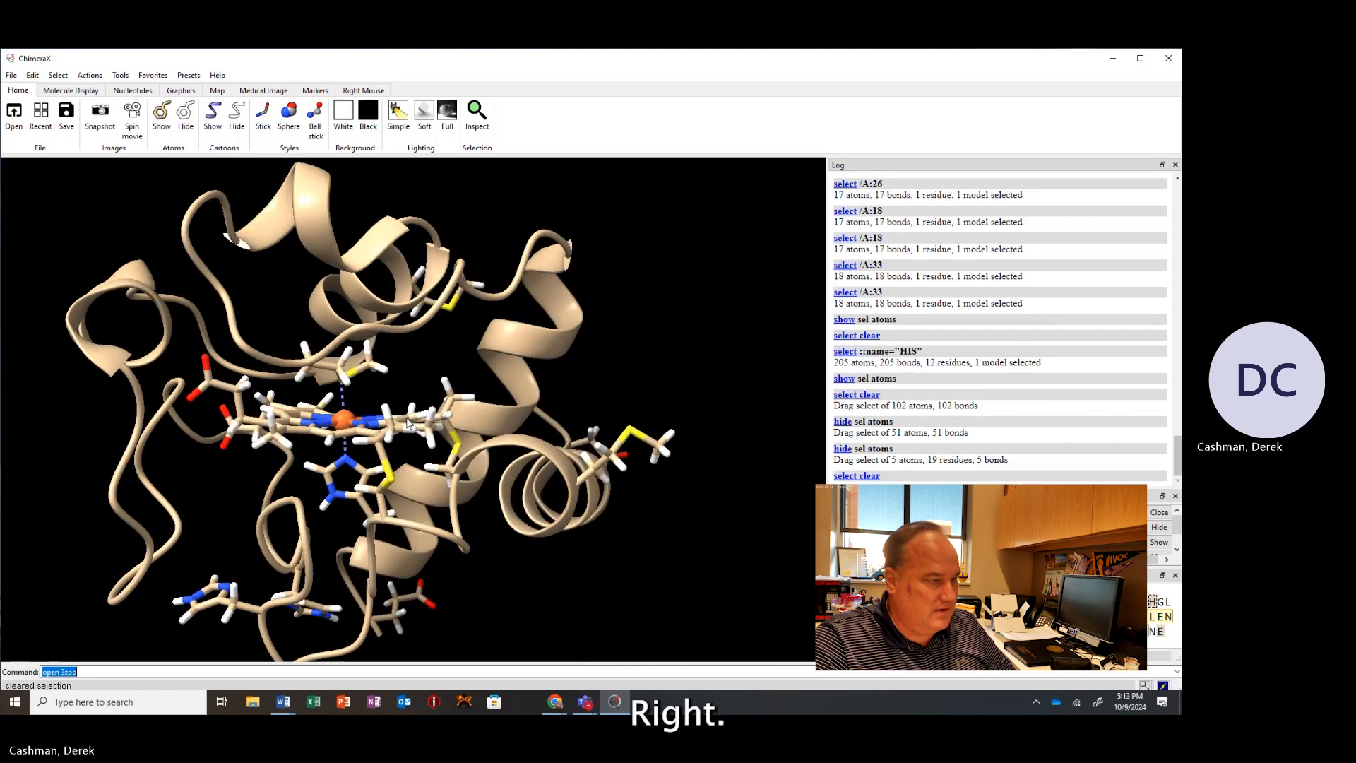
left_click_drag(407, 424, 433, 410)
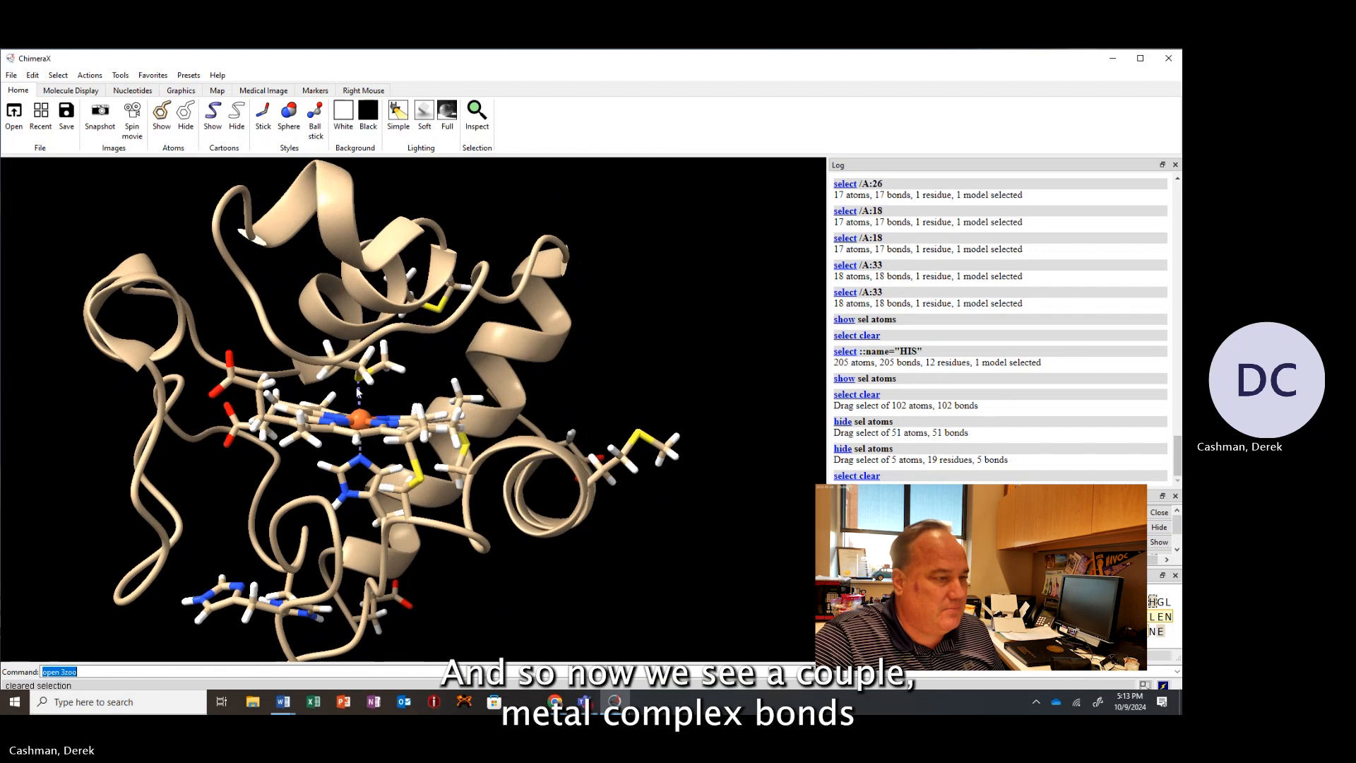
left_click_drag(356, 389, 365, 392)
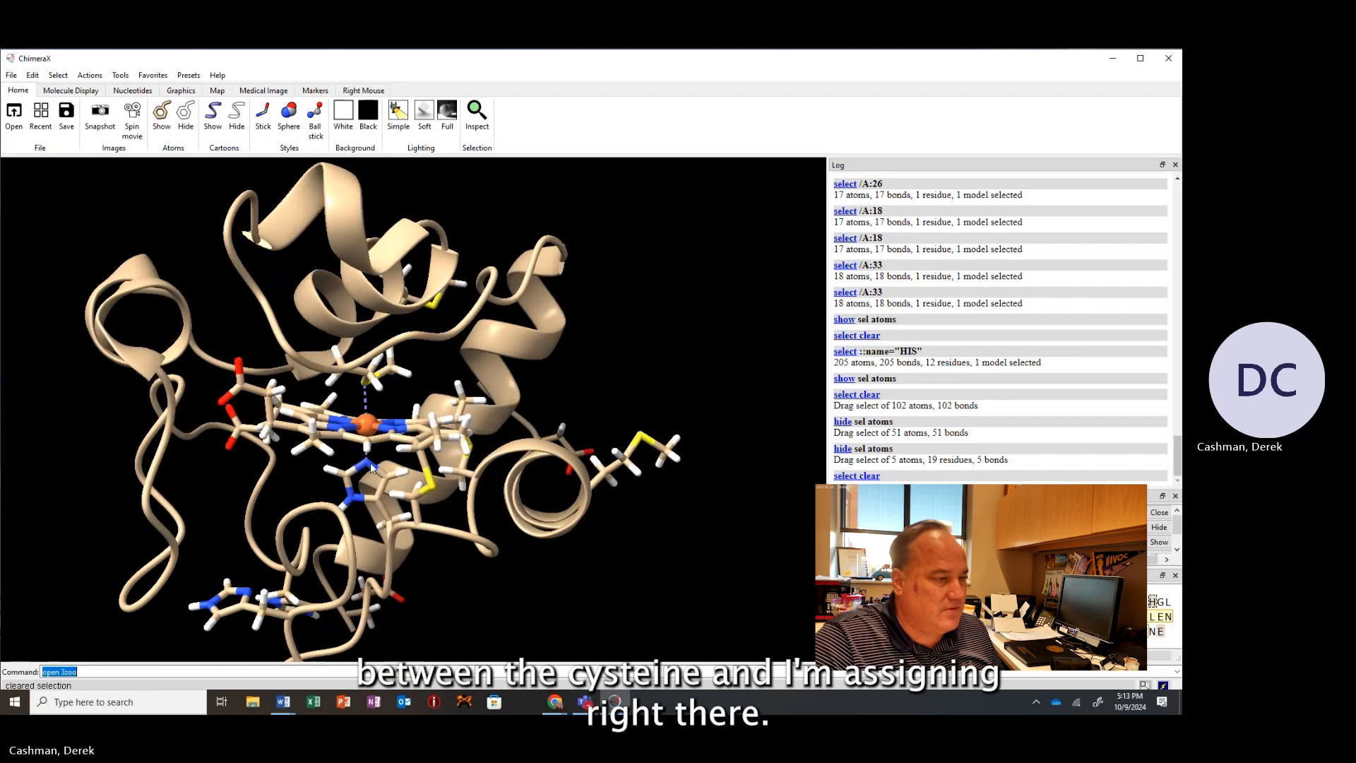
left_click_drag(492, 396, 433, 398)
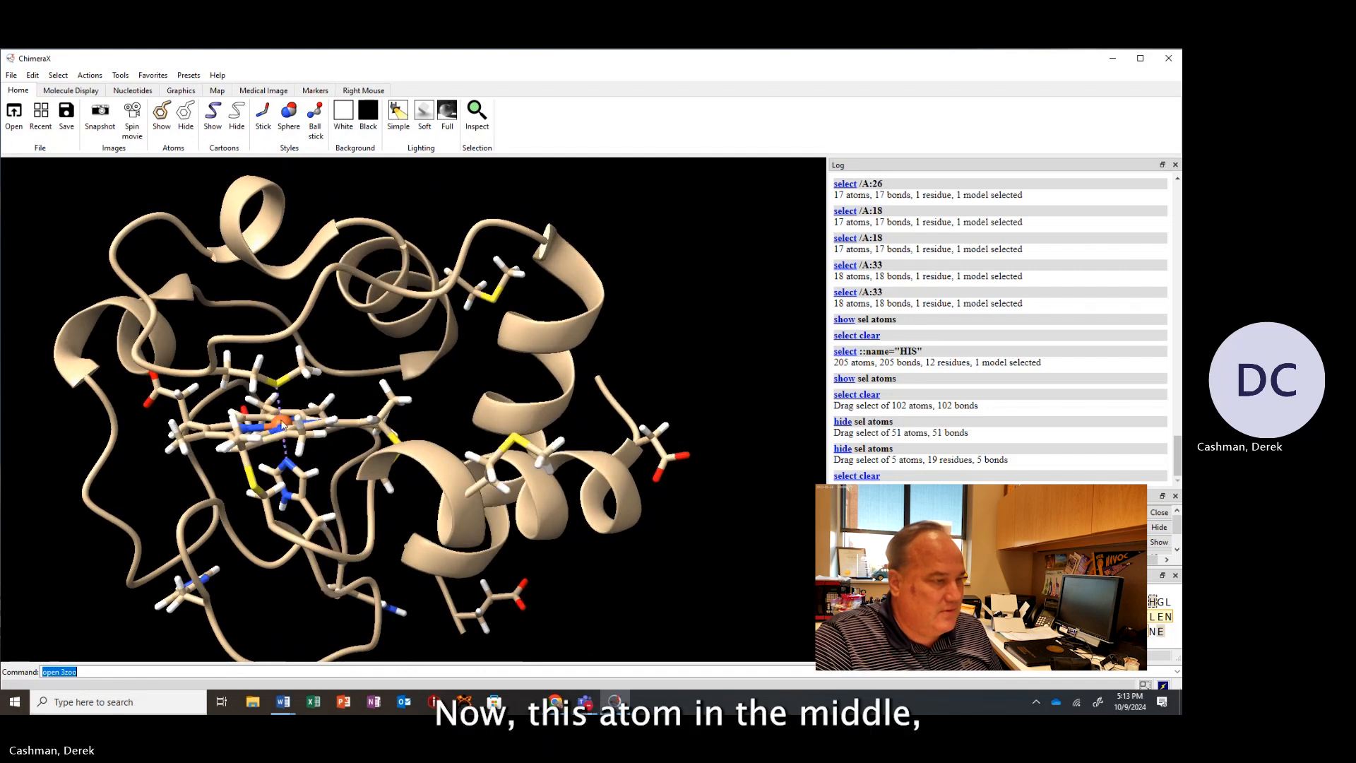
mouse_move(282, 424)
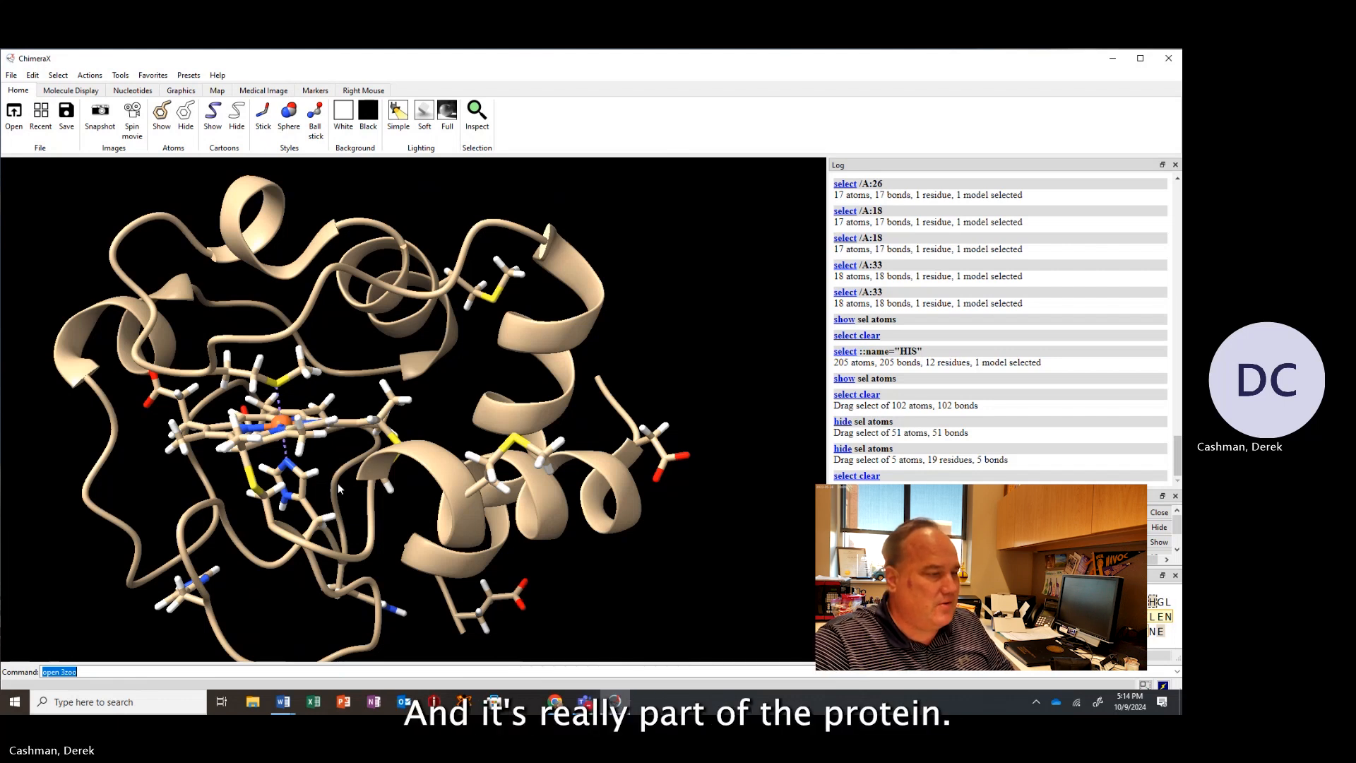
left_click_drag(337, 482, 326, 418)
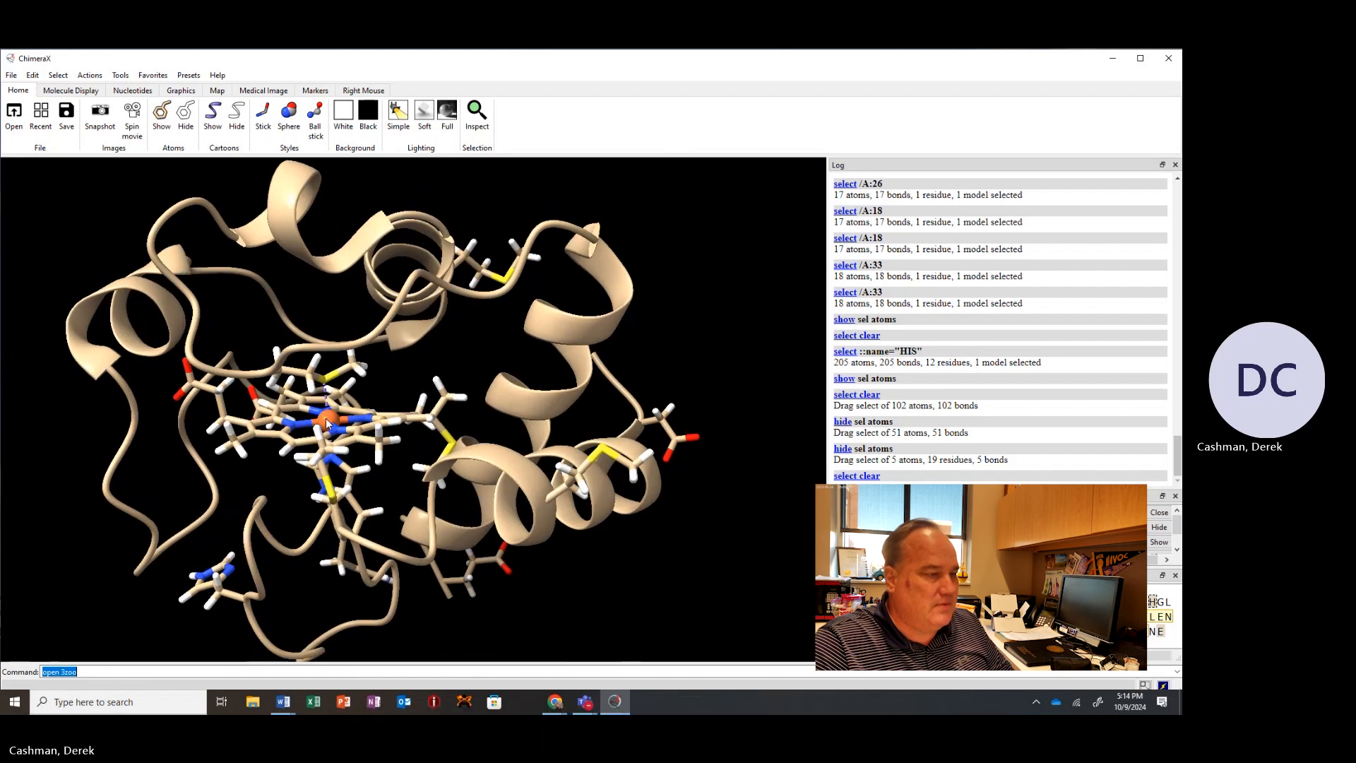
mouse_move(327, 421)
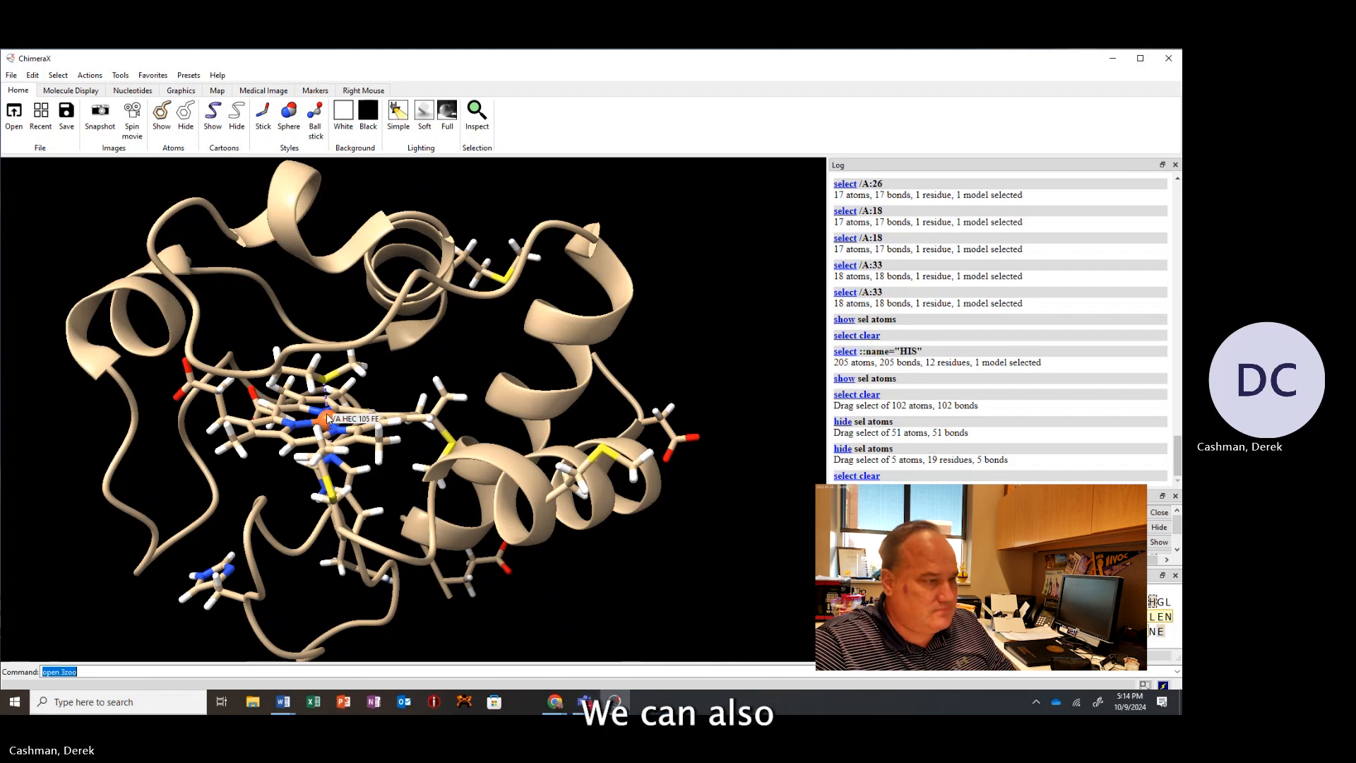
Select the heme iron atom and label it by atom name.
left_click(327, 418, "ctrl")
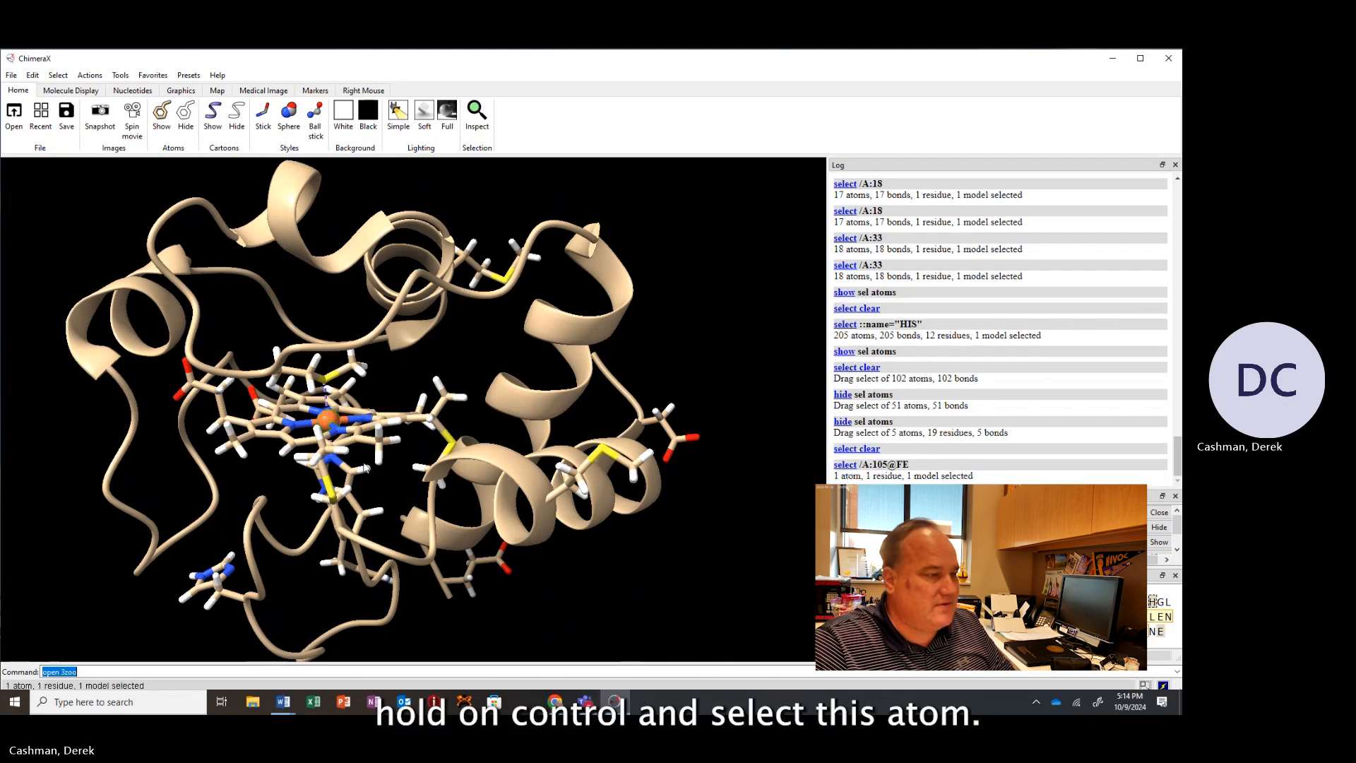
left_click(90, 75)
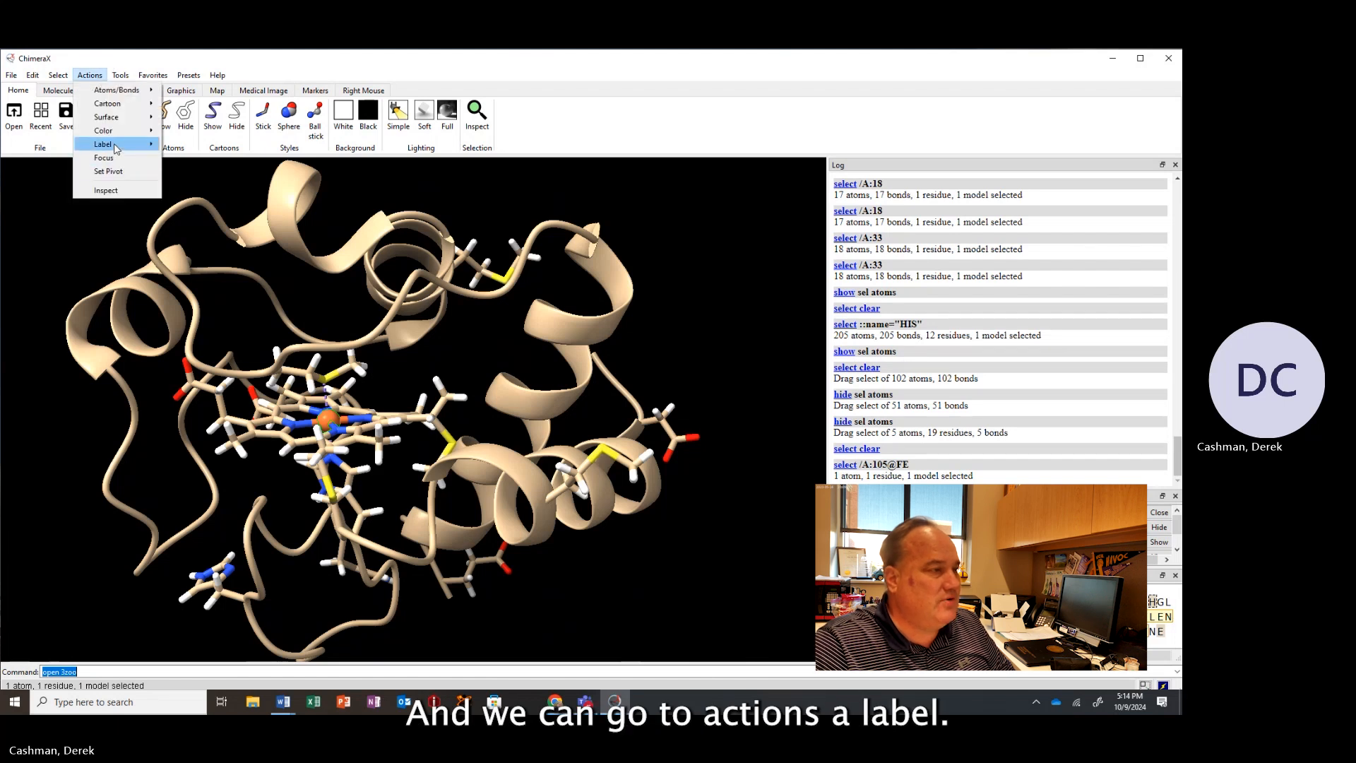
mouse_move(117, 144)
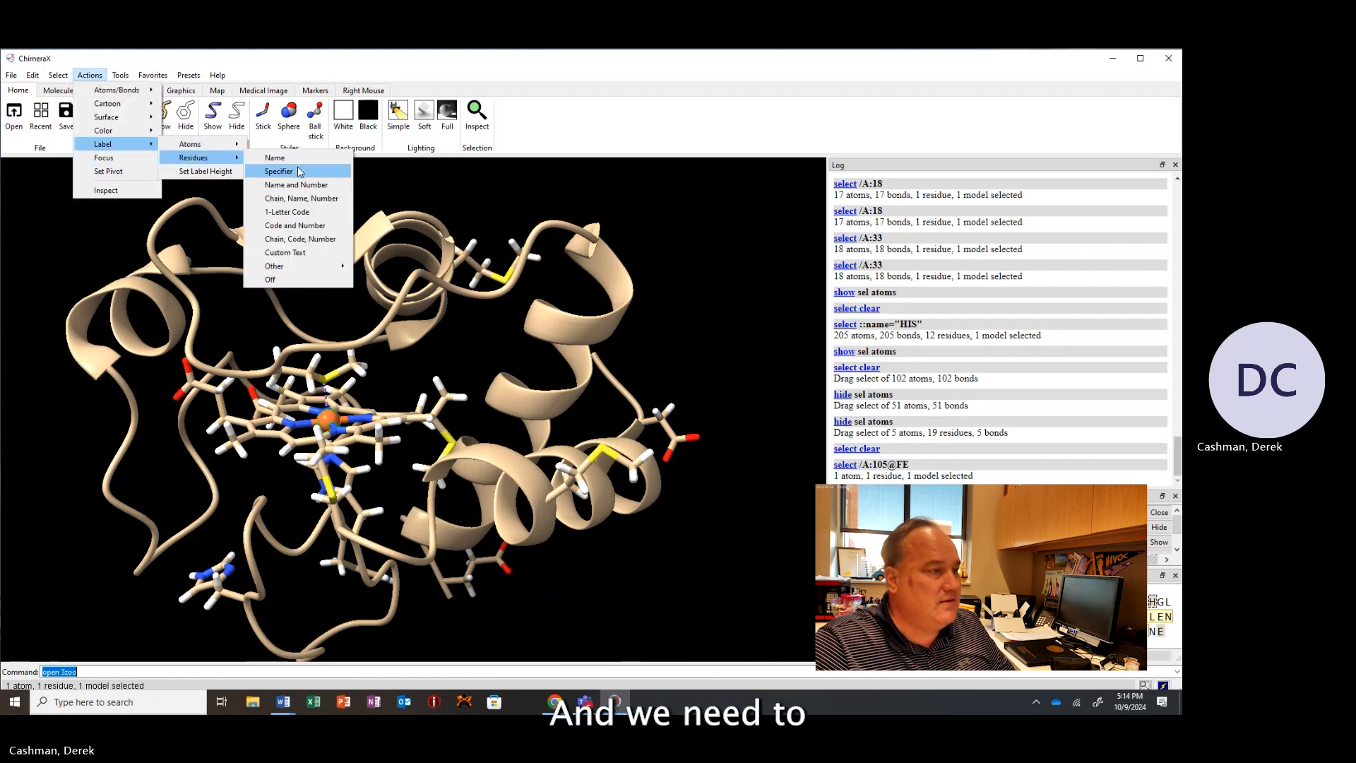
mouse_move(204, 146)
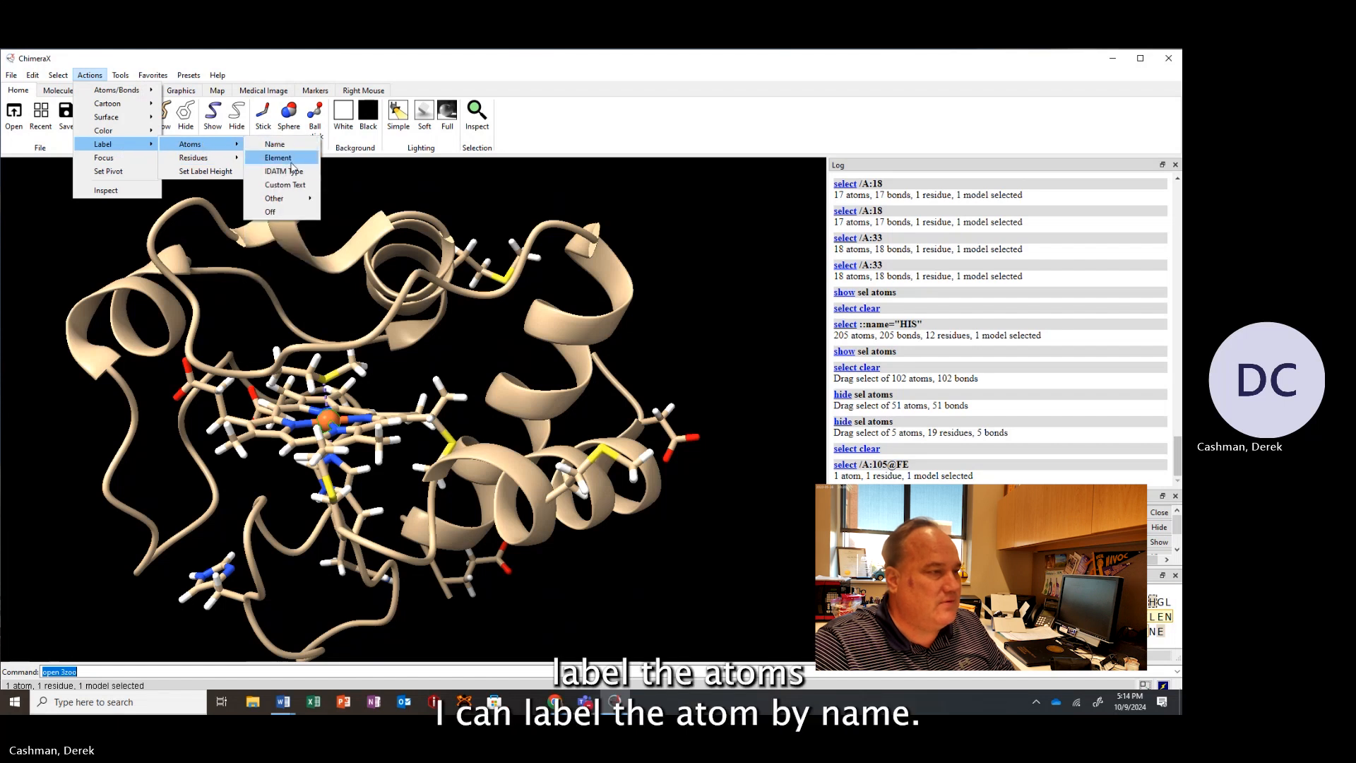
left_click(274, 144)
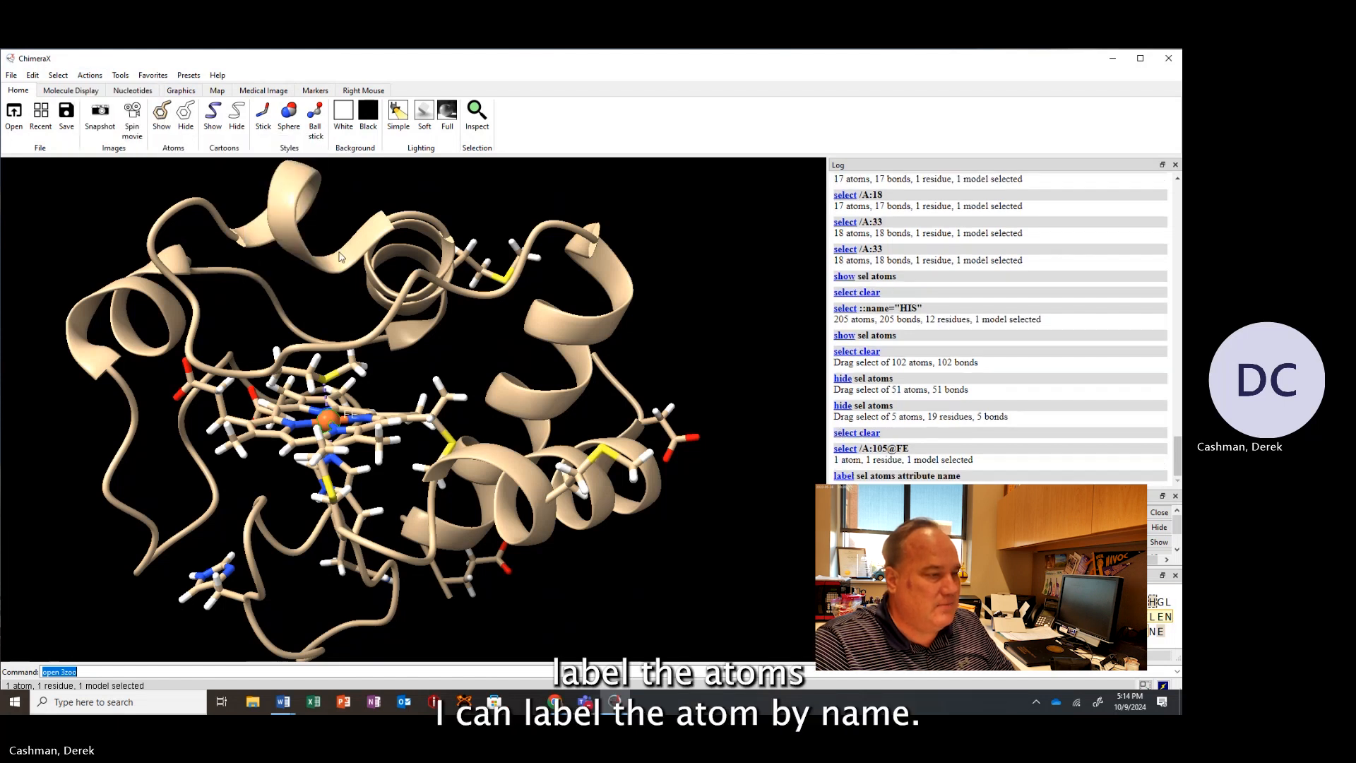
Select the NE2 atom of histidine 18 and label its residue by name and number.
mouse_move(374, 332)
left_mouse_down()
mouse_move(353, 343)
mouse_move(366, 342)
left_mouse_up()
scroll(337, 355, "up", 5)
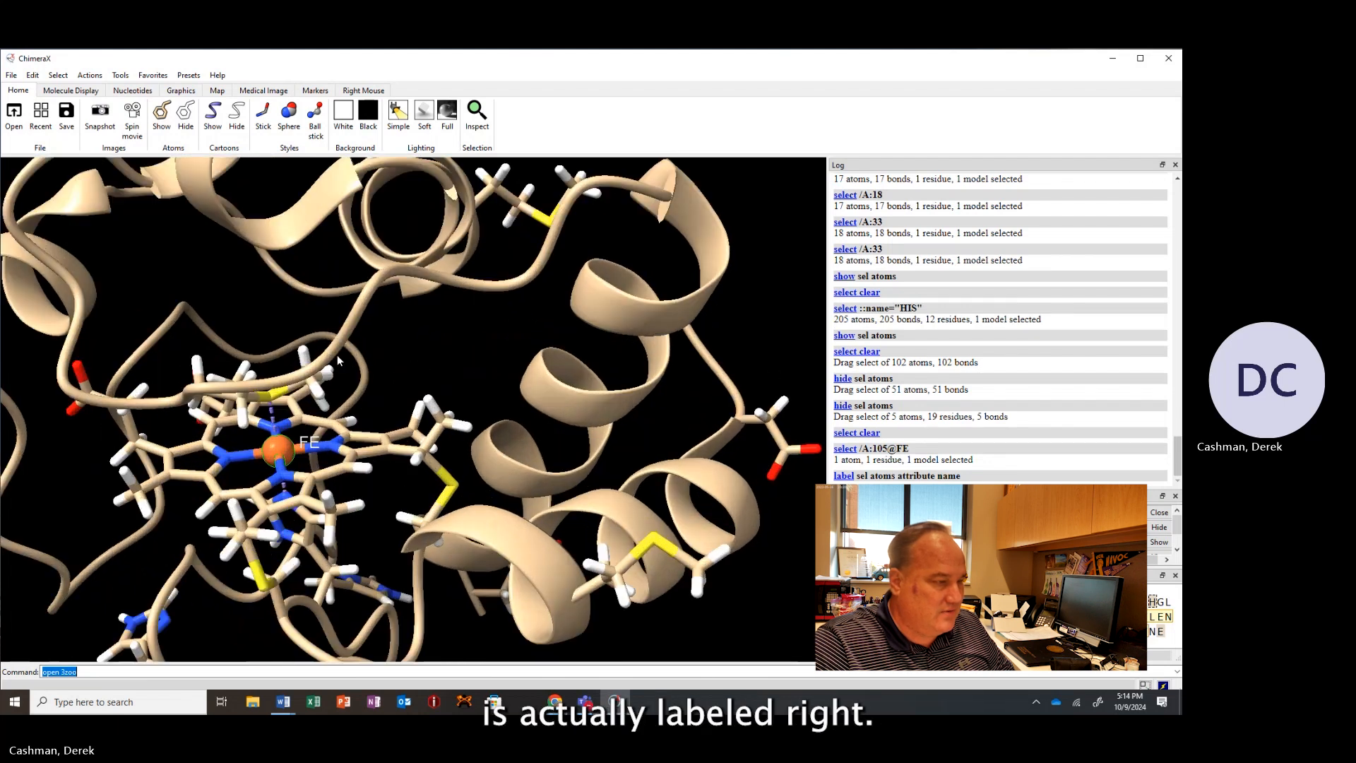
left_click_drag(225, 432, 315, 379)
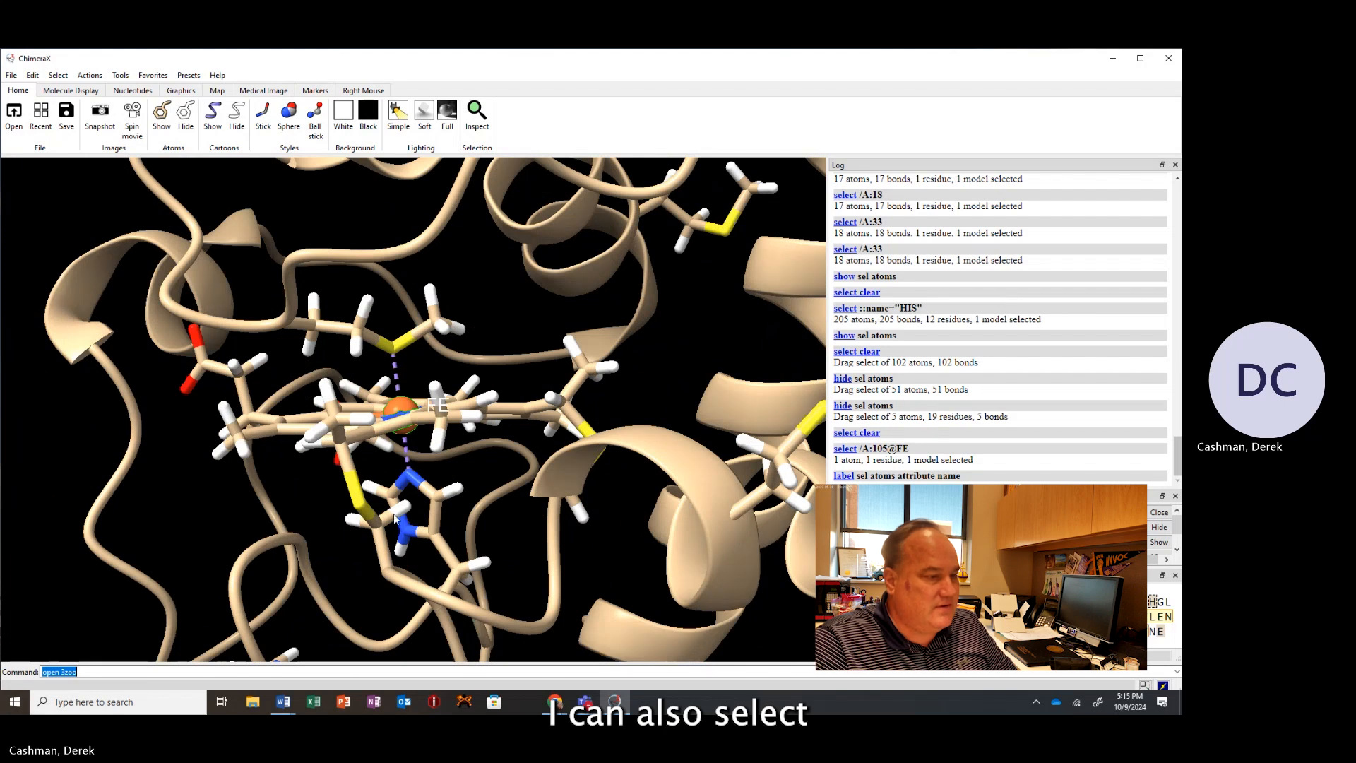
left_click(412, 480, "ctrl")
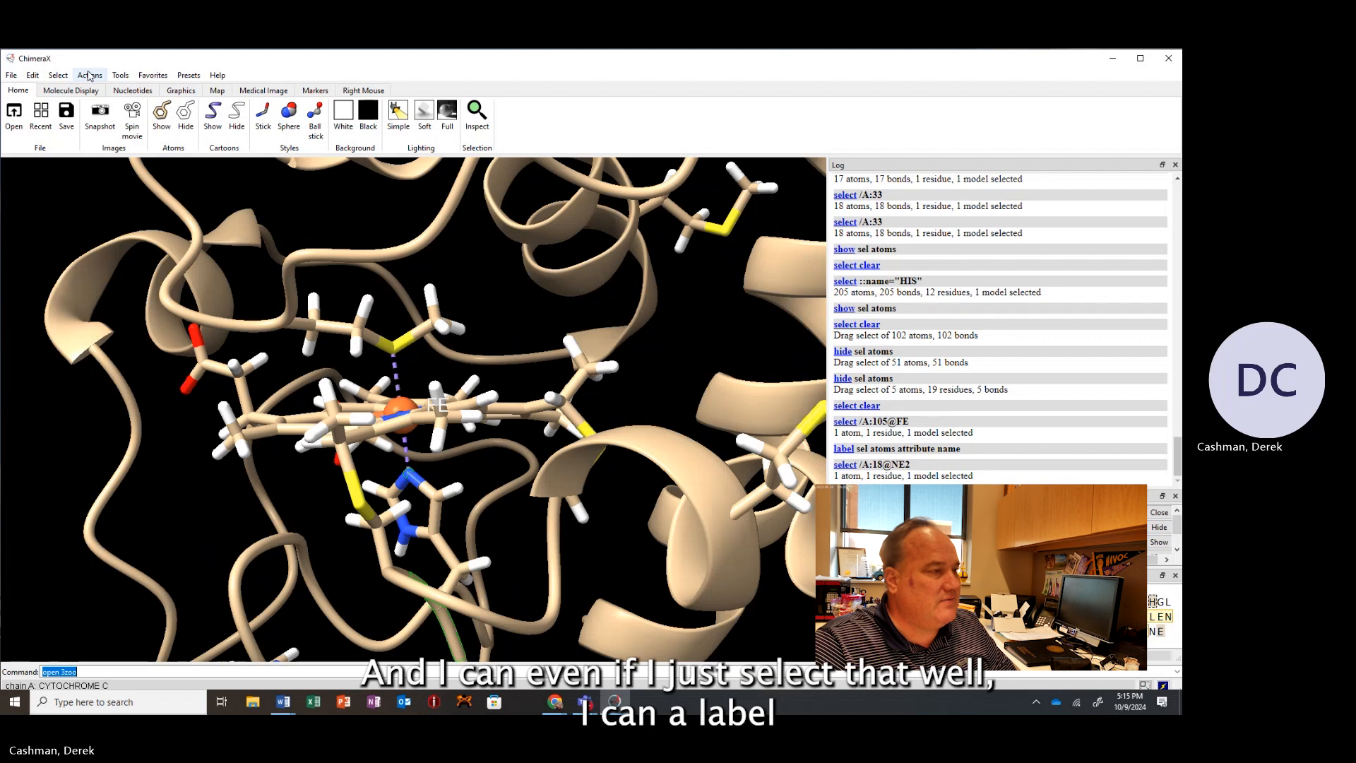
left_click(91, 75)
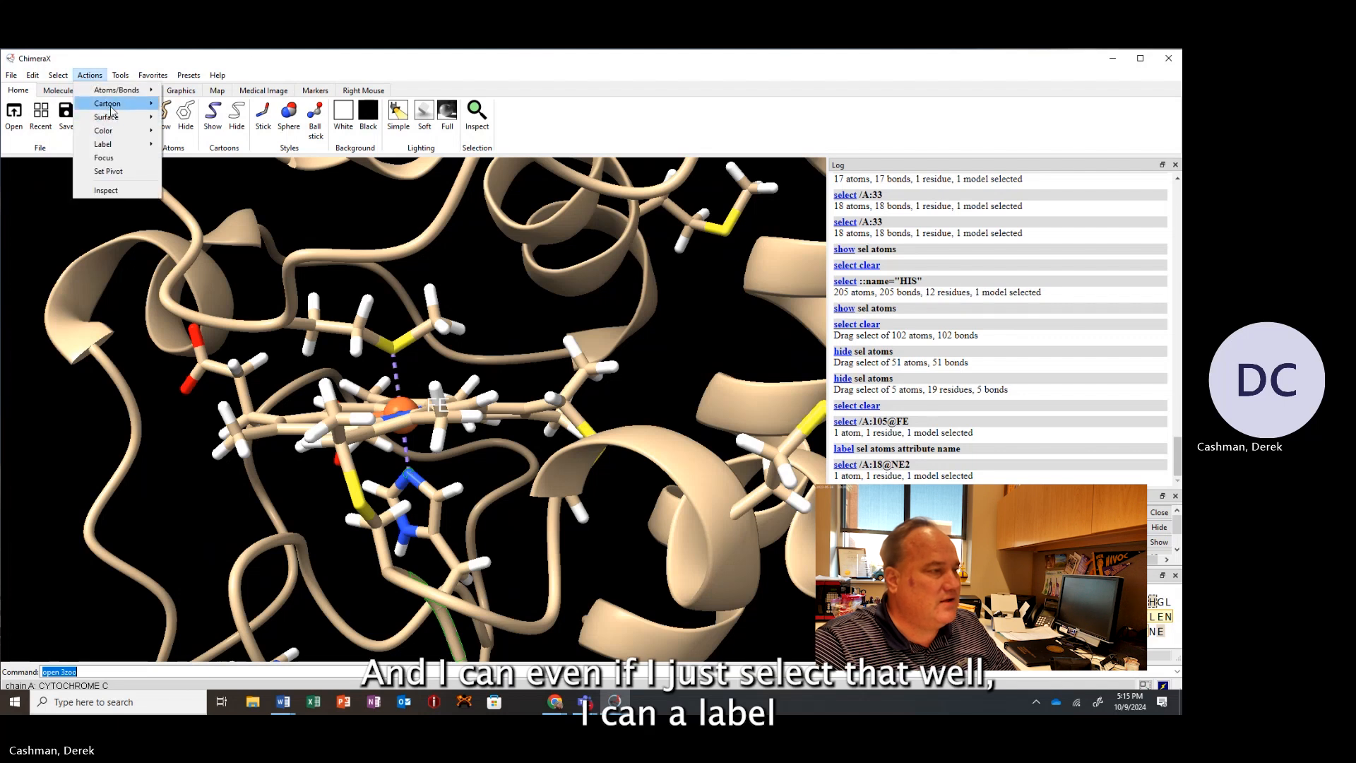
mouse_move(111, 148)
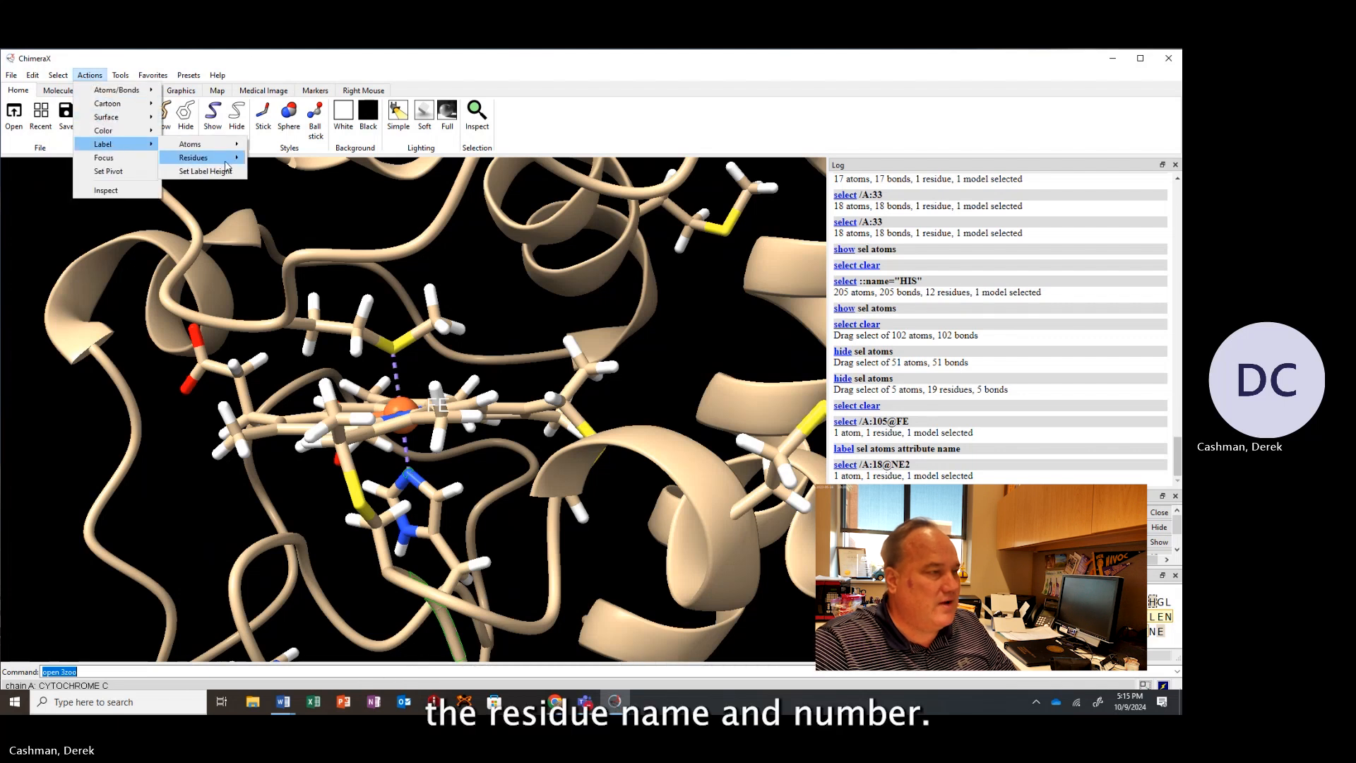
mouse_move(226, 161)
left_click(305, 186)
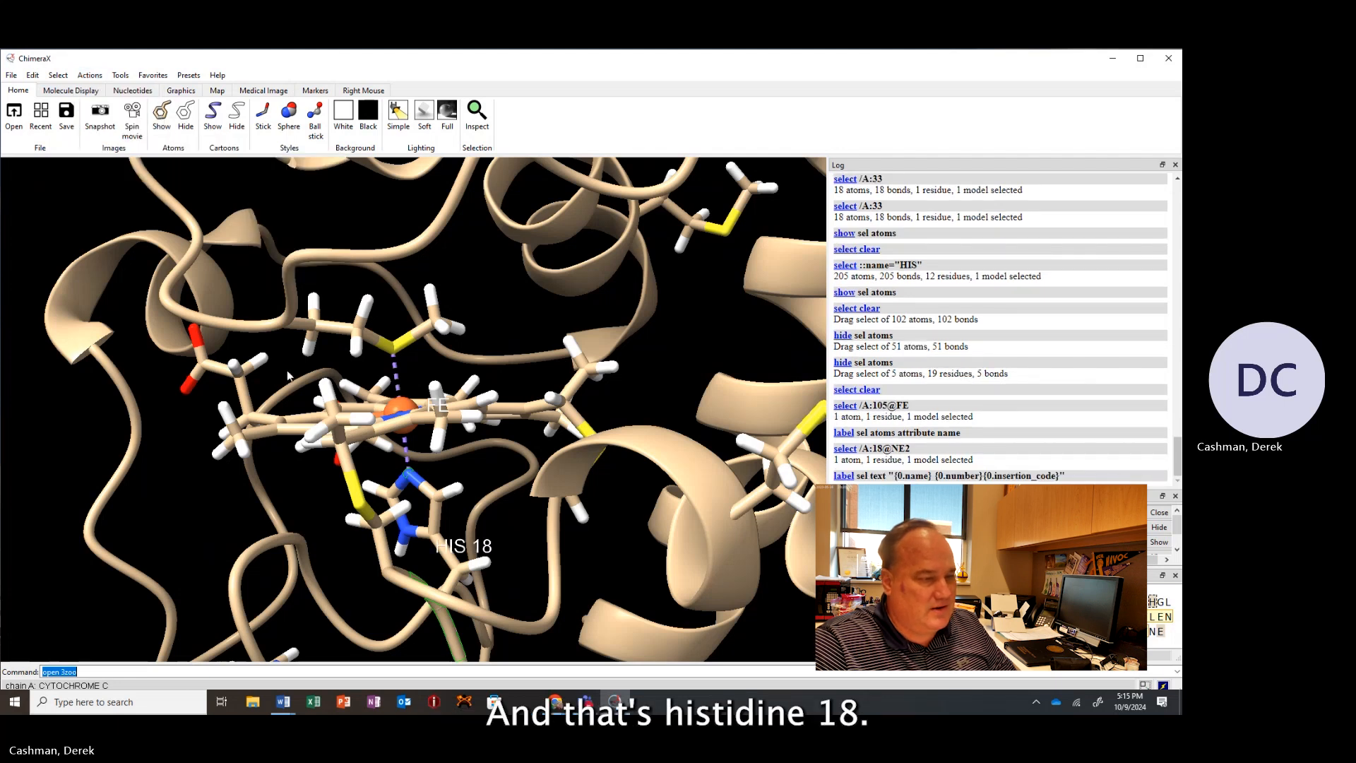
Select the SD atom of methionine 80 and label its residue by name and number.
left_click(381, 339, "ctrl")
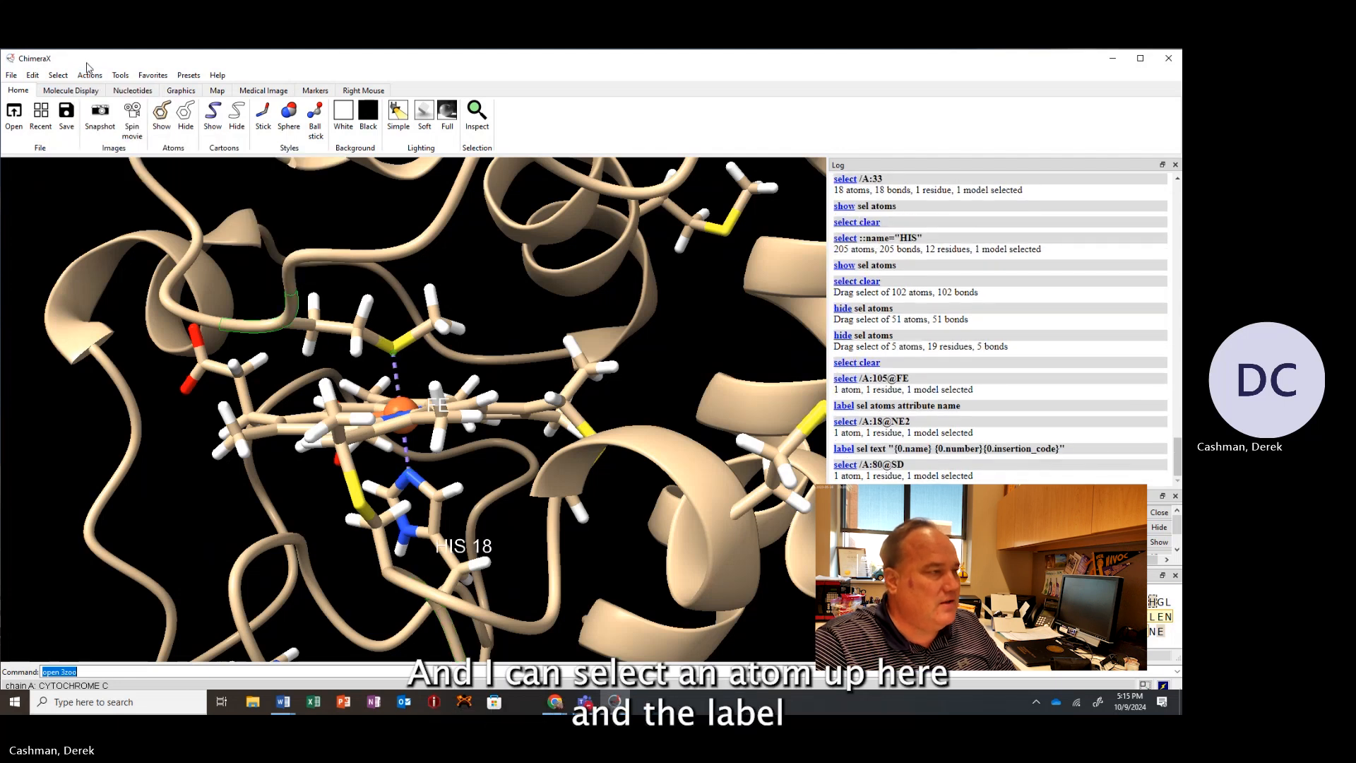
left_click(90, 75)
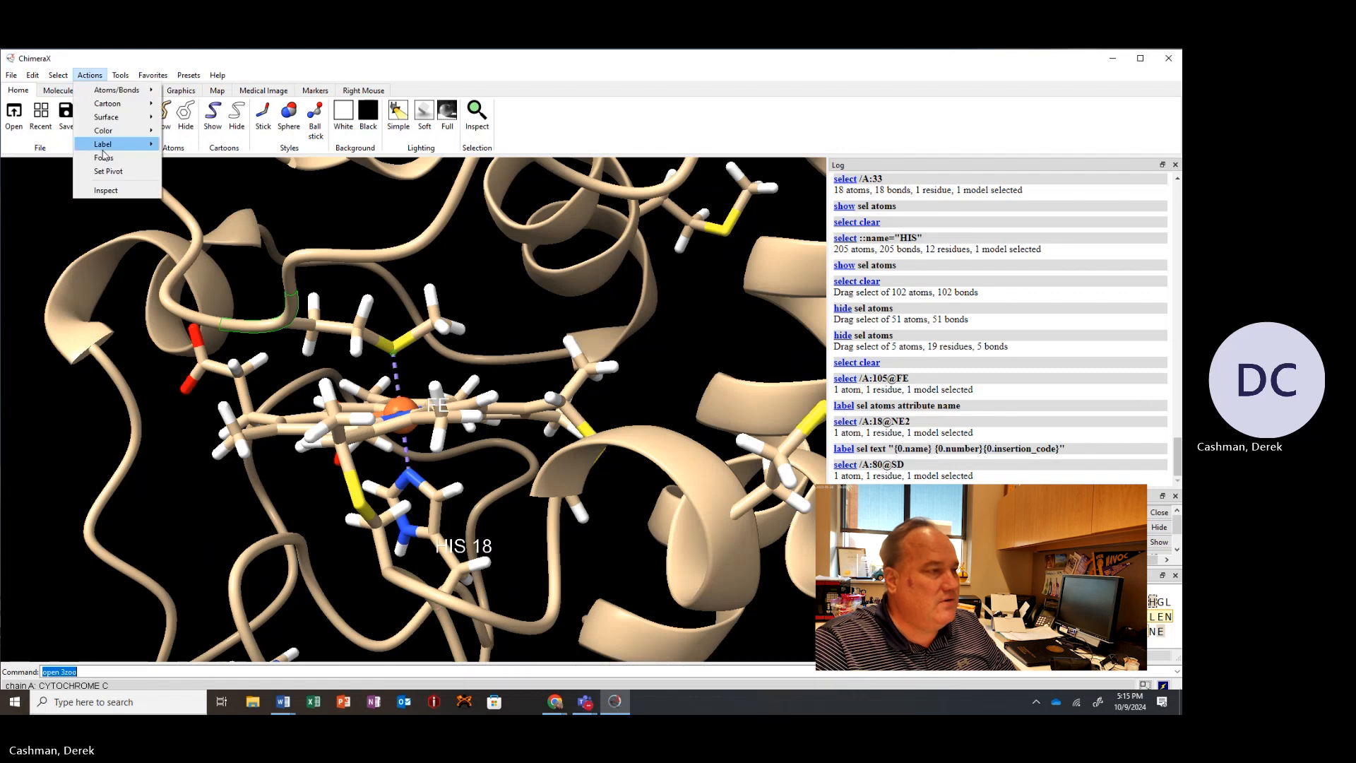
mouse_move(106, 144)
mouse_move(205, 157)
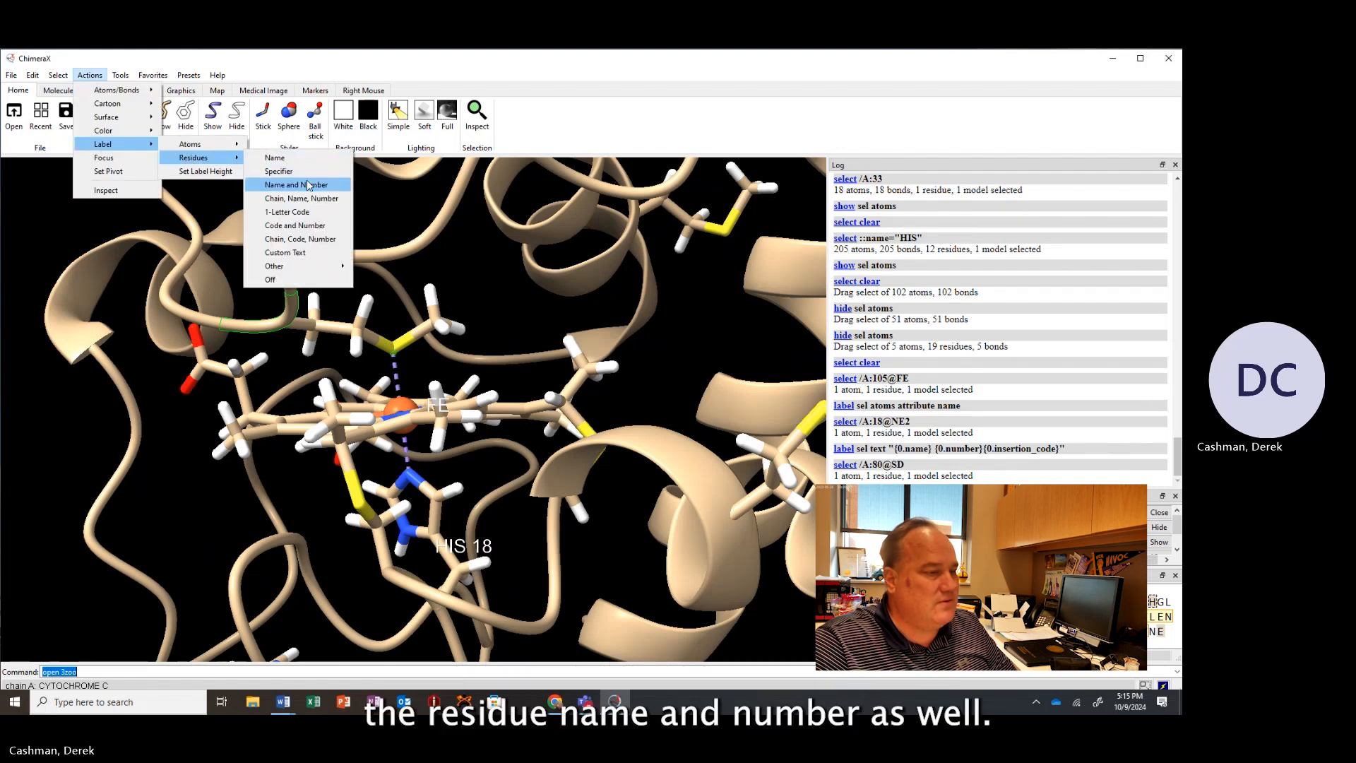
left_click(308, 185)
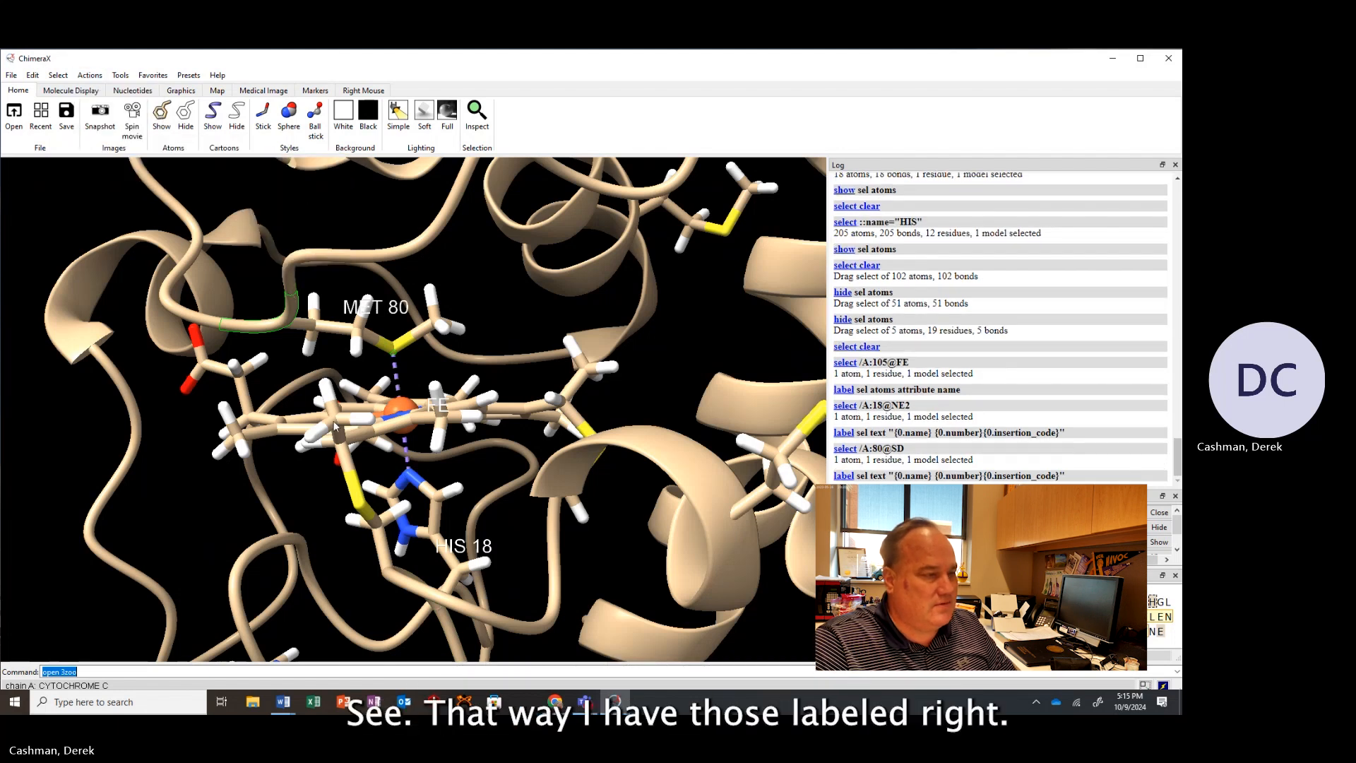
Rotate and zoom around the heme to examine the iron and its labeled histidine and methionine ligands.
mouse_move(368, 421)
left_mouse_down()
mouse_move(382, 424)
mouse_move(354, 417)
mouse_move(368, 421)
left_mouse_up()
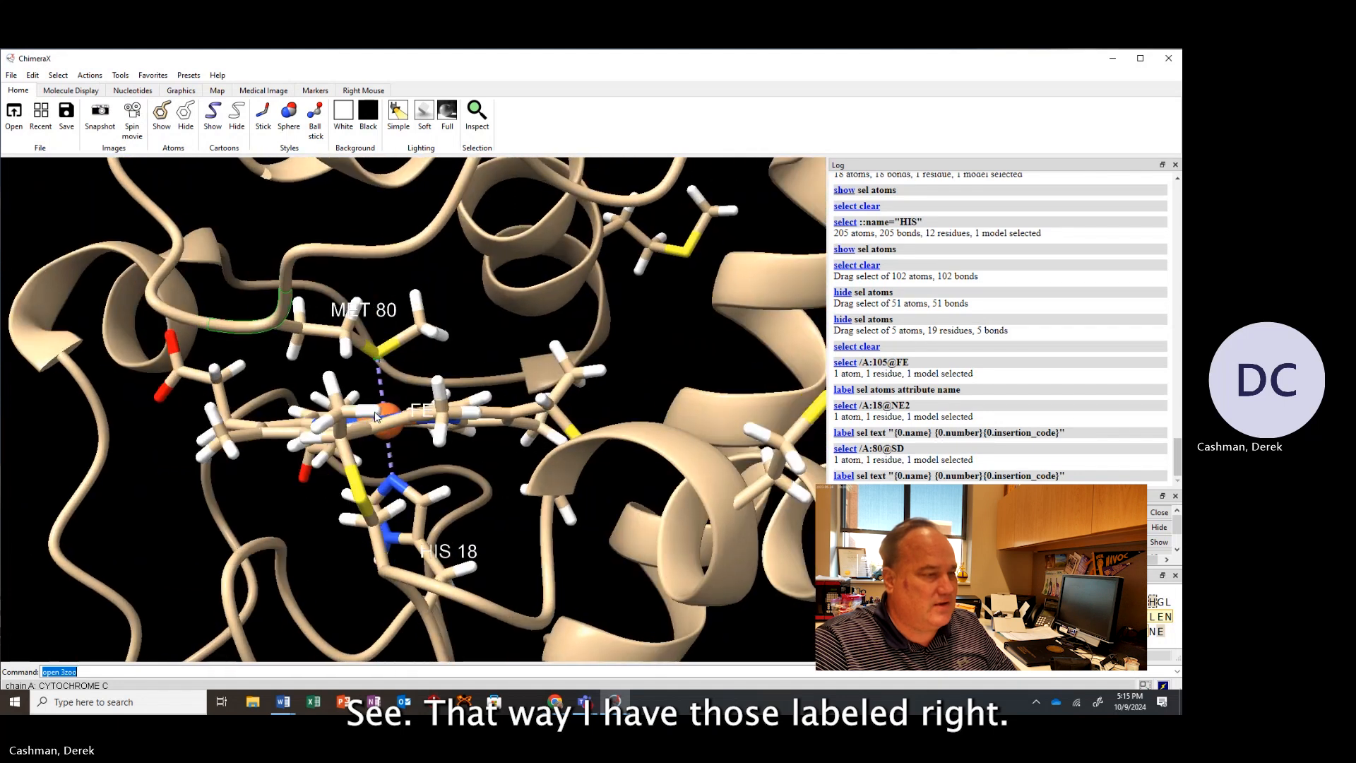
scroll(369, 422, "up", 3)
scroll(369, 418, "down", 5)
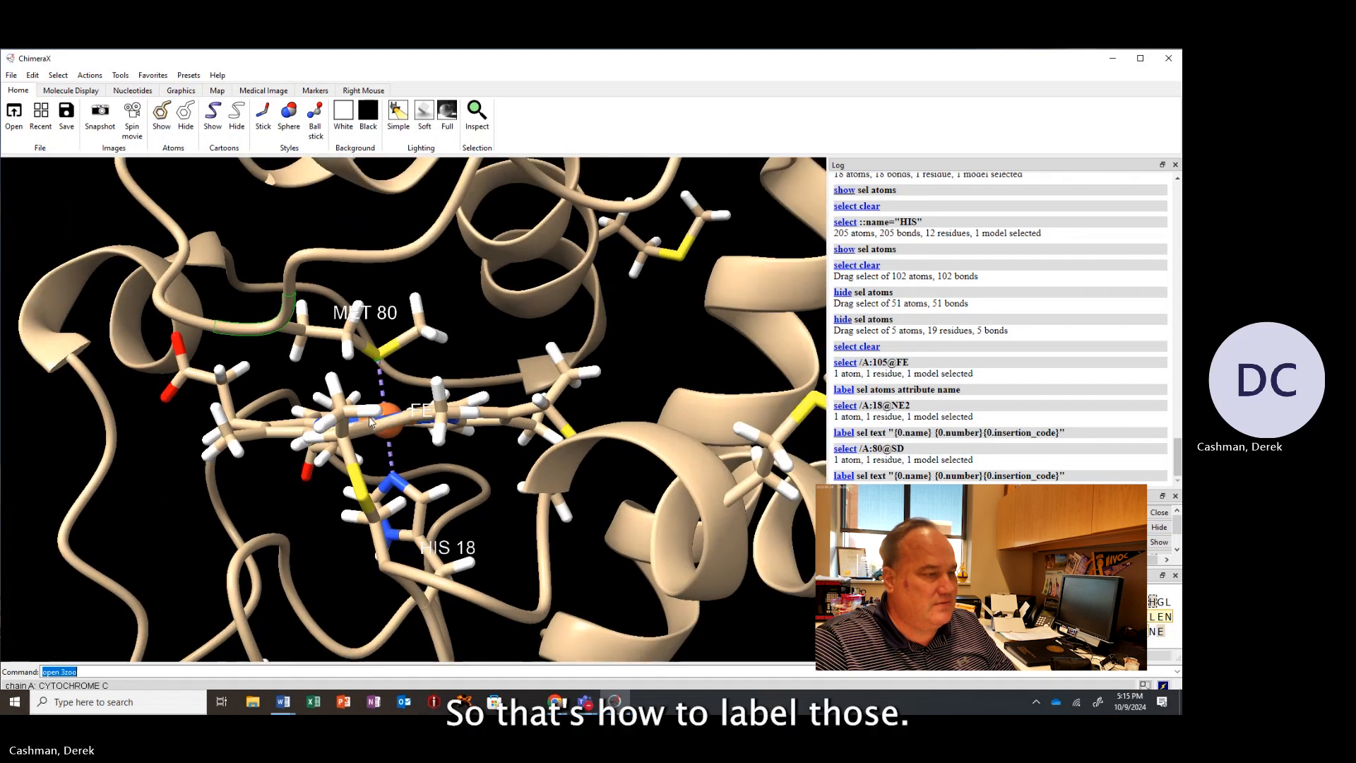
left_click_drag(369, 416, 391, 456)
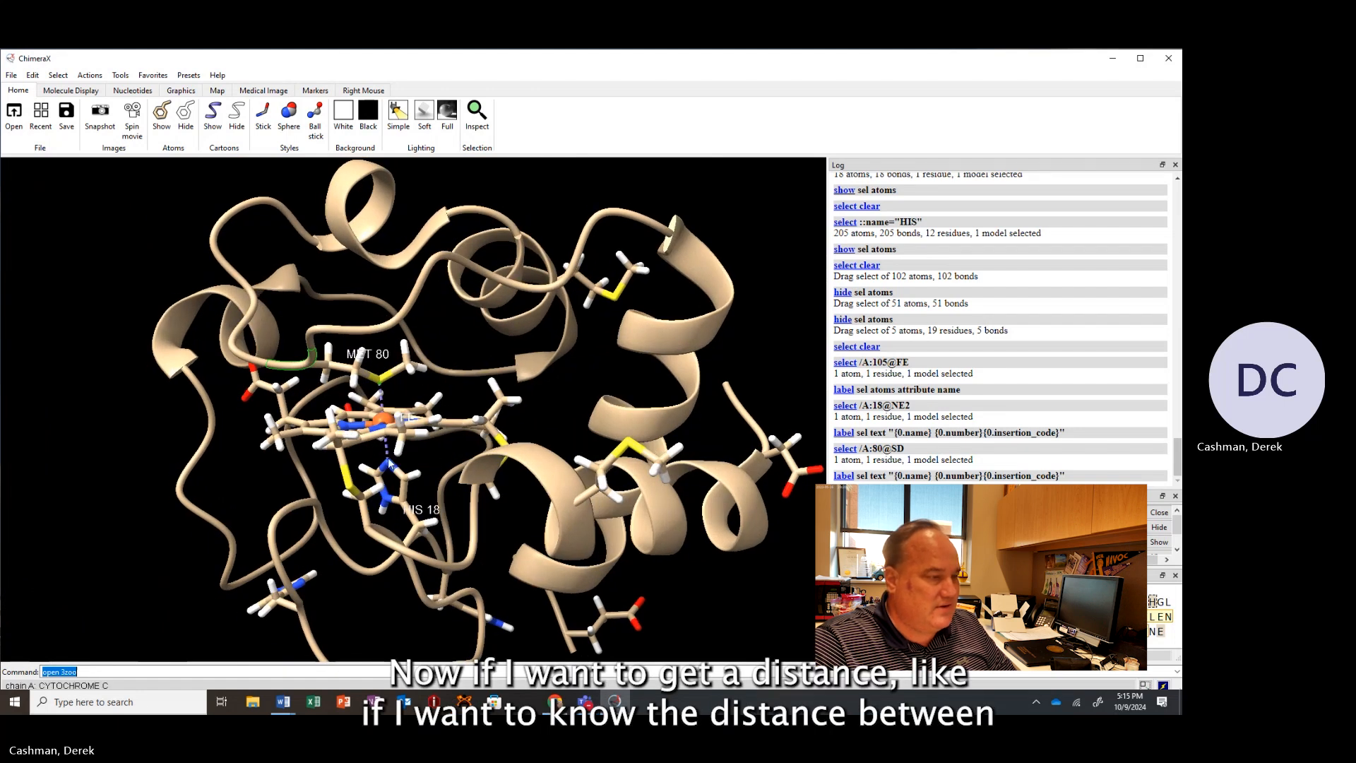
scroll(389, 464, "up", 5)
scroll(389, 459, "up", 1)
left_click_drag(389, 459, 403, 442)
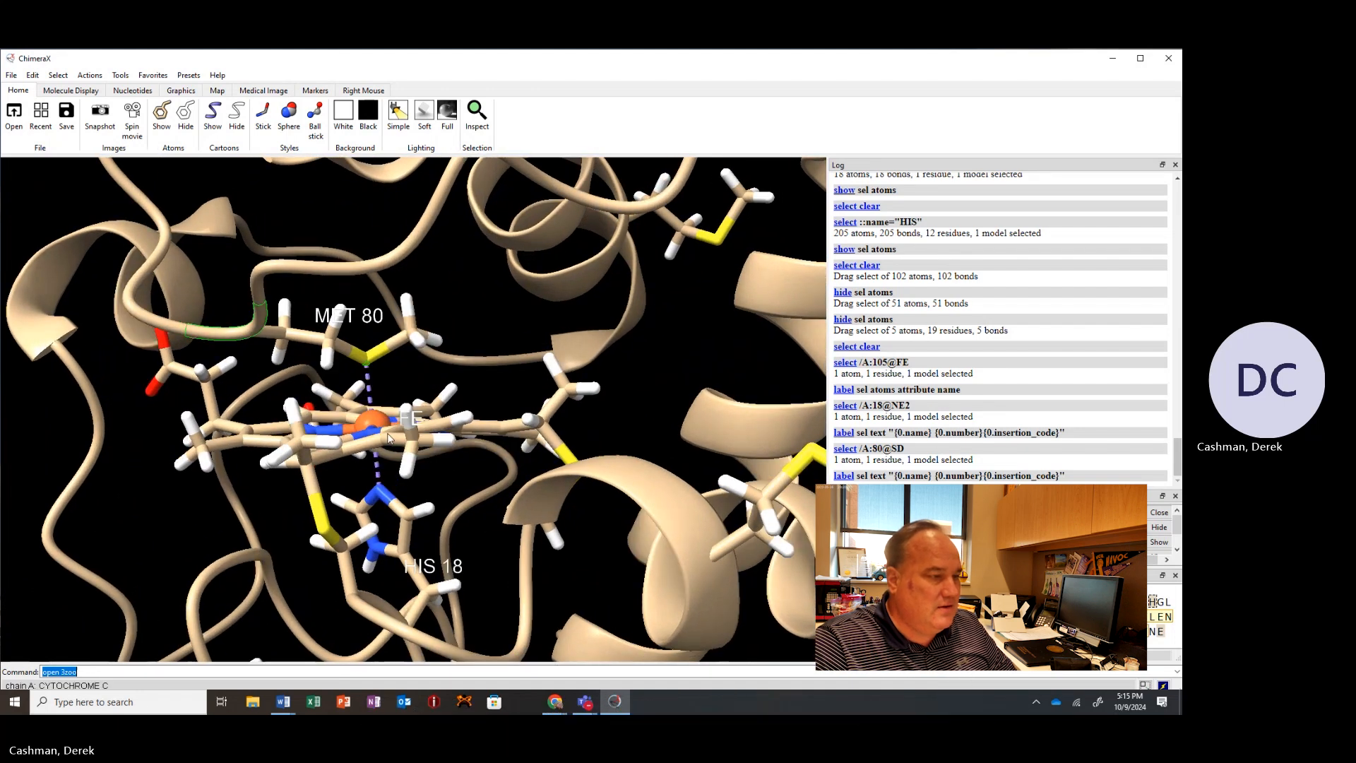
Select the heme iron and histidine 18's NE2 atom, then create a distance measurement between them with the Distances tool.
left_click(374, 422, "ctrl")
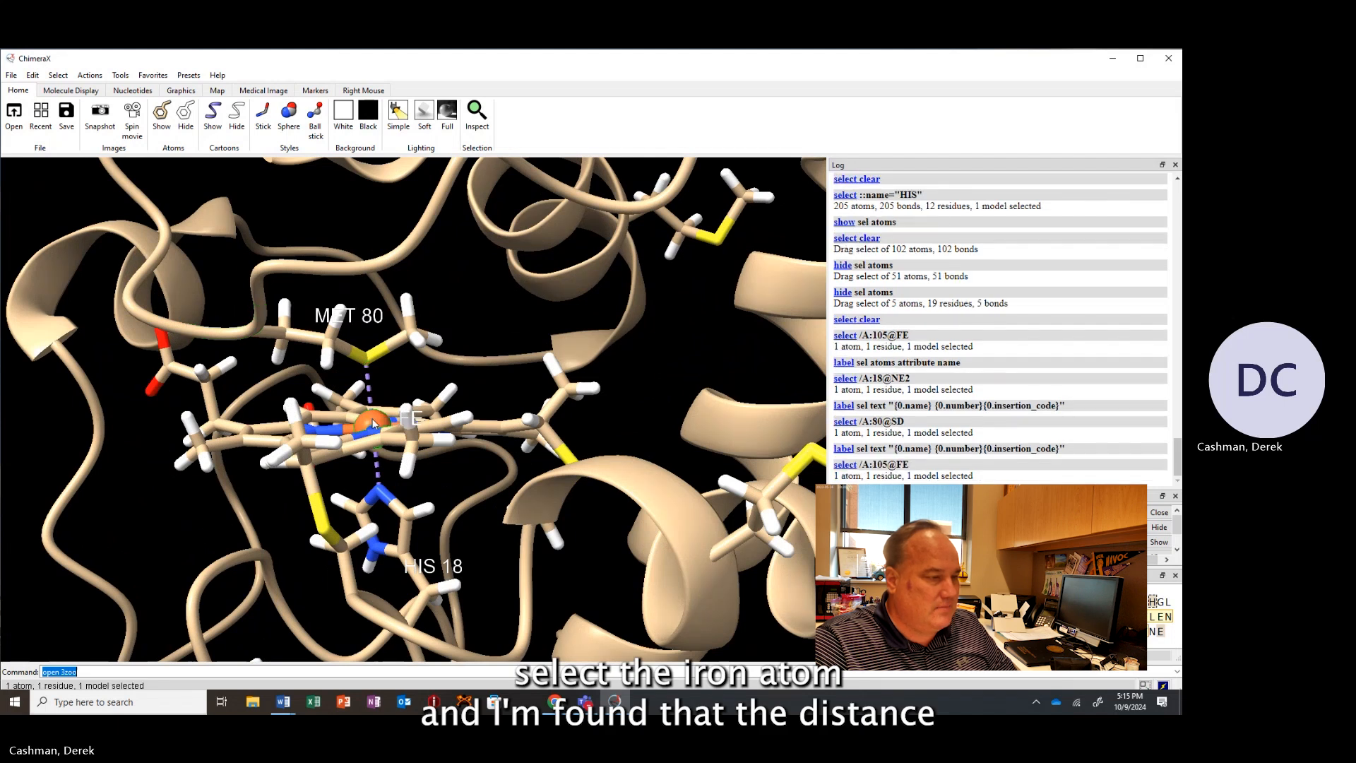
left_click(379, 493, "ctrl+shift")
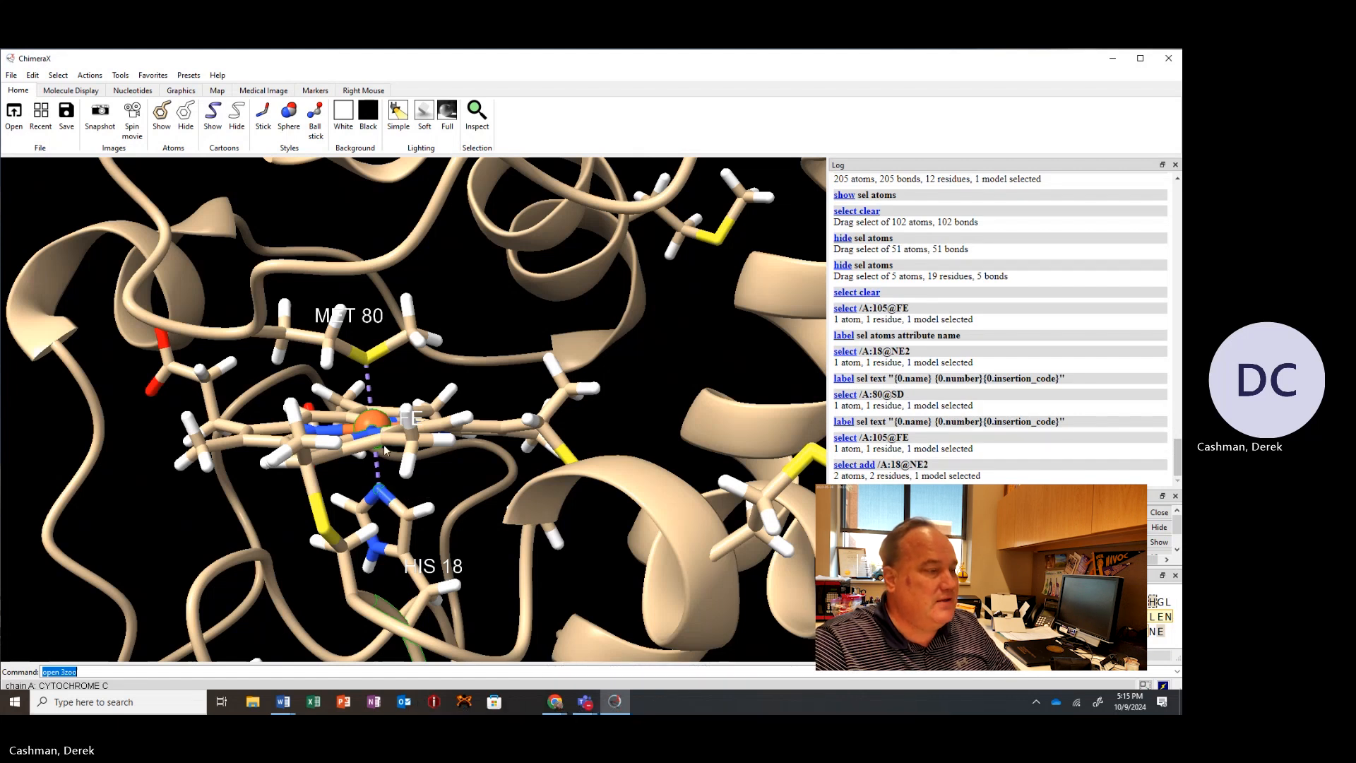
left_click(119, 76)
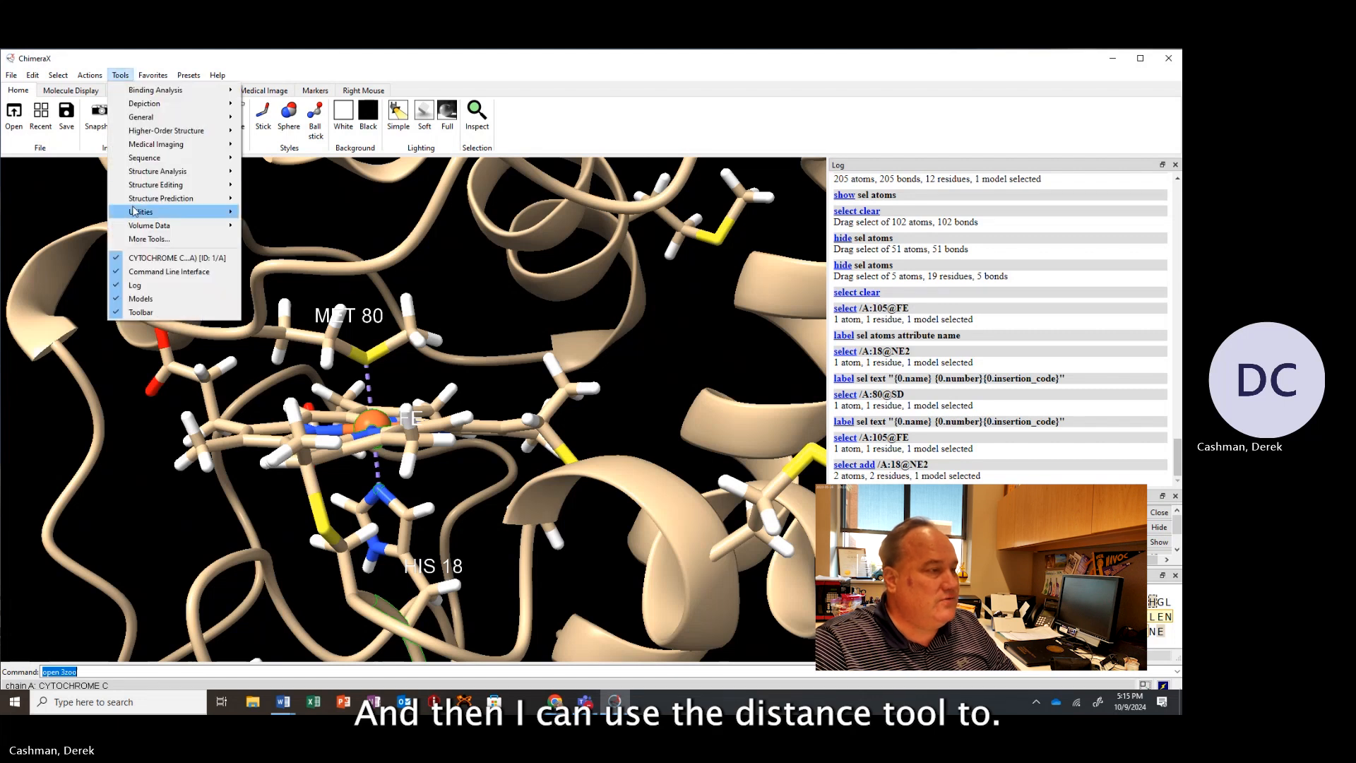
mouse_move(137, 200)
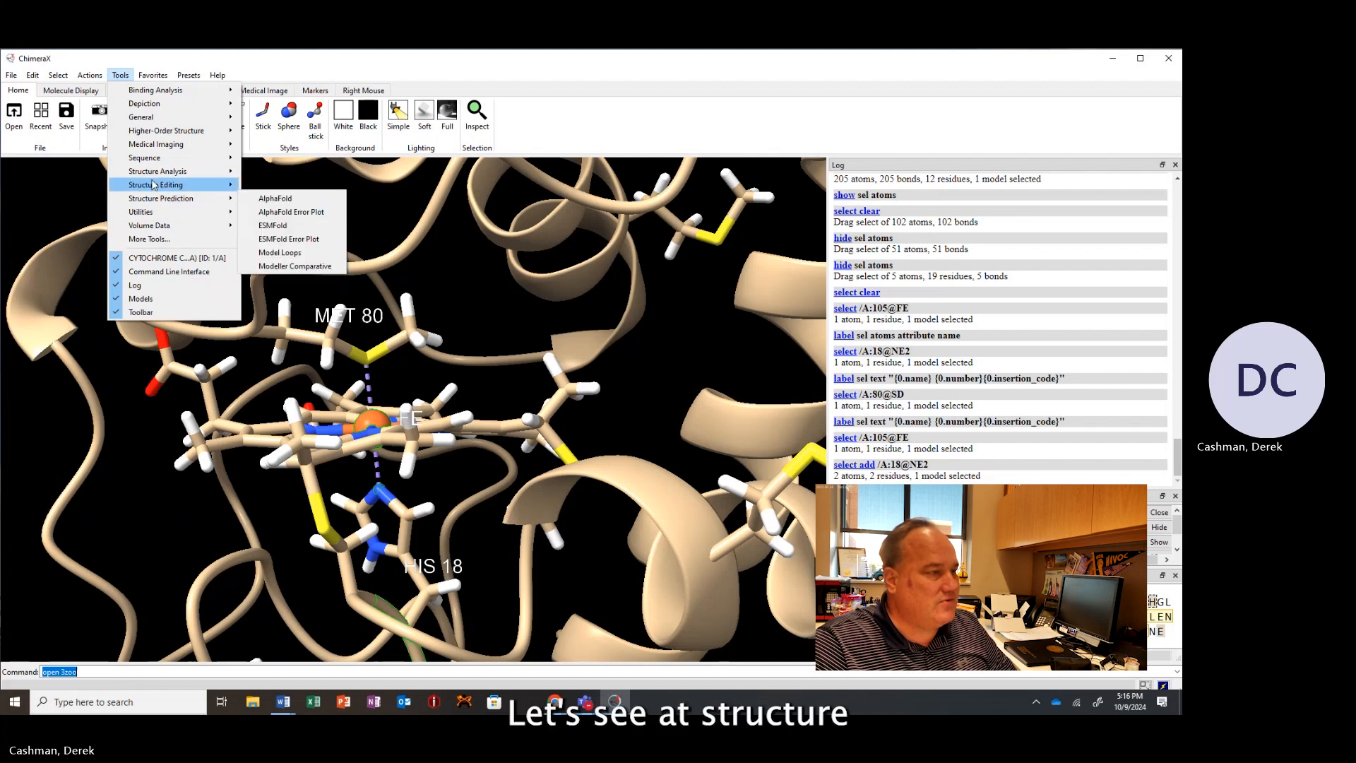
mouse_move(149, 171)
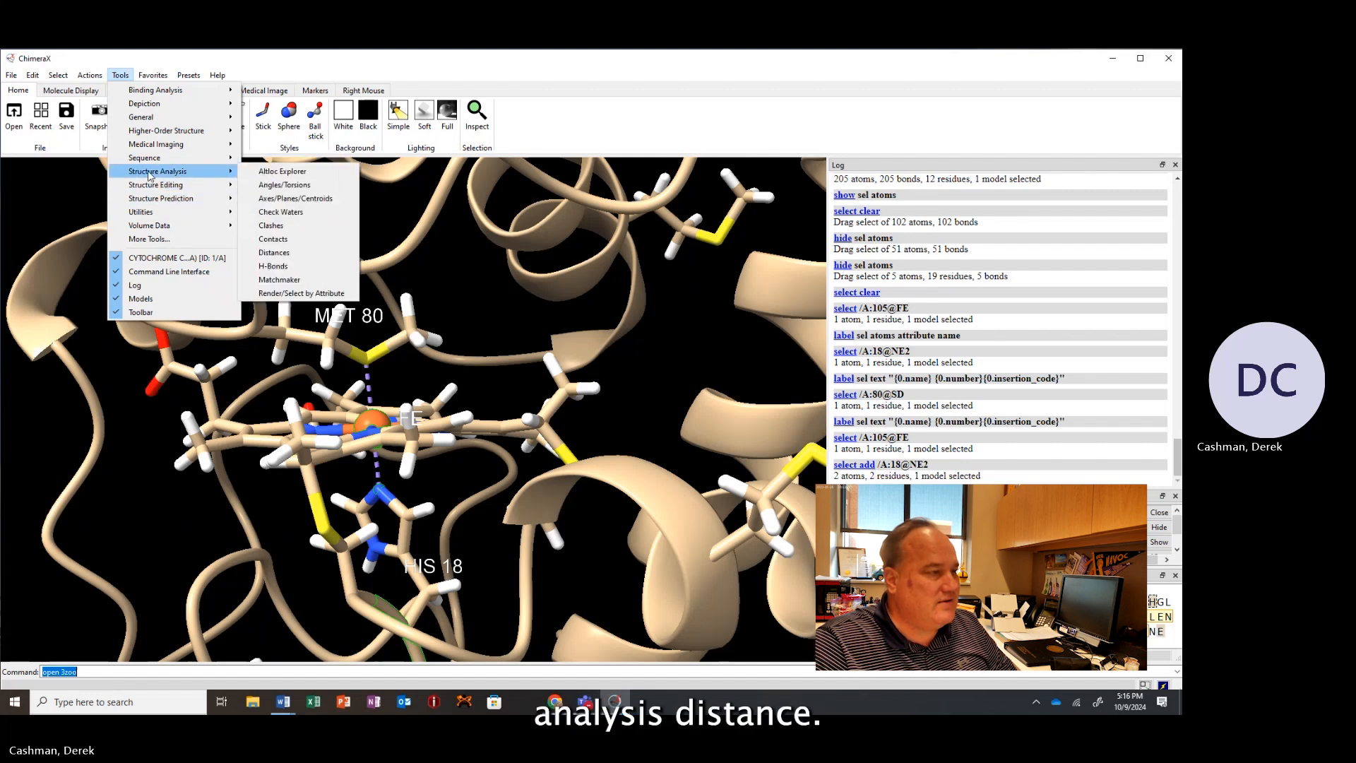
left_click(296, 258)
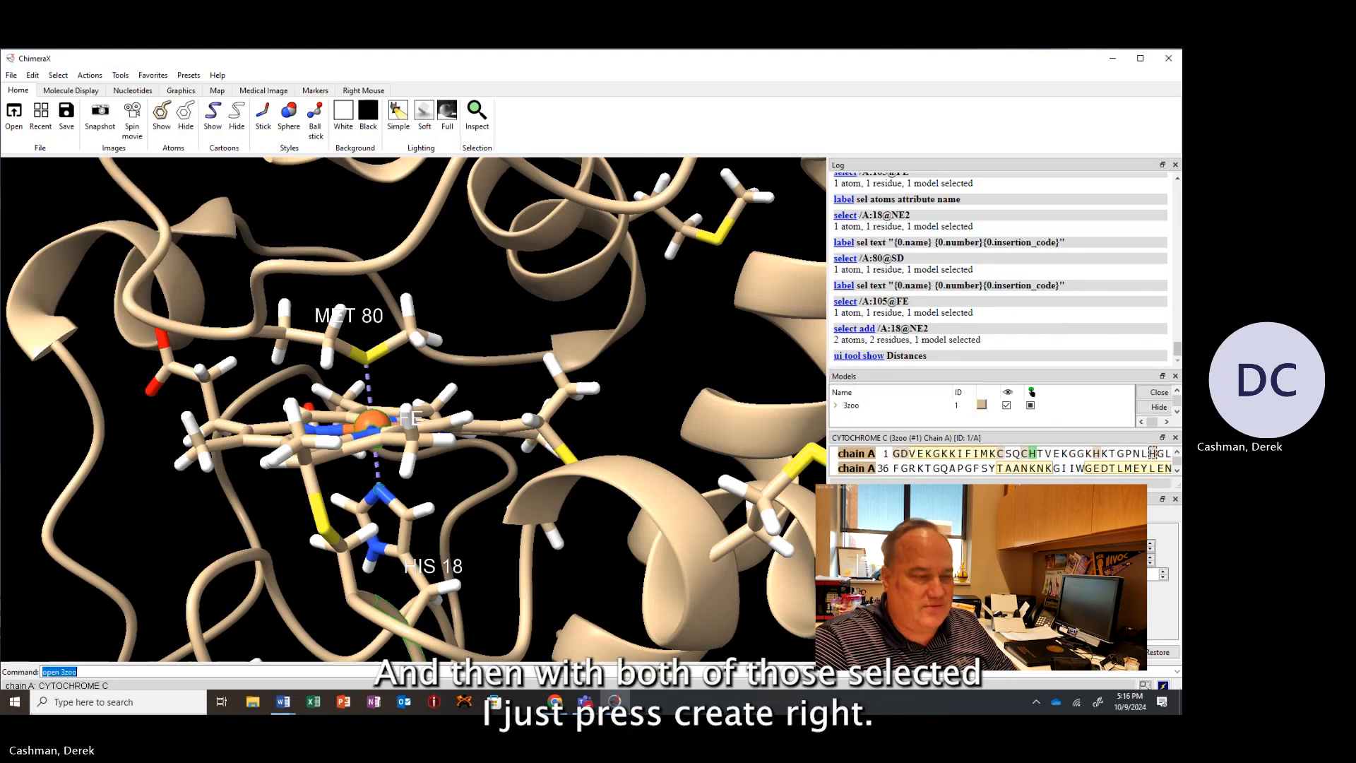
left_click(865, 651)
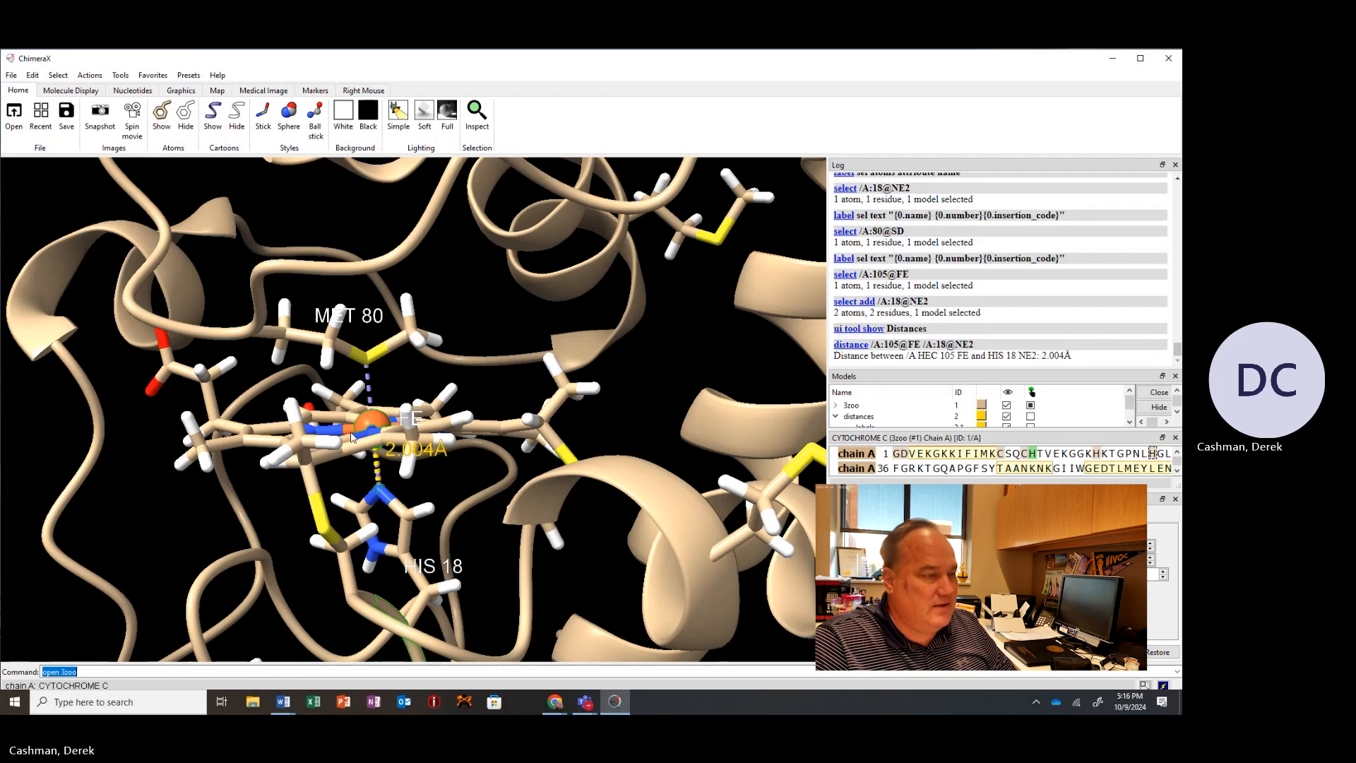
Examine the iron–histidine distance label from several angles, then zoom out to the whole protein.
left_click_drag(425, 483, 409, 459)
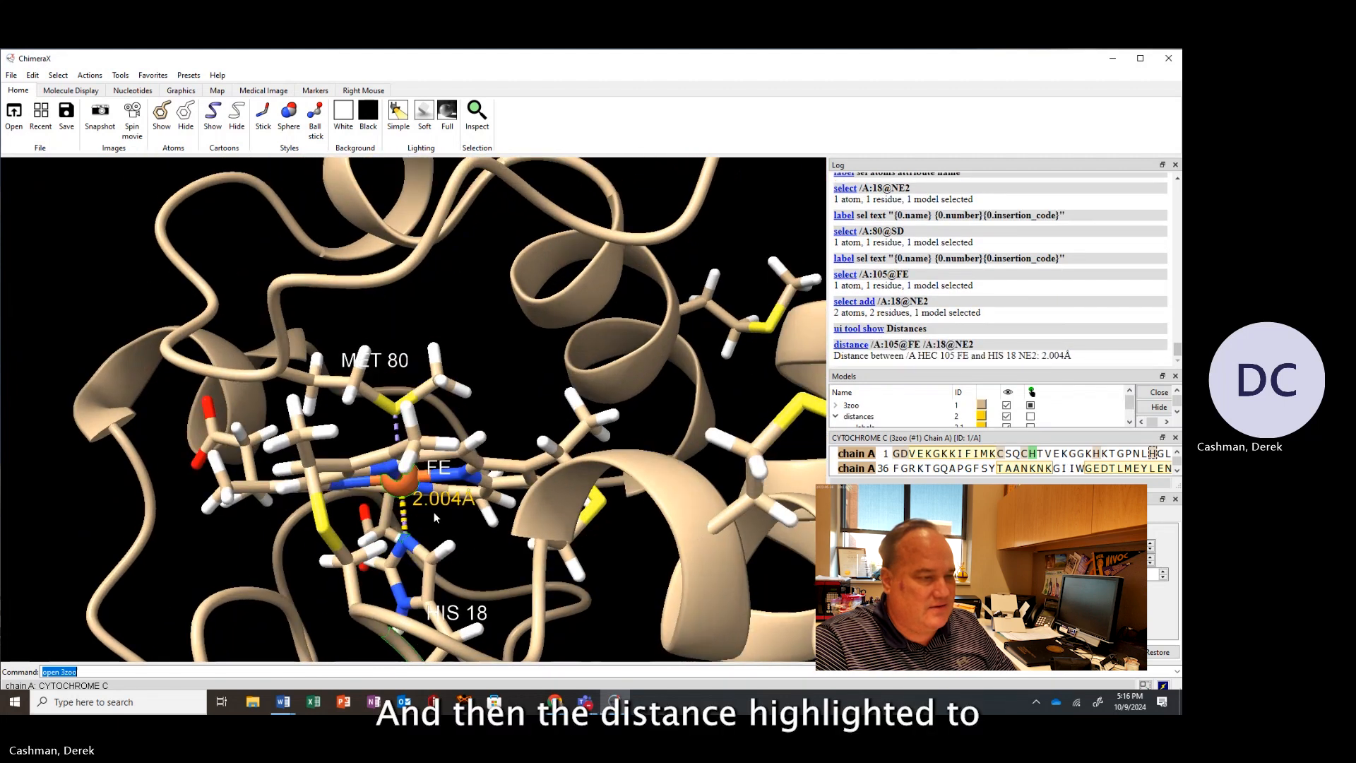
left_click_drag(435, 517, 436, 521)
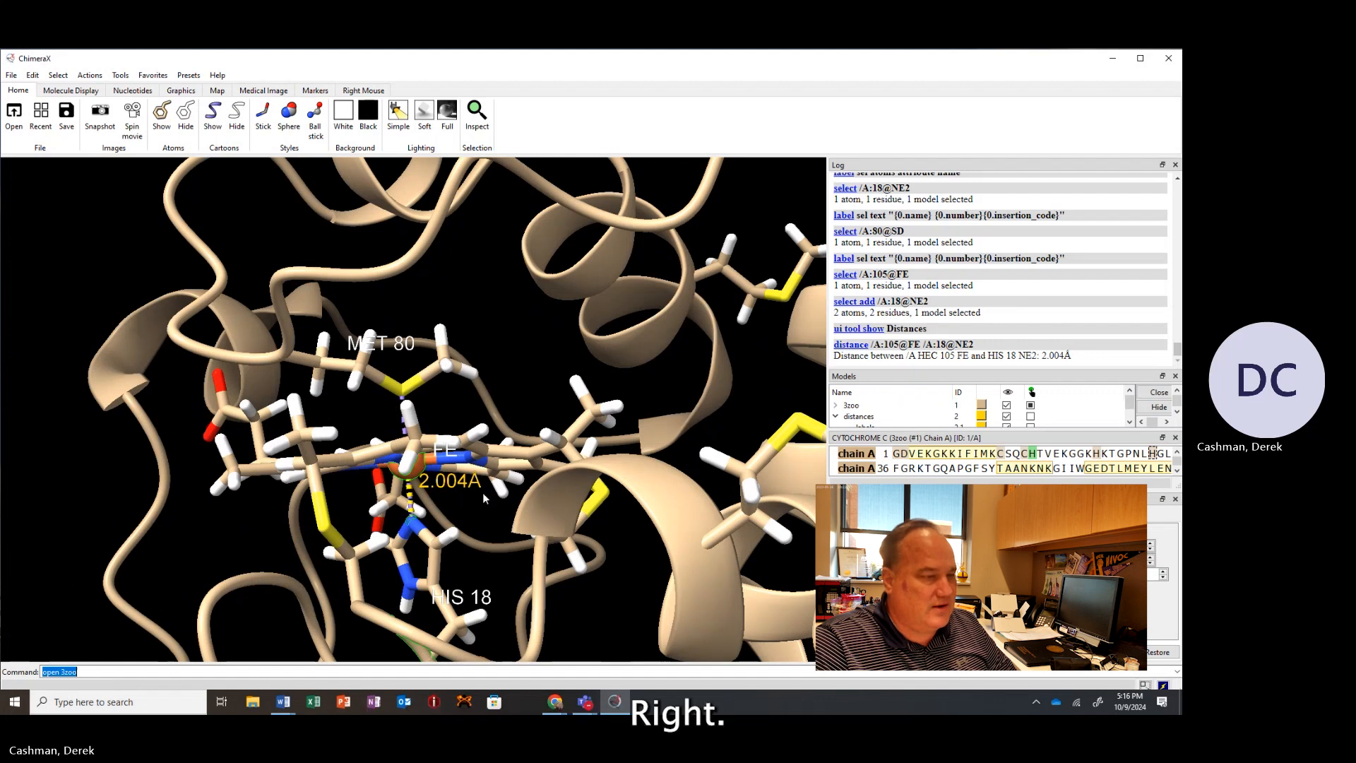
mouse_move(482, 493)
left_mouse_down()
mouse_move(481, 511)
mouse_move(479, 498)
left_mouse_up()
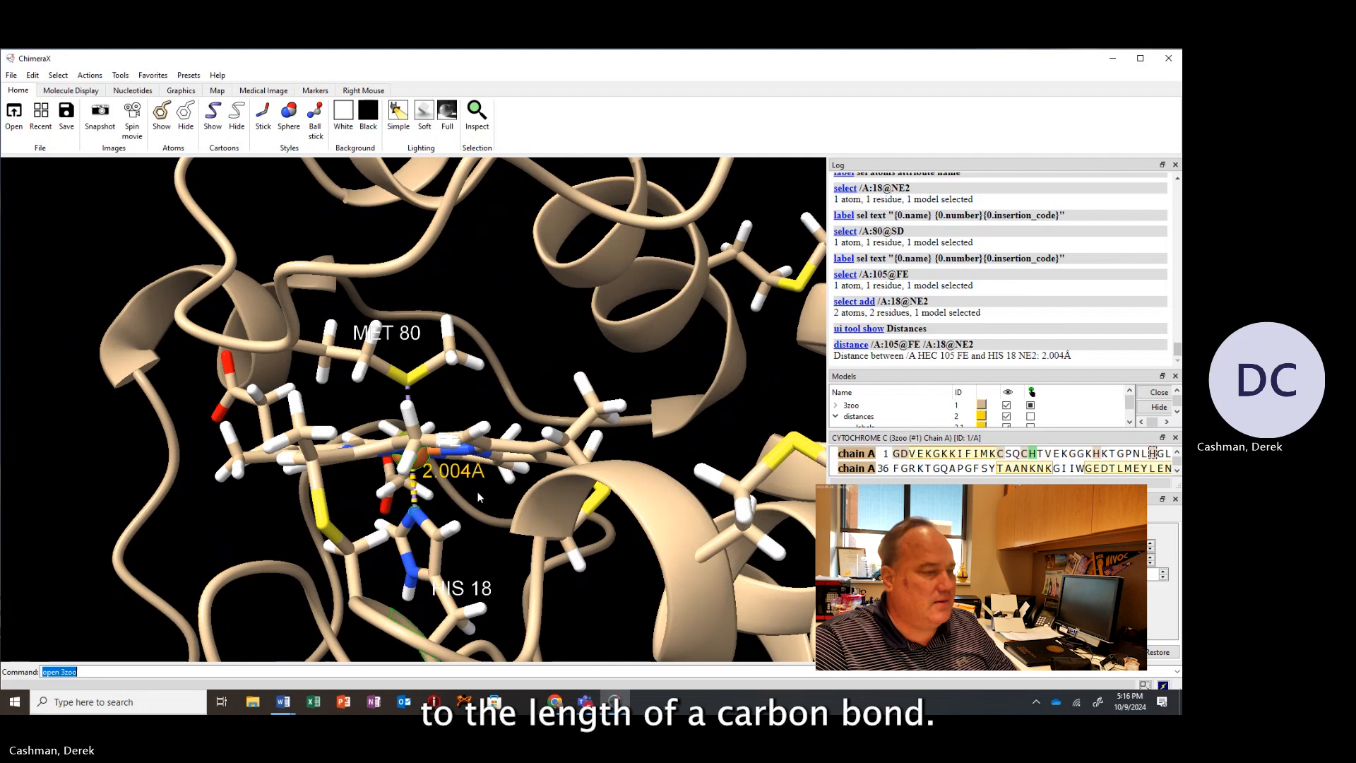
left_click_drag(477, 492, 483, 488)
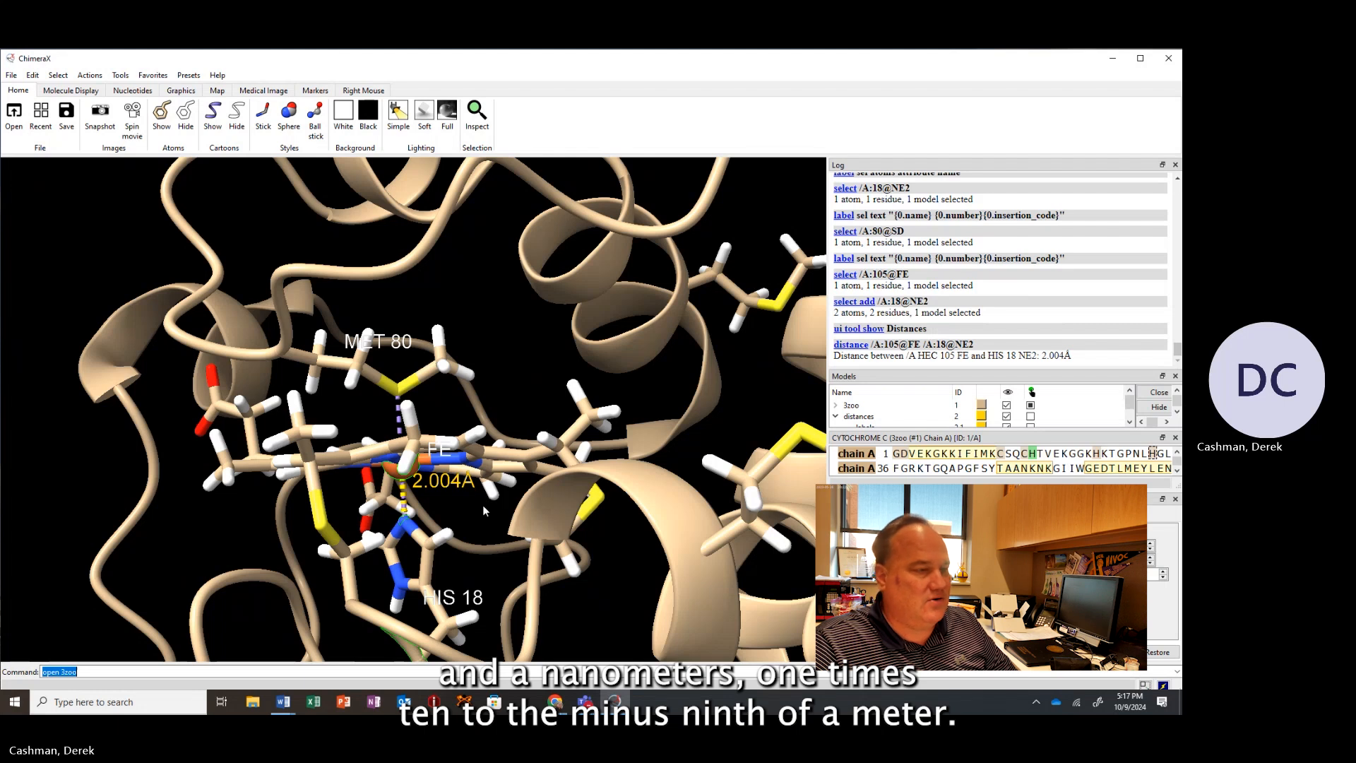
left_click_drag(455, 487, 423, 496)
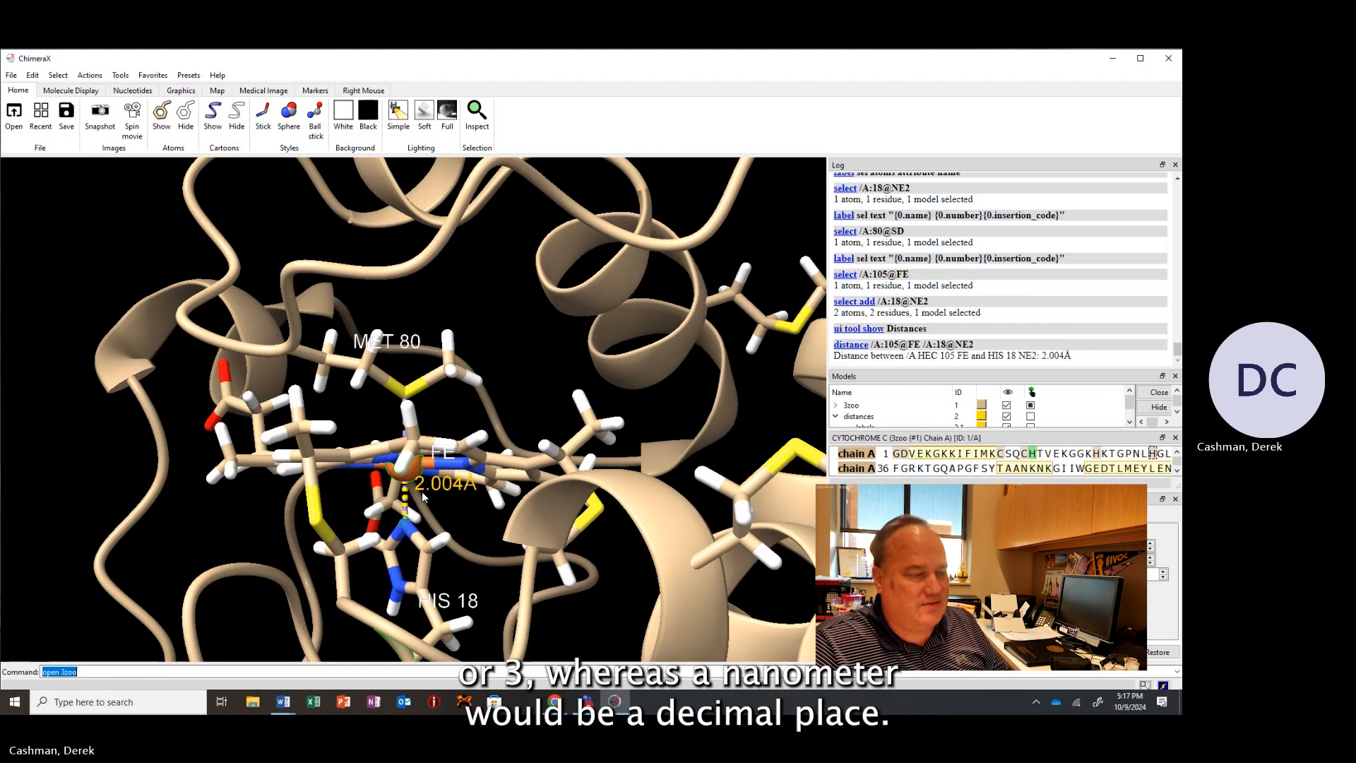
mouse_move(424, 496)
left_mouse_down()
mouse_move(449, 502)
mouse_move(433, 499)
left_mouse_up()
scroll(434, 500, "up", 2)
scroll(433, 500, "down", 6)
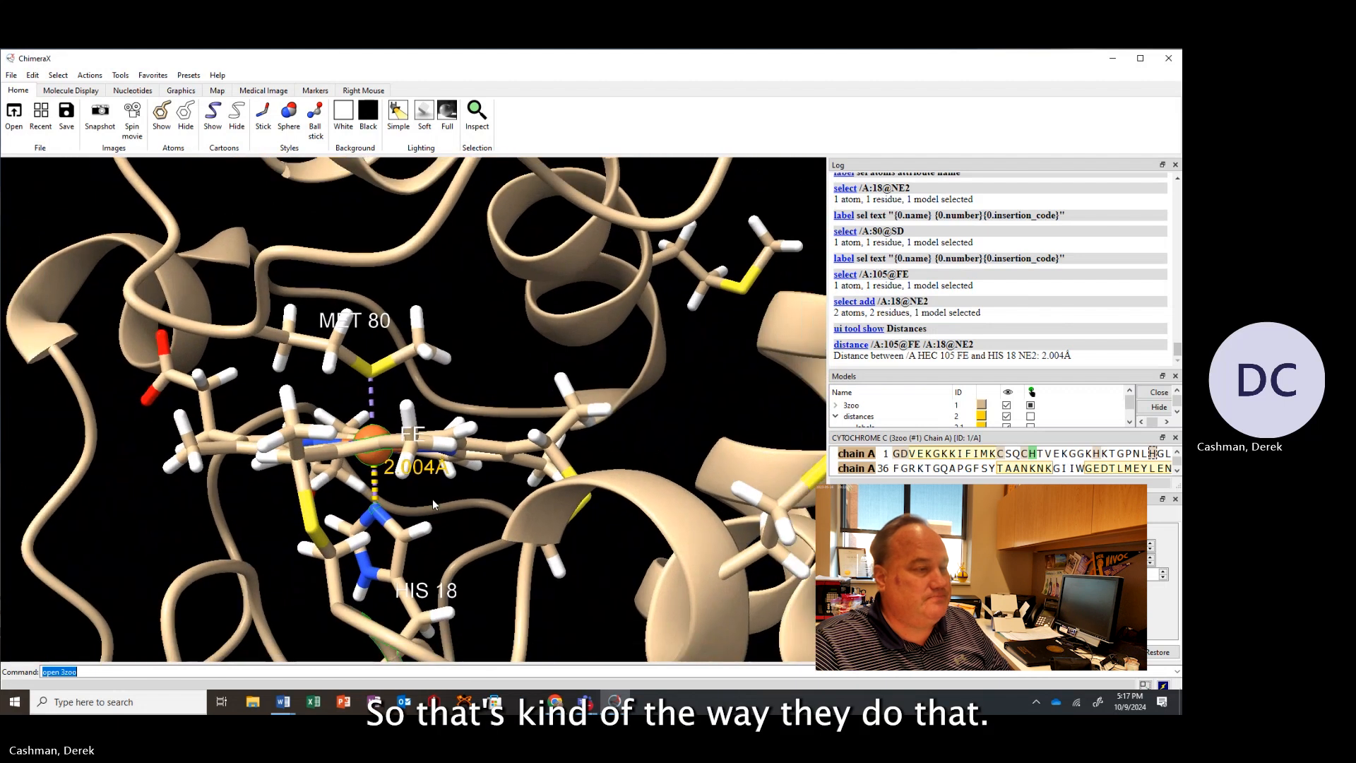
mouse_move(453, 390)
left_mouse_down()
mouse_move(461, 409)
mouse_move(461, 391)
mouse_move(482, 384)
mouse_move(469, 391)
left_mouse_up()
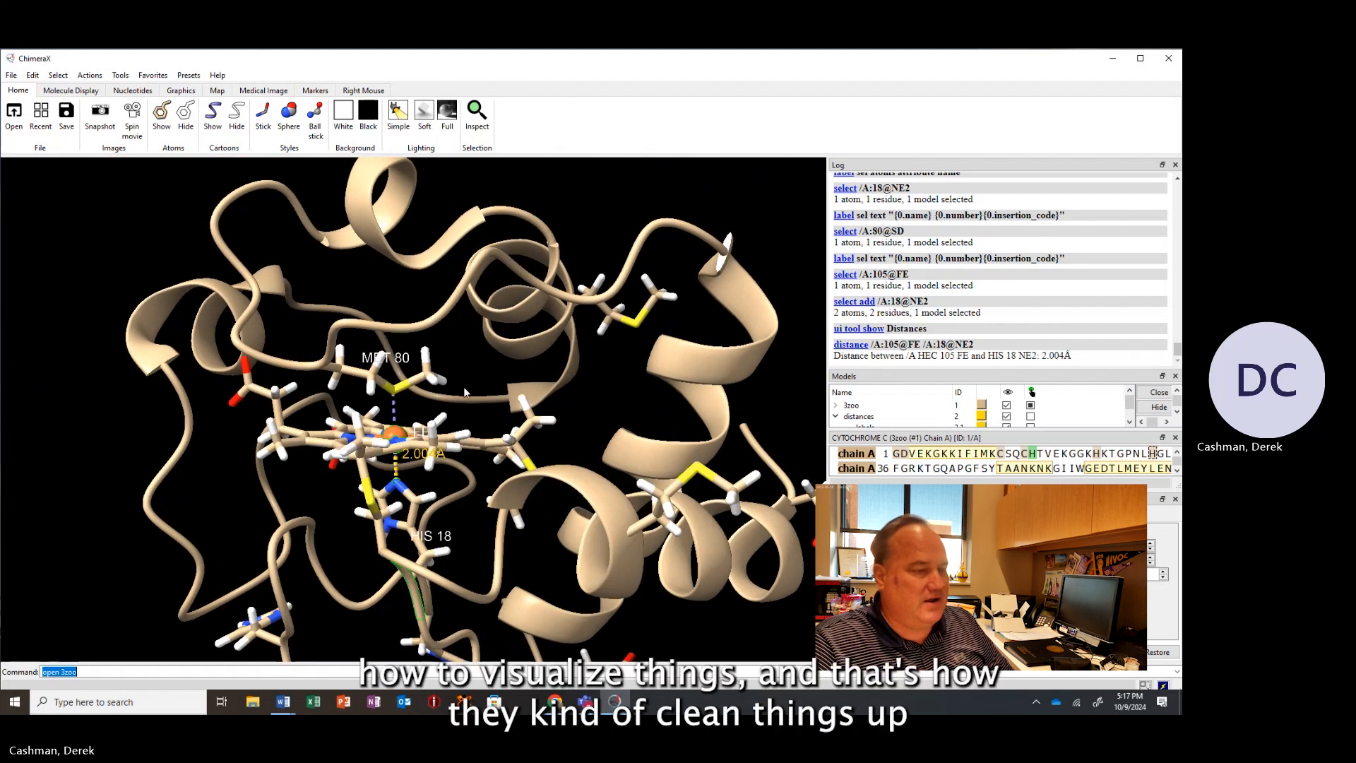
scroll(459, 395, "up", 3)
scroll(456, 393, "down", 5)
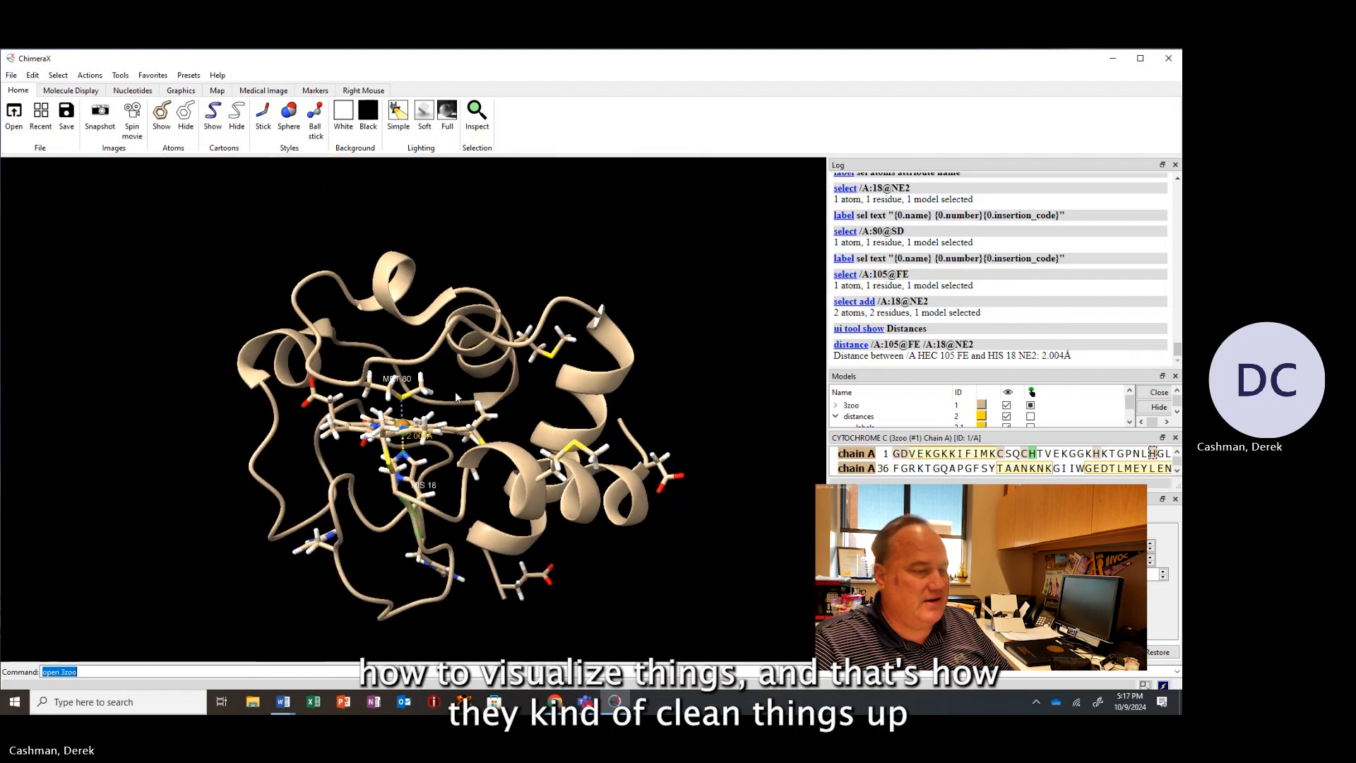
left_click_drag(455, 392, 424, 423)
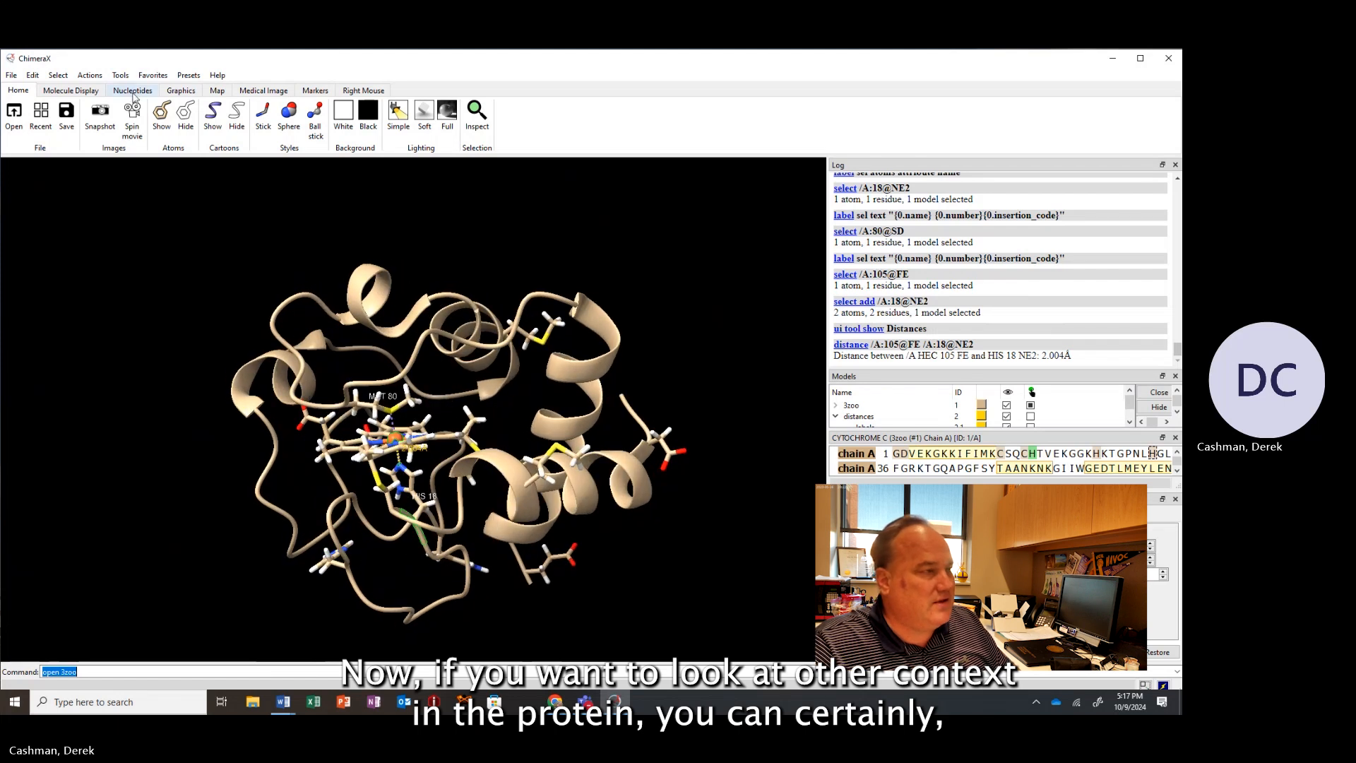
Select chain A of cytochrome c and show all its atoms.
left_click(60, 76)
mouse_move(74, 92)
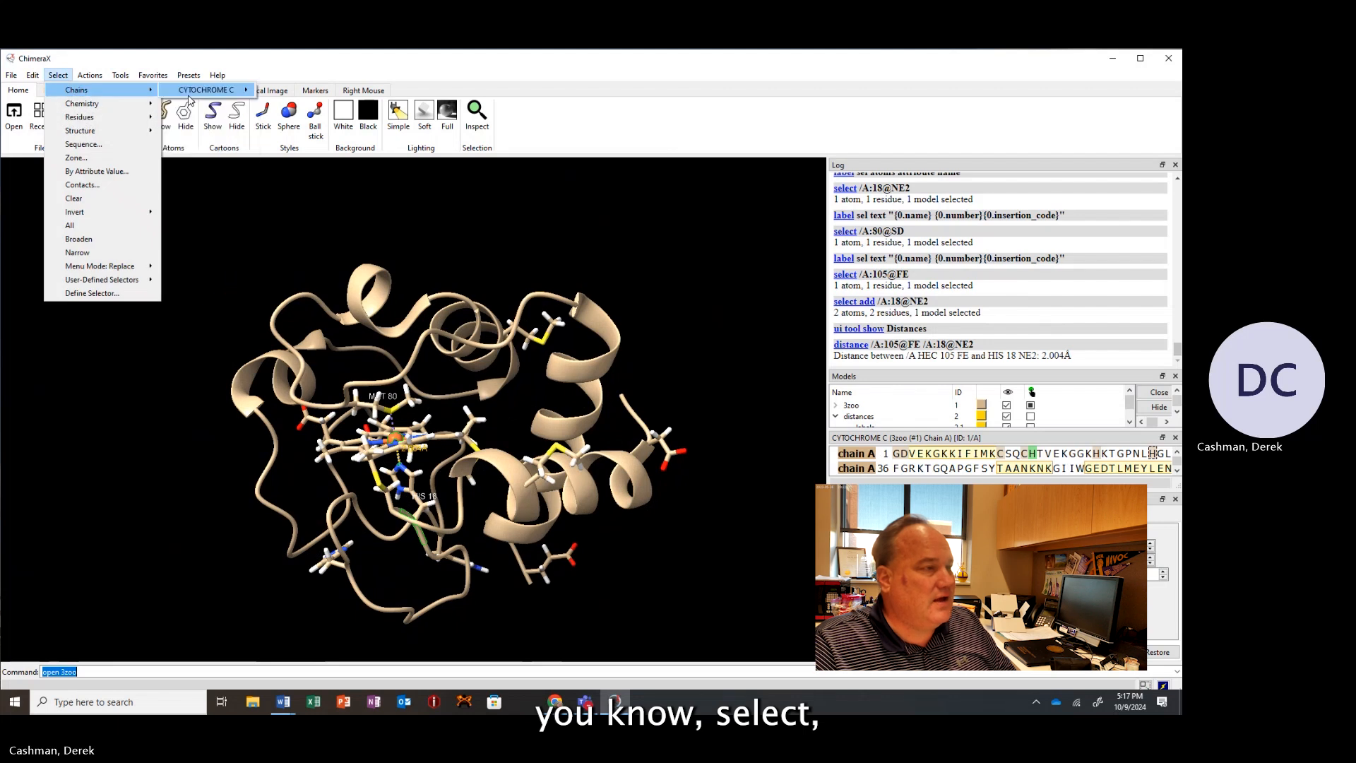
mouse_move(205, 90)
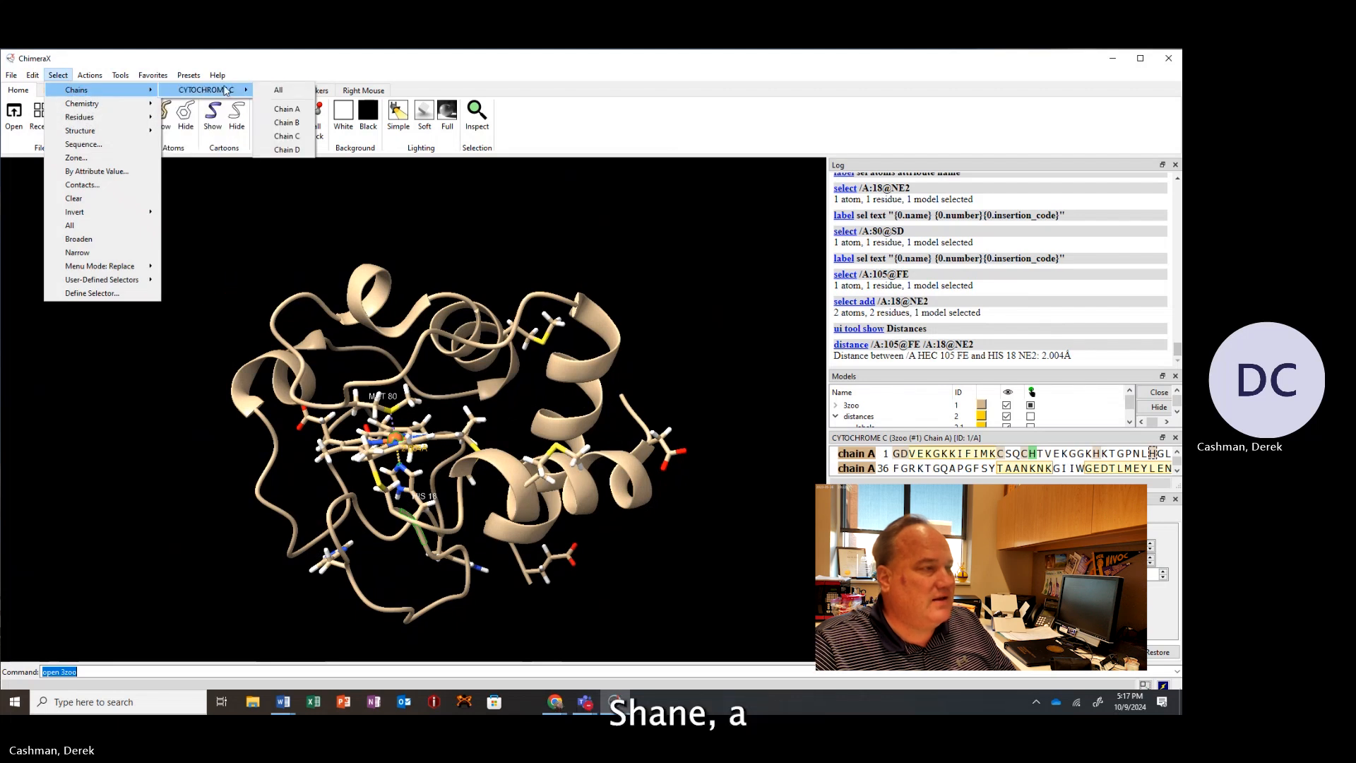
left_click(286, 109)
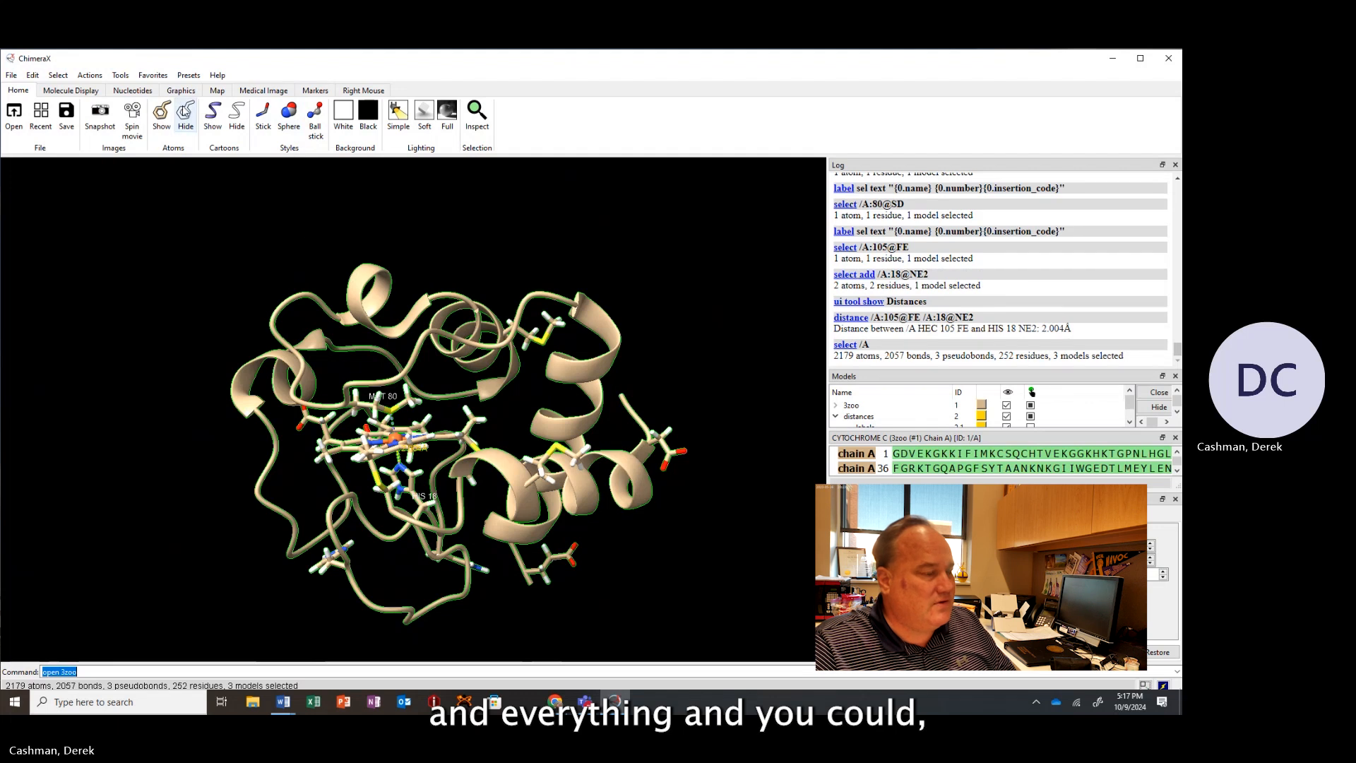
left_click(162, 113)
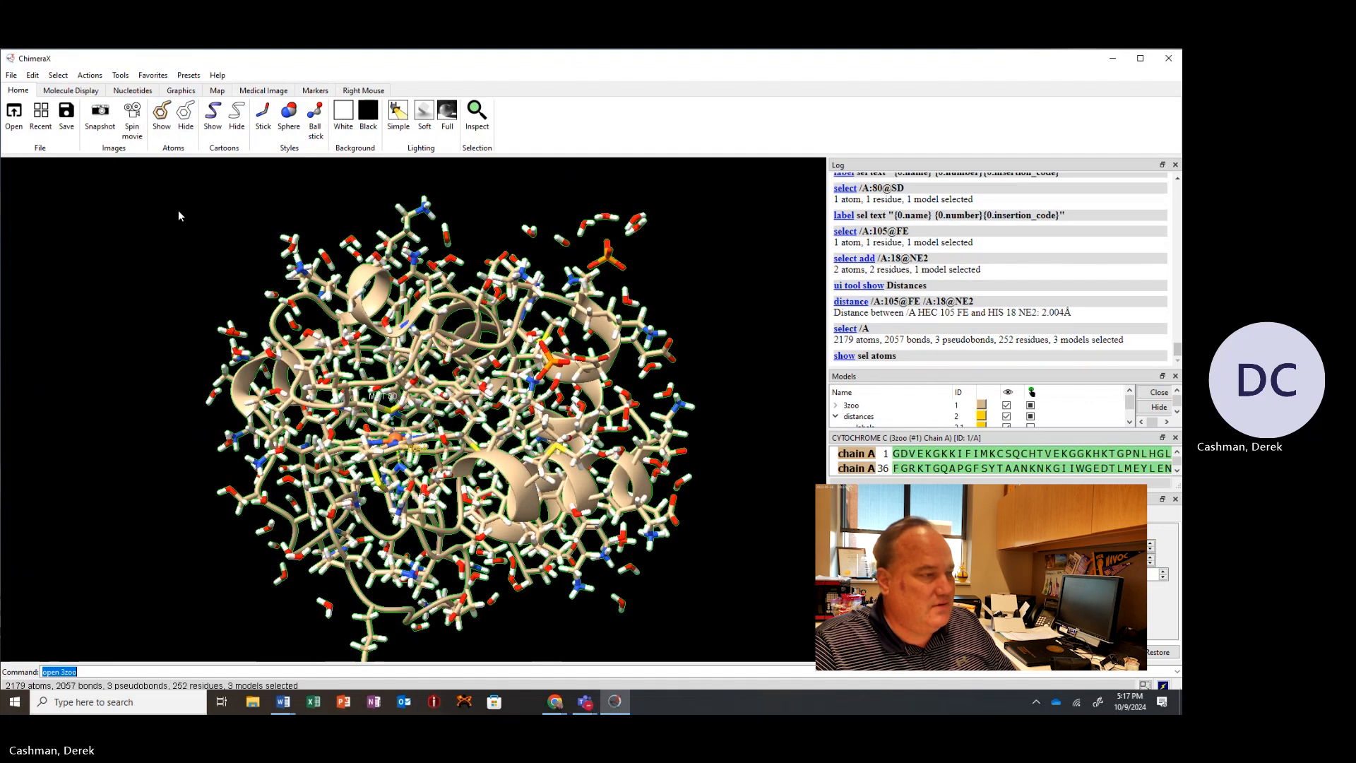
Clear the selection, then select all HOH water residues and hide their atoms.
left_click_drag(276, 300, 275, 288)
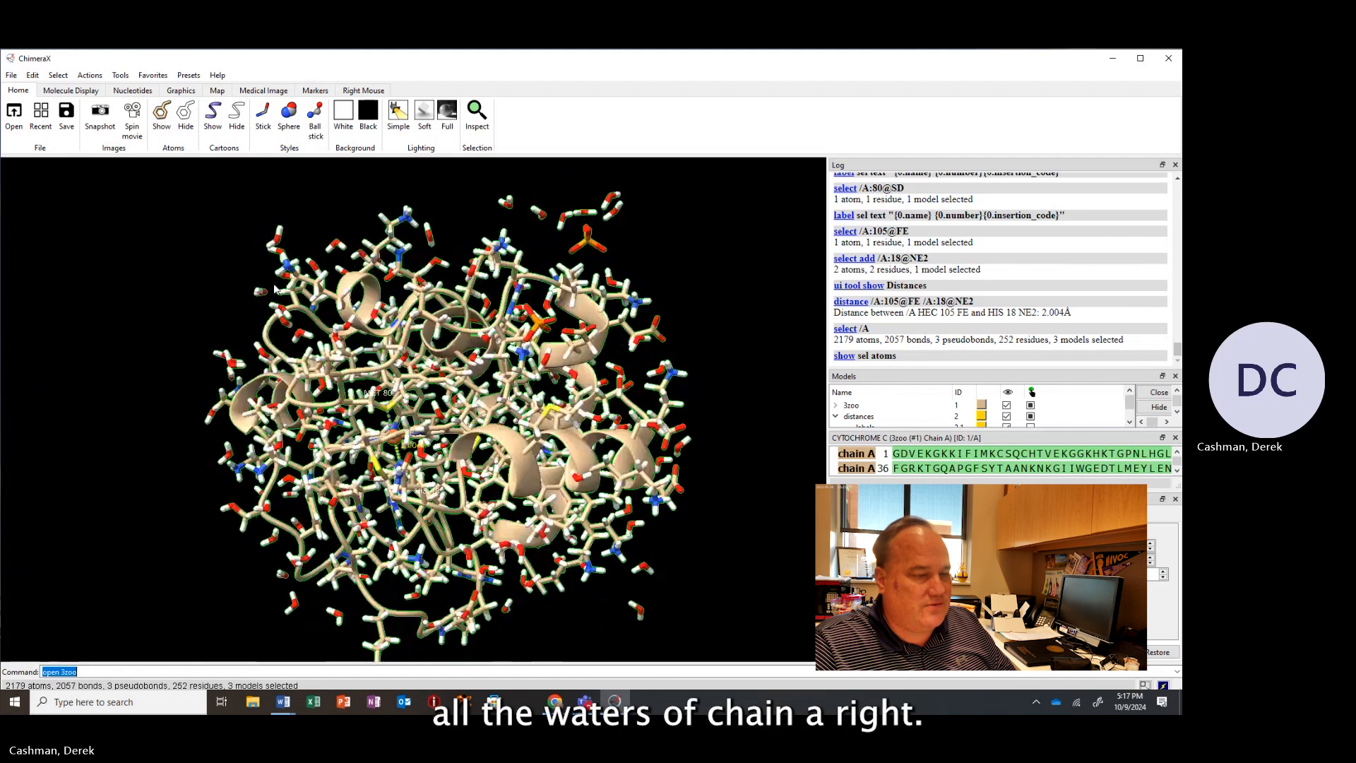
left_click(127, 212, "ctrl")
left_click(58, 75)
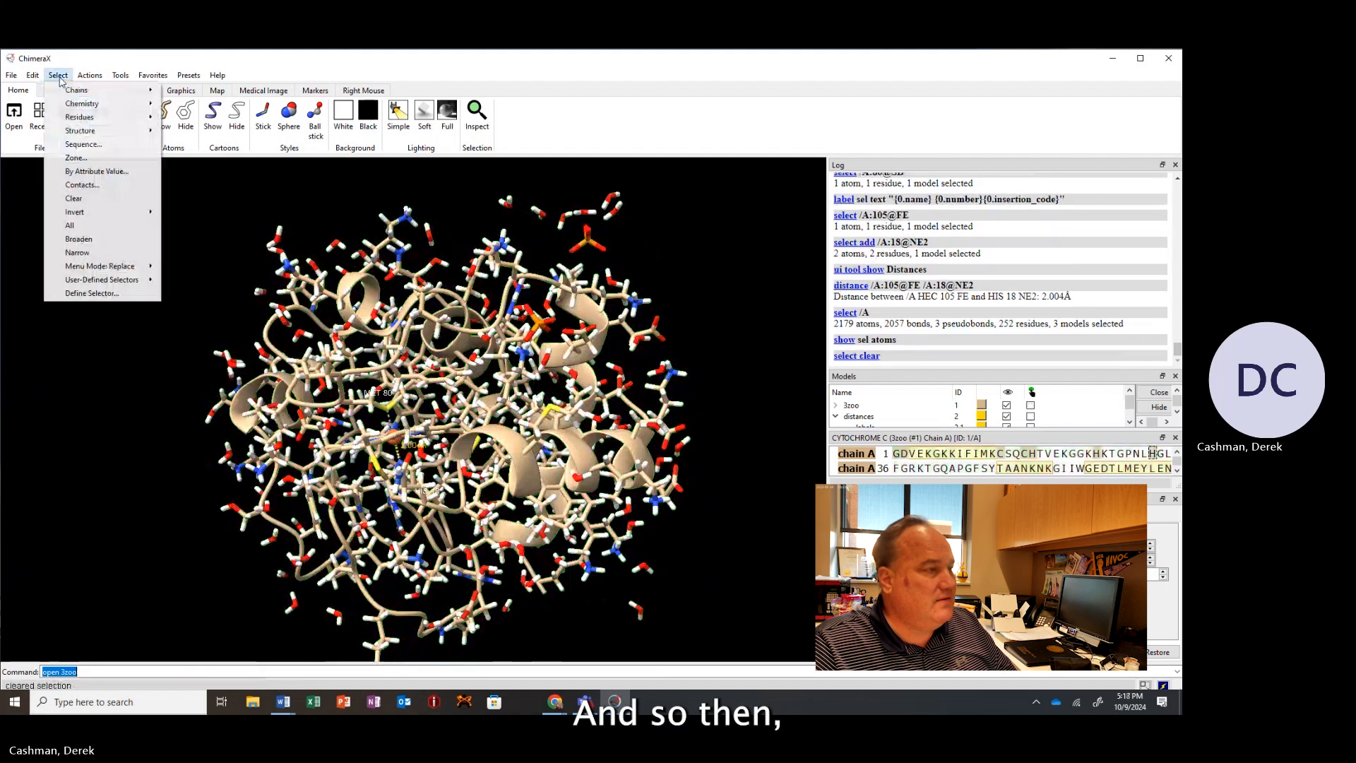
mouse_move(109, 121)
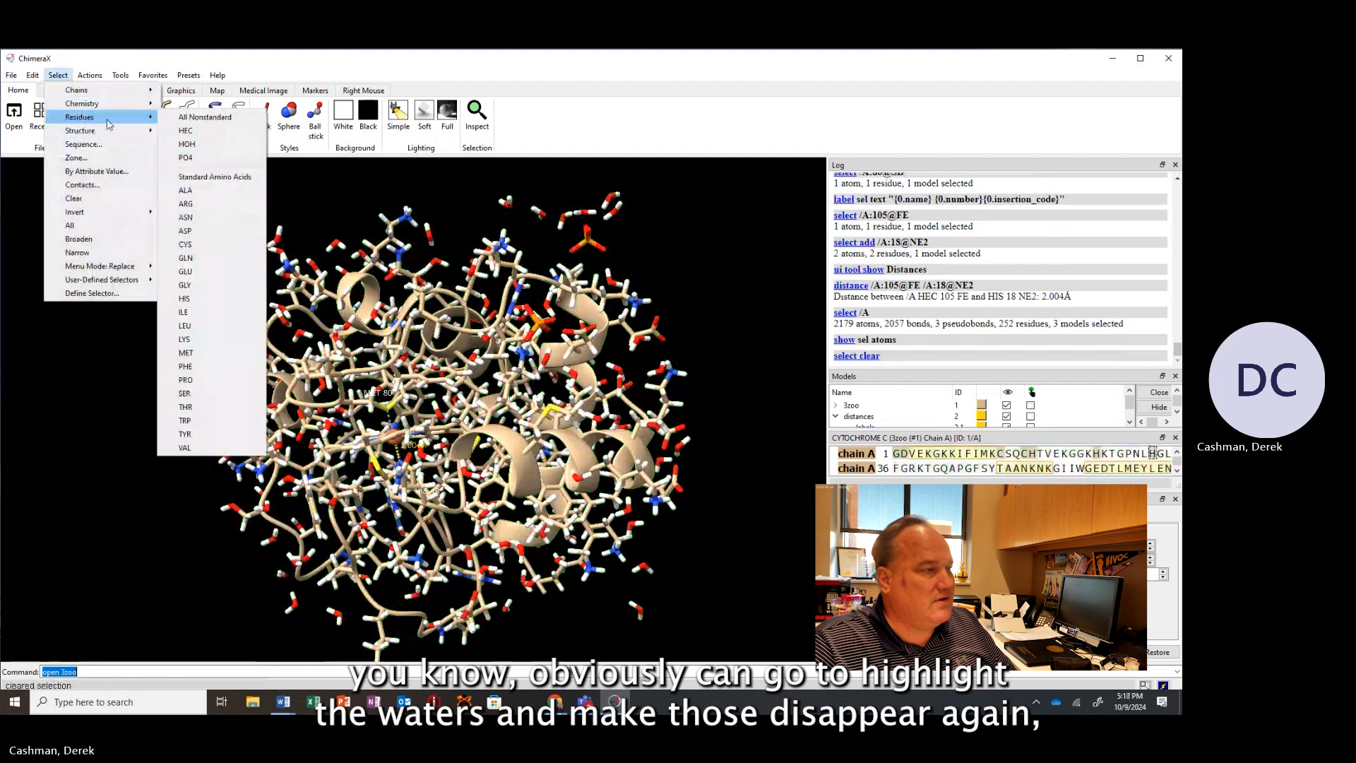
left_click(202, 144)
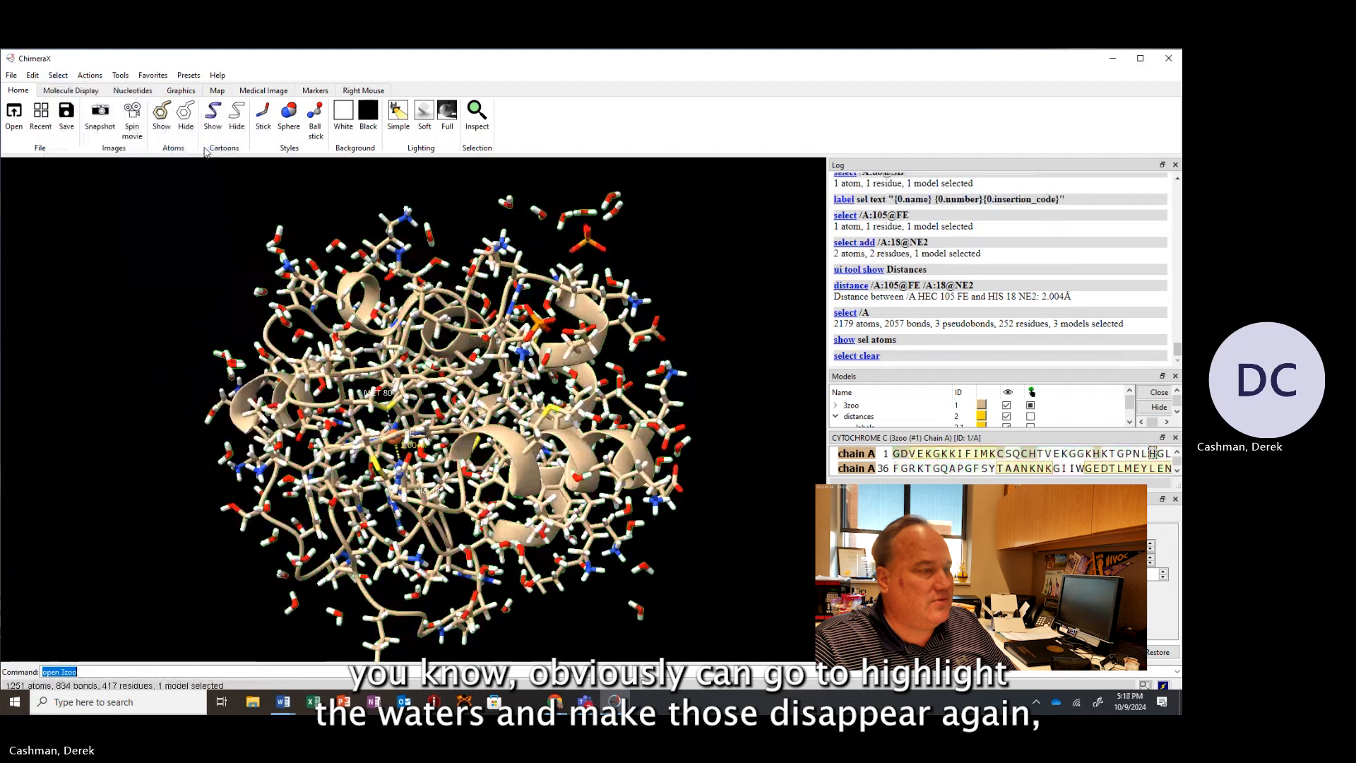
left_click(186, 113)
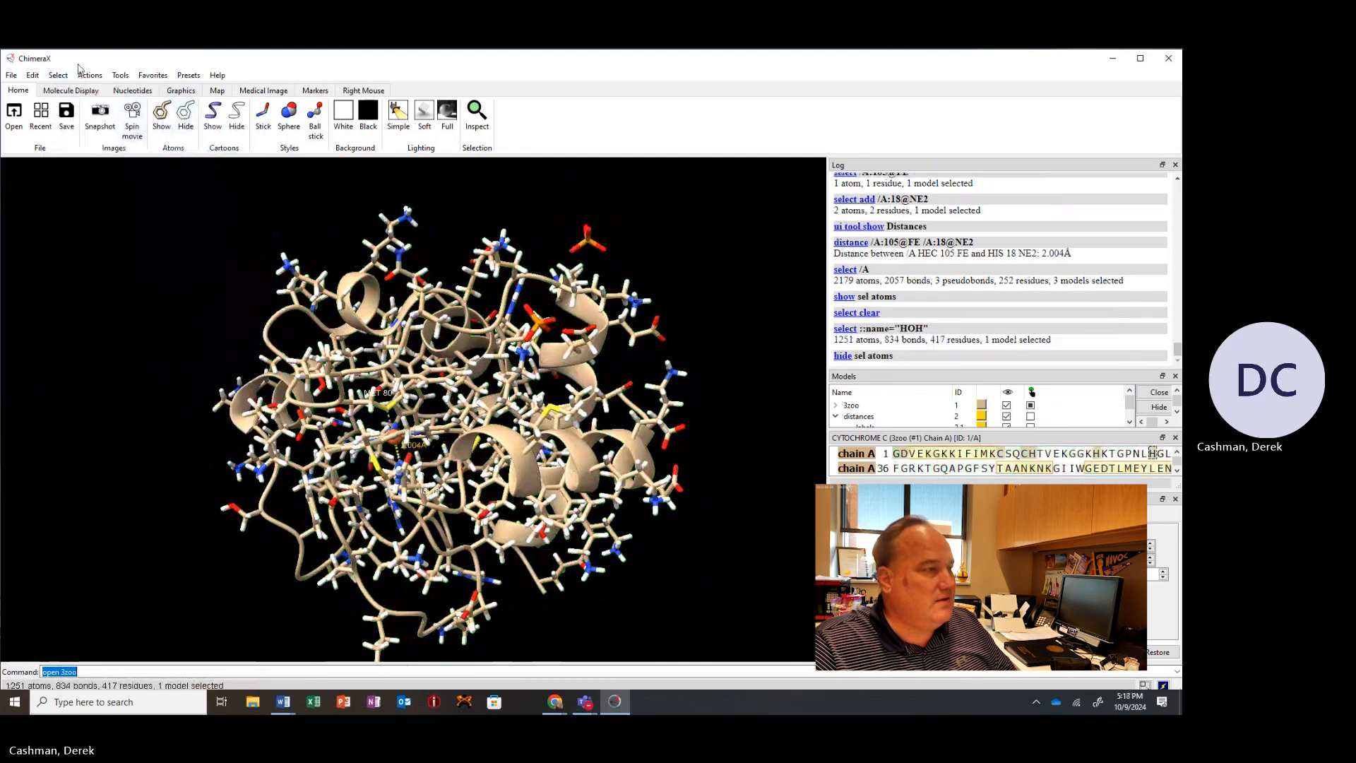
Select the PO4 phosphate residues and hide their atoms.
left_click(58, 75)
mouse_move(84, 118)
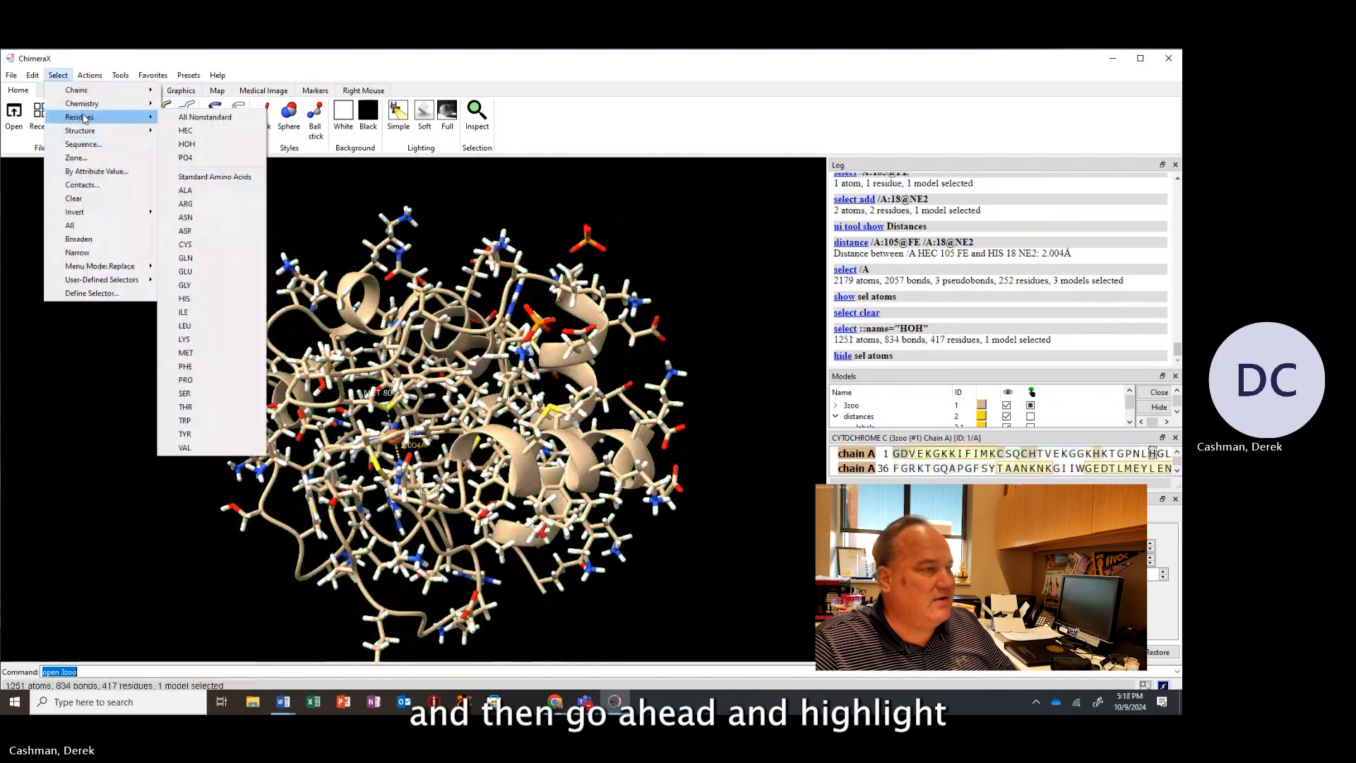
left_click(185, 158)
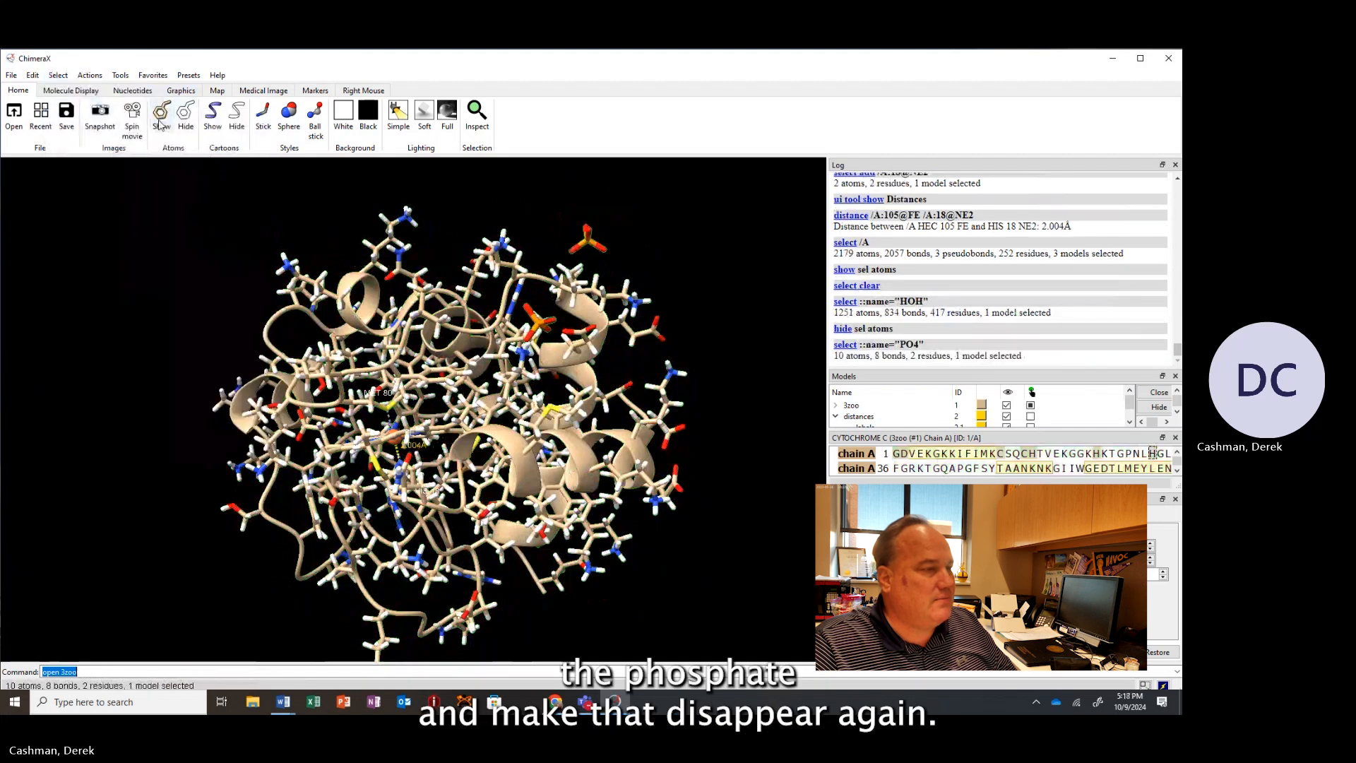
left_click(185, 117)
Select the HEC heme residues and change their atom style to spheres.
left_click_drag(171, 213, 257, 294)
scroll(387, 426, "up", 10)
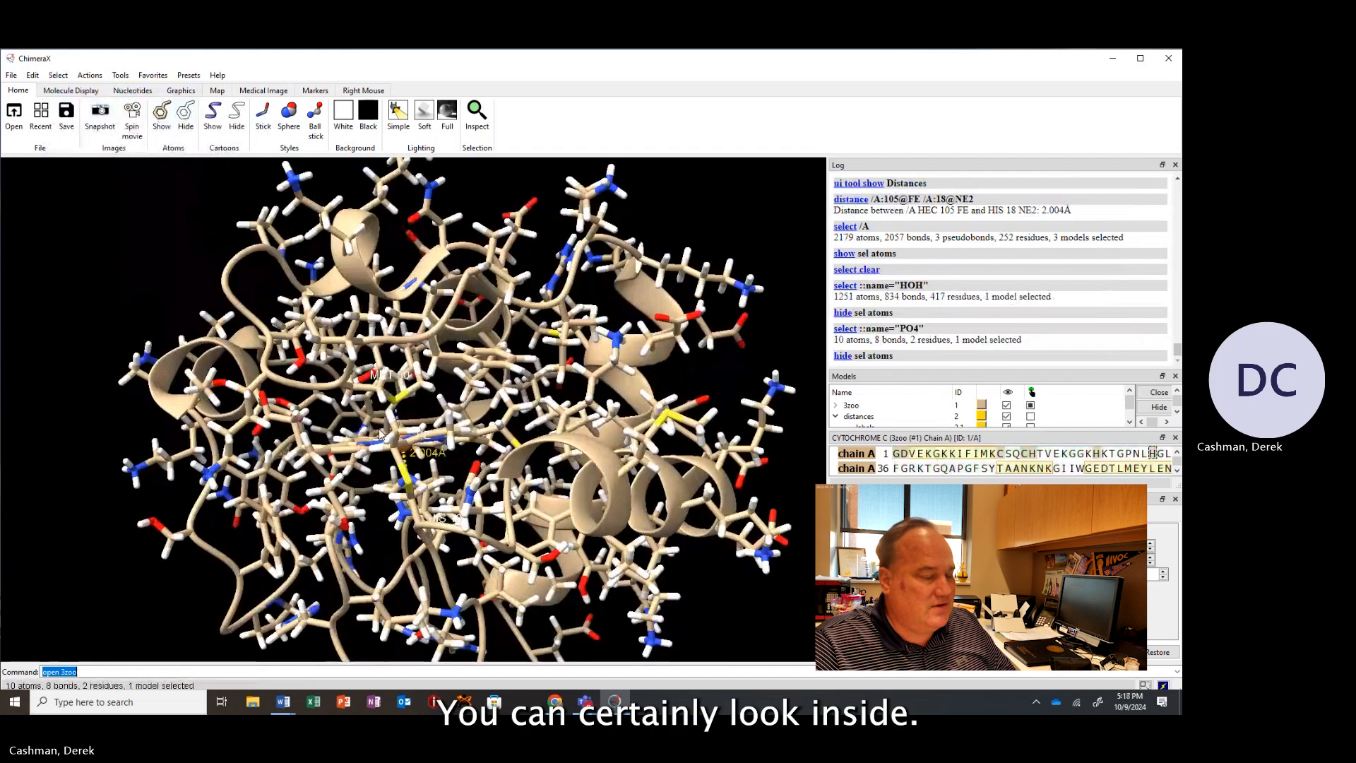
left_click_drag(388, 426, 358, 513)
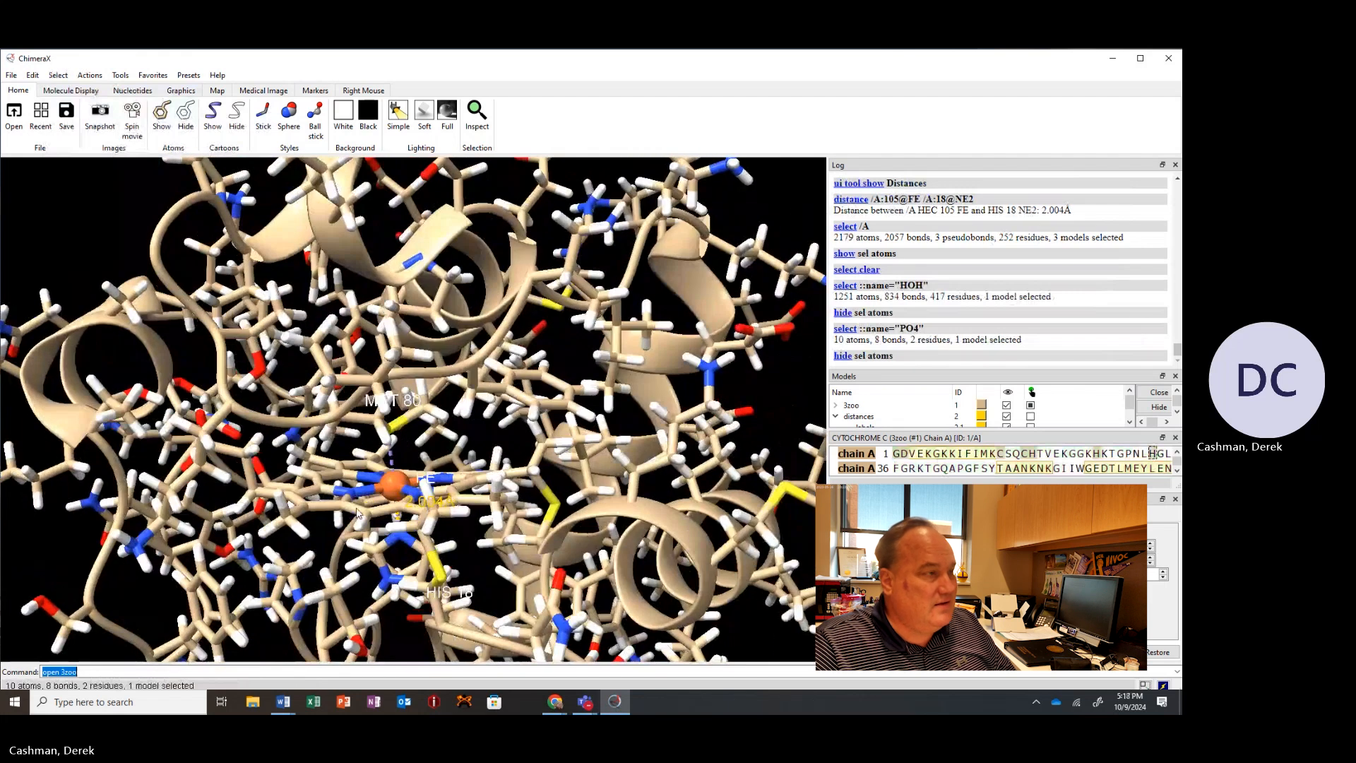
left_click(58, 75)
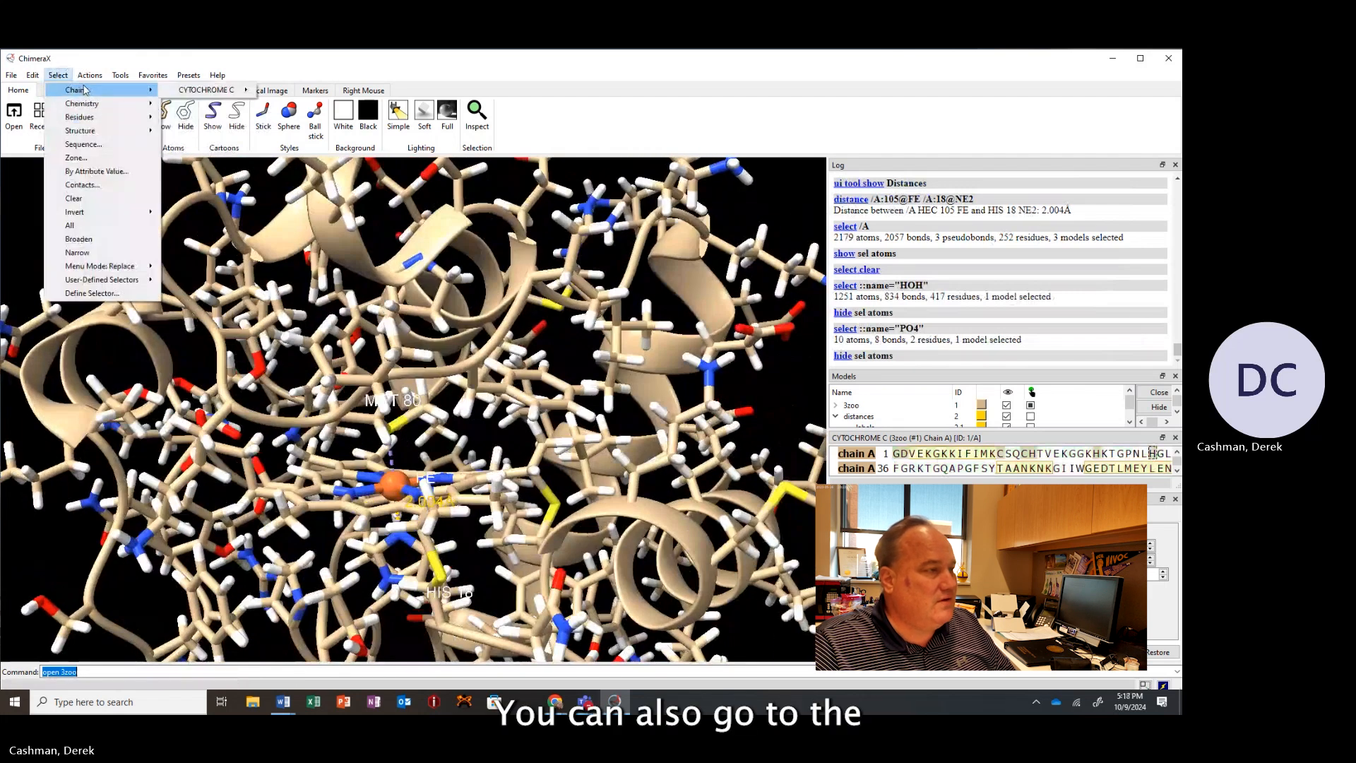
mouse_move(82, 120)
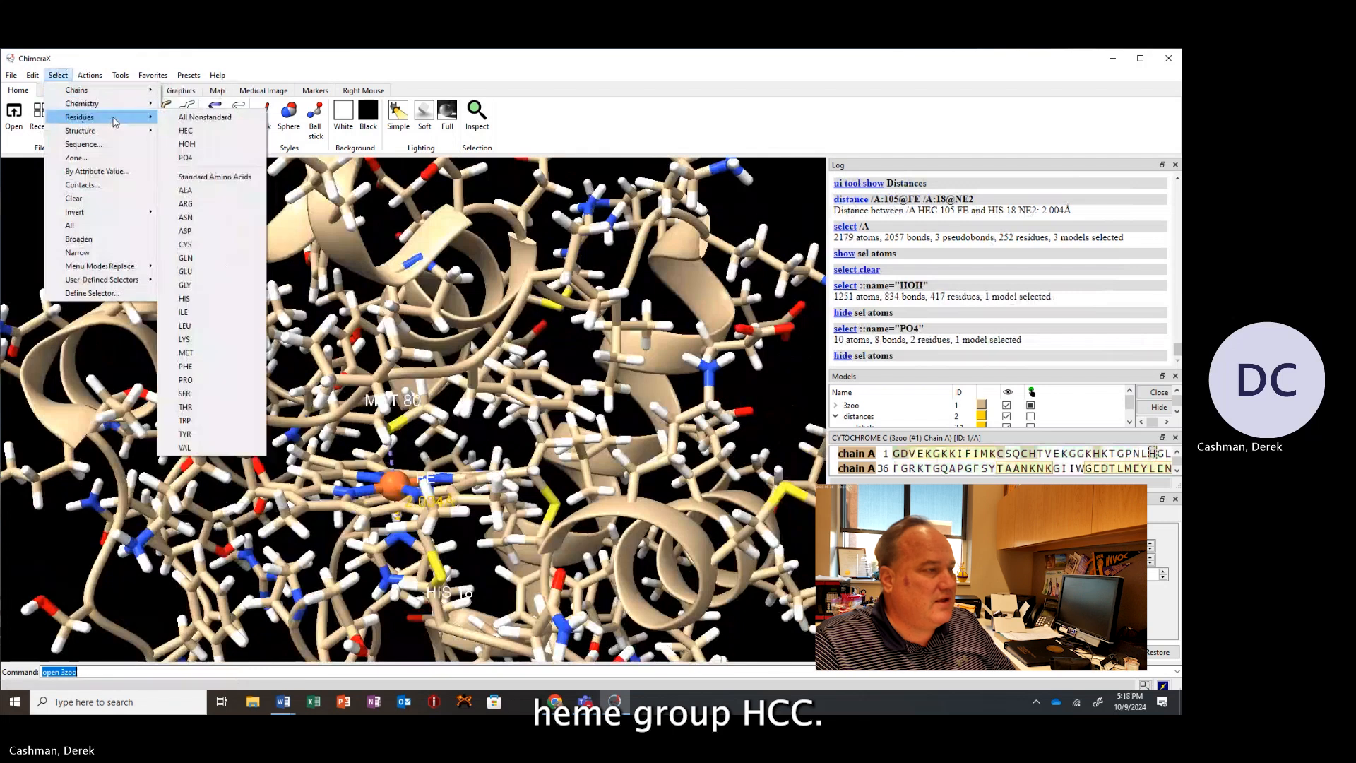
left_click(199, 134)
left_click(90, 77)
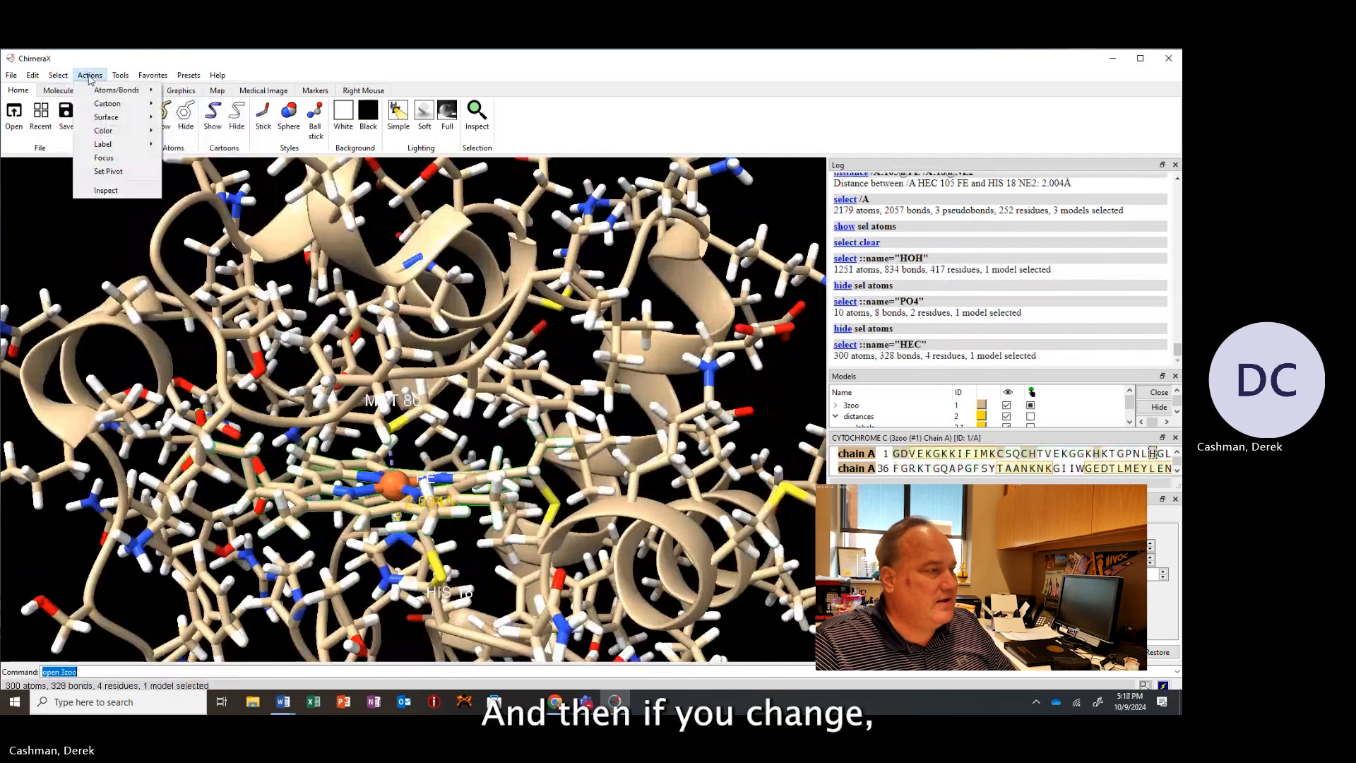
mouse_move(106, 107)
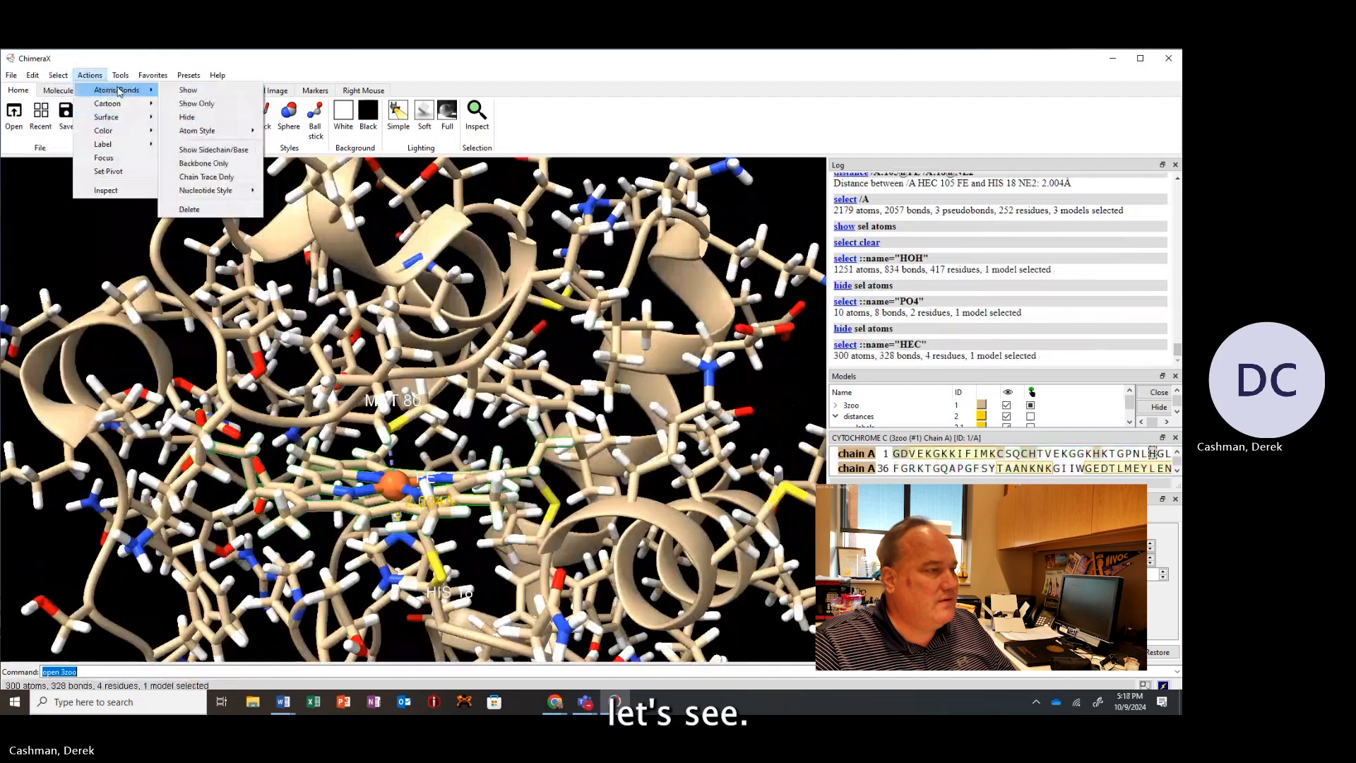
mouse_move(232, 136)
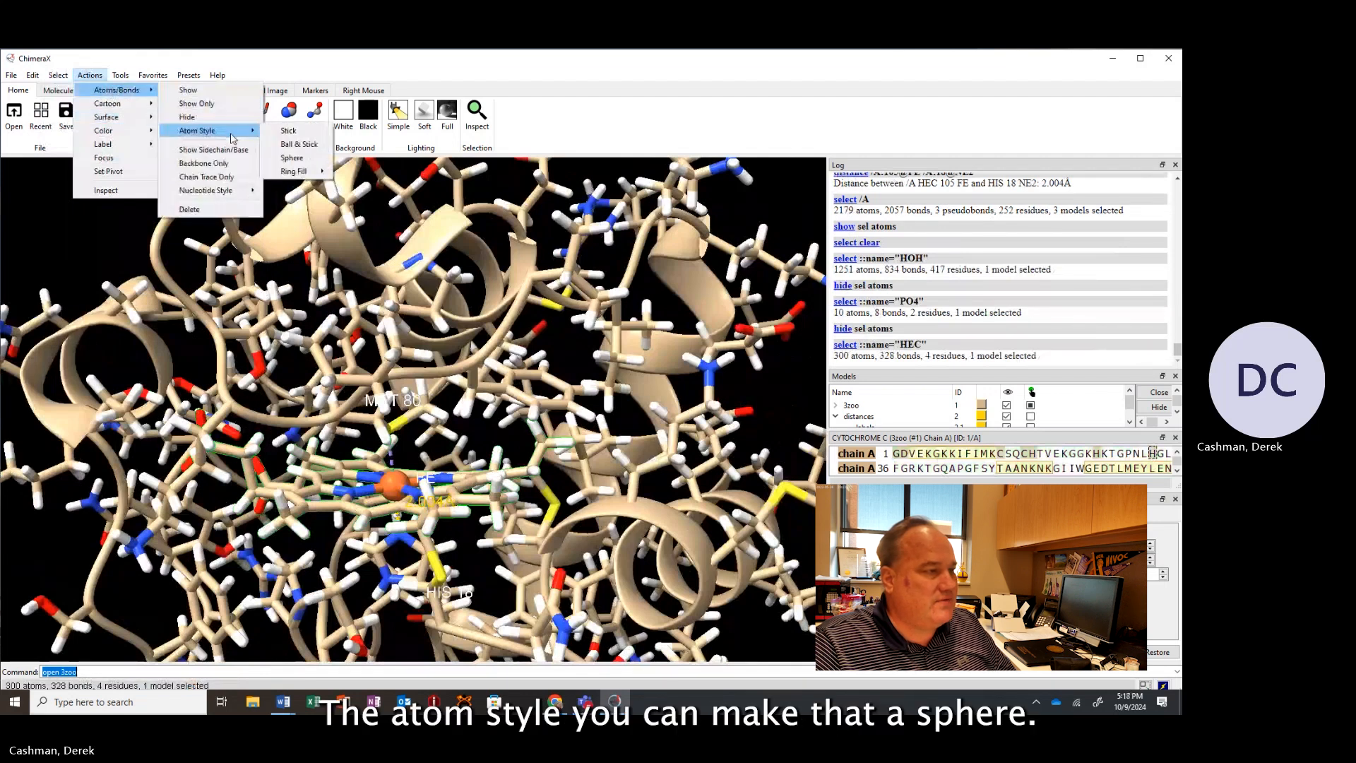
left_click(299, 158)
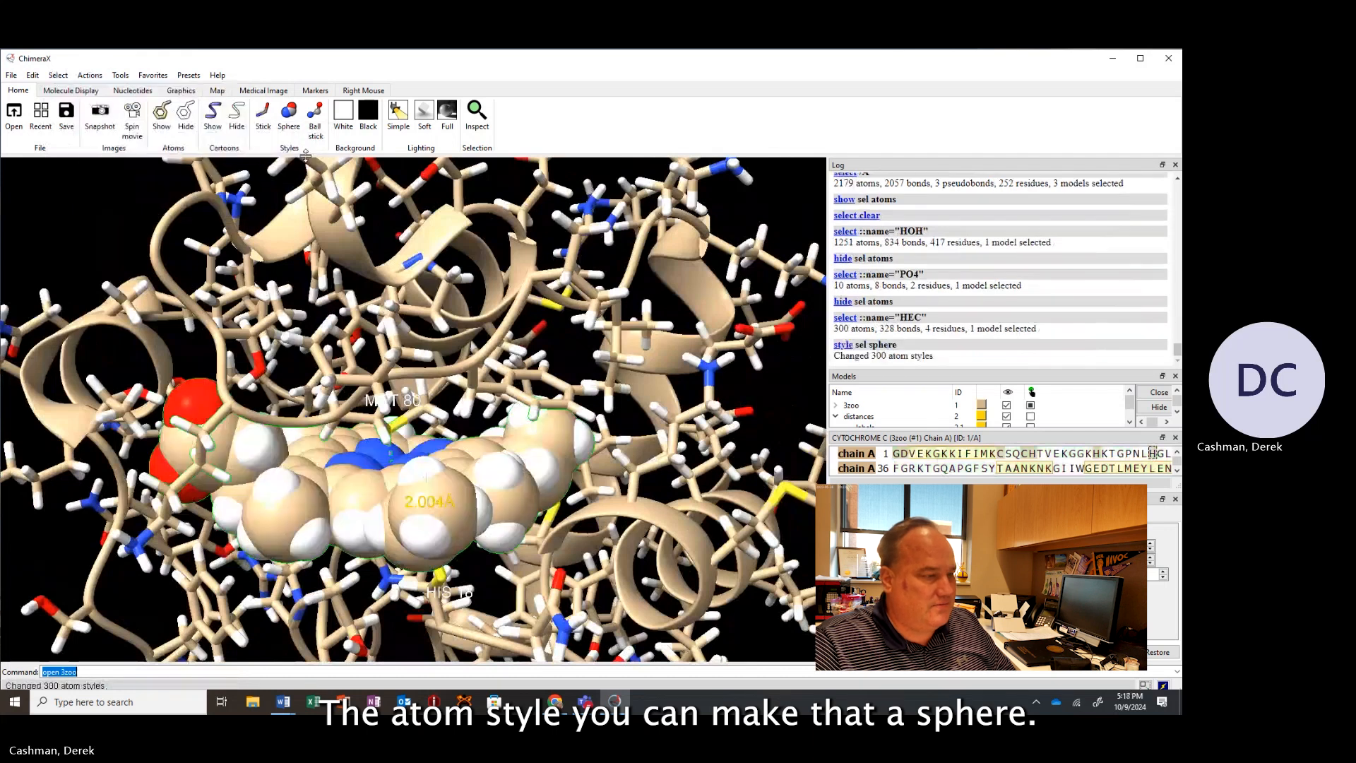
Clear the current selection.
scroll(376, 325, "up", 3)
scroll(377, 325, "down", 5)
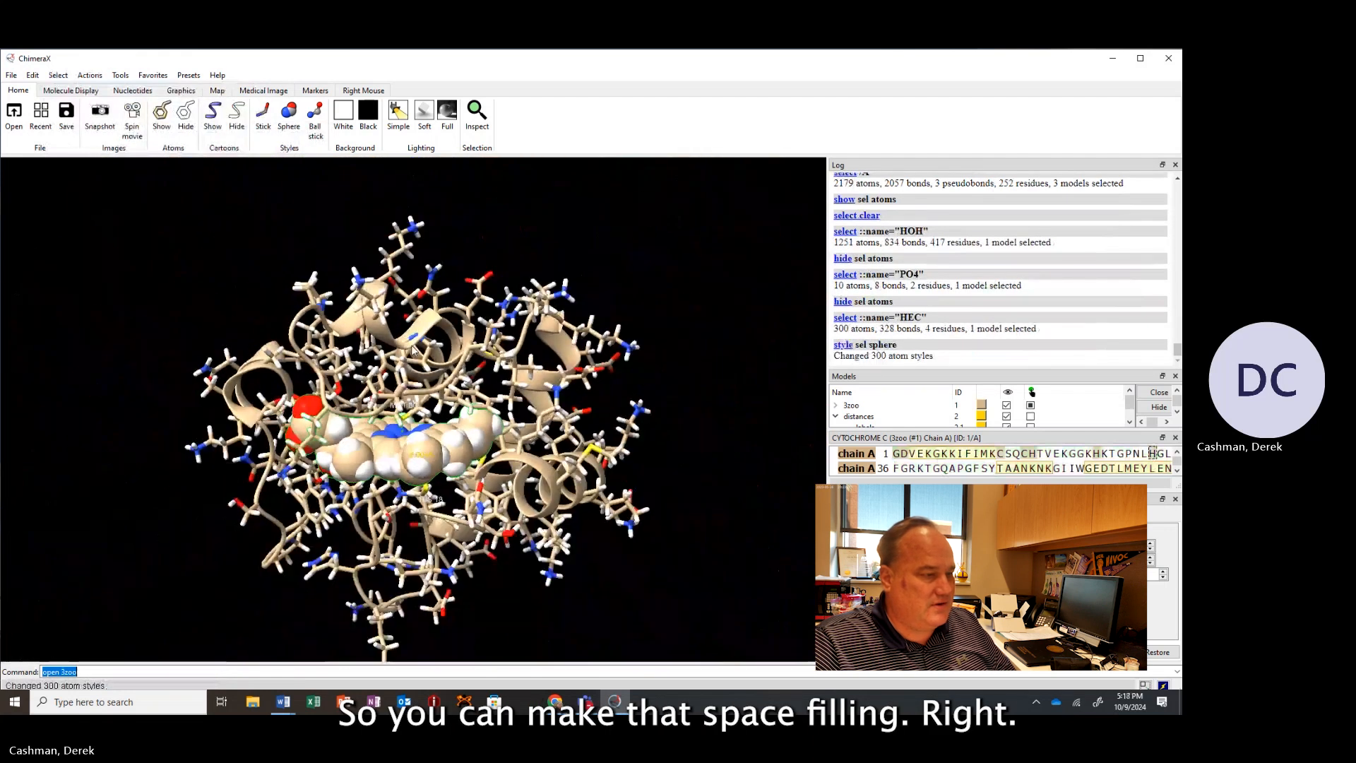
left_click(161, 358, "ctrl")
Select the THR 78 OG1 atom and heme O1D oxygen, then measure the distance between them.
left_click_drag(295, 371, 243, 343)
scroll(243, 338, "up", 5)
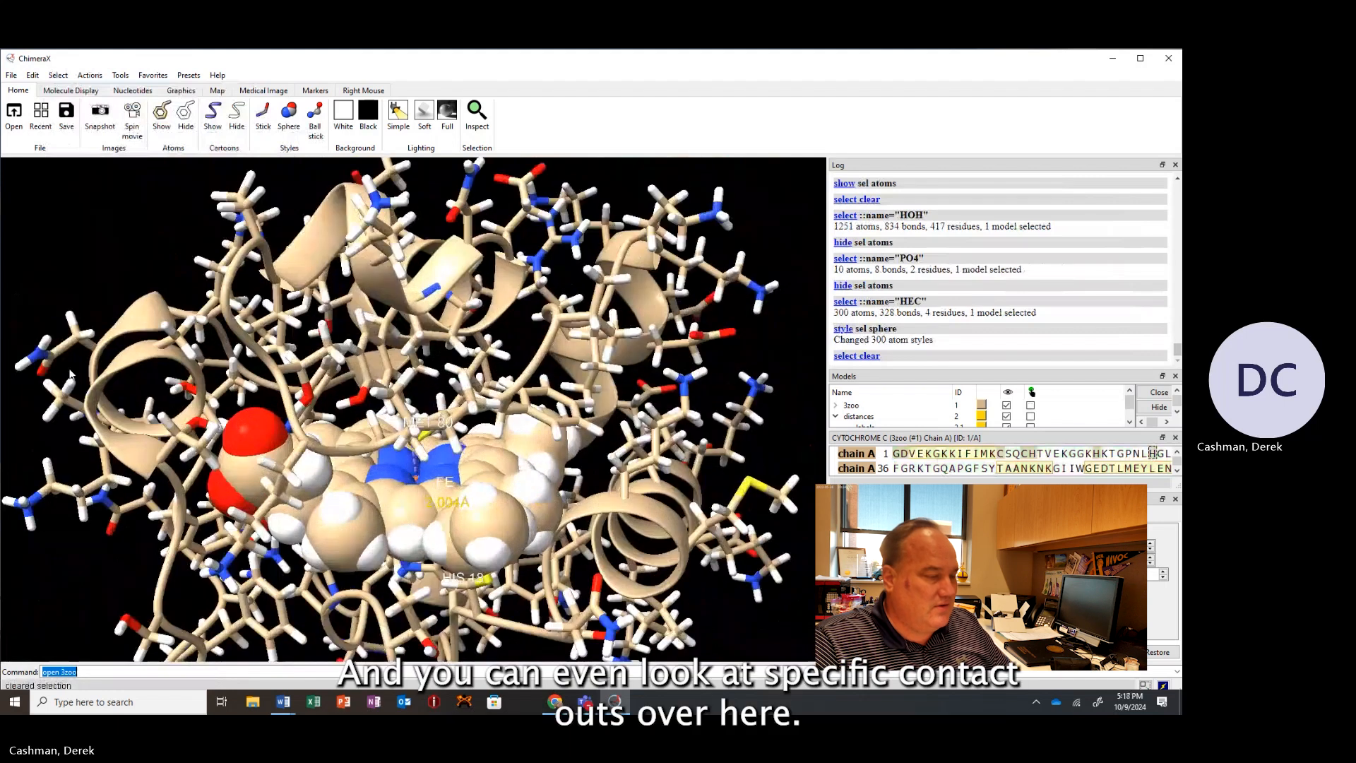
scroll(130, 382, "up", 2)
left_click_drag(136, 390, 245, 438)
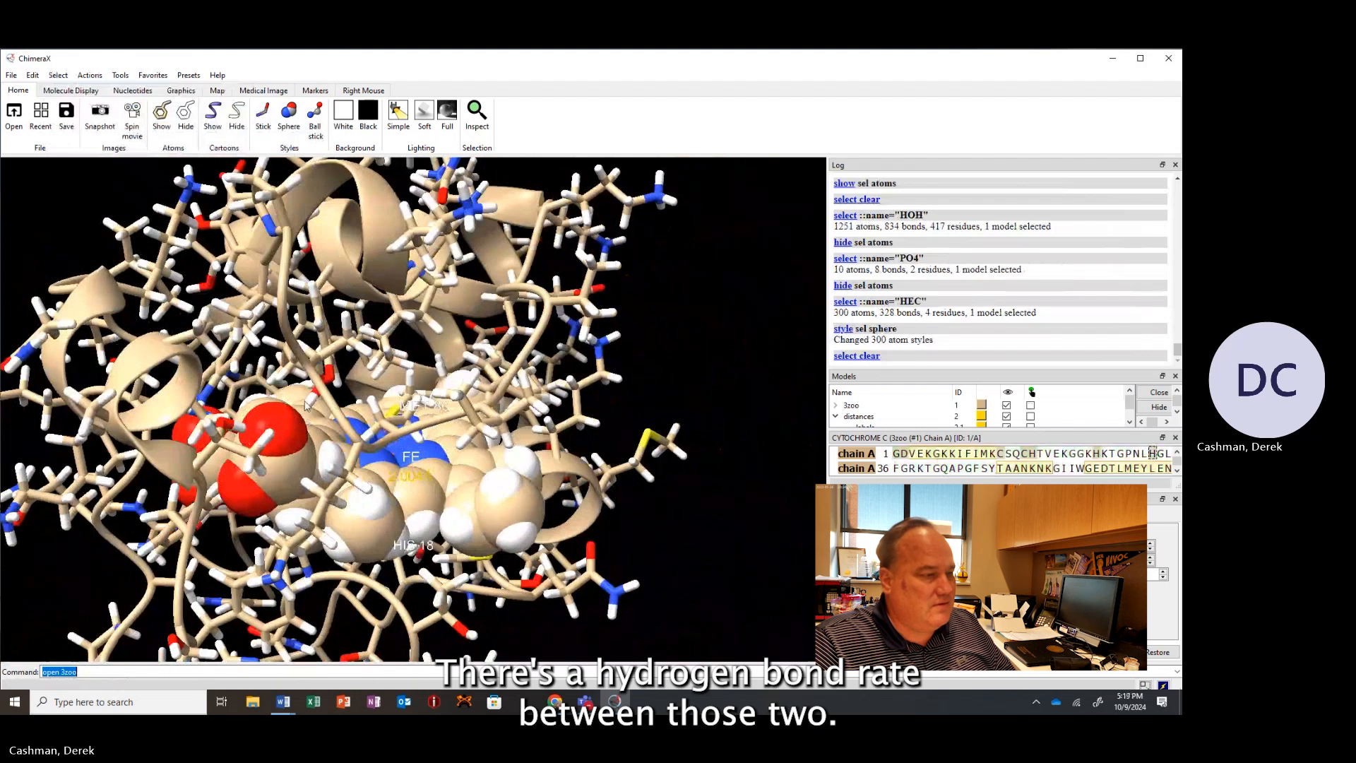
left_click_drag(325, 404, 299, 395)
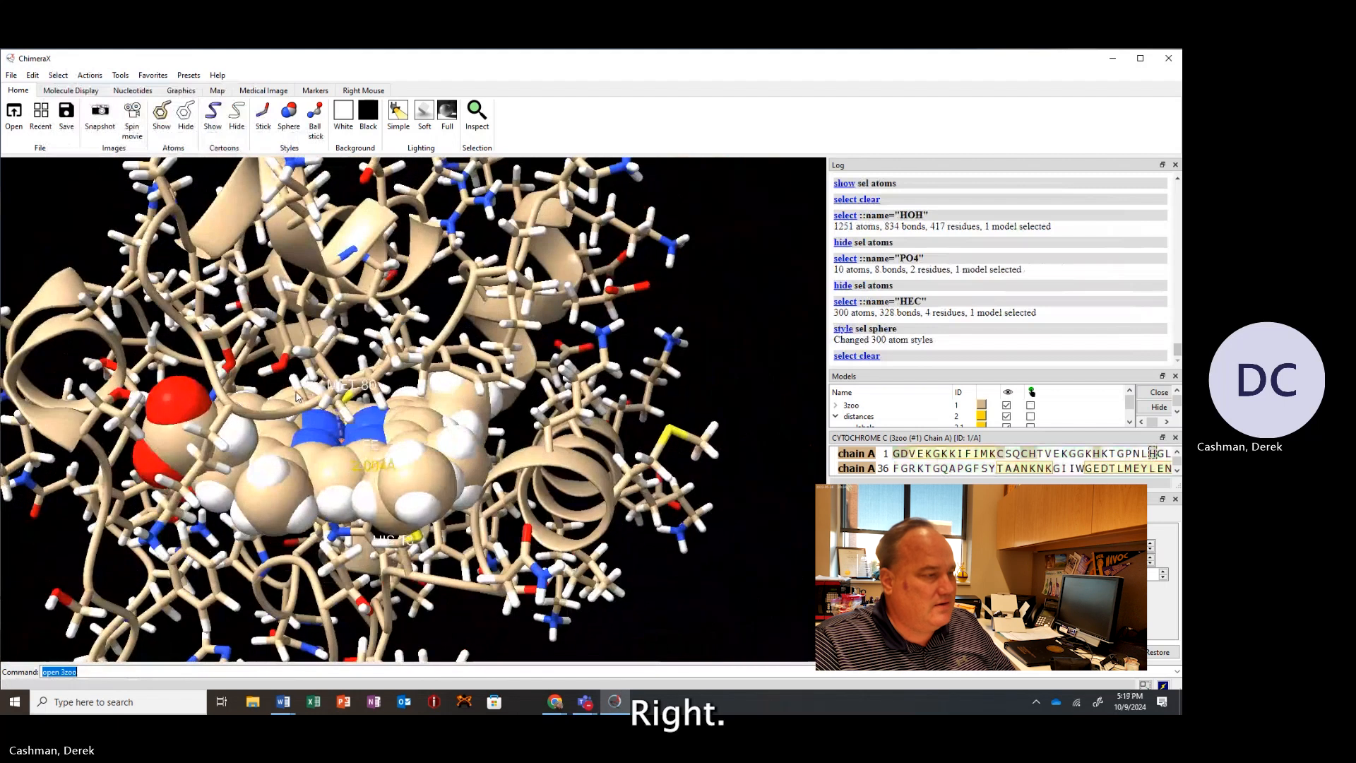
left_click(230, 363, "ctrl")
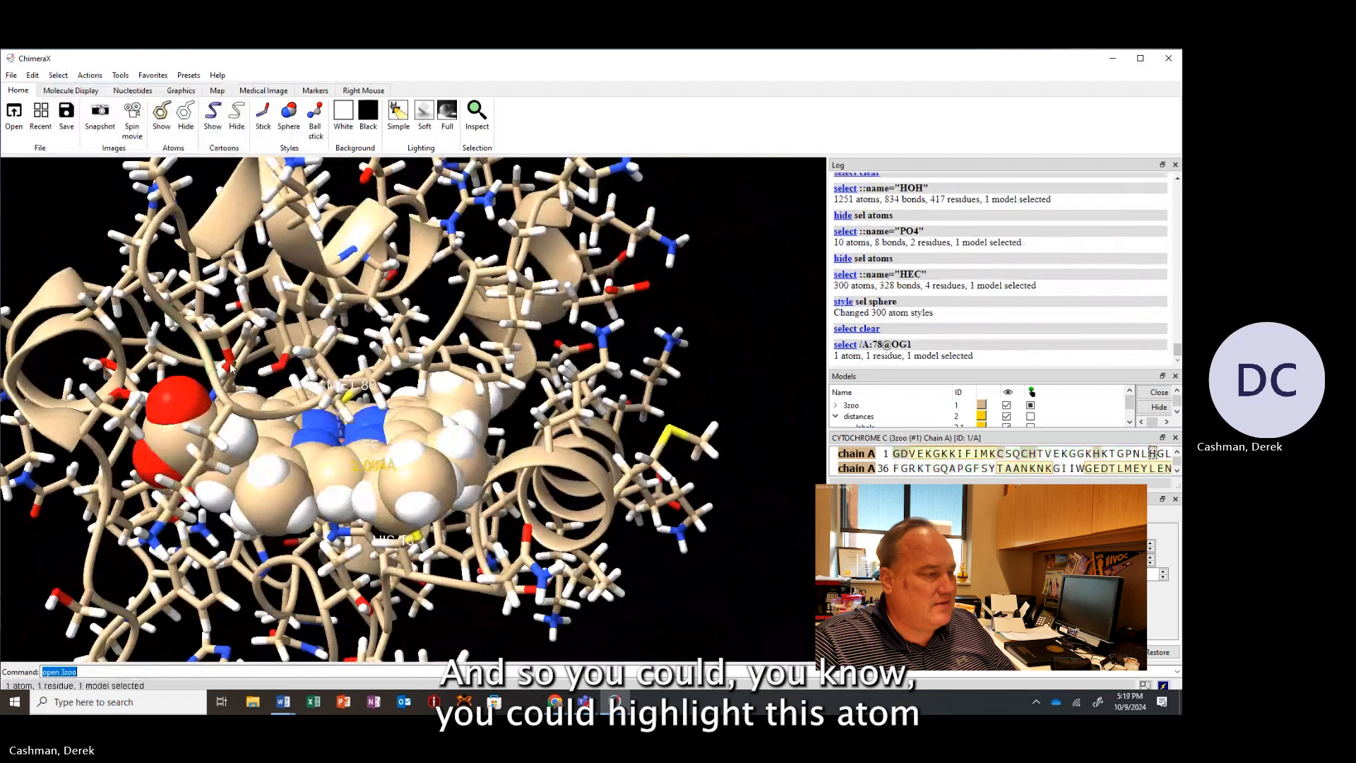
left_click(169, 400, "ctrl")
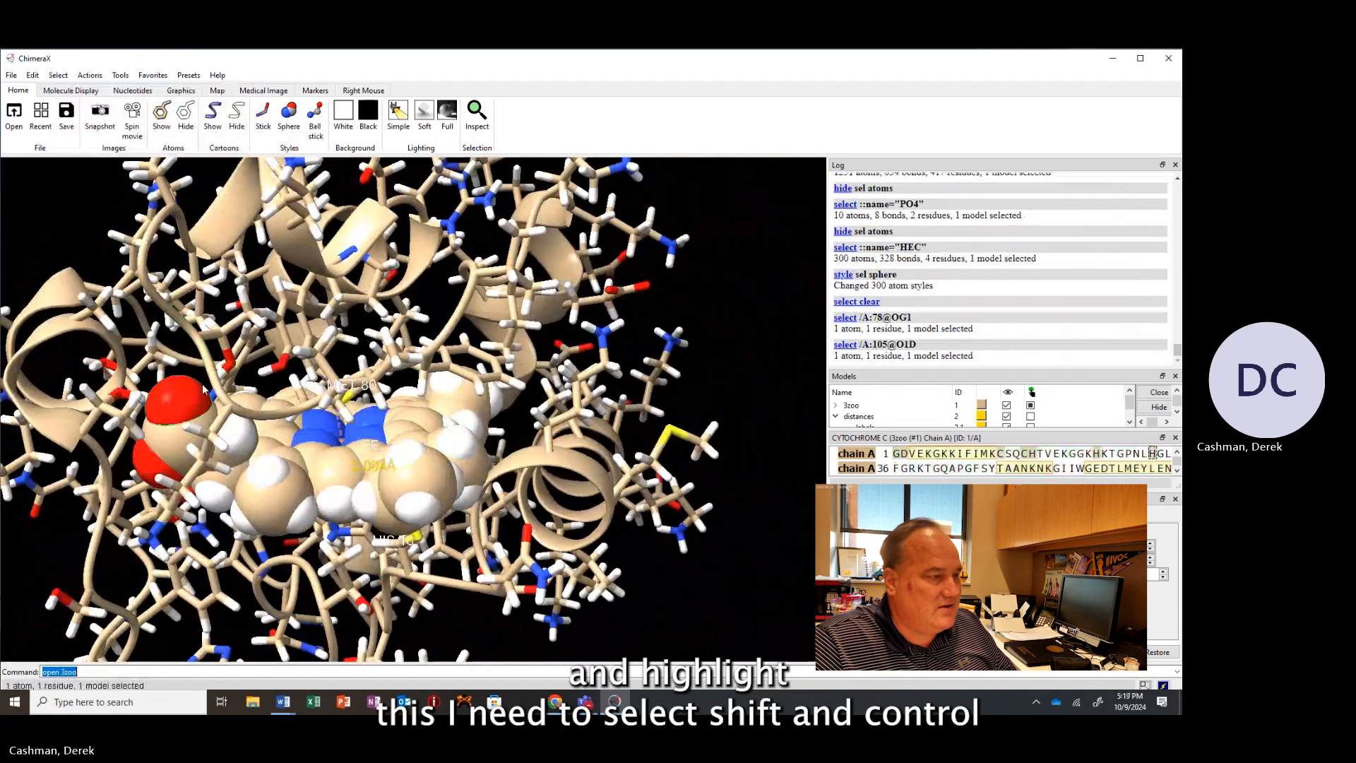
left_click(228, 365, "ctrl+shift")
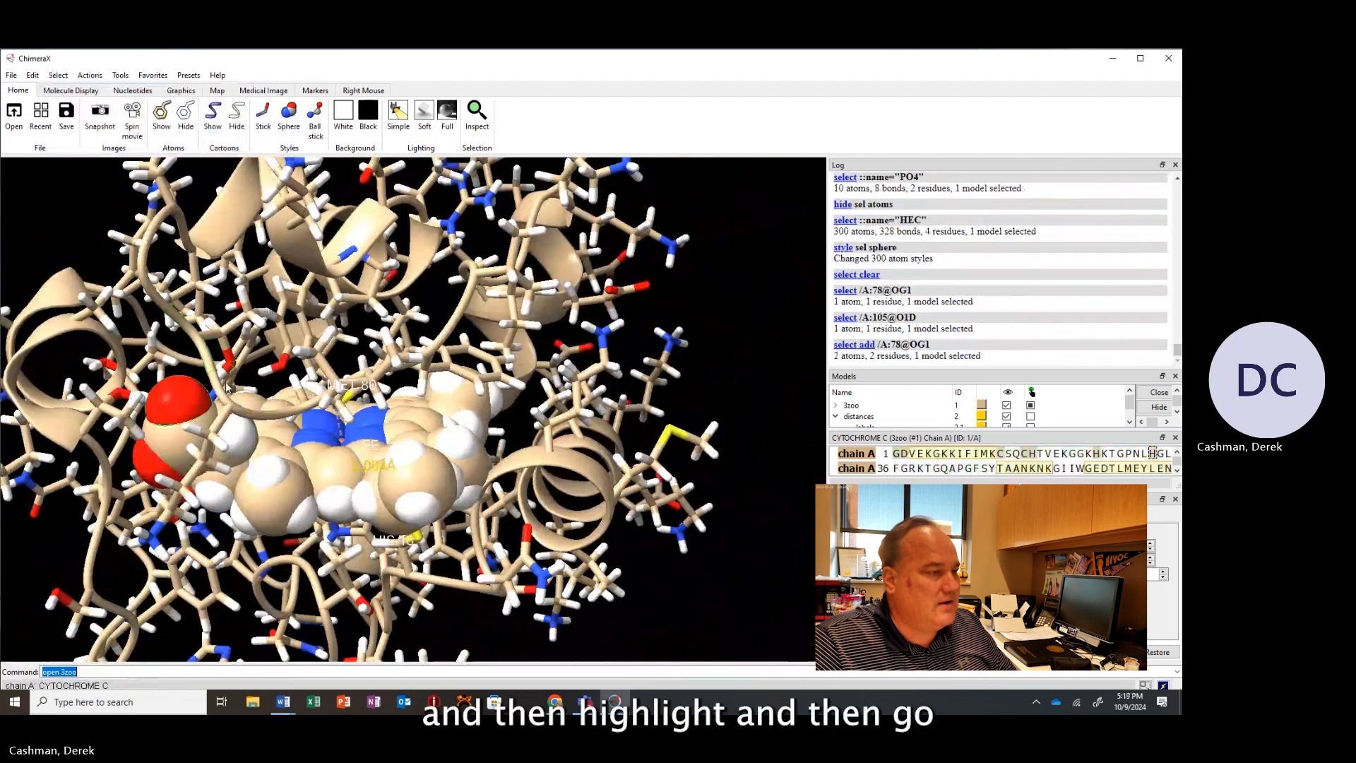
left_click(120, 75)
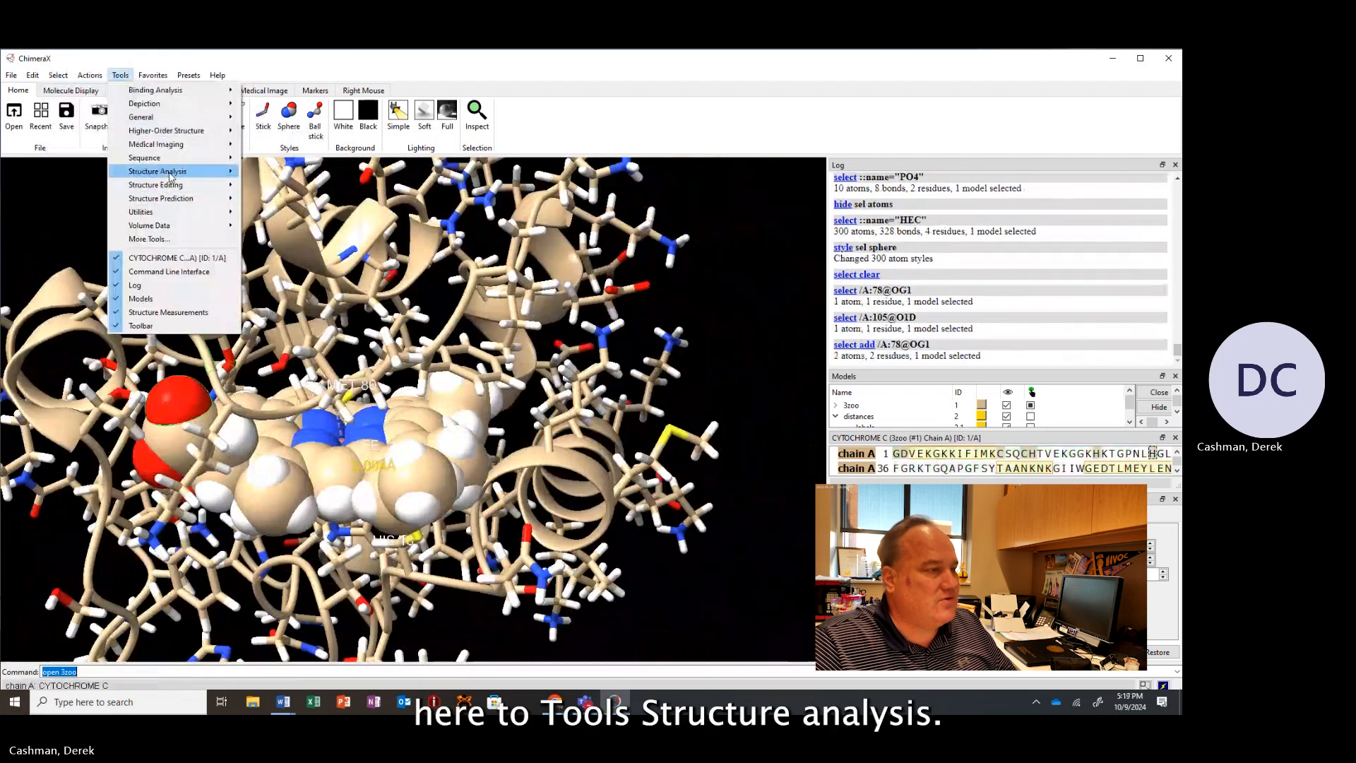
mouse_move(173, 175)
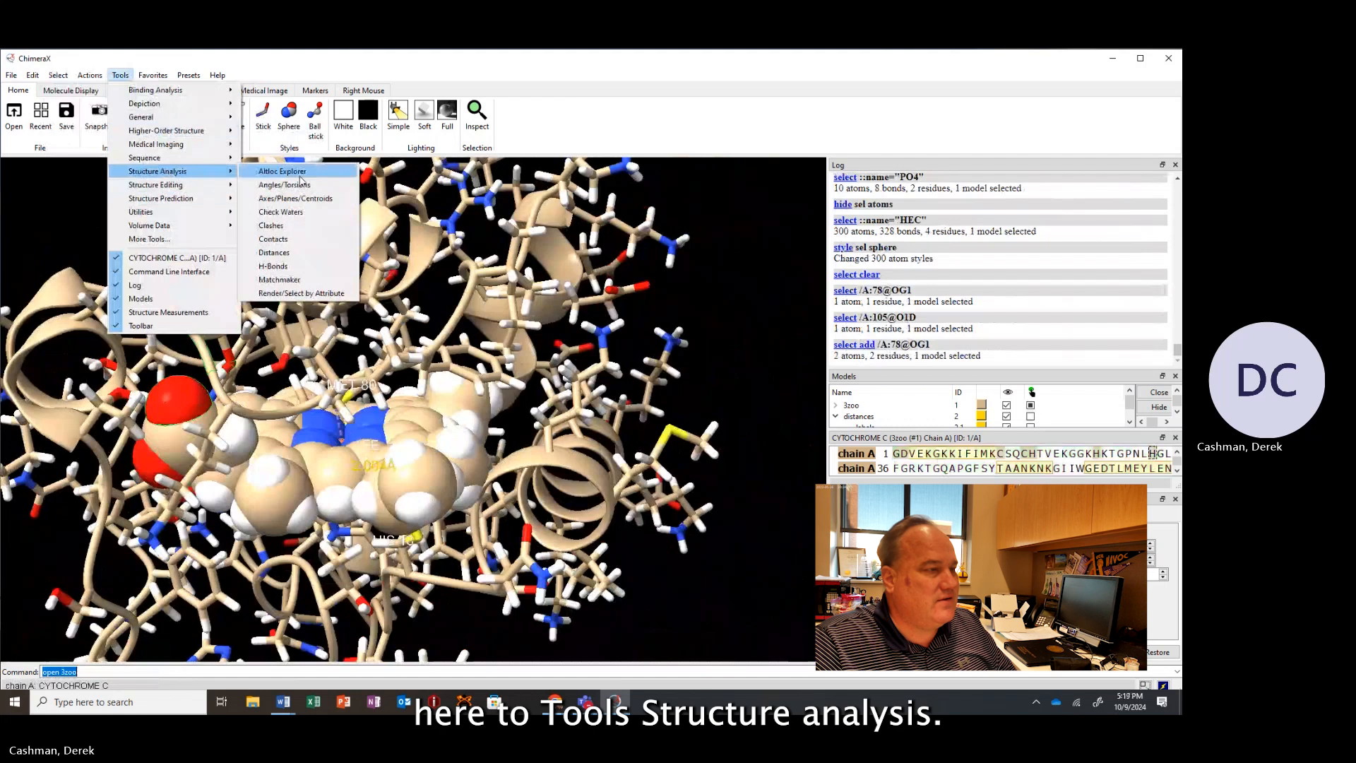
left_click(275, 252)
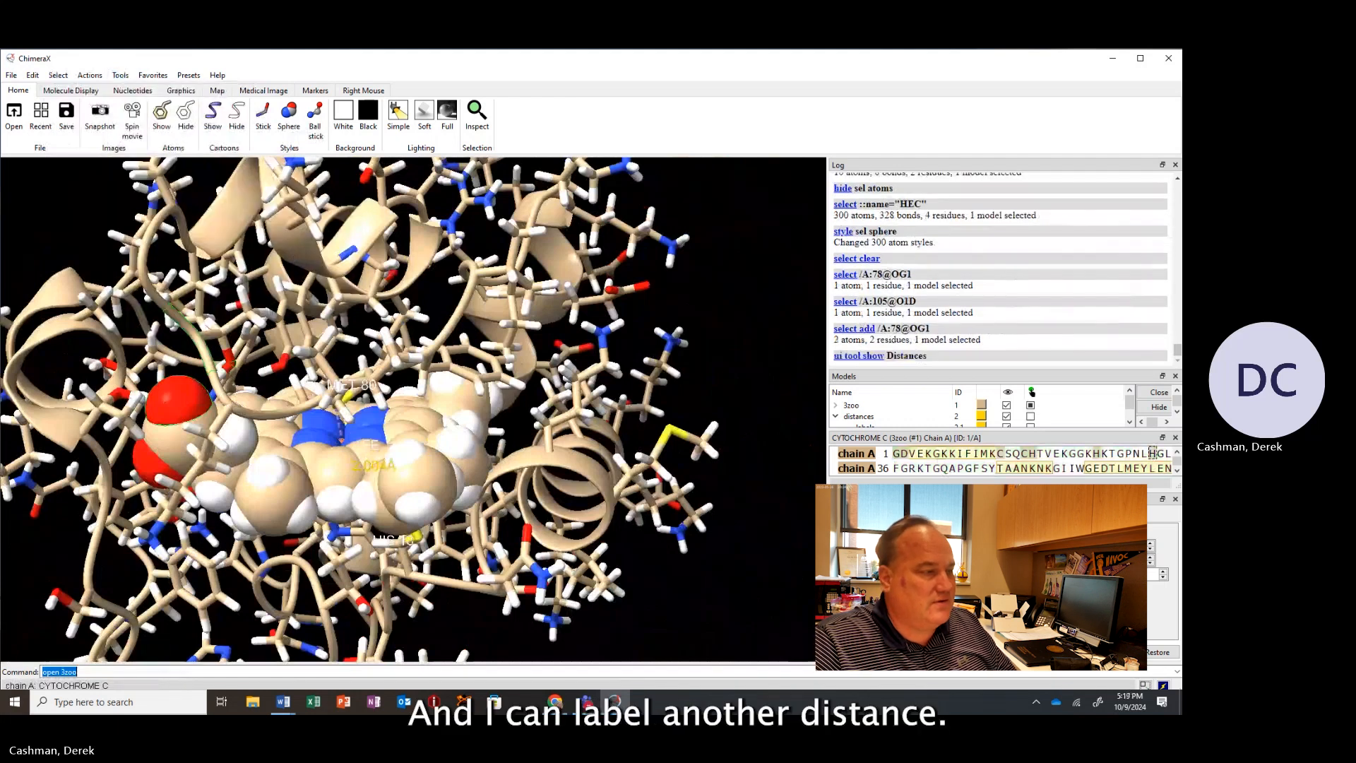
left_click(890, 627)
Examine the new THR 78–heme distance label up close from several angles, then zoom back out.
left_click_drag(234, 417, 192, 410)
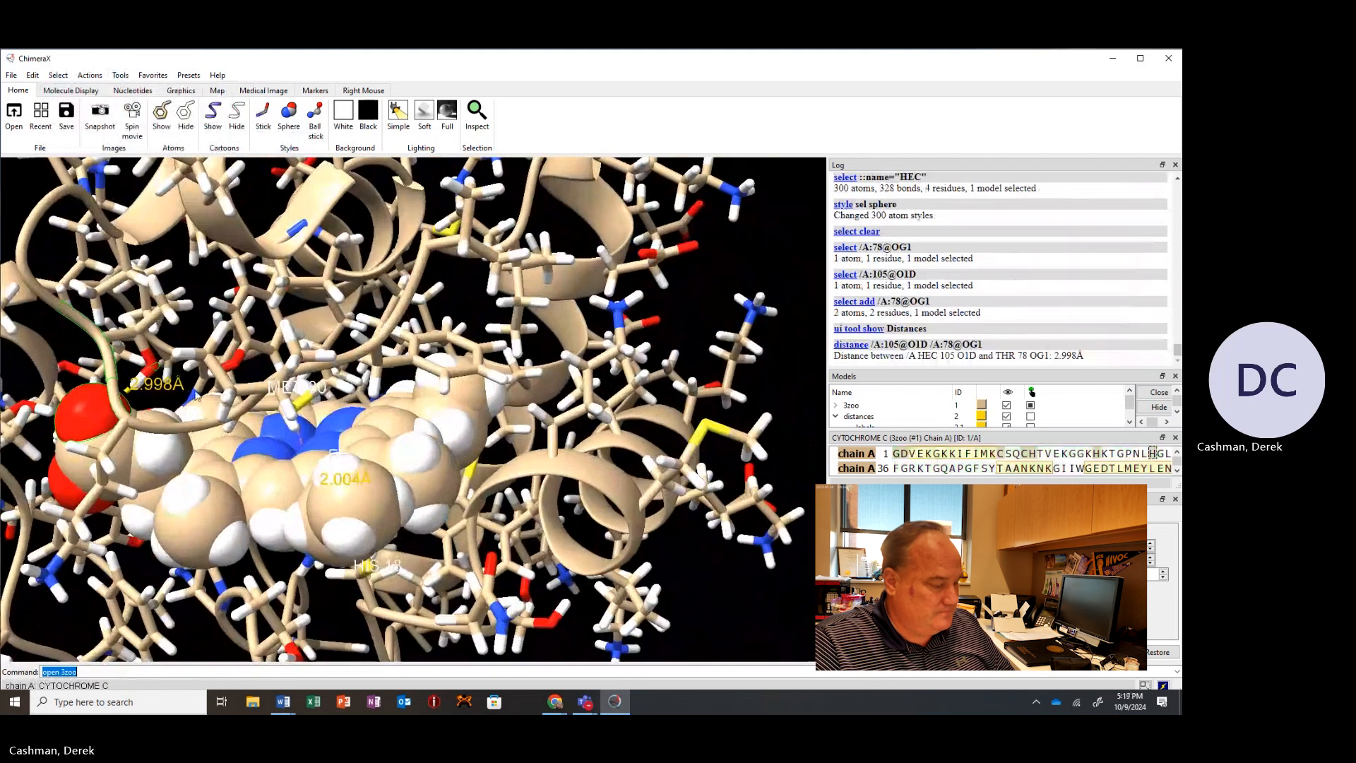
middle_click_drag(193, 398, 488, 424)
scroll(488, 423, "up", 5)
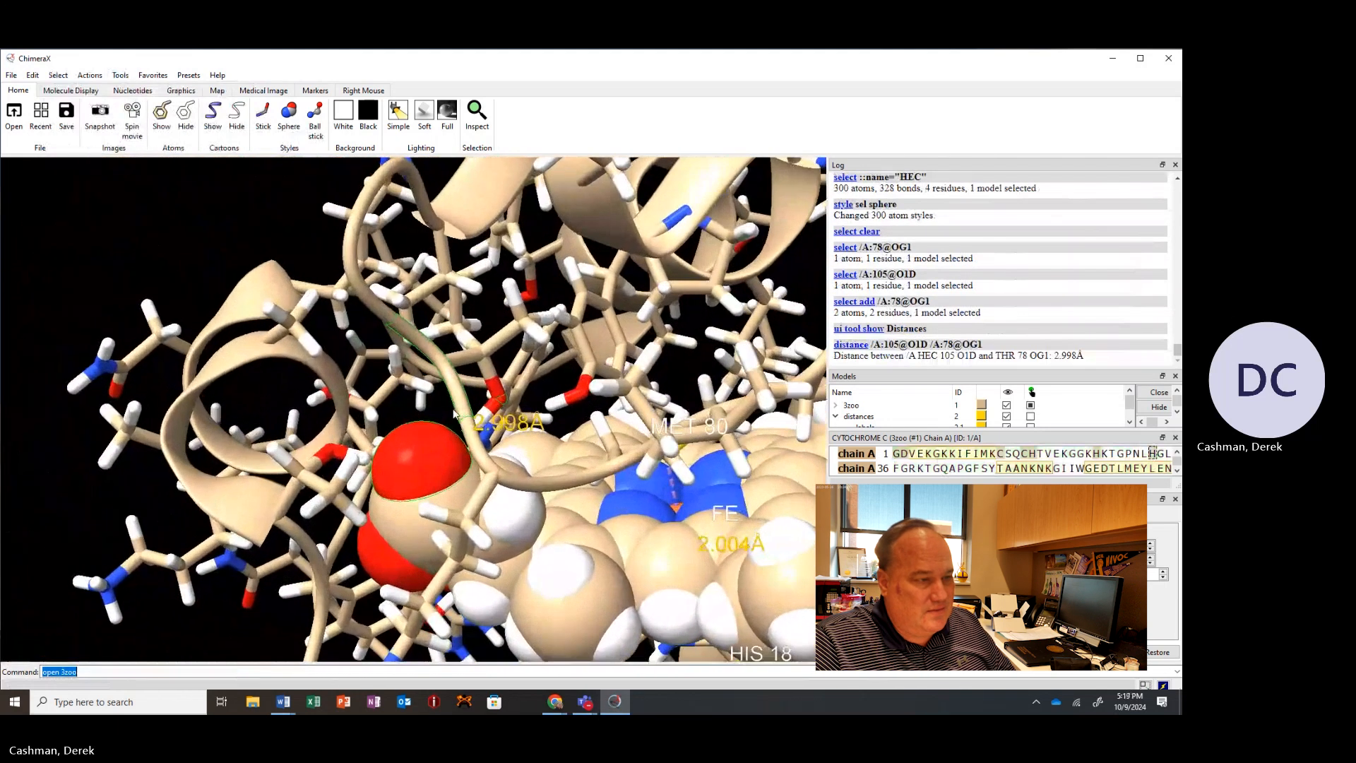
left_click_drag(497, 432, 481, 445)
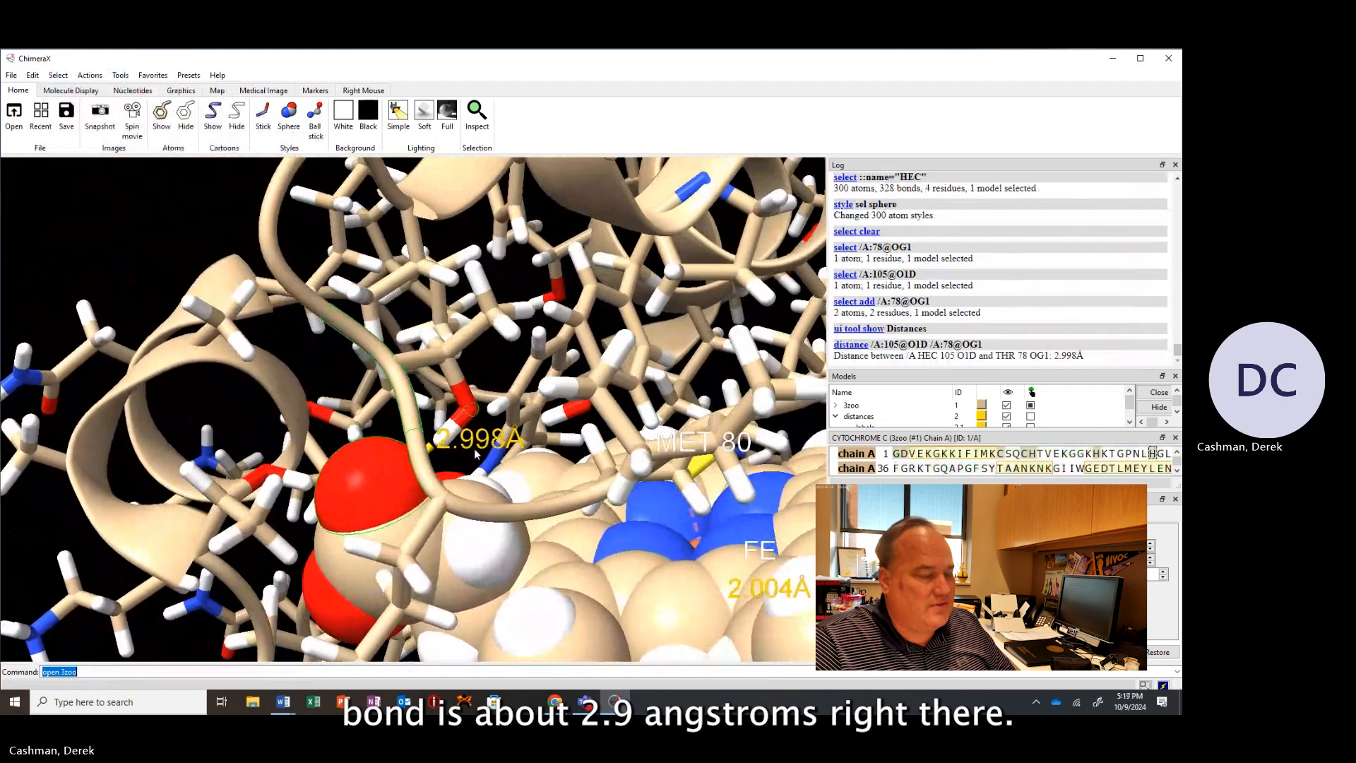
mouse_move(475, 449)
left_mouse_down()
mouse_move(496, 436)
mouse_move(474, 450)
left_mouse_up()
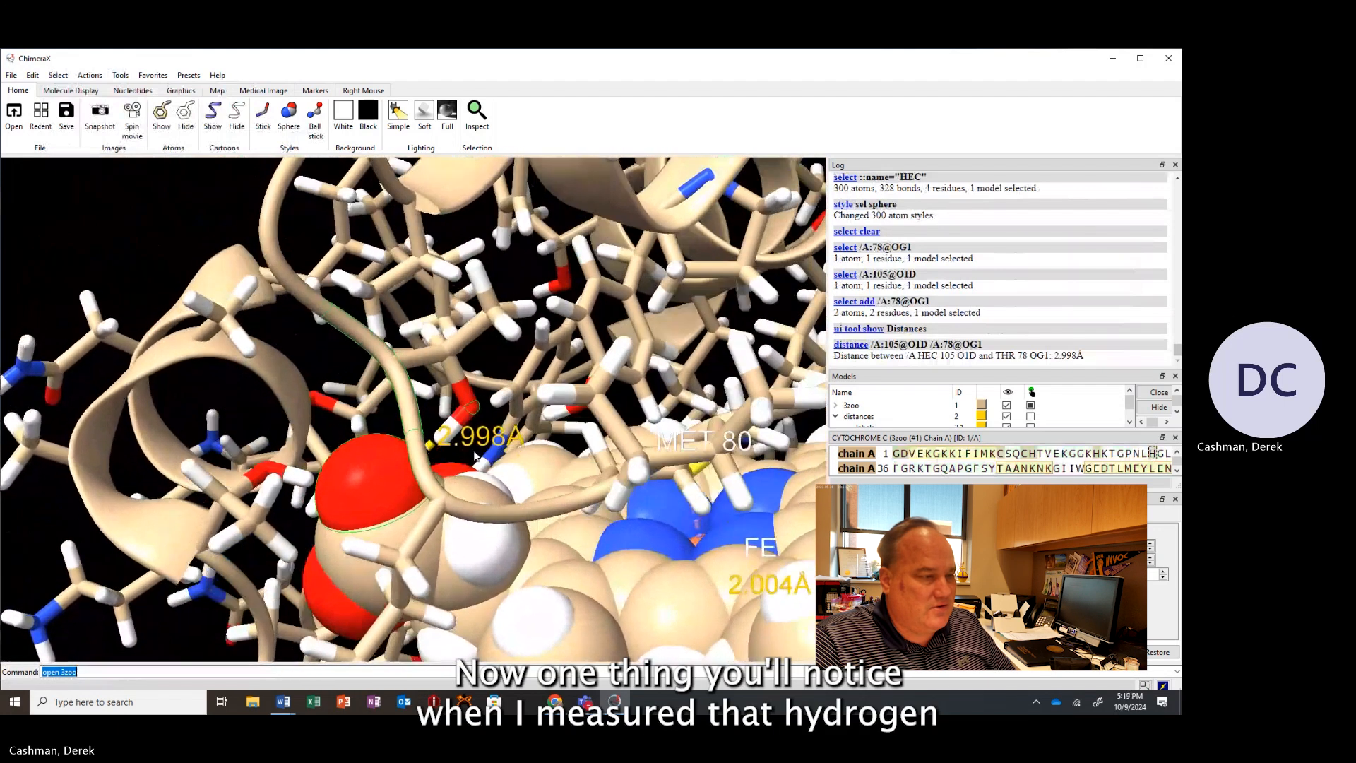
scroll(470, 453, "up", 3)
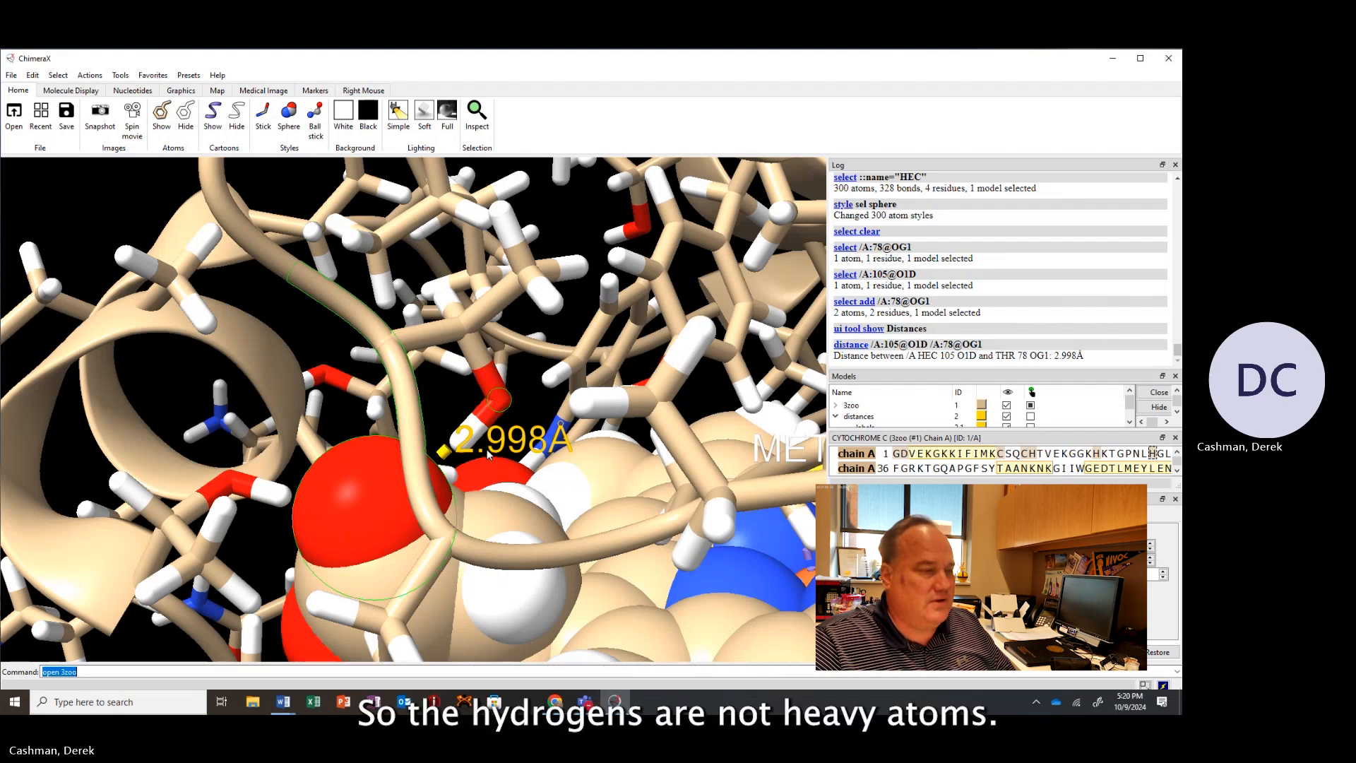
mouse_move(457, 451)
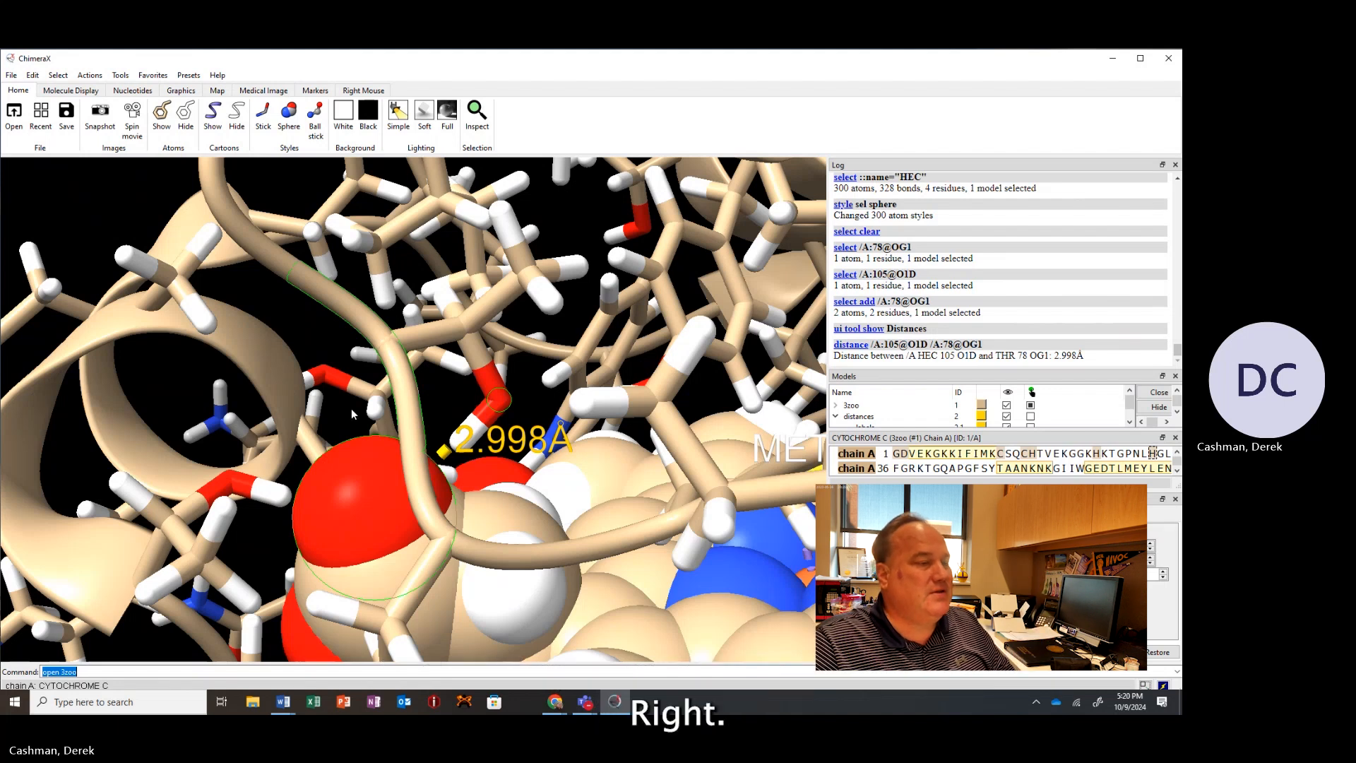
scroll(430, 403, "up", 3)
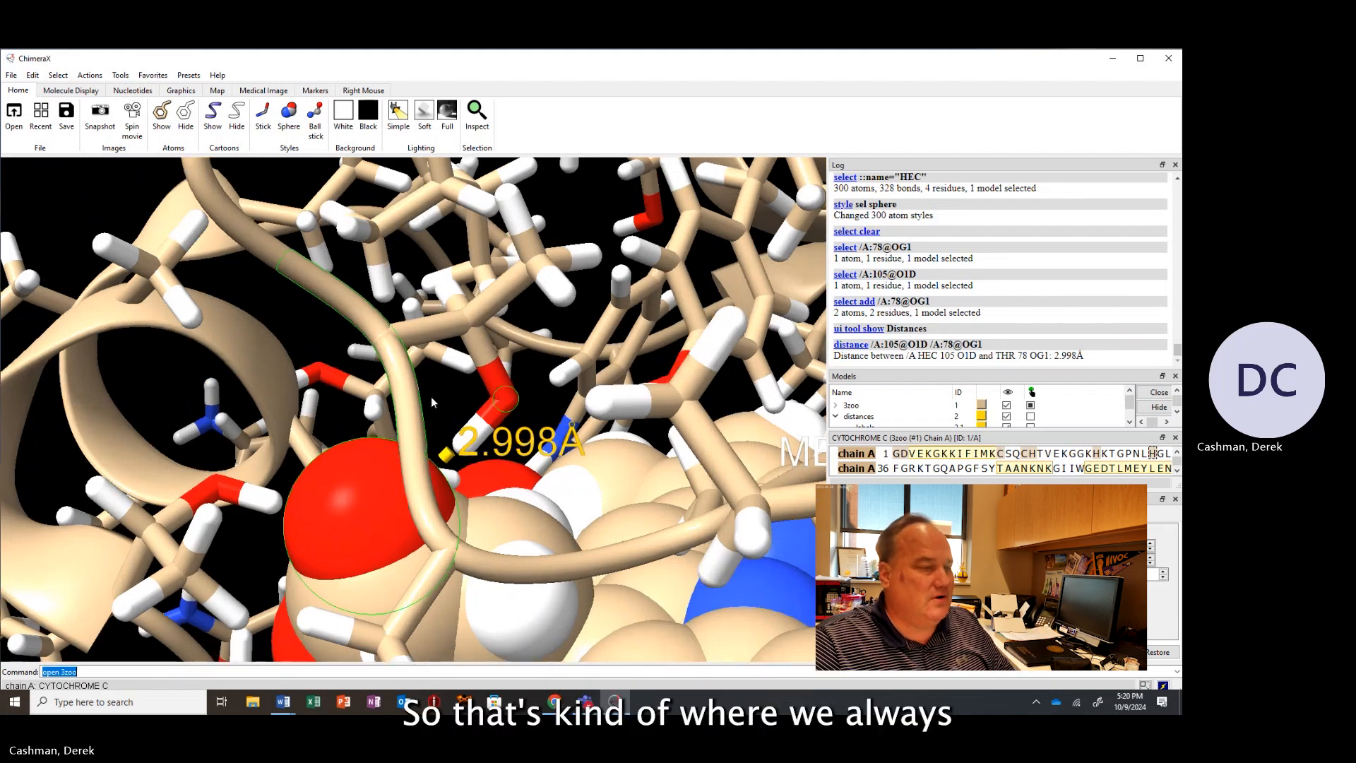
scroll(431, 402, "down", 2)
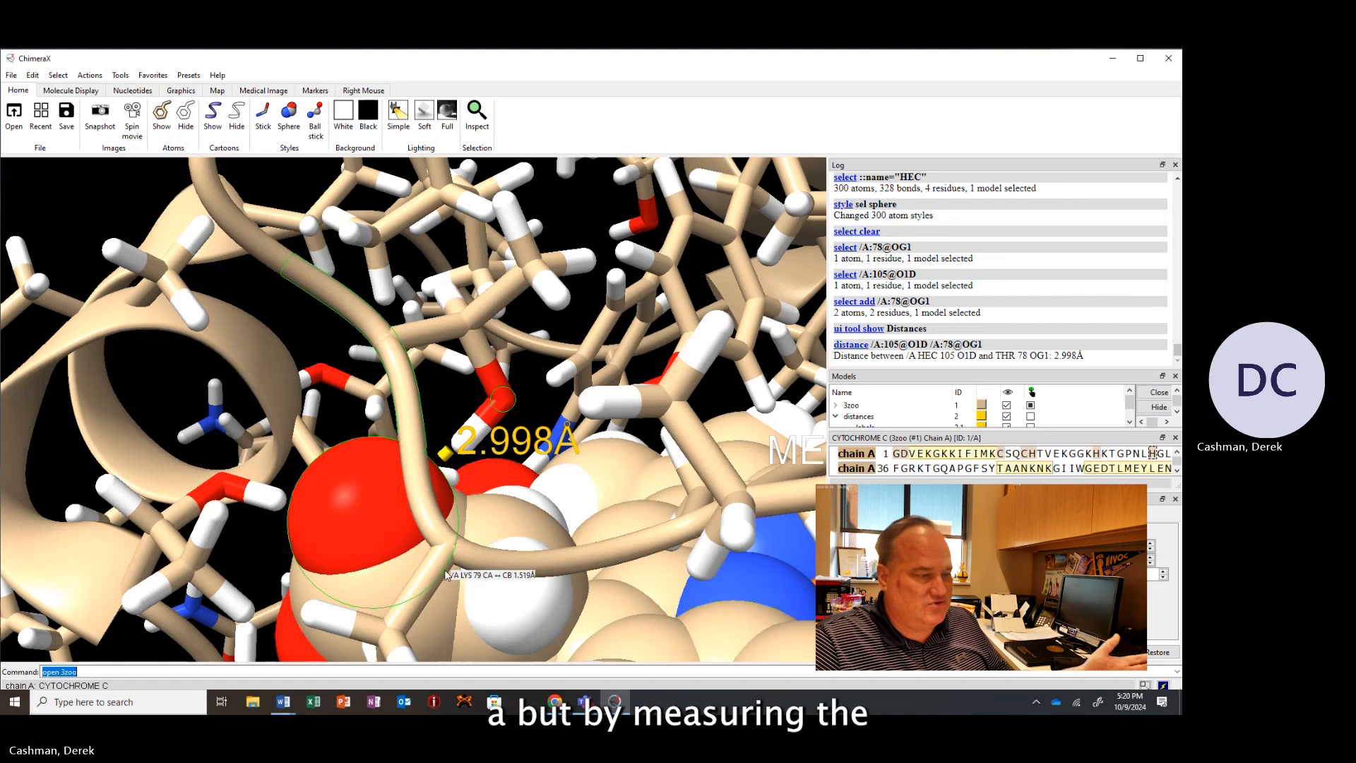
scroll(446, 574, "down", 10)
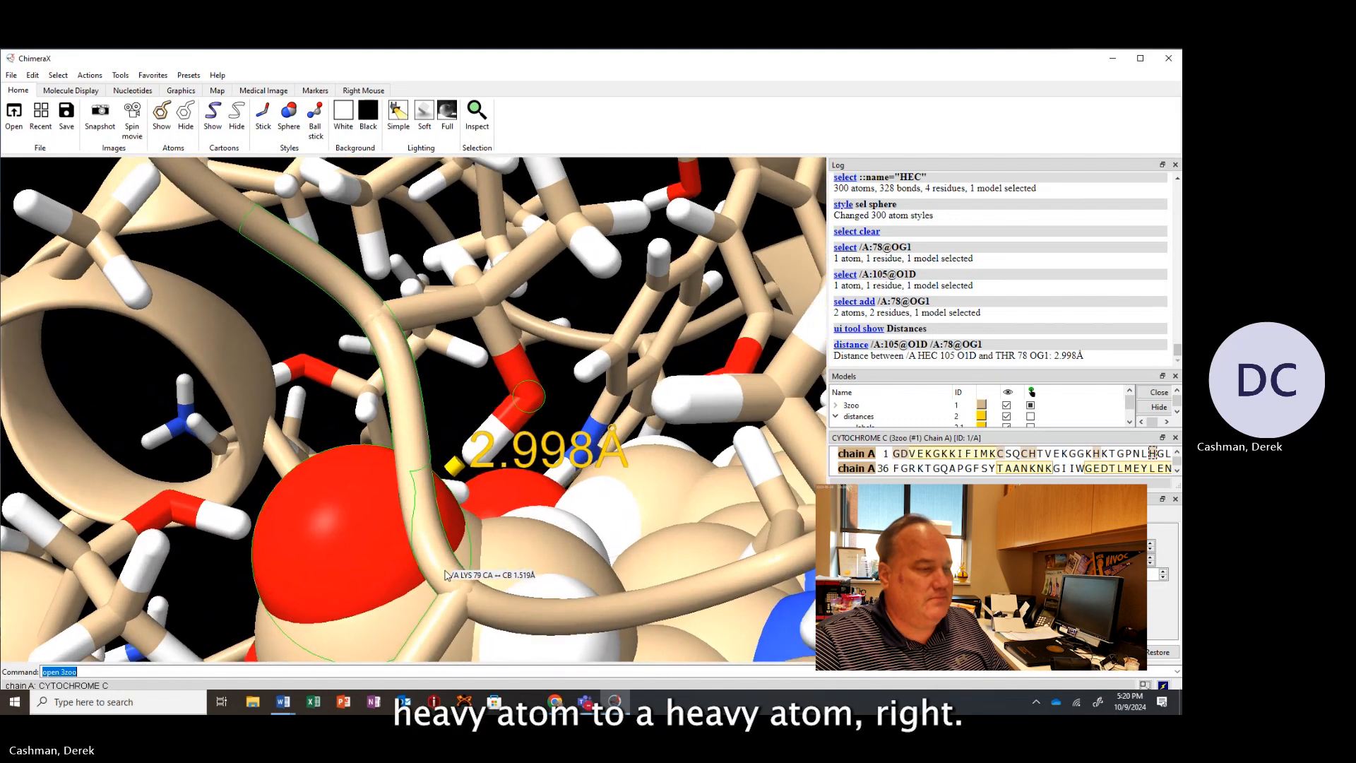
scroll(443, 574, "down", 10)
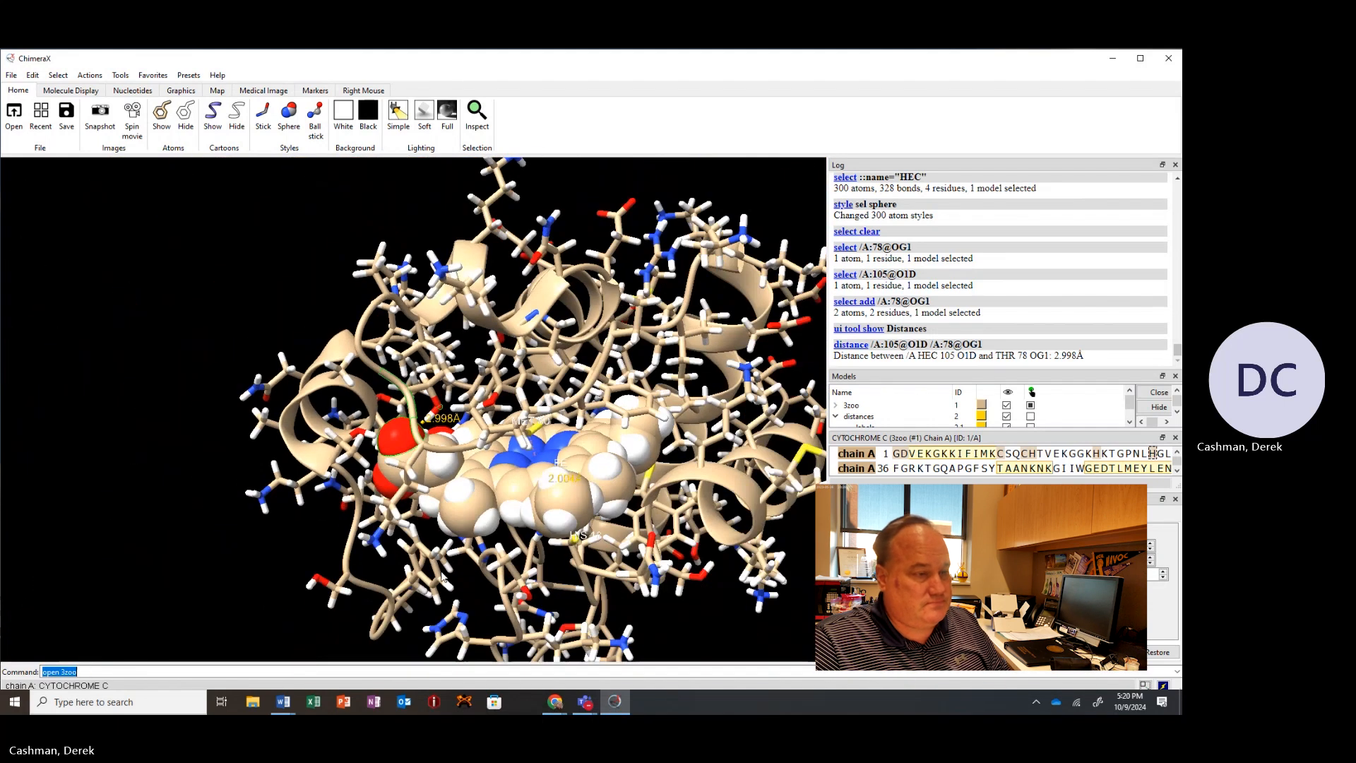
Clear the selection and hide all atoms, leaving only the cartoon.
left_click(263, 320)
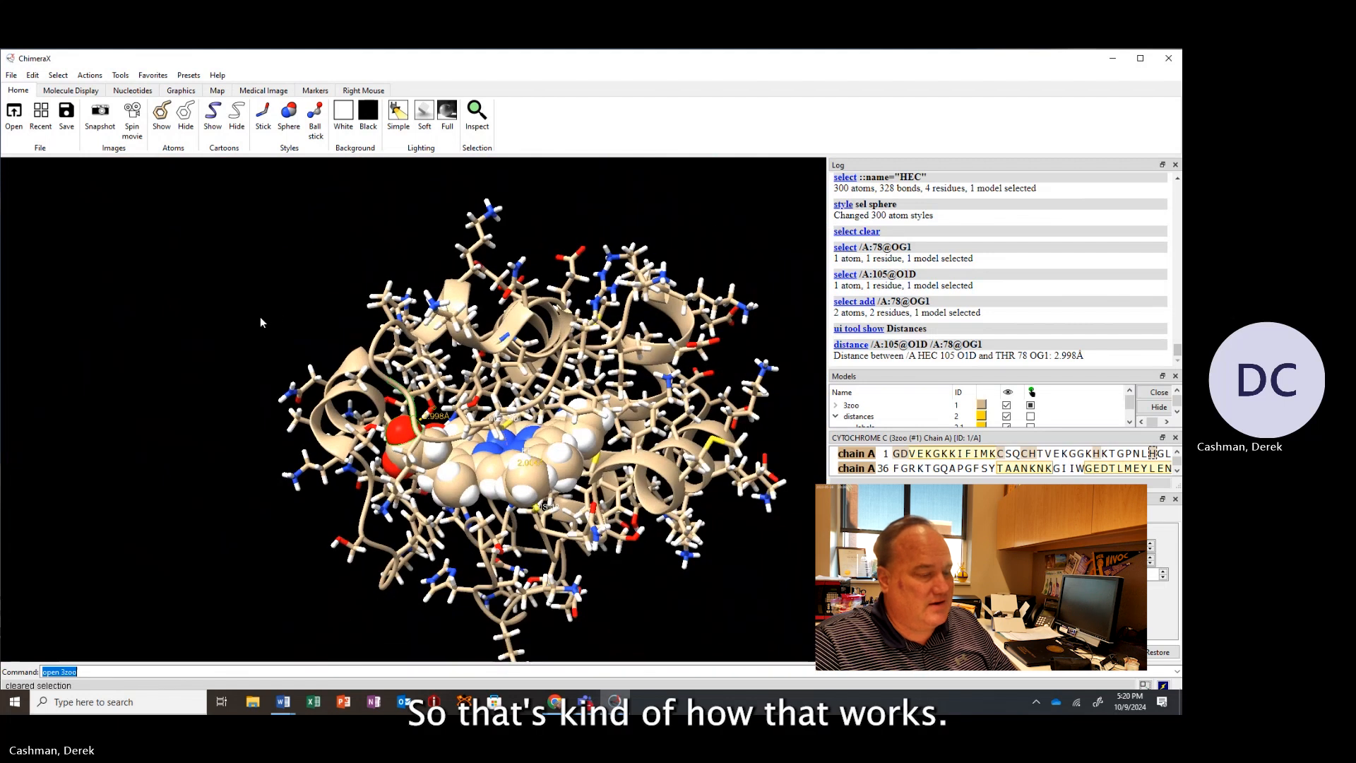
left_click_drag(582, 415, 571, 381)
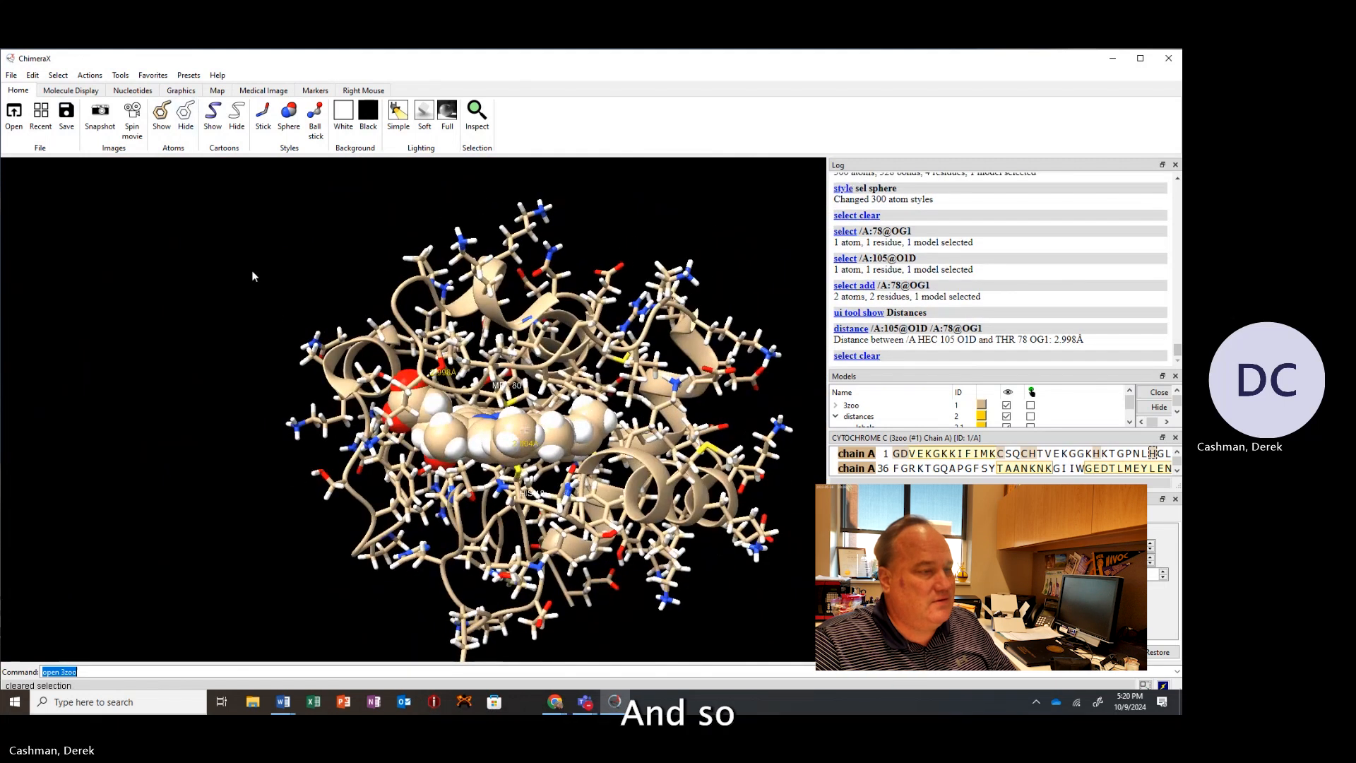
scroll(252, 270, "up", 2)
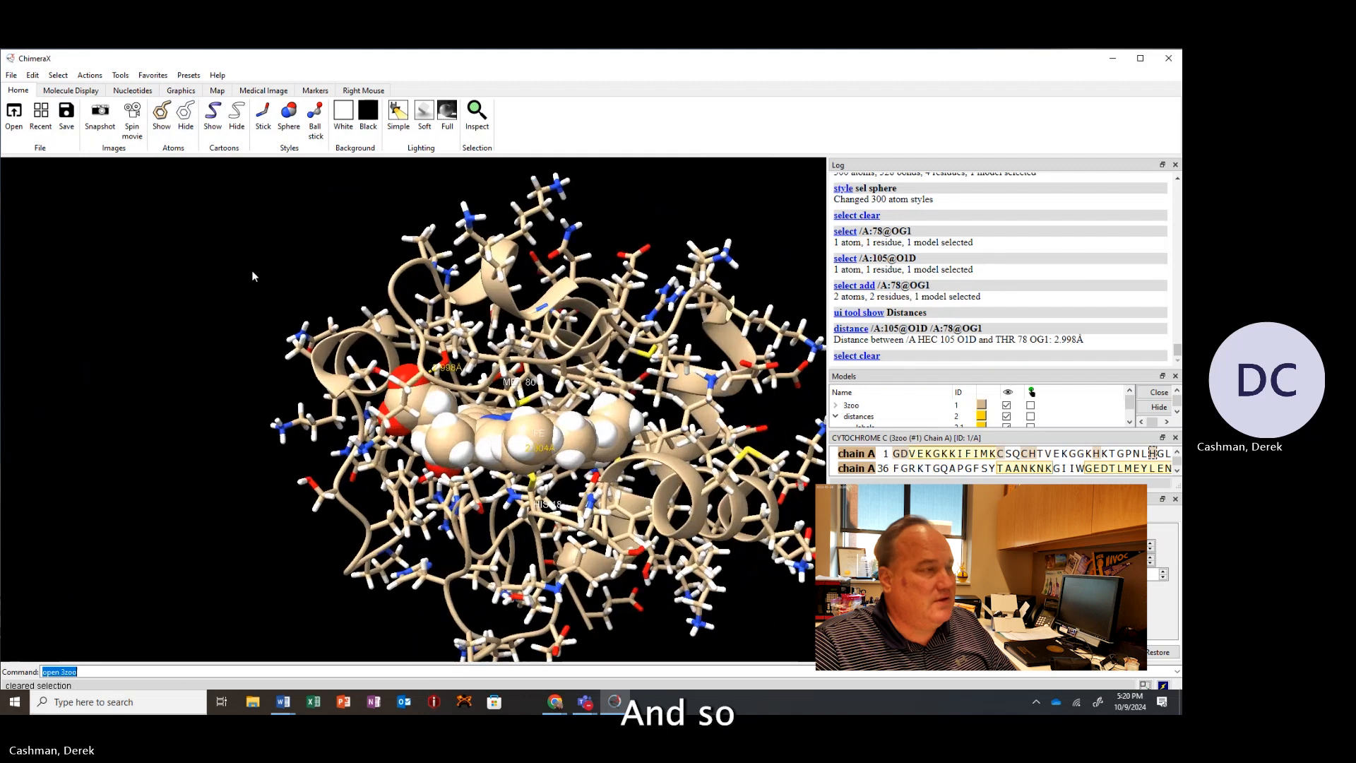
left_click(186, 115)
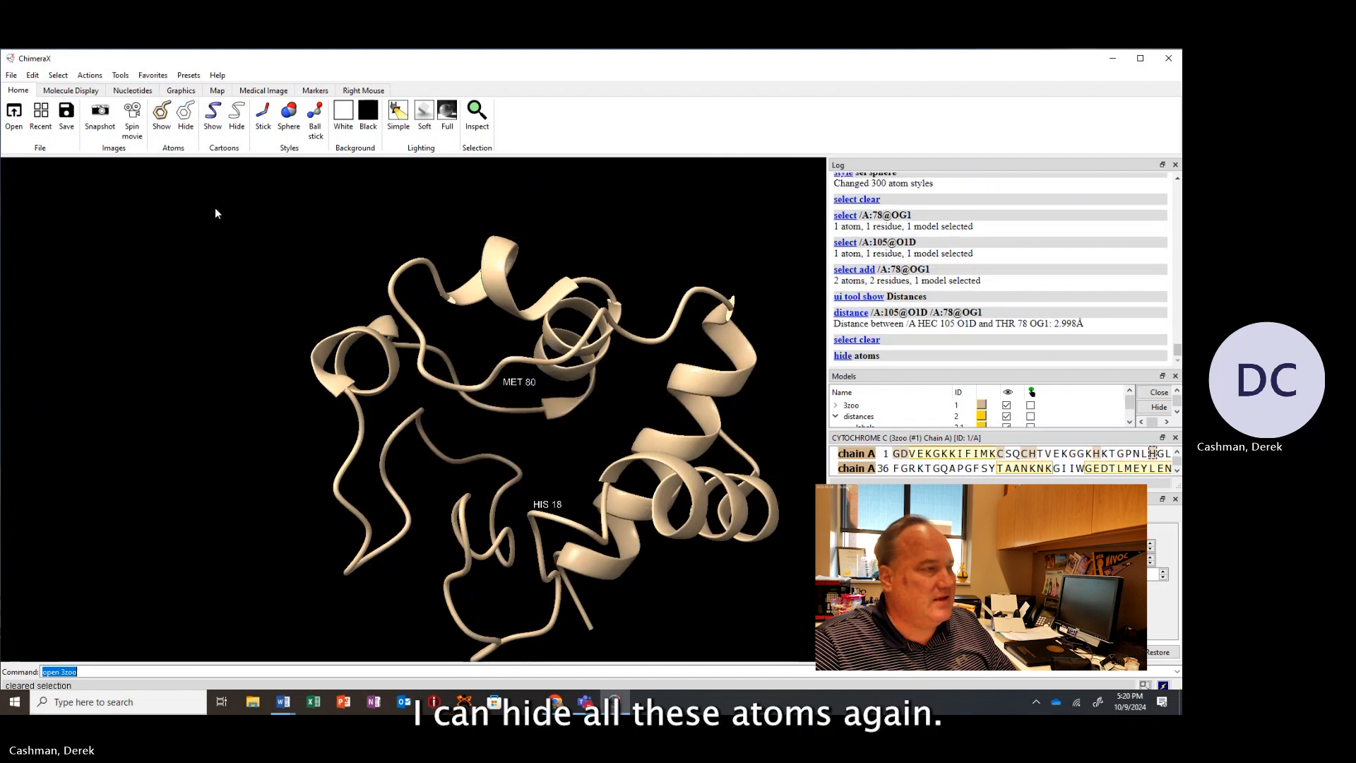
Select the HEC heme residues and show their atoms again.
left_click(58, 75)
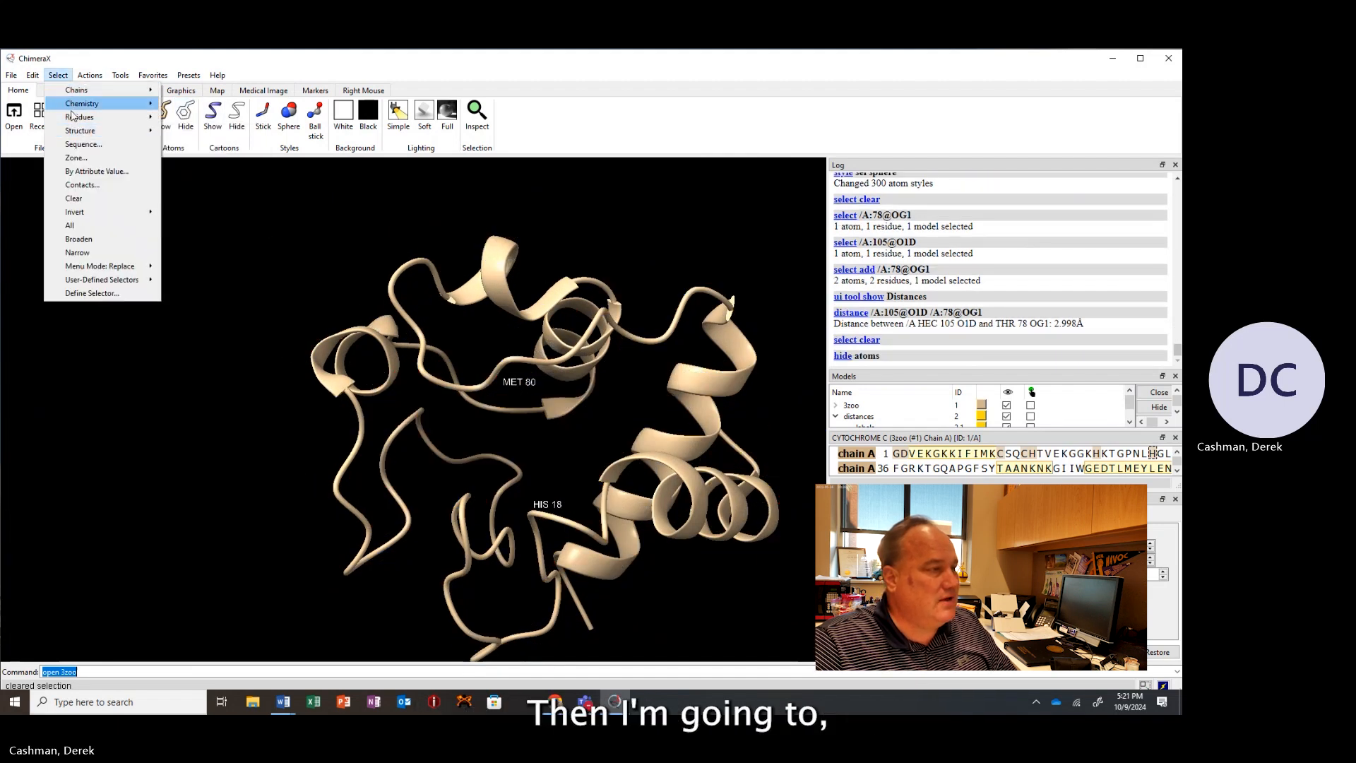
mouse_move(124, 124)
left_click(185, 130)
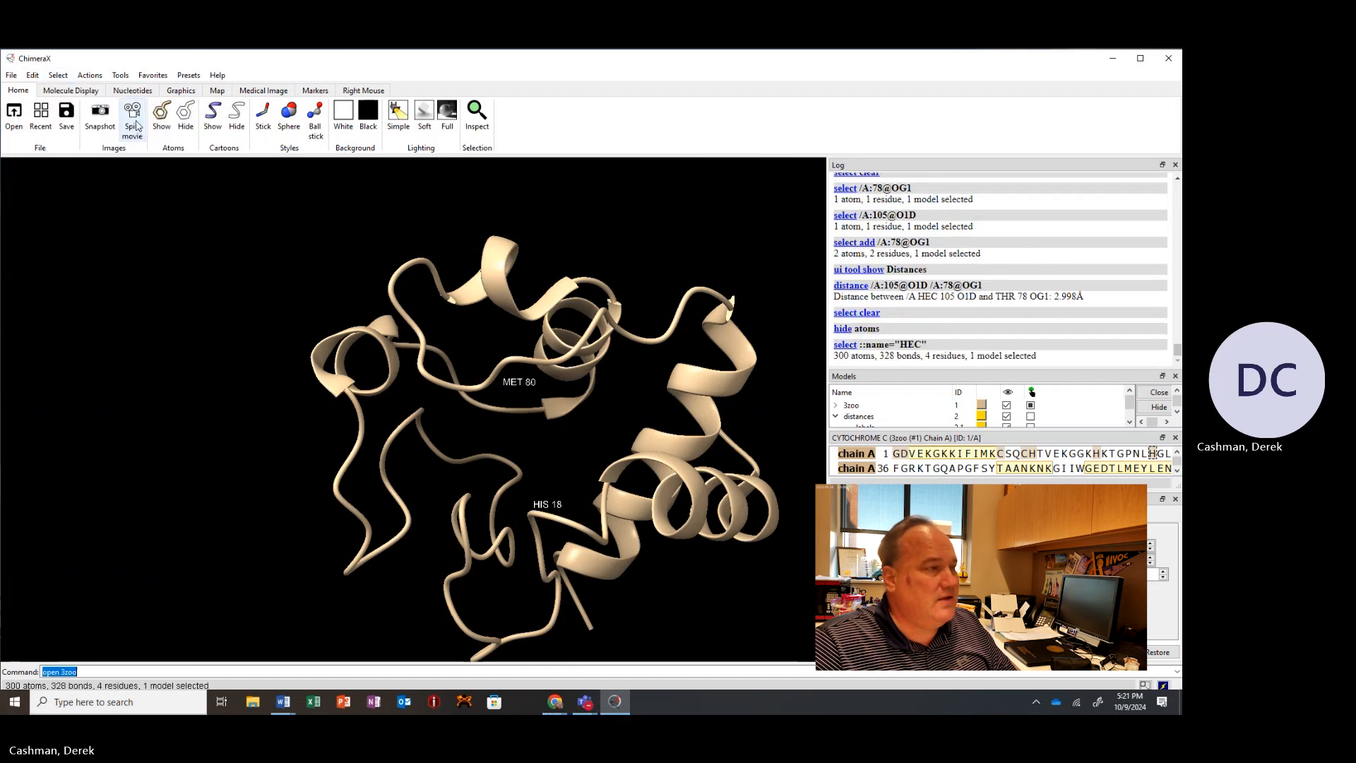
left_click(162, 118)
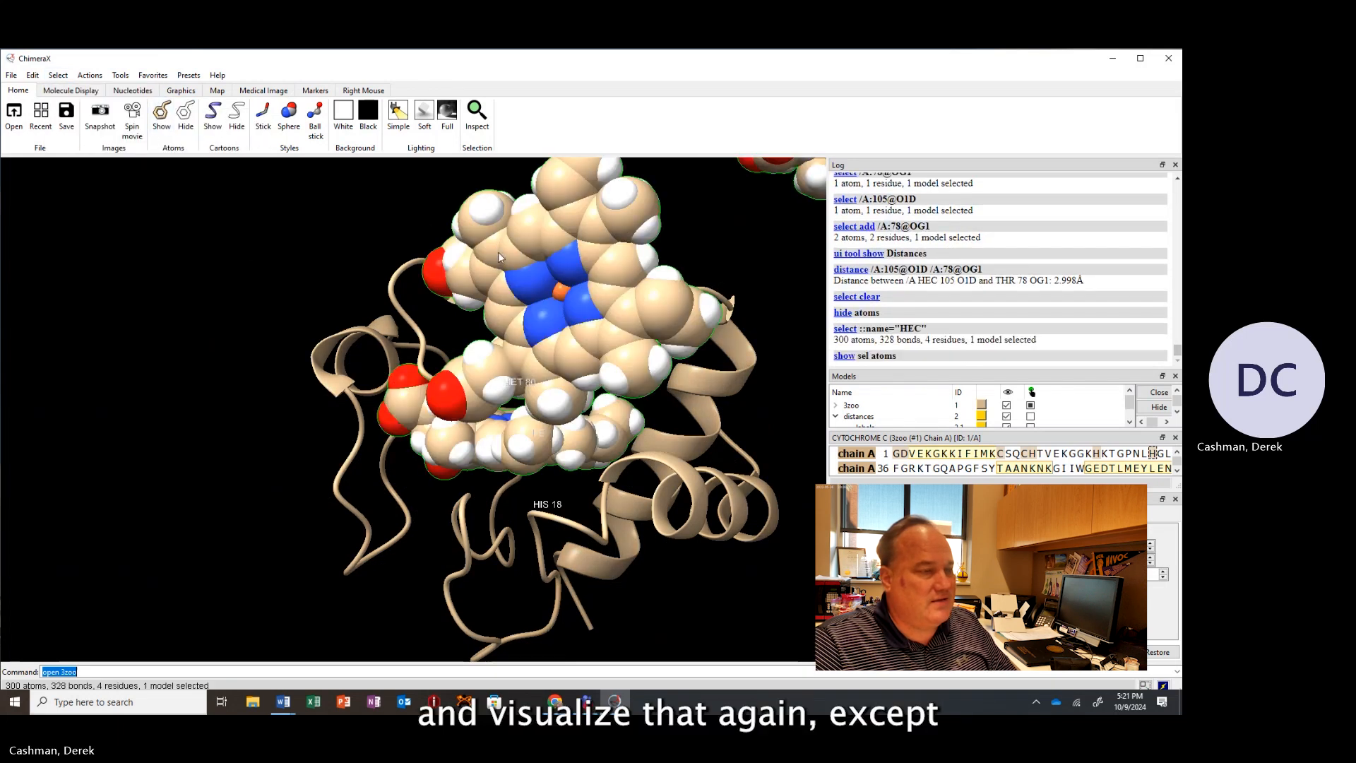
Box-select the detached heme copies lying outside the protein and hide their atoms.
scroll(513, 269, "up", 4)
scroll(513, 268, "down", 8)
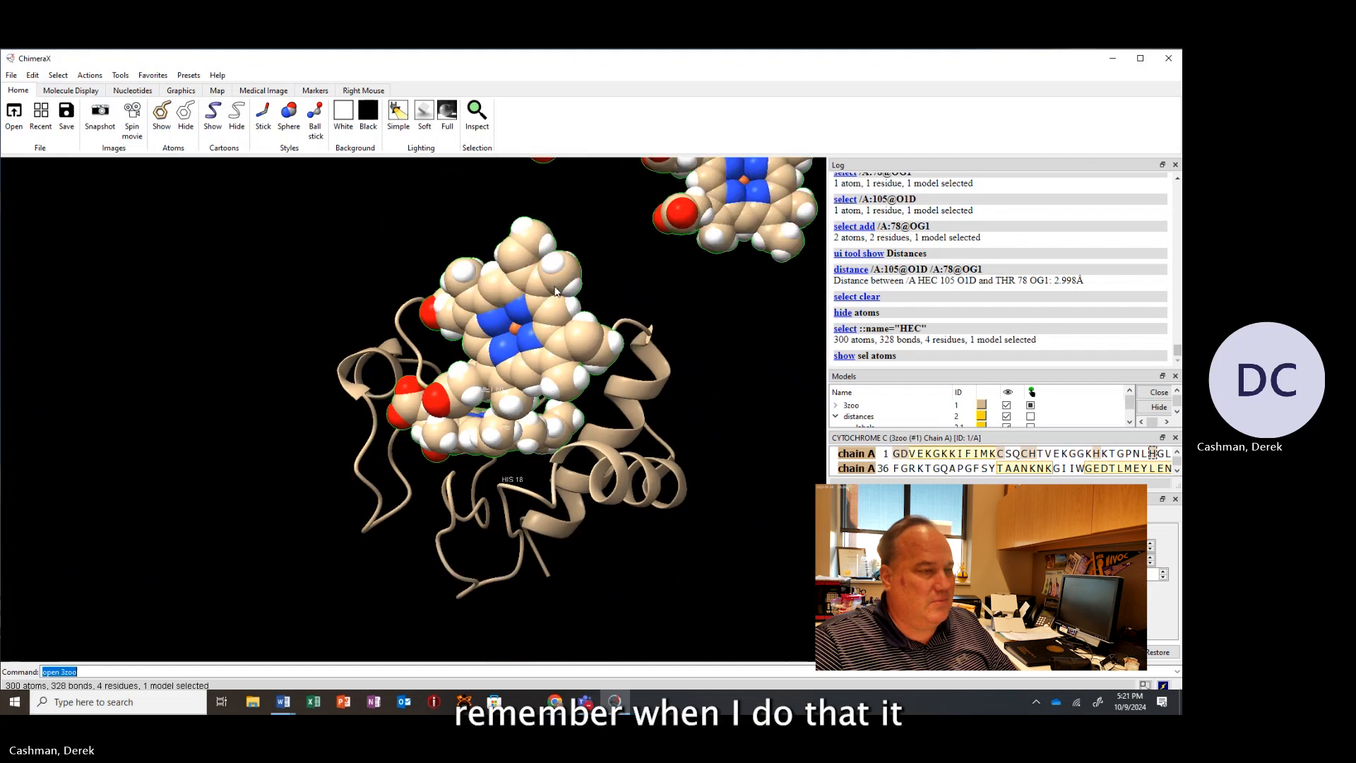
scroll(555, 291, "down", 3)
left_click_drag(554, 294, 634, 387)
left_click(760, 188, "ctrl")
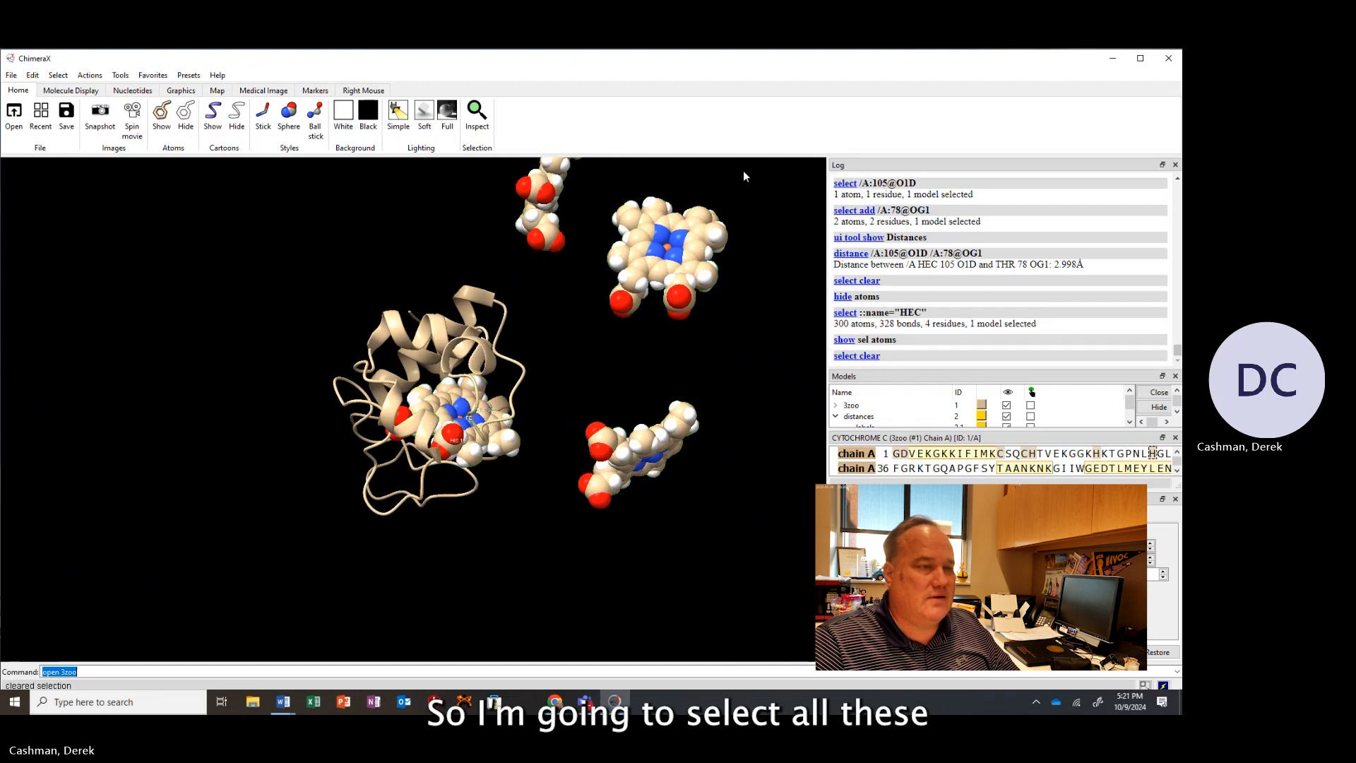
left_click_drag(743, 175, 564, 526, "ctrl")
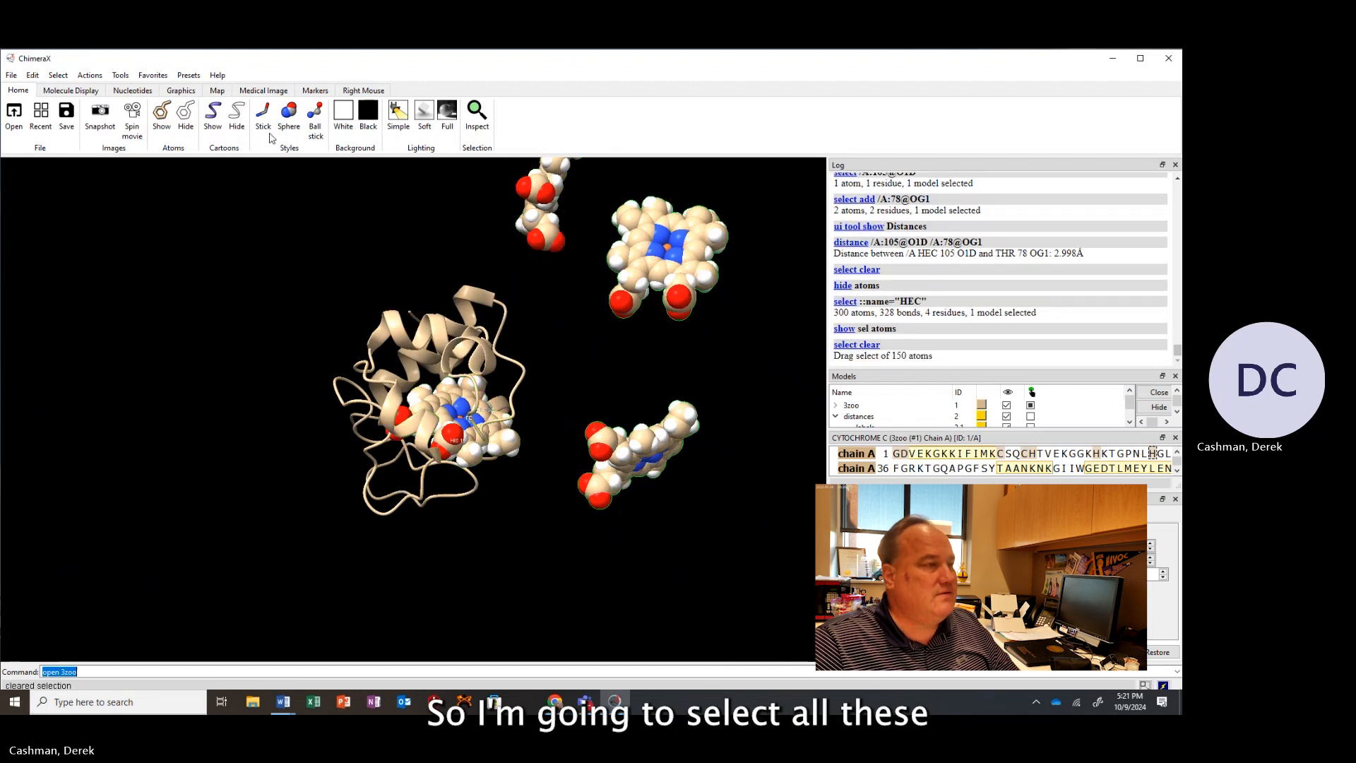
left_click(185, 116)
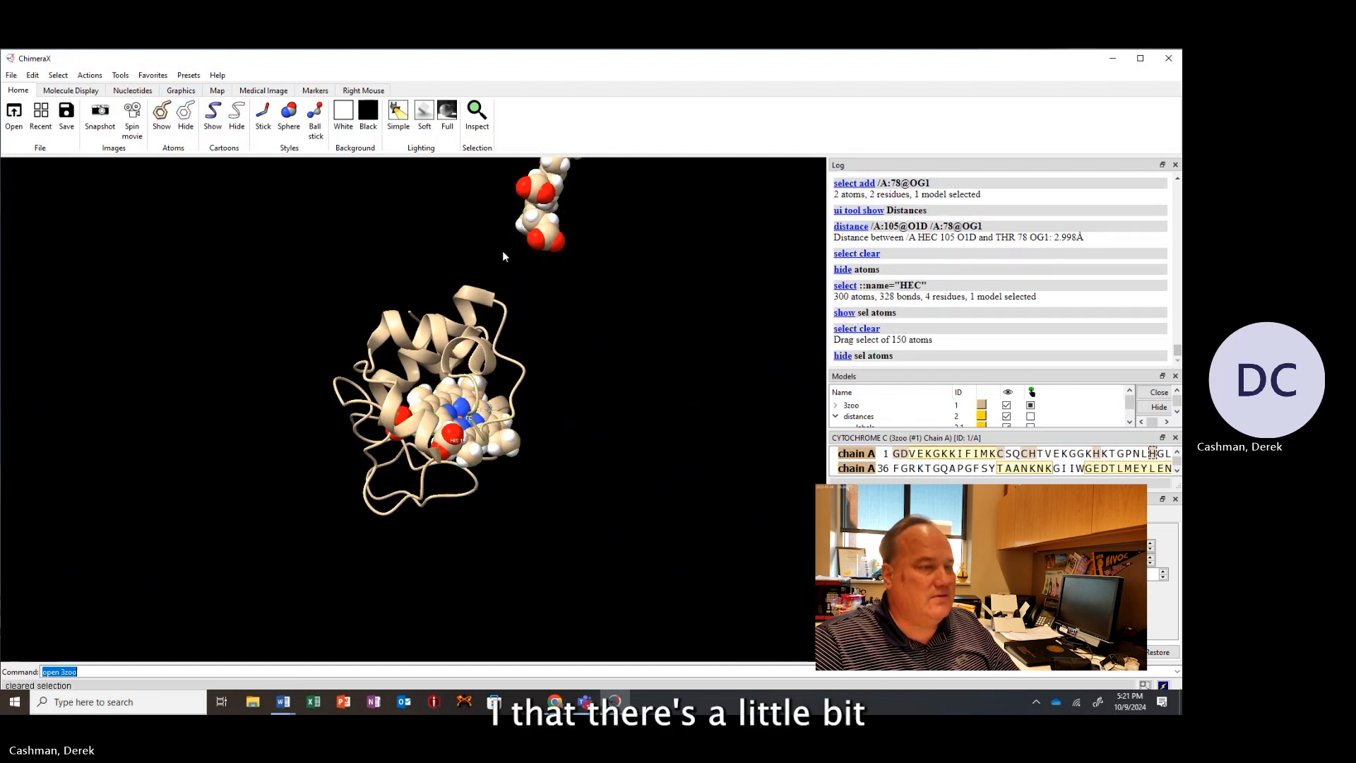
scroll(502, 252, "down", 4)
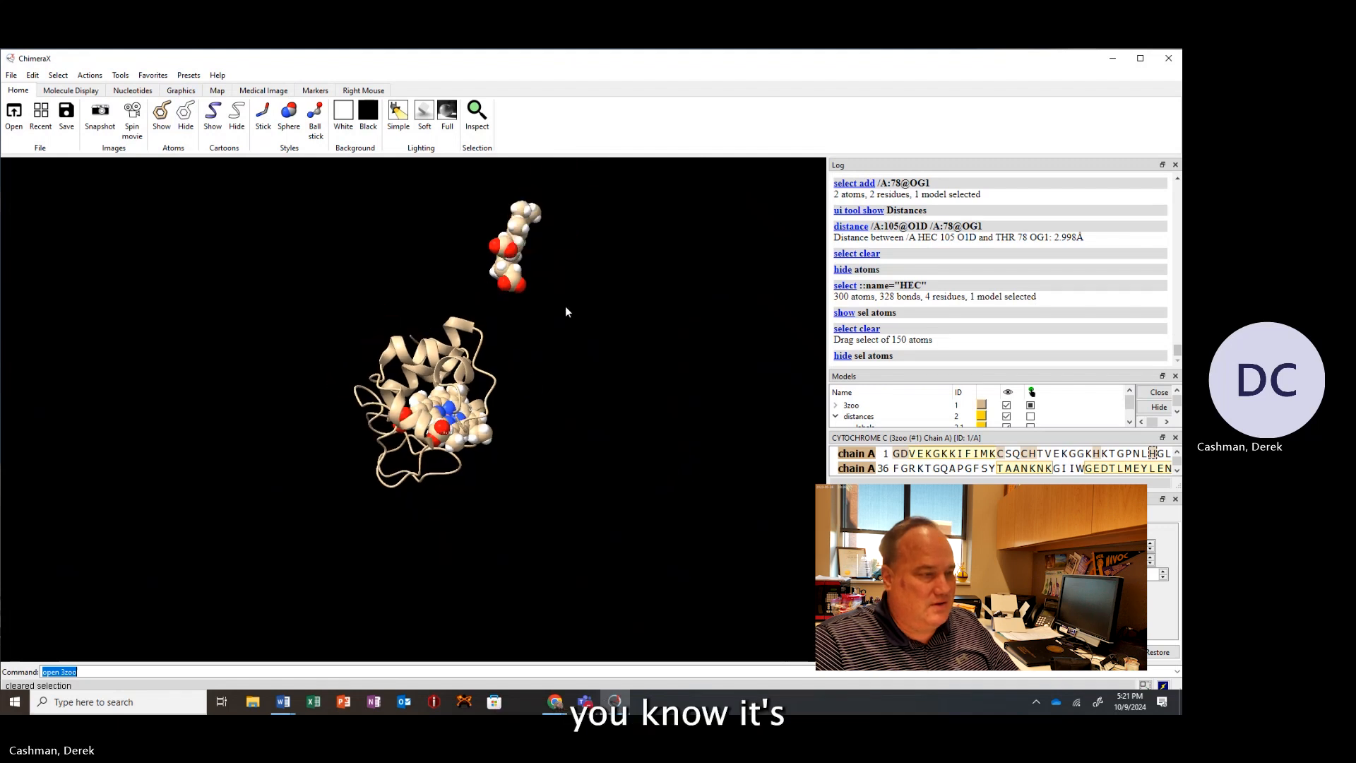
left_click_drag(565, 304, 447, 189, "ctrl")
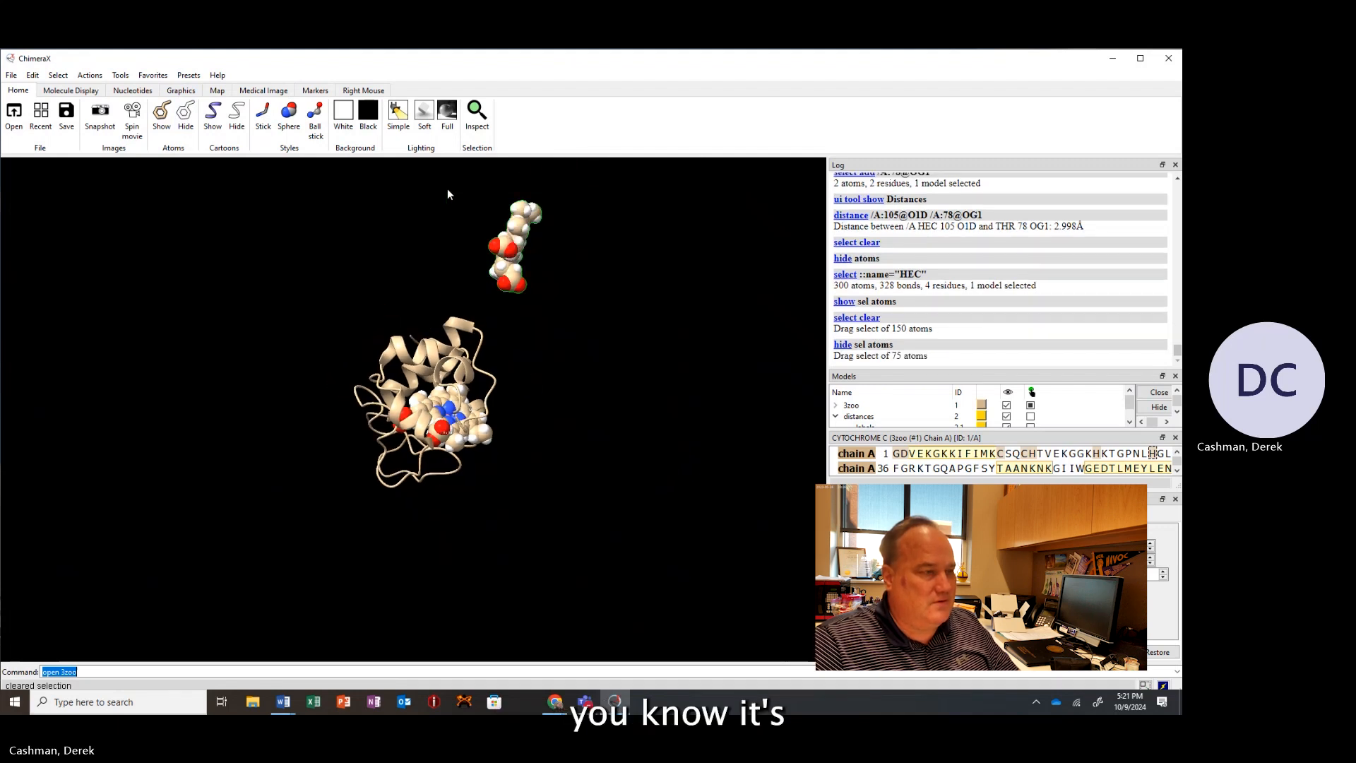
left_click(186, 116)
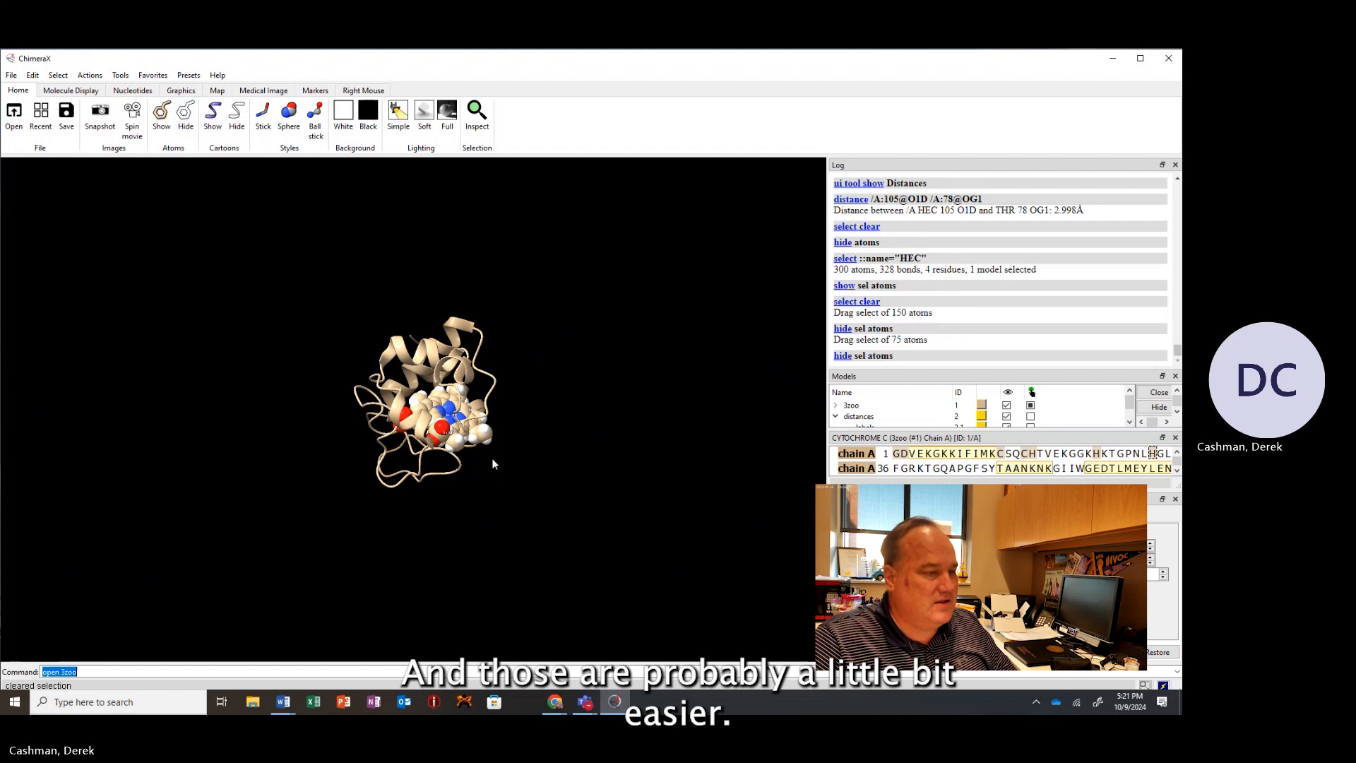
Select all HIS residues and show their atoms.
left_click_drag(493, 464, 442, 413)
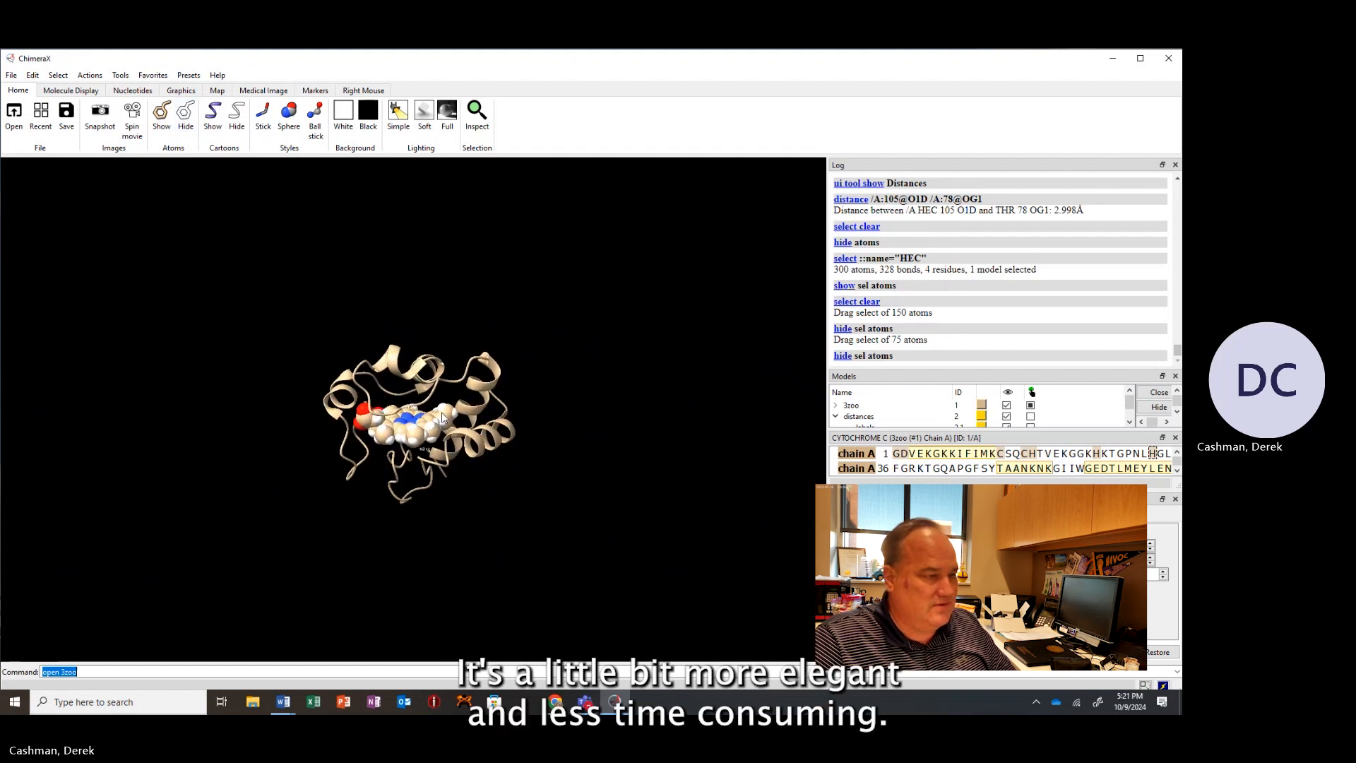
scroll(439, 434, "up", 5)
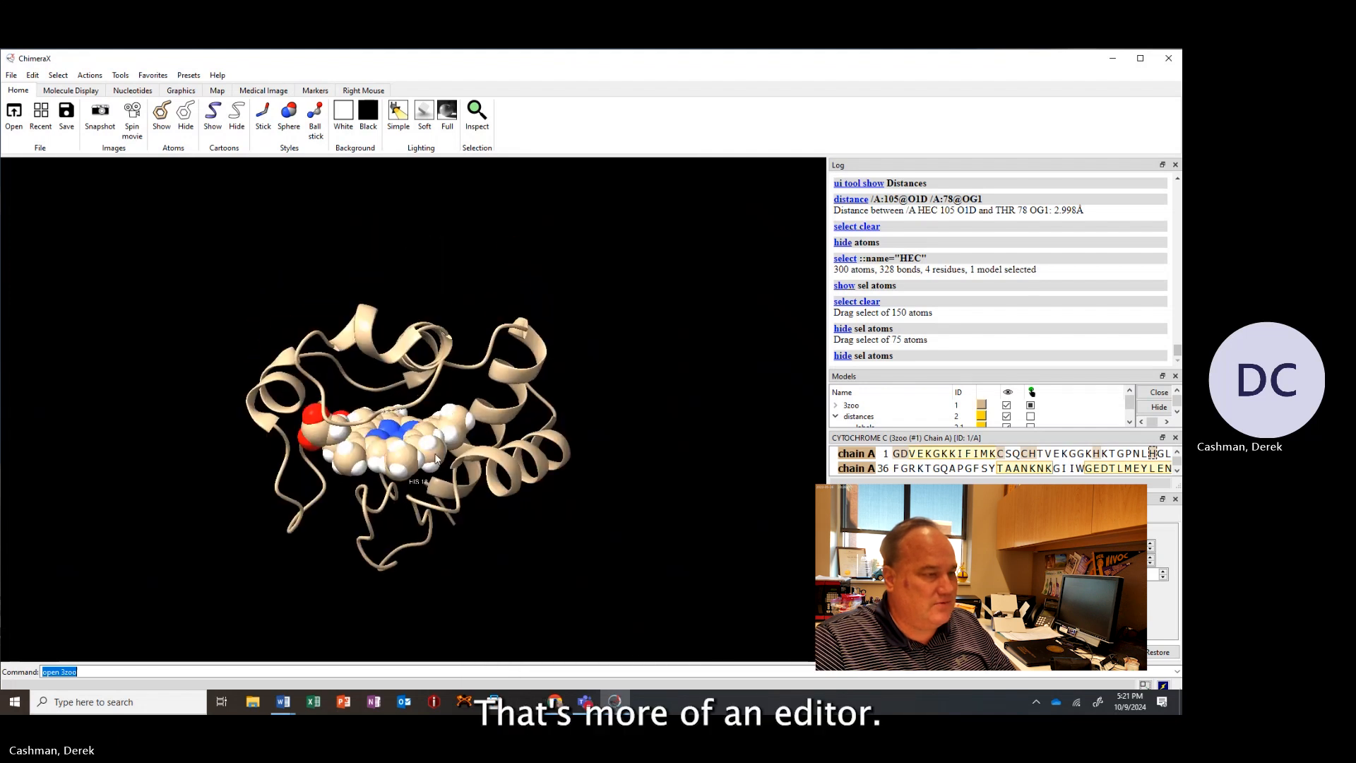
scroll(442, 455, "up", 5)
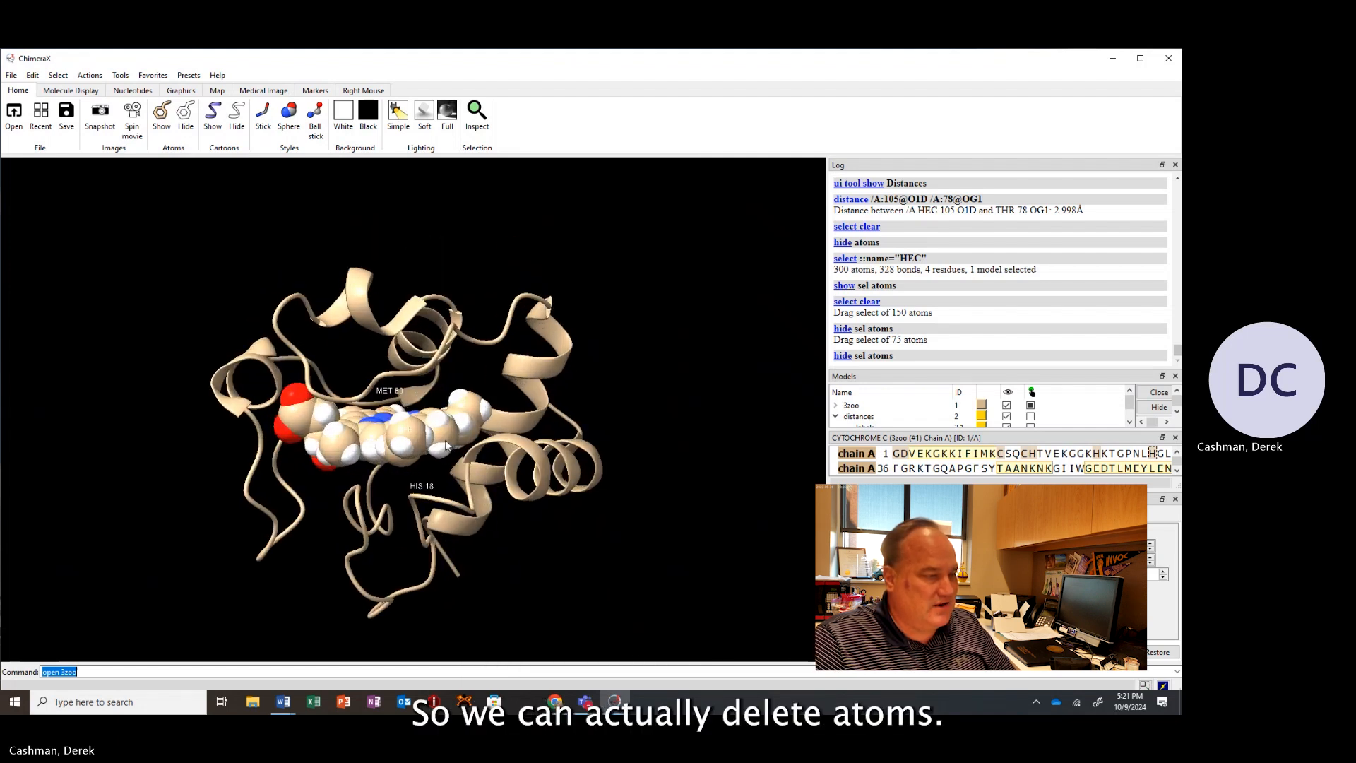
left_click_drag(446, 451, 476, 408)
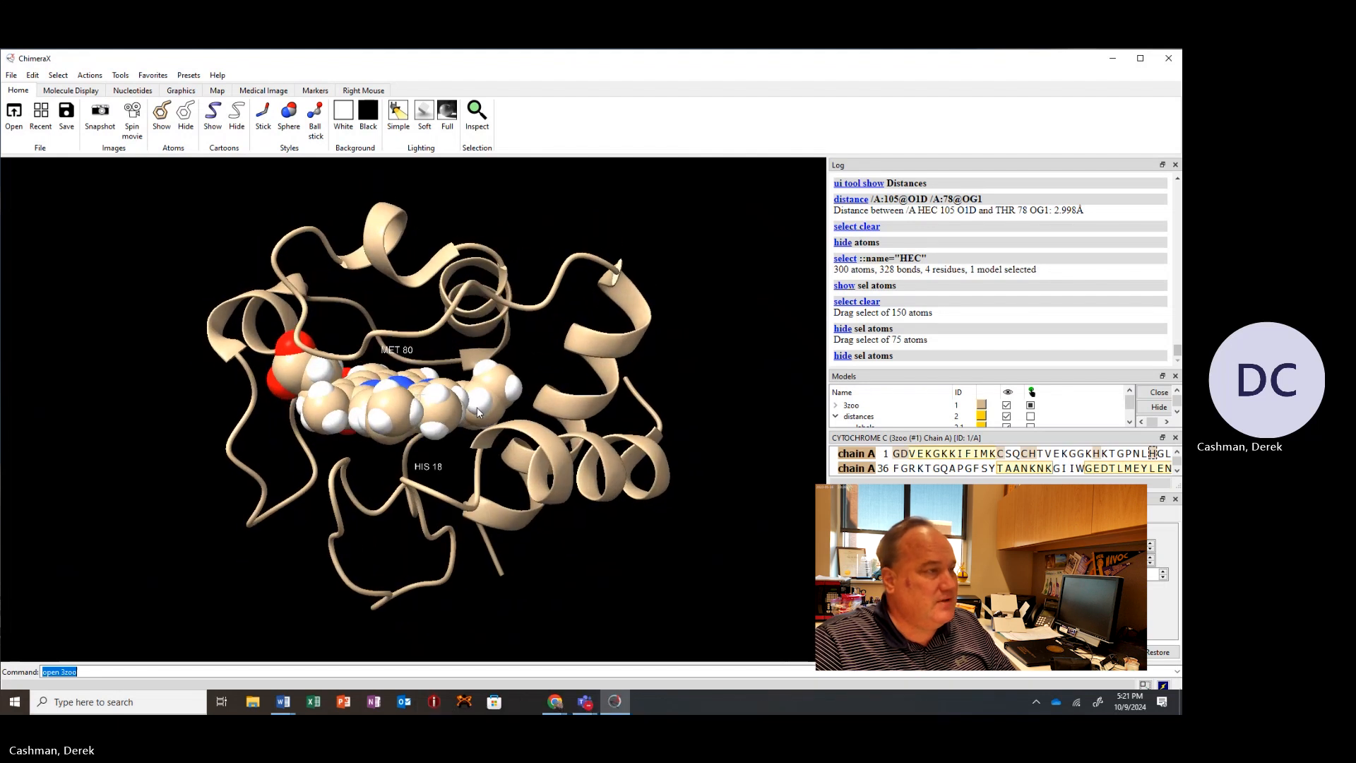
left_click(58, 74)
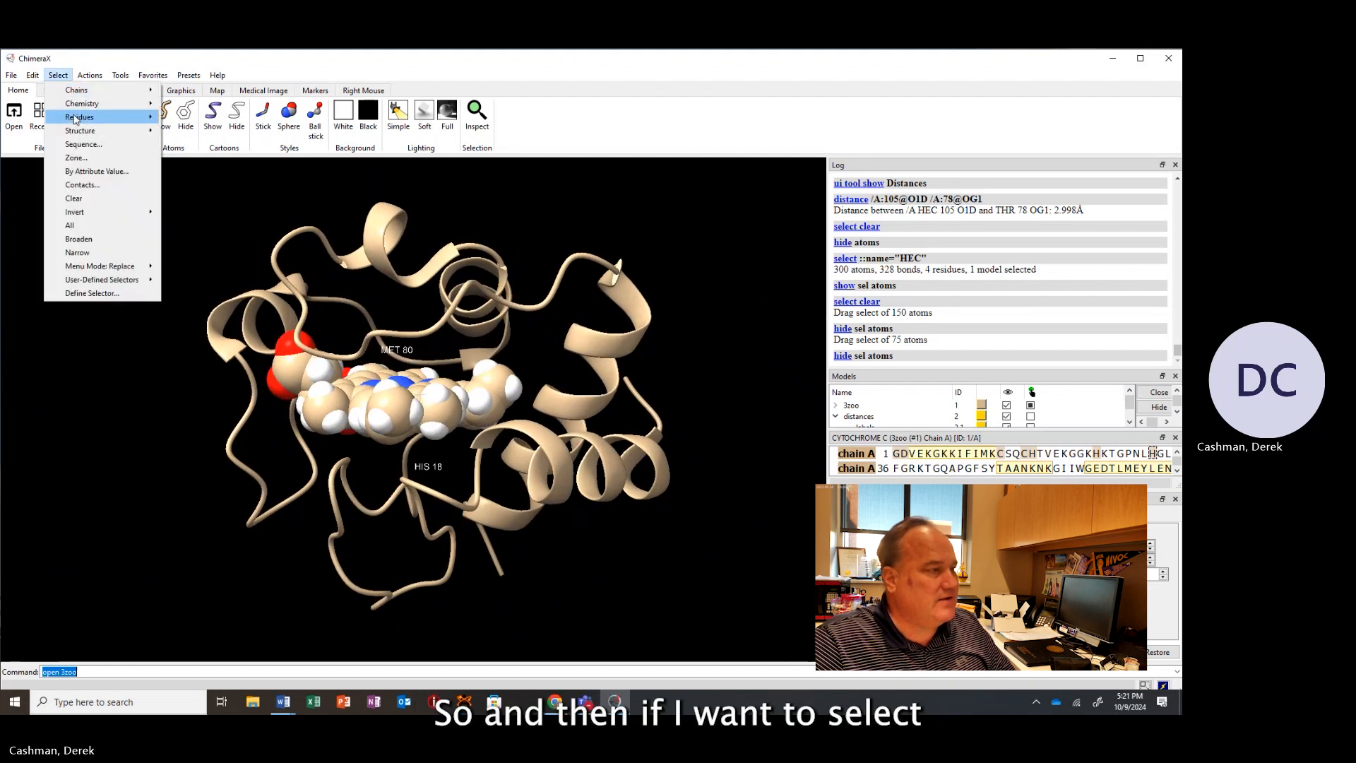
mouse_move(76, 121)
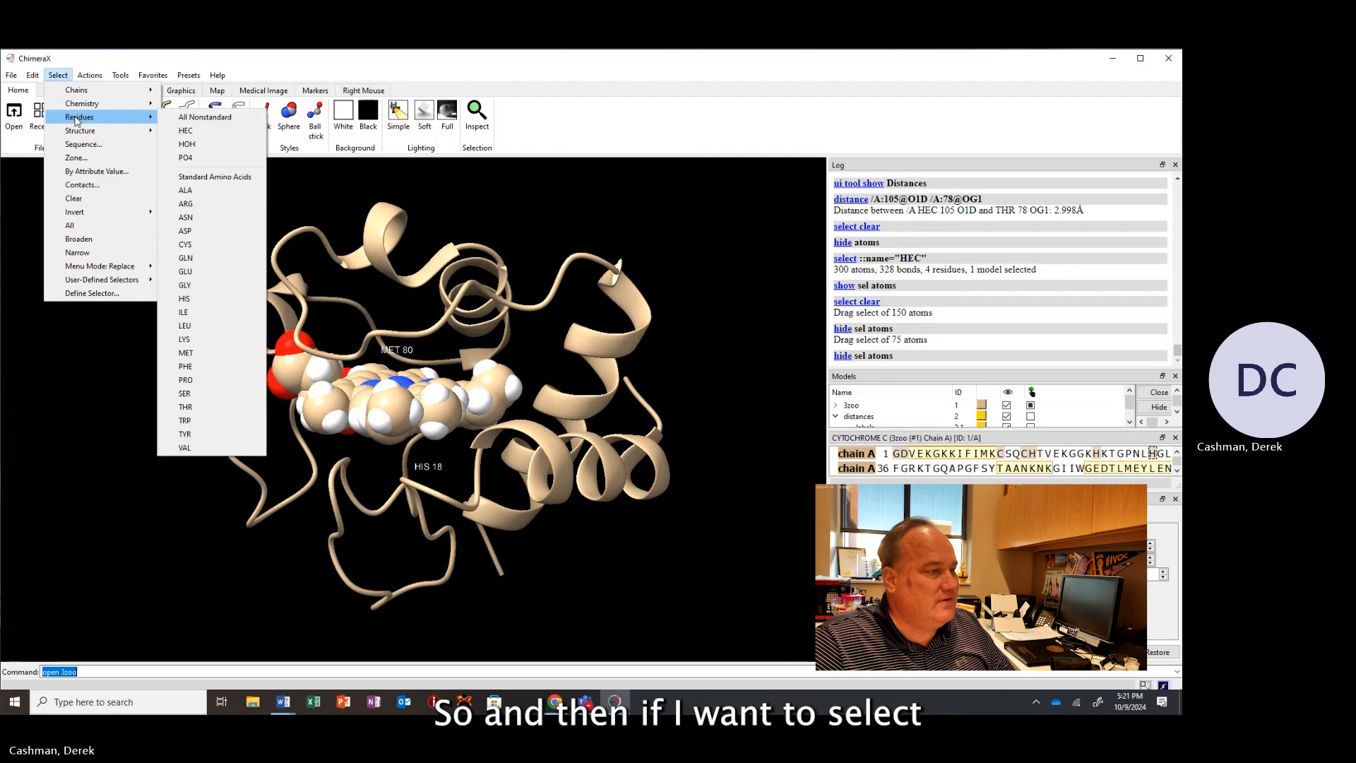
left_click(196, 303)
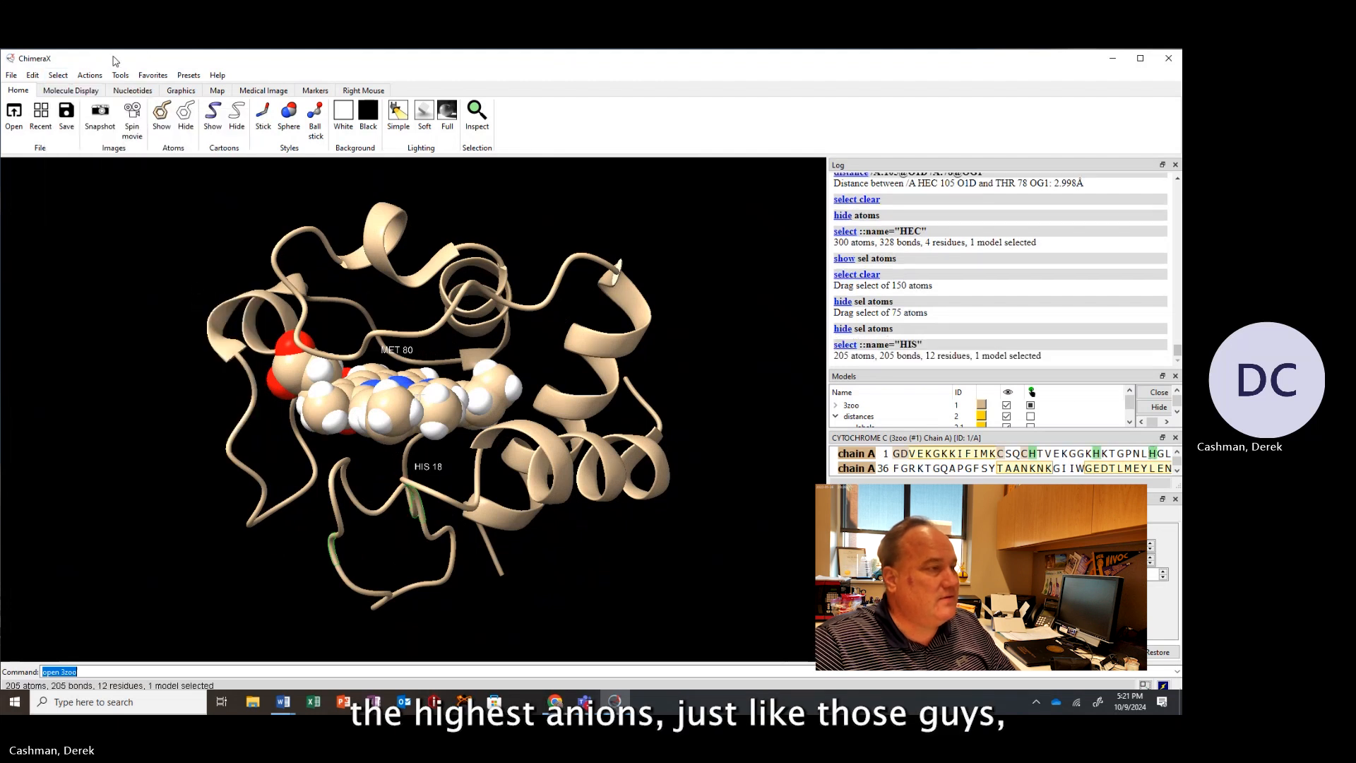
left_click(161, 111)
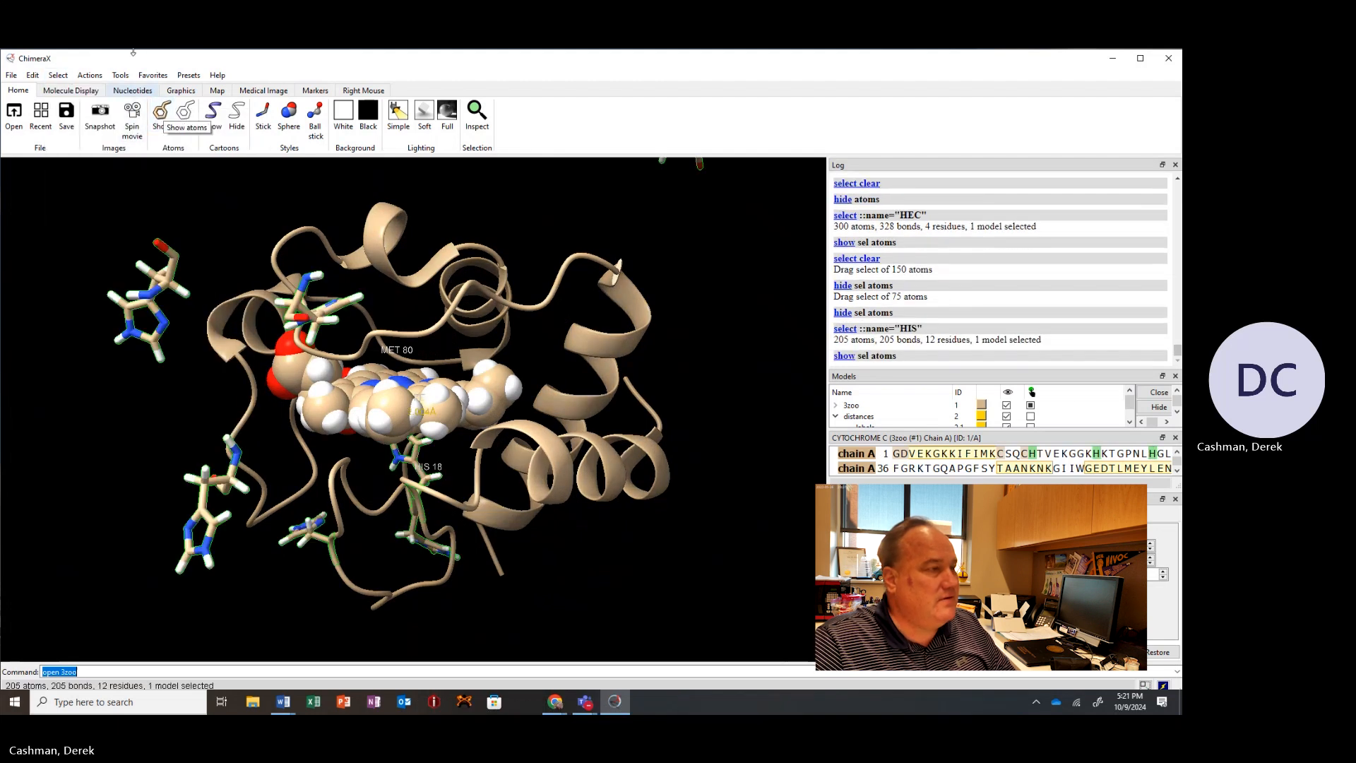
Select all MET residues and show their atoms.
left_click(58, 75)
mouse_move(88, 122)
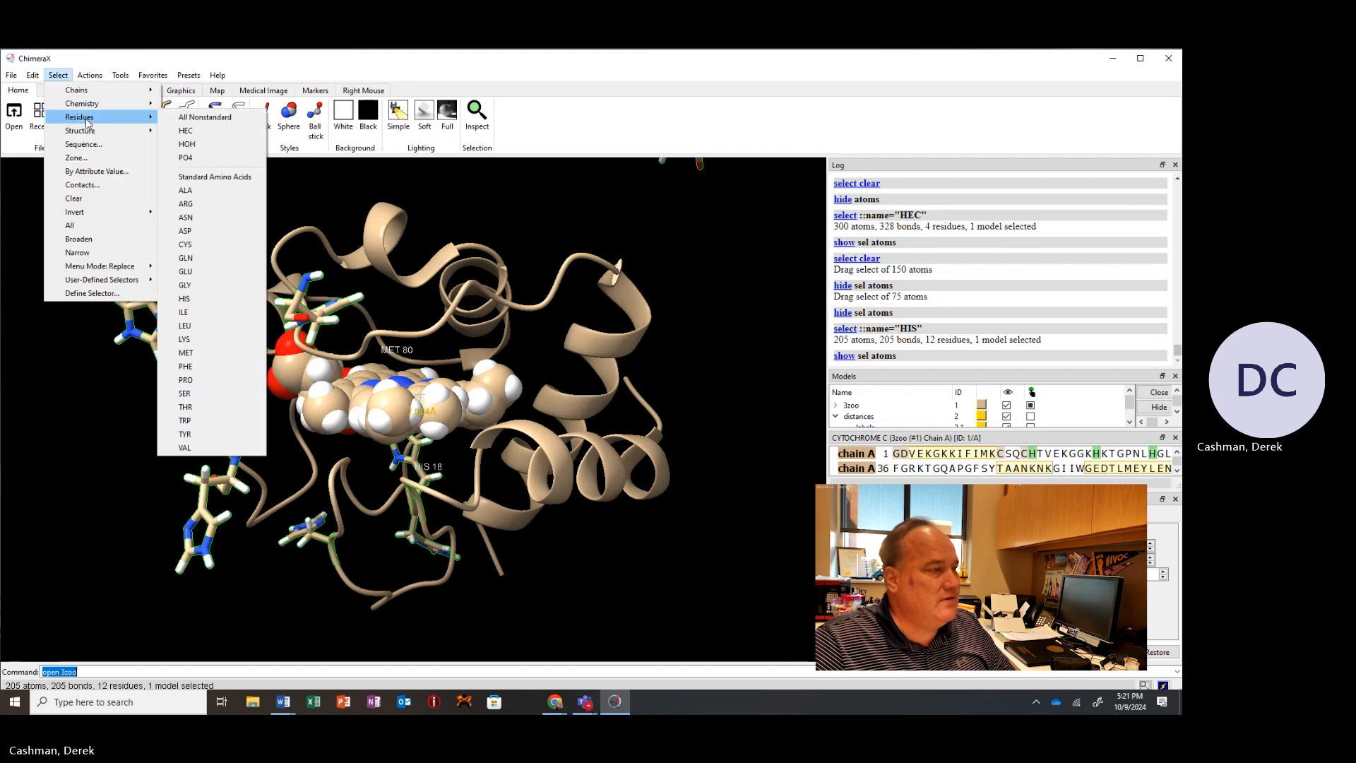
left_click(218, 355)
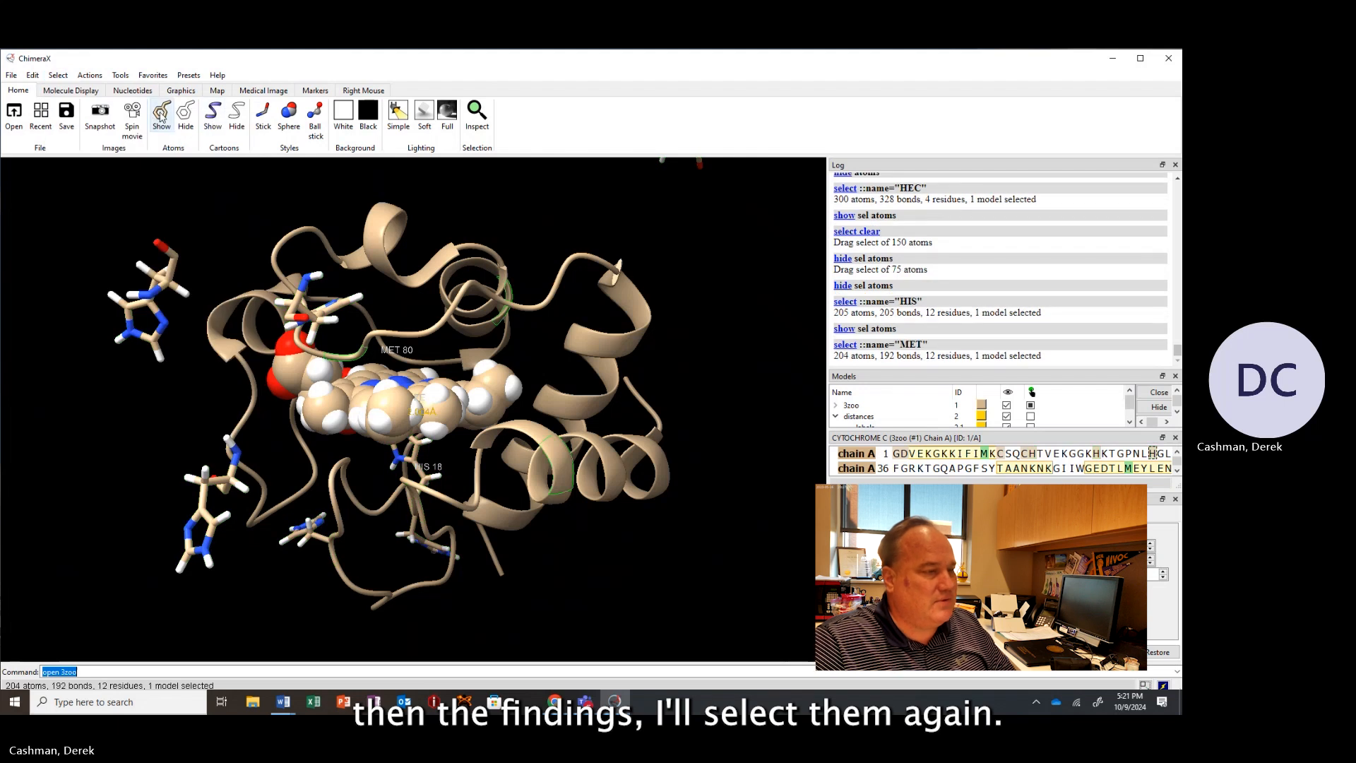
left_click(161, 117)
Box-select the stray His and Met side chains floating away from the protein and hide their atoms.
scroll(228, 319, "up", 2)
scroll(228, 315, "down", 2)
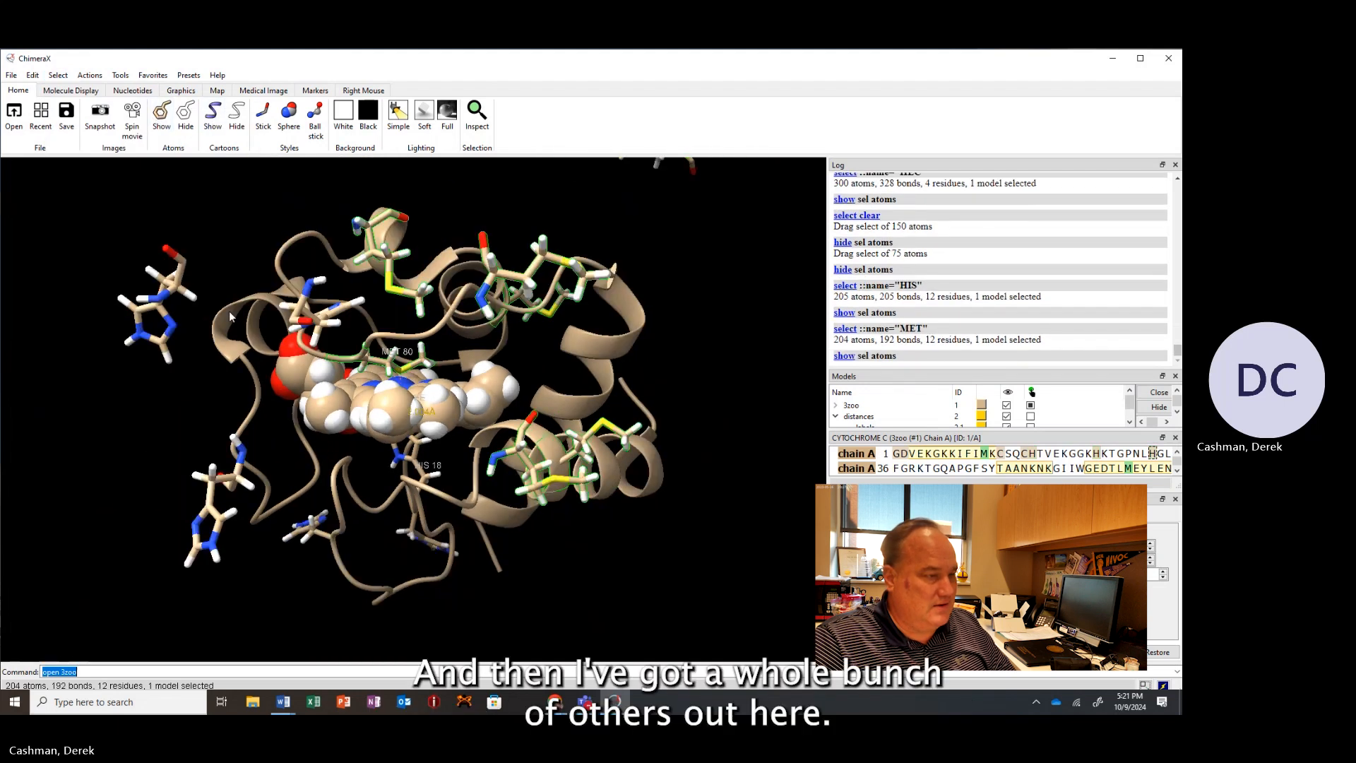
scroll(228, 316, "down", 5)
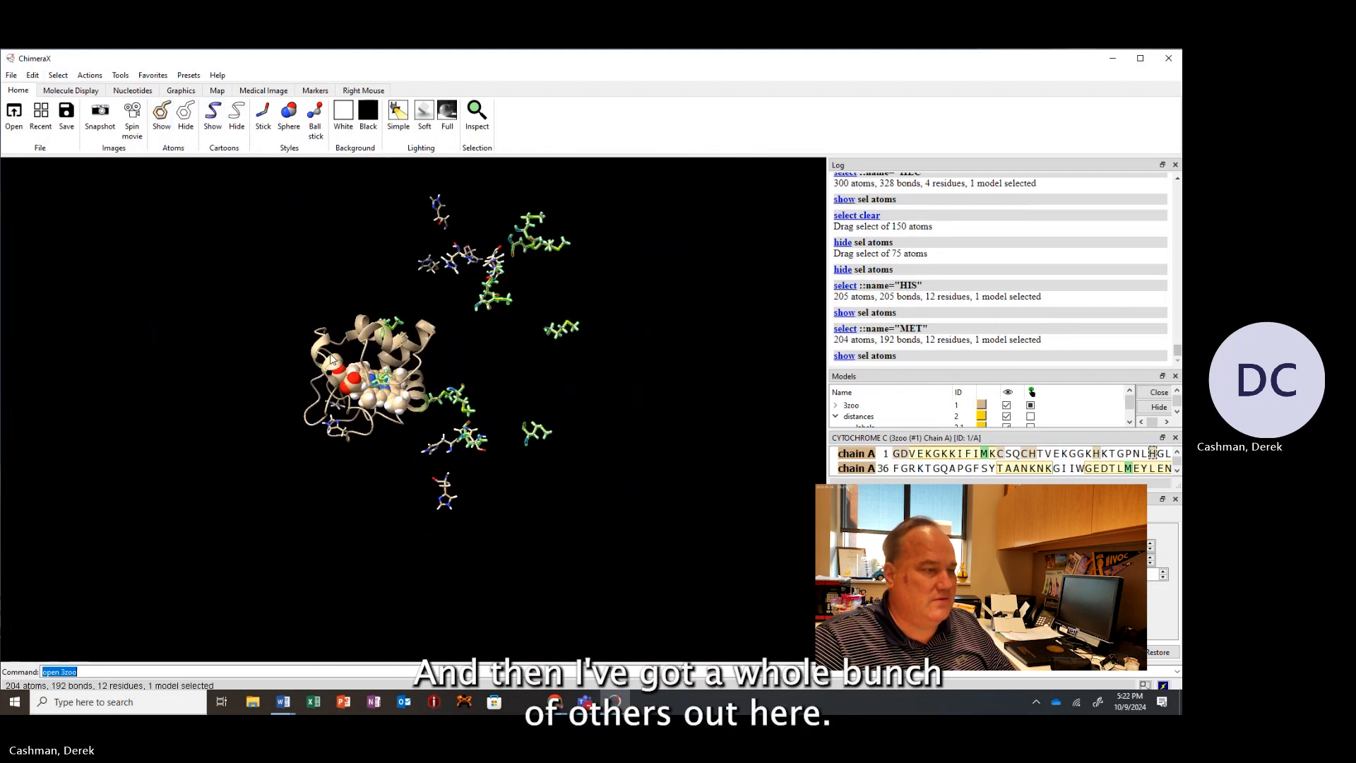
left_click_drag(333, 359, 569, 311)
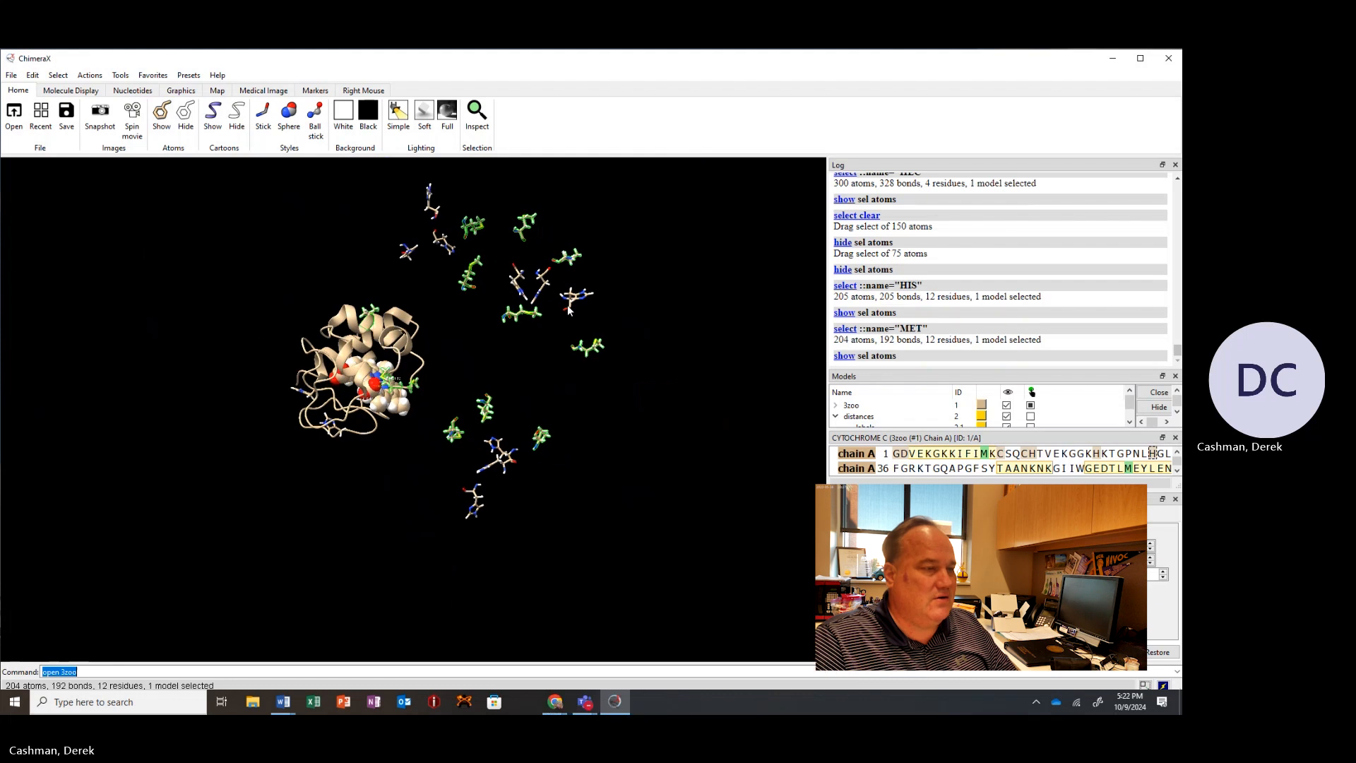
left_click(625, 248, "ctrl")
left_click_drag(633, 178, 435, 584, "ctrl")
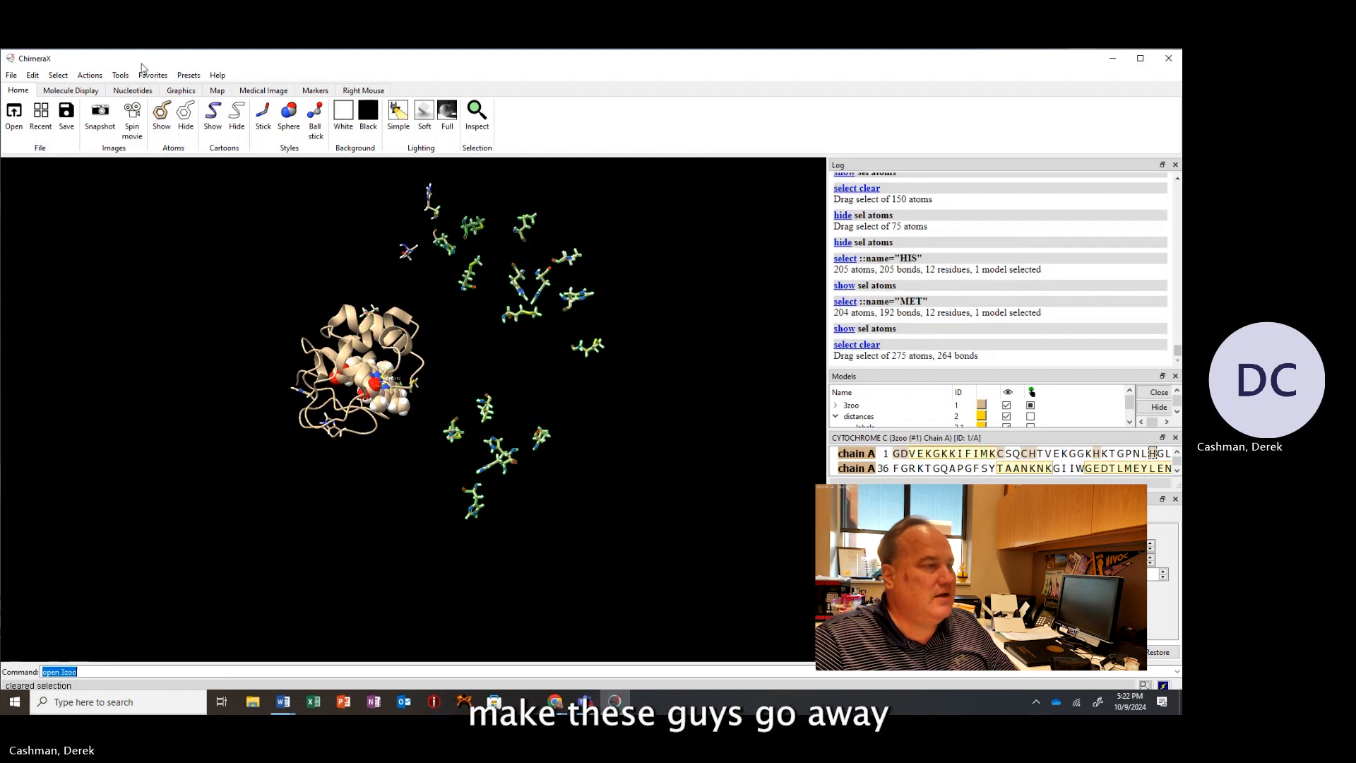
left_click(185, 113)
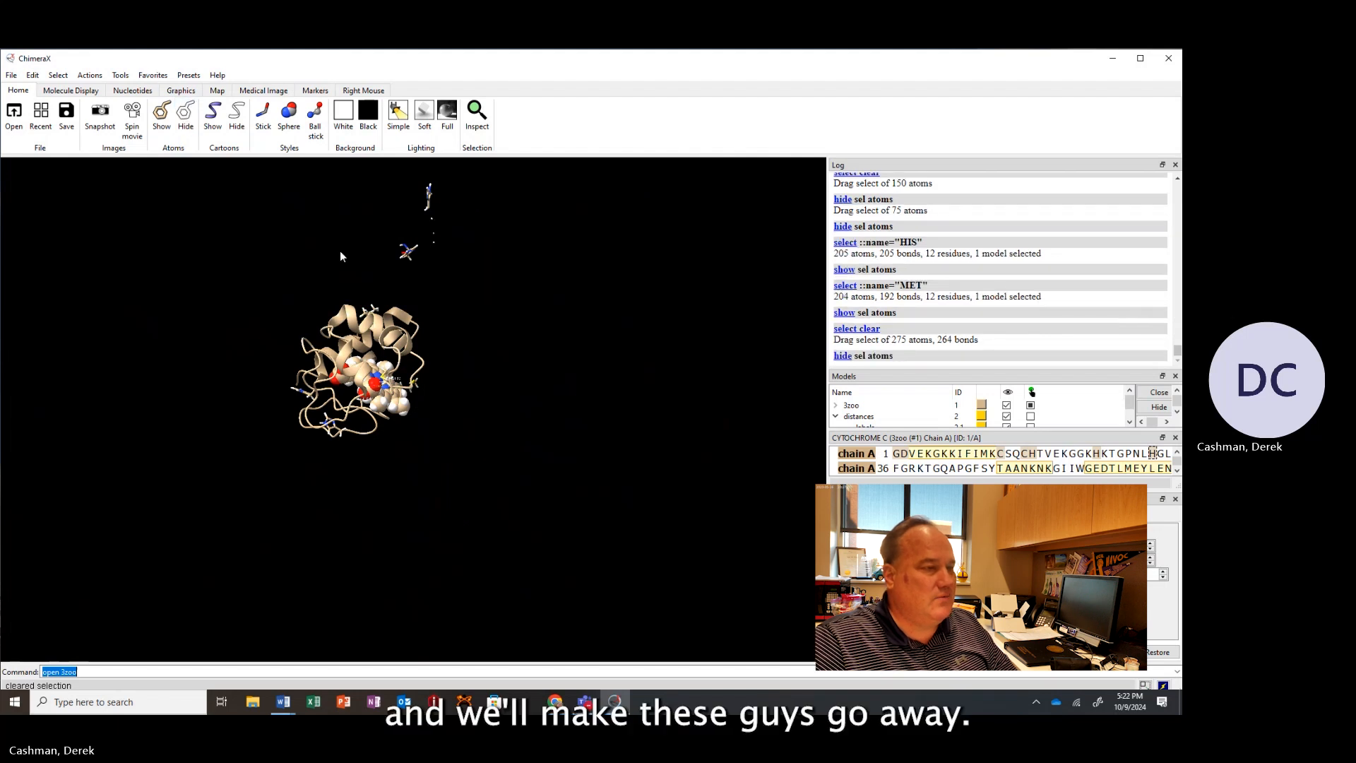
left_click_drag(383, 273, 496, 174, "ctrl")
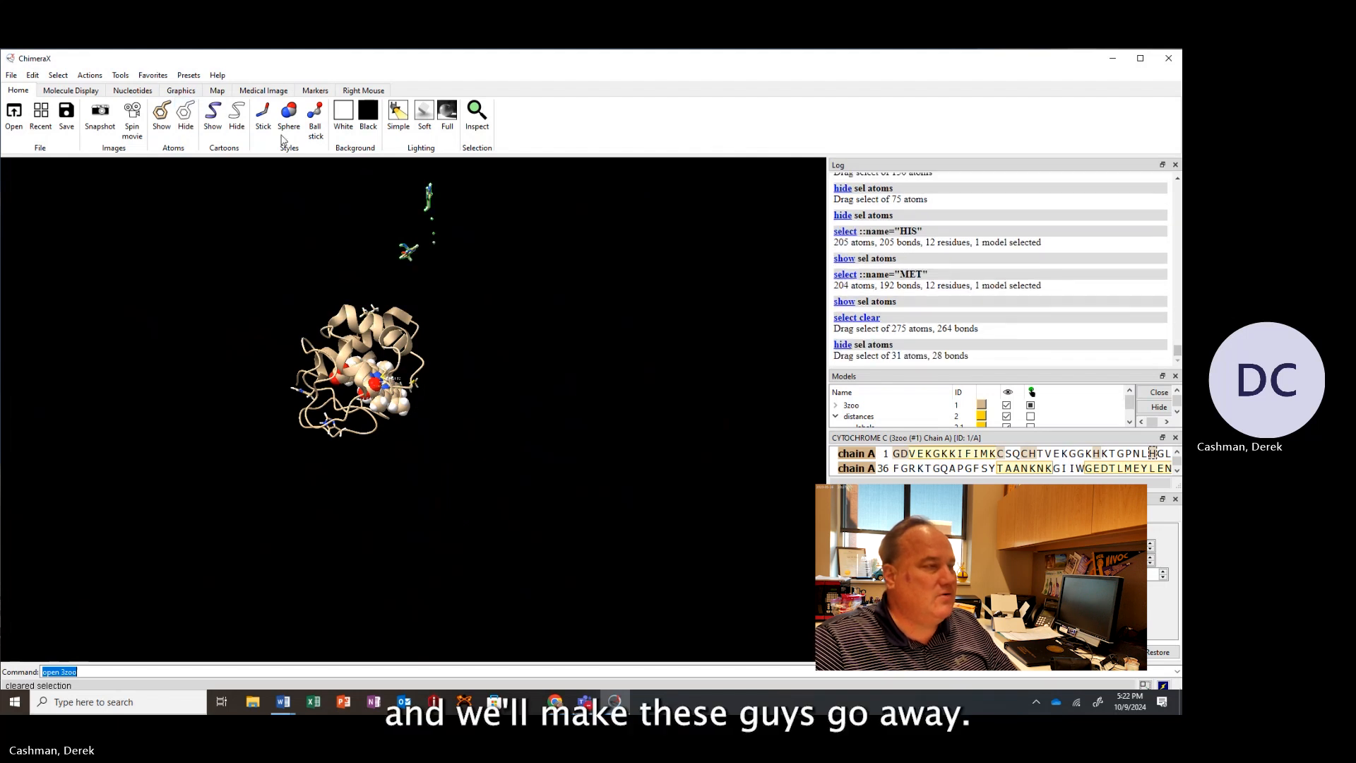
left_click(185, 115)
Orient the heme pocket view and save a snapshot of it to the desktop.
left_click_drag(499, 345, 352, 261)
scroll(370, 275, "up", 5)
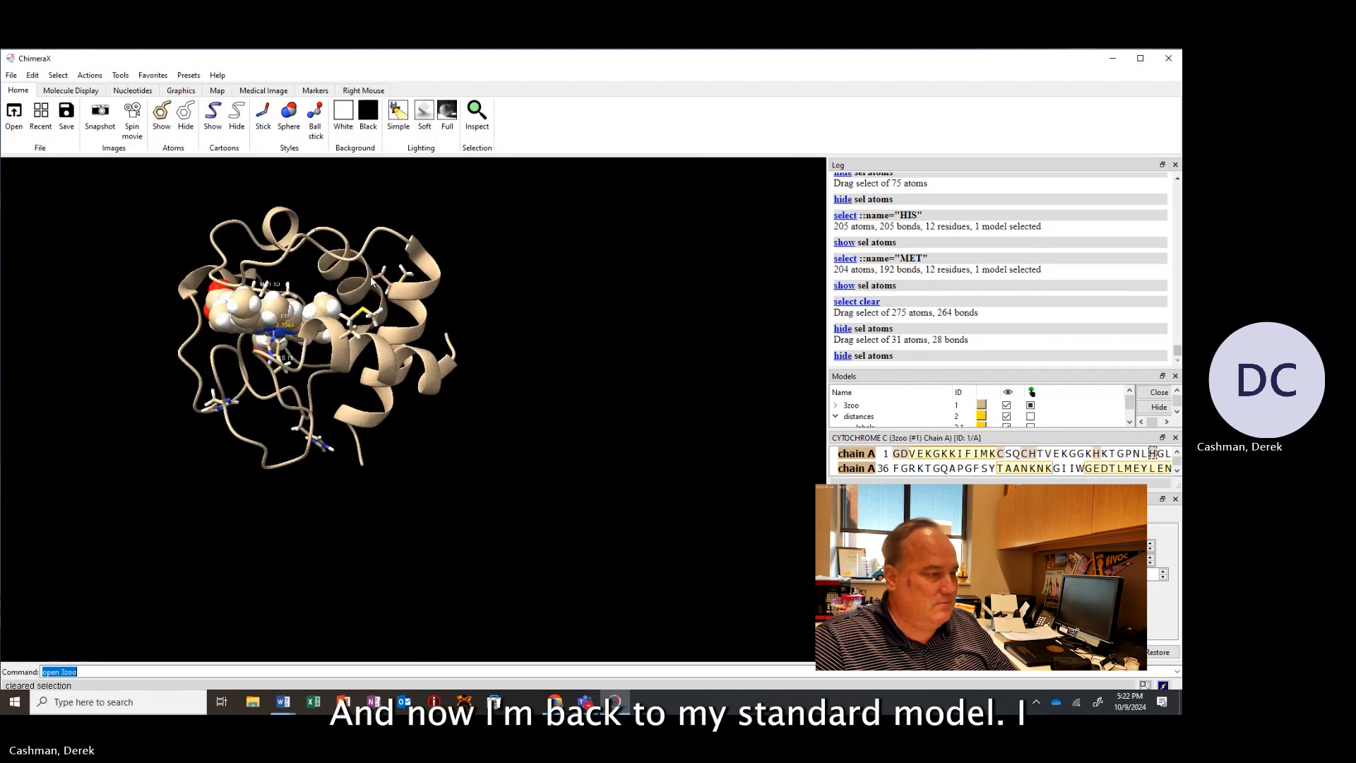
middle_click_drag(371, 300, 476, 412)
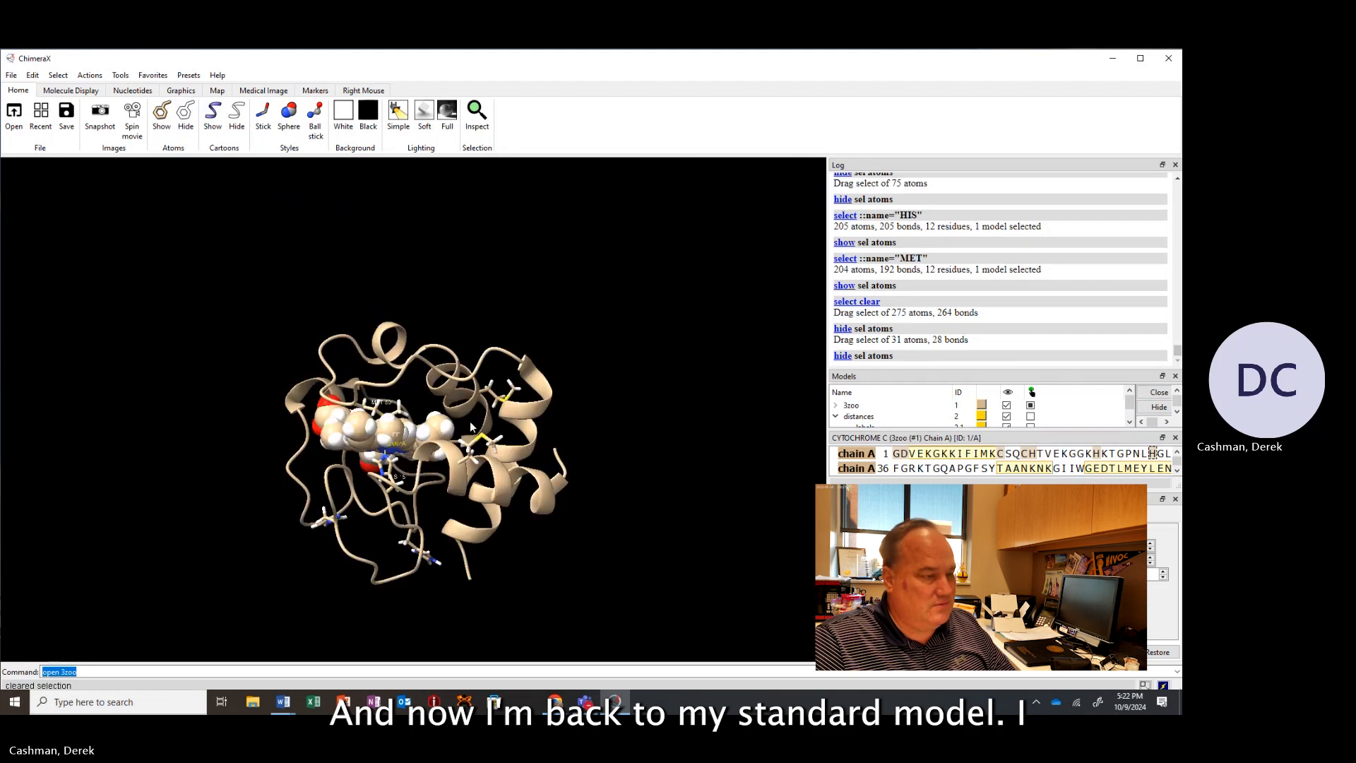
scroll(476, 413, "up", 5)
left_click_drag(477, 417, 477, 321)
scroll(477, 321, "up", 4)
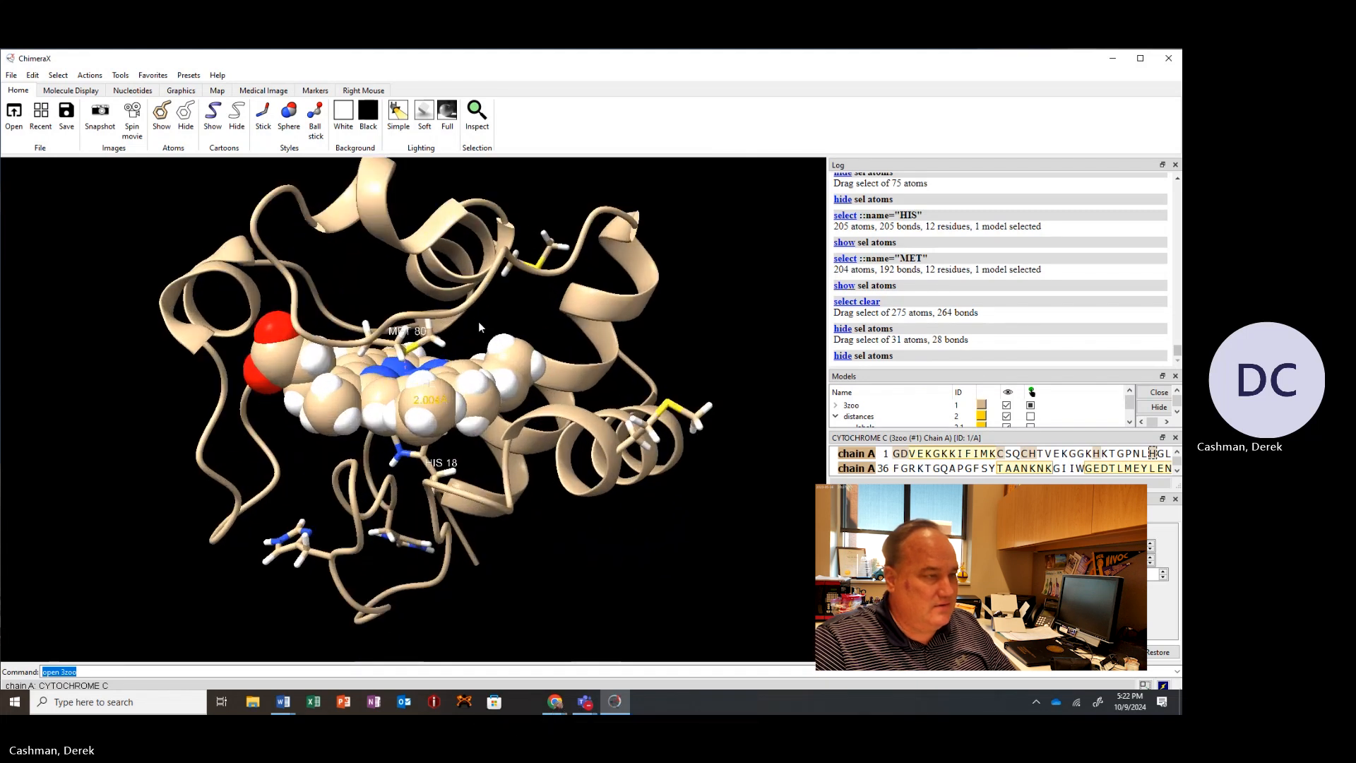
middle_click_drag(476, 325, 465, 362)
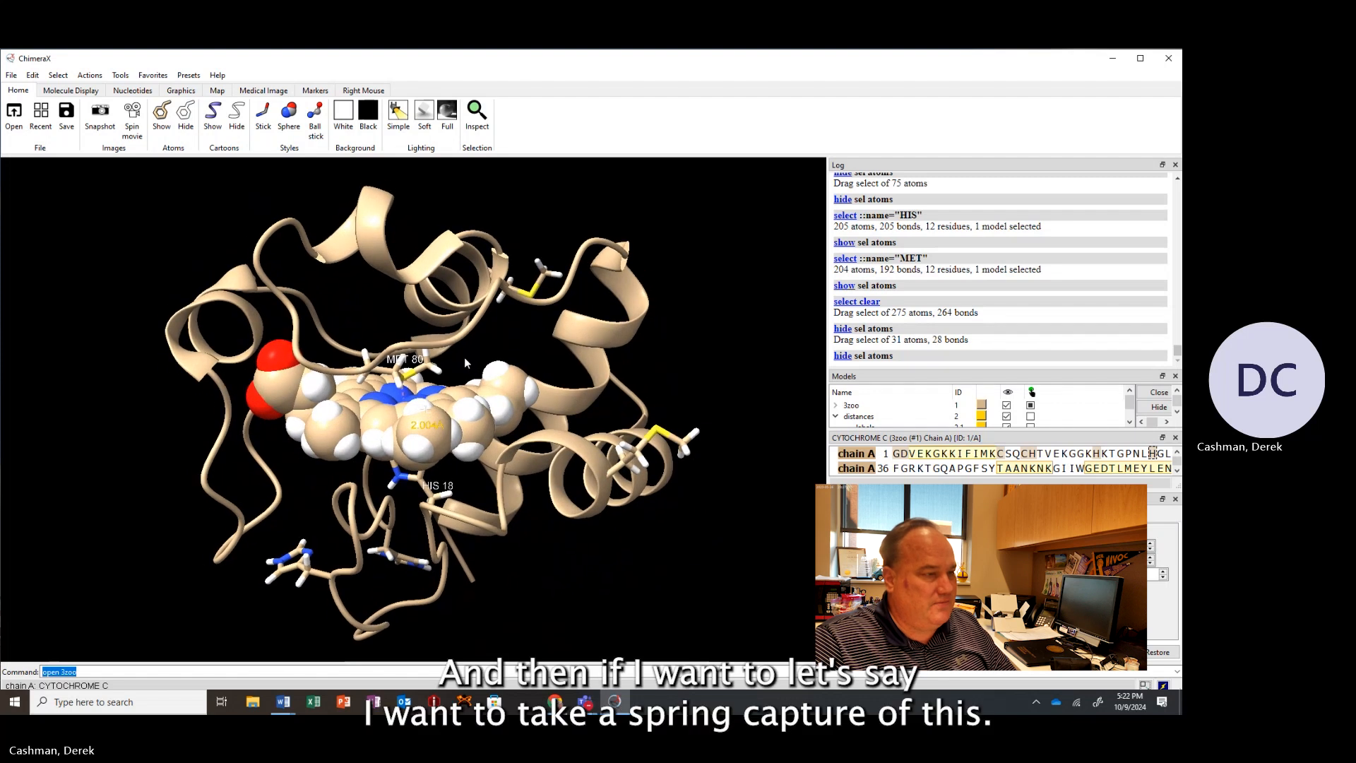
left_click_drag(463, 361, 466, 363)
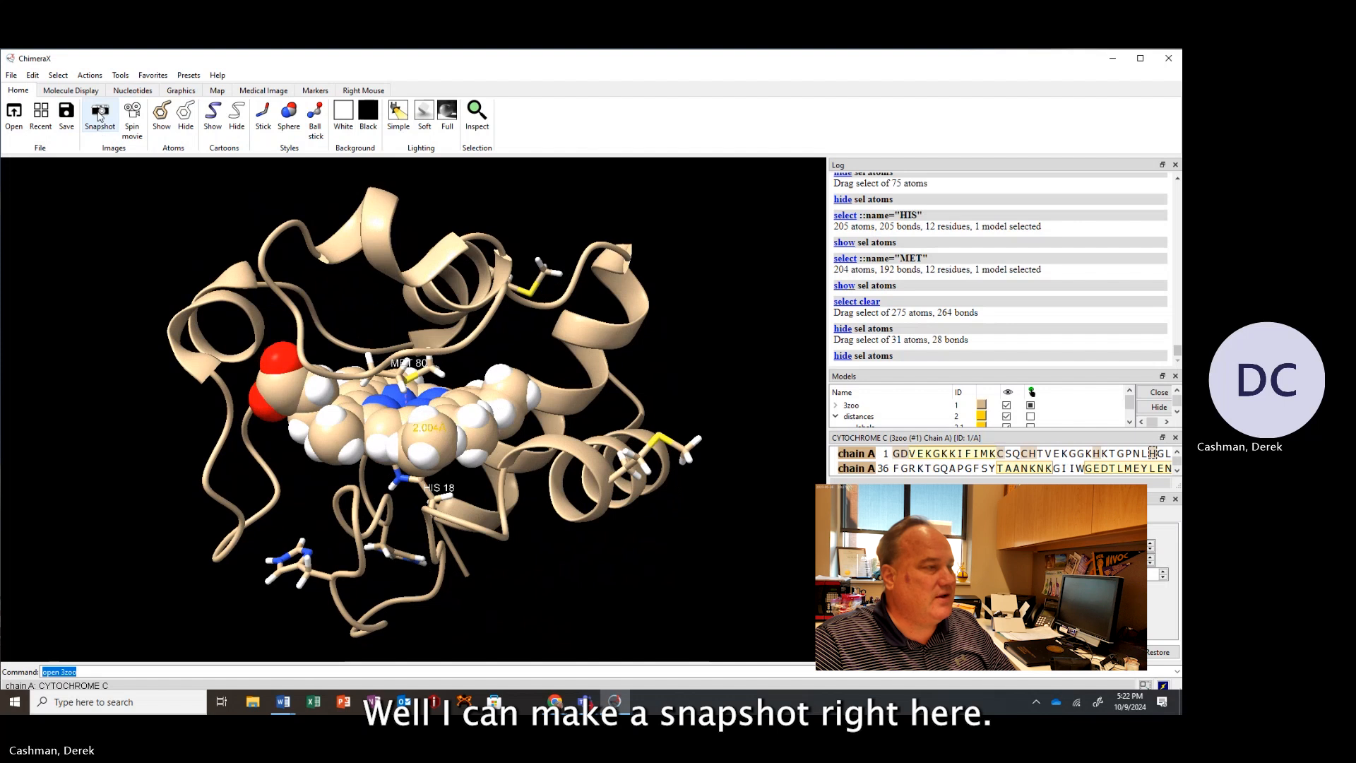
left_click(99, 117)
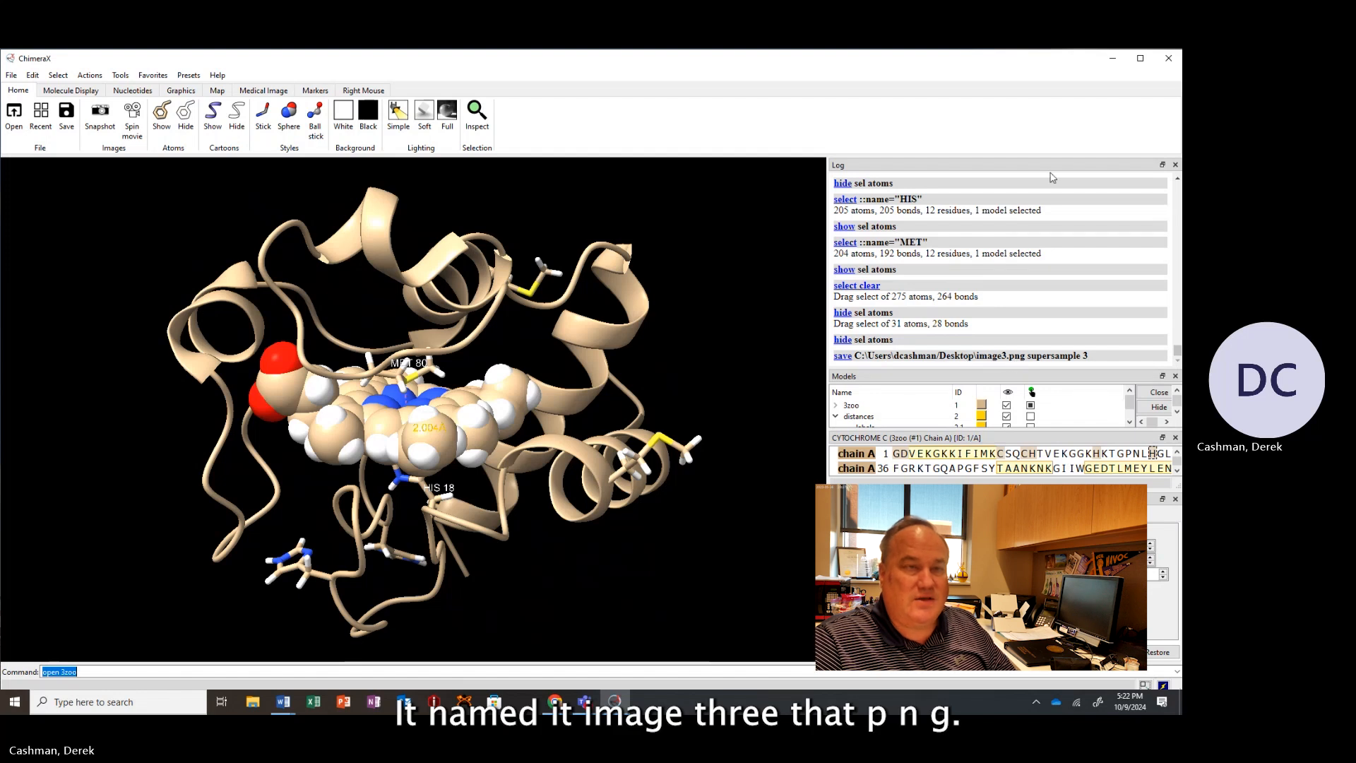
Minimize ChimeraX, open the saved image3.png from the desktop to check it, and switch back to ChimeraX.
left_click(1115, 63)
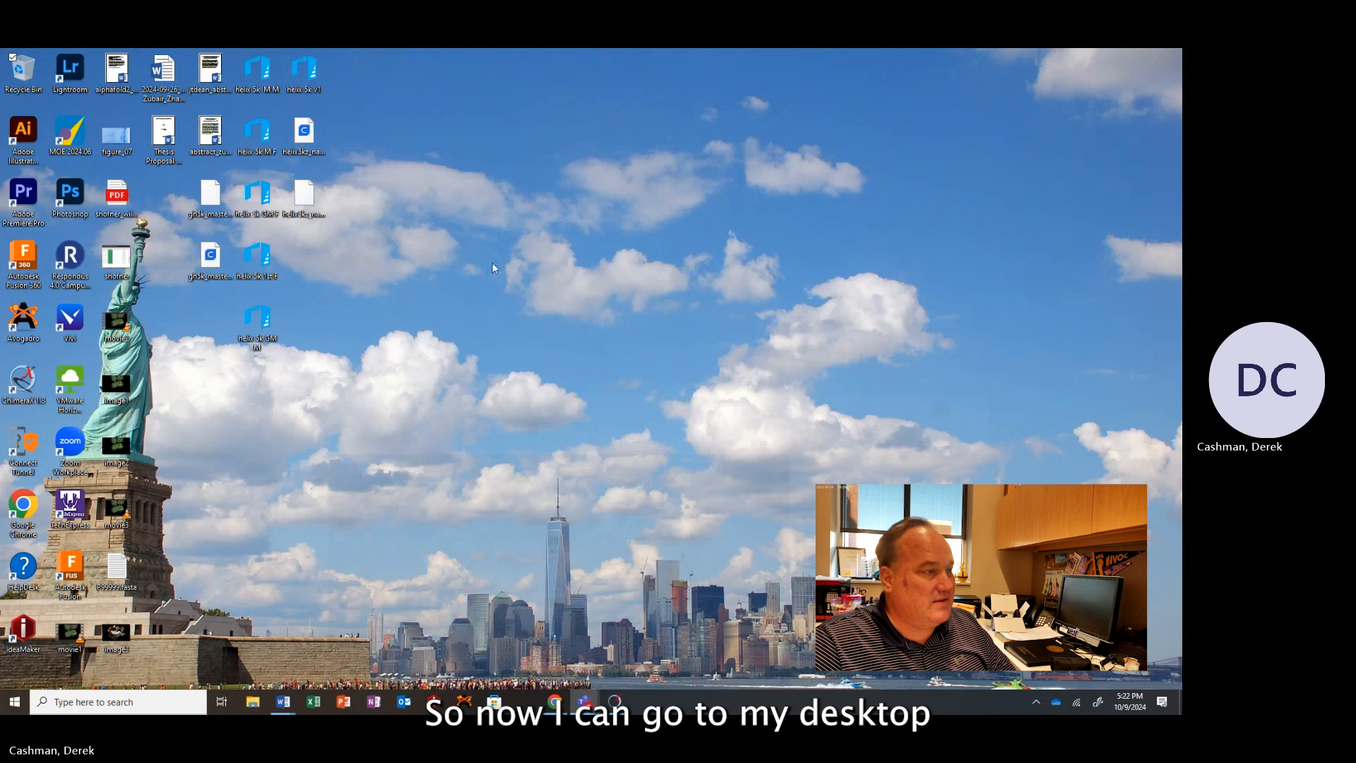
left_click(117, 633)
left_click_drag(118, 642, 248, 463)
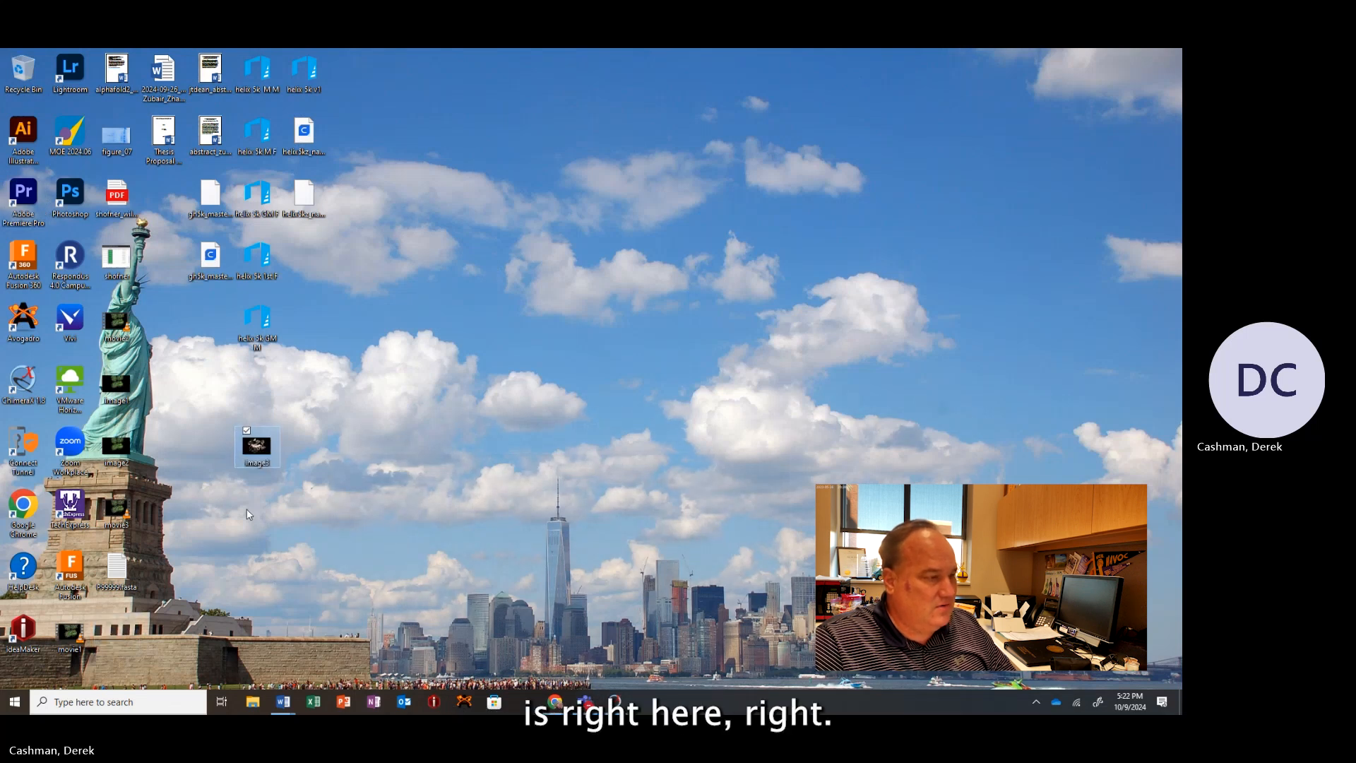
double_click(257, 447)
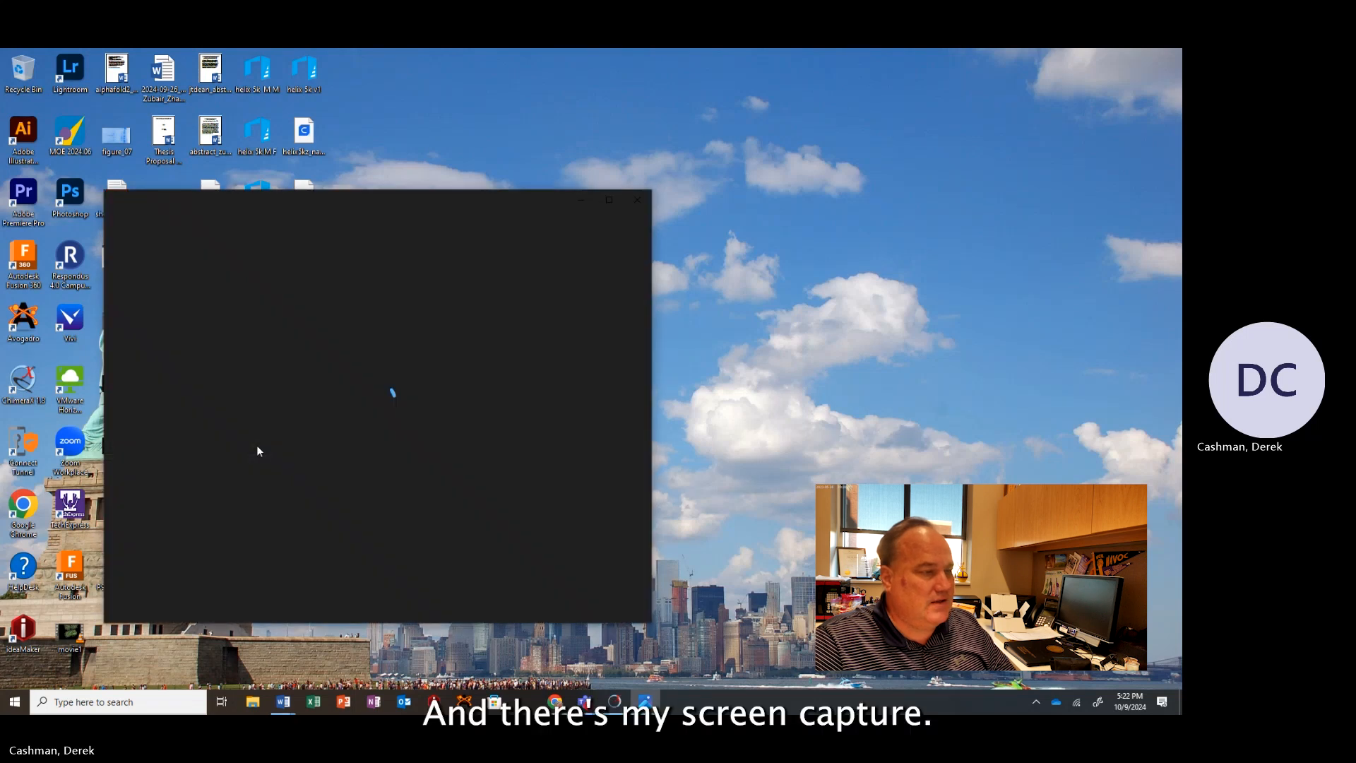
left_click(637, 203)
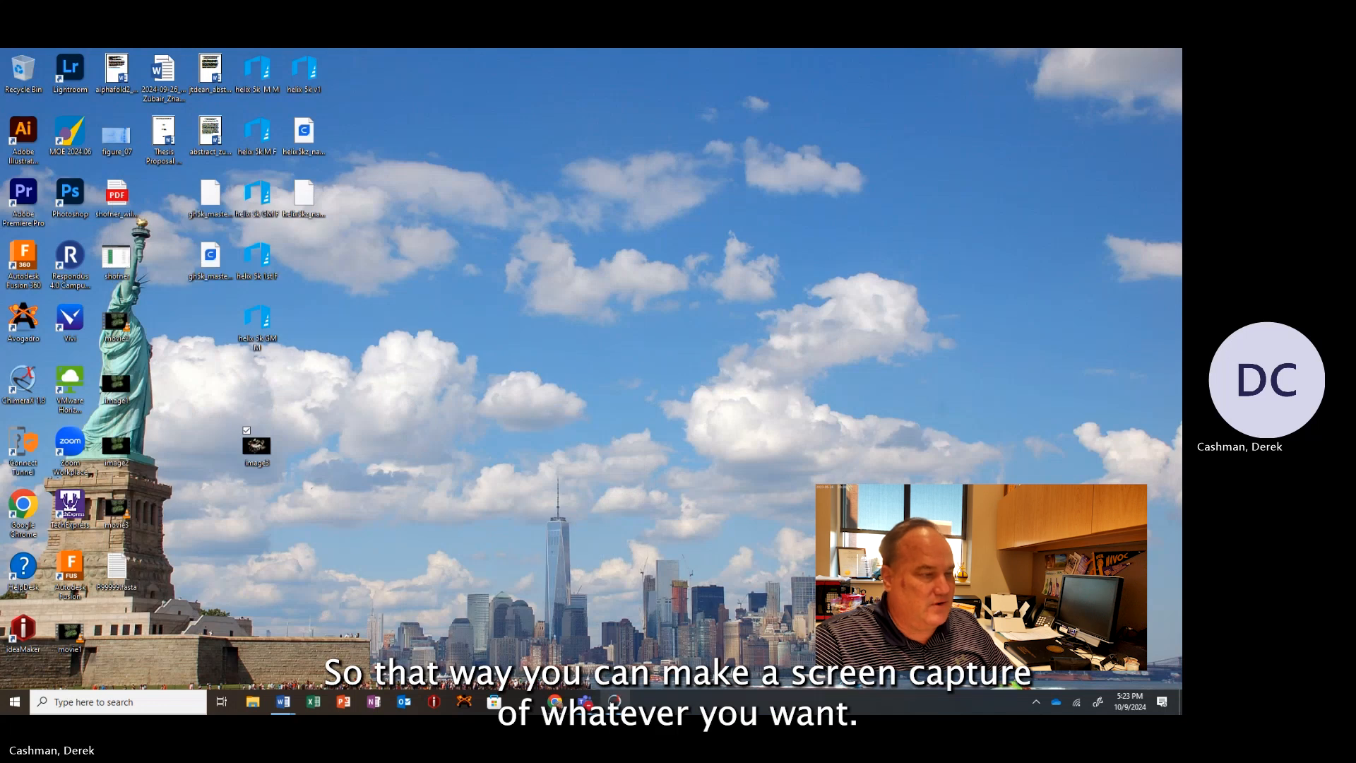
left_click(615, 701)
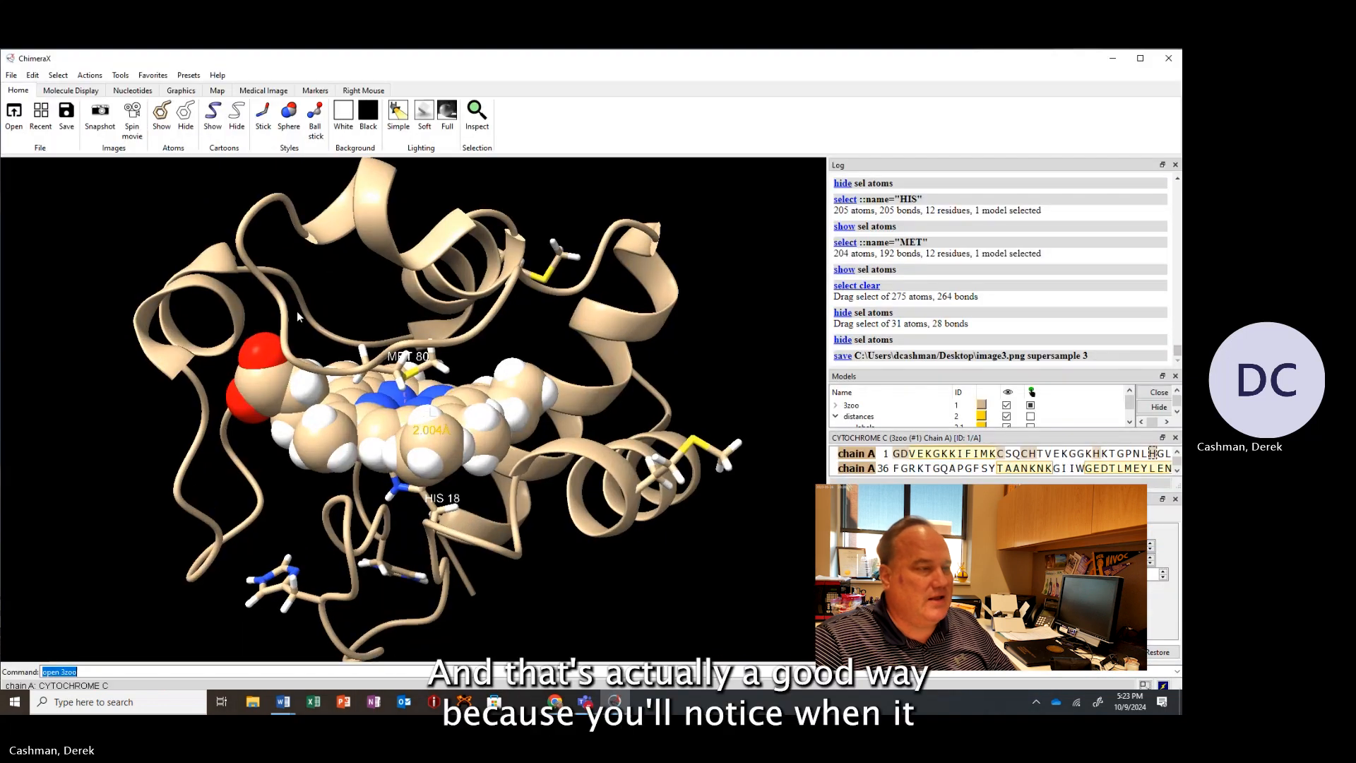
scroll(296, 315, "down", 3)
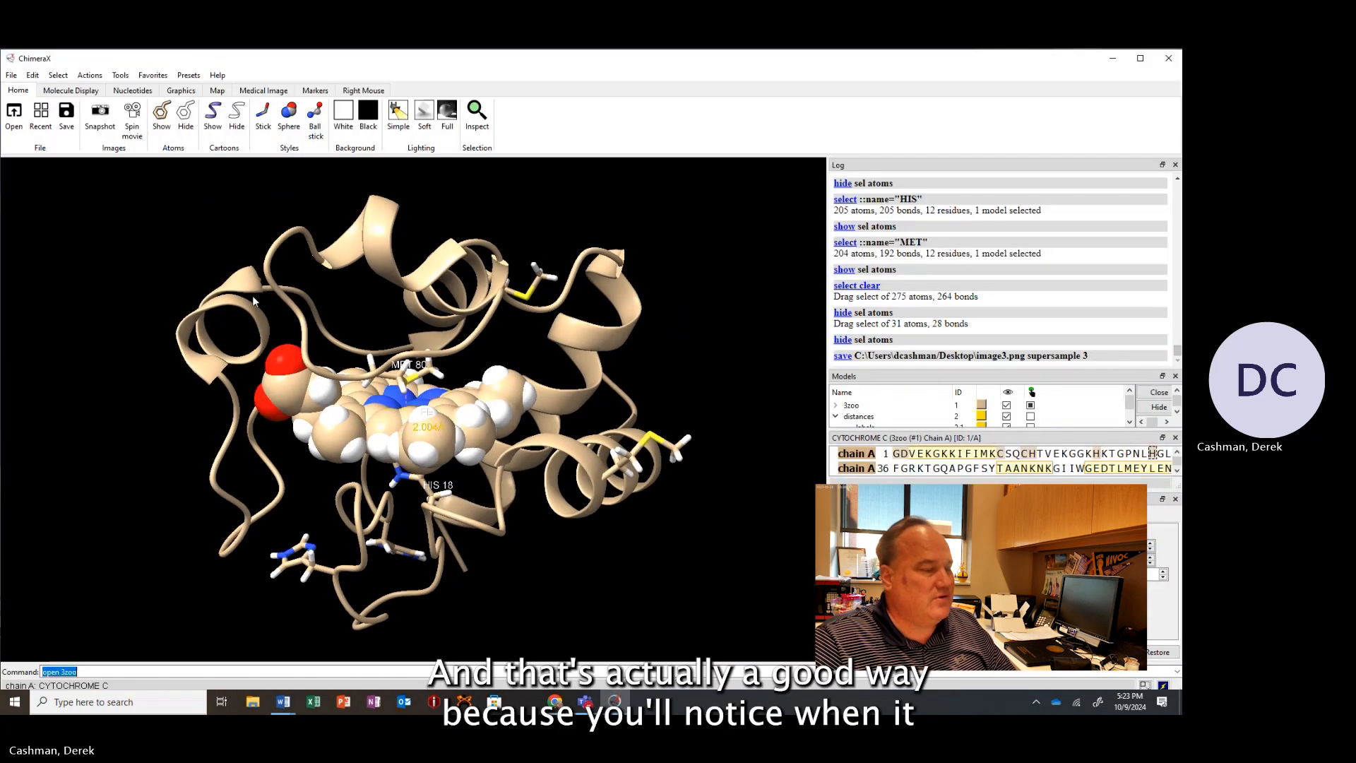